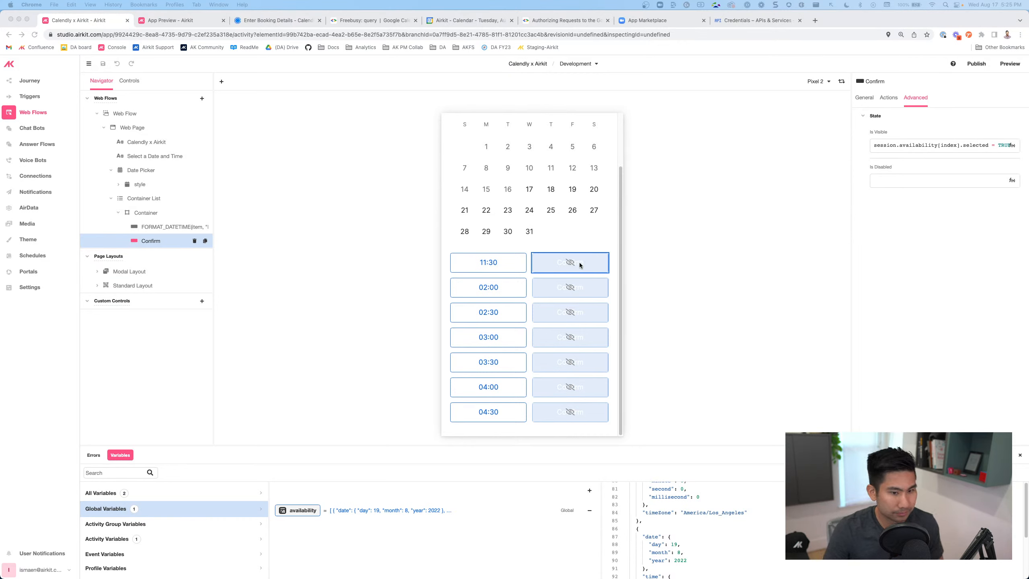
# Show the Confirm button's click actions and start adding a new global variable
pyautogui.click(542, 268)
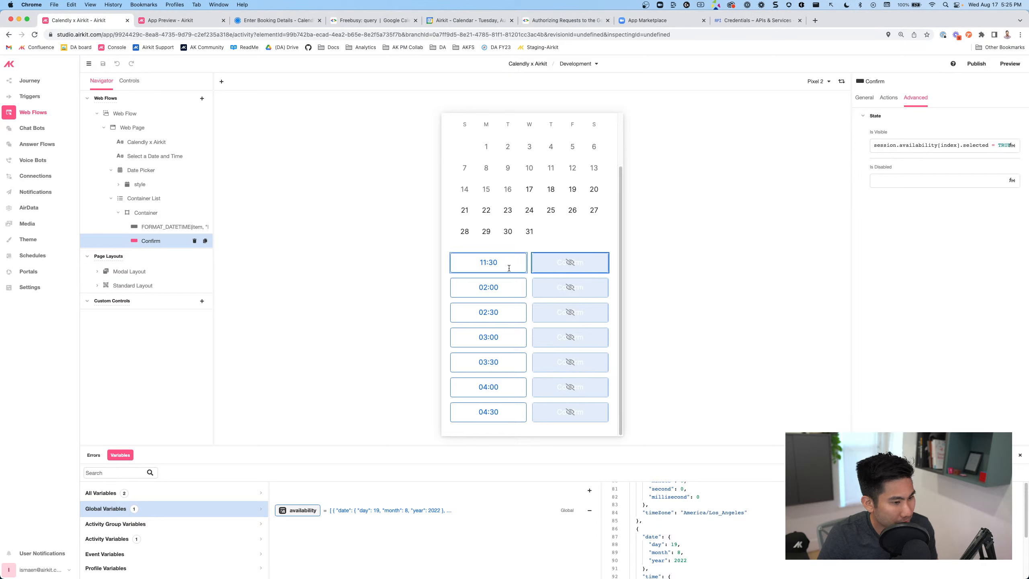
pyautogui.click(545, 261)
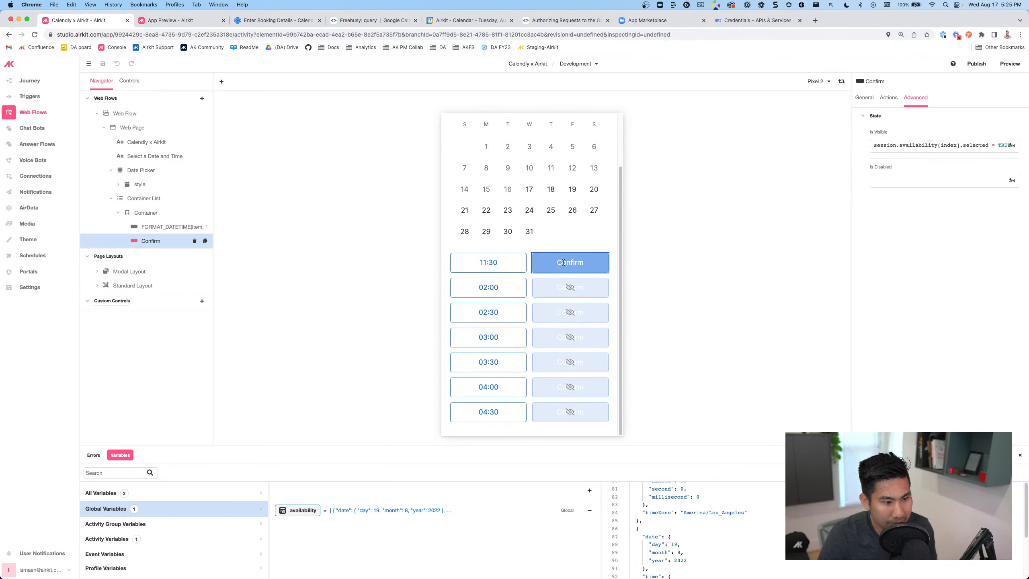
pyautogui.click(887, 99)
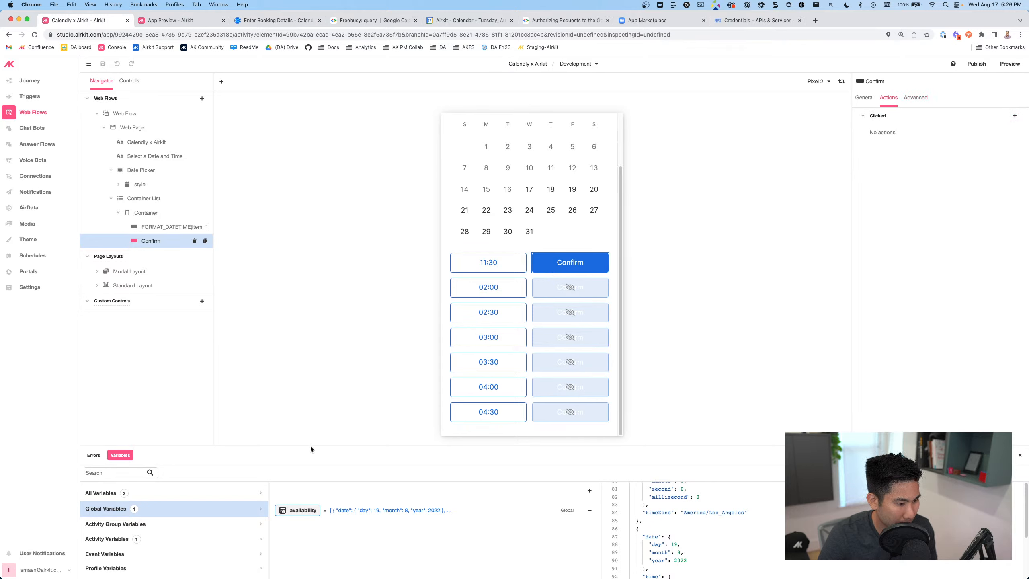
pyautogui.moveTo(324, 422); pyautogui.dragTo(324, 421)
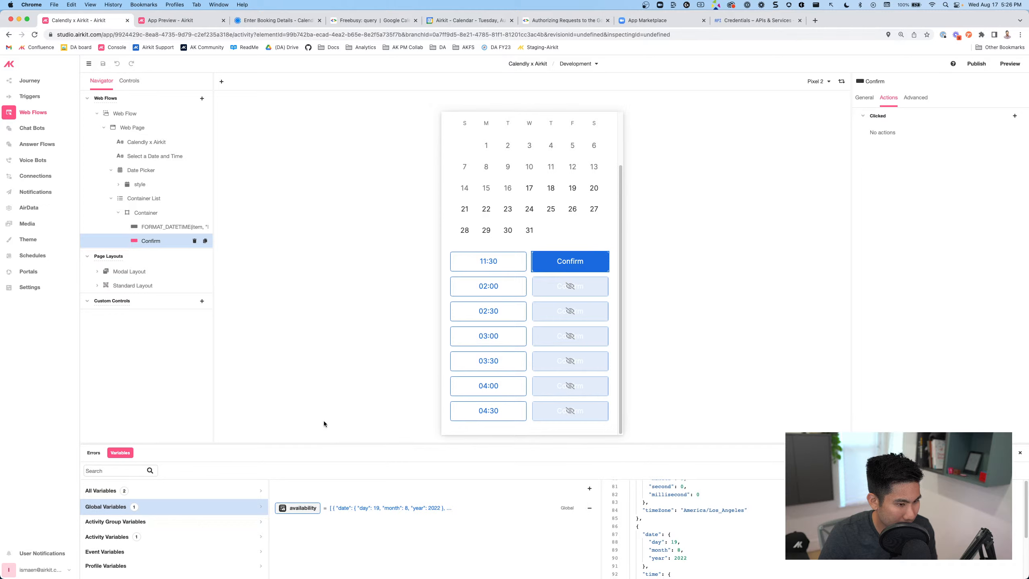
pyautogui.click(589, 467)
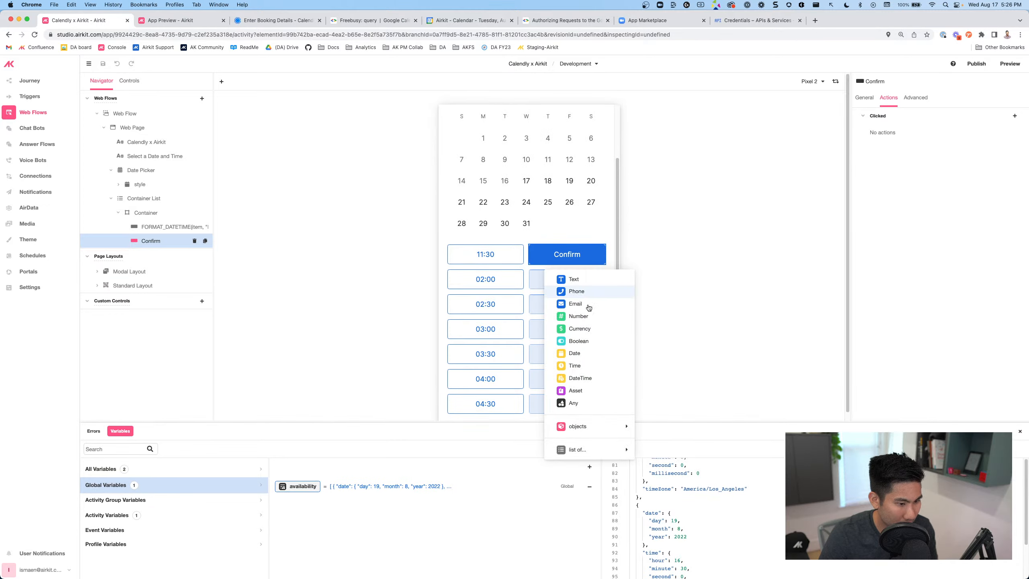
# Create a DateTime global variable named selected_slot and select it
pyautogui.click(576, 378)
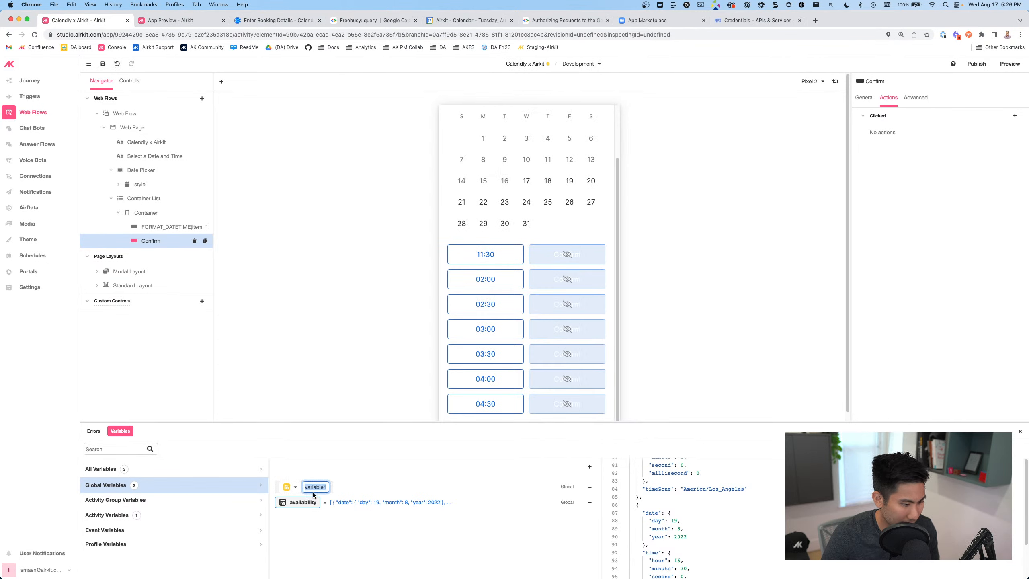
pyautogui.write('selected_slot')
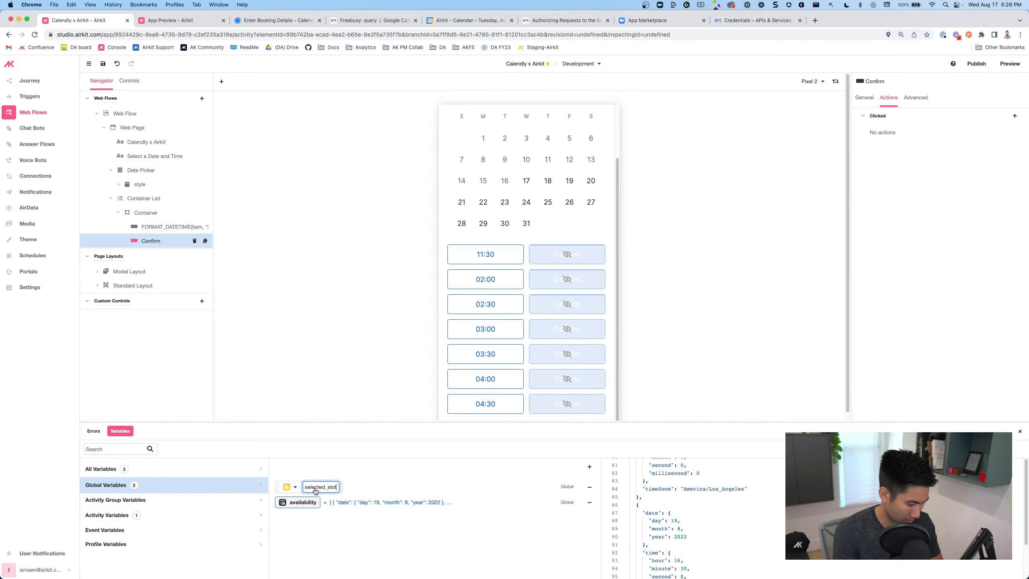
pyautogui.press('Return')
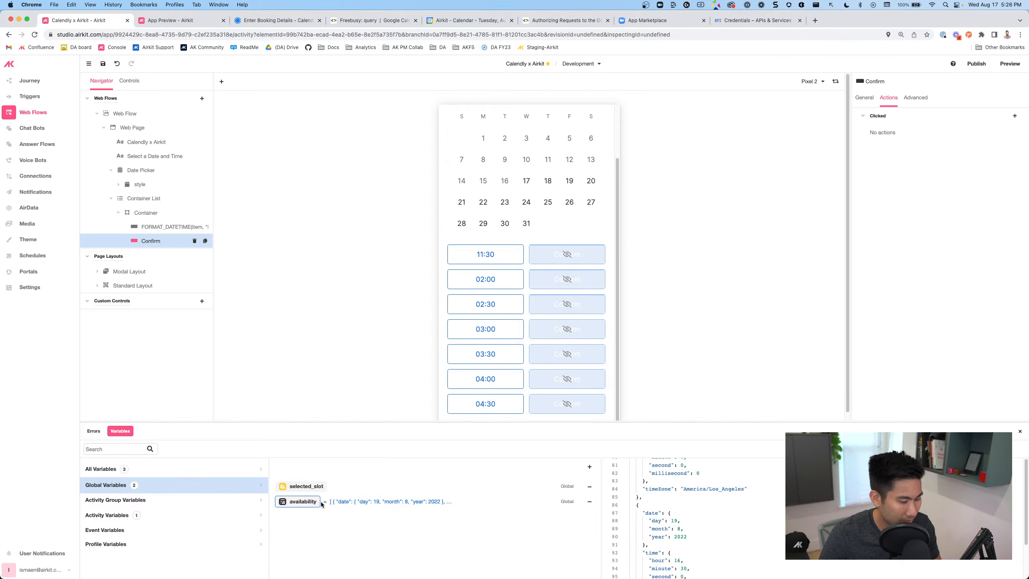
pyautogui.click(316, 491)
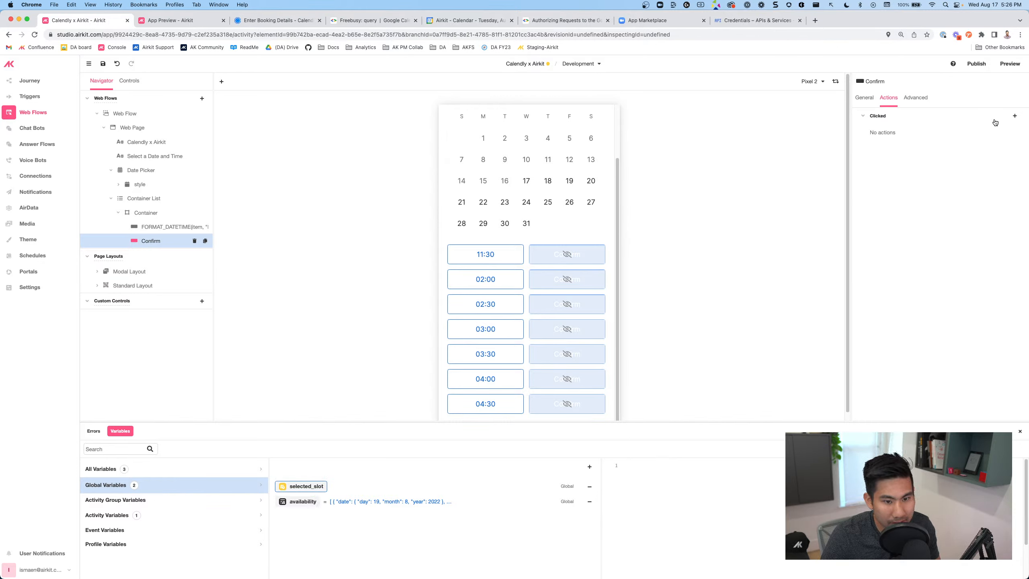
# Add a Set Variable action on Confirm click setting session.selected_slot to item
pyautogui.click(1015, 116)
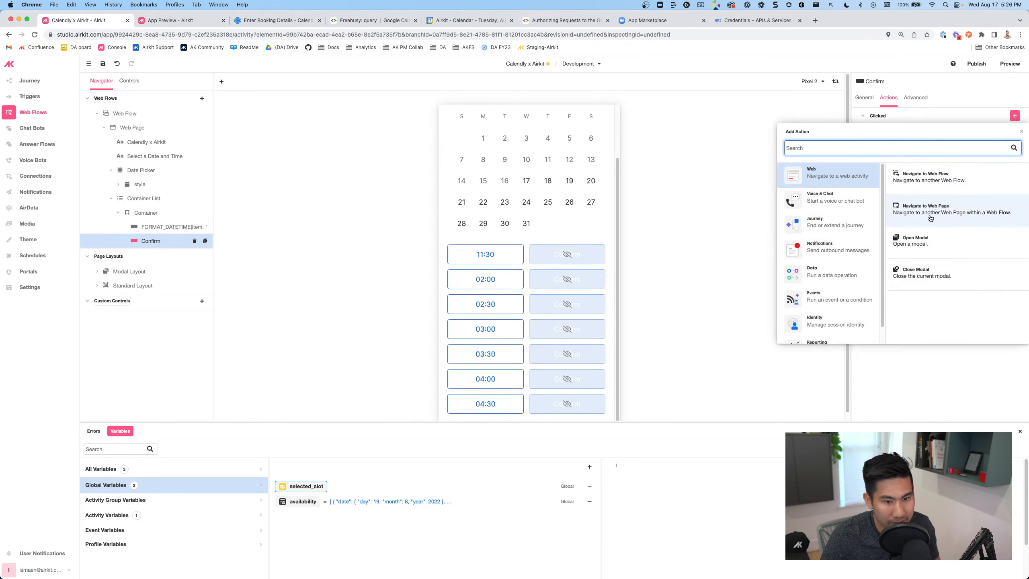
pyautogui.click(821, 270)
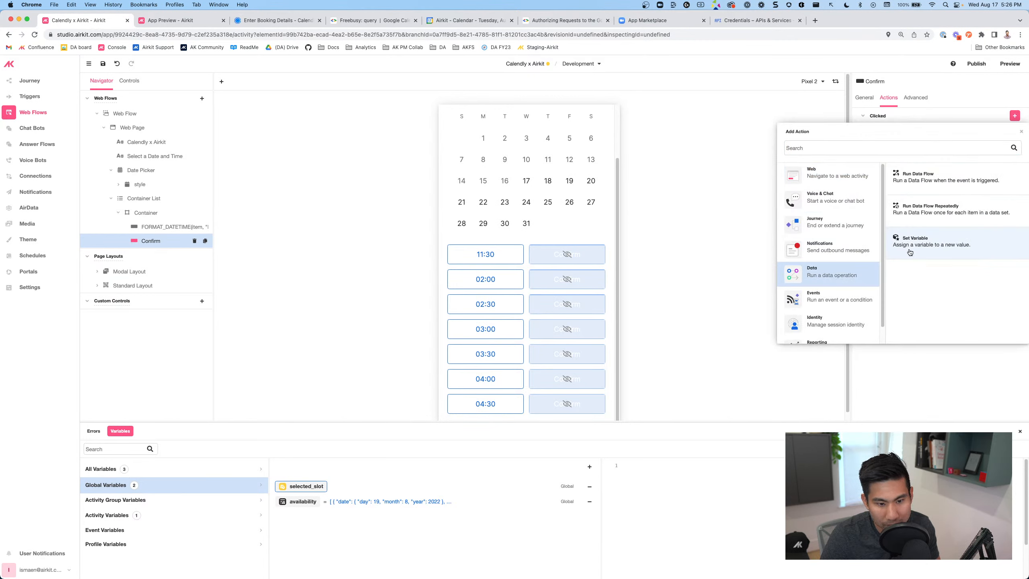
pyautogui.click(909, 252)
pyautogui.doubleClick(738, 128)
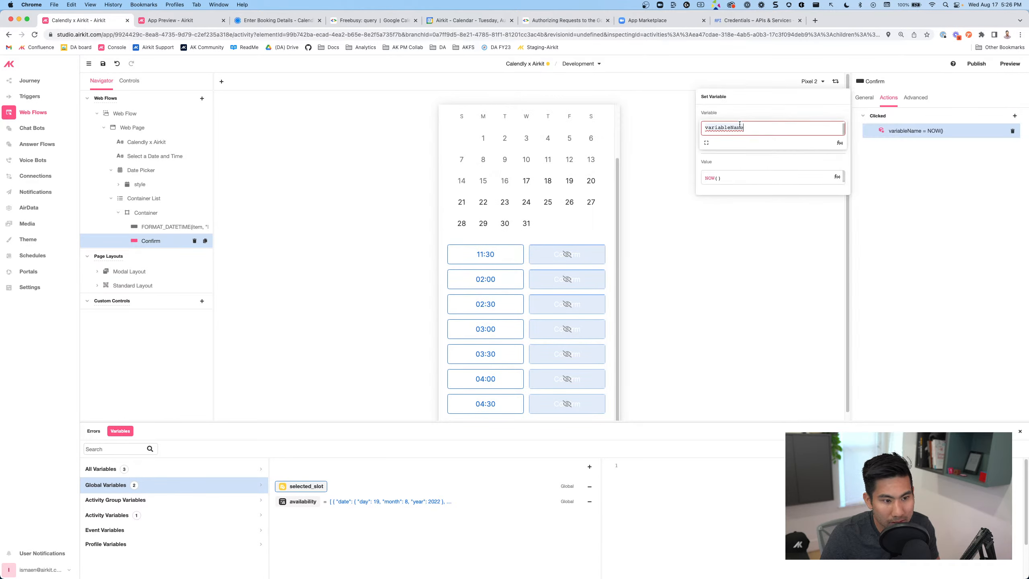
pyautogui.write('sess')
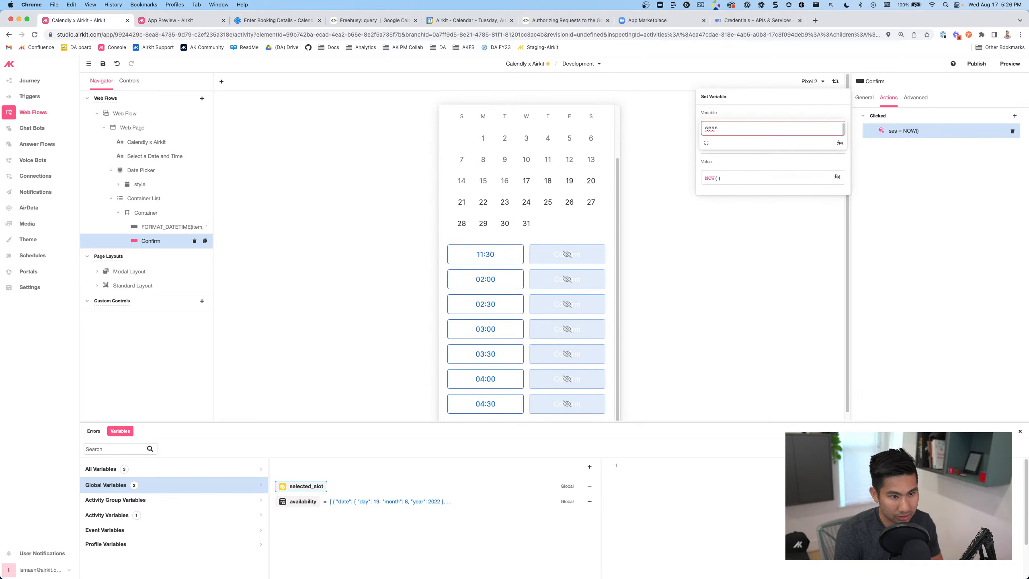
pyautogui.write('ion.selected_slot')
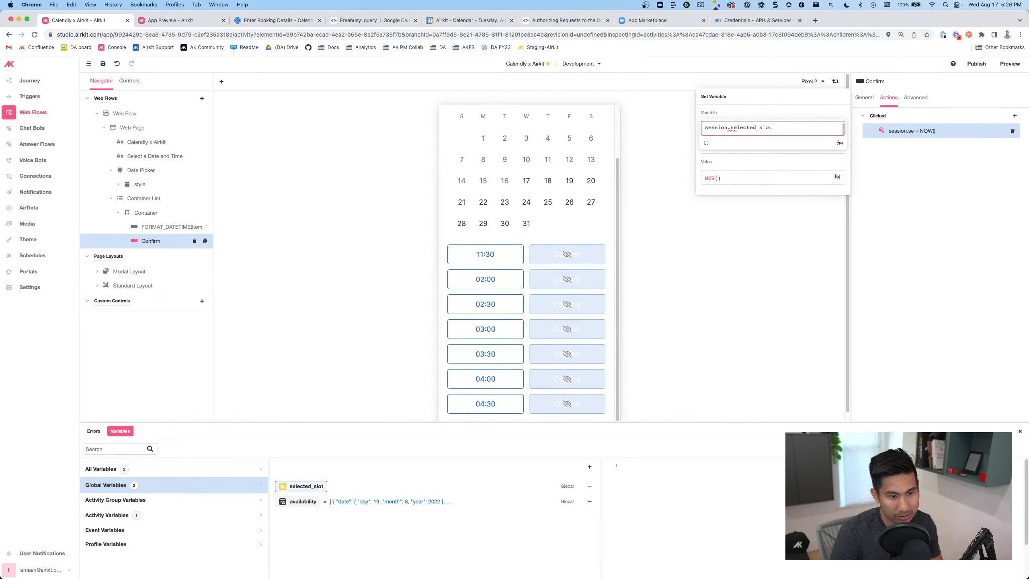
pyautogui.click(736, 181)
pyautogui.moveTo(736, 180); pyautogui.dragTo(697, 180)
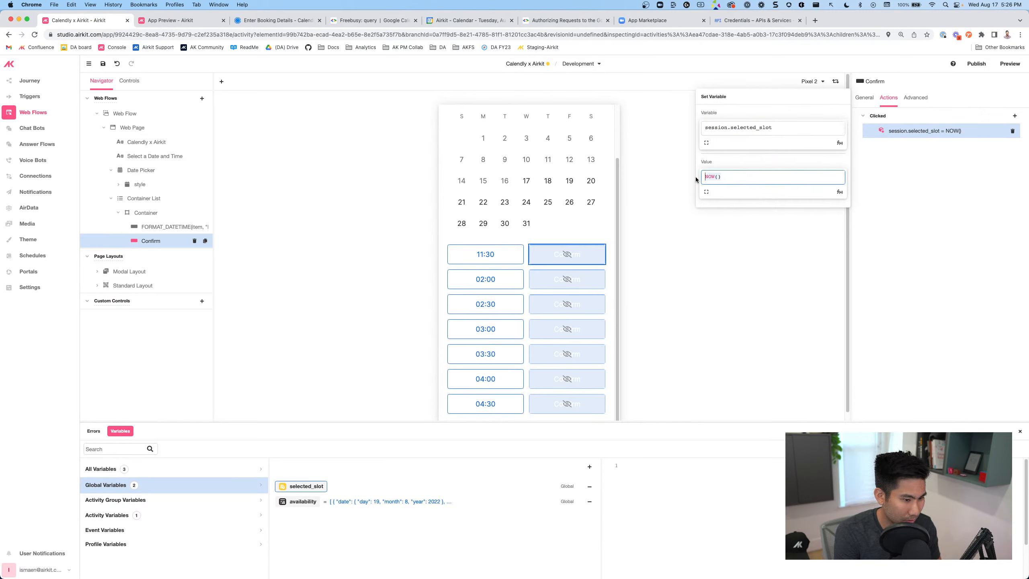
pyautogui.write('item')
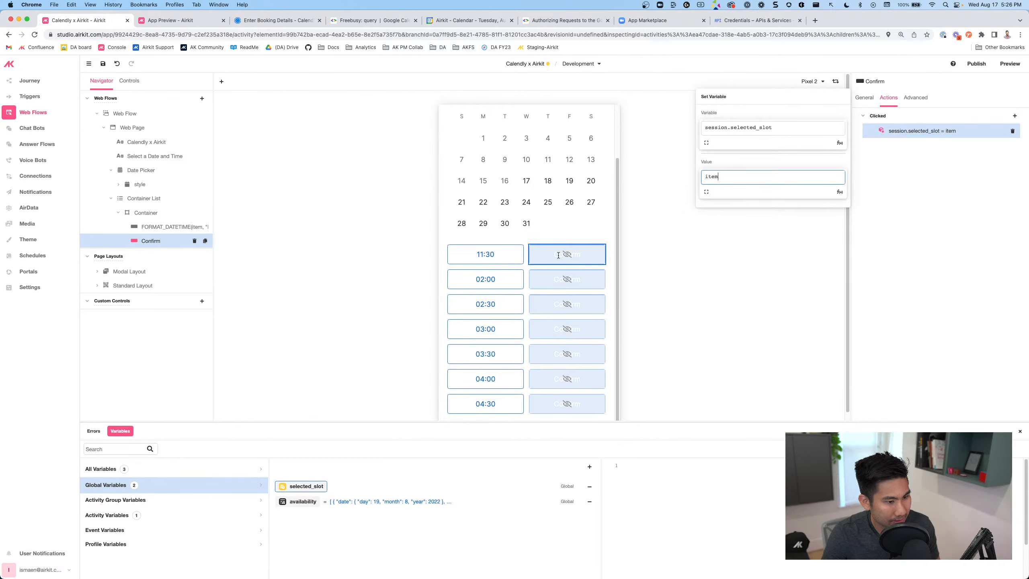
pyautogui.click(1014, 115)
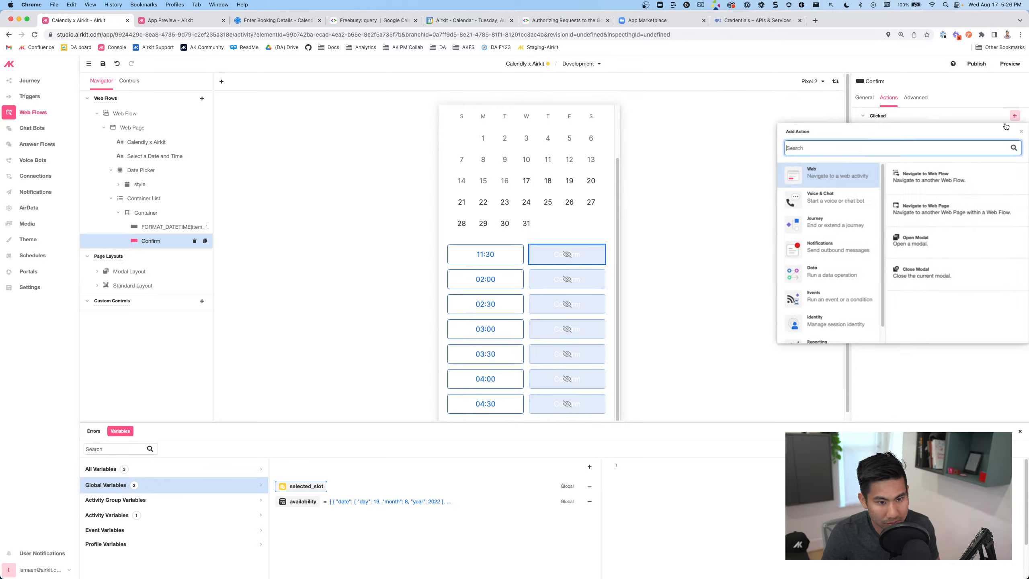
# Add a Navigate to Web Page action targeting a newly created web page
pyautogui.click(906, 211)
pyautogui.click(734, 141)
pyautogui.click(733, 185)
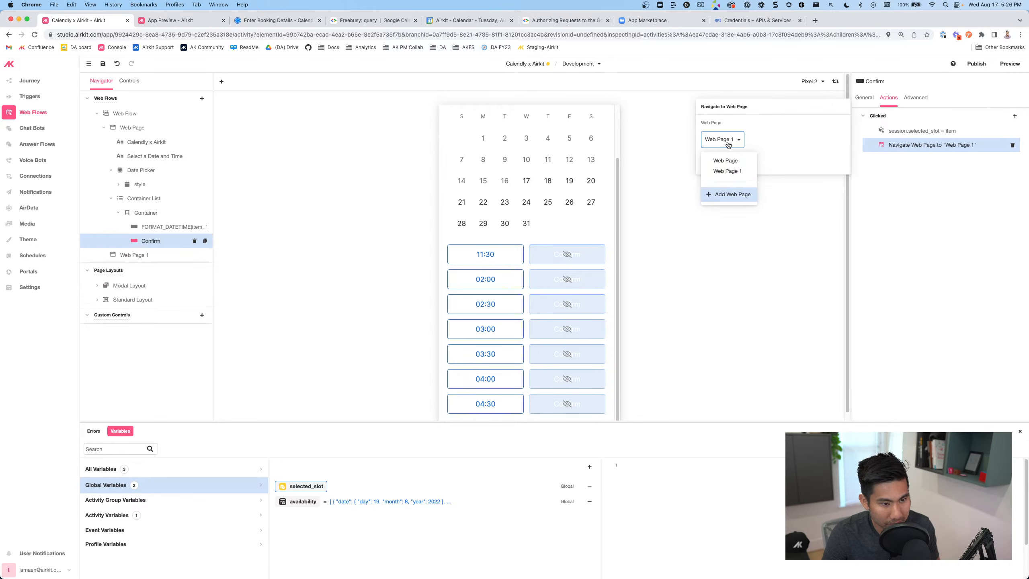
pyautogui.click(740, 171)
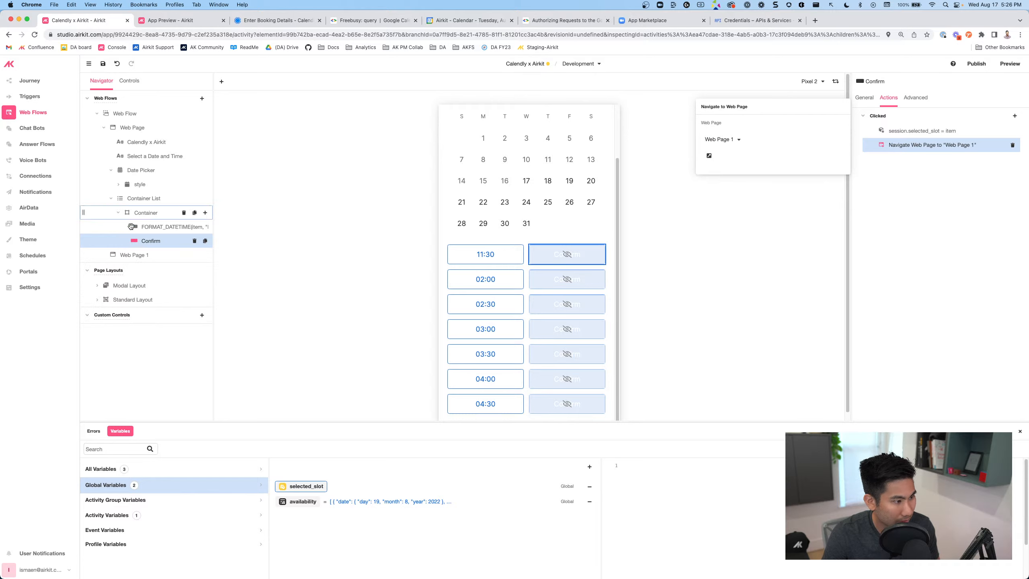
# Rename Web Page 1 to 'Enter Details and Confirm'
pyautogui.doubleClick(136, 255)
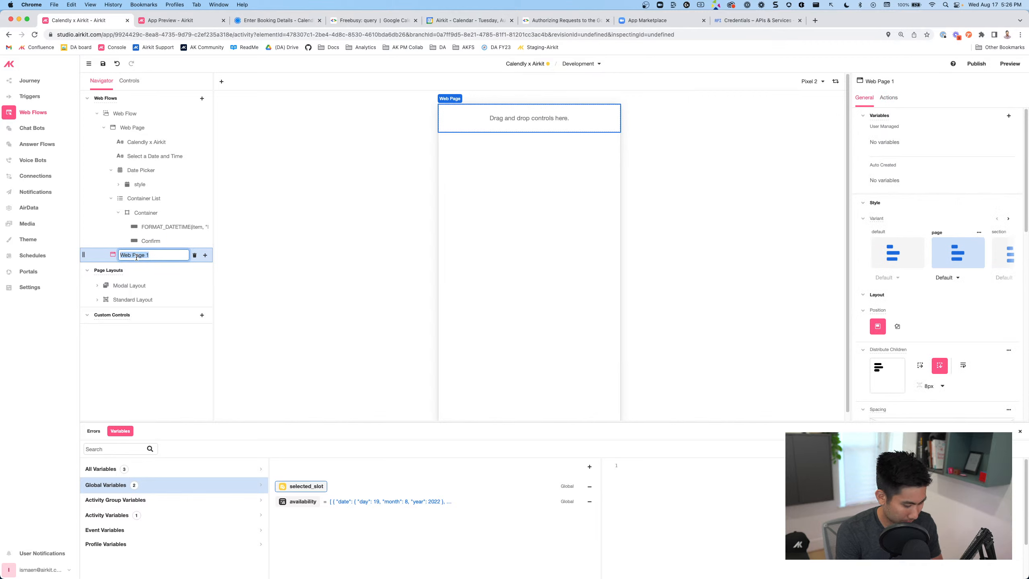
pyautogui.write('D')
pyautogui.press('BackSpace')
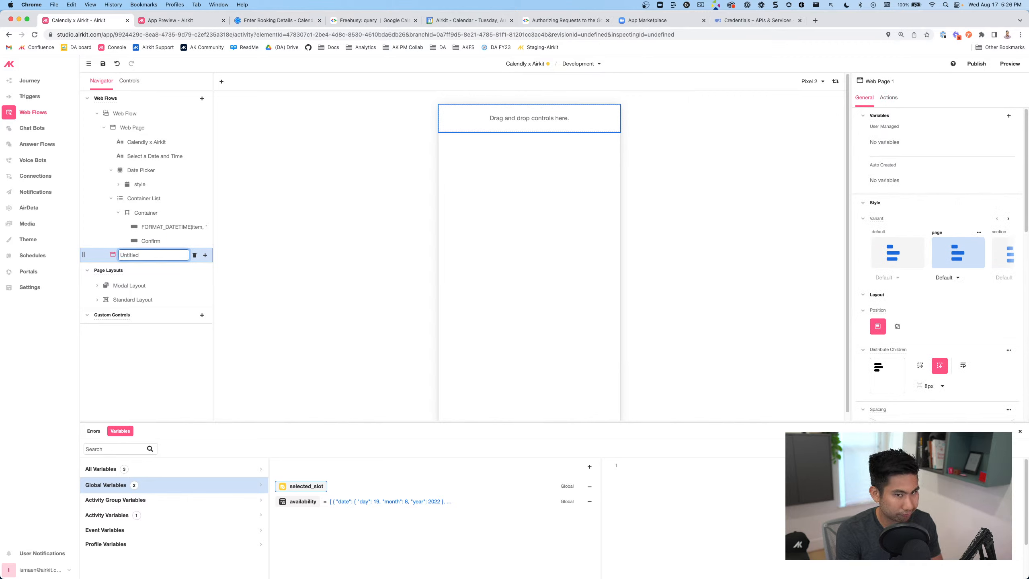
pyautogui.write('Enter Detai')
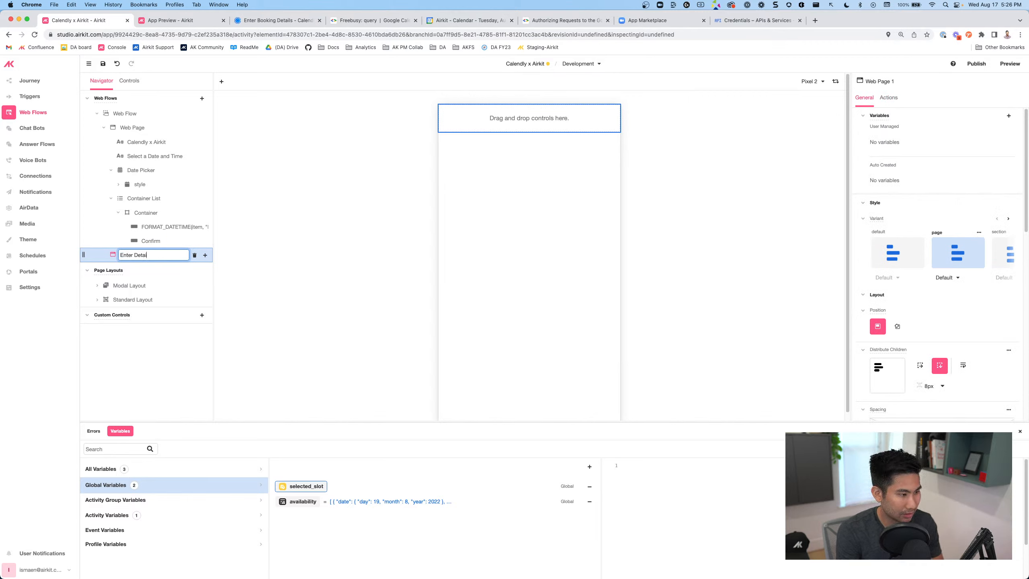
pyautogui.write('ls and Confirm')
pyautogui.press('Return')
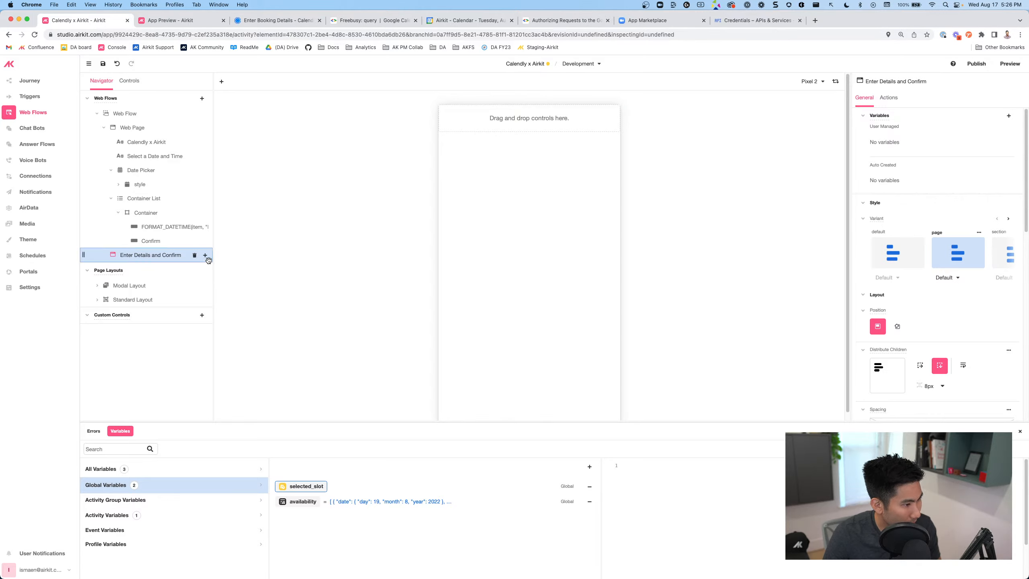
# Paste a copy of the 'Calendly x Airkit' heading into the Enter Details and Confirm page
pyautogui.click(151, 143)
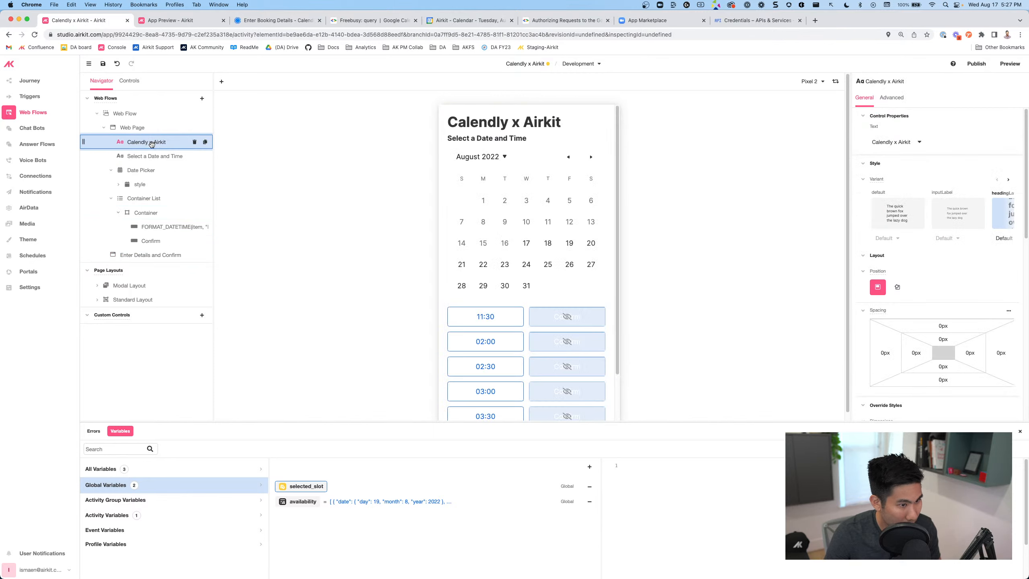
pyautogui.click(142, 254)
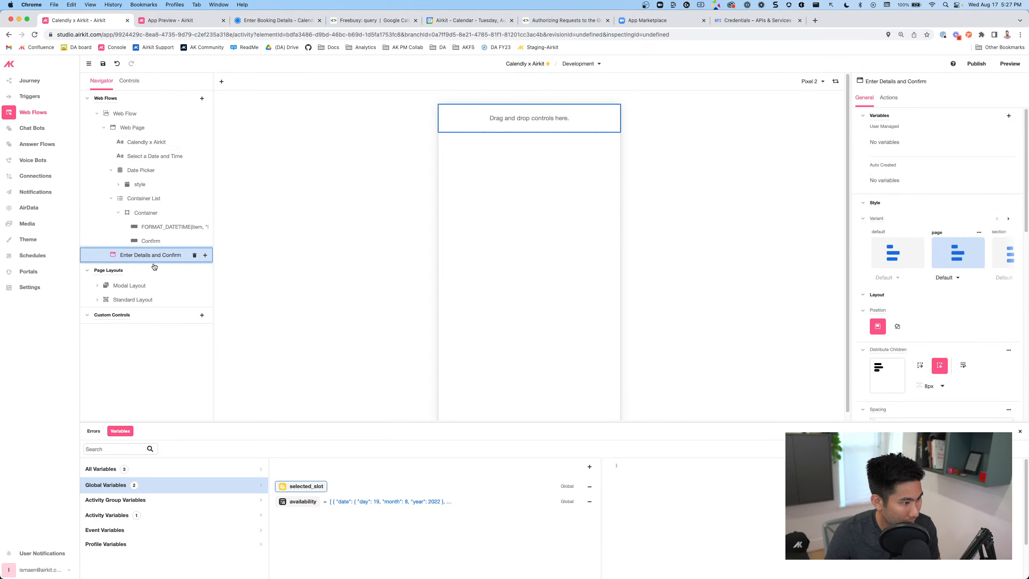
pyautogui.hotkey('ctrl', 'v')
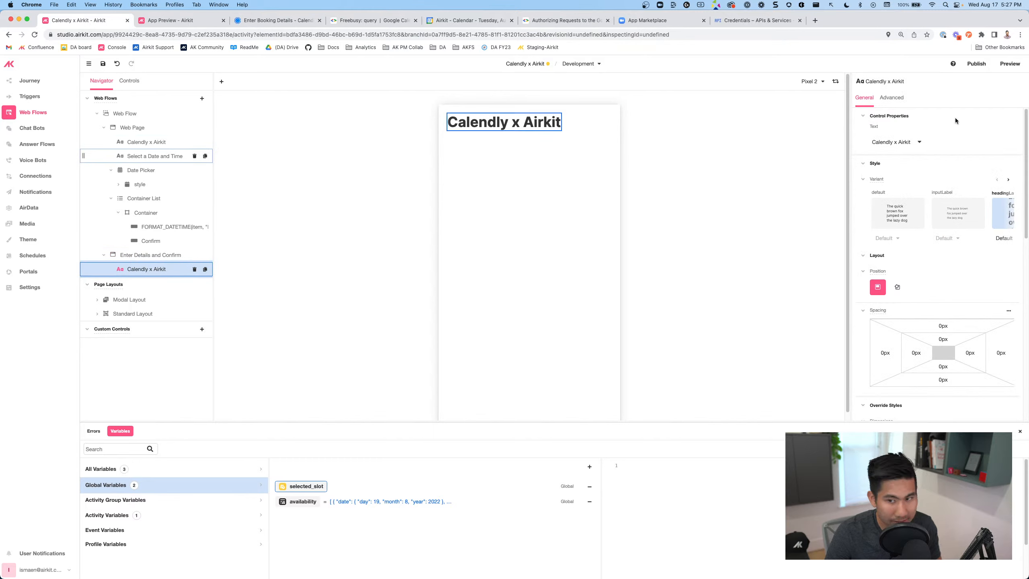
pyautogui.click(268, 20)
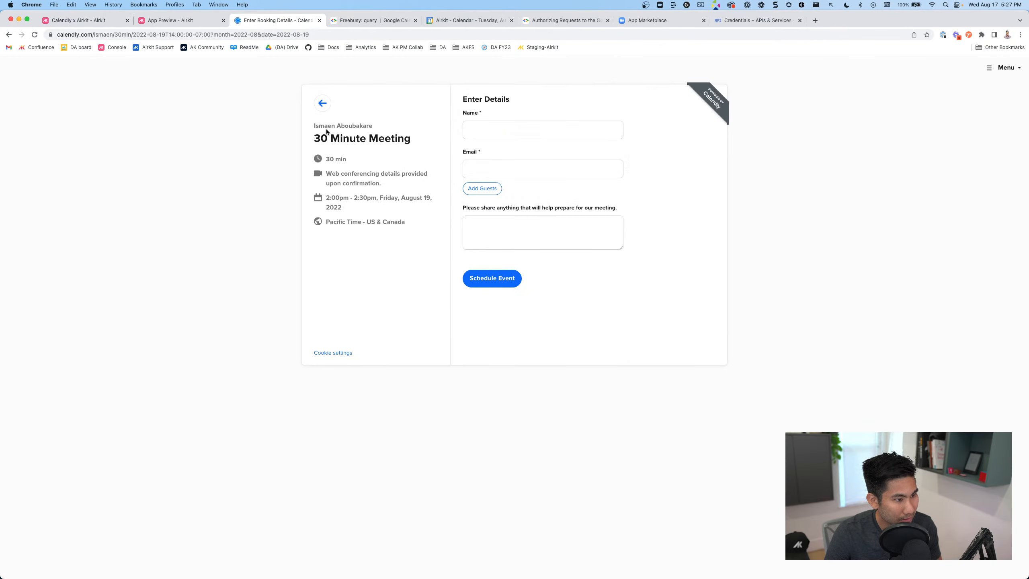
pyautogui.click(92, 19)
pyautogui.click(205, 254)
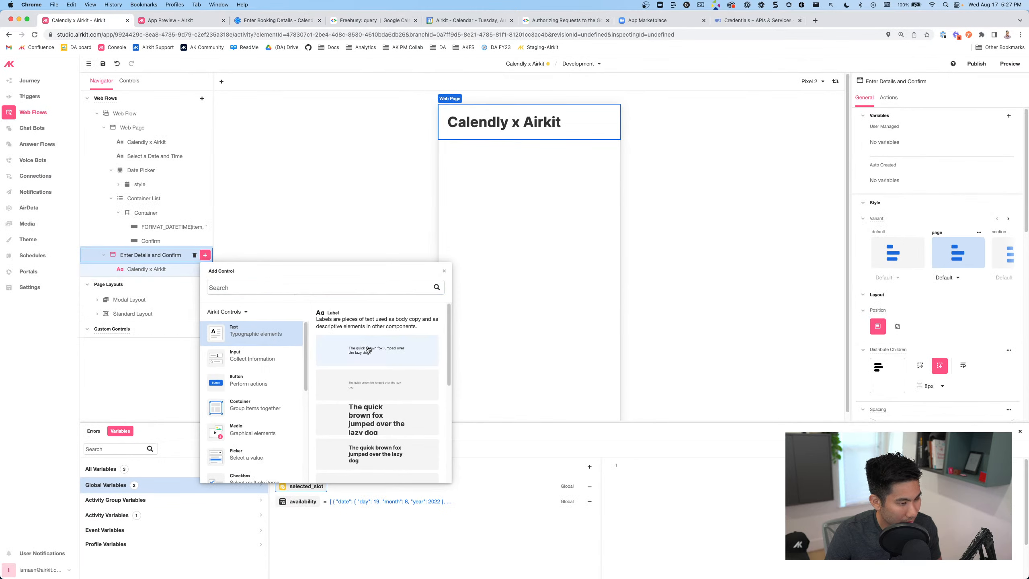
# Add a label reading '30 minute meeting with' followed by the host's name
pyautogui.scroll(-1, 375, 453)
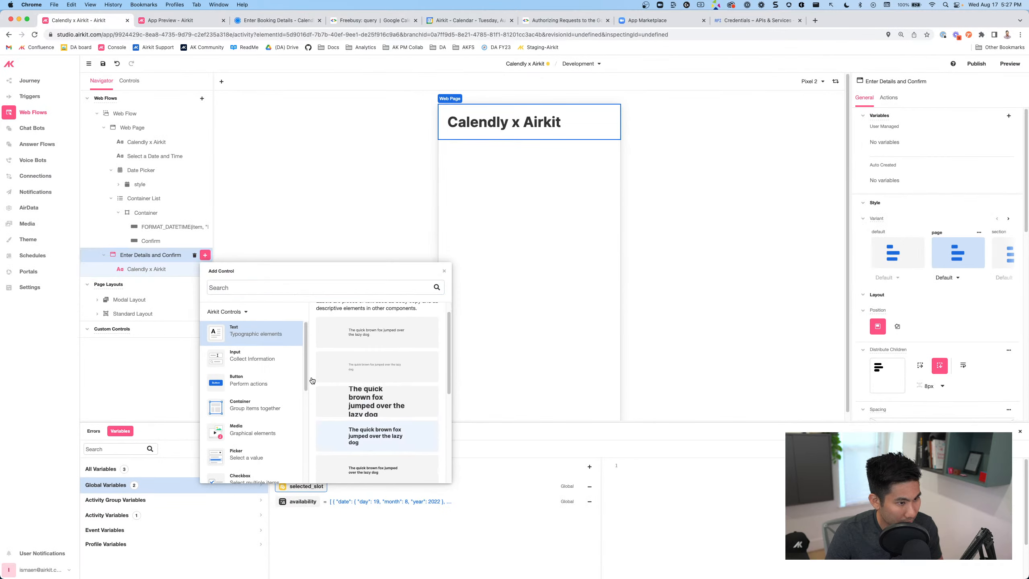
pyautogui.click(369, 438)
pyautogui.doubleClick(464, 137)
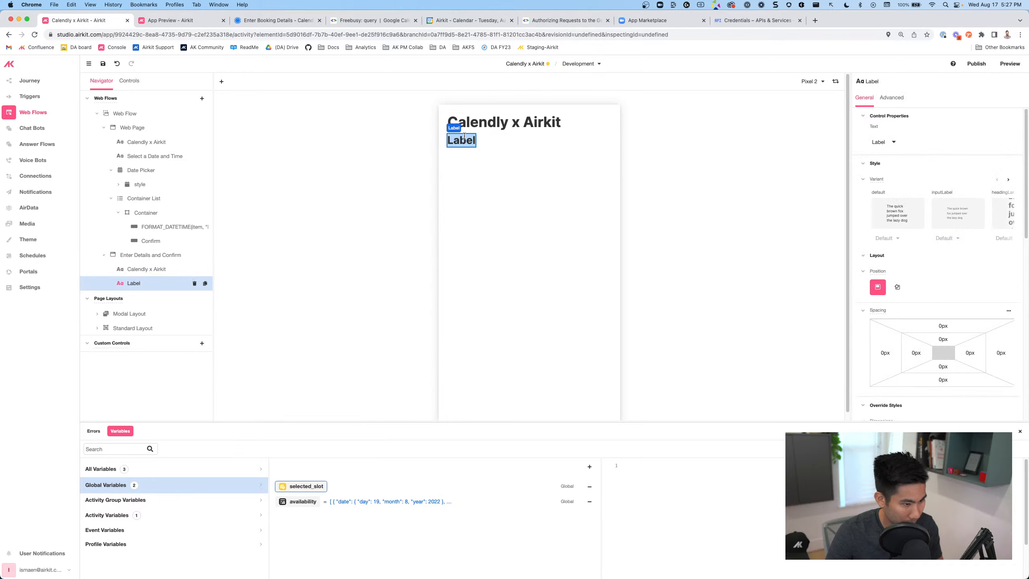
pyautogui.write('30 minute')
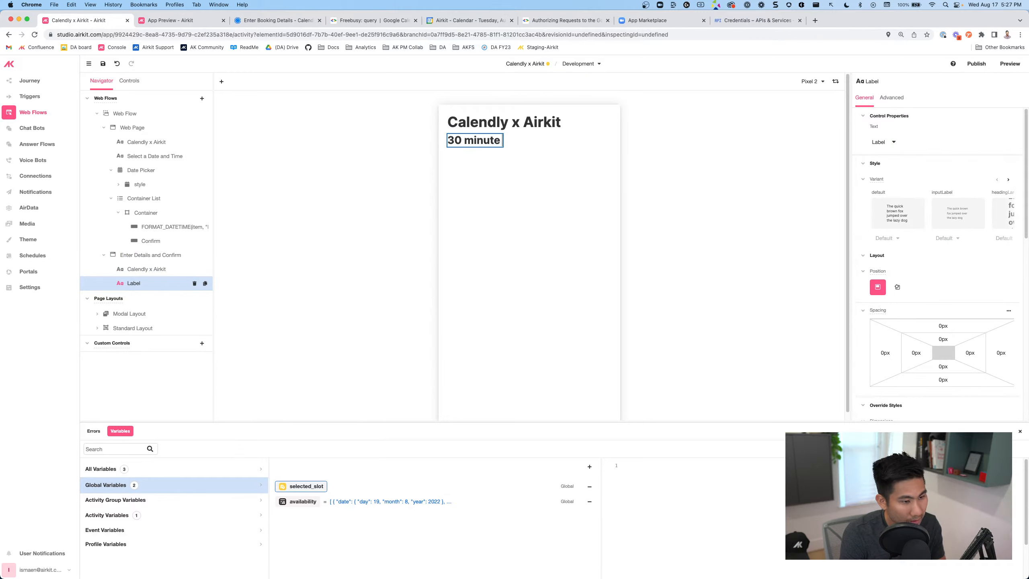
pyautogui.write(' meeting with Ismaen')
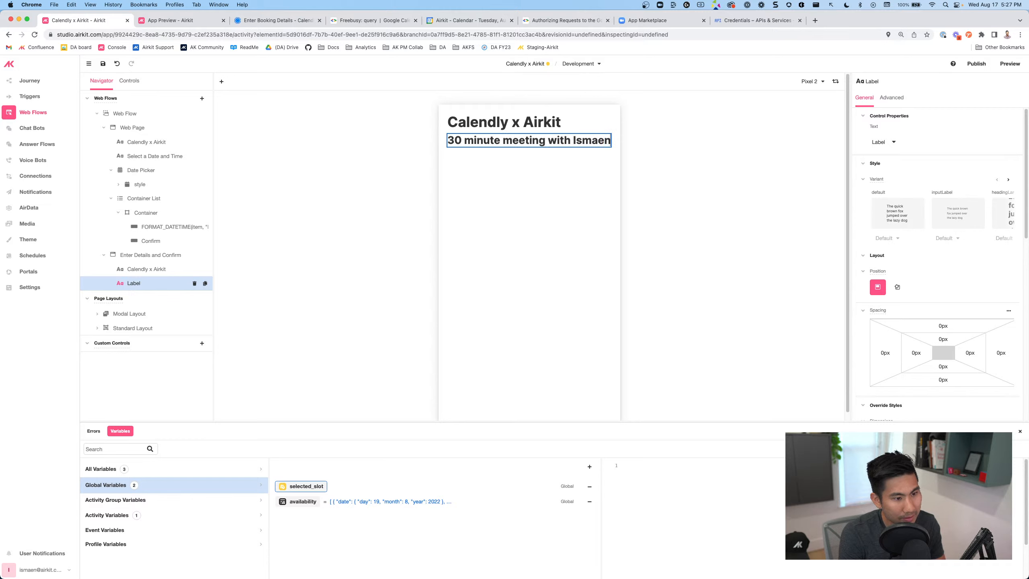
pyautogui.click(148, 257)
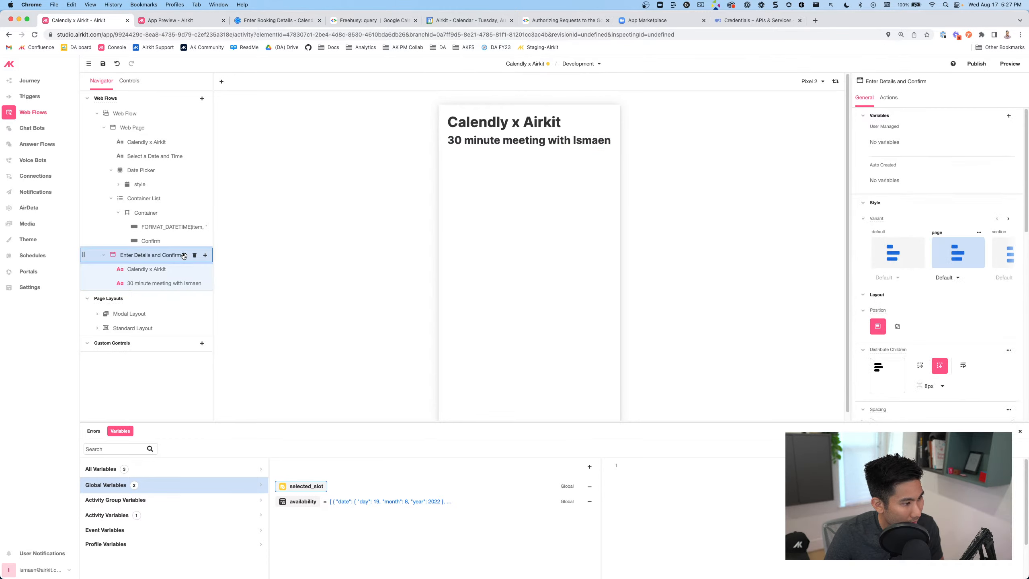
pyautogui.click(205, 255)
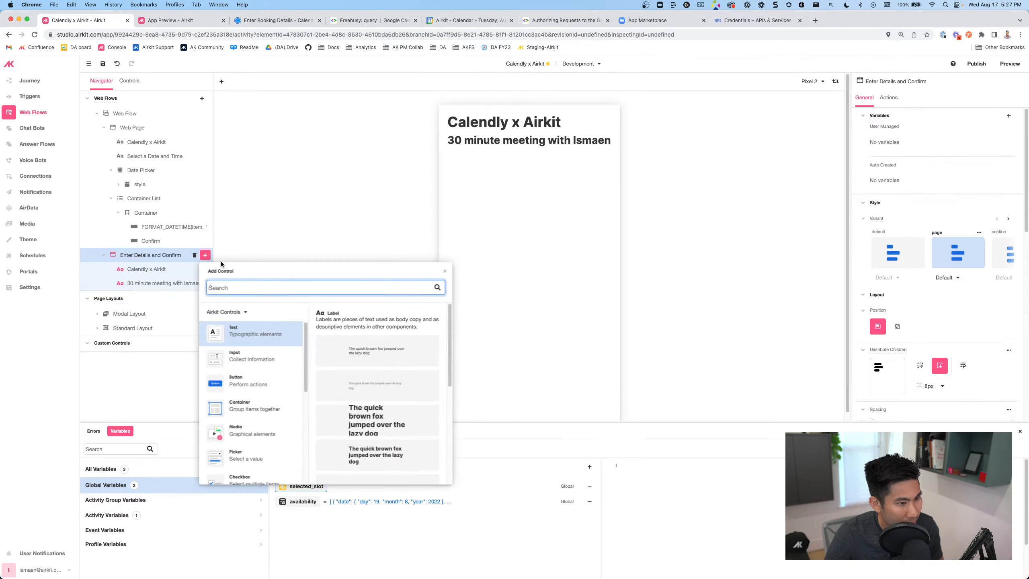
# Add an inputLabel label below the meeting line, checking Calendly's date text for reference
pyautogui.click(363, 380)
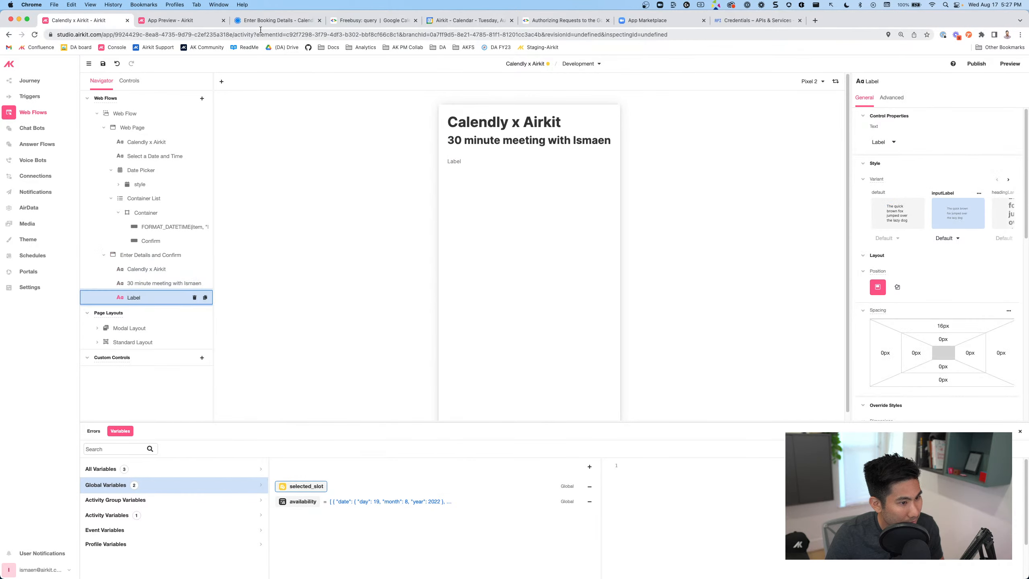
pyautogui.click(260, 20)
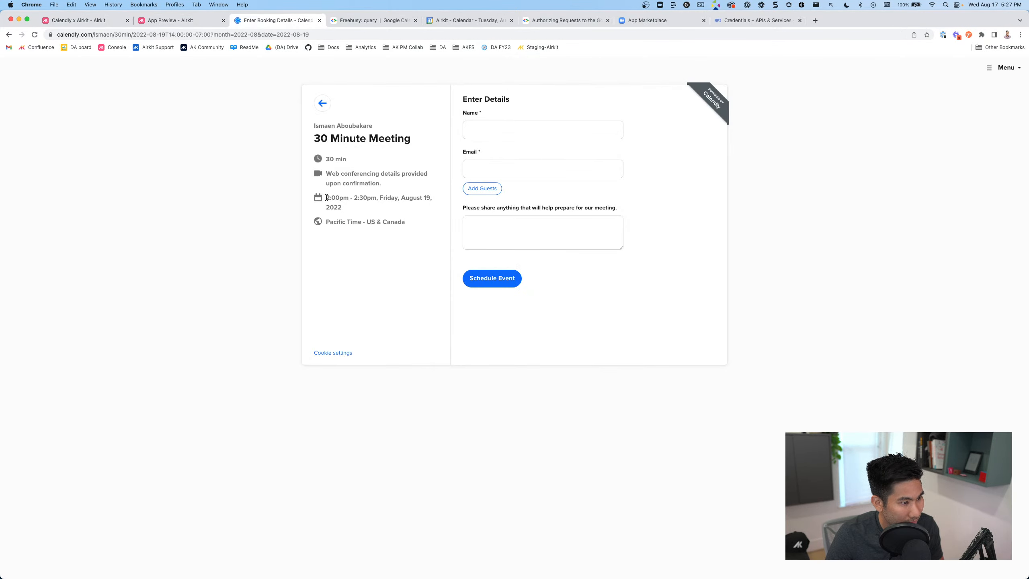
pyautogui.moveTo(326, 198); pyautogui.dragTo(358, 210)
pyautogui.click(111, 20)
pyautogui.click(453, 159)
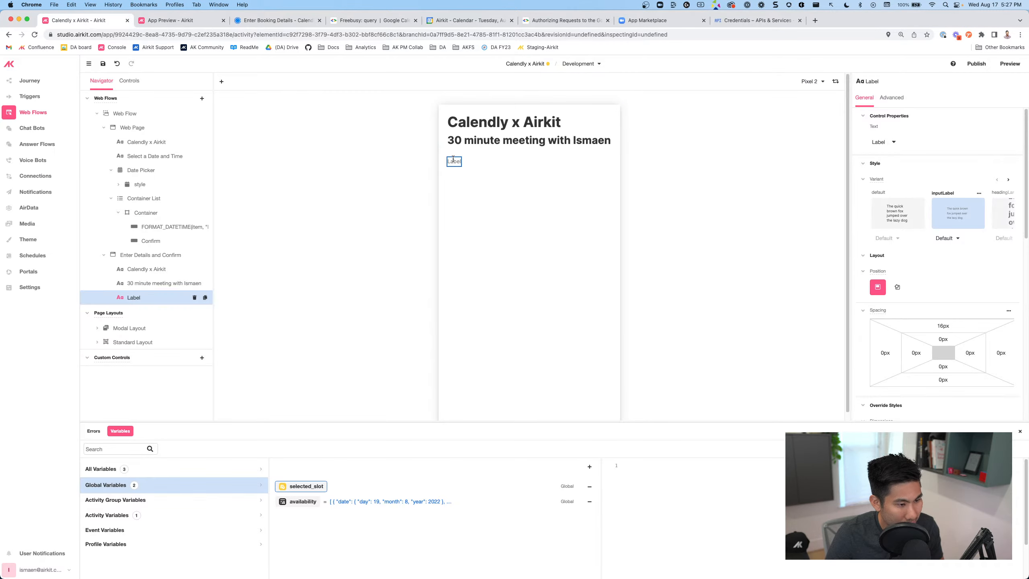
# Start the label's text expression as FORMAT_DATETIME(session.selected_slot,
pyautogui.click(885, 142)
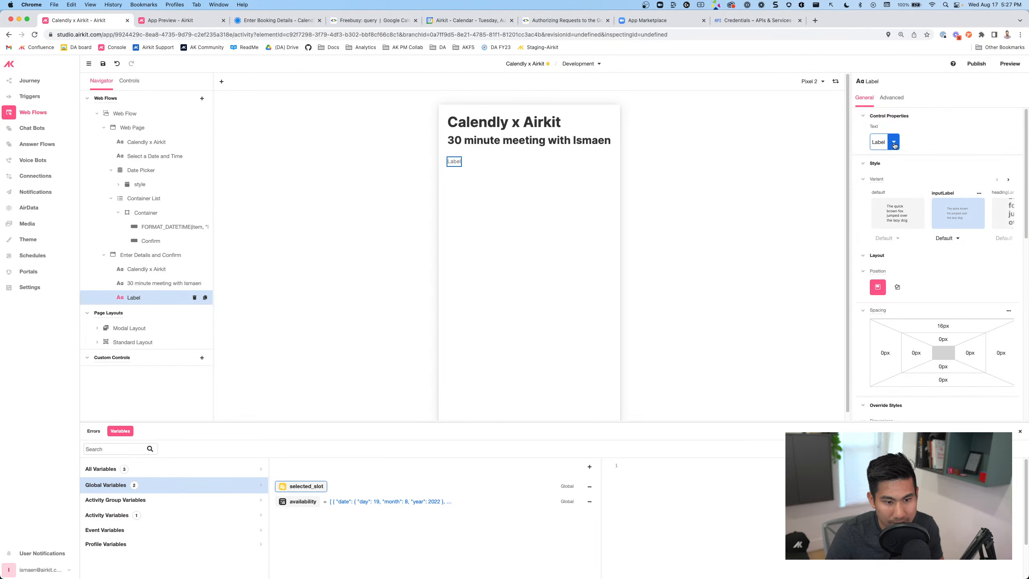
pyautogui.moveTo(907, 165); pyautogui.dragTo(874, 165)
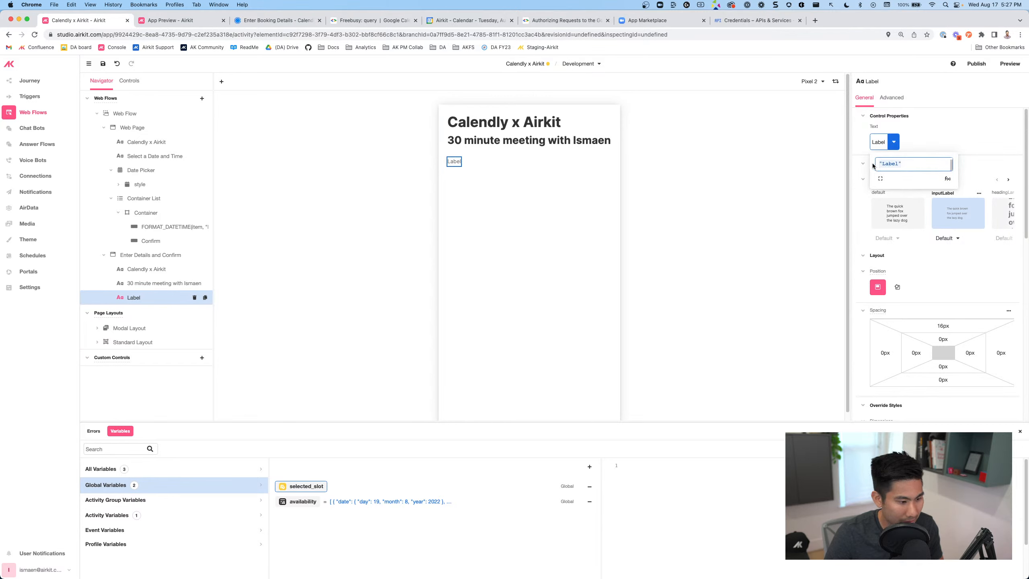
pyautogui.write('format')
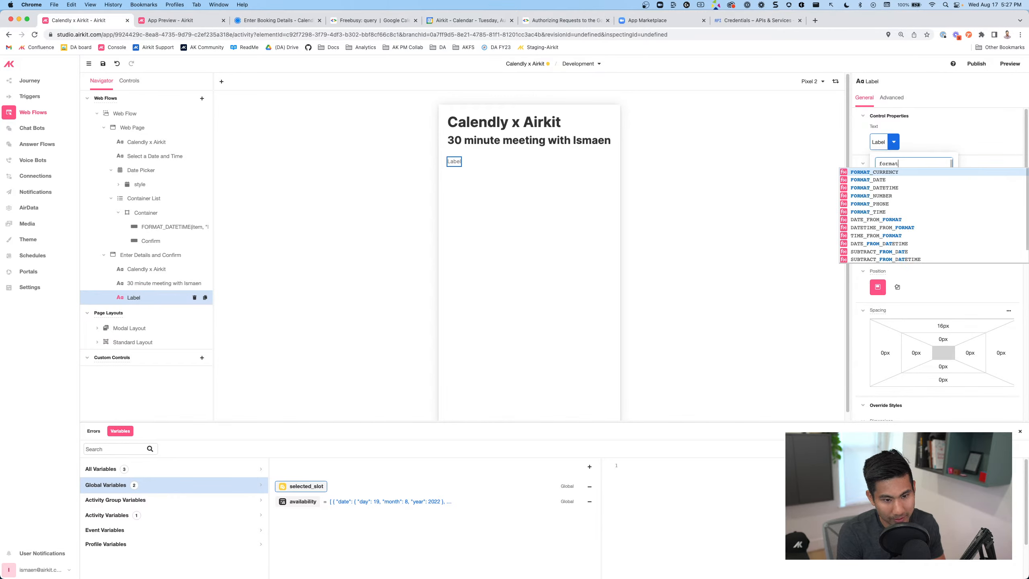
pyautogui.write('_datetim')
pyautogui.press('Return')
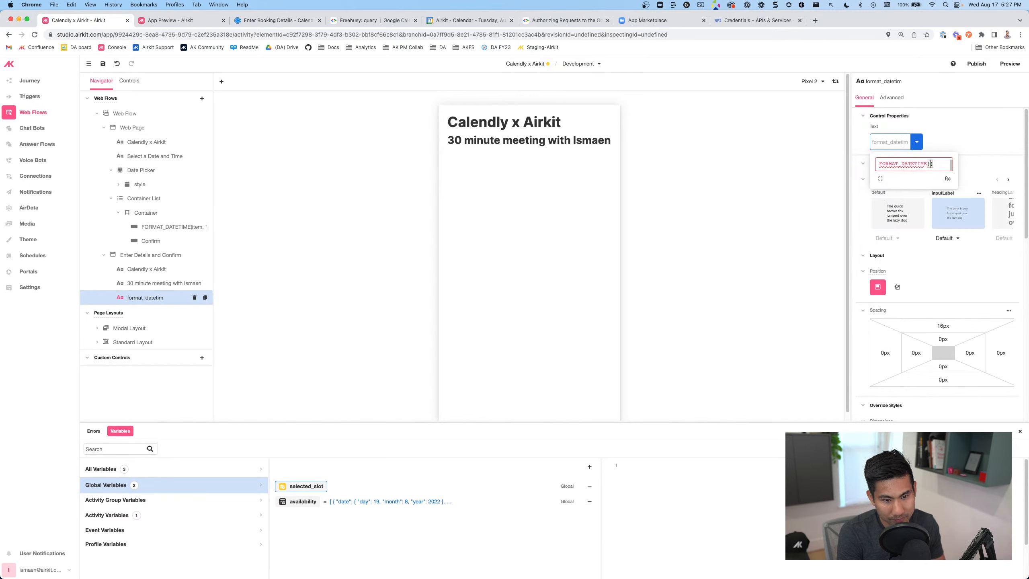
pyautogui.write('(session')
pyautogui.write('.sel')
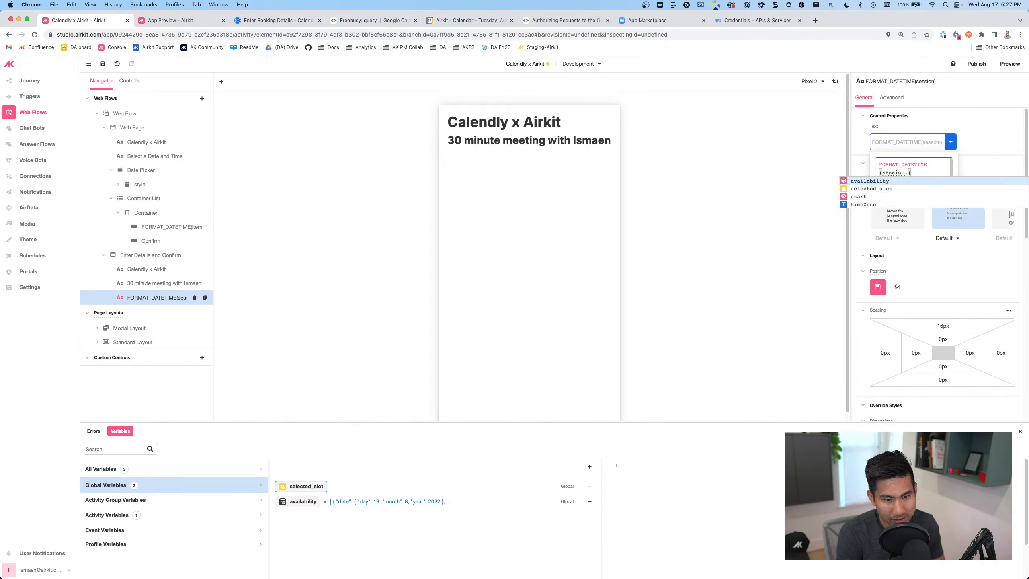
pyautogui.write('e')
pyautogui.press('Return')
pyautogui.write(',')
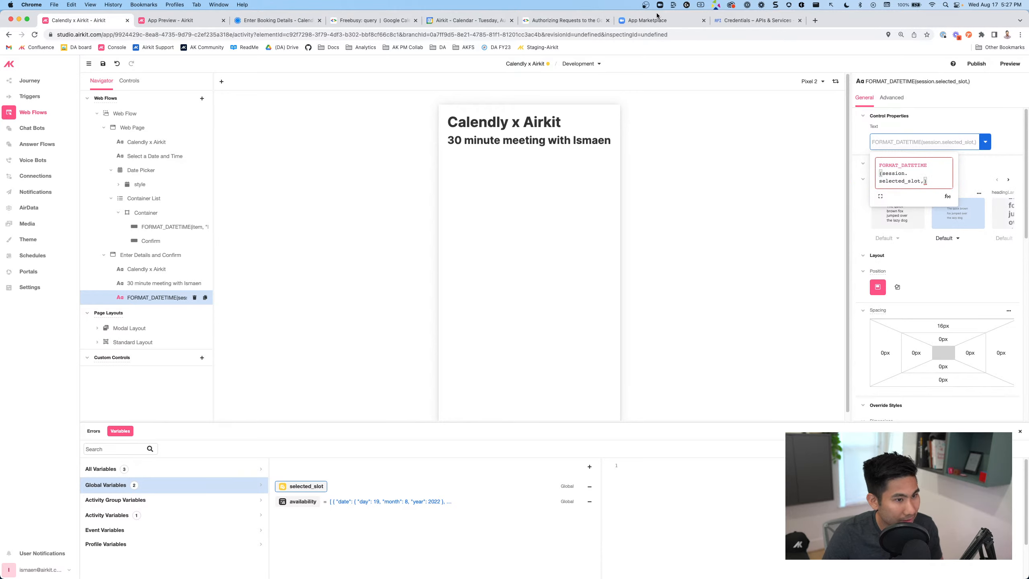
pyautogui.press('super+t')
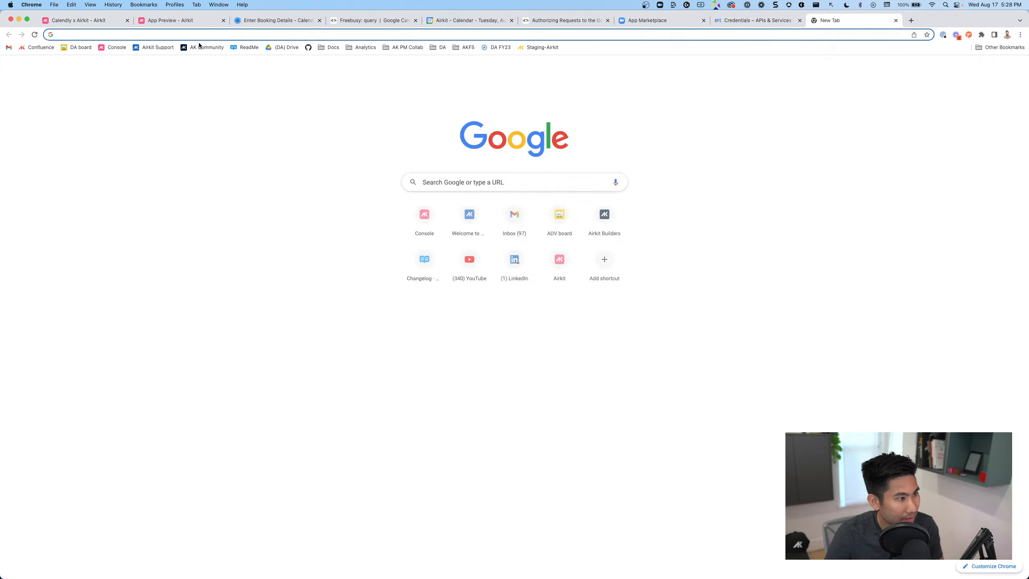
# Open the DateTime Functions section of the support.airkit.com/docs reference
pyautogui.write('support.airkit.com/docs')
pyautogui.press('Return')
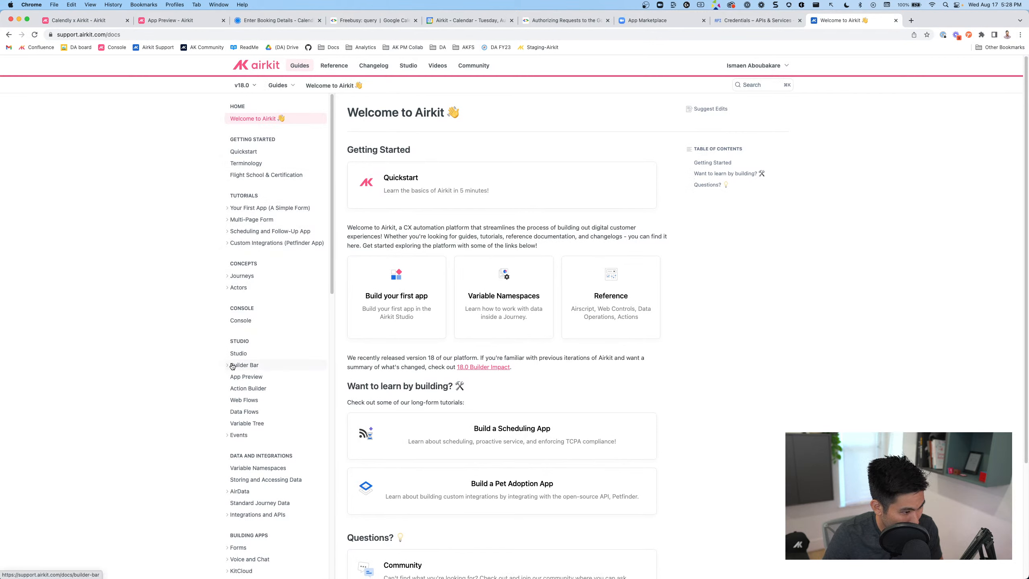
pyautogui.click(334, 65)
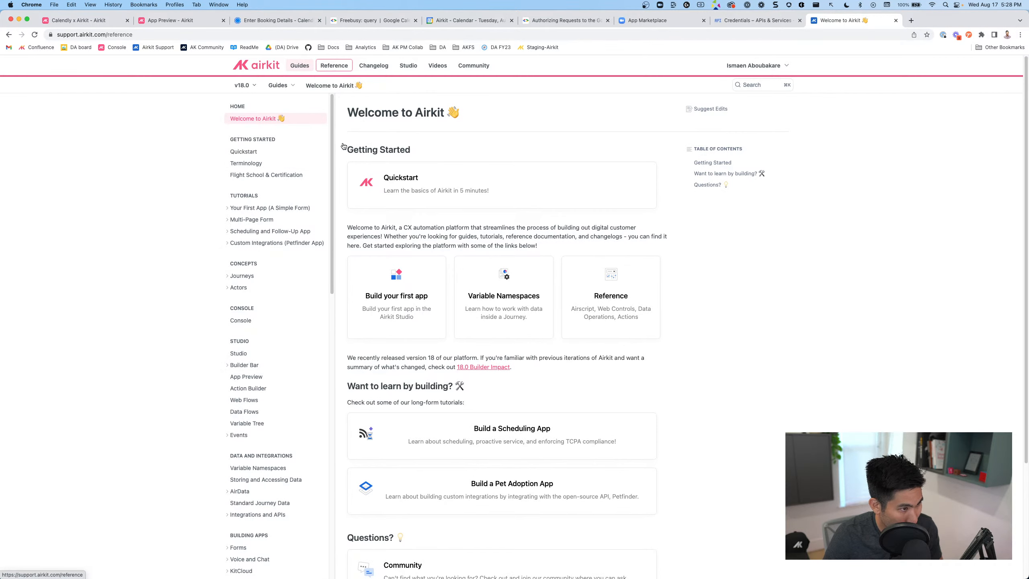
pyautogui.click(246, 180)
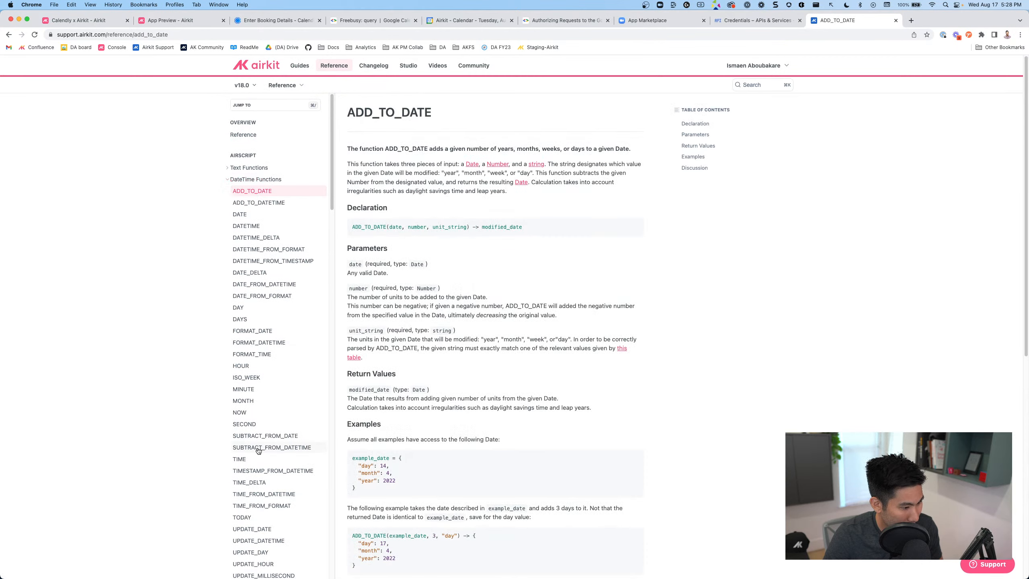
pyautogui.scroll(-6, 258, 451)
pyautogui.scroll(5, 257, 435)
pyautogui.scroll(-1, 256, 423)
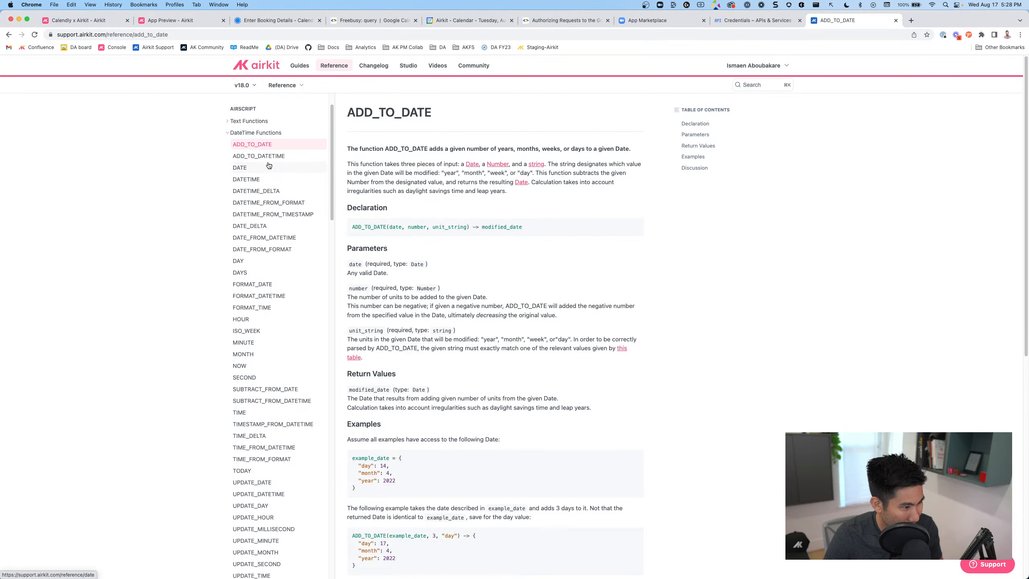
# Copy the FORMAT_DATETIME example format string 'MMMM Do, YYYY h:mm A z'
pyautogui.click(261, 295)
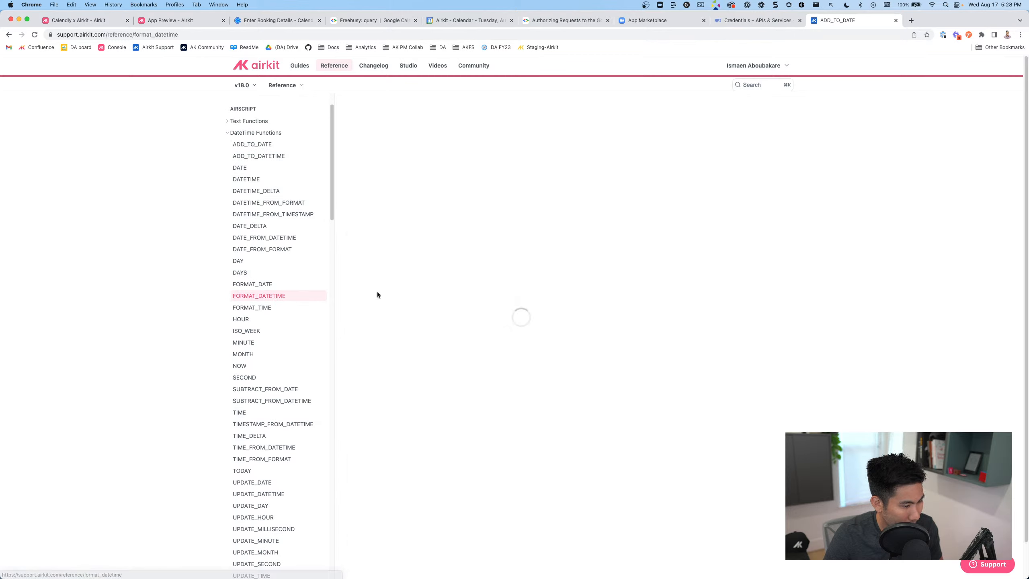
pyautogui.scroll(-5, 453, 358)
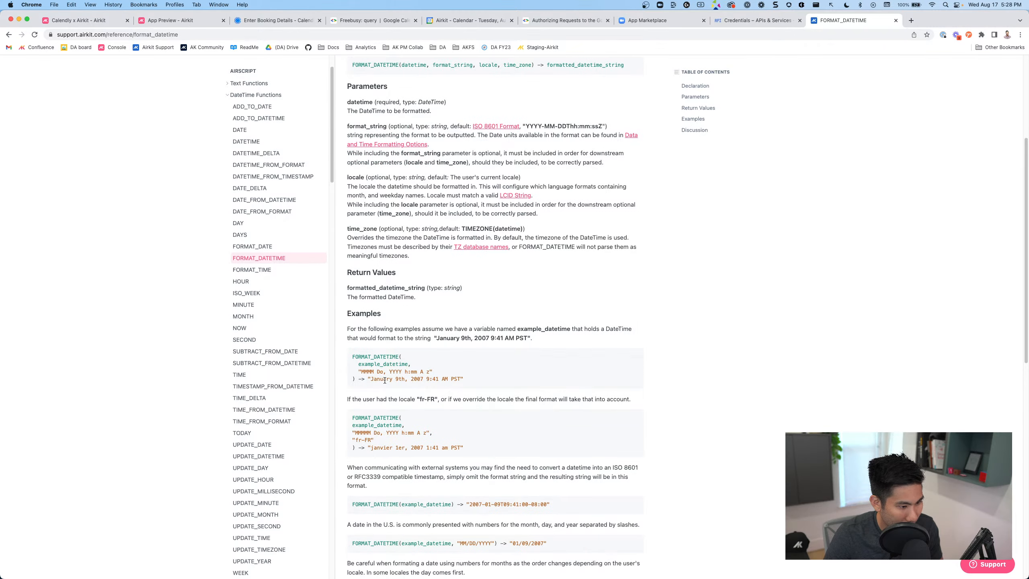
pyautogui.scroll(-2, 436, 389)
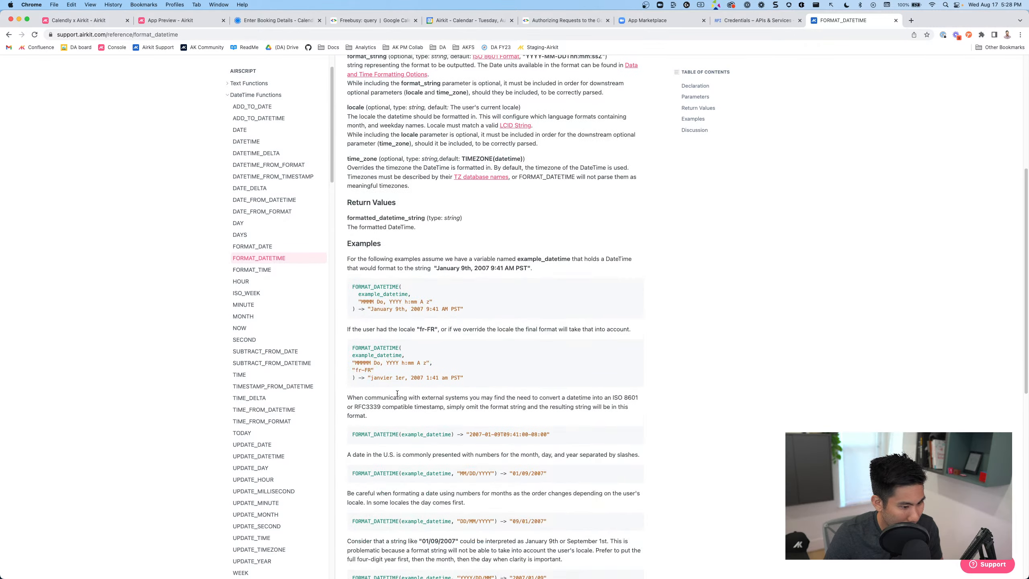
pyautogui.scroll(-4, 454, 420)
pyautogui.scroll(4, 410, 390)
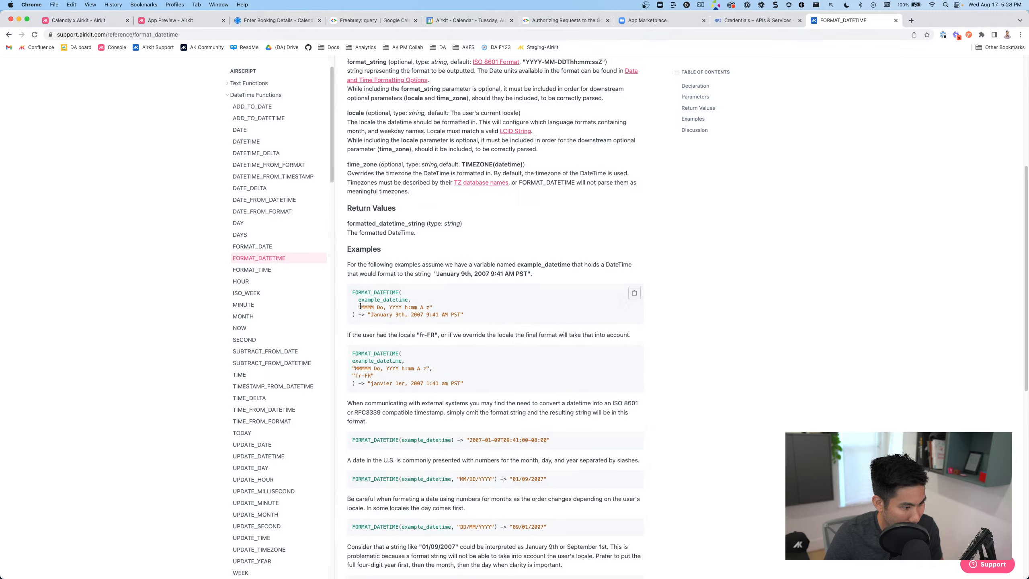
pyautogui.moveTo(359, 306); pyautogui.dragTo(432, 307)
pyautogui.press('cmd+c')
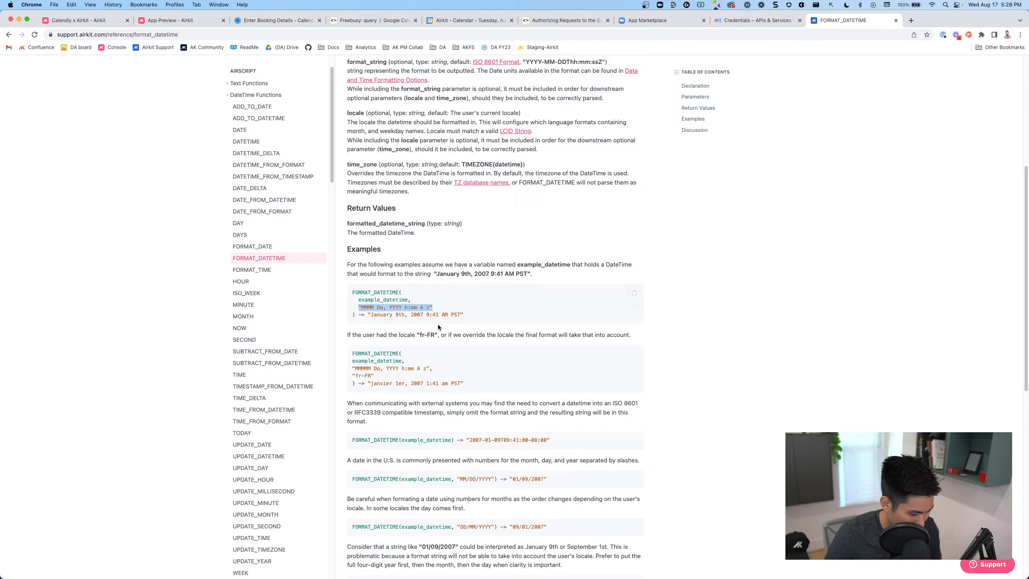
pyautogui.click(97, 19)
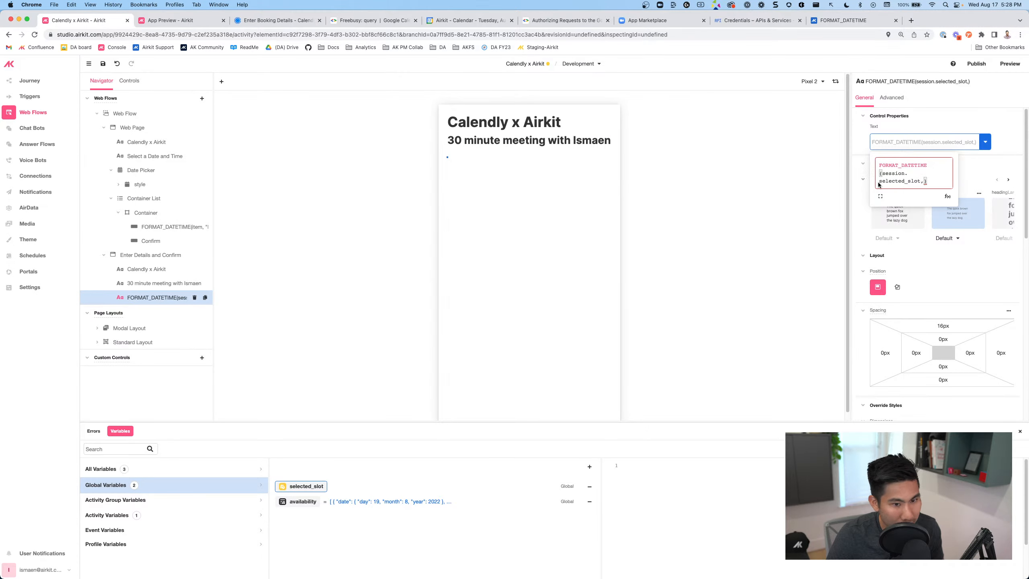
# Paste the format string, then append " - " + ADD_TO_DATETIME(session.selected_slot, 30, "minutes")
pyautogui.press('cmd+v')
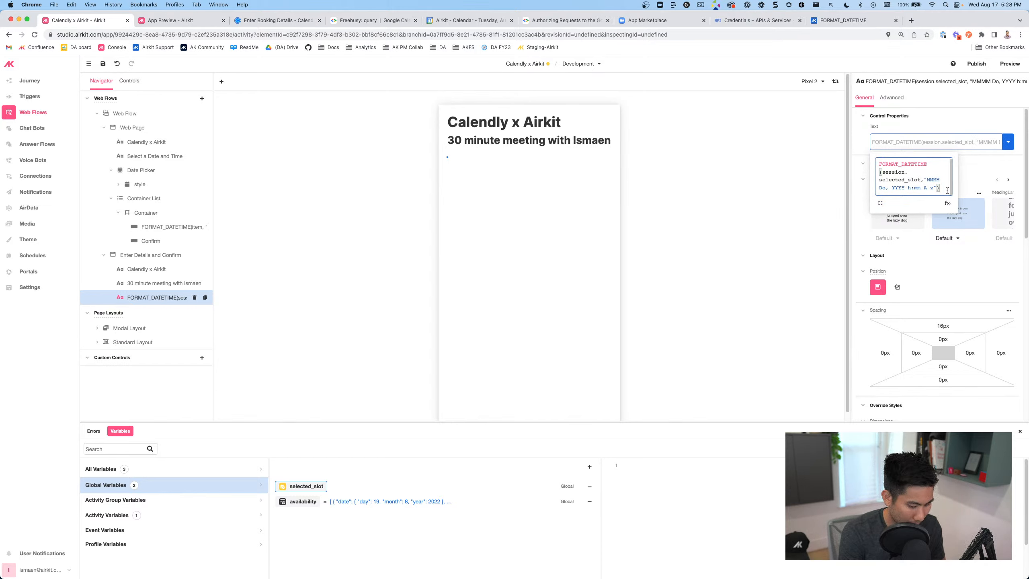
pyautogui.write('+')
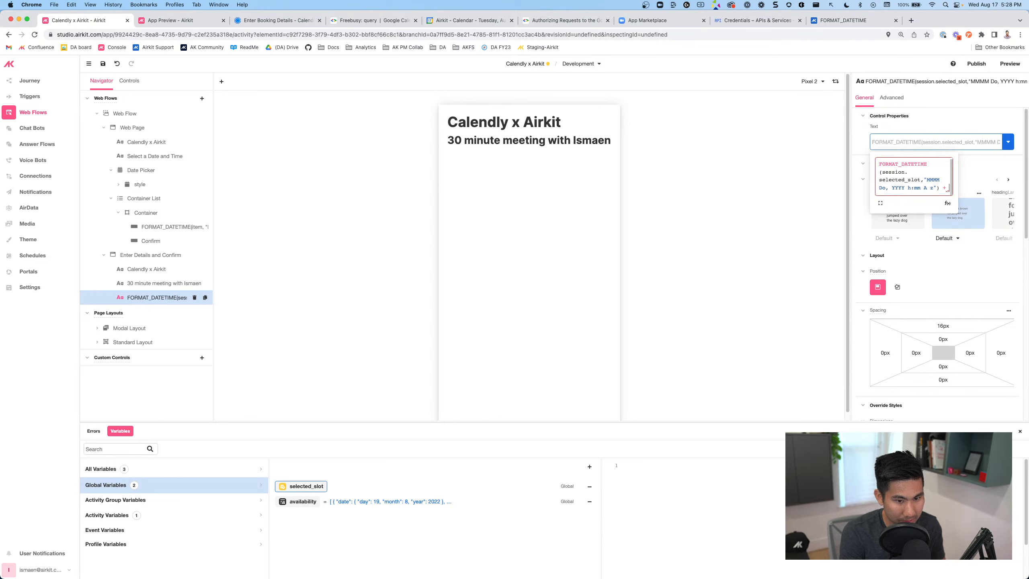
pyautogui.write(' " - "')
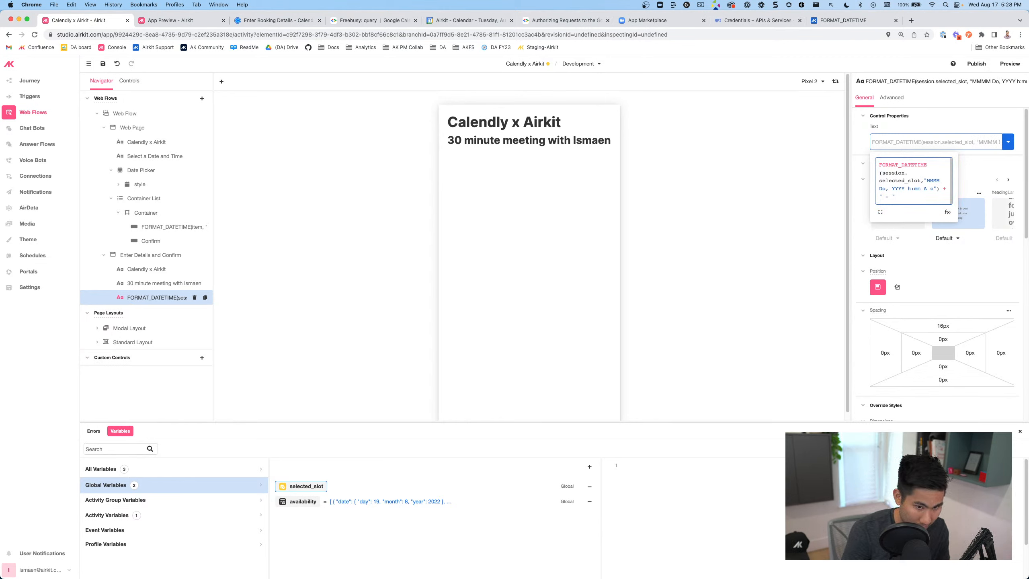
pyautogui.write(' format_d')
pyautogui.press('BackSpace')
pyautogui.press('BackSpace')
pyautogui.press('BackSpace')
pyautogui.press('BackSpace')
pyautogui.press('BackSpace')
pyautogui.press('BackSpace')
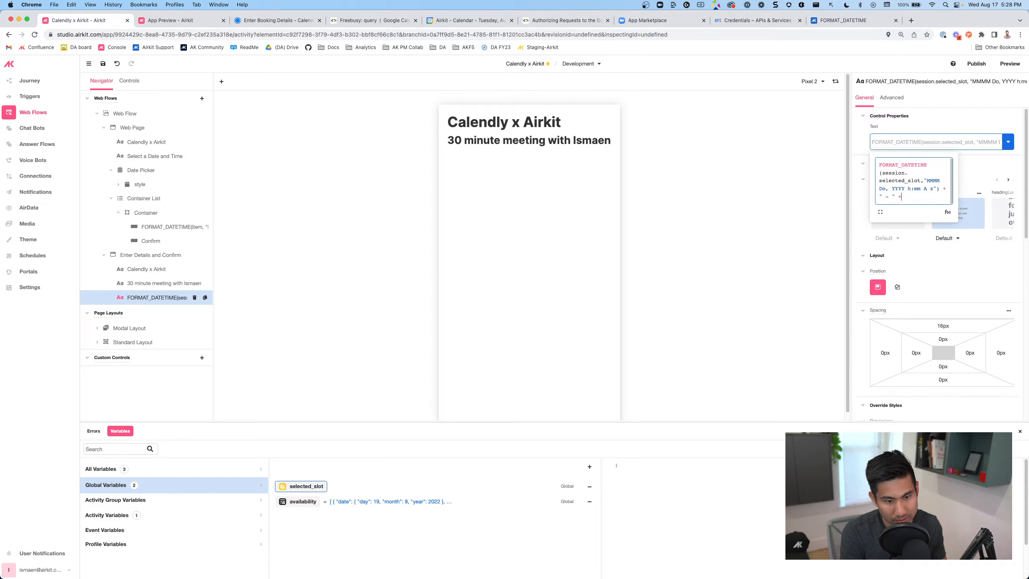
pyautogui.write('Addtod')
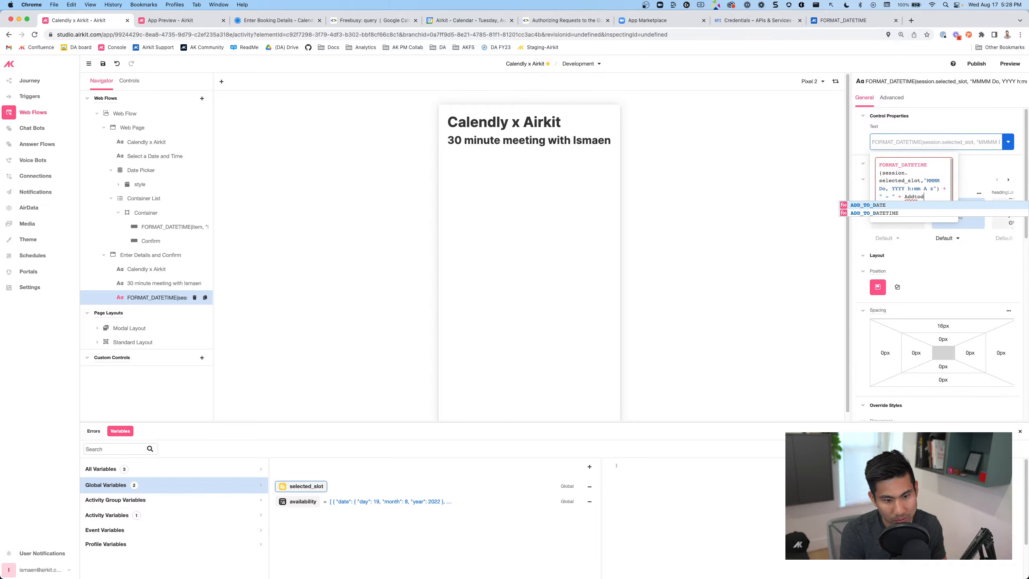
pyautogui.write('at')
pyautogui.press('Down')
pyautogui.press('Return')
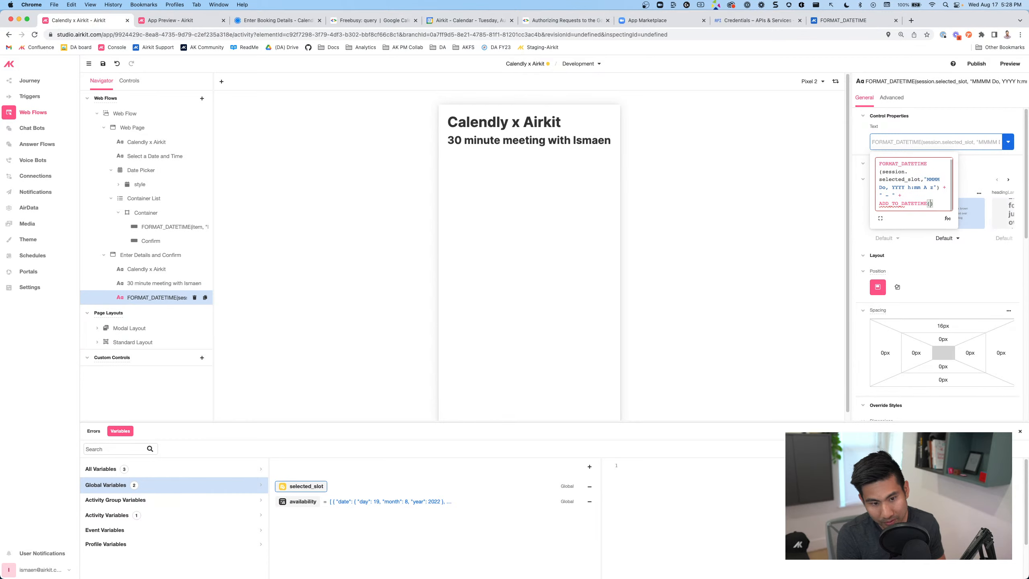
pyautogui.write('session.selec')
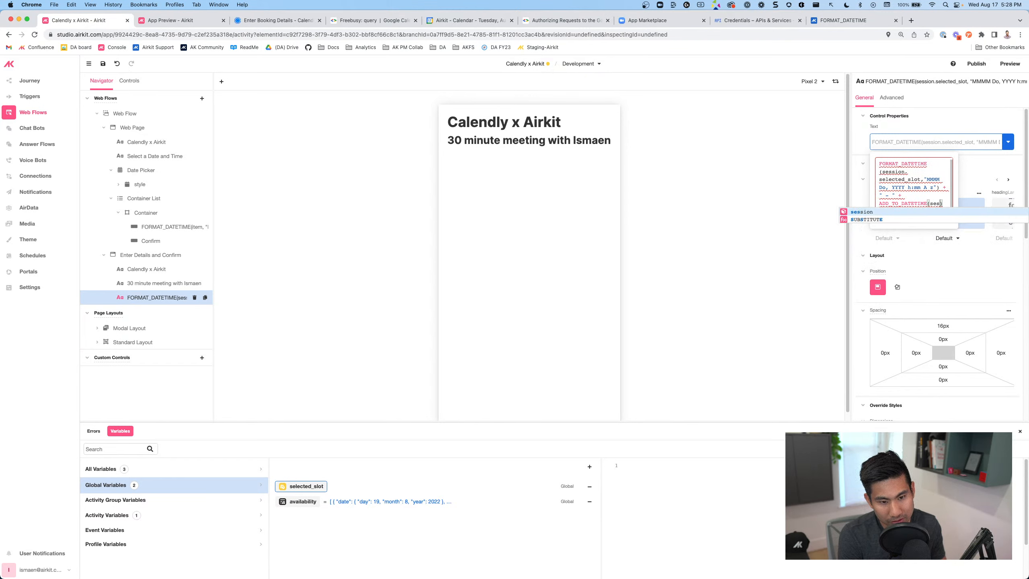
pyautogui.press('Return')
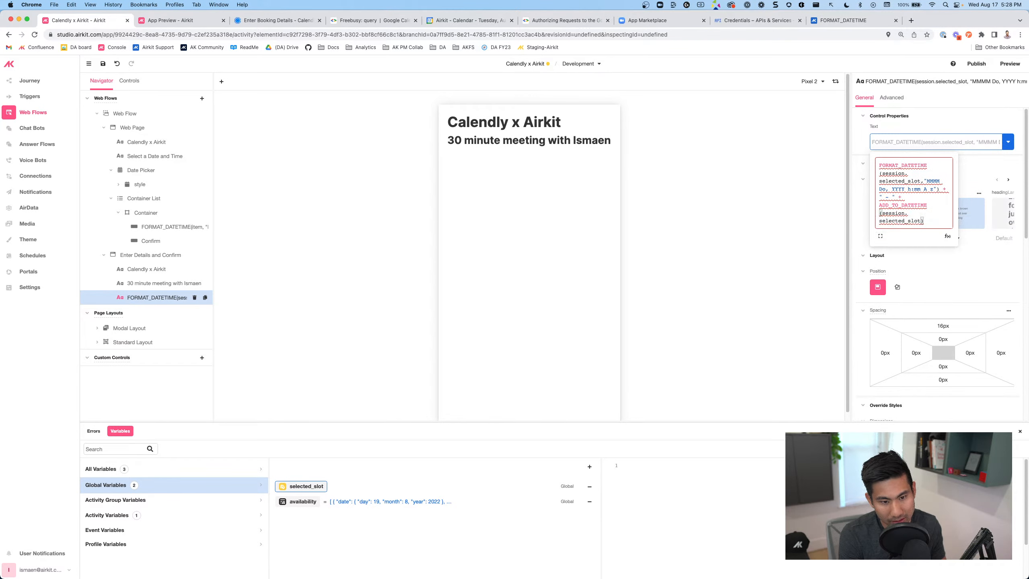
pyautogui.write(',"')
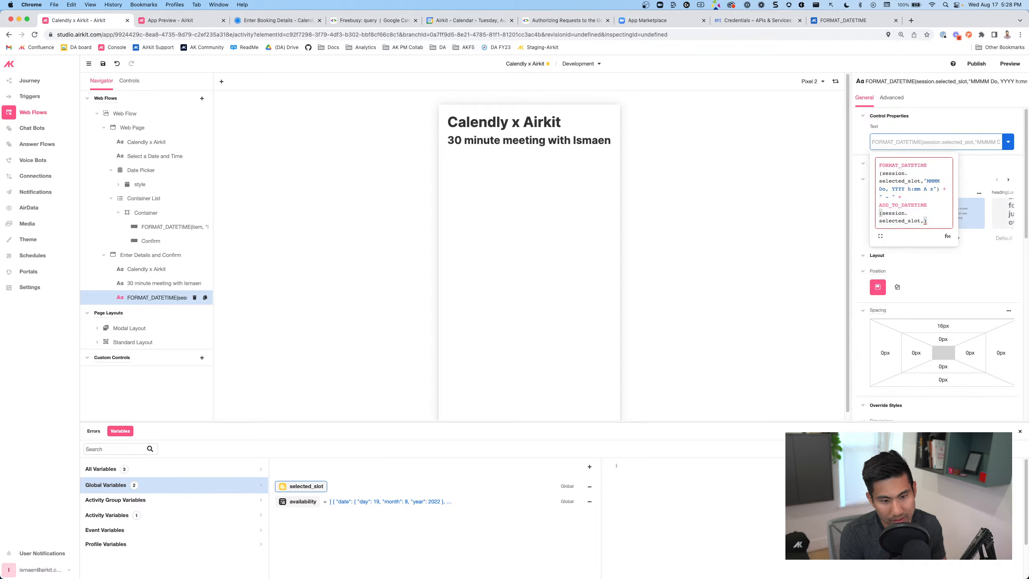
pyautogui.write('30, "')
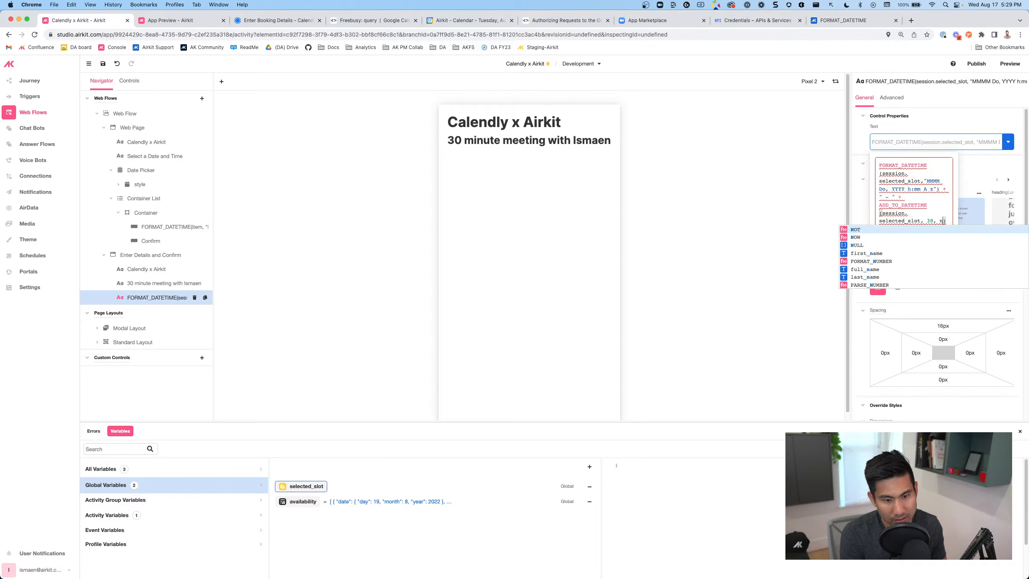
pyautogui.write('minutes')
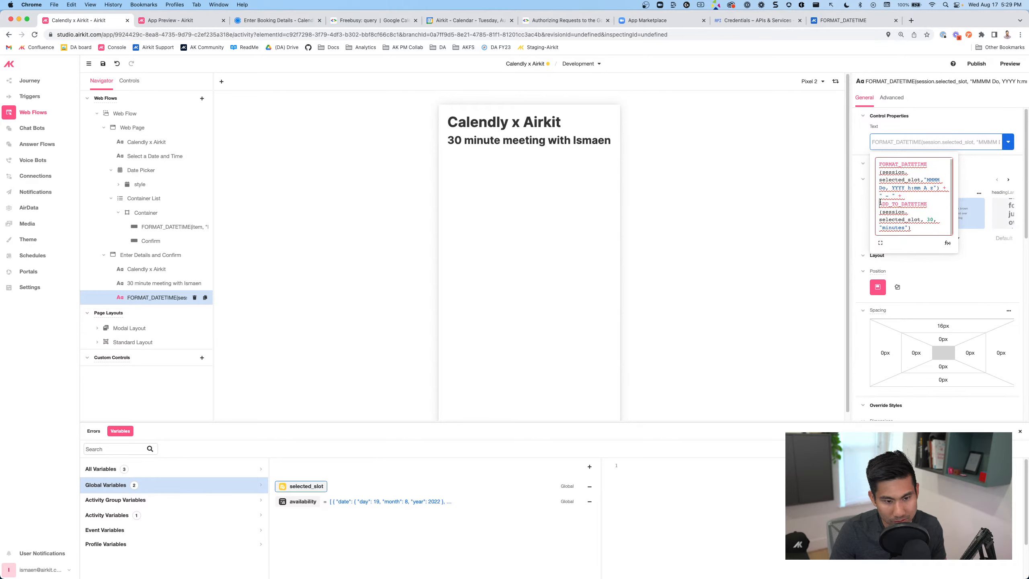
# Wrap the end time in FORMAT_DATETIME with the "h:mm A z" format
pyautogui.write('Format_dateTime(')
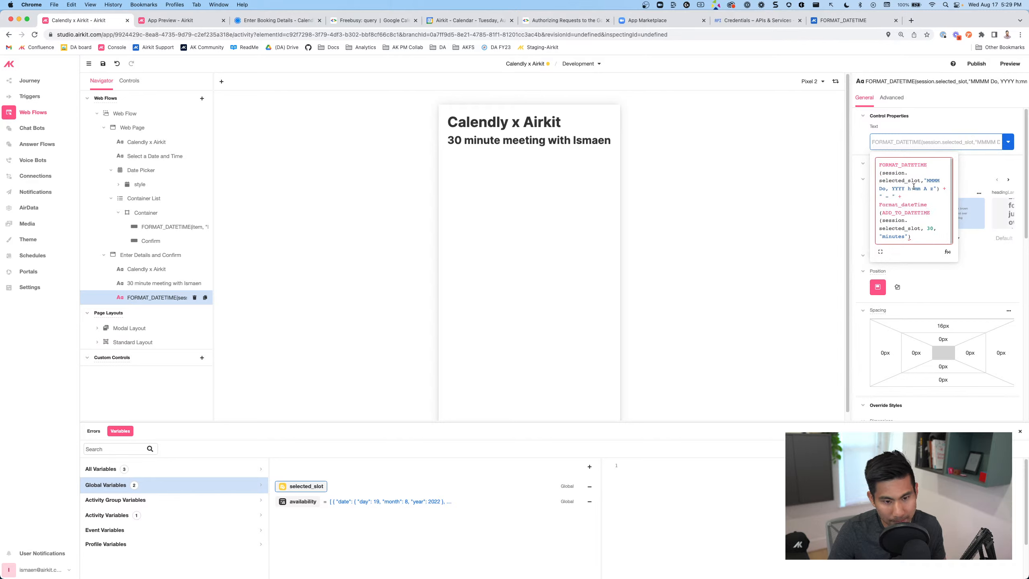
pyautogui.moveTo(909, 189); pyautogui.dragTo(926, 189)
pyautogui.click(911, 238)
pyautogui.write(',"')
pyautogui.write('h:mm A z')
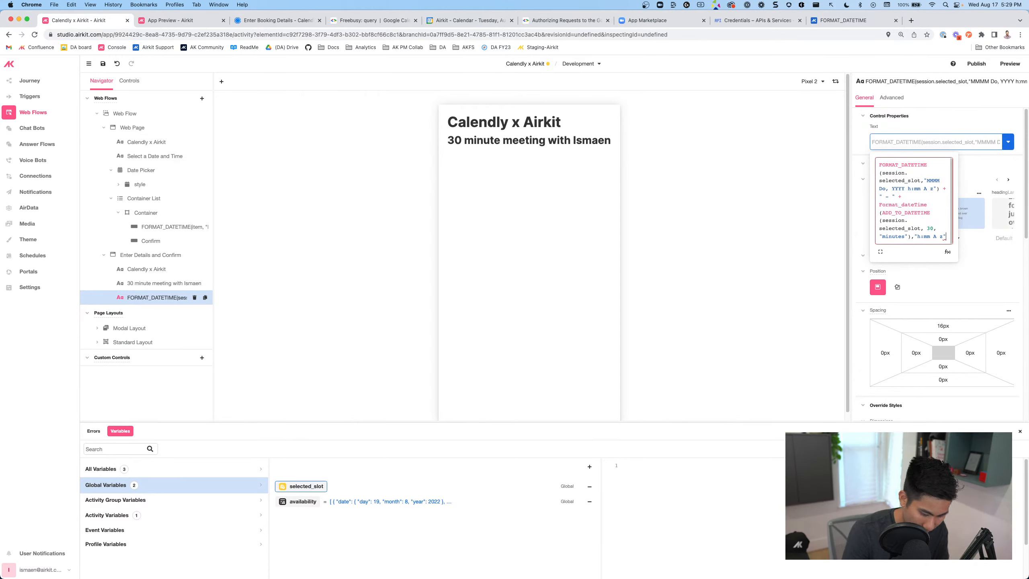
pyautogui.click(829, 243)
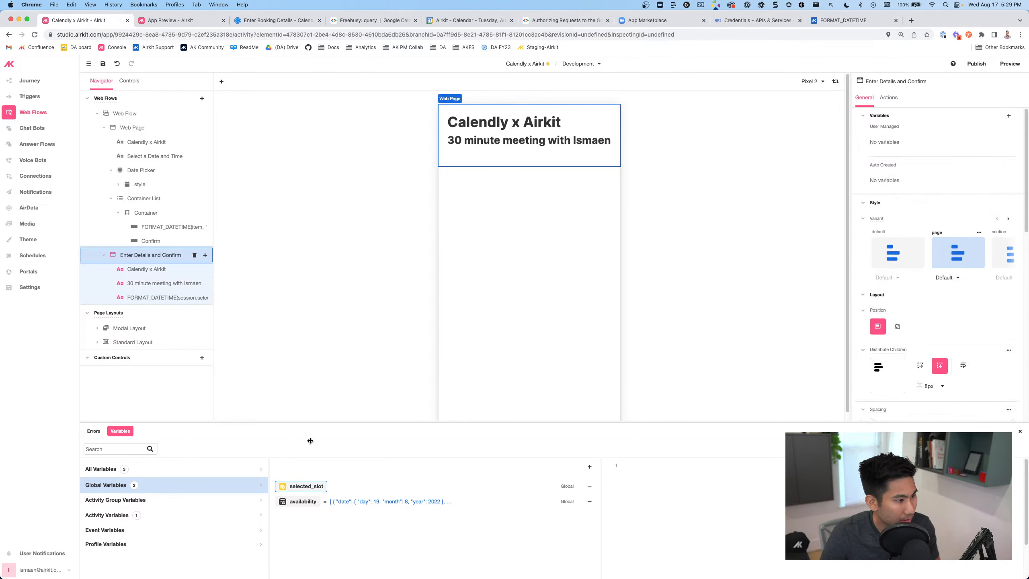
# Paste one slot's JSON from availability as selected_slot's sample value
pyautogui.click(363, 502)
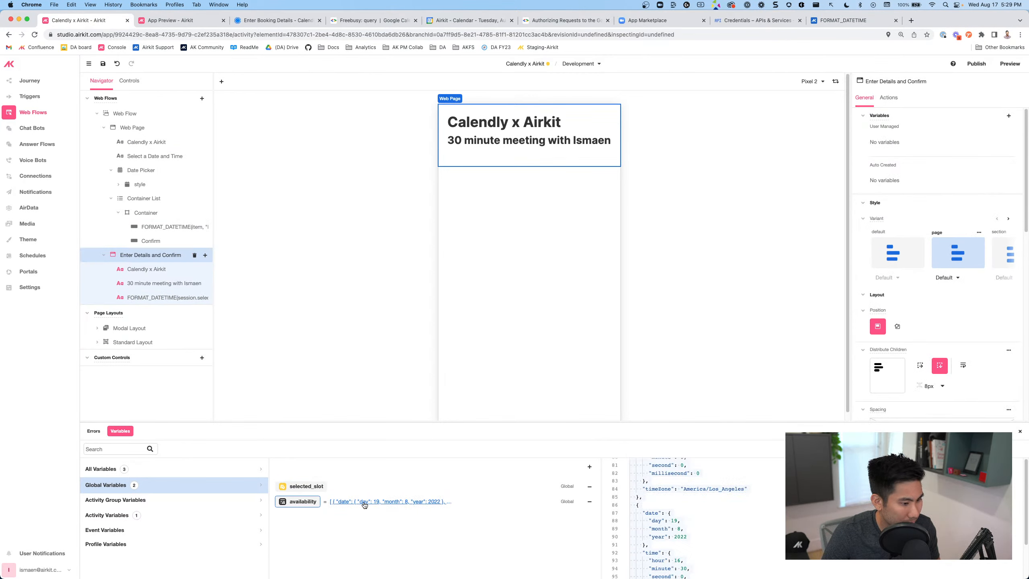
pyautogui.click(643, 513)
pyautogui.moveTo(637, 505); pyautogui.dragTo(645, 566)
pyautogui.press('super+c')
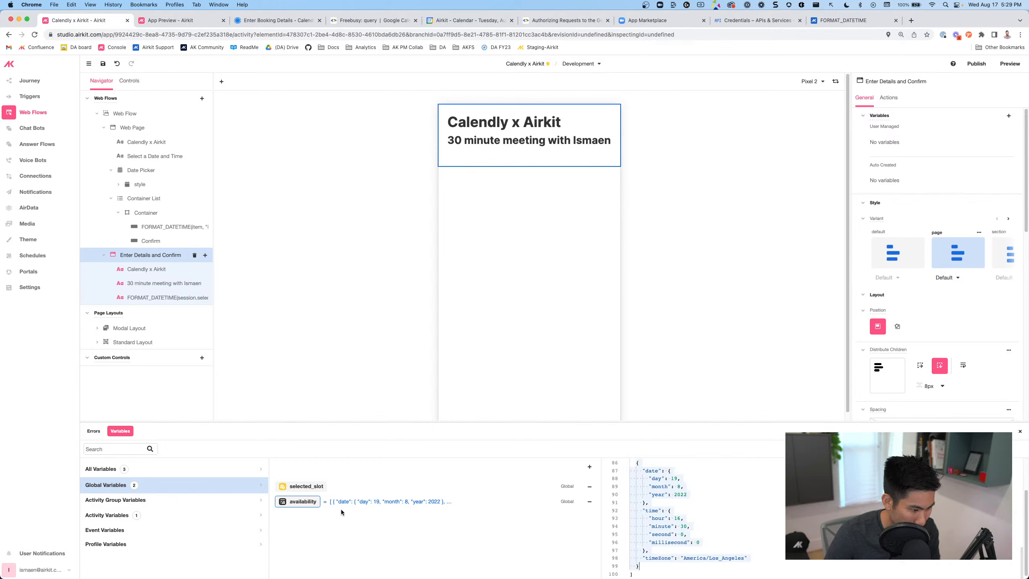
pyautogui.click(306, 486)
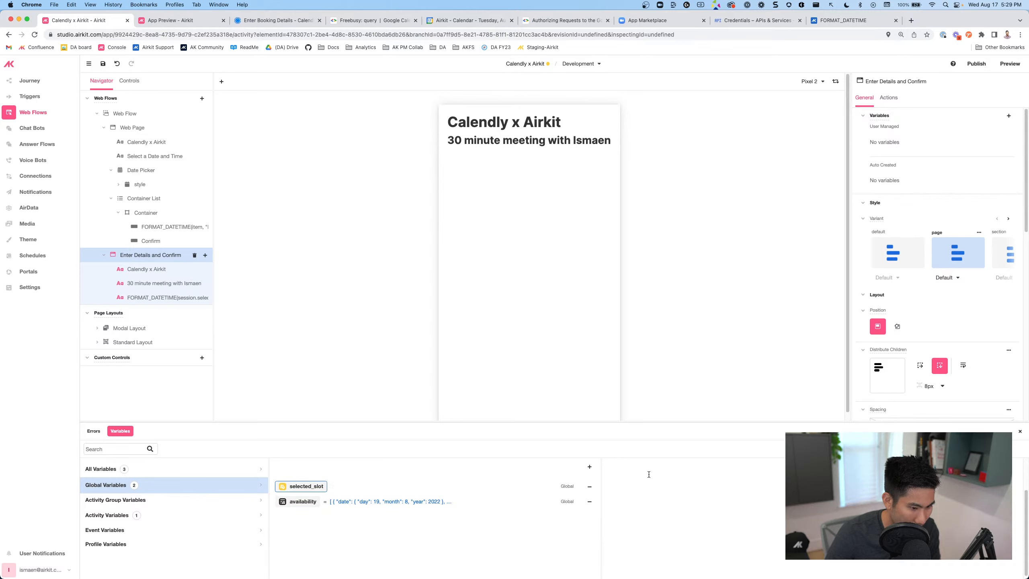
pyautogui.scroll(2, 630, 470)
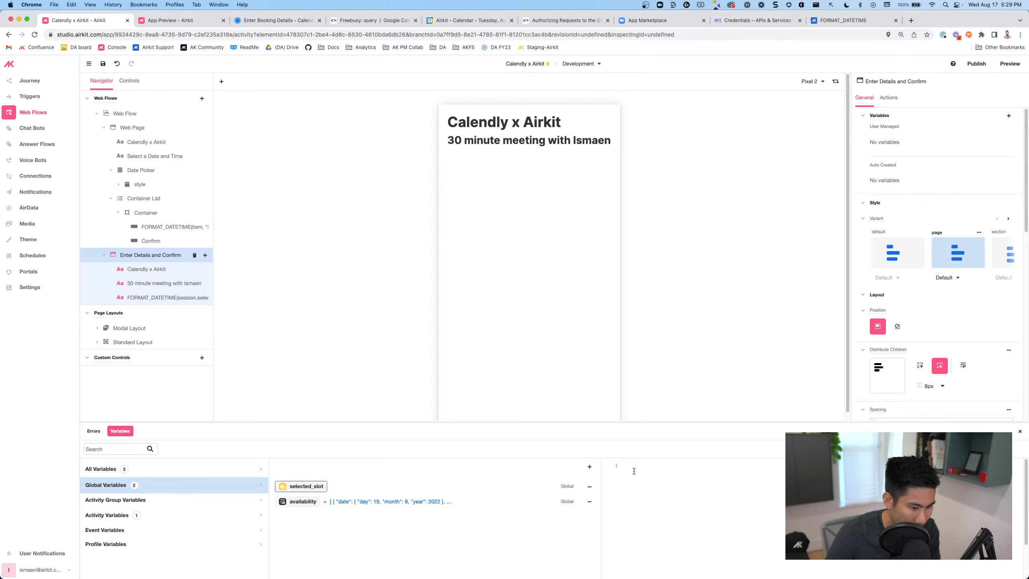
pyautogui.press('super+v')
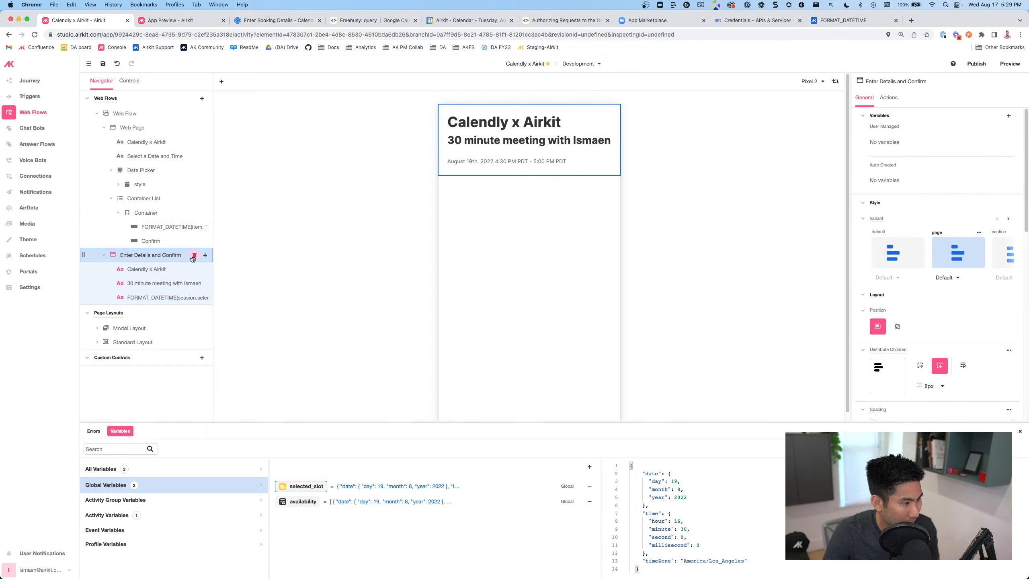
# Add a container below the date line on the Enter Details and Confirm page
pyautogui.click(205, 255)
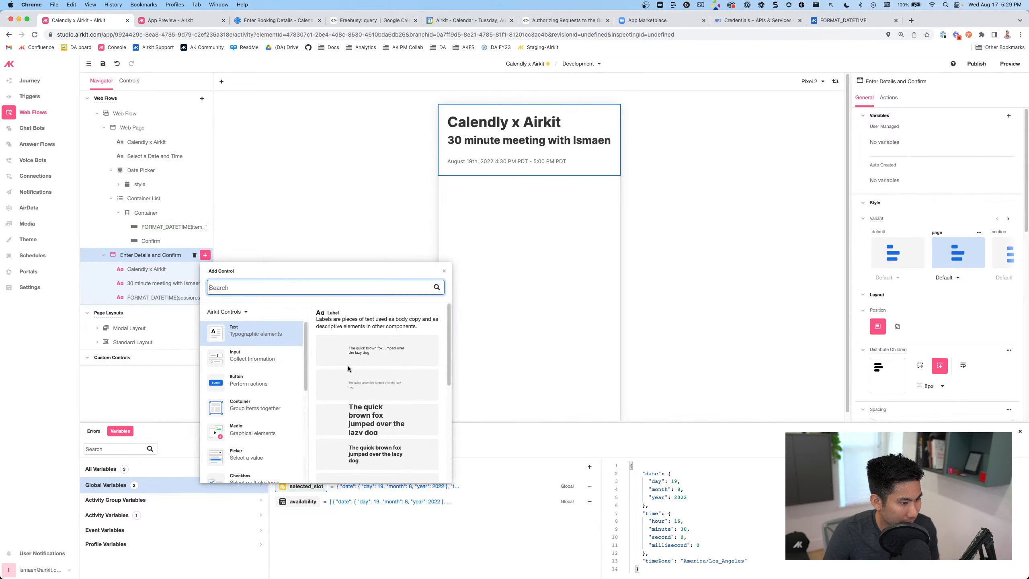
pyautogui.click(254, 401)
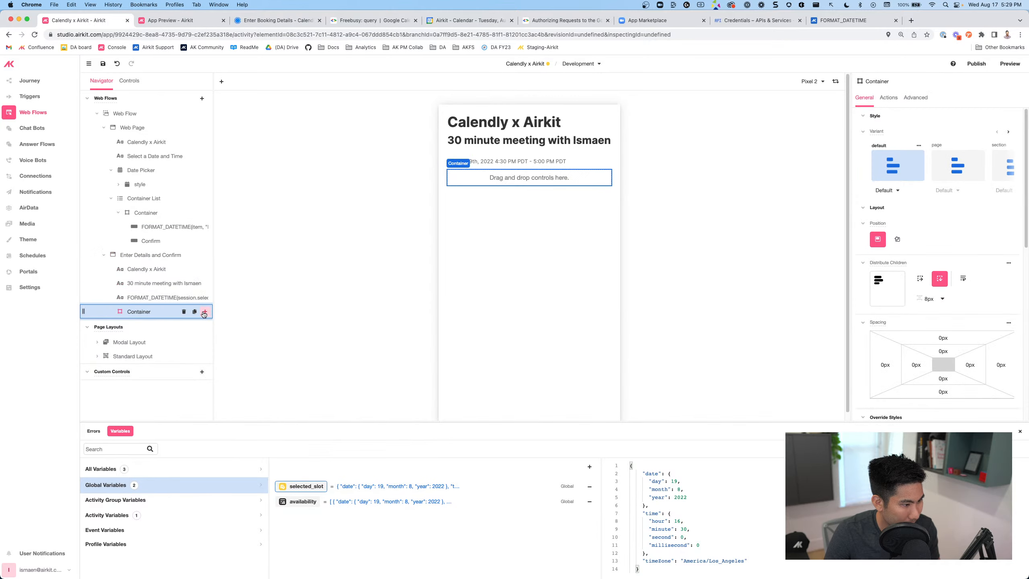
pyautogui.click(205, 311)
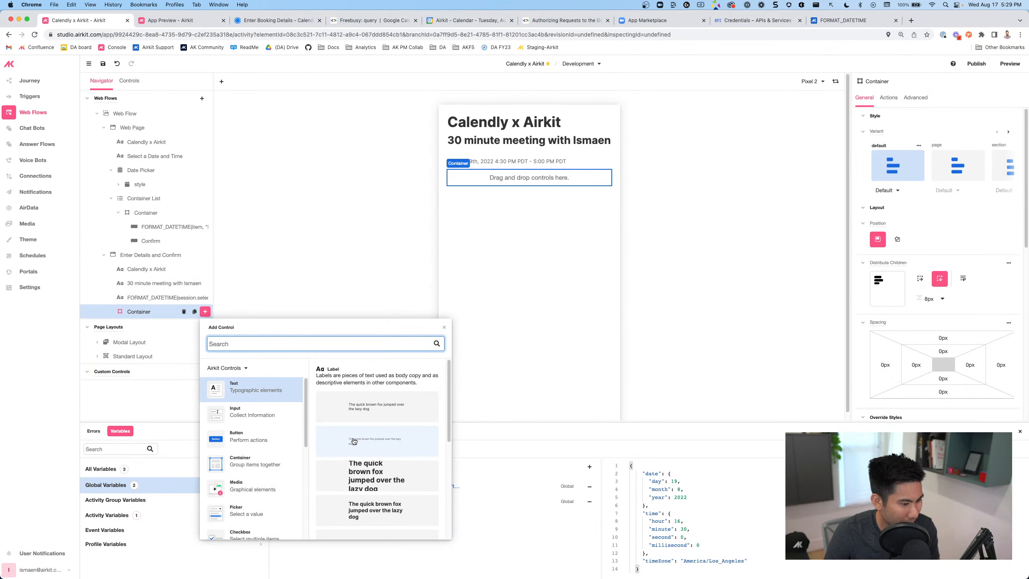
# Drag a Text Label into the container, clear its placeholder text and switch it to the default style
pyautogui.moveTo(464, 206); pyautogui.dragTo(465, 179)
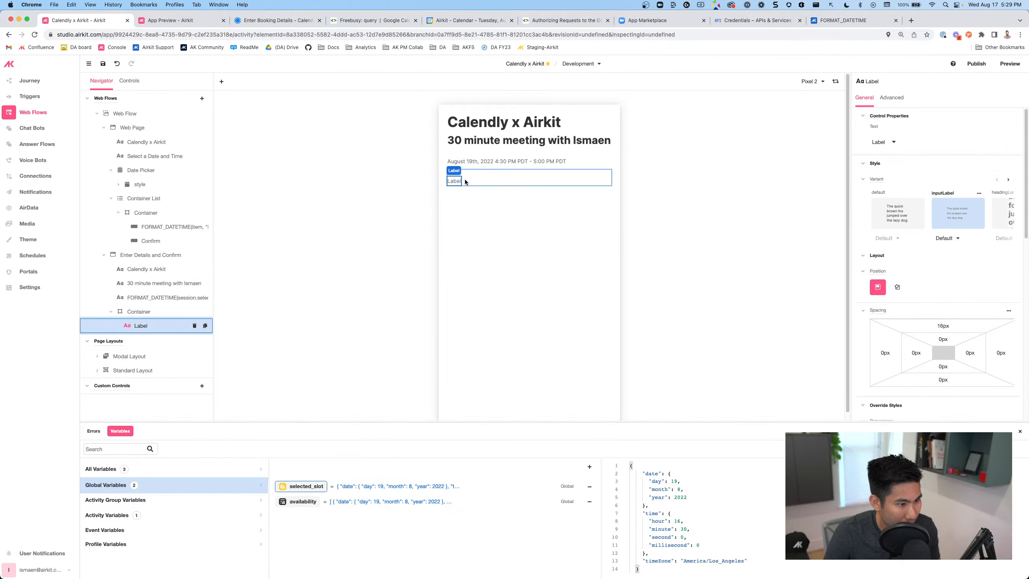
pyautogui.doubleClick(459, 180)
pyautogui.press('BackSpace')
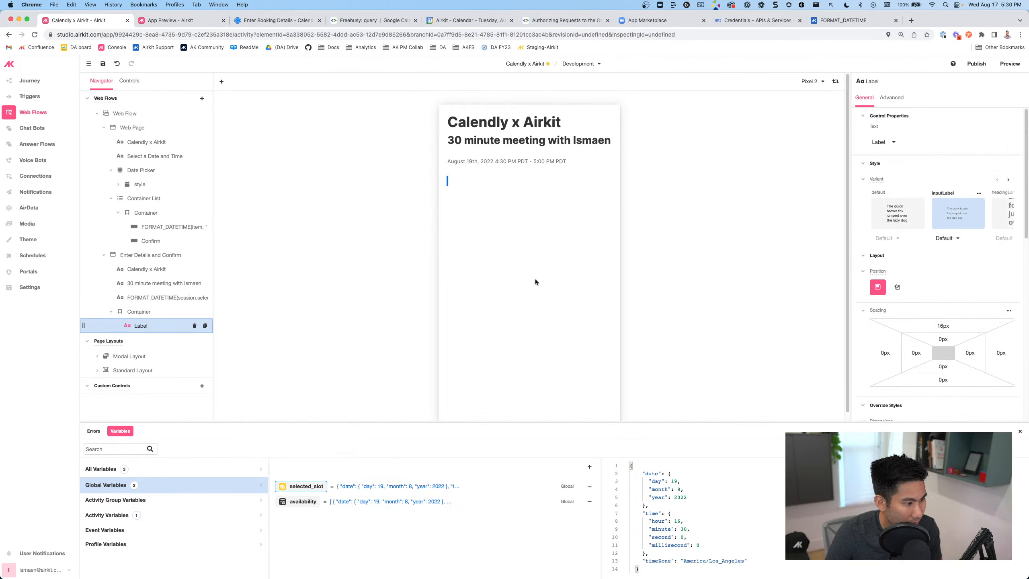
pyautogui.click(893, 215)
pyautogui.doubleClick(465, 175)
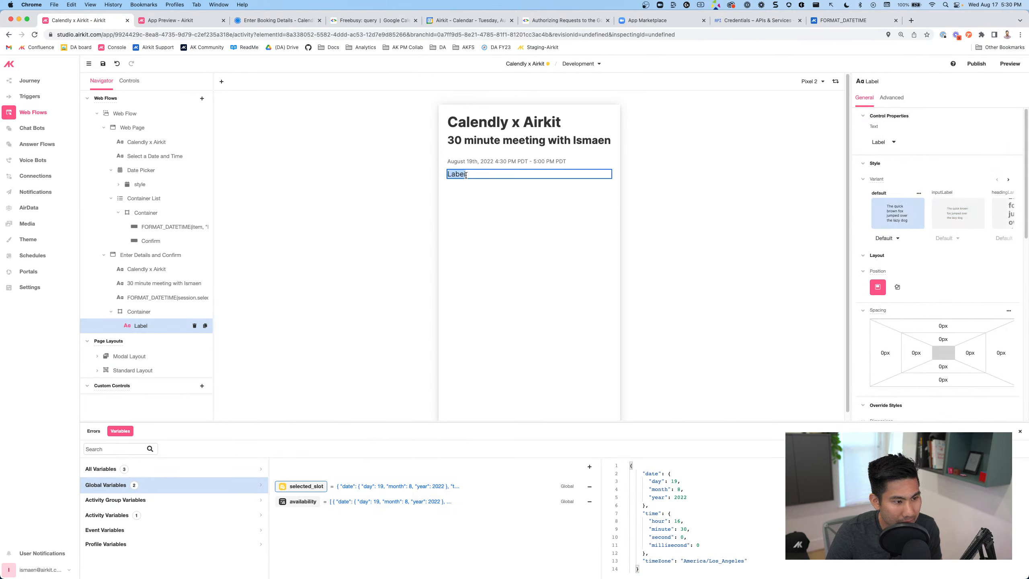
pyautogui.press('BackSpace')
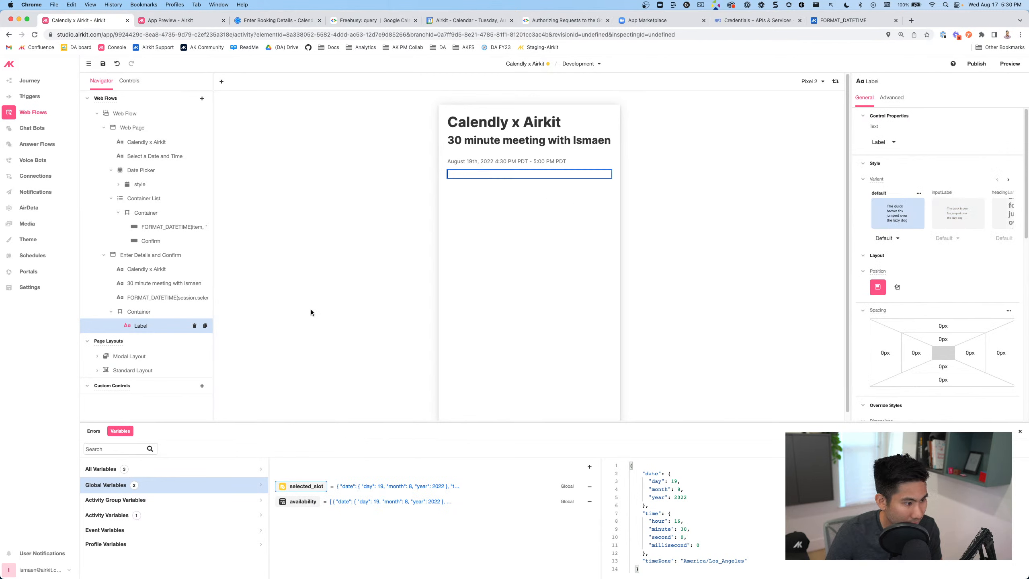
pyautogui.click(282, 325)
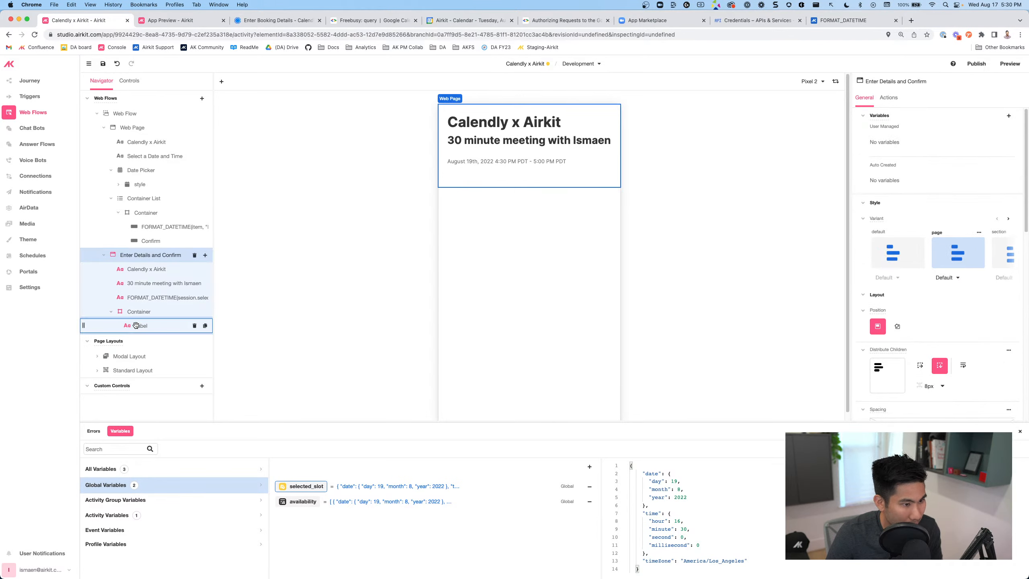
pyautogui.click(136, 325)
pyautogui.scroll(-10, 883, 285)
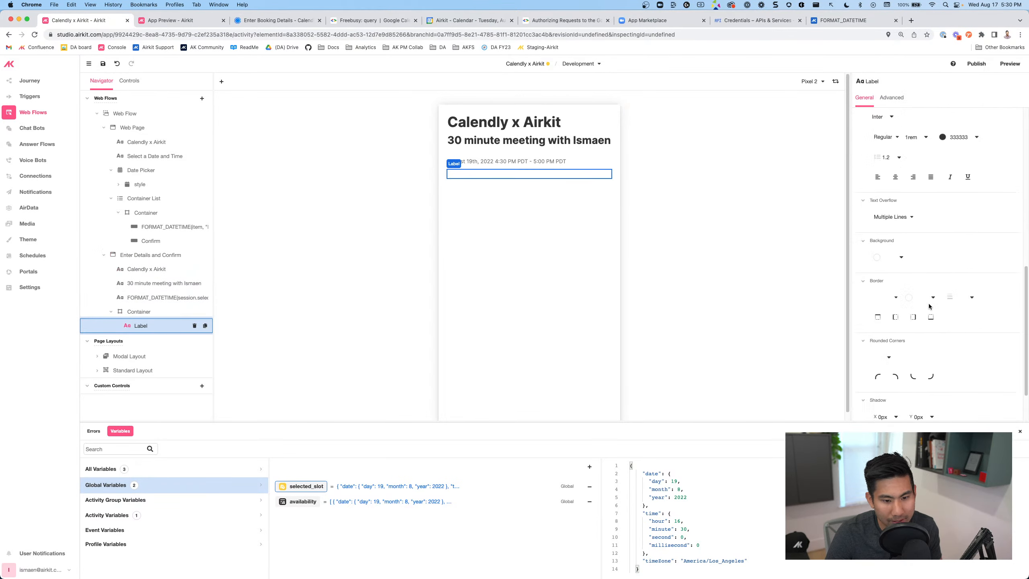
# Give the label a solid 2px borderSecondary border on all sides
pyautogui.click(929, 274)
pyautogui.click(894, 253)
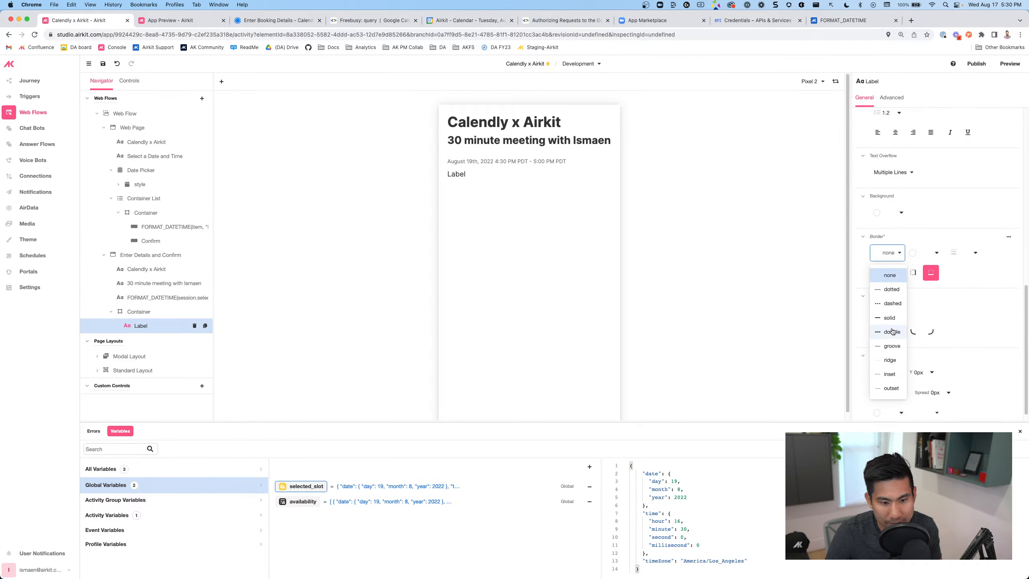
pyautogui.click(934, 255)
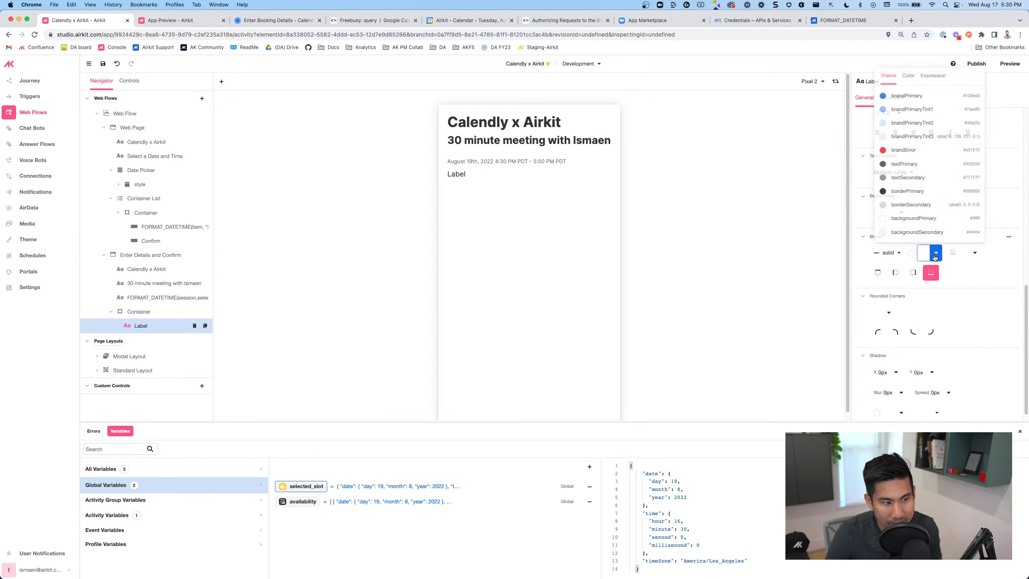
pyautogui.click(909, 204)
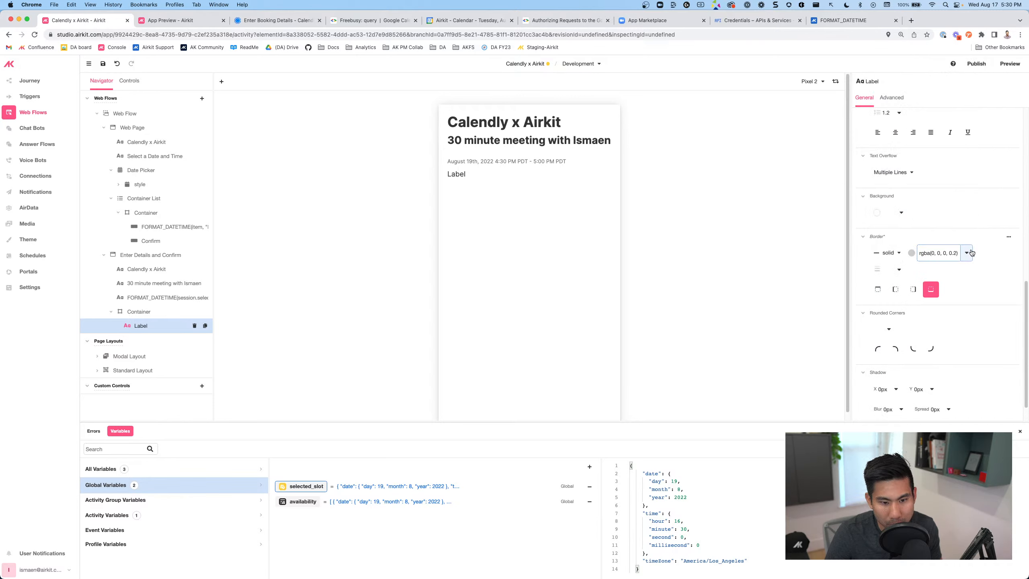
pyautogui.click(968, 251)
pyautogui.click(899, 272)
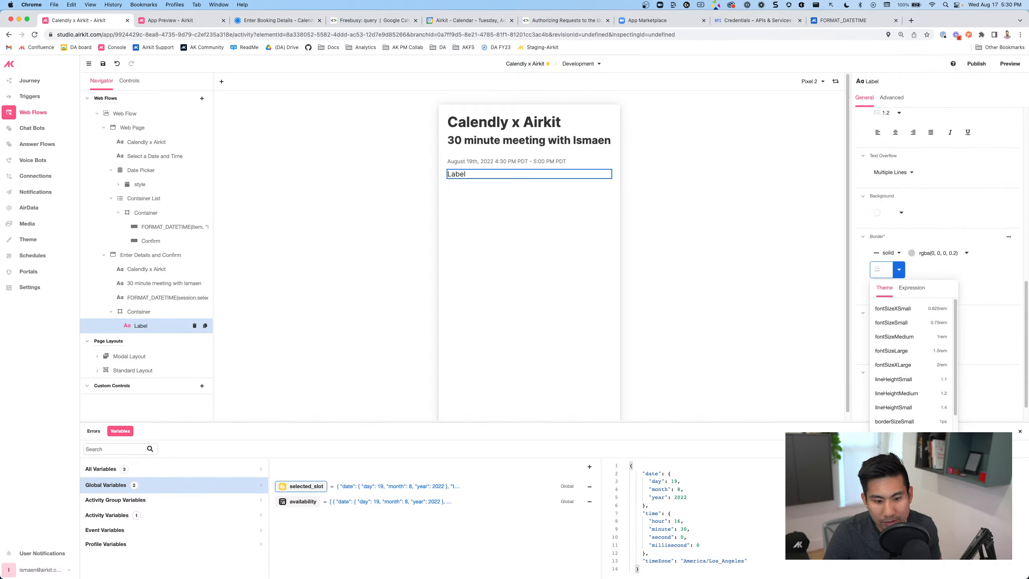
pyautogui.click(896, 436)
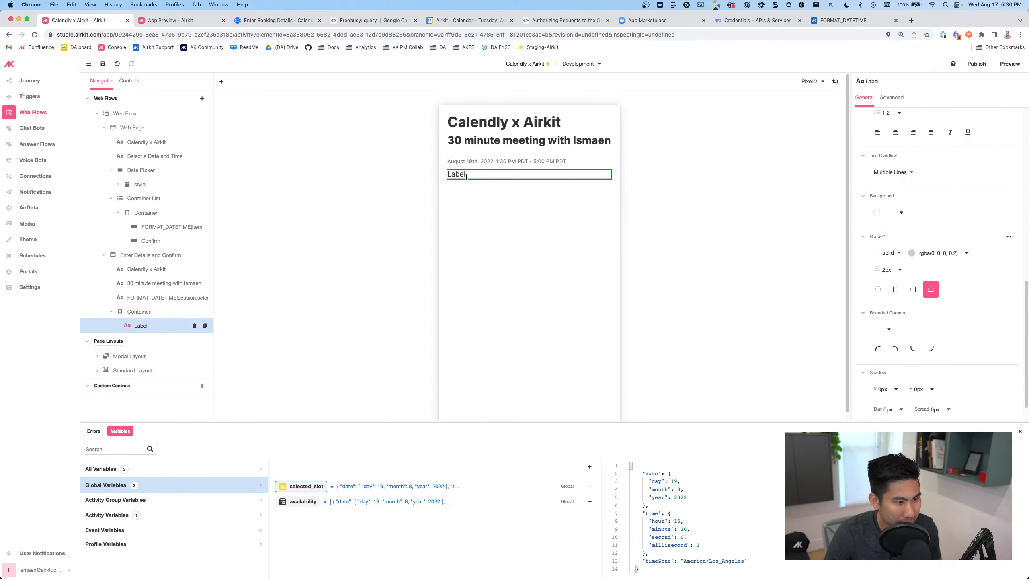
pyautogui.scroll(10, 883, 162)
# Clear the label's text, reselect the Enter Details and Confirm page, and bring up the Calendly tab
pyautogui.doubleClick(881, 142)
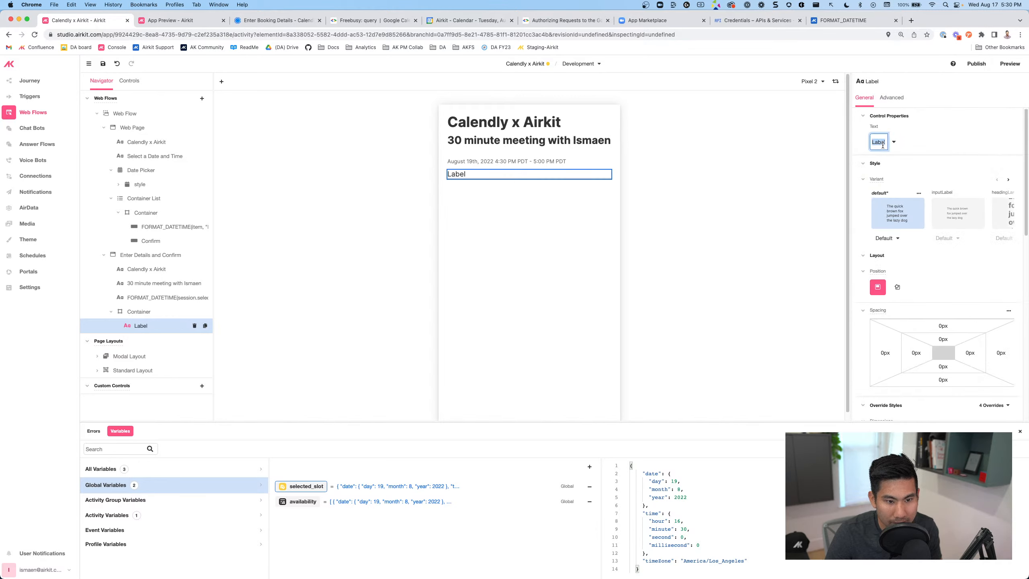
pyautogui.press('BackSpace')
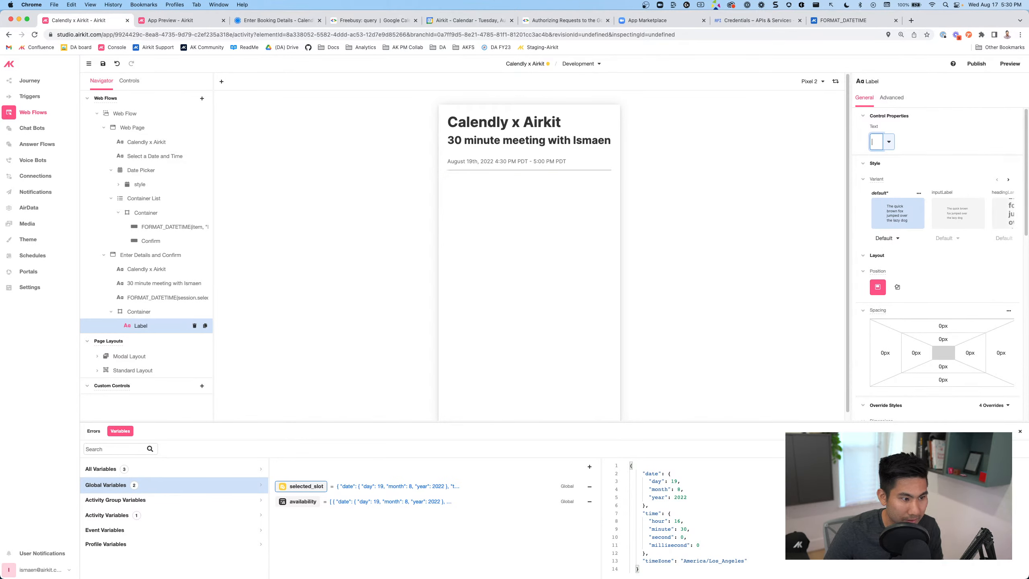
pyautogui.click(714, 259)
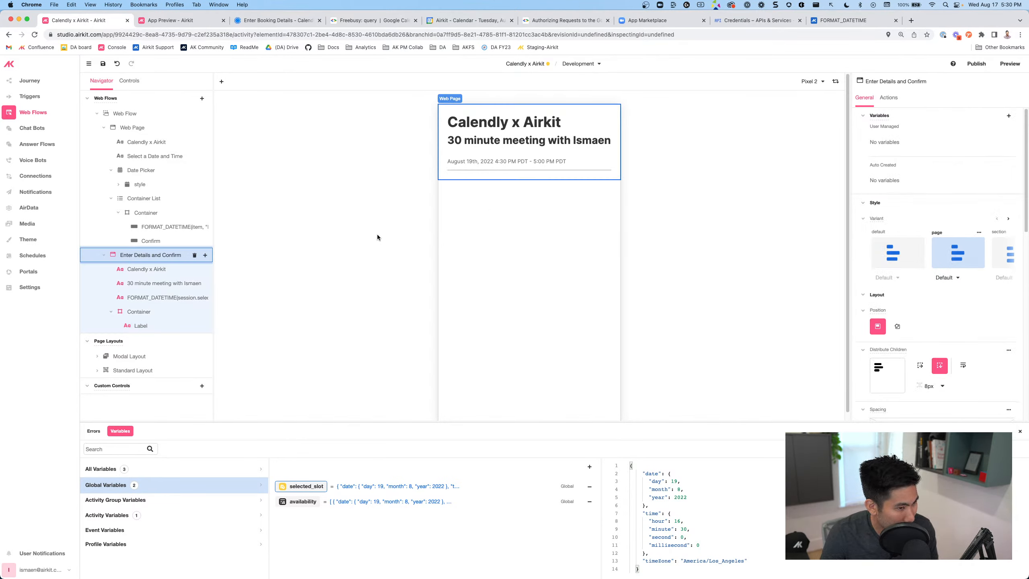
pyautogui.click(263, 20)
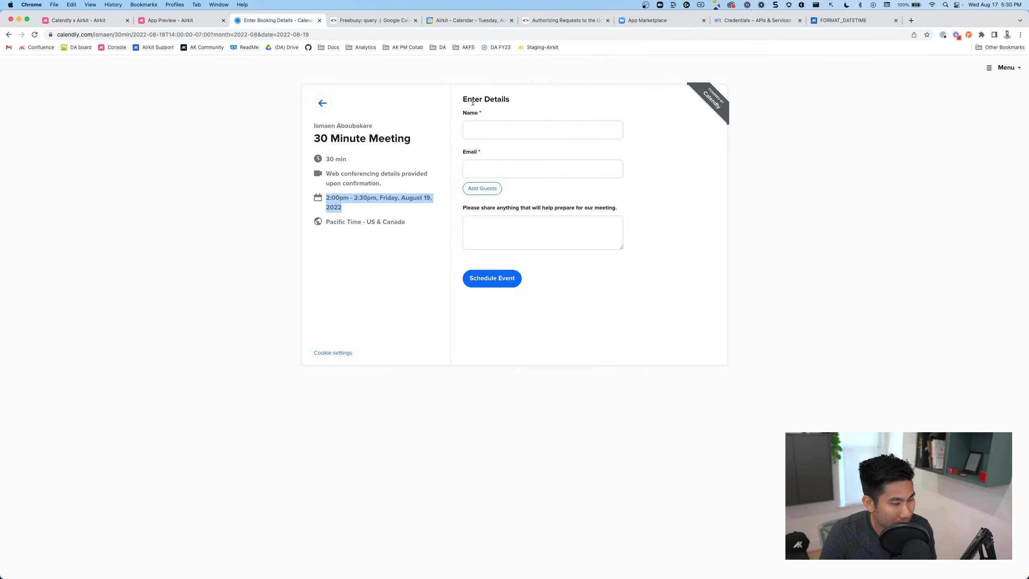
# On Calendly's form, add and remove a test guest email to see how guests display, then return to Airkit
pyautogui.click(478, 193)
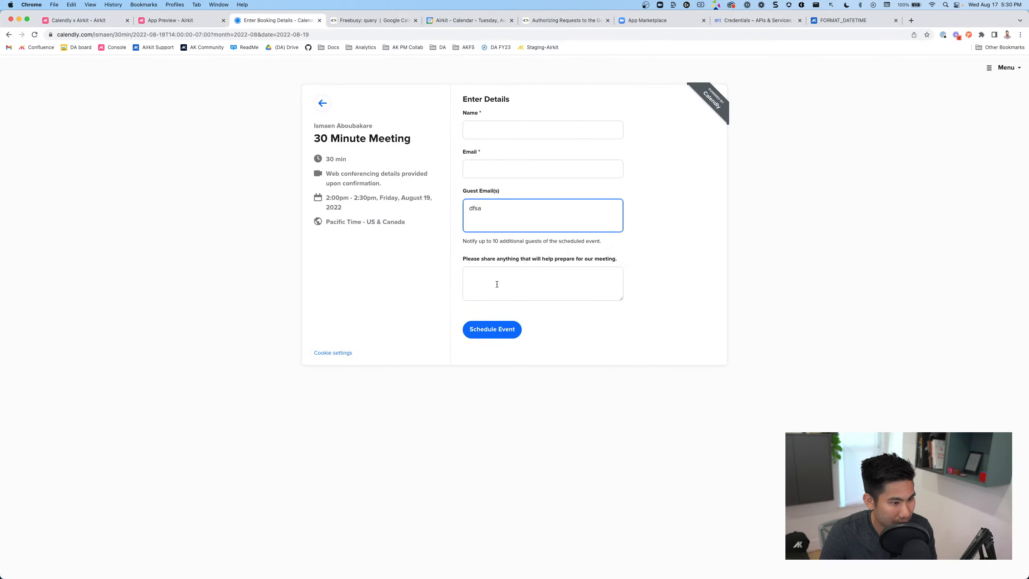
pyautogui.click(490, 273)
pyautogui.click(489, 209)
pyautogui.click(503, 272)
pyautogui.click(496, 208)
pyautogui.click(509, 268)
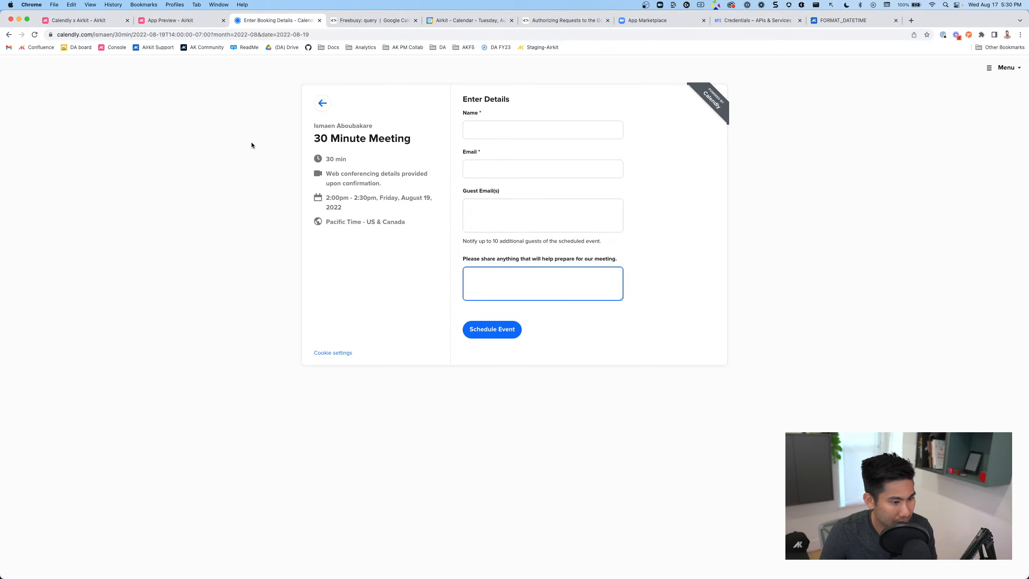
pyautogui.click(85, 20)
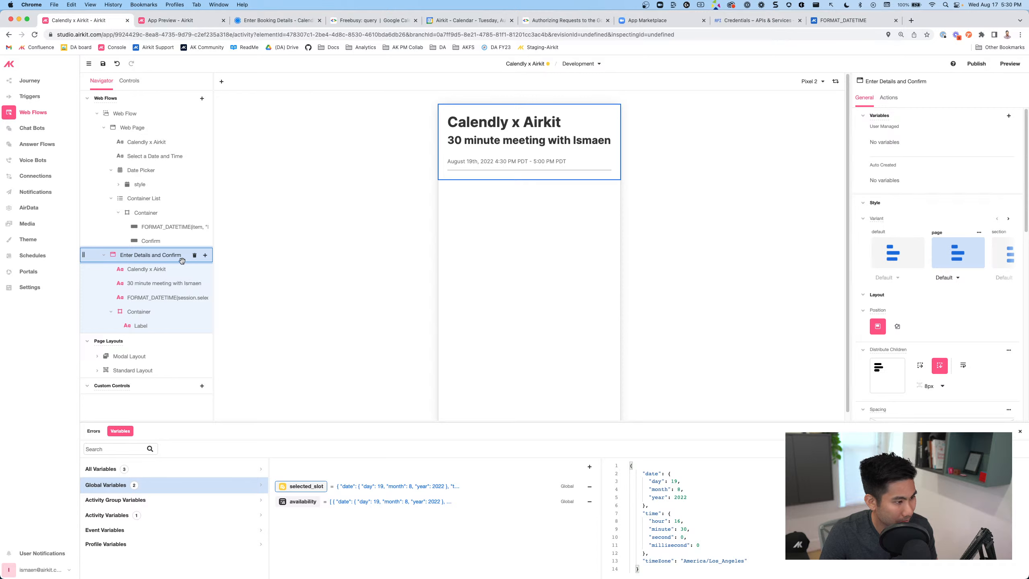
# Add a label reading 'Enter Details' below the date on the page
pyautogui.click(205, 255)
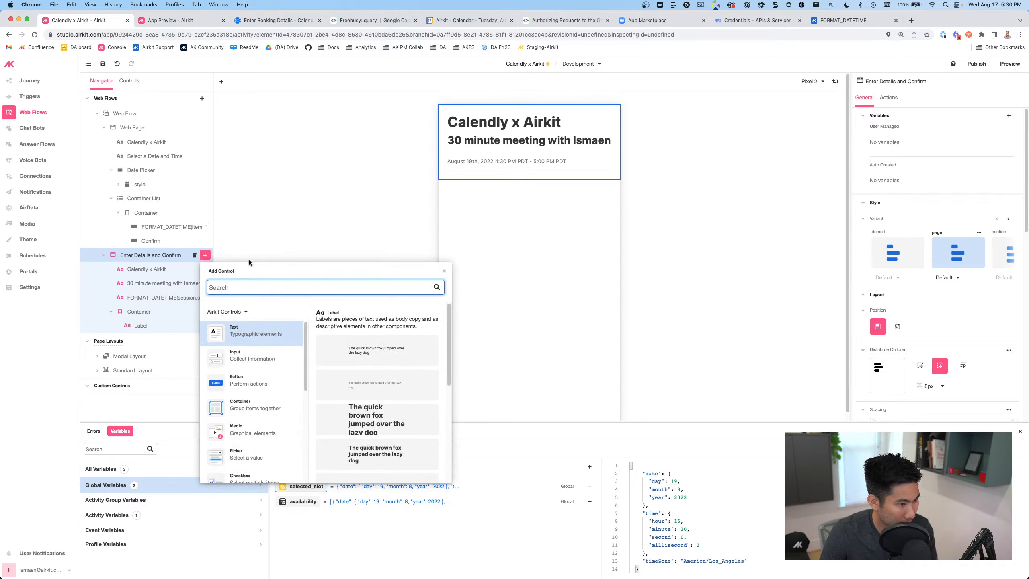
pyautogui.scroll(-2, 365, 447)
pyautogui.click(365, 426)
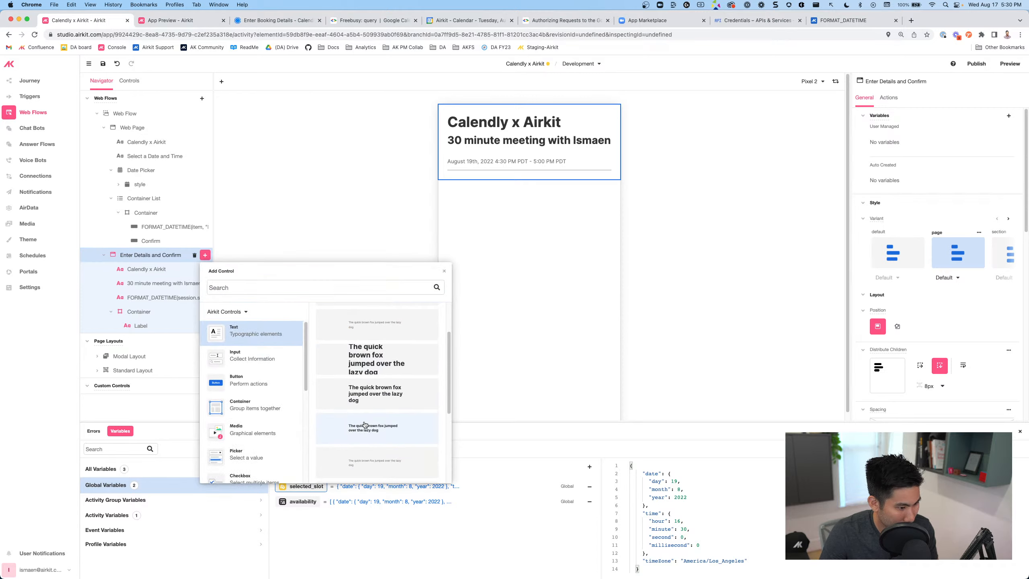
pyautogui.moveTo(483, 184); pyautogui.dragTo(461, 180)
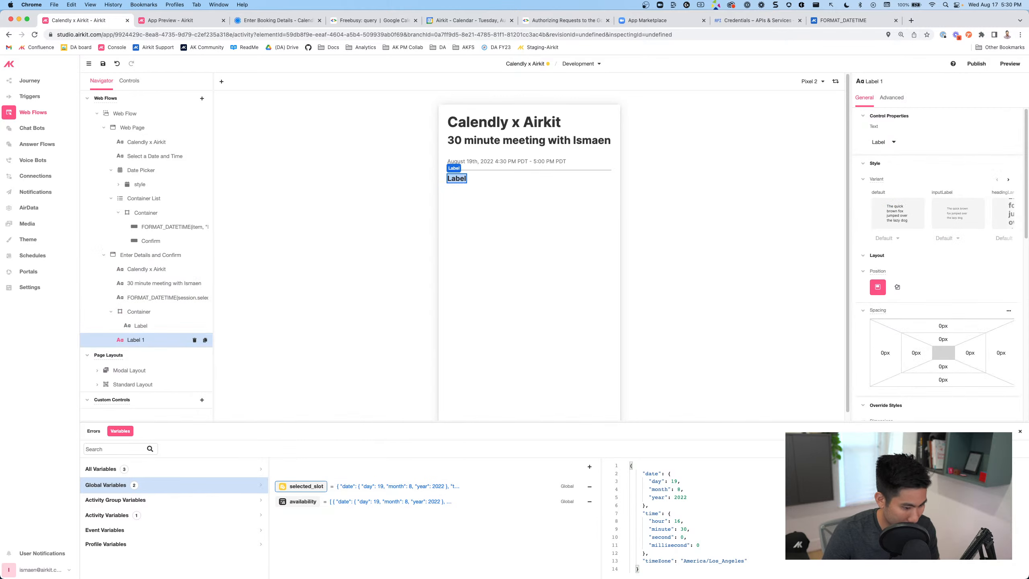
pyautogui.write('Enter Details')
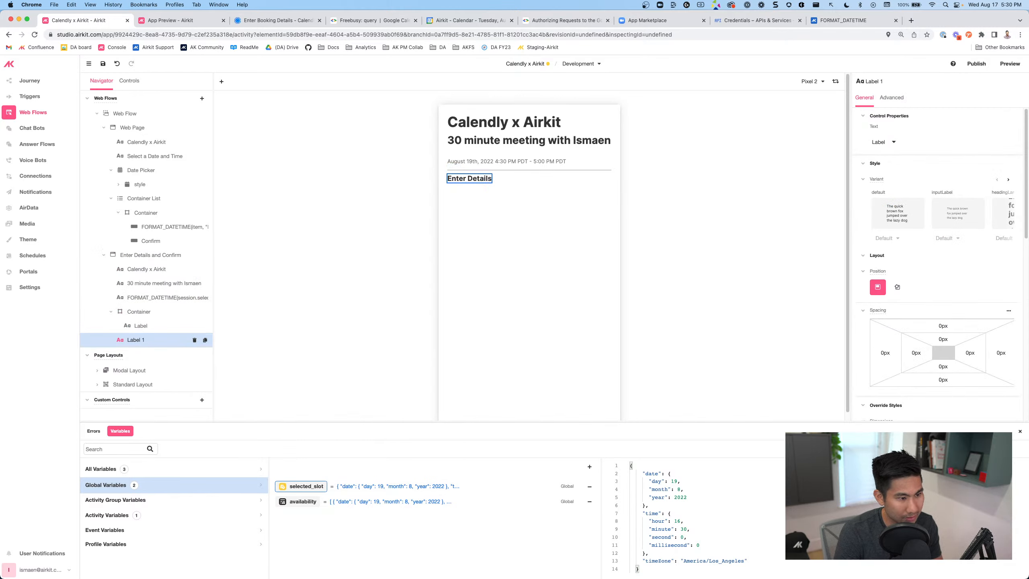
pyautogui.click(132, 384)
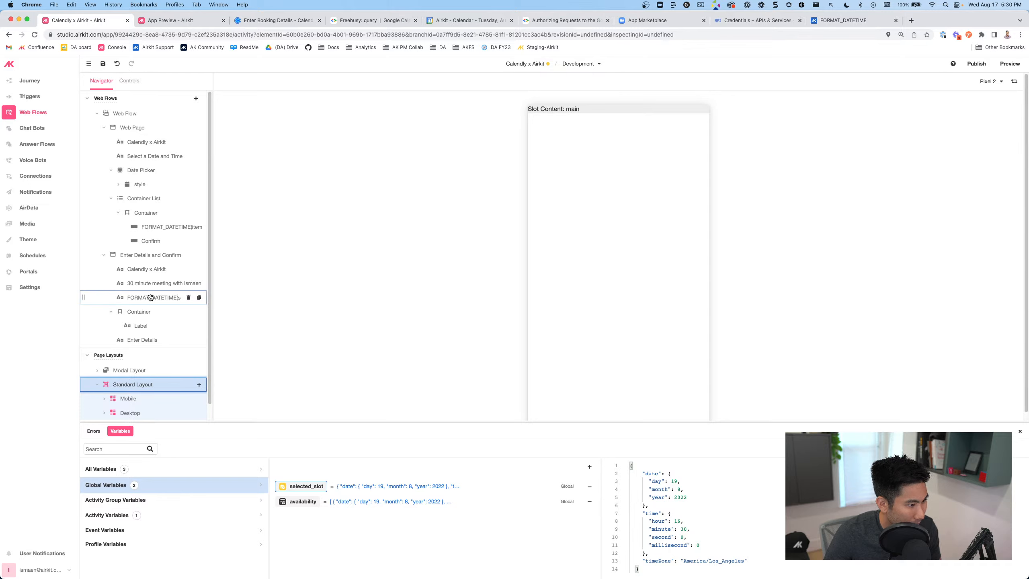
pyautogui.click(197, 256)
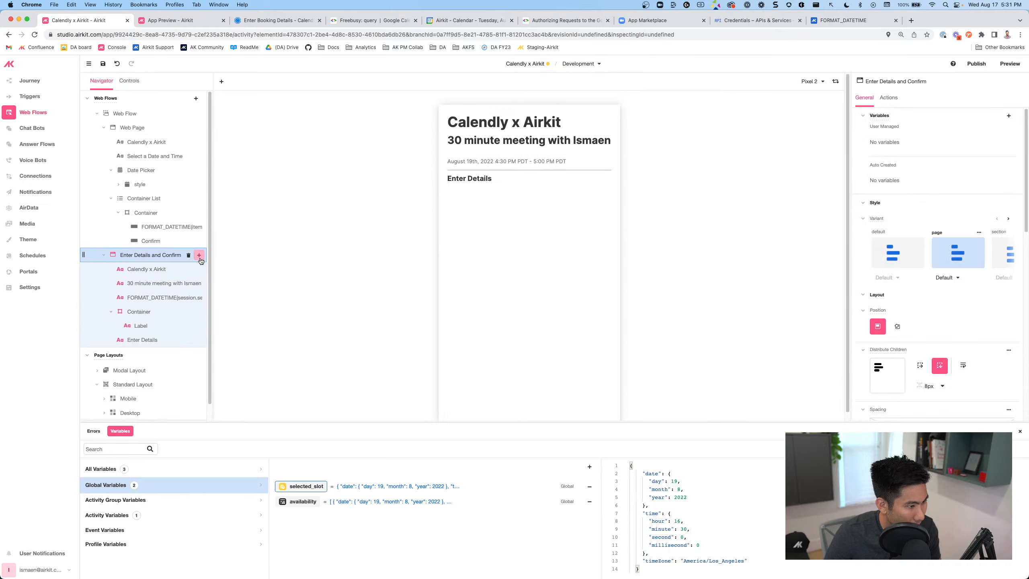
# Add a Text Input and a second label beneath it, then browse the input controls
pyautogui.click(199, 255)
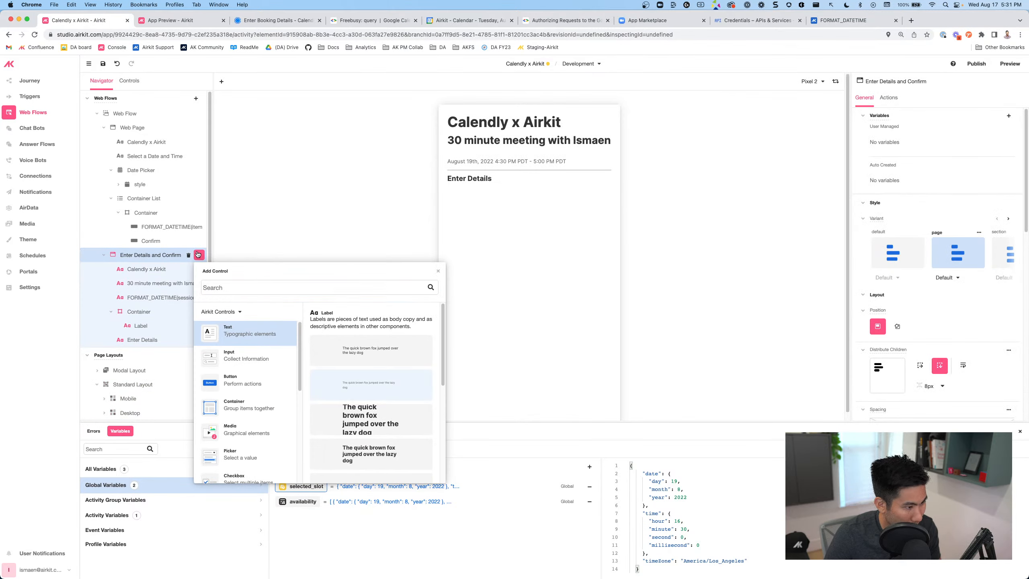
pyautogui.click(199, 255)
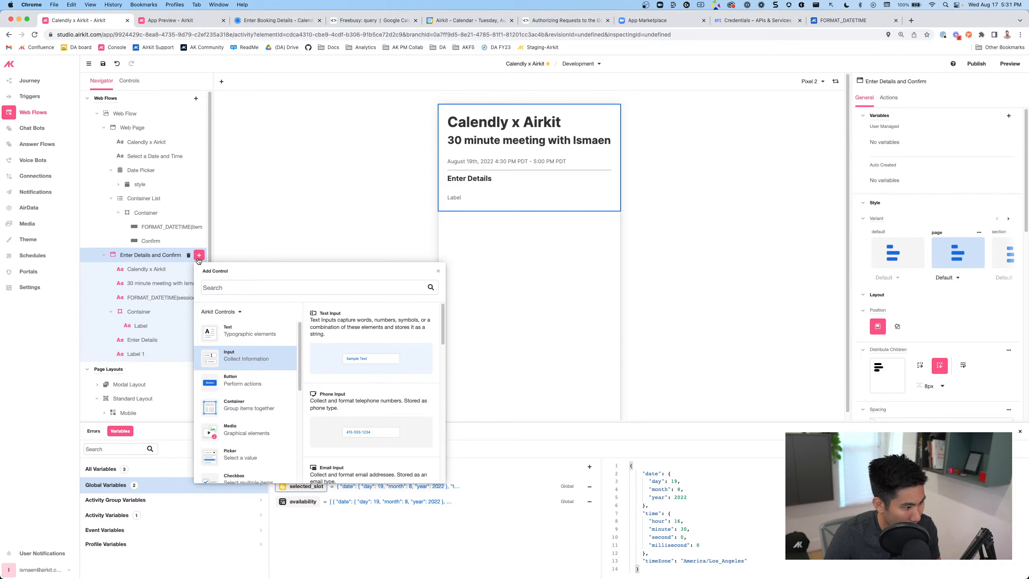
pyautogui.press('Return')
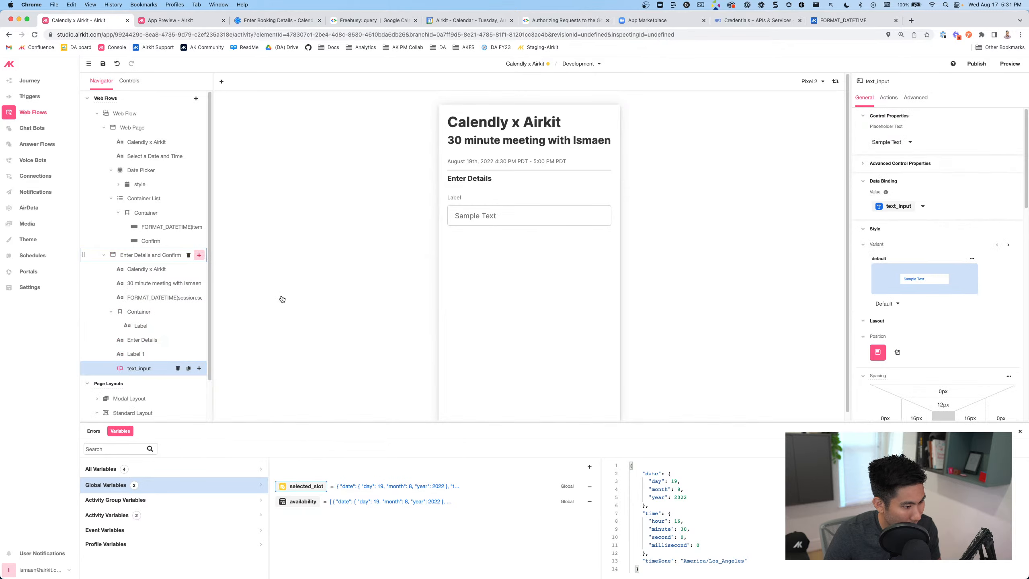
pyautogui.click(198, 254)
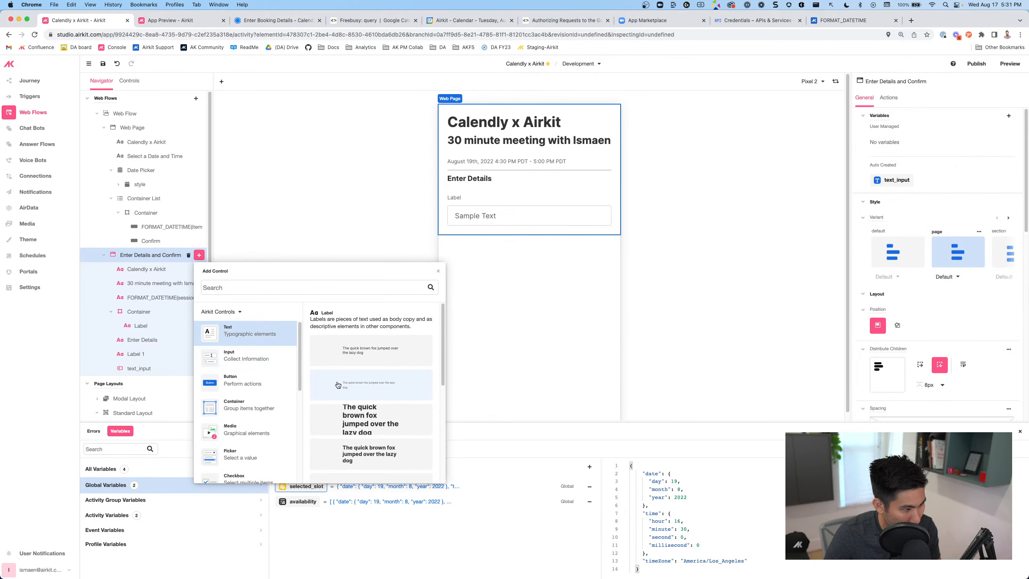
pyautogui.press('Return')
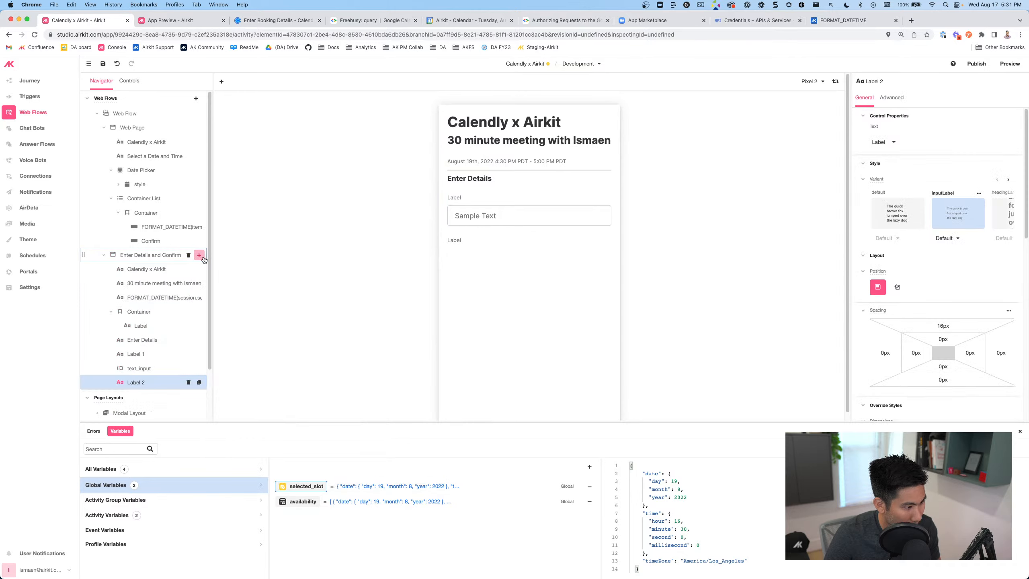
pyautogui.press('Return')
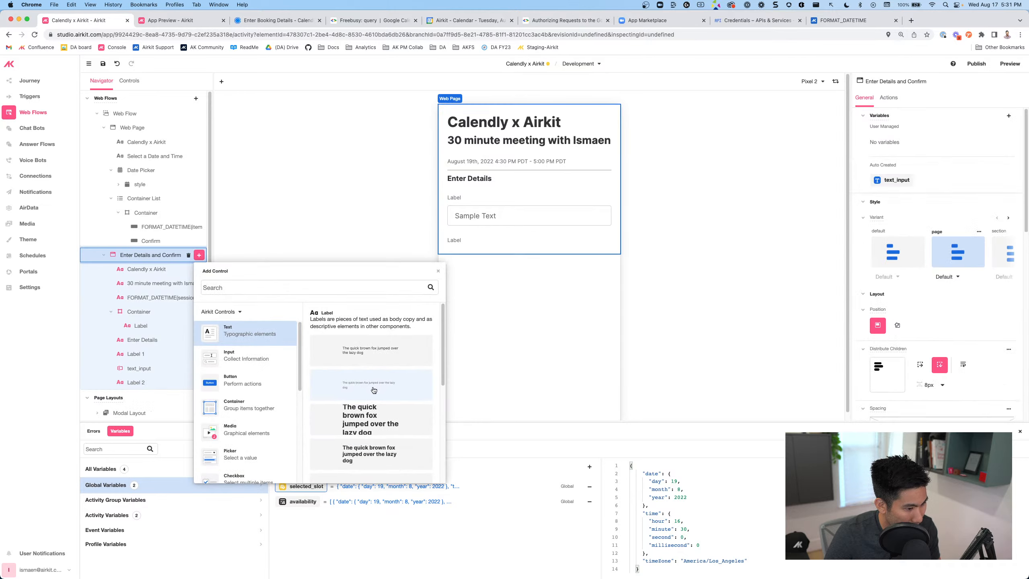
pyautogui.click(237, 362)
pyautogui.scroll(-2, 340, 431)
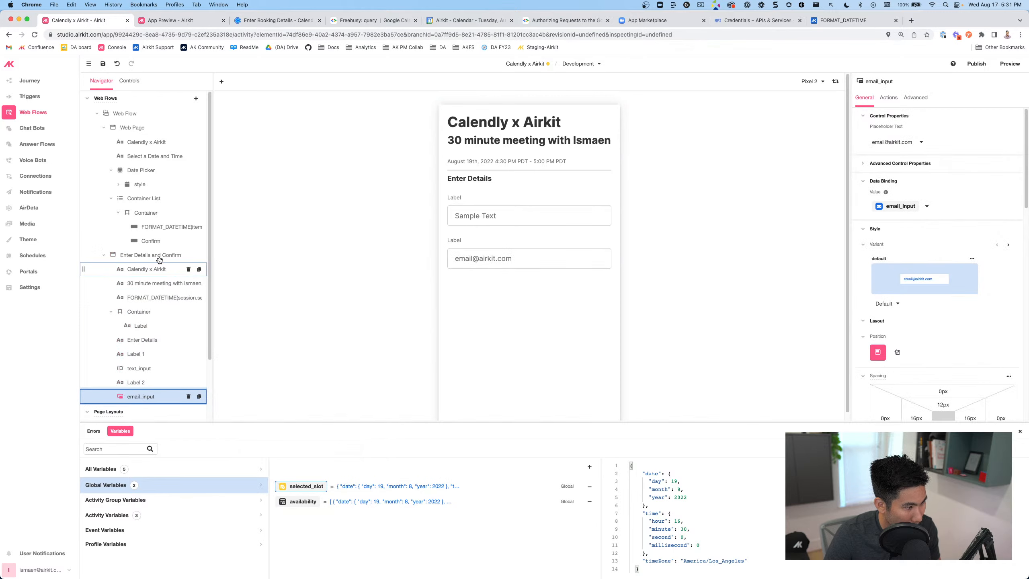
# Change Label 1's text to 'Name' and Label 2's text to 'Email' on the canvas
pyautogui.click(449, 200)
pyautogui.doubleClick(449, 199)
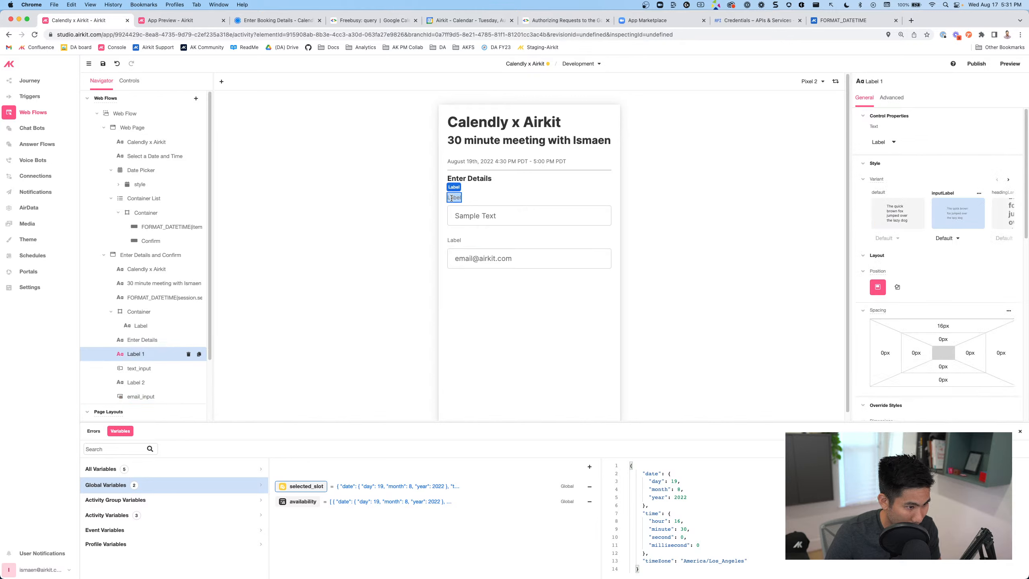
pyautogui.write('Name')
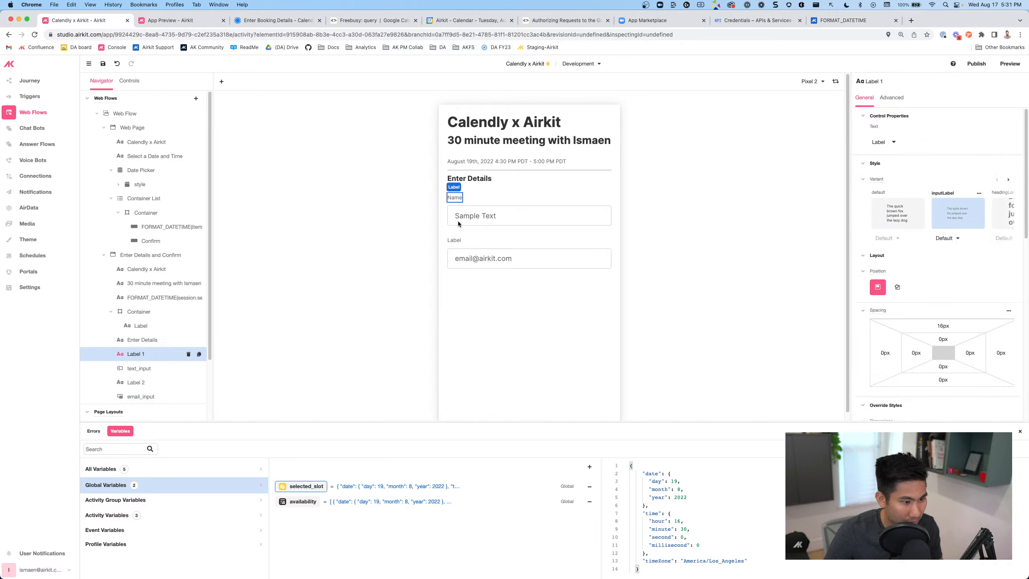
pyautogui.press('Return')
pyautogui.doubleClick(454, 239)
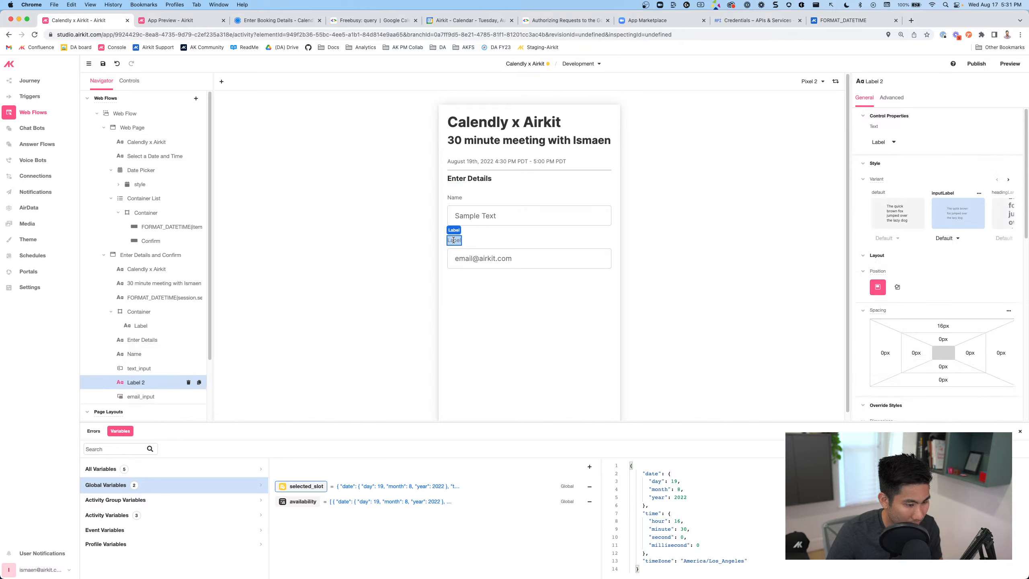
pyautogui.write('Email')
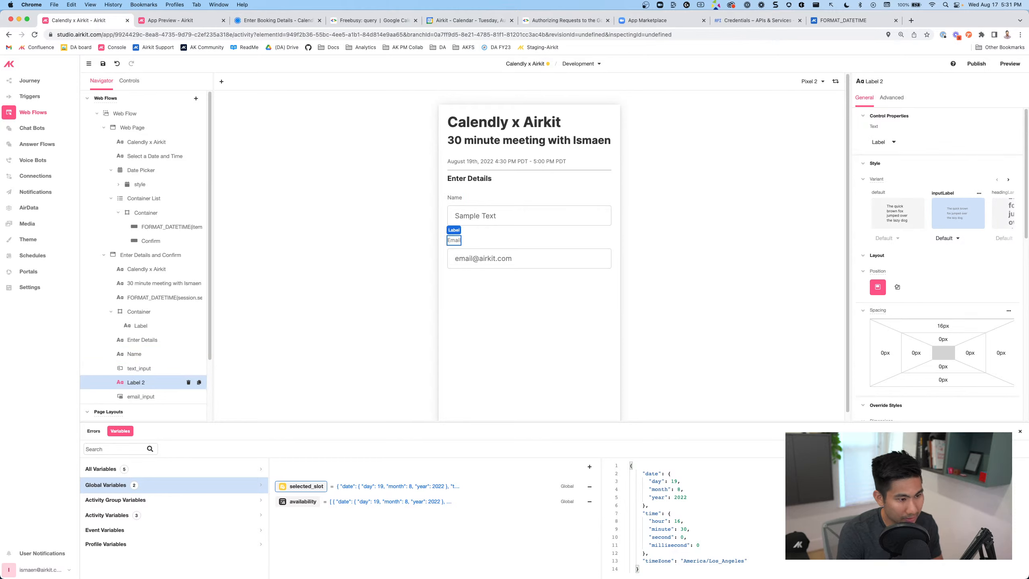
pyautogui.click(443, 291)
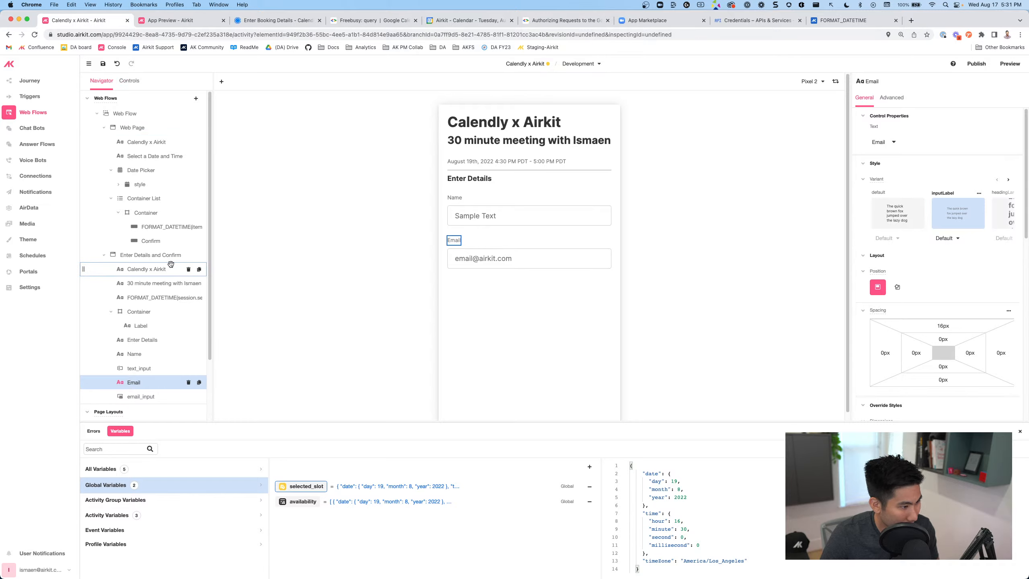
pyautogui.scroll(-2, 162, 344)
pyautogui.scroll(2, 162, 344)
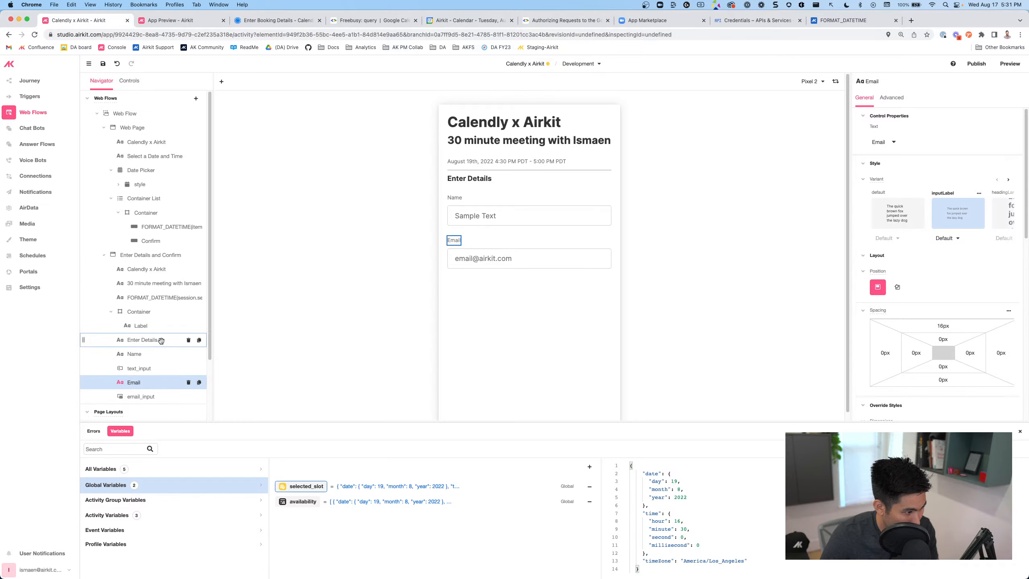
# Reload the Calendly booking page, reveal its guest email field, then return to the Calendly x Airkit project
pyautogui.click(257, 19)
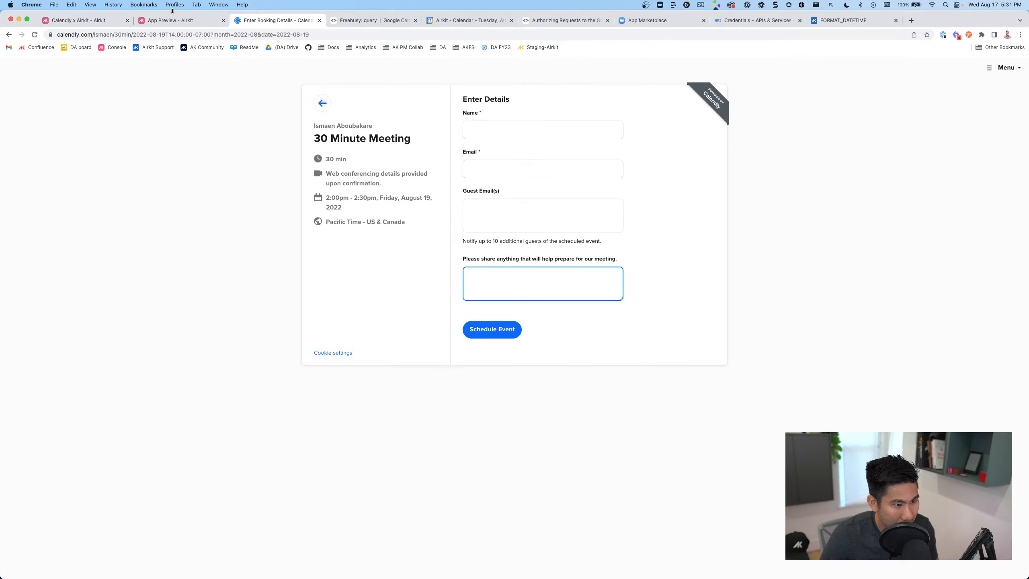
pyautogui.click(35, 35)
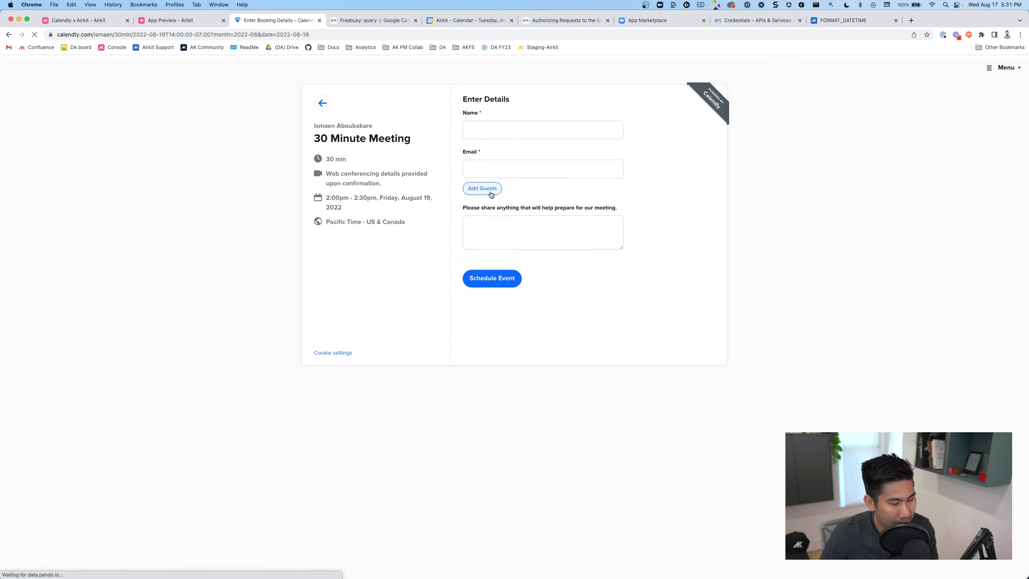
pyautogui.click(482, 189)
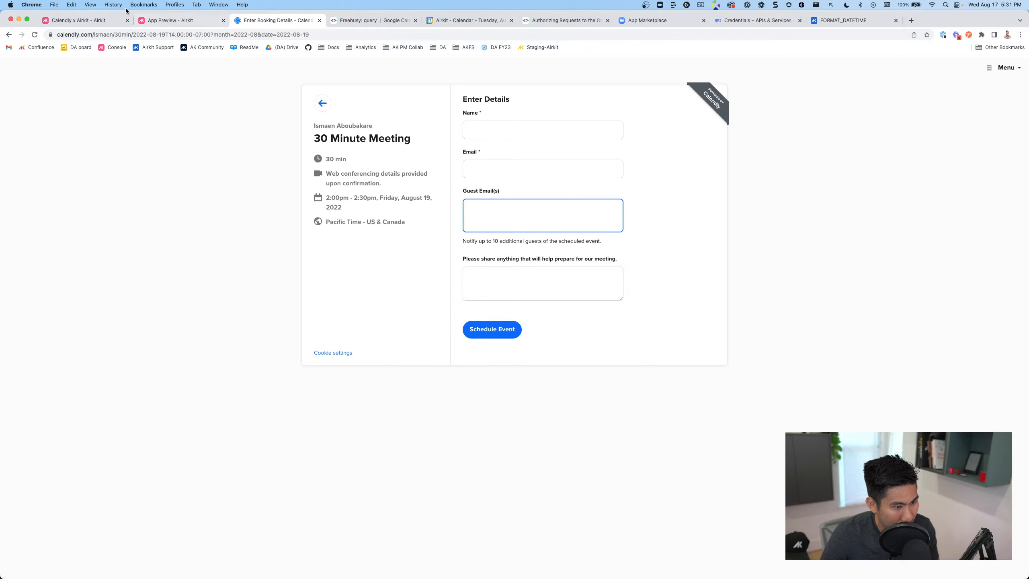
pyautogui.click(152, 20)
pyautogui.click(94, 22)
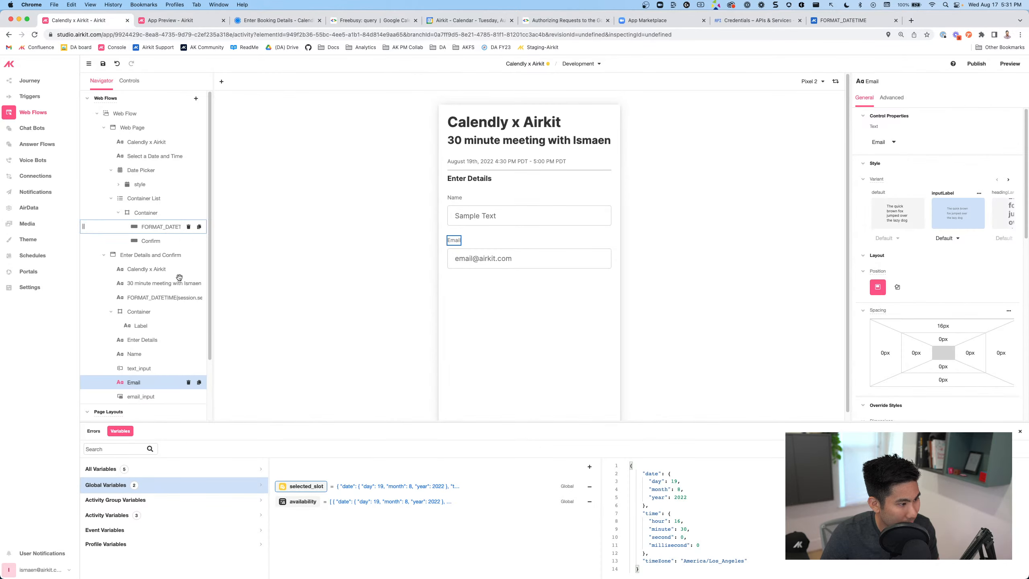
# Add a new empty container to the Enter Details and Confirm page
pyautogui.click(195, 257)
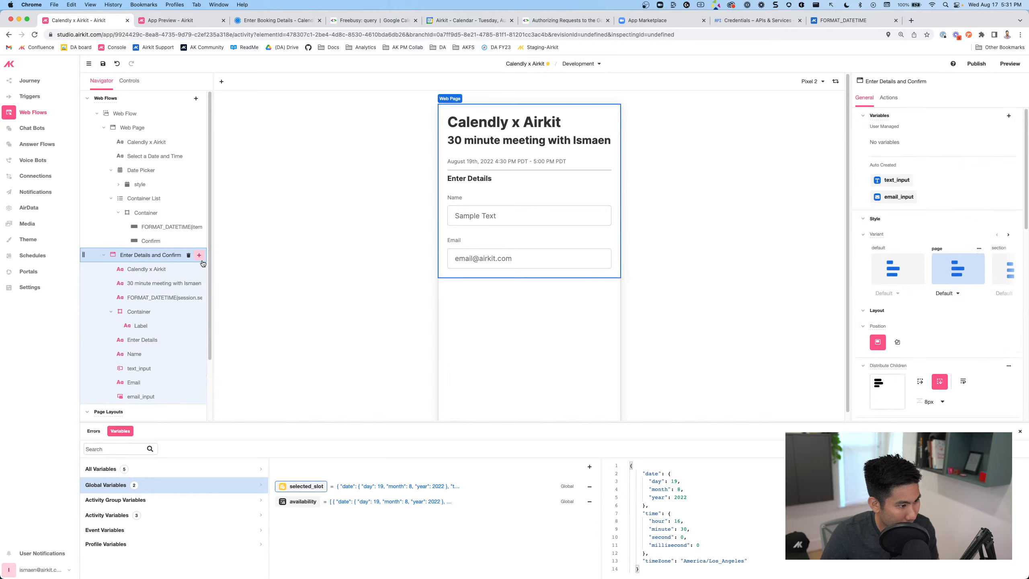
pyautogui.click(199, 255)
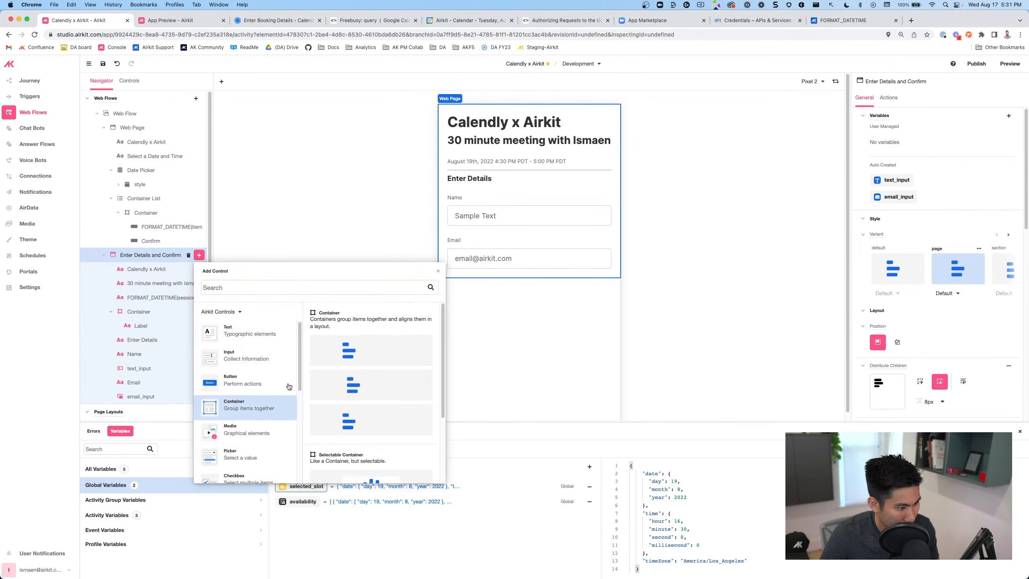
pyautogui.moveTo(346, 349); pyautogui.dragTo(152, 399)
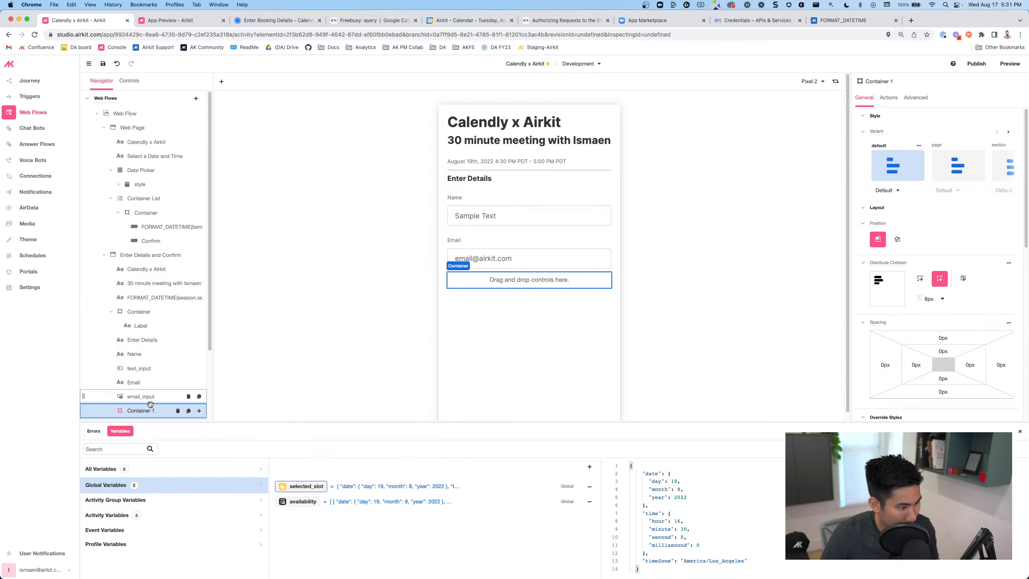
pyautogui.scroll(-1, 150, 405)
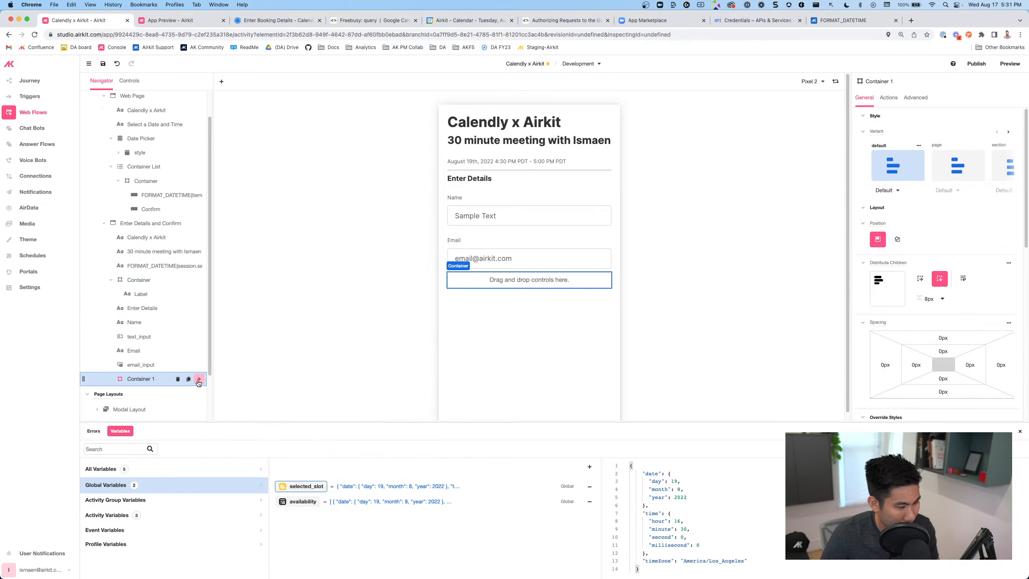
pyautogui.click(199, 380)
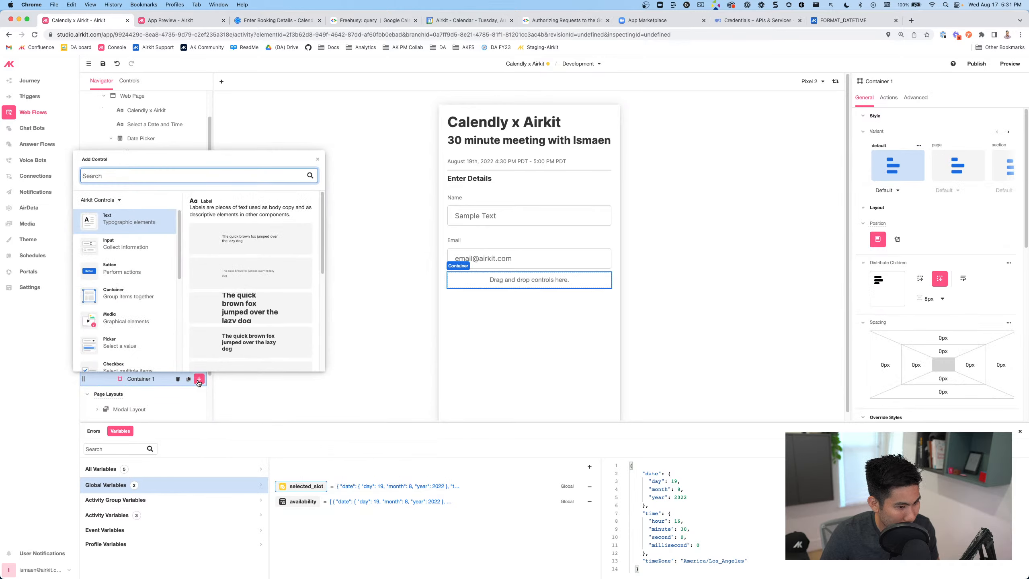
pyautogui.click(286, 393)
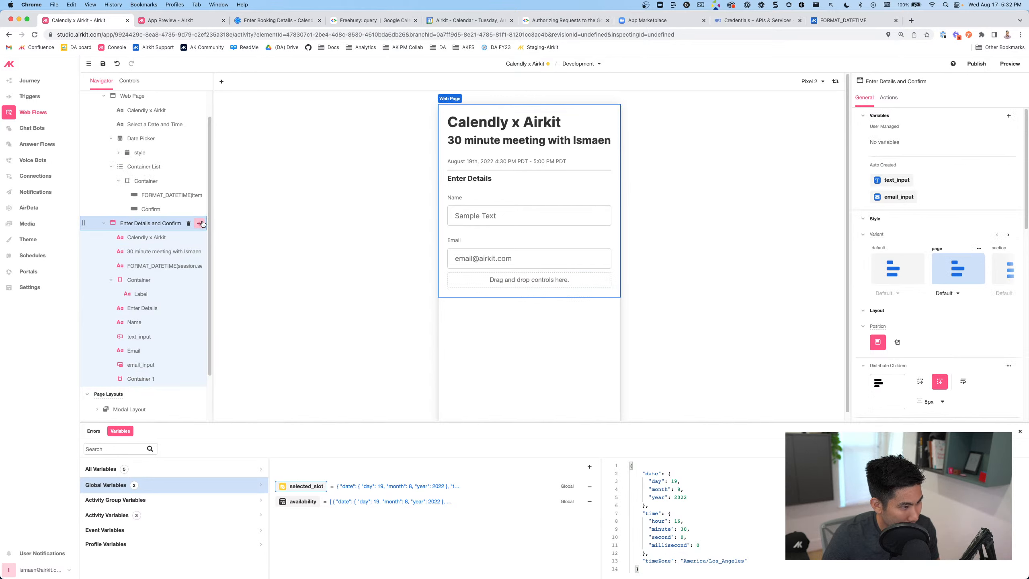
# Add an outlined button labelled 'Add Guests' and set its width to 50%
pyautogui.click(199, 223)
pyautogui.click(244, 348)
pyautogui.moveTo(368, 356); pyautogui.dragTo(141, 374)
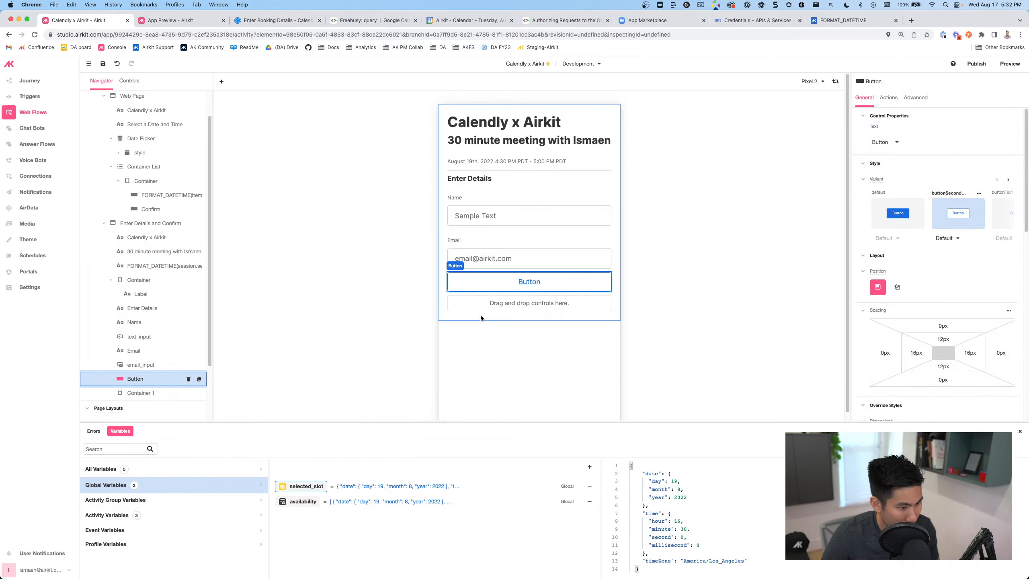
pyautogui.doubleClick(522, 275)
pyautogui.press('BackSpace')
pyautogui.write('Add Guests')
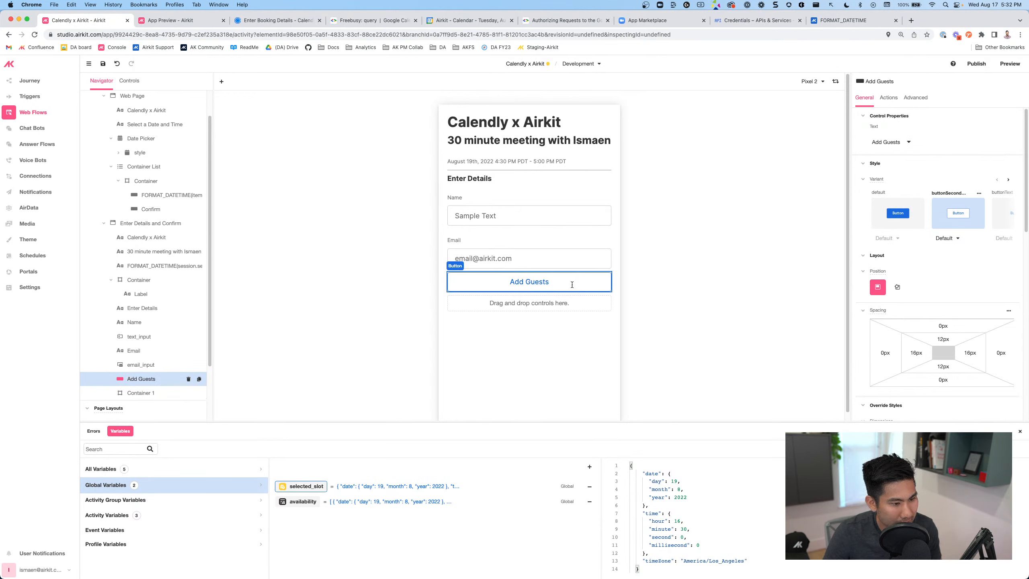
pyautogui.scroll(-4, 889, 326)
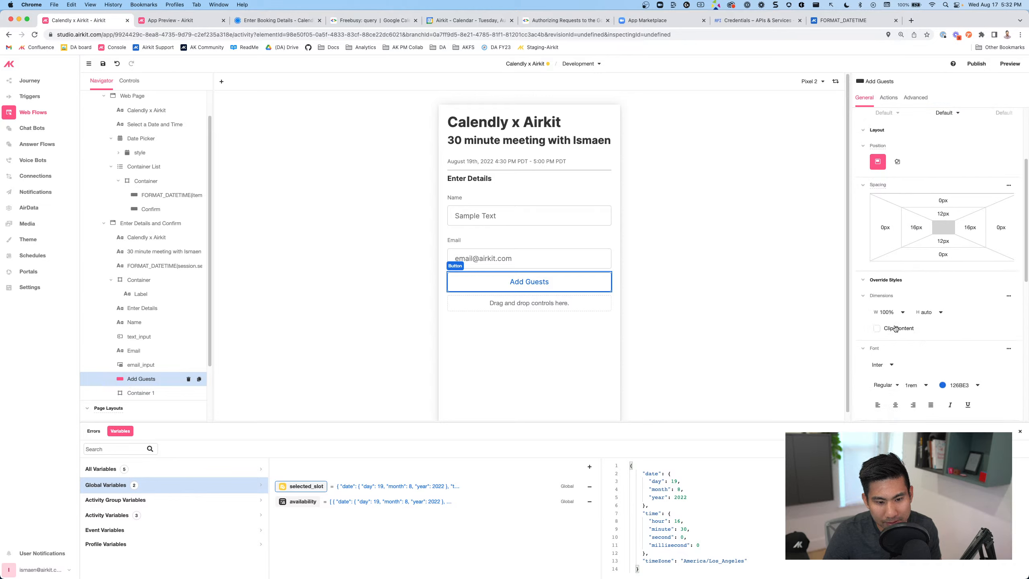
pyautogui.moveTo(884, 312); pyautogui.dragTo(881, 315)
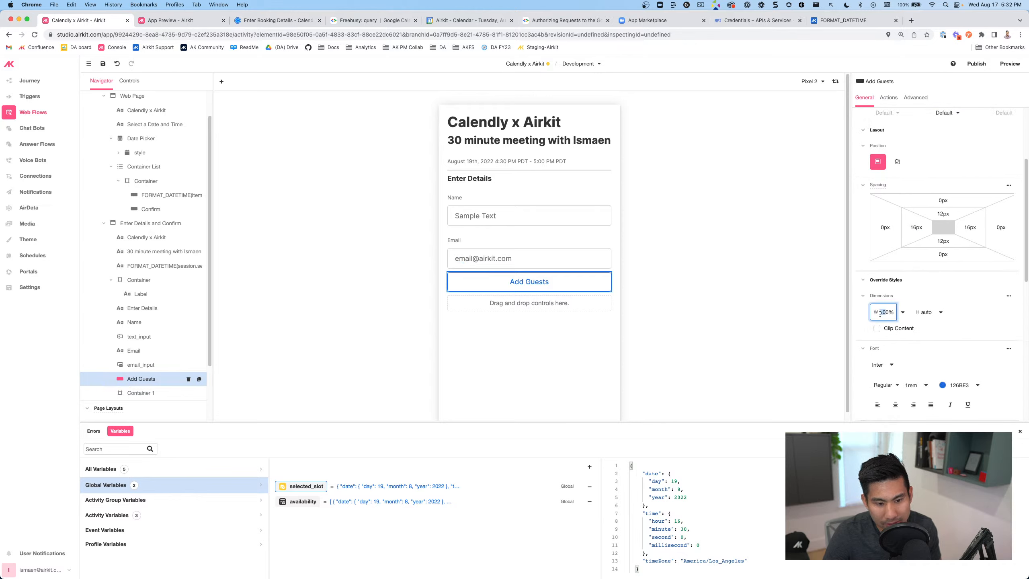
pyautogui.write('5')
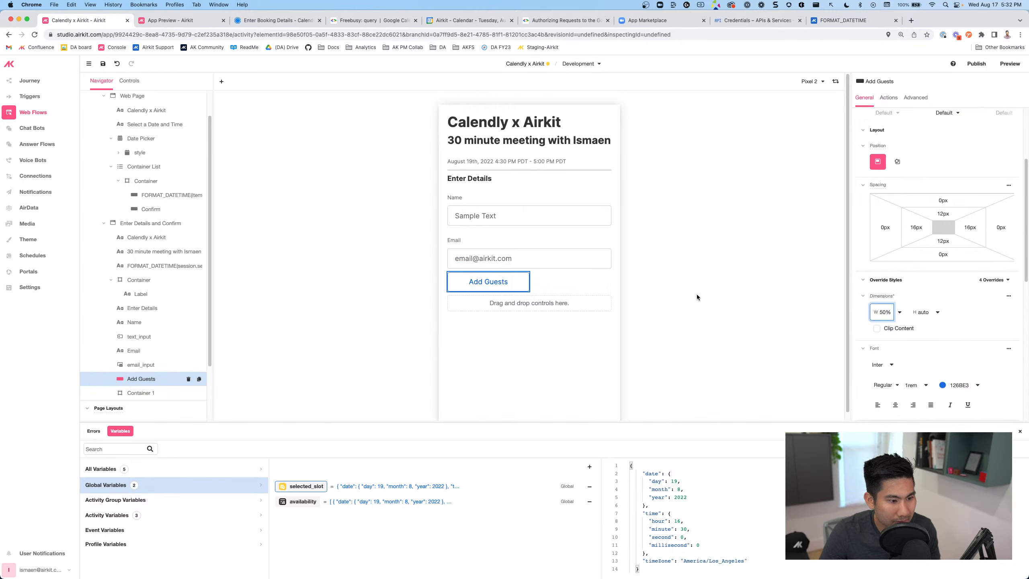
pyautogui.click(522, 301)
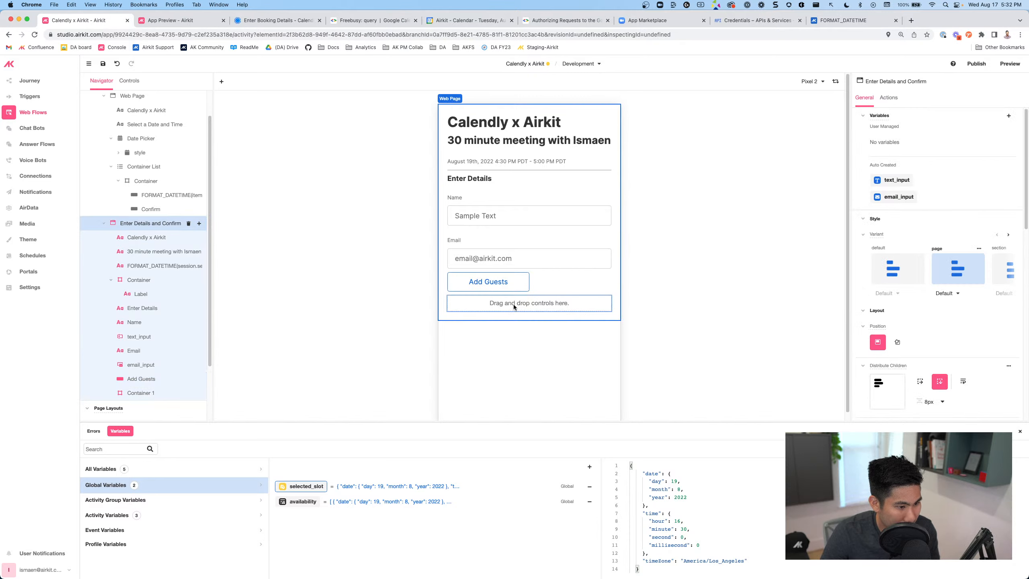
# Add an email input inside the new empty container
pyautogui.click(513, 304)
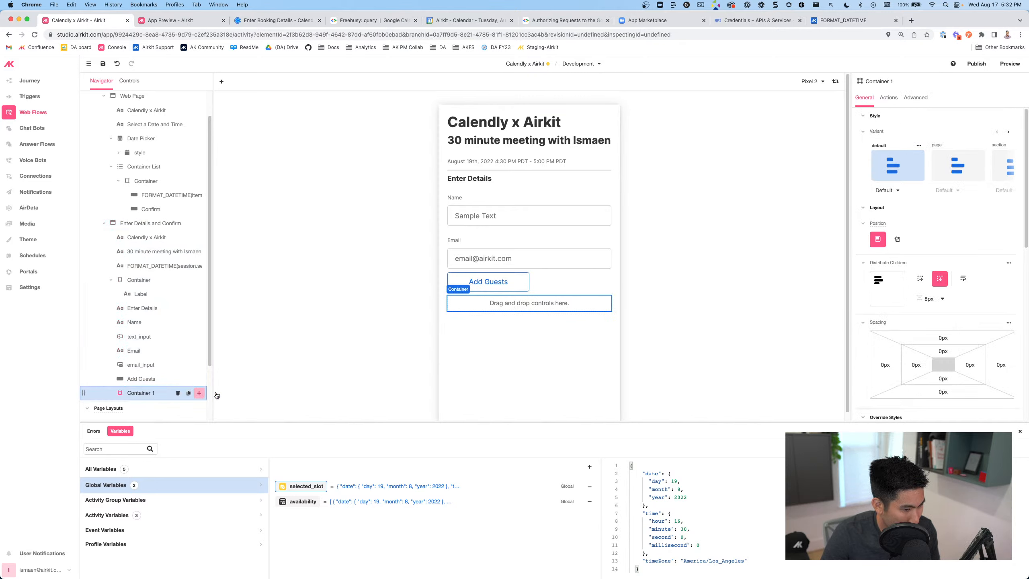
pyautogui.click(199, 393)
pyautogui.click(126, 261)
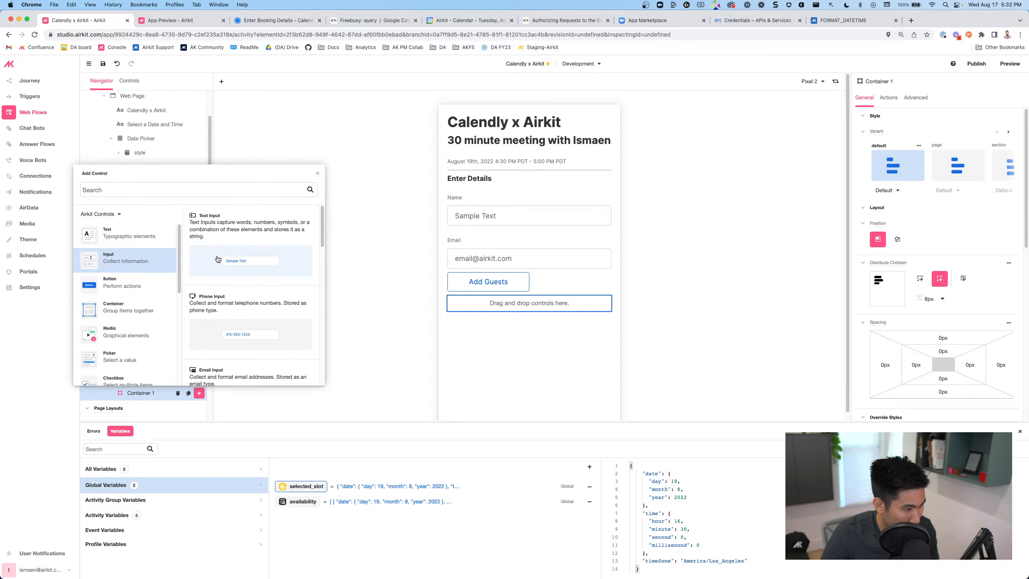
pyautogui.scroll(-2, 224, 331)
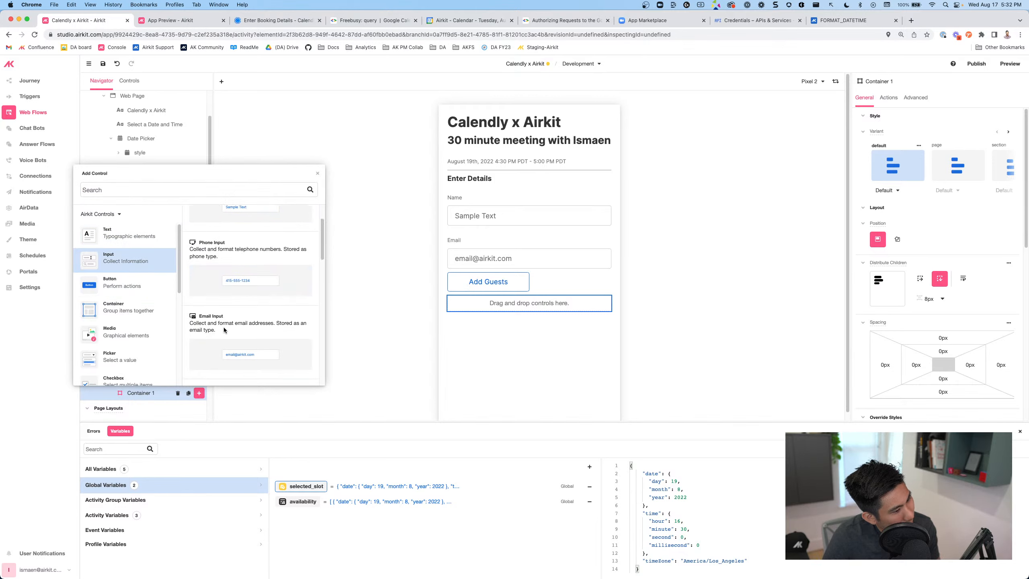
pyautogui.click(225, 339)
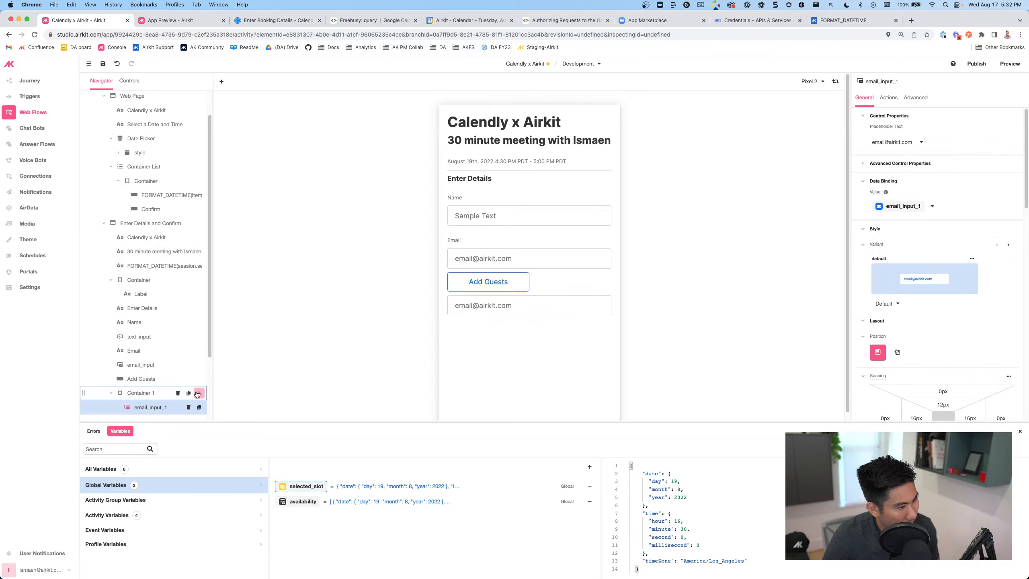
# Add a label above the guest email input reading 'Guest Emails'
pyautogui.click(198, 393)
pyautogui.moveTo(235, 272); pyautogui.dragTo(149, 379)
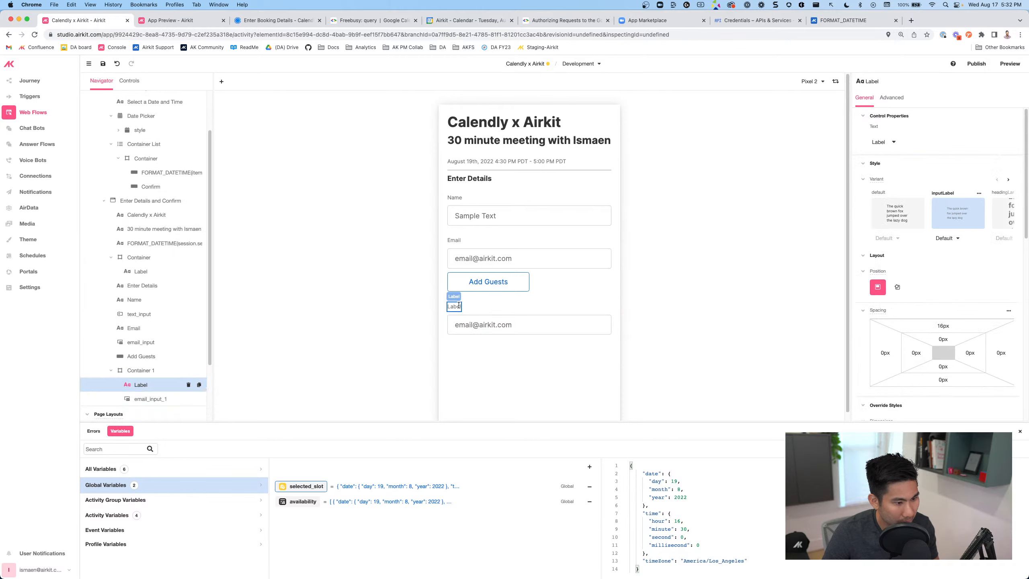
pyautogui.doubleClick(458, 306)
pyautogui.write('Guest Email')
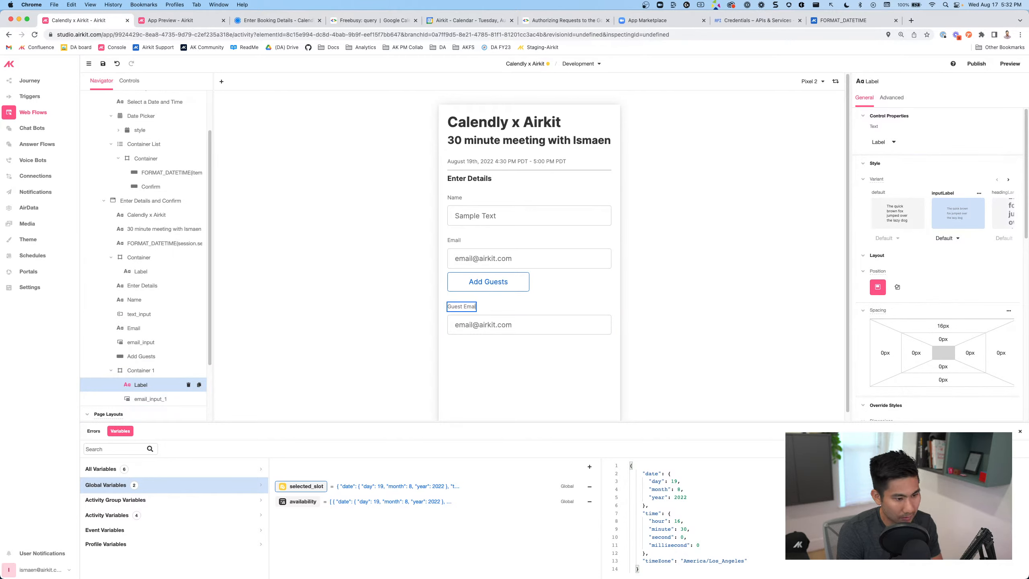
pyautogui.write('s')
pyautogui.click(373, 303)
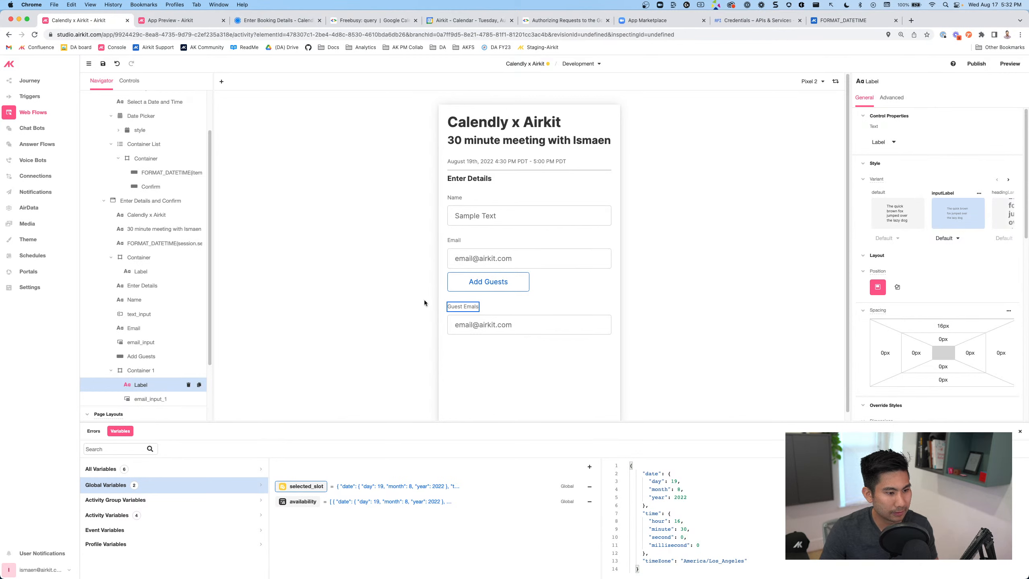
pyautogui.click(489, 281)
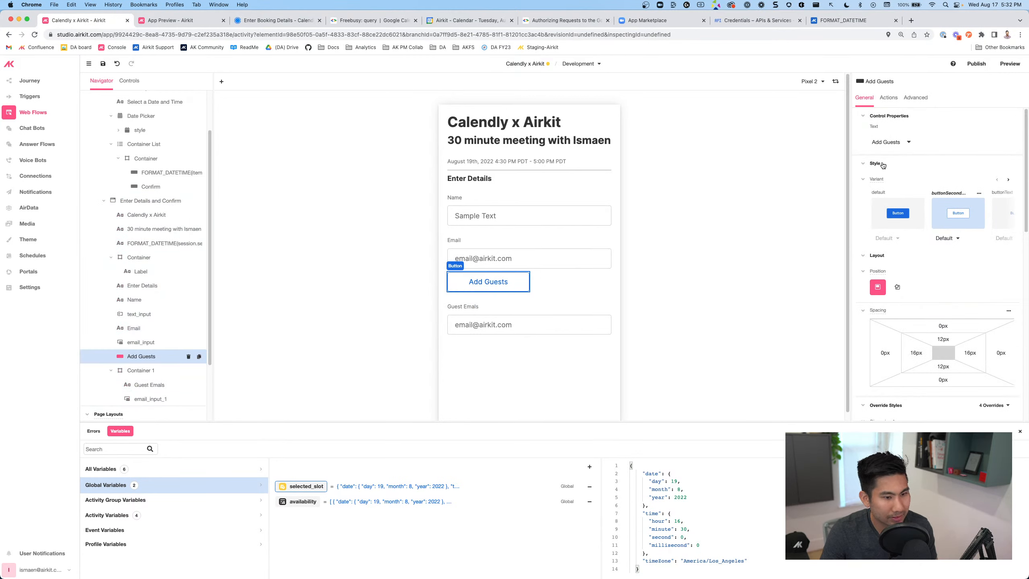
# Create a Boolean activity variable named add_guests scoped to Web Flow > Web Page
pyautogui.click(589, 466)
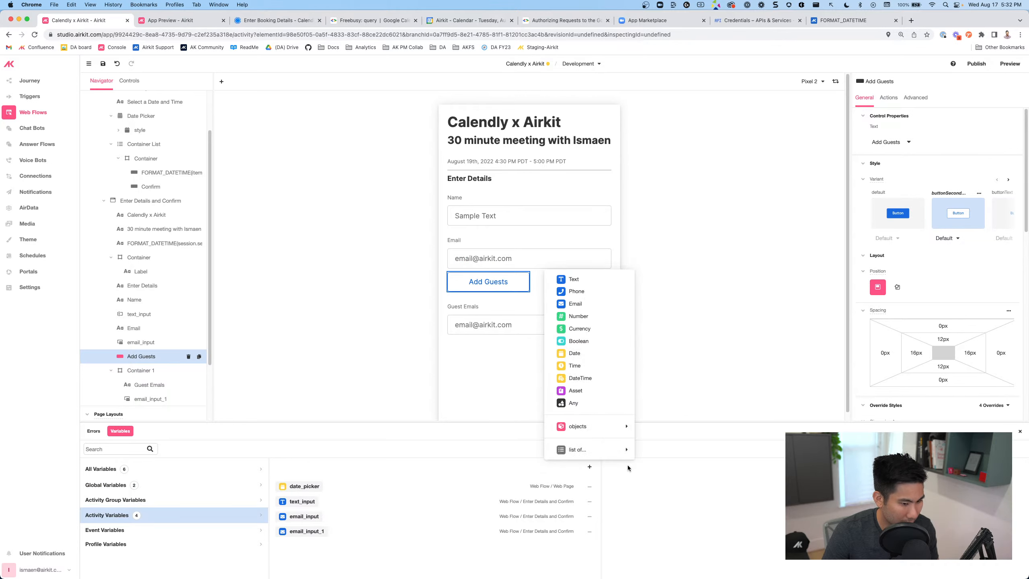
pyautogui.click(583, 340)
pyautogui.click(302, 486)
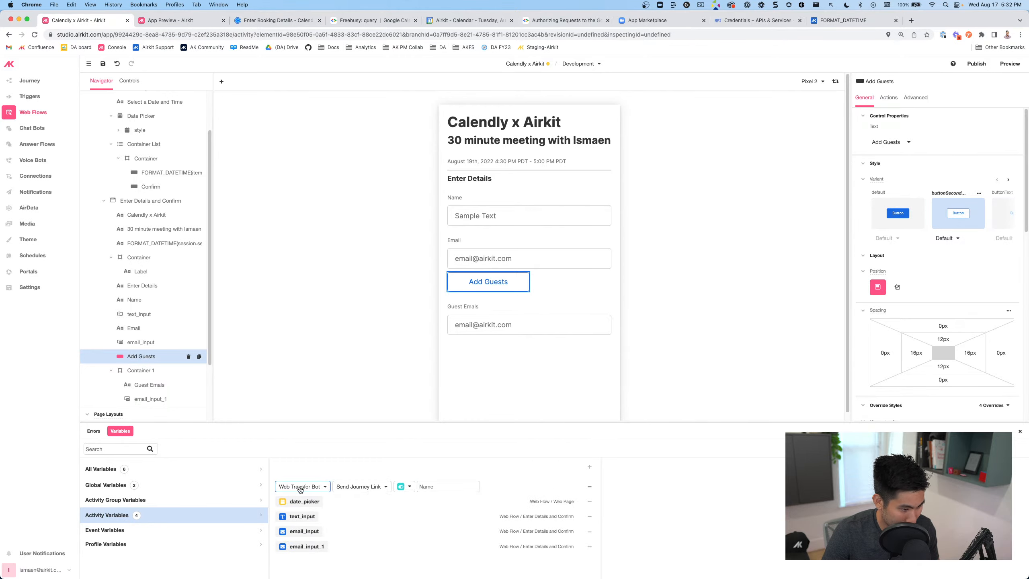
pyautogui.click(300, 534)
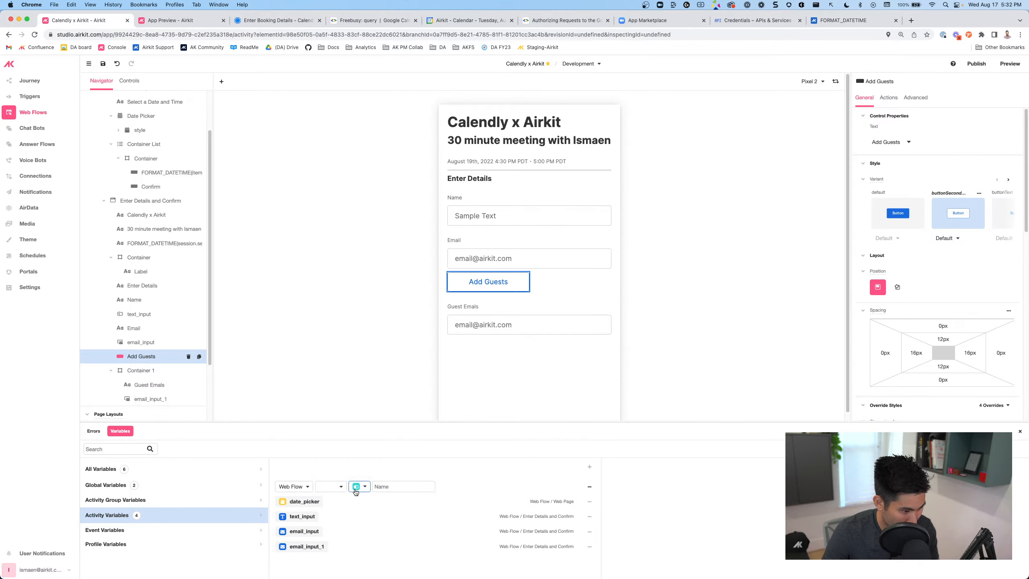
pyautogui.click(361, 491)
pyautogui.click(335, 489)
pyautogui.click(336, 505)
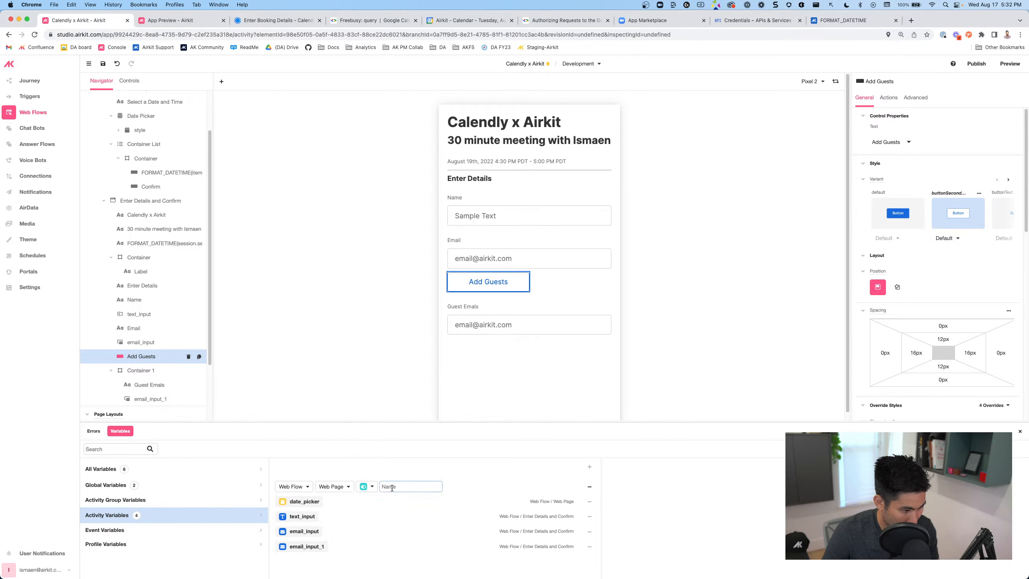
pyautogui.click(407, 486)
pyautogui.write('add_guests')
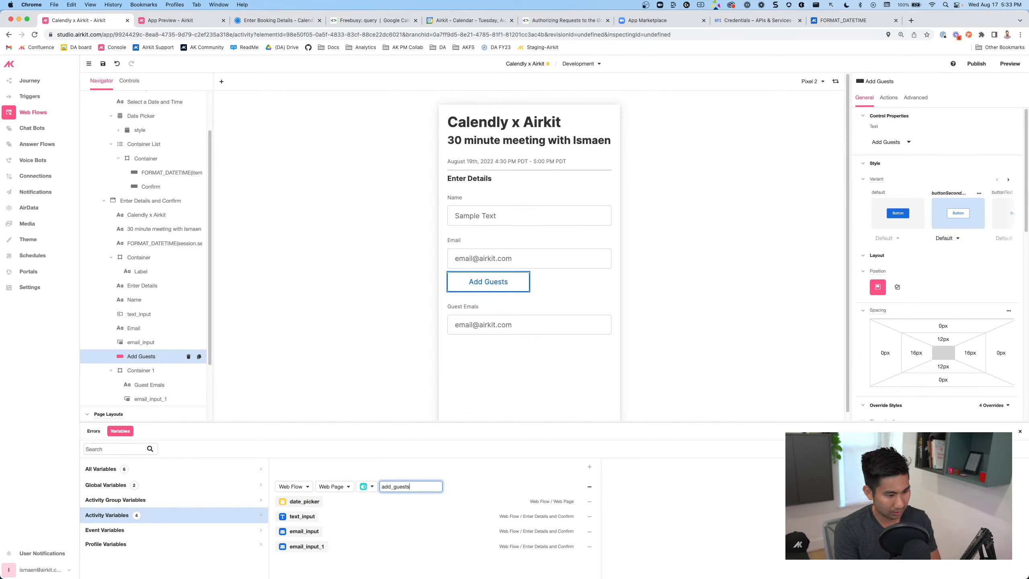
pyautogui.press('Return')
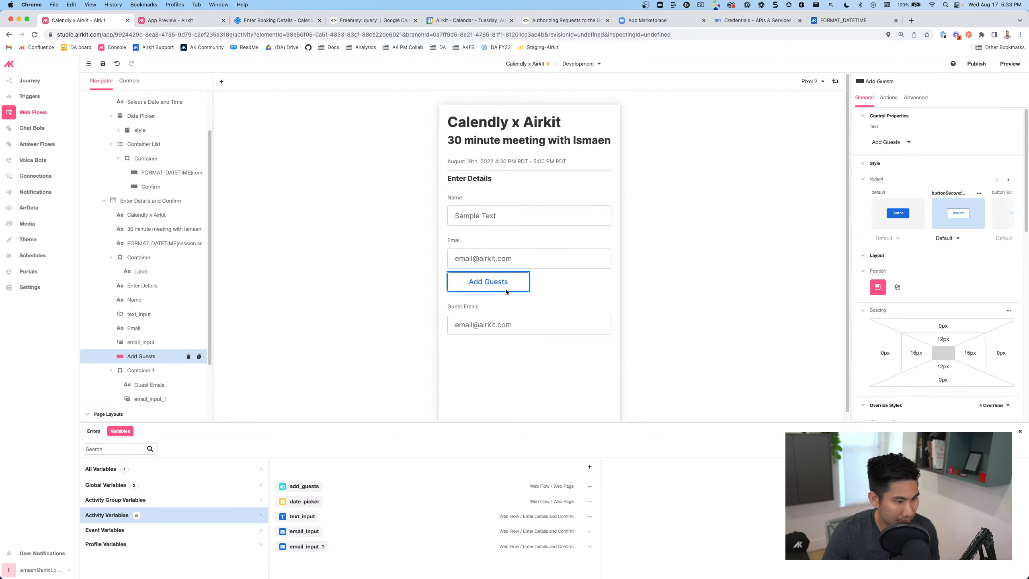
pyautogui.click(888, 98)
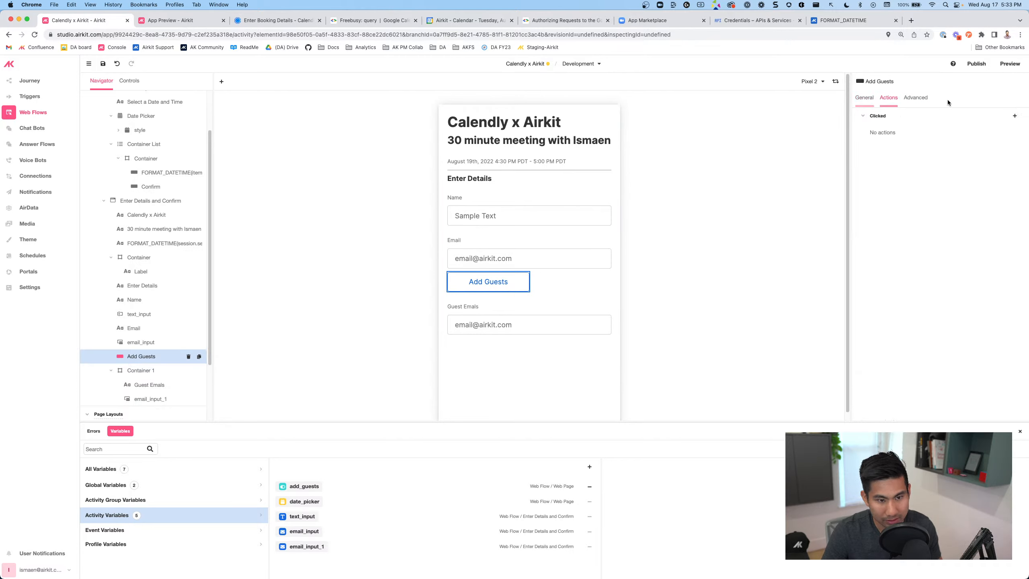
# Add a Data > Set Variable action to the Add Guests button's Clicked event
pyautogui.click(1015, 116)
pyautogui.click(826, 272)
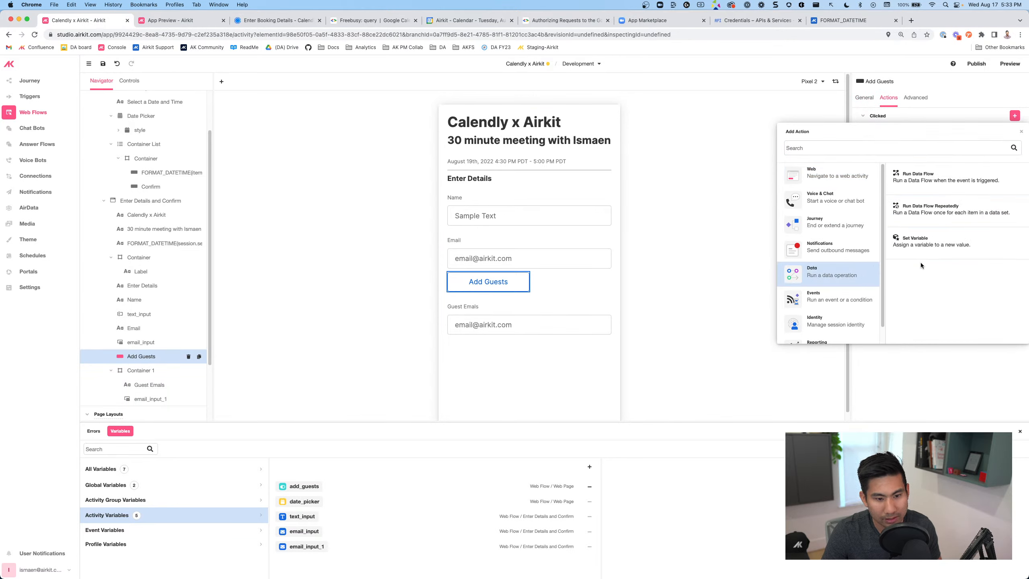
pyautogui.click(919, 243)
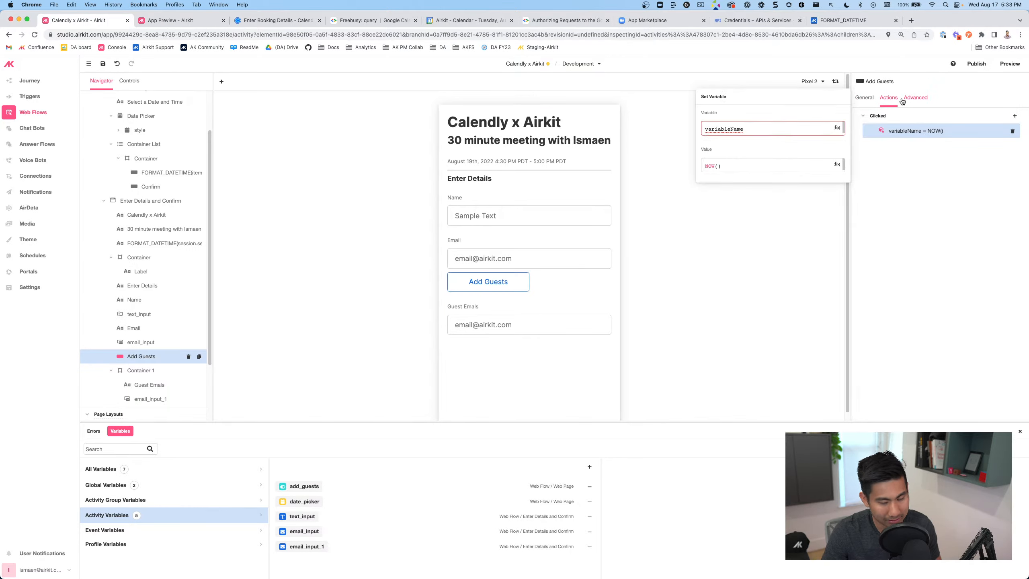
# Start entering the action's target variable, leaving it as 'activity.', and save the app
pyautogui.click(776, 127)
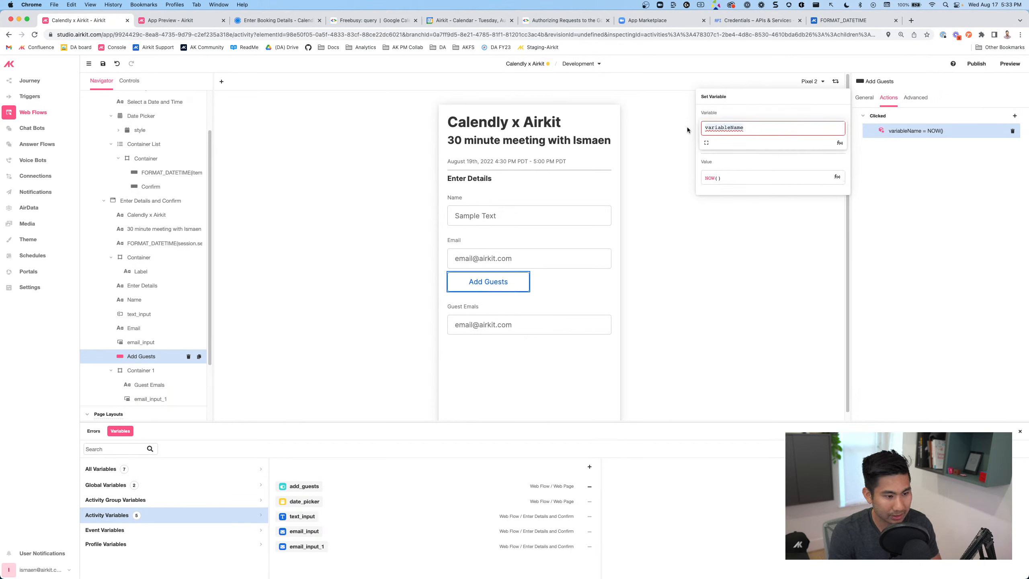
pyautogui.write('add')
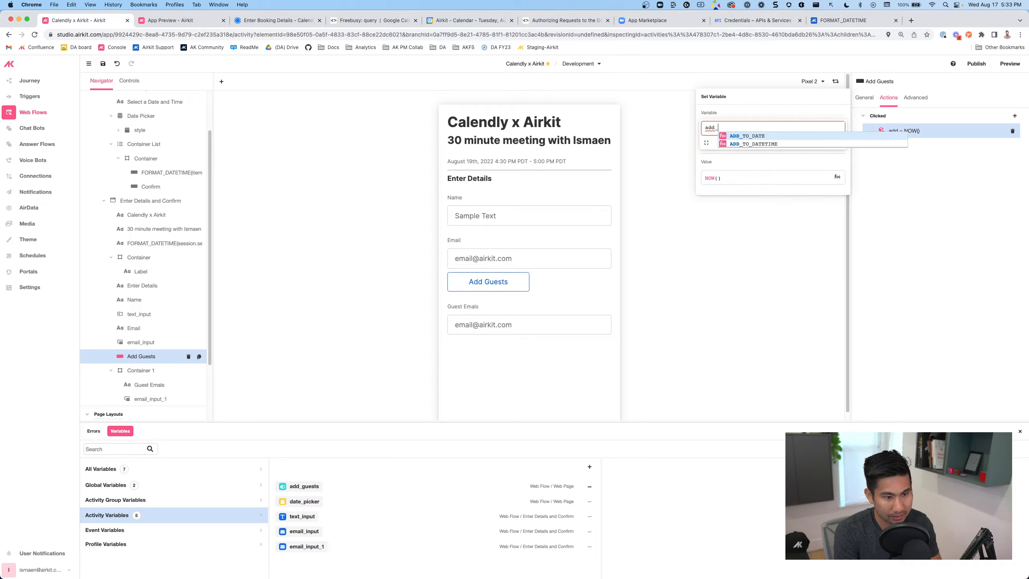
pyautogui.write('_')
pyautogui.write('ctivity.a')
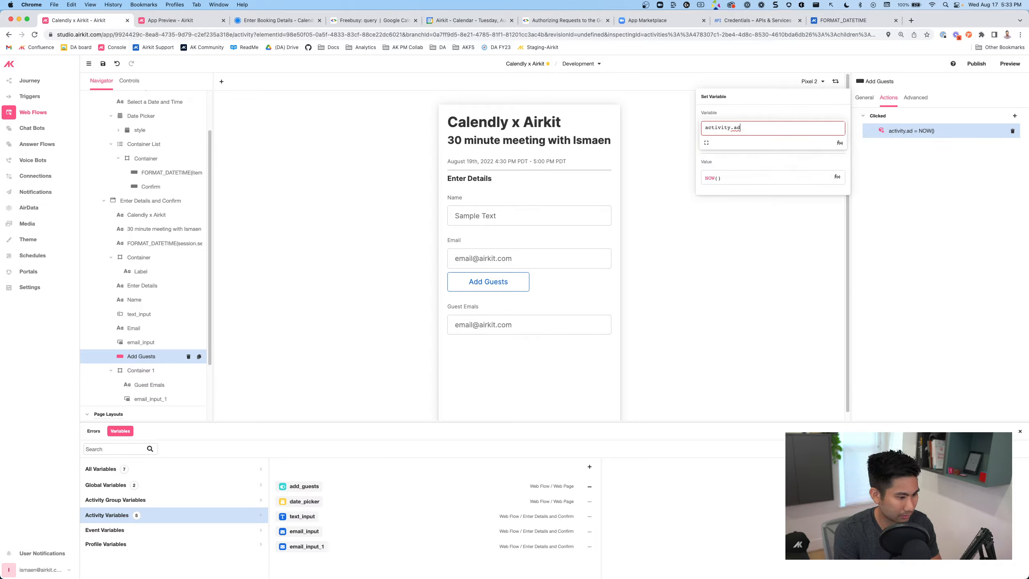
pyautogui.press('BackSpace')
pyautogui.write('d')
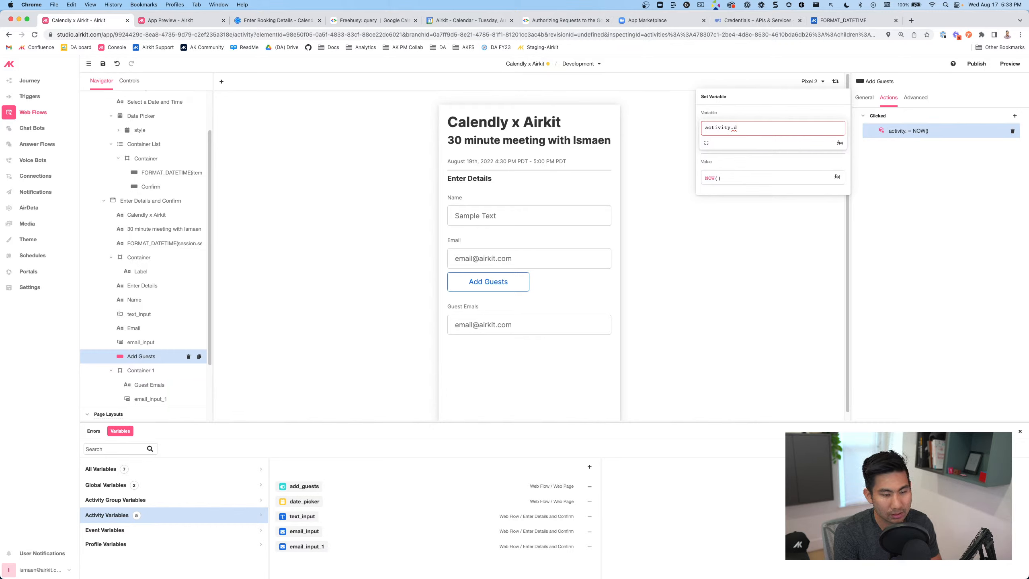
pyautogui.press('BackSpace')
pyautogui.write('addGu')
pyautogui.press('BackSpace')
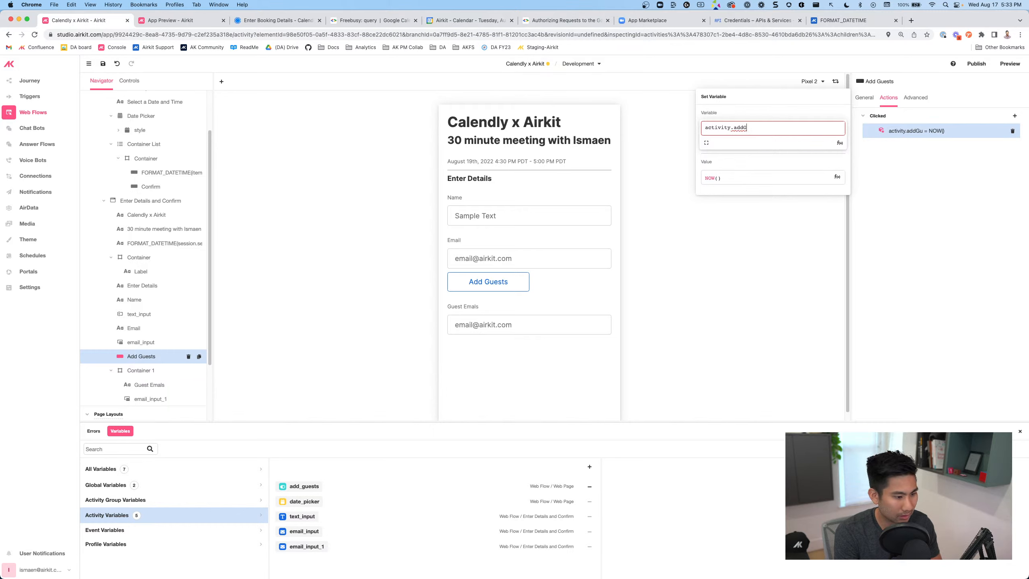
pyautogui.press('super+s')
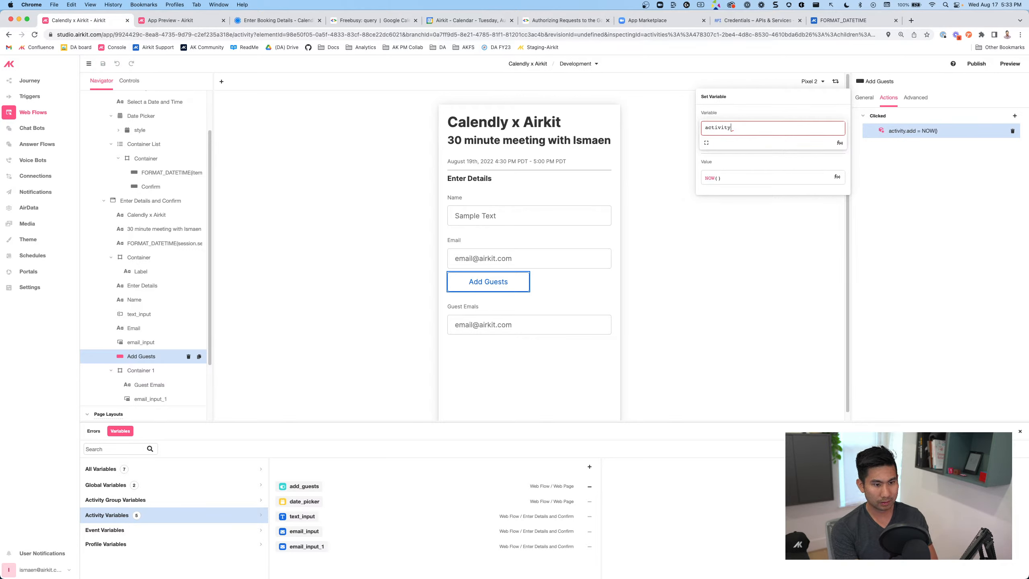
pyautogui.write('.')
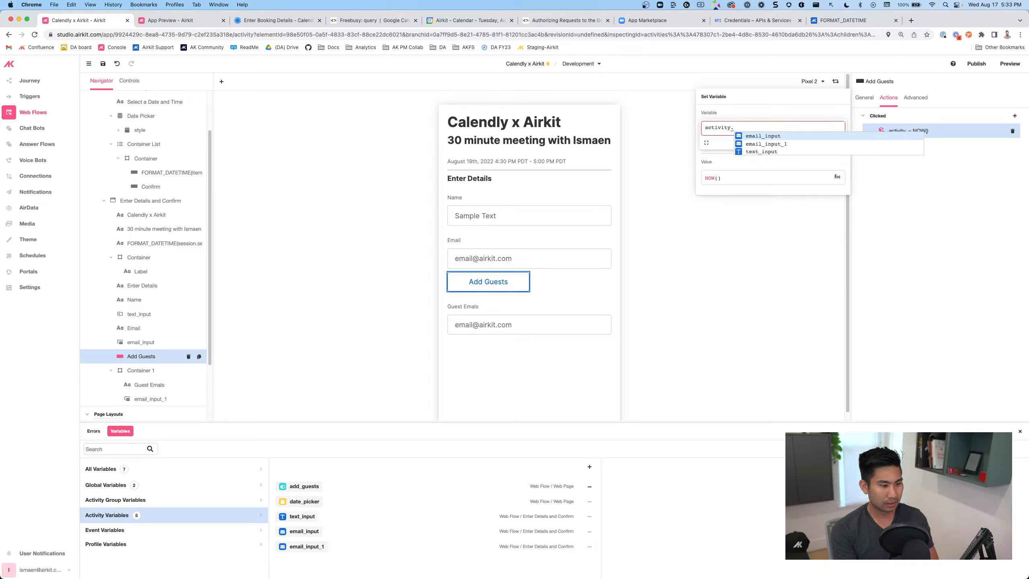
pyautogui.click(296, 488)
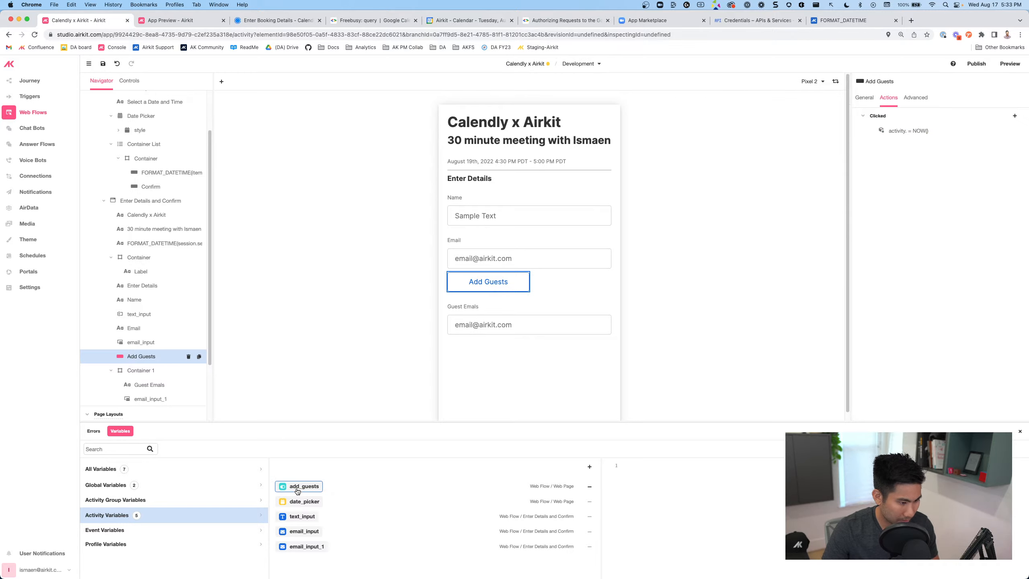
# Delete the existing add_guests activity variable
pyautogui.click(296, 488)
pyautogui.click(288, 487)
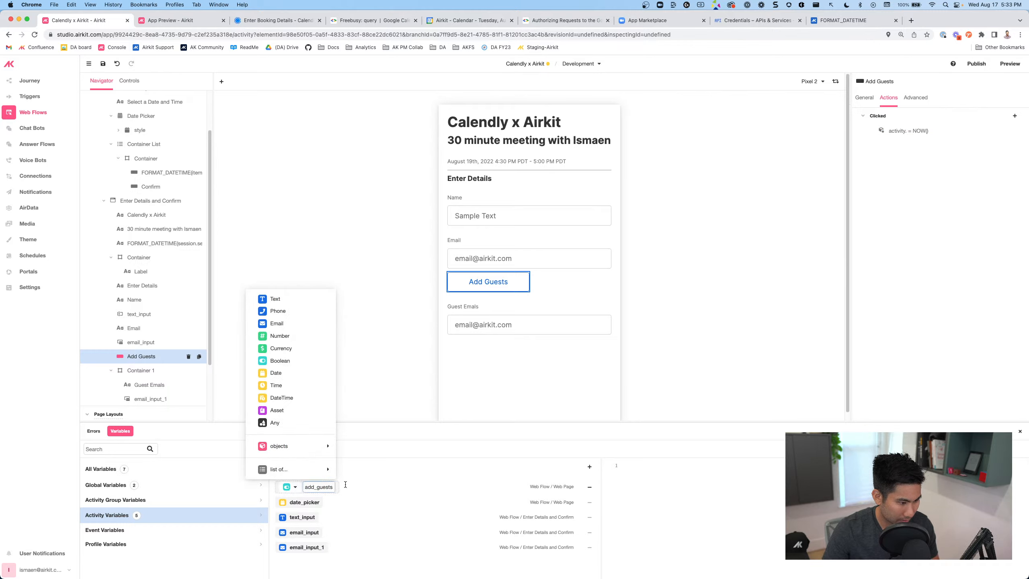
pyautogui.click(527, 497)
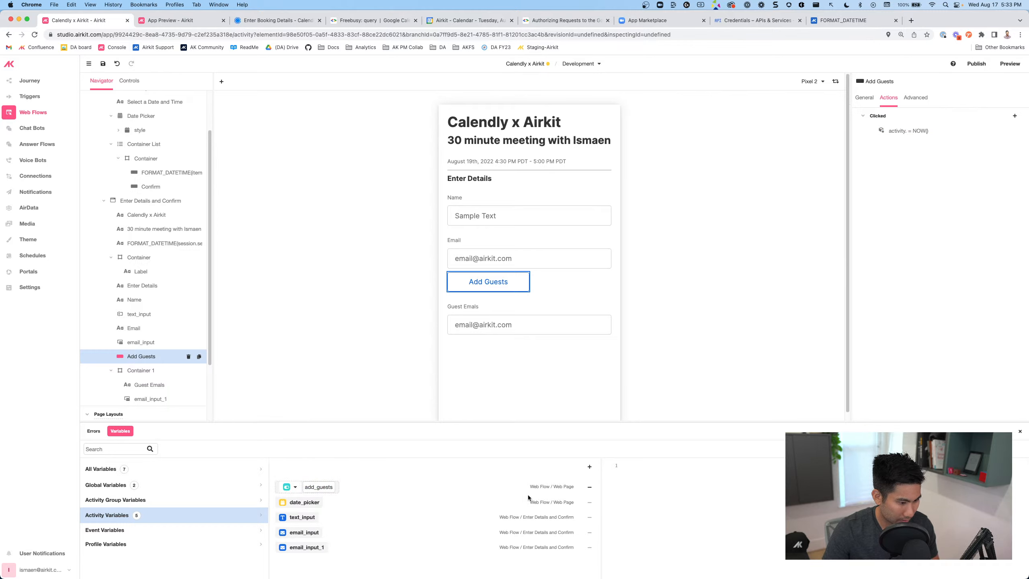
pyautogui.click(589, 487)
# Re-add add_guests as a Boolean variable scoped to Web Flow > Enter Details and Confirm
pyautogui.click(588, 467)
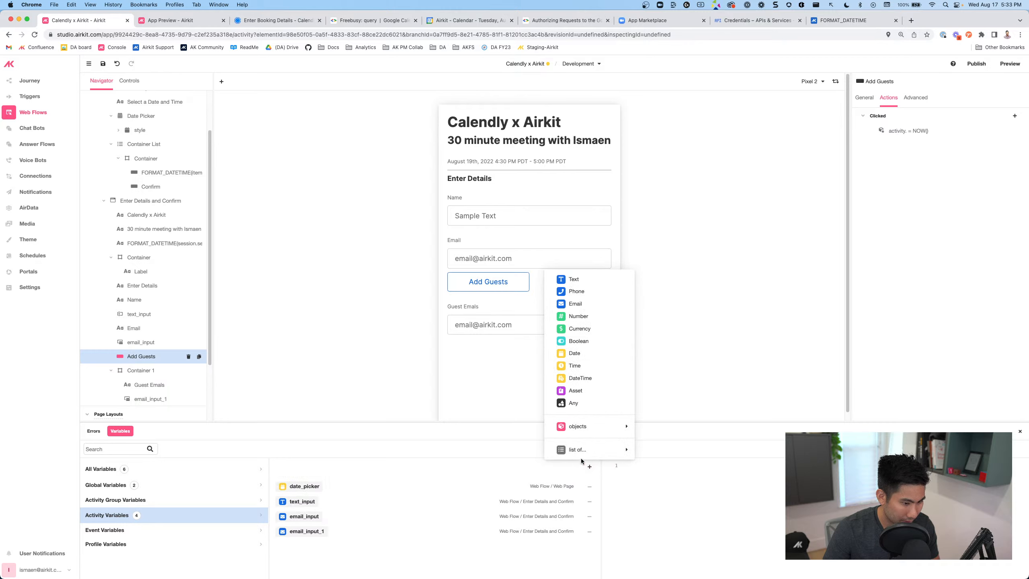
pyautogui.press('Return')
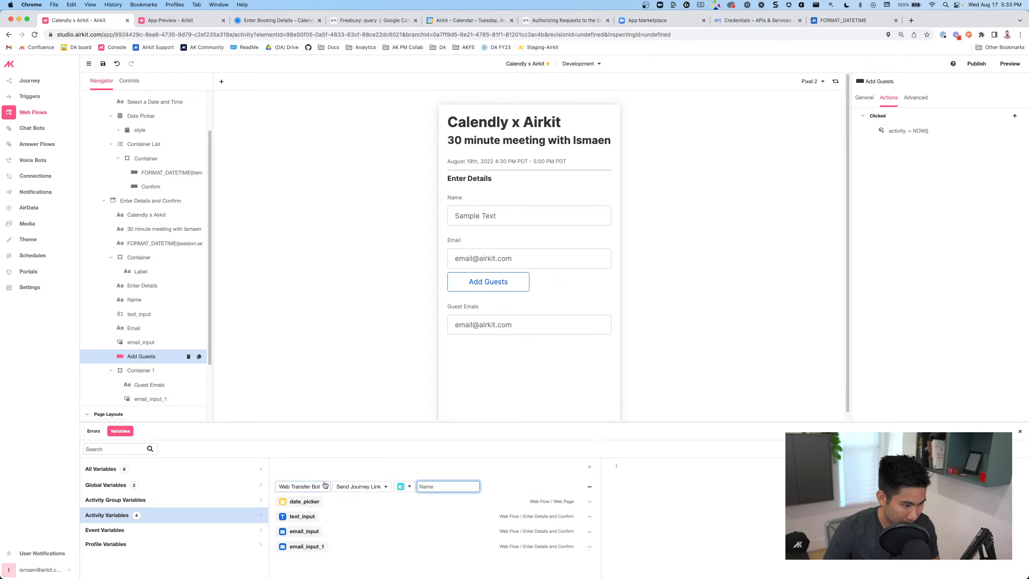
pyautogui.write('add_guests')
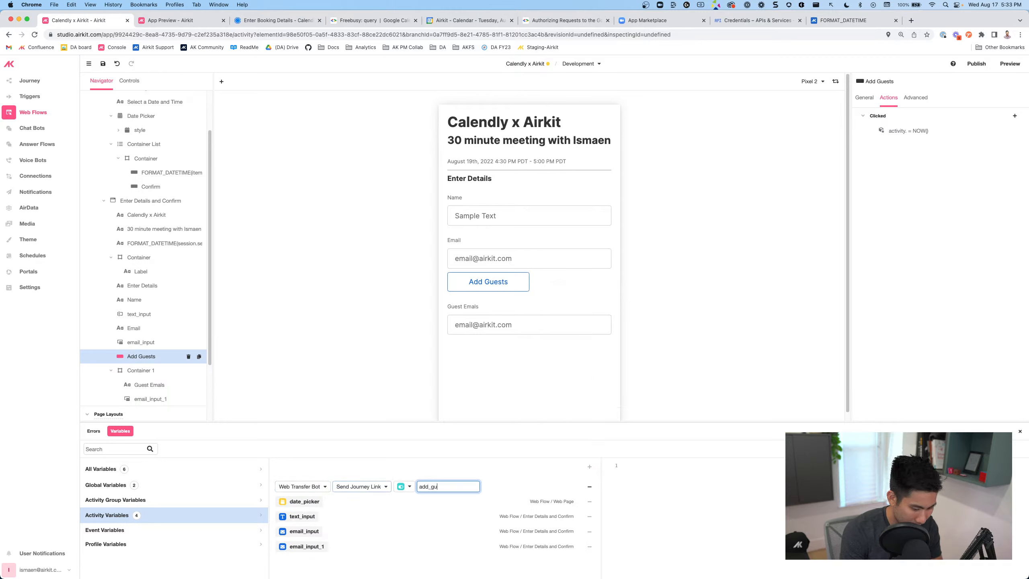
pyautogui.click(388, 487)
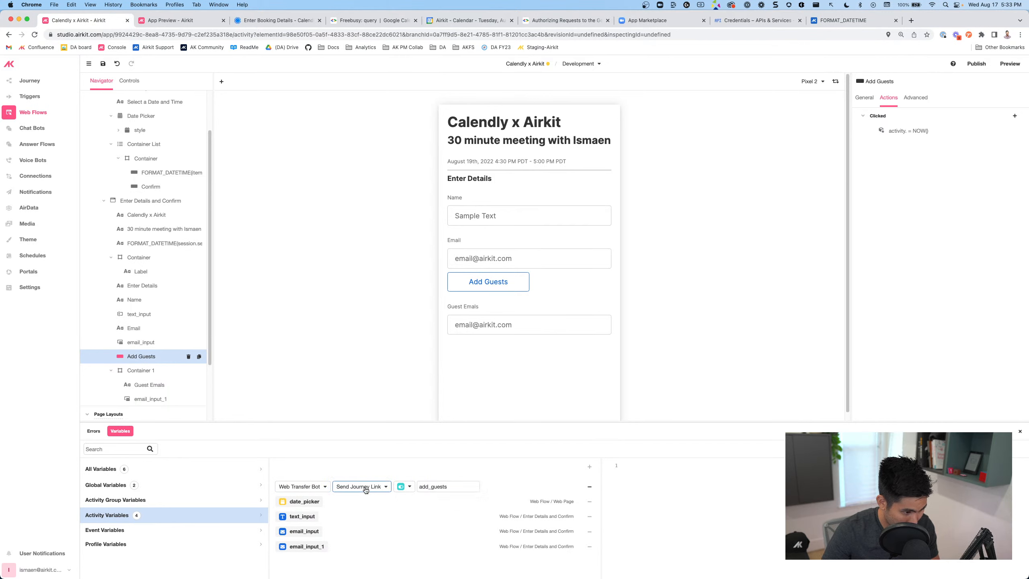
pyautogui.click(310, 490)
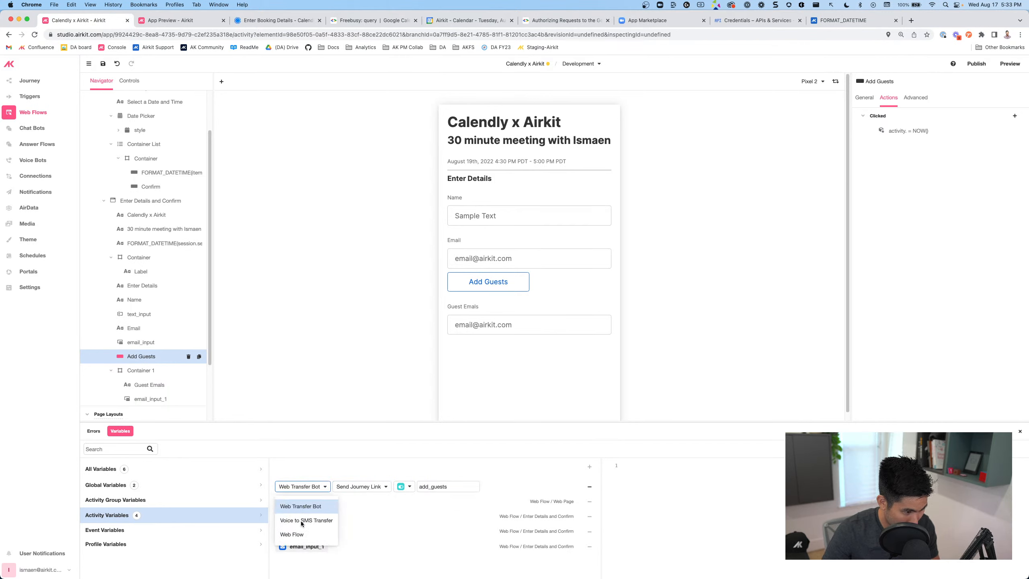
pyautogui.click(301, 533)
pyautogui.click(345, 486)
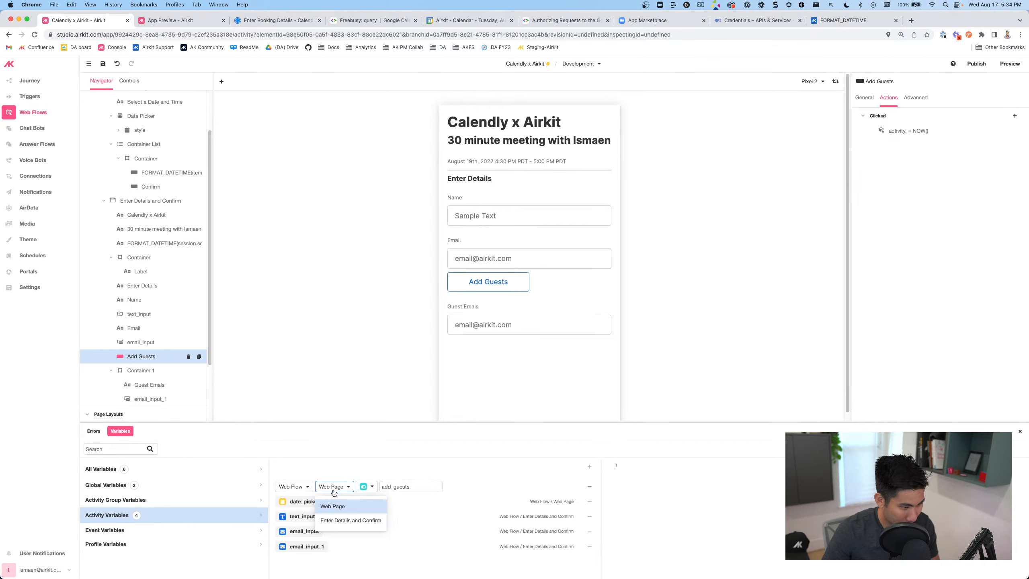
pyautogui.click(351, 520)
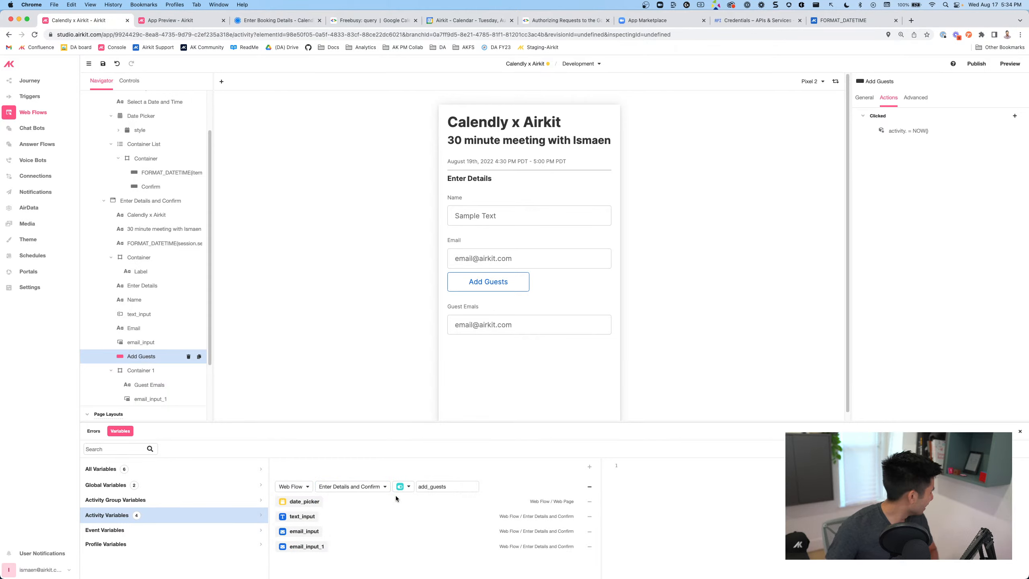
pyautogui.doubleClick(468, 488)
pyautogui.press('Return')
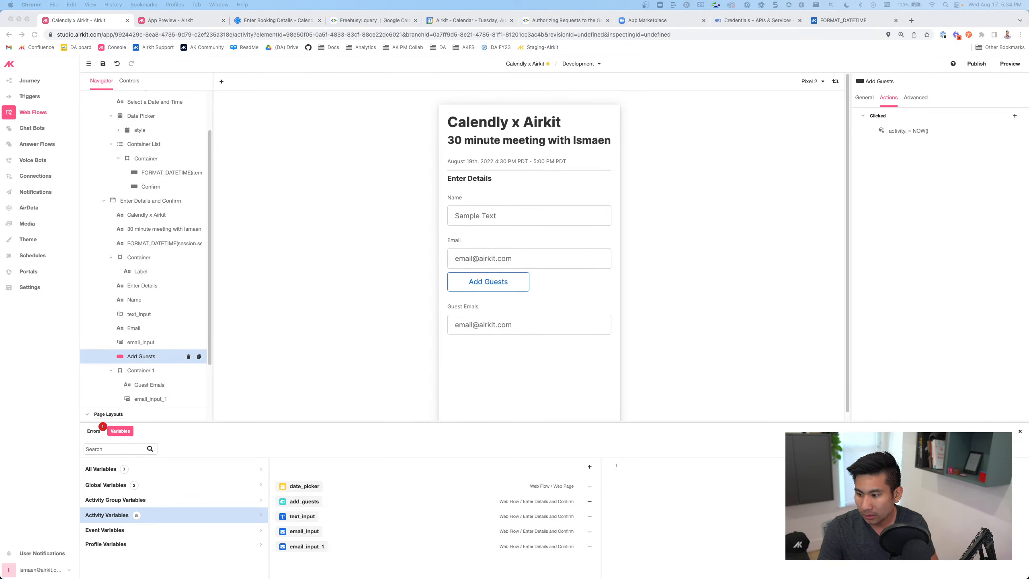
pyautogui.click(312, 503)
# Make the Add Guests set-variable action set activity.add_guests to TRUE instead of NOW()
pyautogui.click(908, 131)
pyautogui.click(761, 128)
pyautogui.write('add_guests')
pyautogui.moveTo(734, 177); pyautogui.dragTo(700, 179)
pyautogui.write('TRUE')
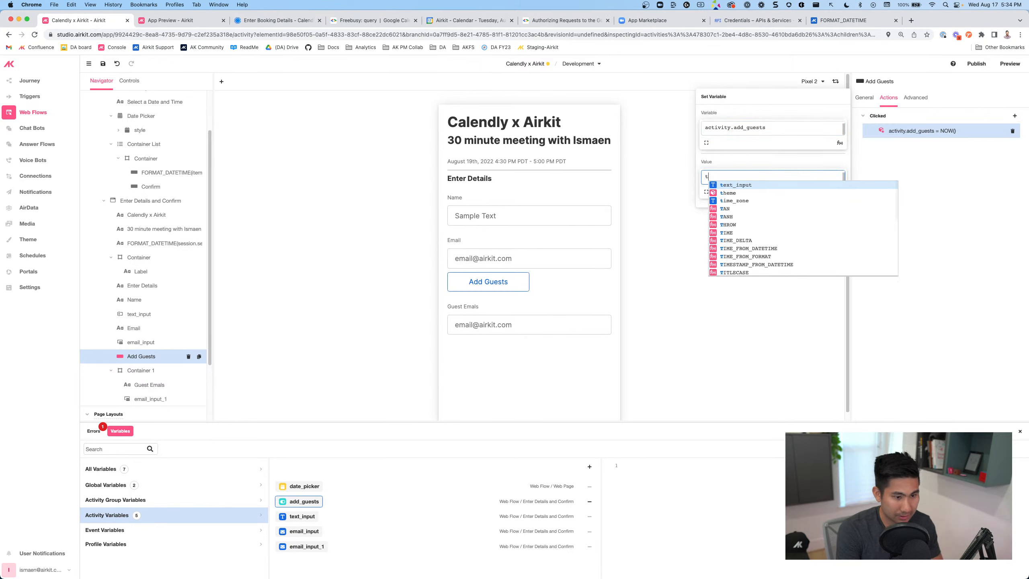
pyautogui.click(503, 282)
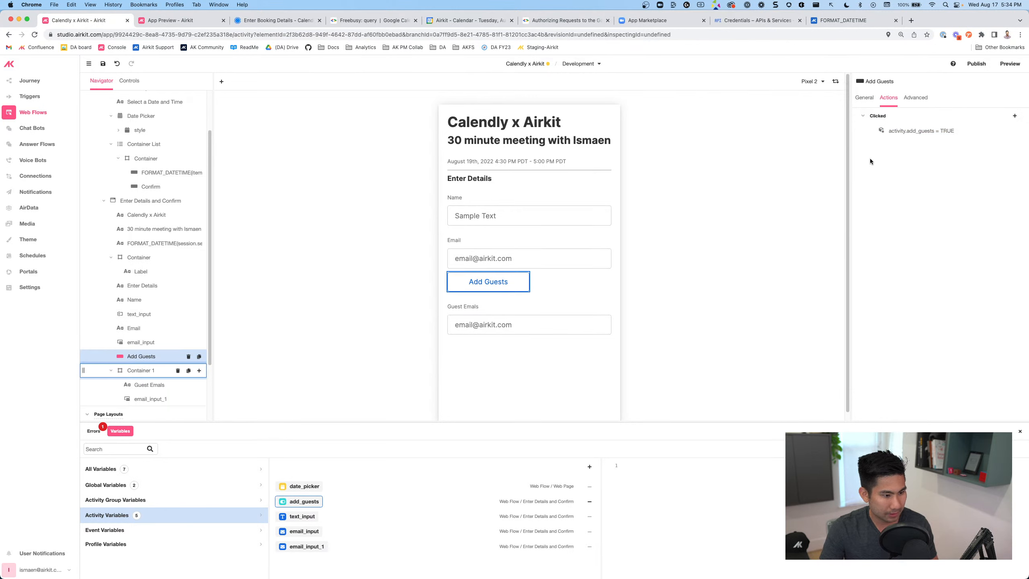
pyautogui.click(141, 370)
pyautogui.click(914, 98)
# Set Container 1's Is Visible condition to add_guests = TRUE, then select Add Guests and save
pyautogui.click(899, 145)
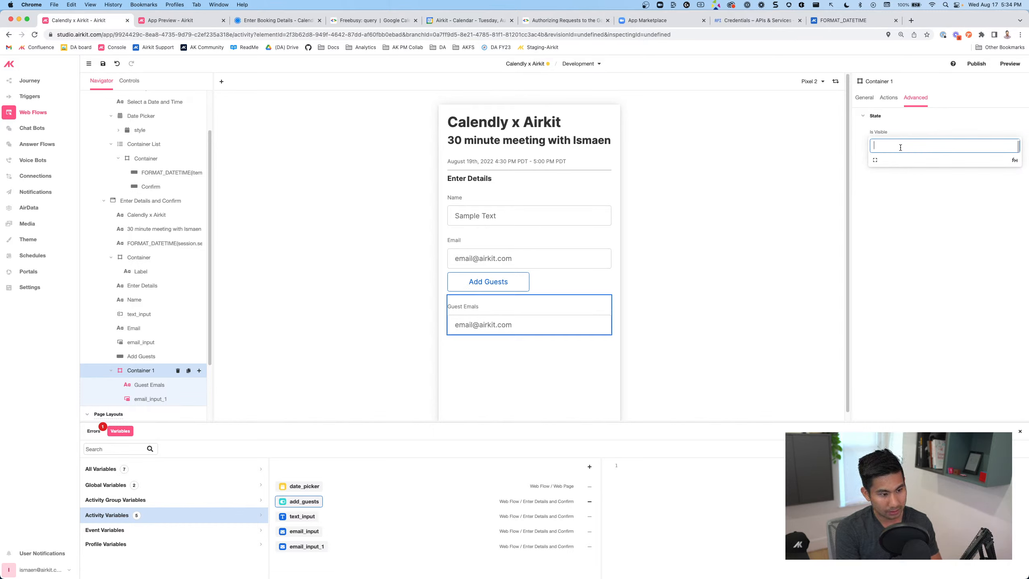
pyautogui.write('add_guests = true')
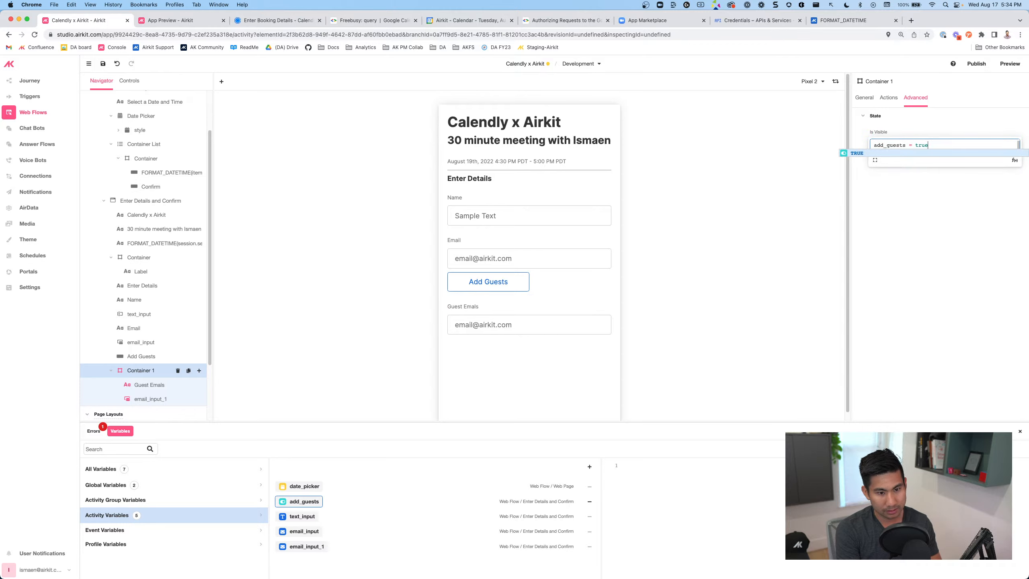
pyautogui.press('Return')
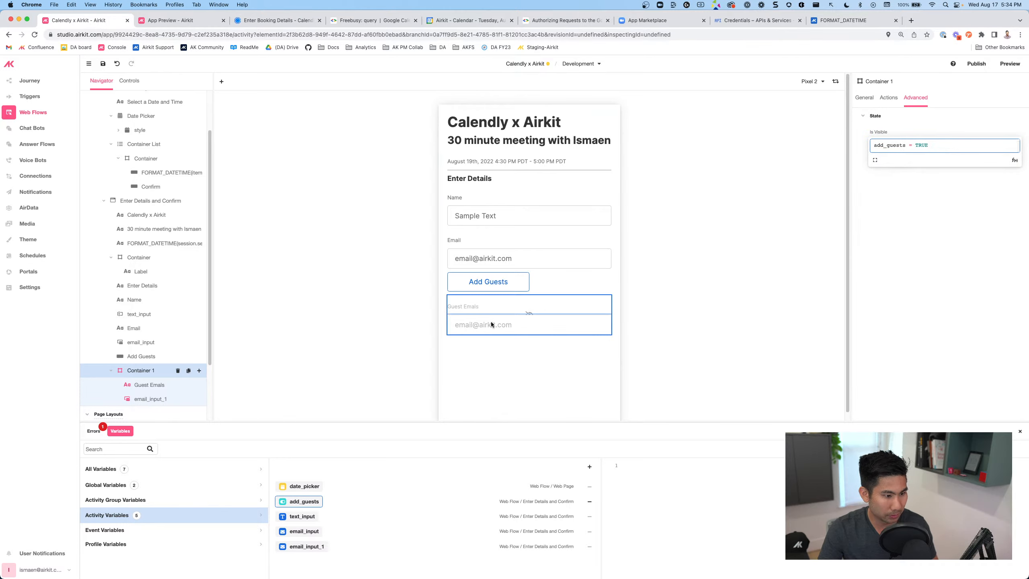
pyautogui.click(519, 284)
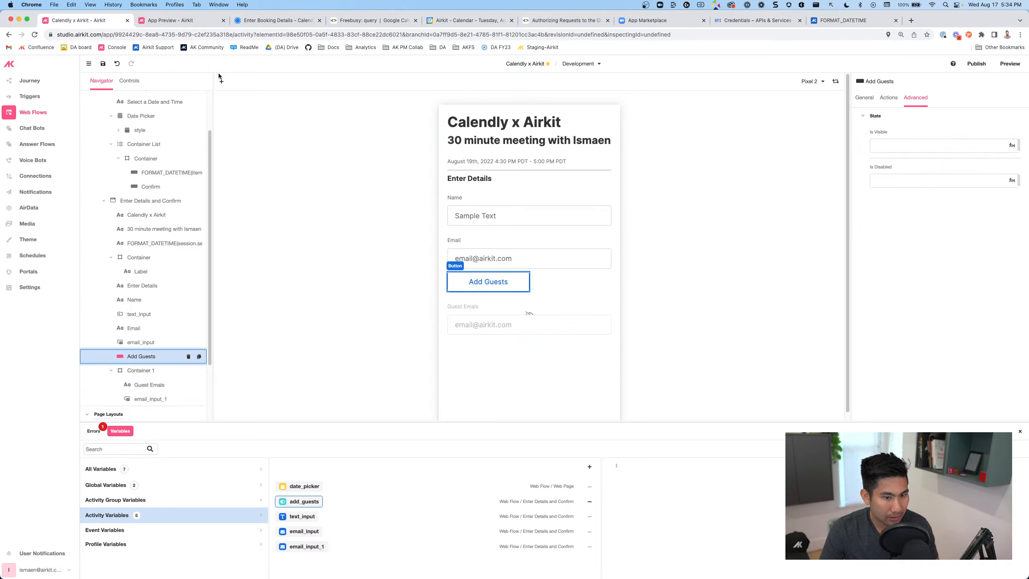
pyautogui.click(105, 68)
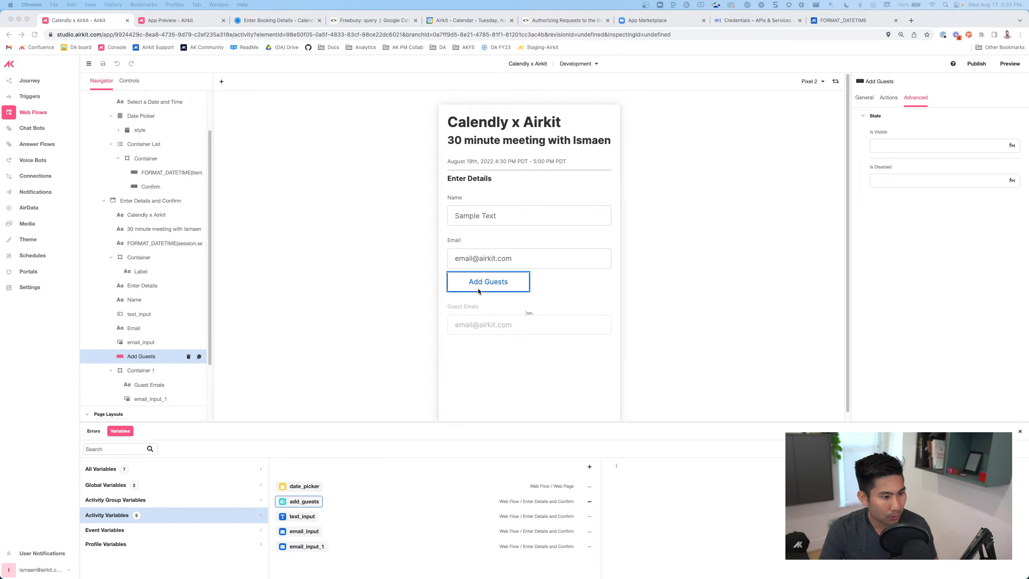
pyautogui.click(474, 286)
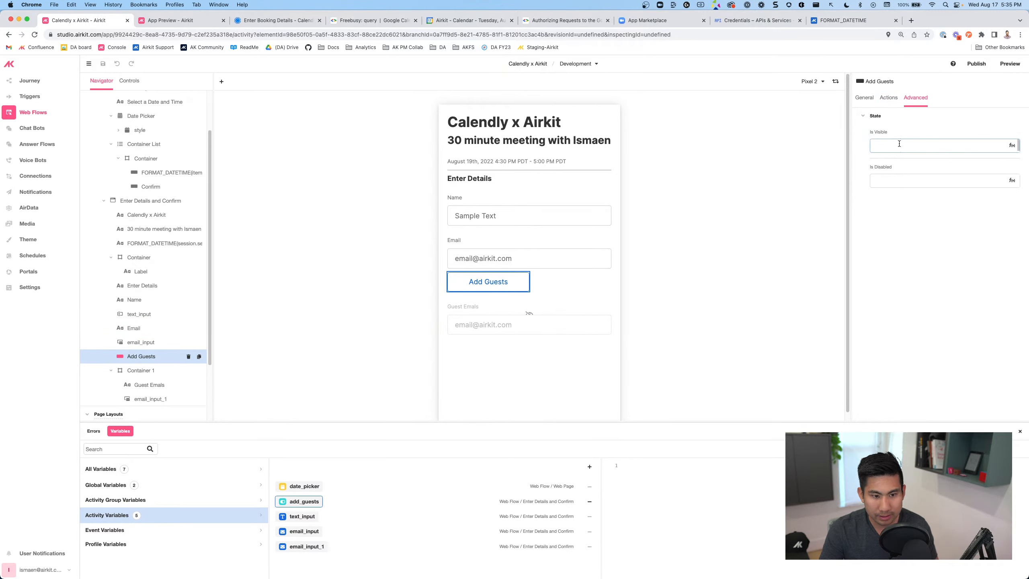
# Give the Add Guests button the Is Visible condition NOT(add_guests) and save
pyautogui.click(878, 147)
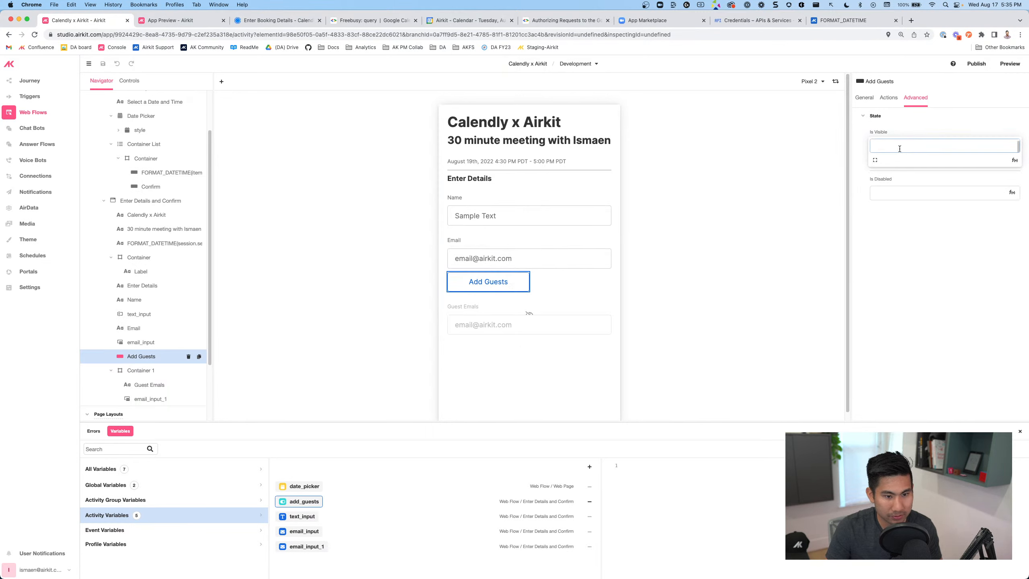
pyautogui.click(186, 21)
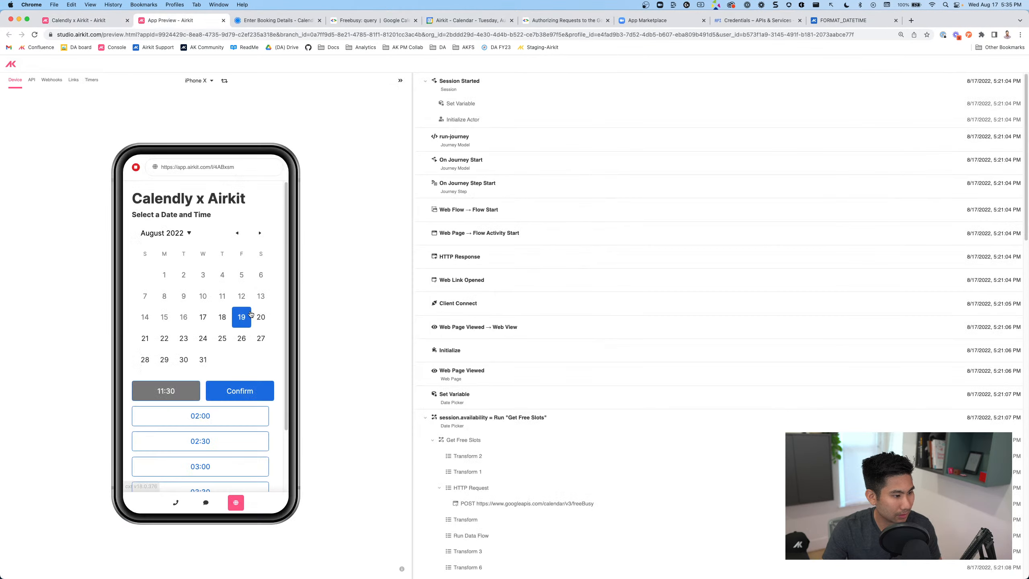
pyautogui.click(68, 21)
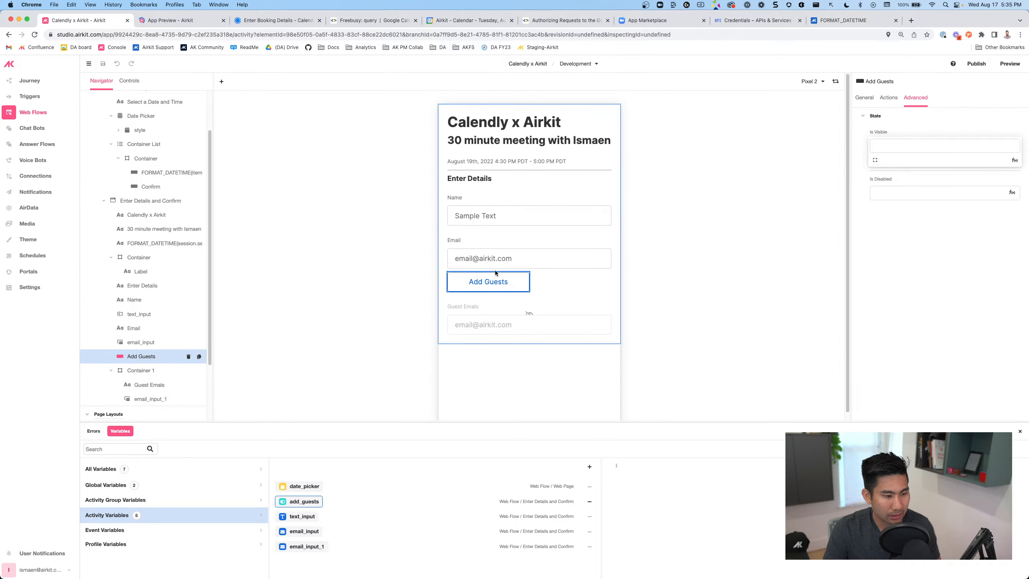
pyautogui.click(886, 143)
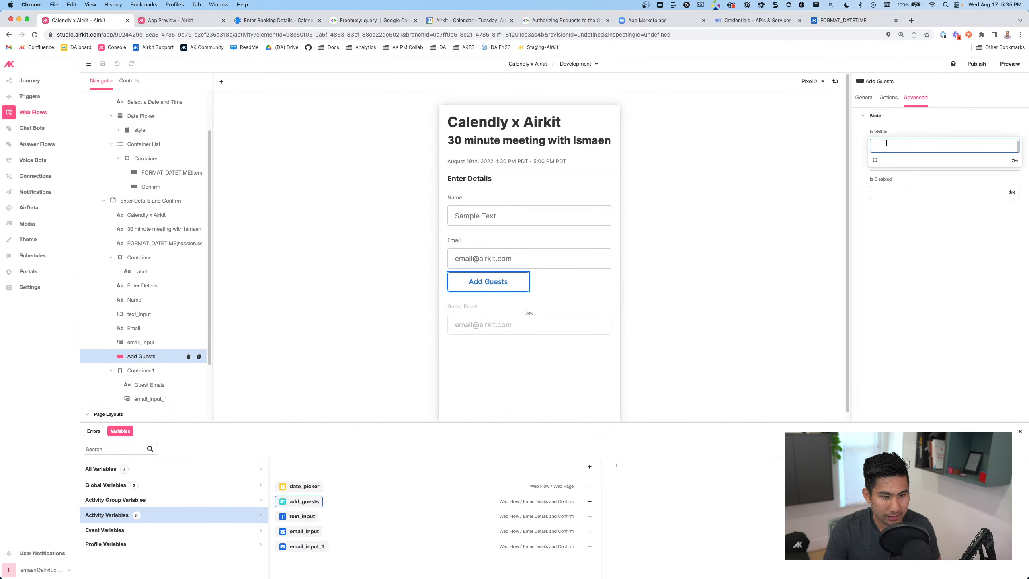
pyautogui.write('NO')
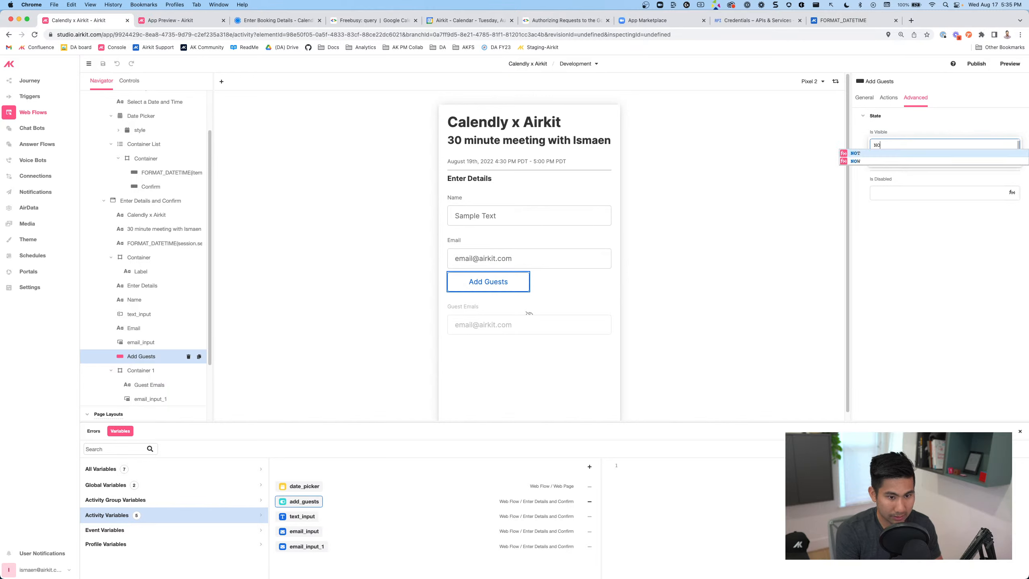
pyautogui.write('T(ad')
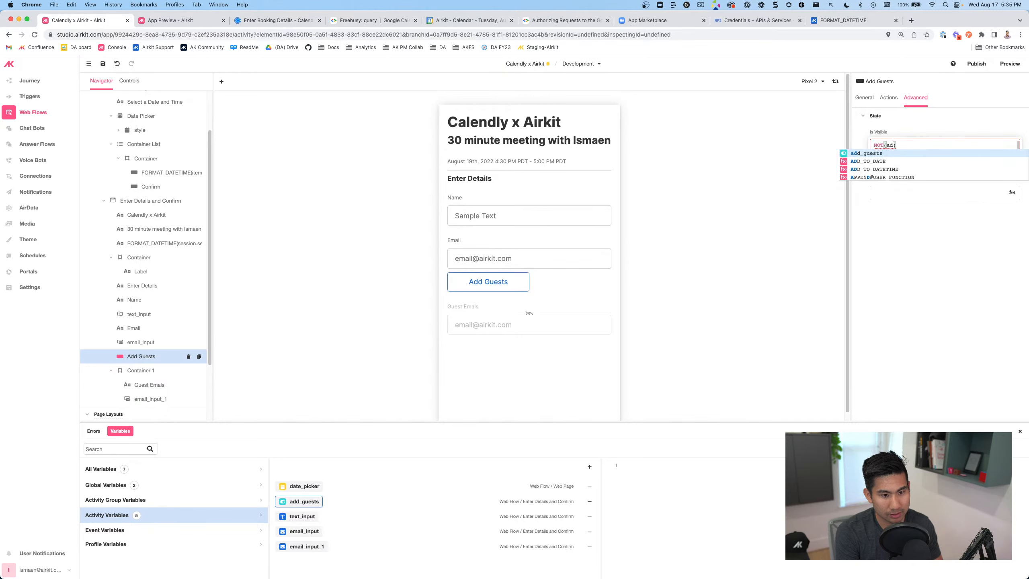
pyautogui.press('Return')
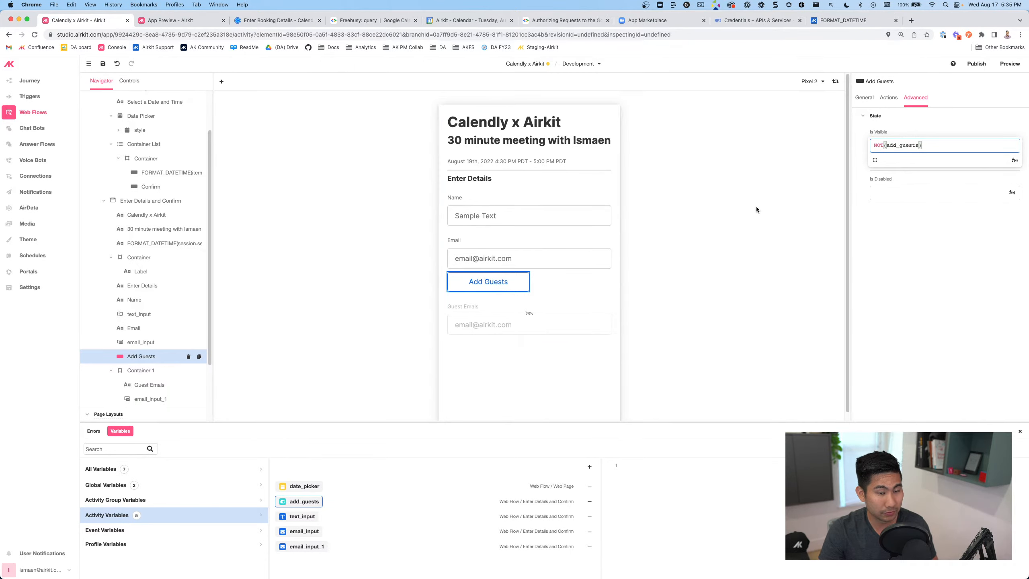
pyautogui.press('super+s')
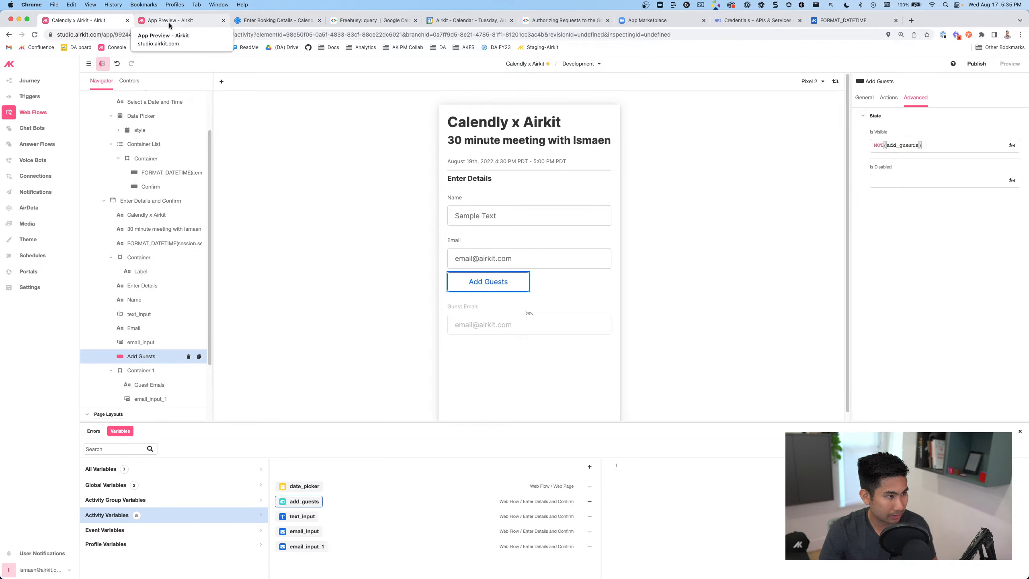
pyautogui.click(169, 22)
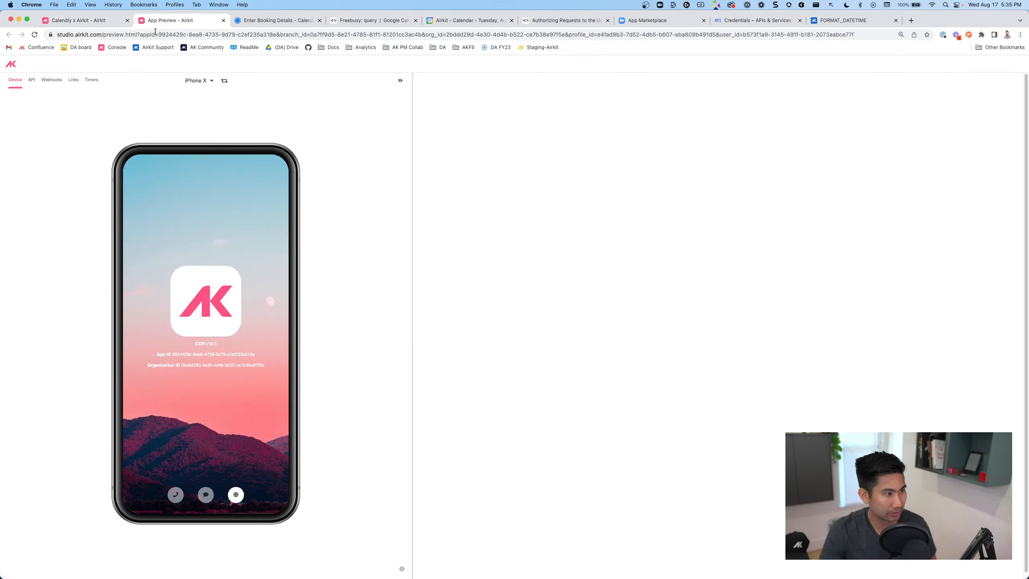
pyautogui.click(33, 35)
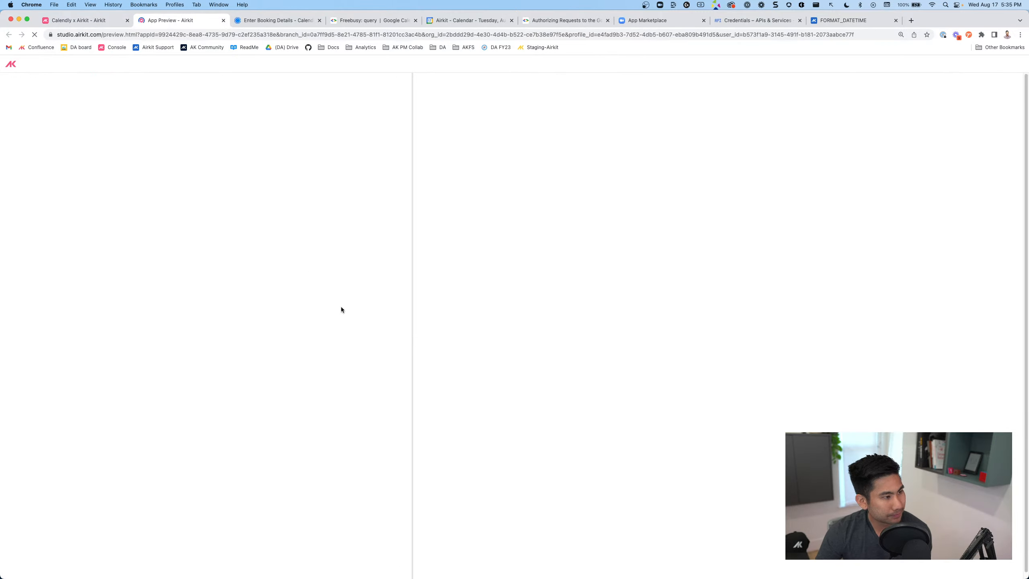
pyautogui.click(284, 21)
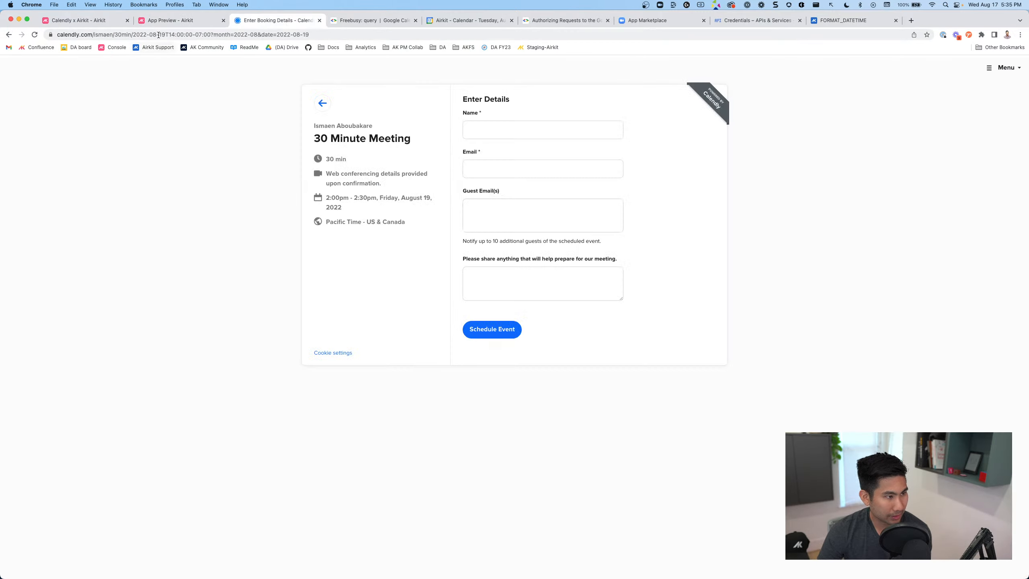
pyautogui.click(164, 22)
pyautogui.click(235, 493)
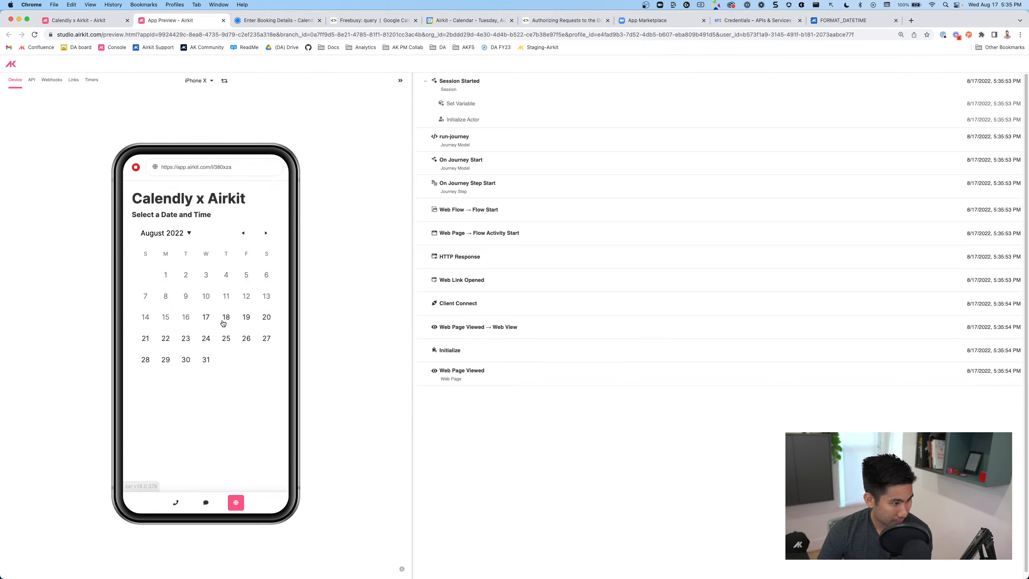
pyautogui.click(223, 321)
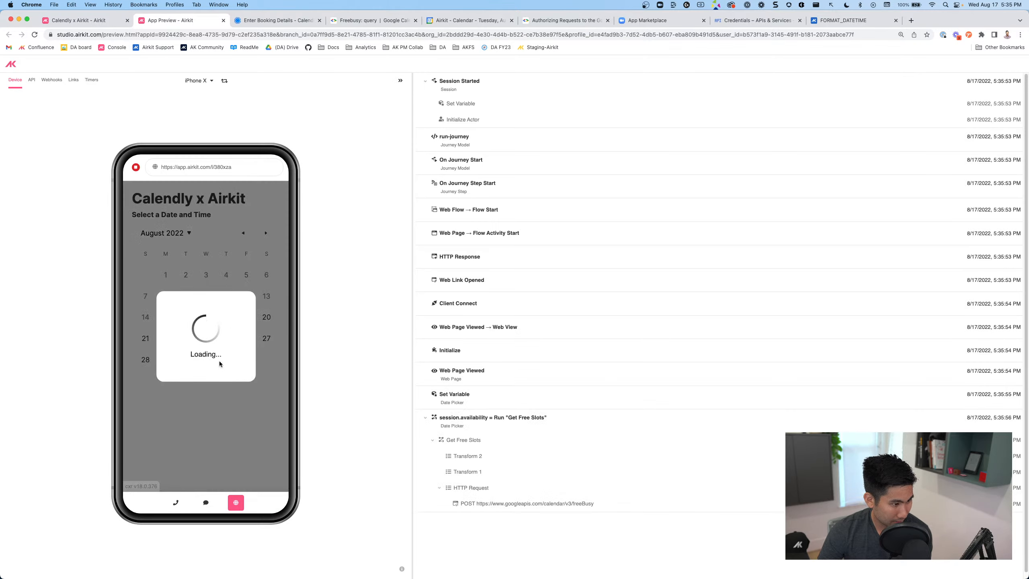
pyautogui.scroll(-3, 208, 352)
pyautogui.click(210, 339)
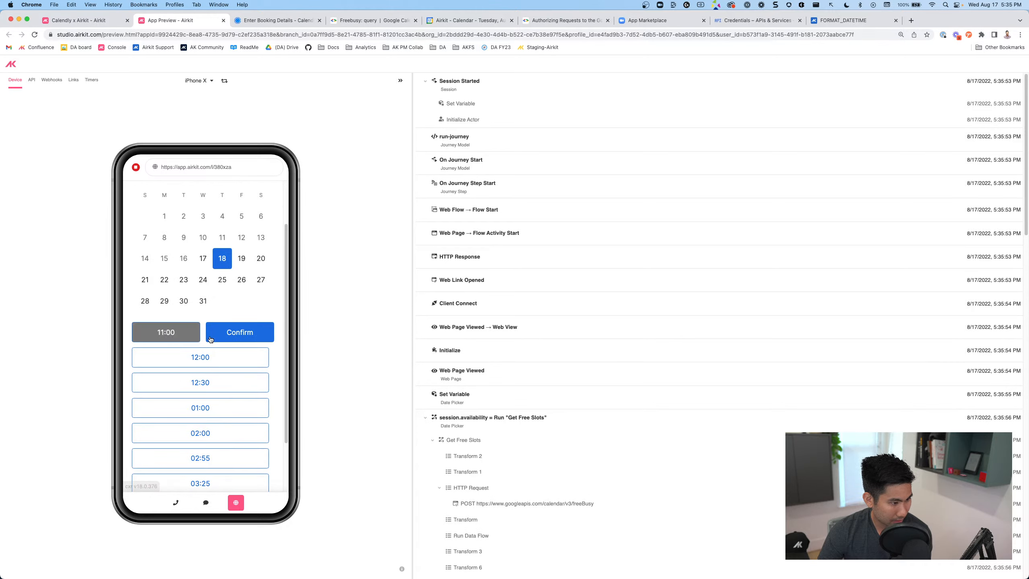
pyautogui.click(234, 336)
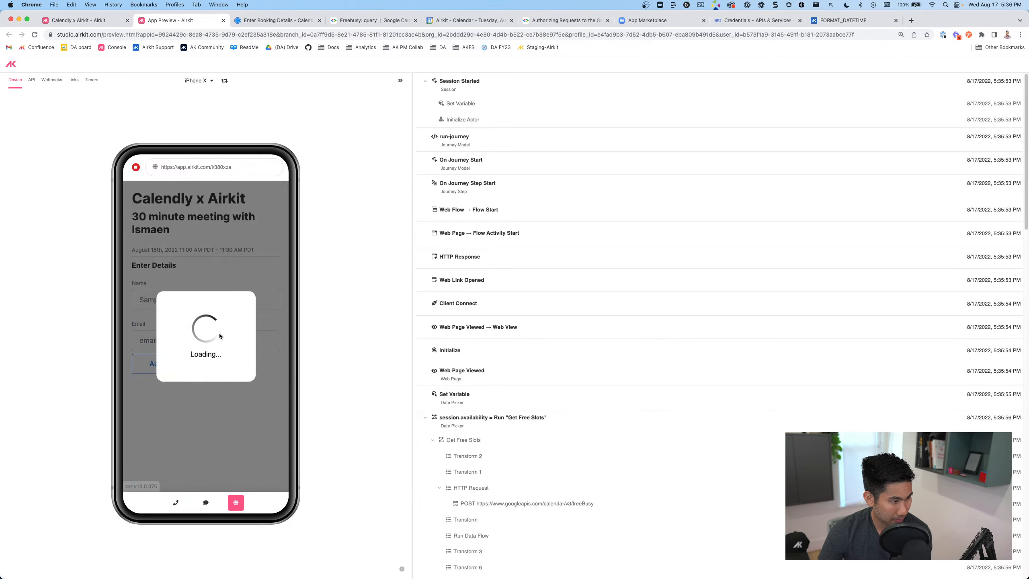
pyautogui.click(172, 369)
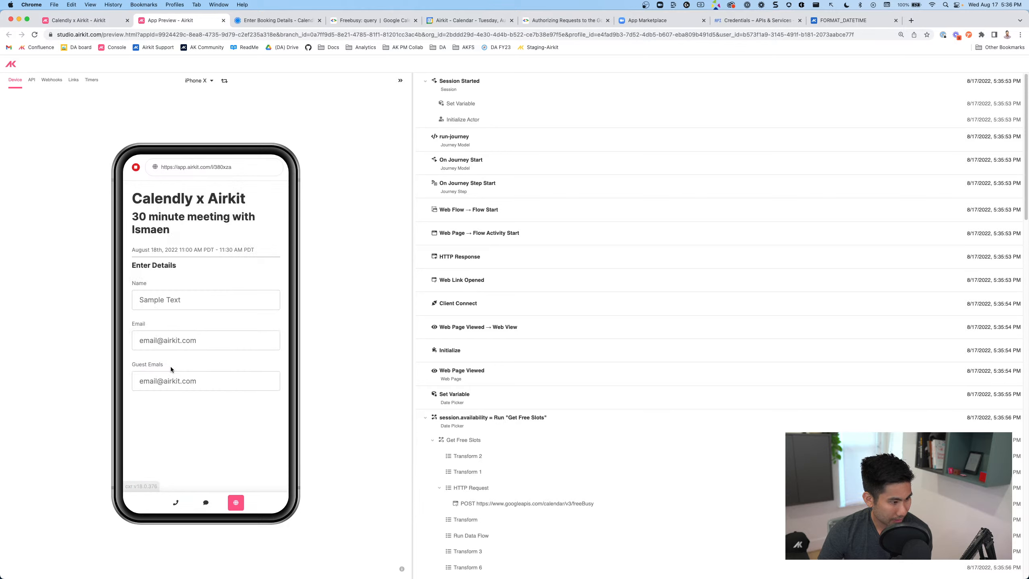
pyautogui.click(159, 388)
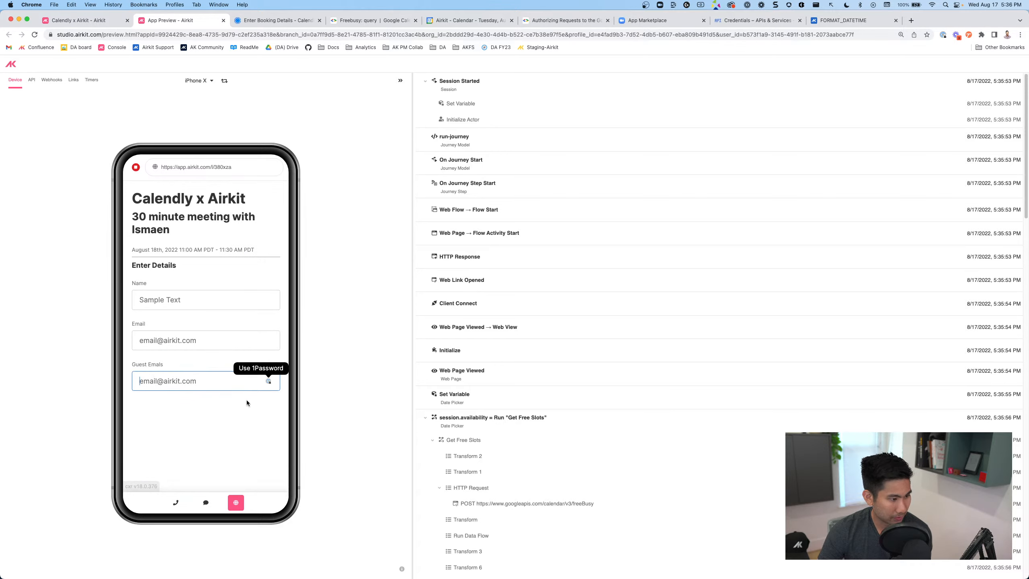
pyautogui.click(91, 20)
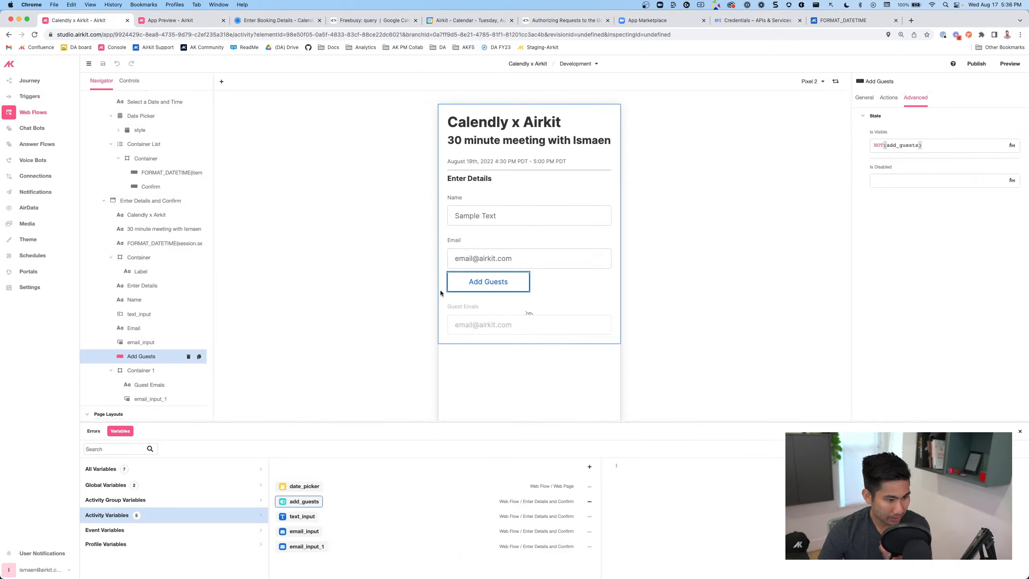
# From email_input_1's Actions, add a List of Email variable list_emails scoped to Enter Details and Confirm
pyautogui.click(141, 403)
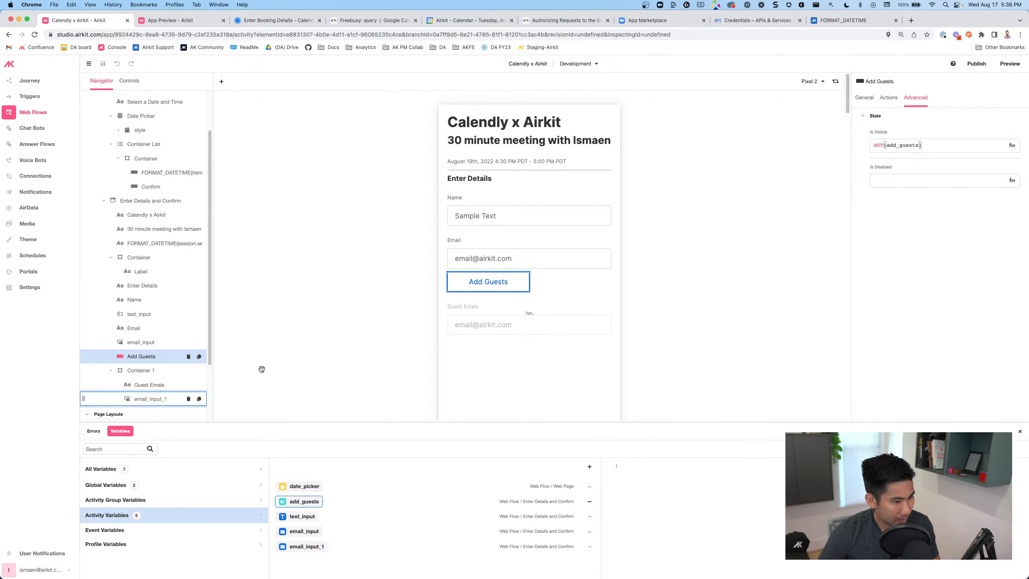
pyautogui.click(886, 99)
pyautogui.click(866, 98)
pyautogui.click(883, 99)
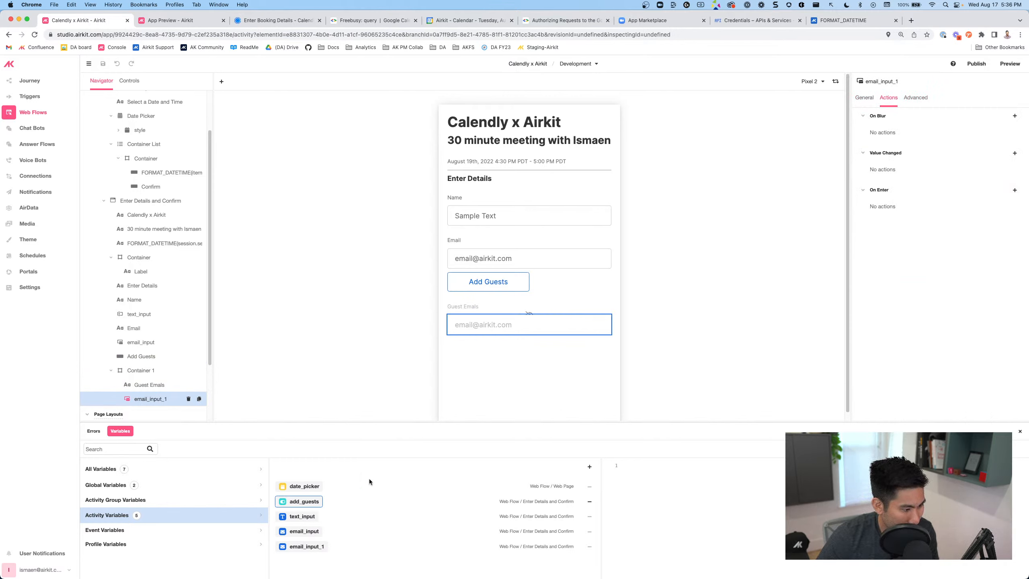
pyautogui.click(589, 468)
pyautogui.moveTo(583, 449)
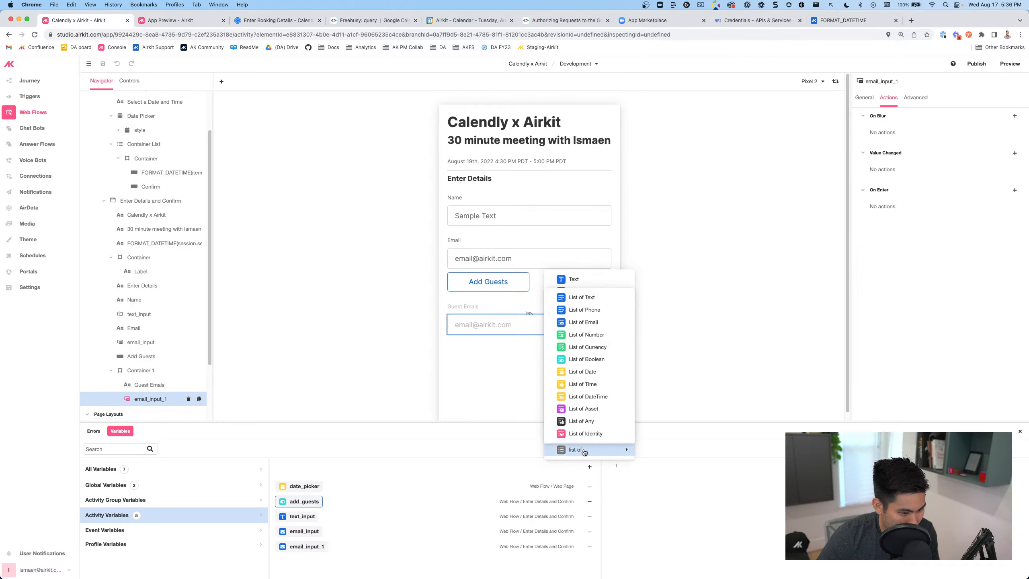
pyautogui.click(591, 323)
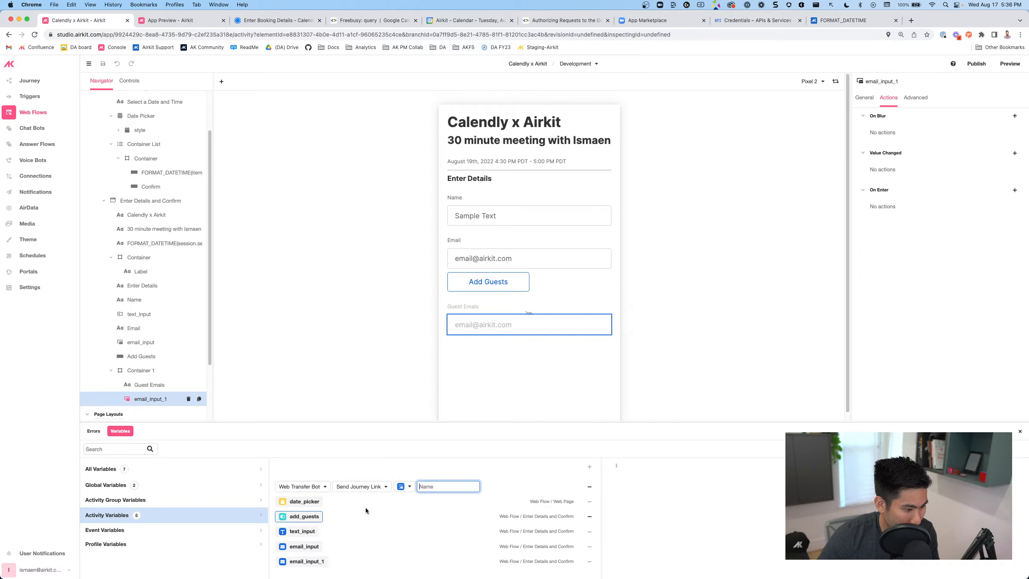
pyautogui.click(318, 488)
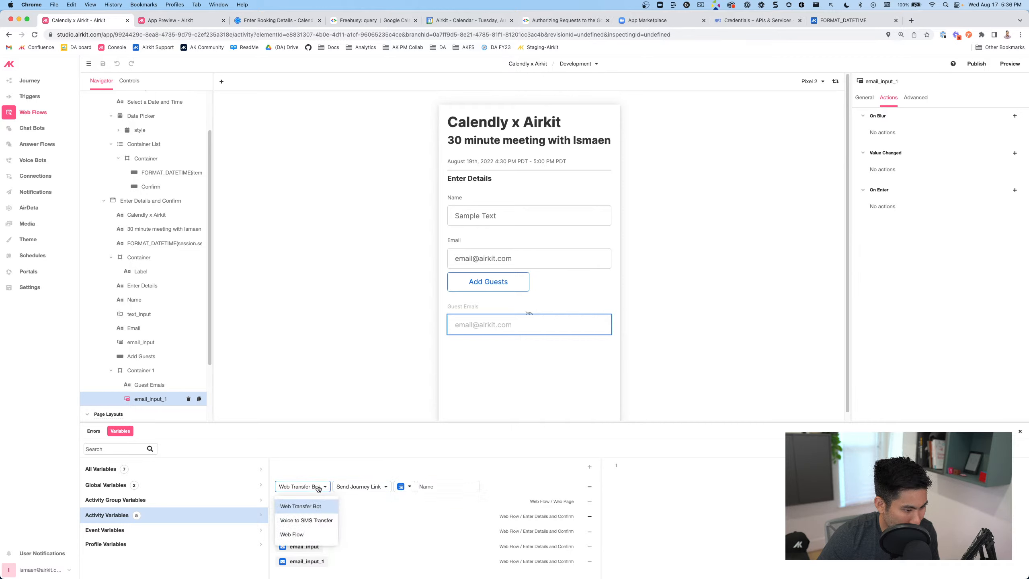
pyautogui.click(313, 534)
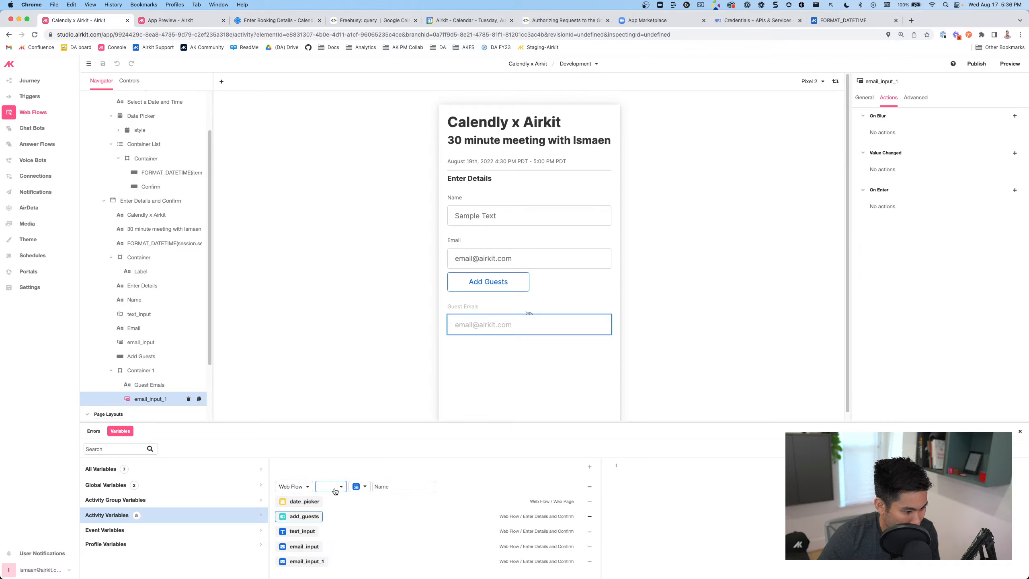
pyautogui.write('list_')
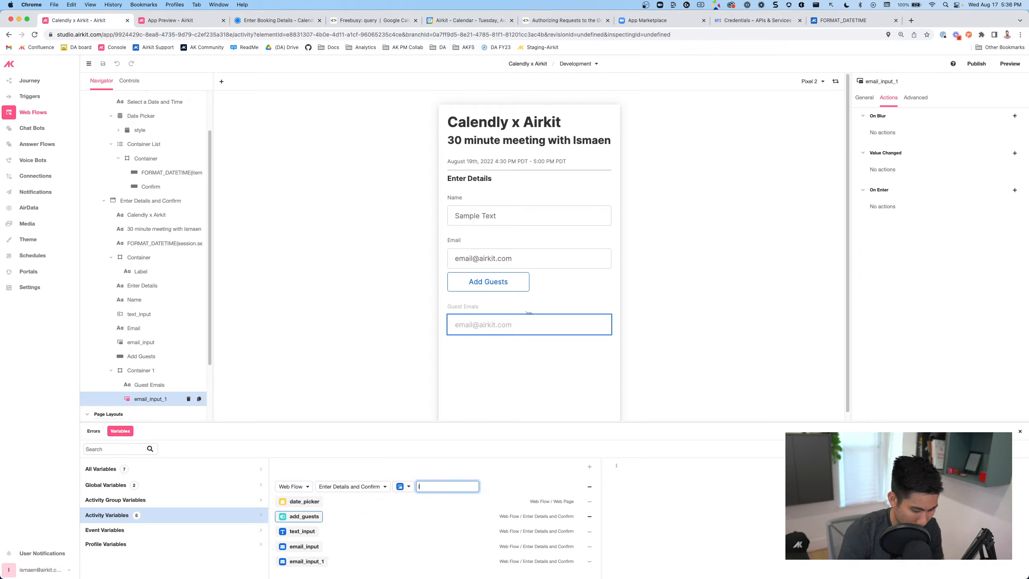
pyautogui.press('Return')
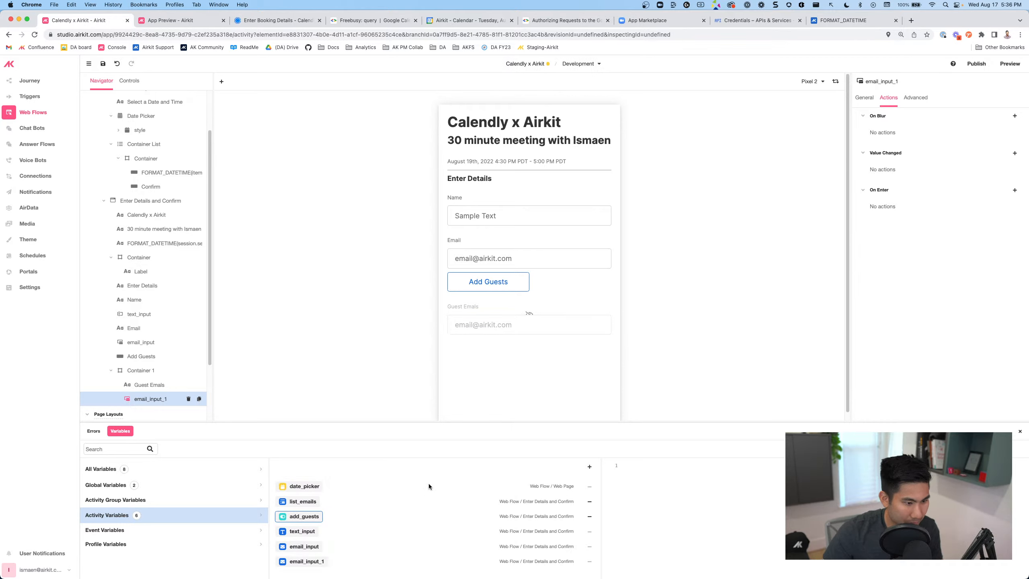
# Add an On Enter set-variable action on the guest email input targeting list_emails
pyautogui.click(1014, 190)
pyautogui.click(808, 229)
pyautogui.click(907, 197)
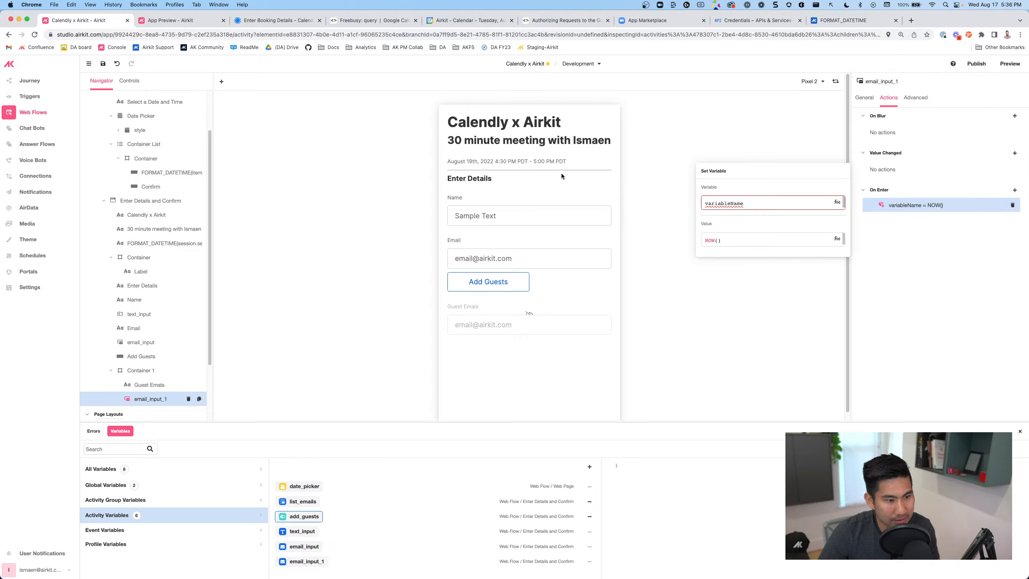
pyautogui.click(737, 202)
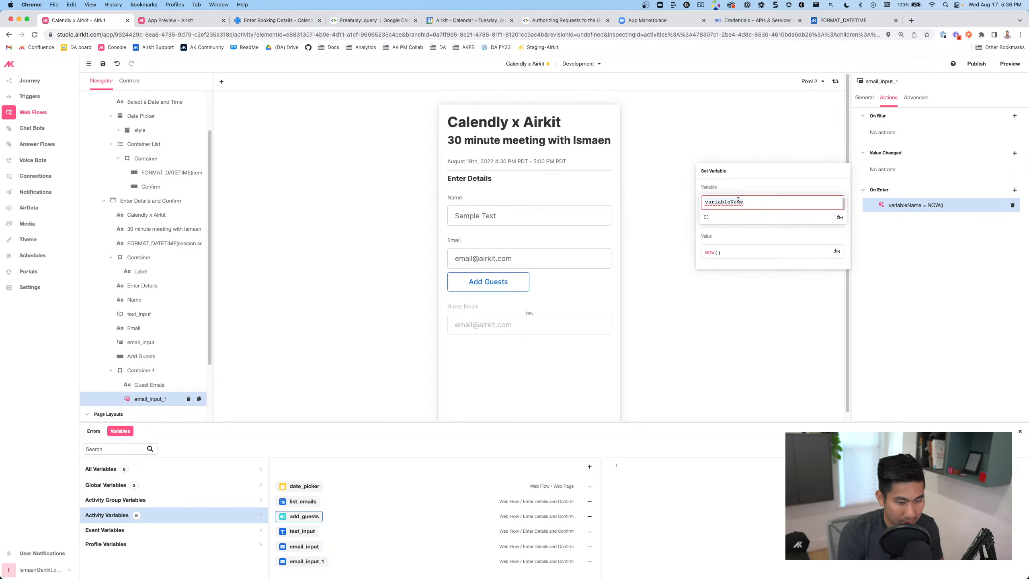
pyautogui.press('super+a')
pyautogui.write('list_')
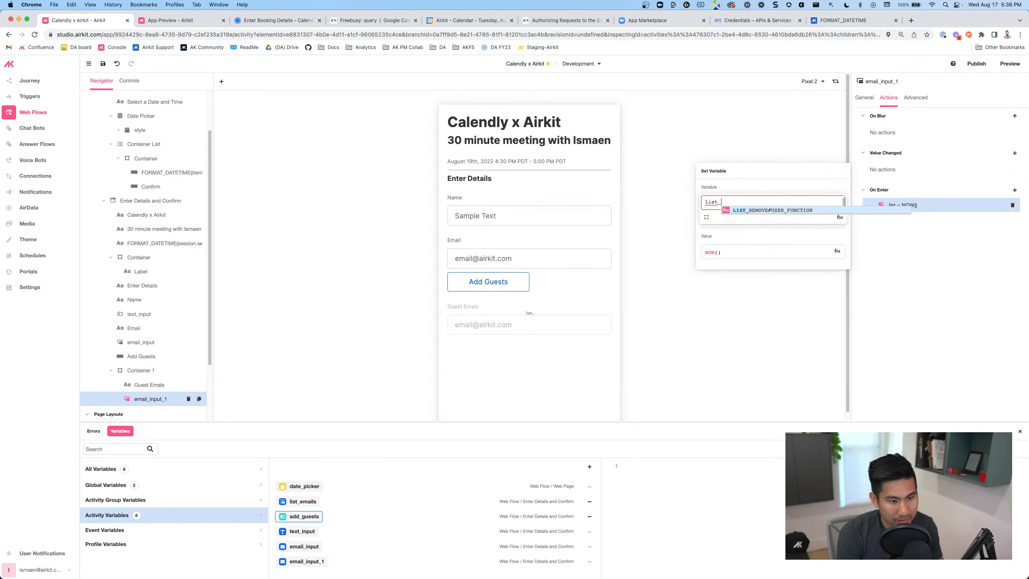
pyautogui.write('emails')
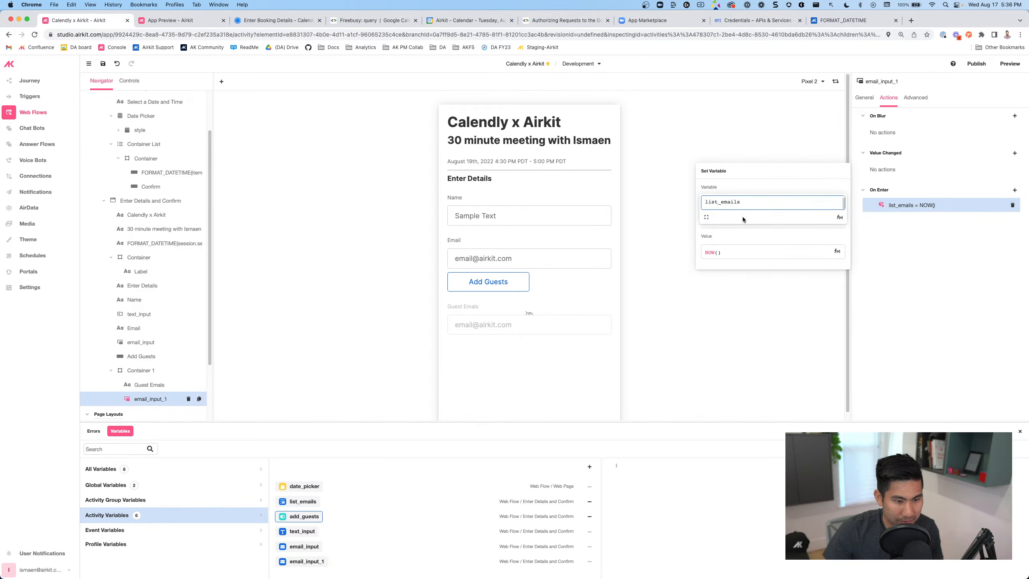
# Set the action's value to APPEND#USER_FUNCTION(list_emails, email_input_1)
pyautogui.click(748, 254)
pyautogui.press('super+a')
pyautogui.write('a')
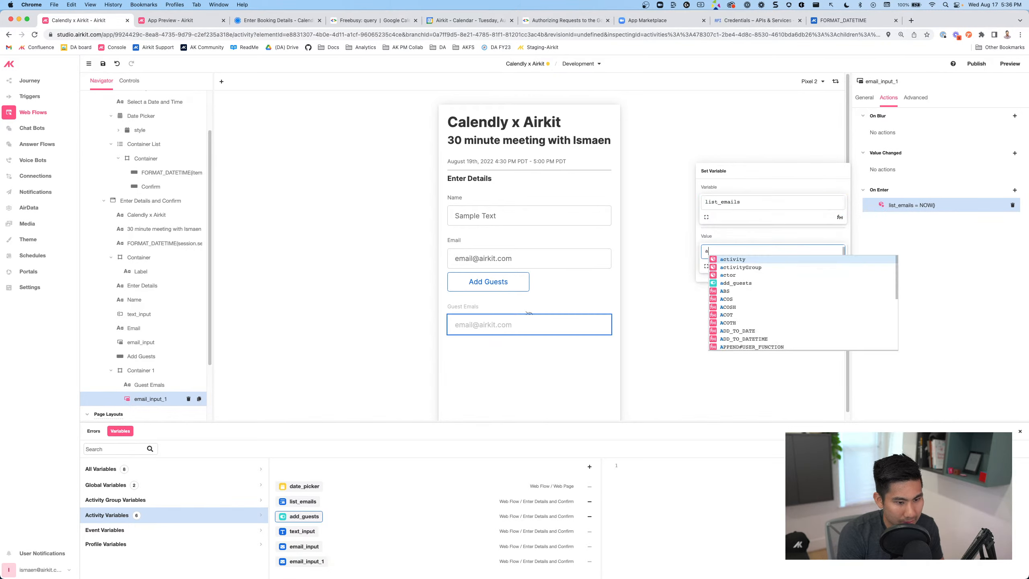
pyautogui.write('ppend')
pyautogui.press('Return')
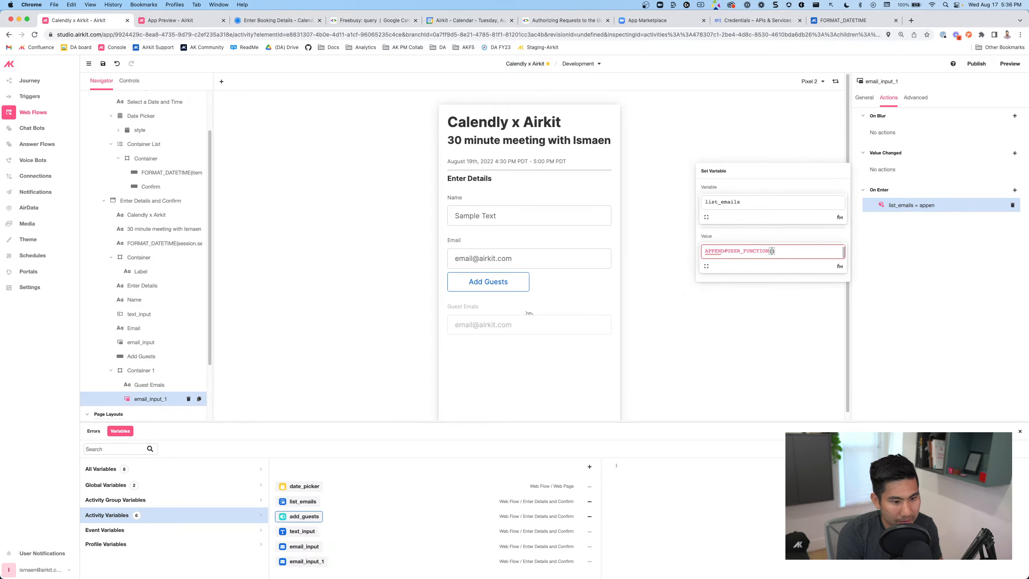
pyautogui.write('list')
pyautogui.press('Return')
pyautogui.write(',')
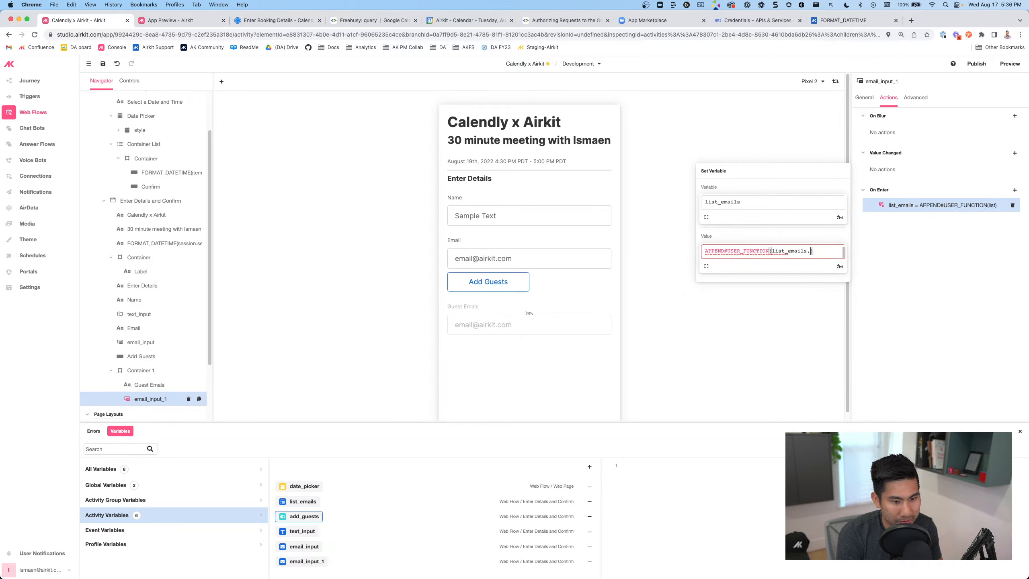
pyautogui.write('email')
pyautogui.press('Down')
pyautogui.press('Down')
pyautogui.press('Down')
pyautogui.press('Return')
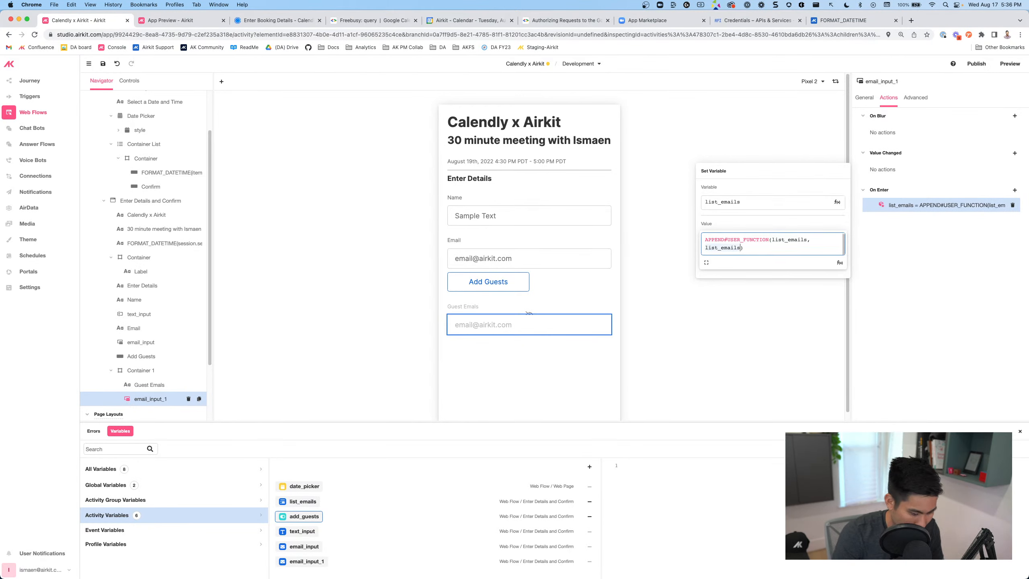
pyautogui.write('email')
pyautogui.press('Down')
pyautogui.press('Down')
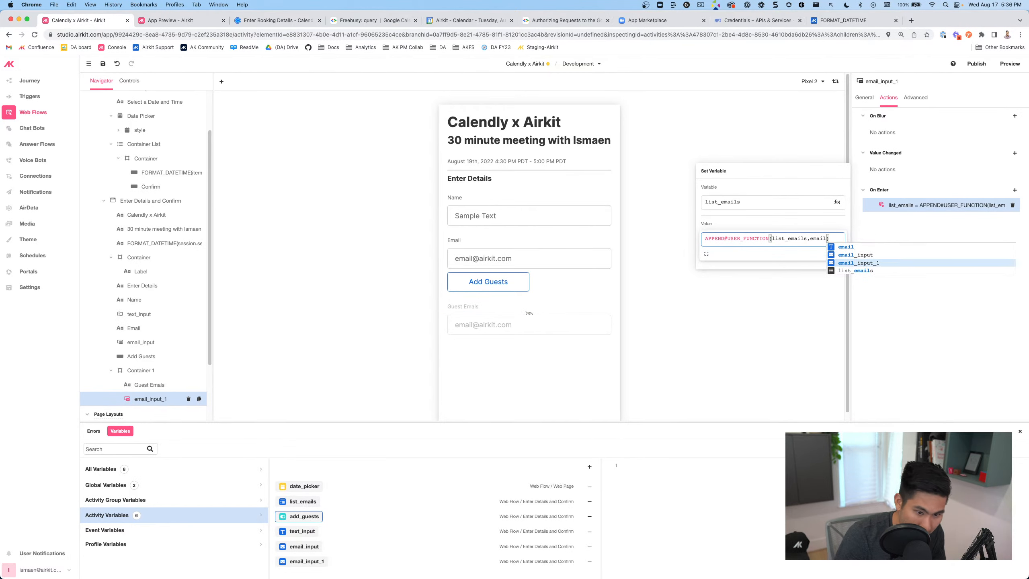
pyautogui.press('Return')
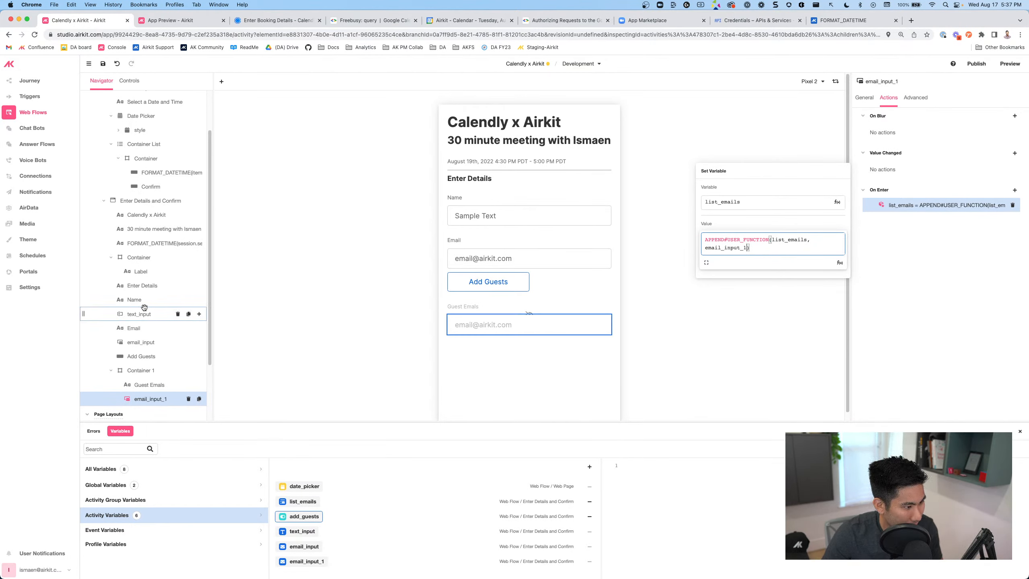
# Rename the email_input_1 input to guest_emails in the Navigator
pyautogui.doubleClick(150, 399)
pyautogui.write('guest')
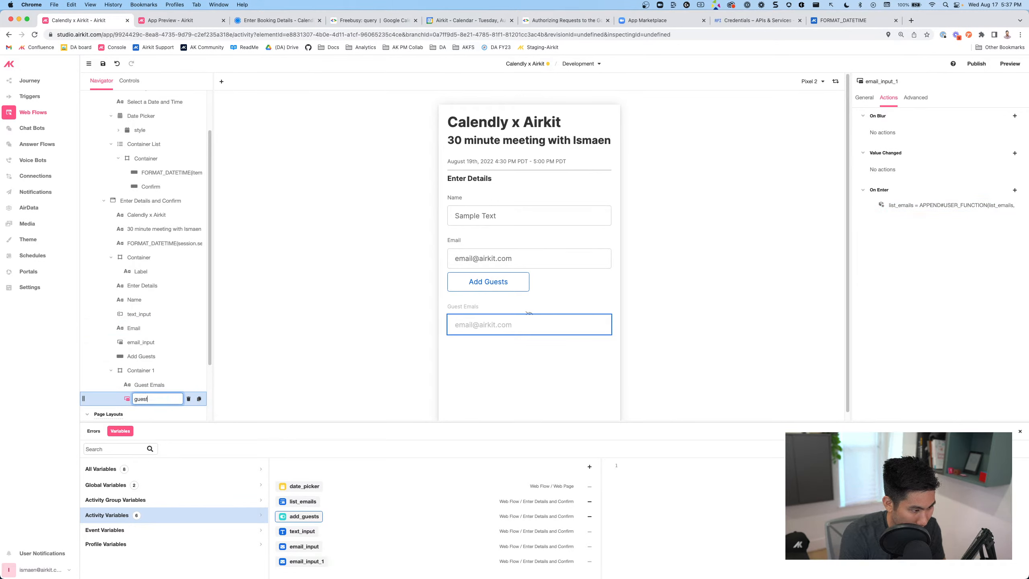
pyautogui.write('_emails')
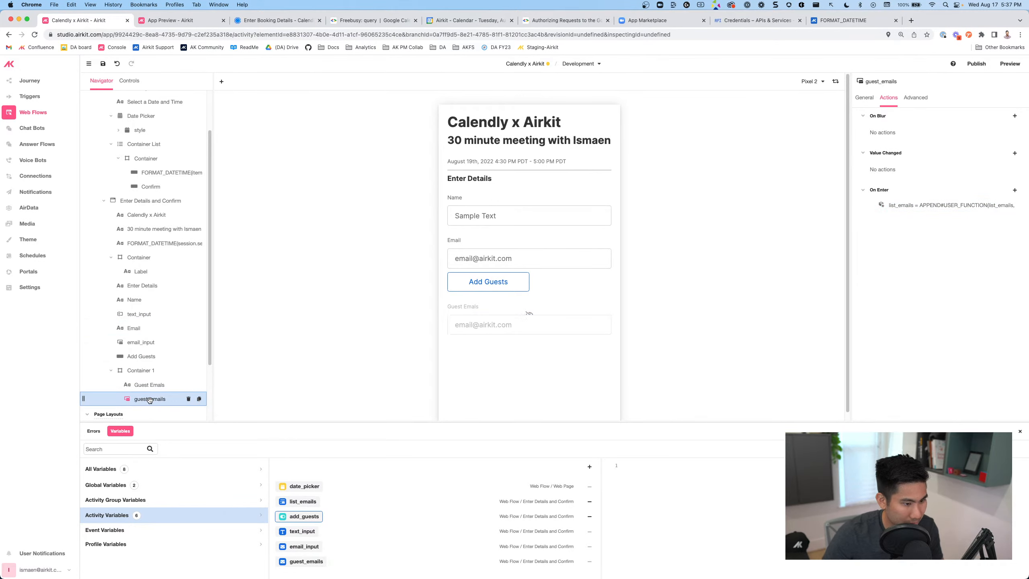
pyautogui.press('Return')
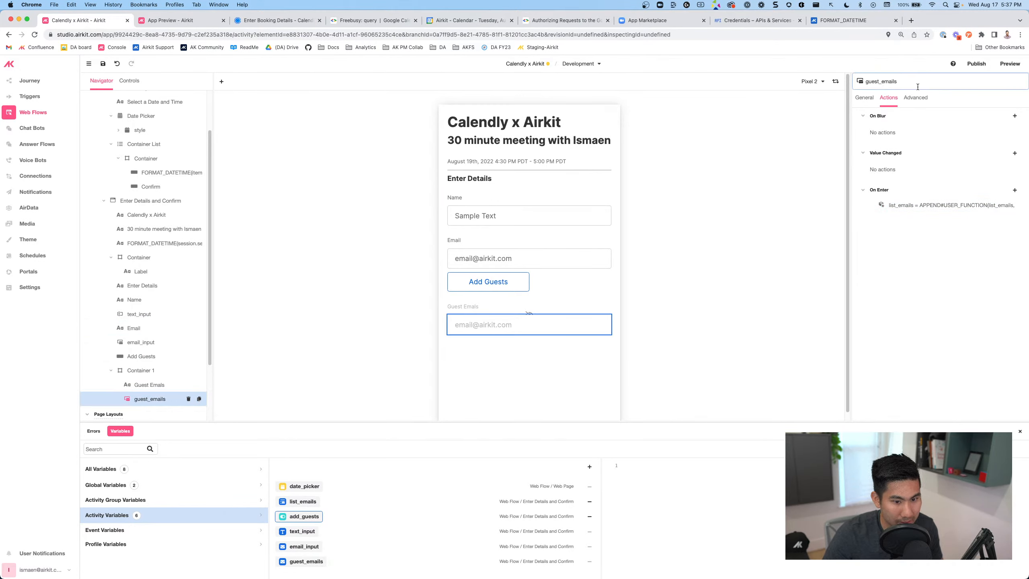
pyautogui.click(943, 204)
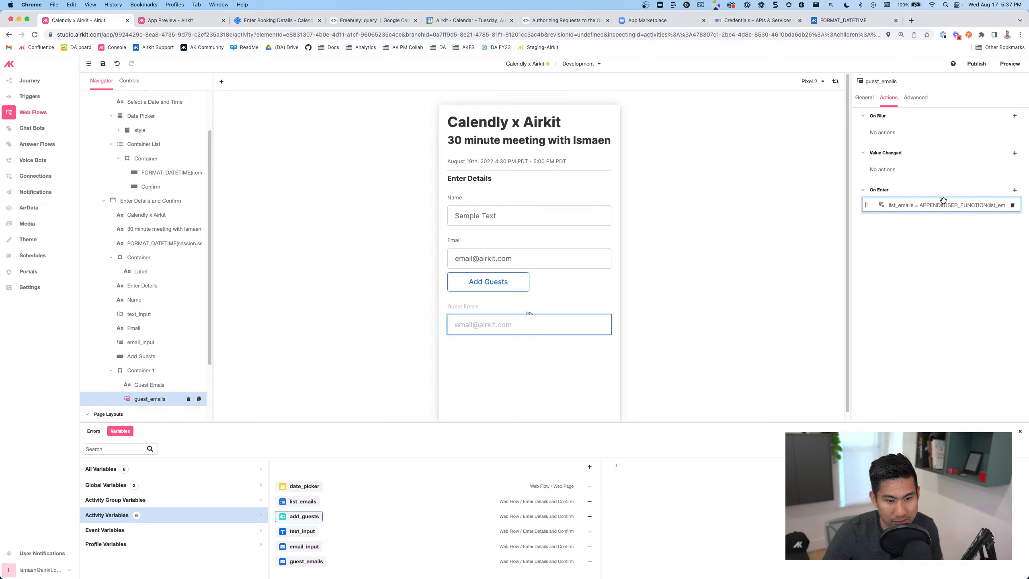
pyautogui.click(863, 97)
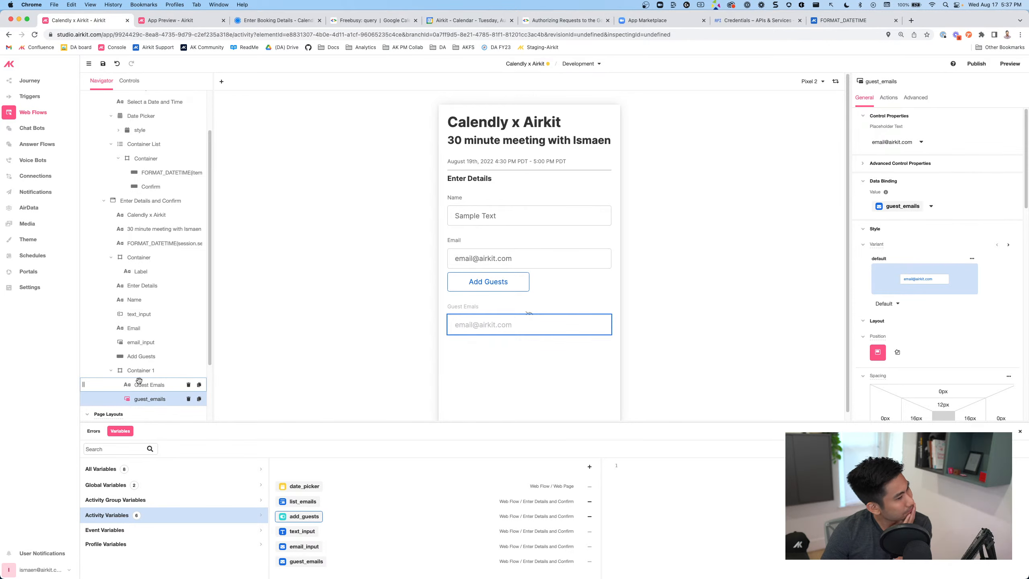
pyautogui.click(500, 325)
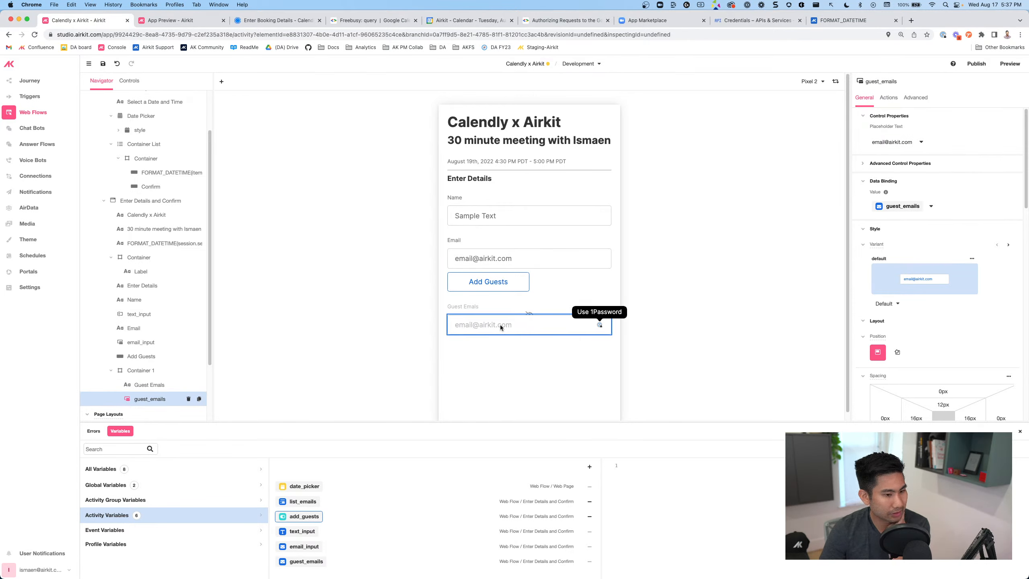
pyautogui.scroll(-3, 154, 371)
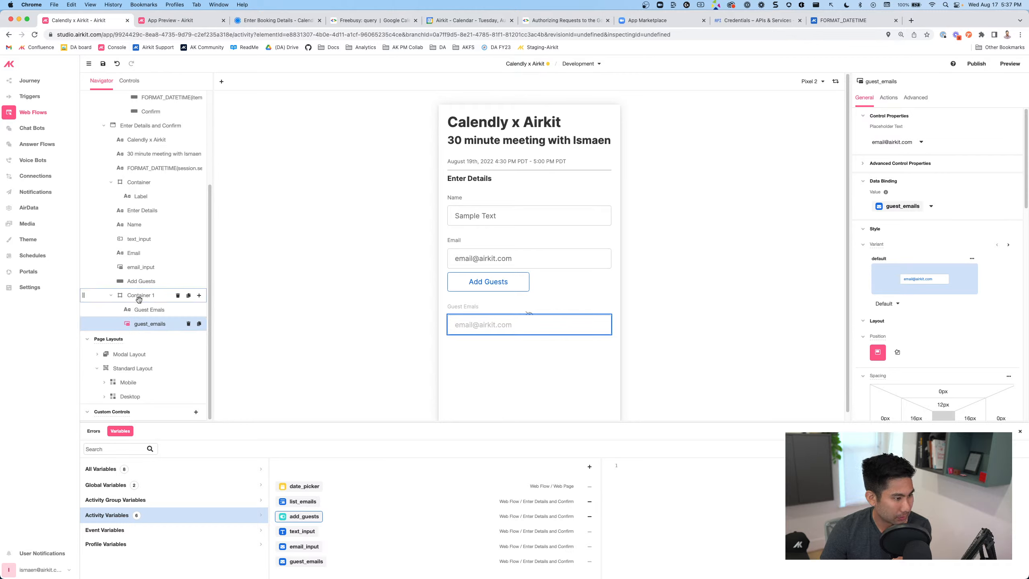
# Insert a Container List into Container 1, add an item Container inside it, and choose a Label
pyautogui.click(197, 296)
pyautogui.click(198, 295)
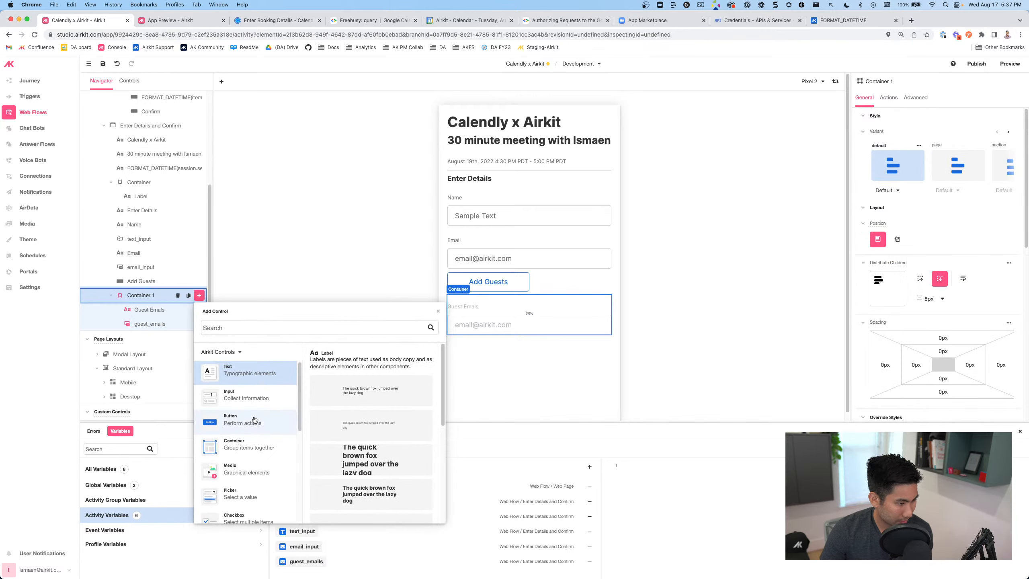
pyautogui.scroll(-5, 248, 497)
pyautogui.click(247, 499)
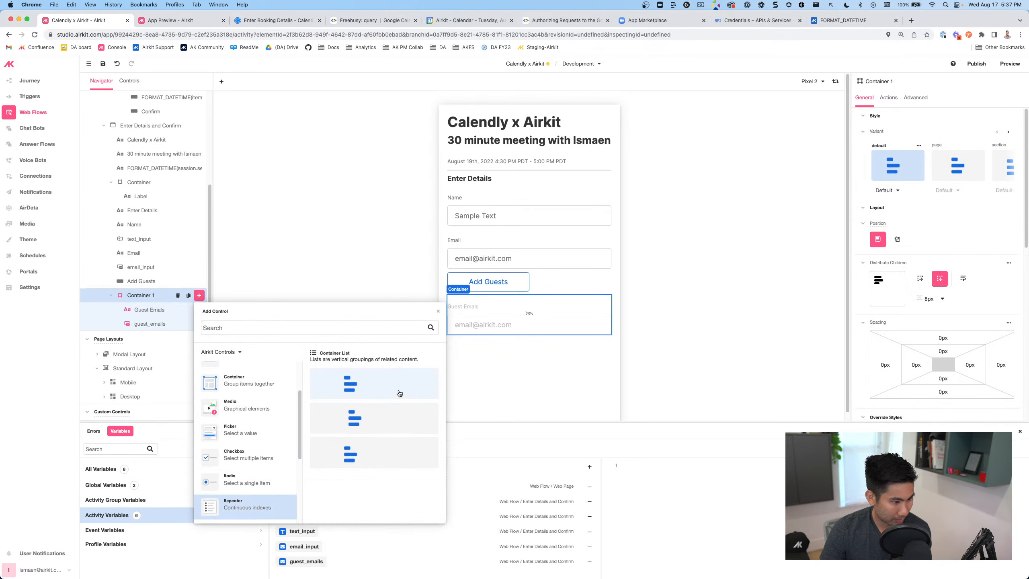
pyautogui.click(375, 384)
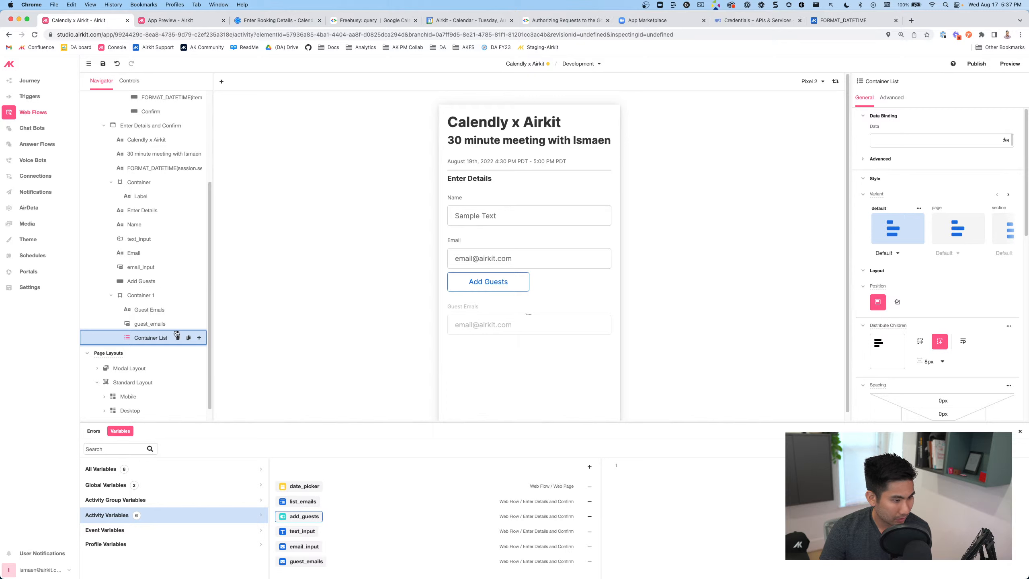
pyautogui.click(198, 337)
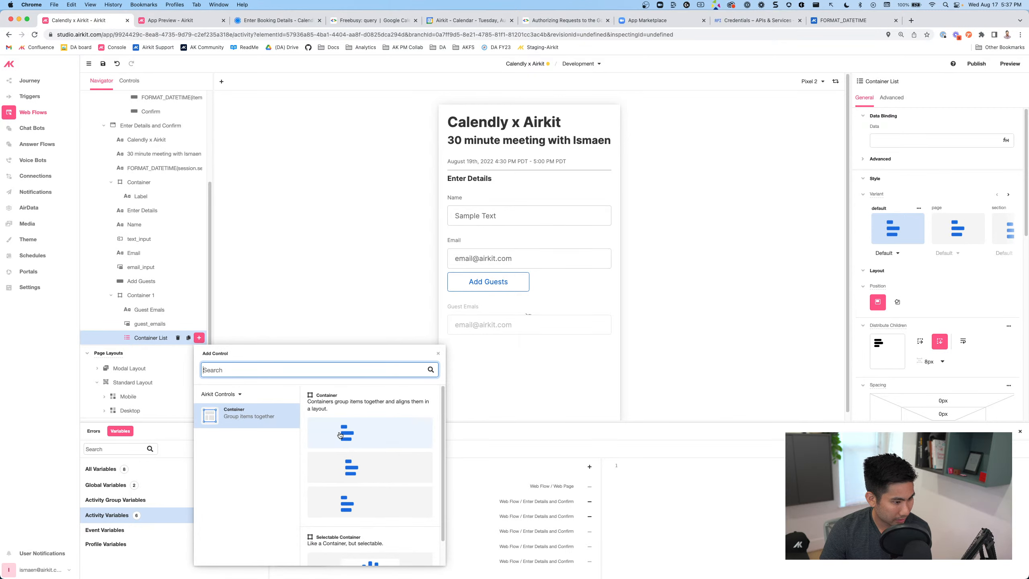
pyautogui.click(340, 434)
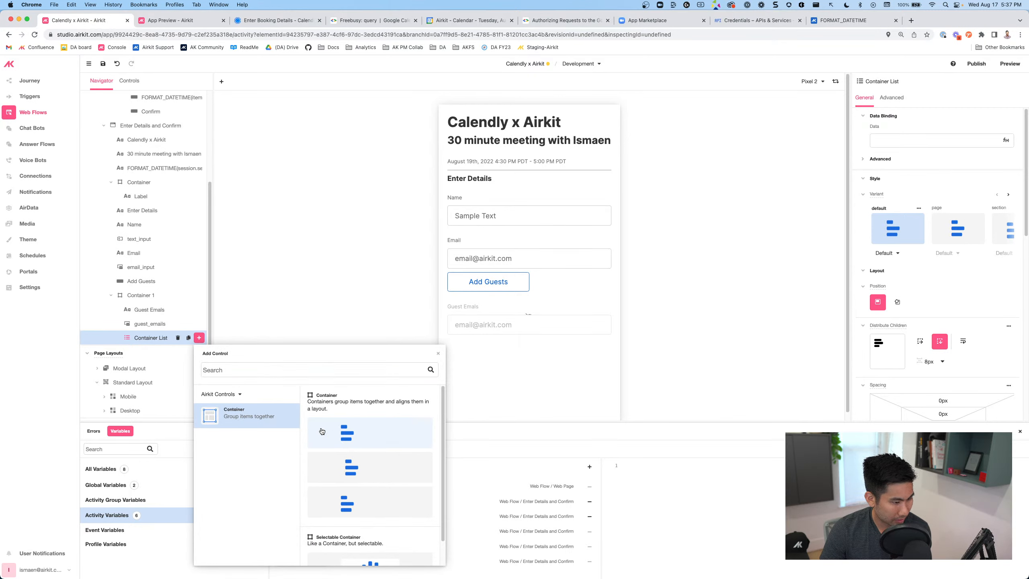
pyautogui.click(199, 352)
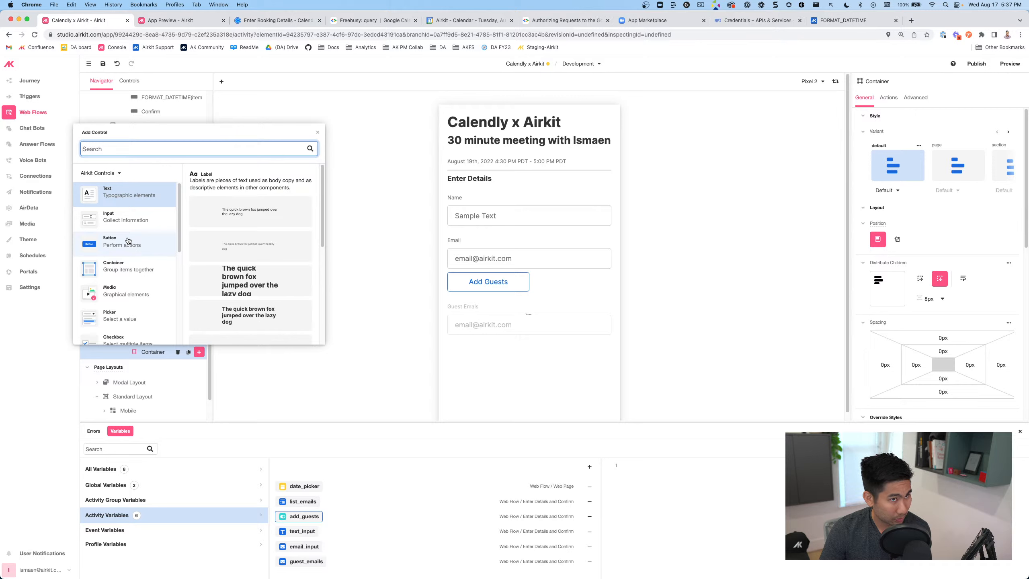
pyautogui.click(230, 215)
# Add an inputLabel-style Label to the item container with its Text set to item
pyautogui.click(220, 299)
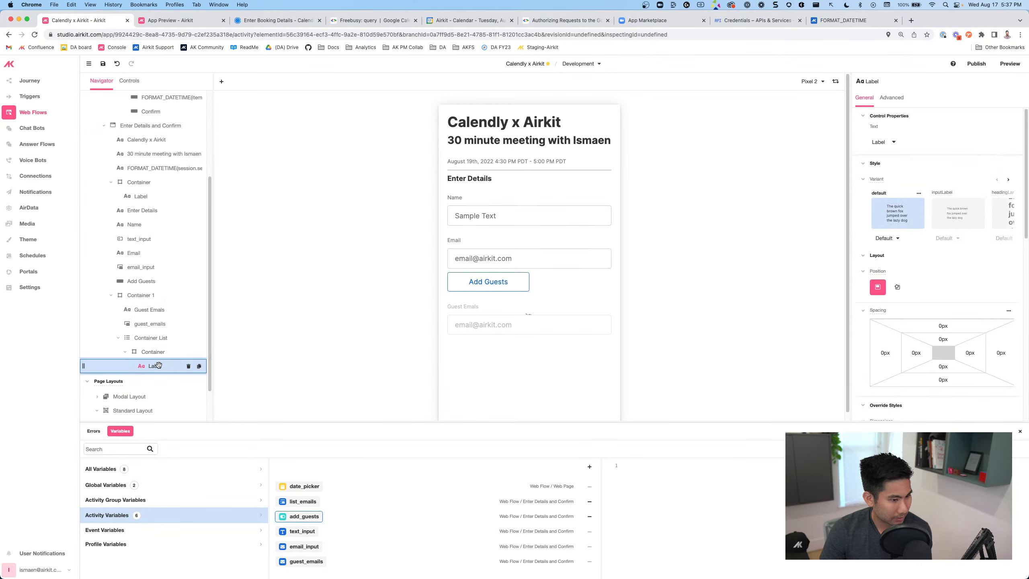
pyautogui.click(958, 222)
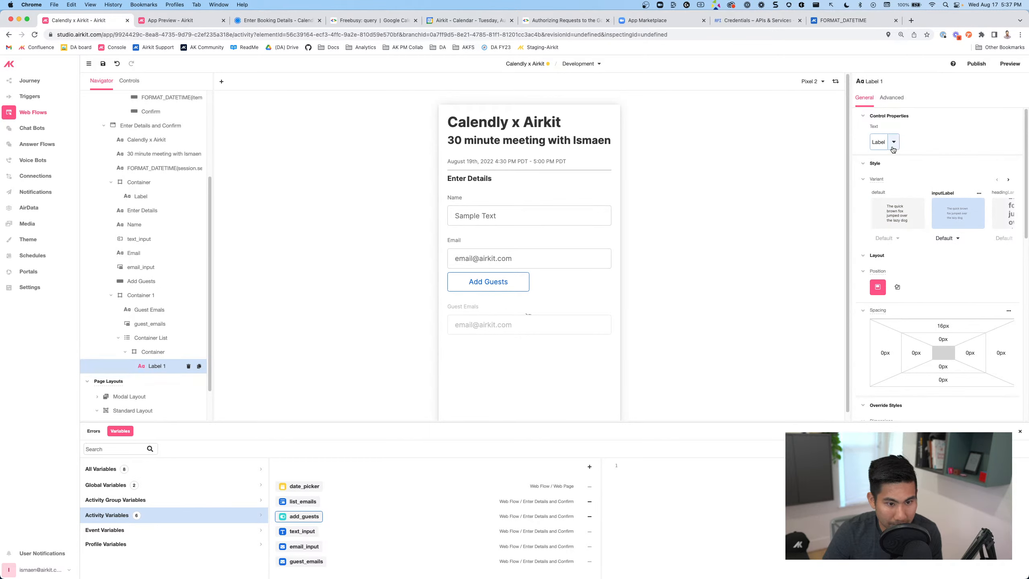
pyautogui.click(881, 142)
pyautogui.write('item')
# Bind the Container List's data to activity.list_emails
pyautogui.click(152, 337)
pyautogui.click(907, 139)
pyautogui.write('s')
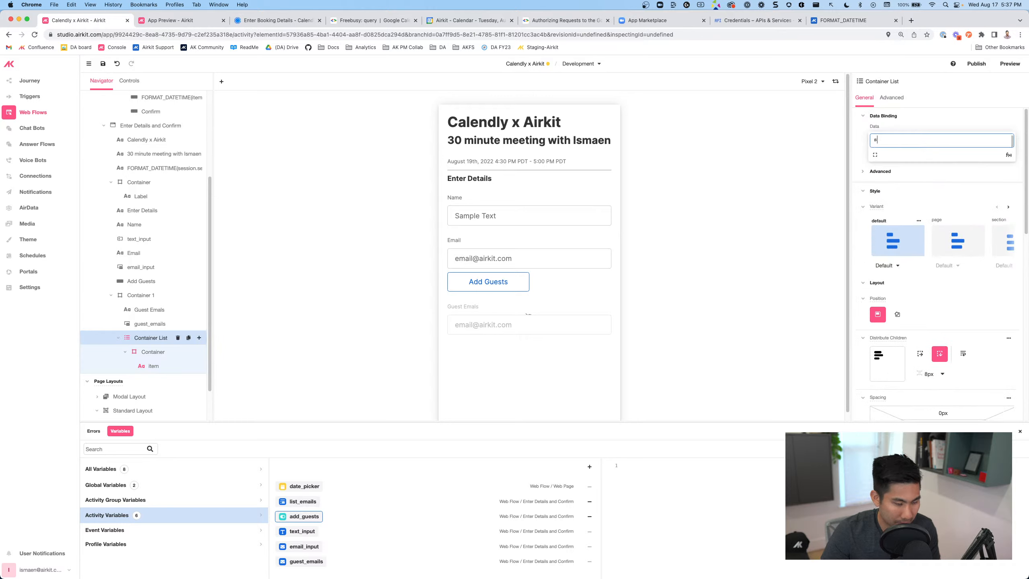
pyautogui.write('ession.list')
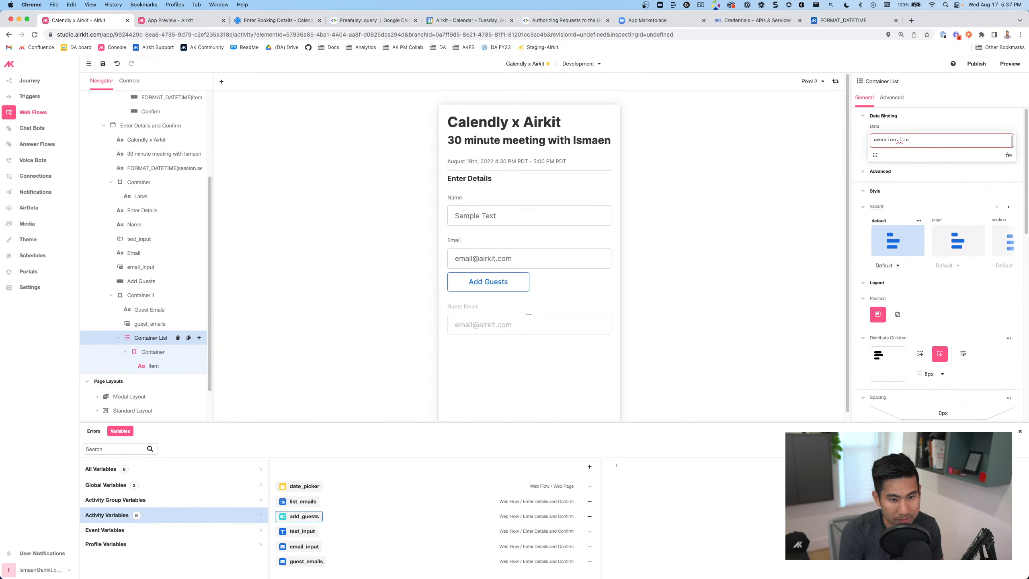
pyautogui.press('BackSpace')
pyautogui.press('BackSpace')
pyautogui.press('BackSpace')
pyautogui.press('BackSpace')
pyautogui.press('BackSpace')
pyautogui.press('BackSpace')
pyautogui.press('BackSpace')
pyautogui.press('BackSpace')
pyautogui.press('BackSpace')
pyautogui.press('BackSpace')
pyautogui.press('BackSpace')
pyautogui.press('BackSpace')
pyautogui.write('activity.list_emails')
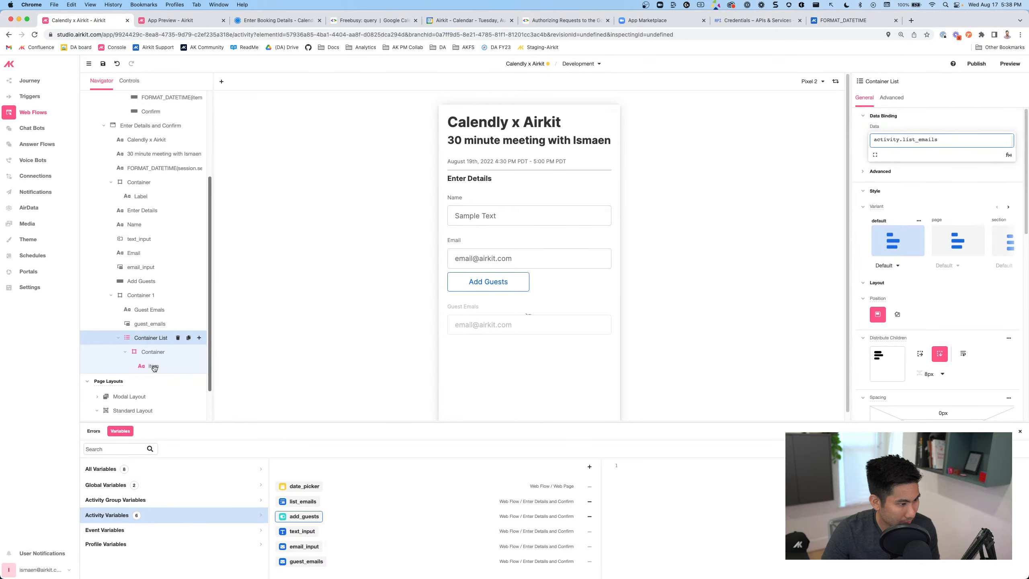
pyautogui.click(154, 352)
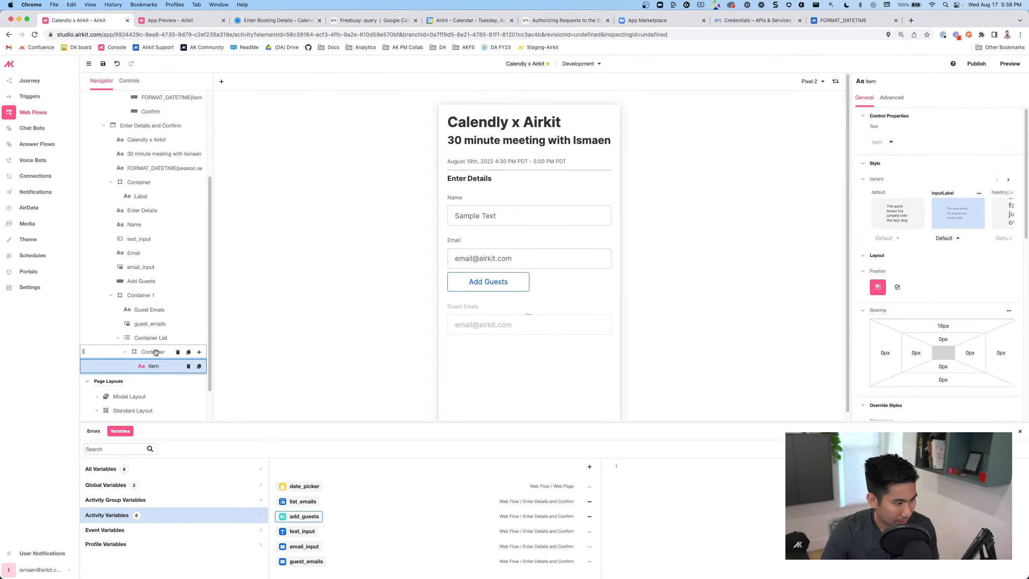
# Add a Button beside the item label and distribute the item container's children horizontally
pyautogui.click(199, 351)
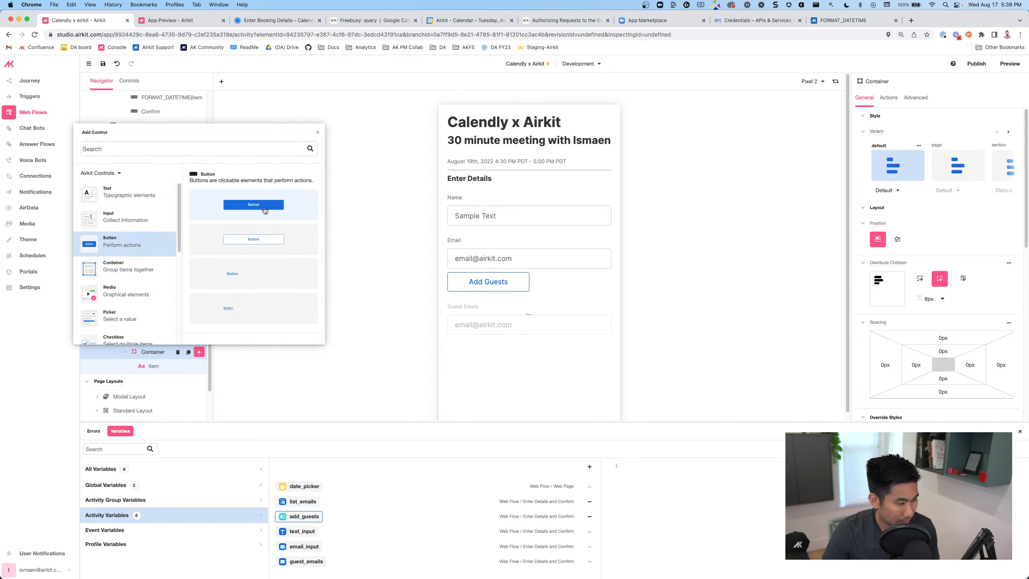
pyautogui.click(265, 210)
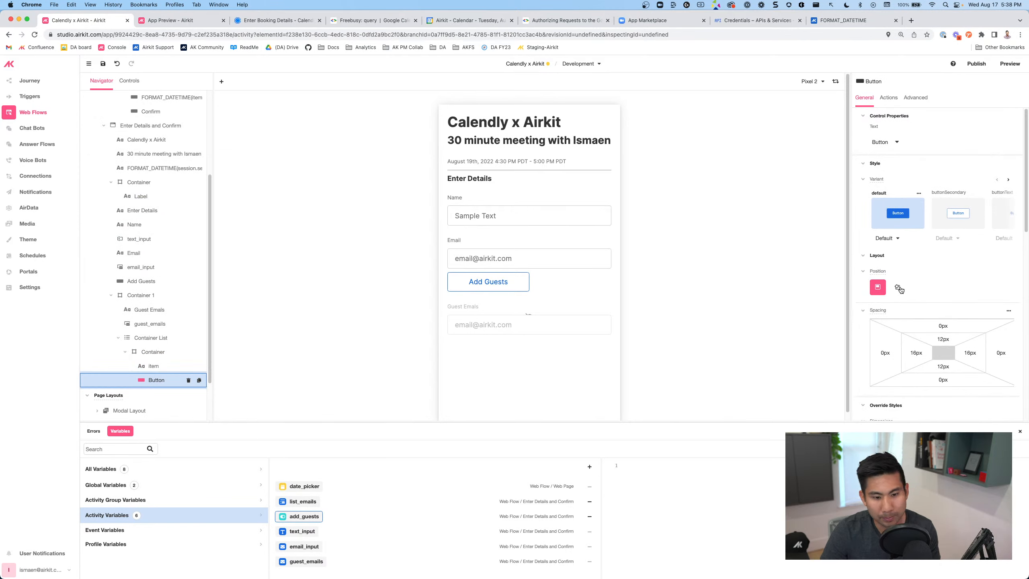
pyautogui.scroll(-5, 909, 280)
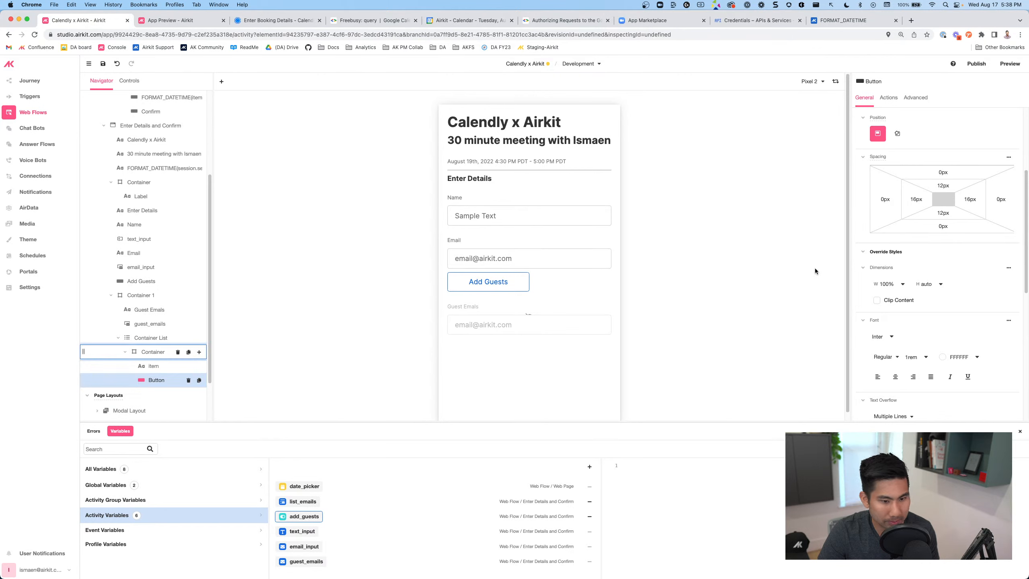
pyautogui.click(920, 173)
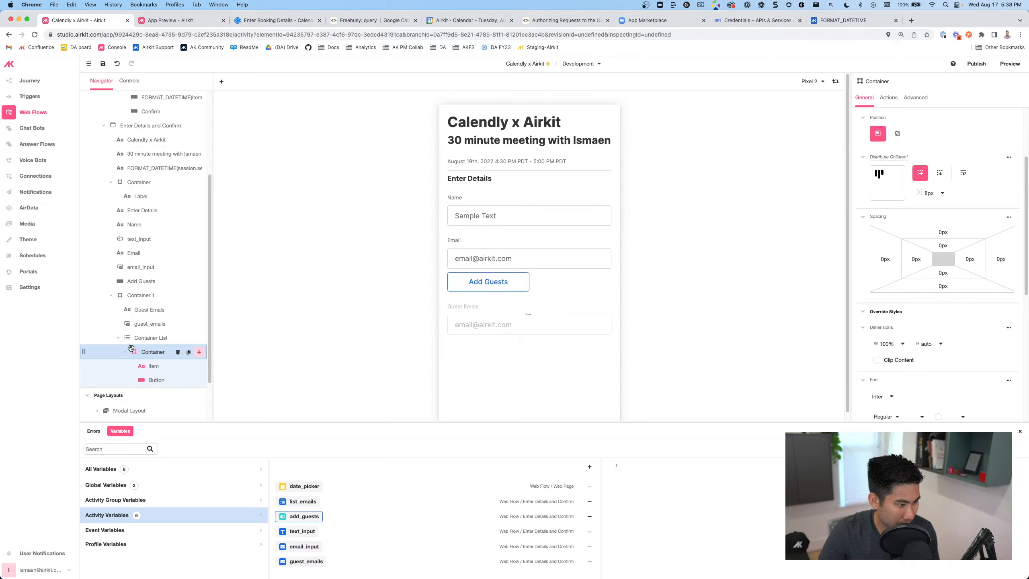
# Give list_emails a test value of three sample guest email strings, then view the Enter Details and Confirm page
pyautogui.click(301, 502)
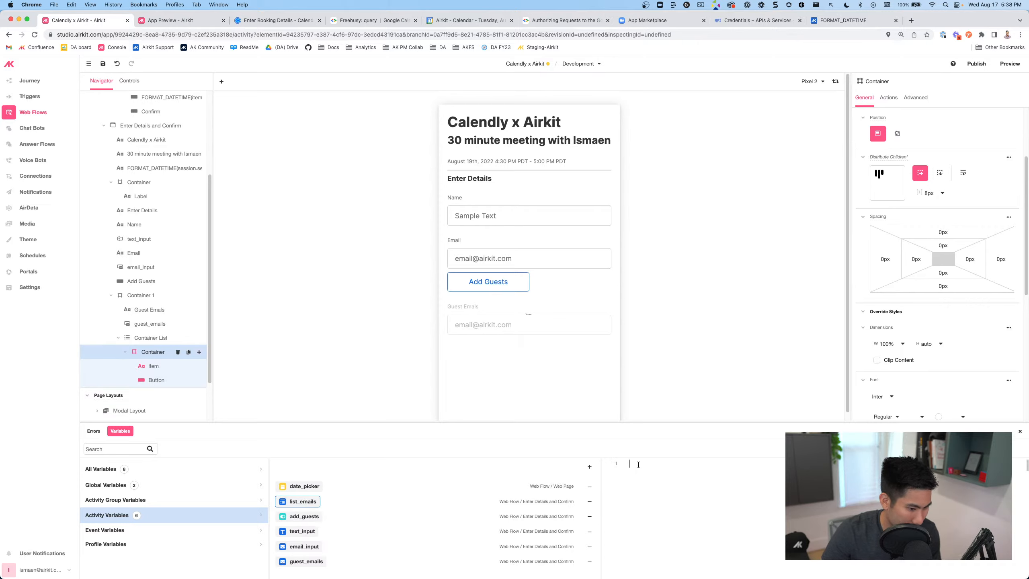
pyautogui.write('"')
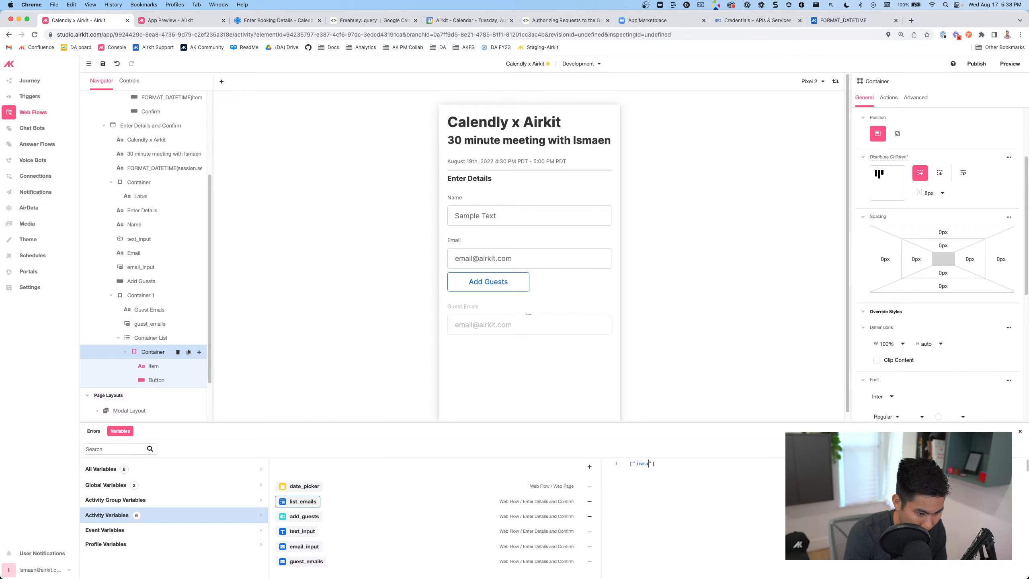
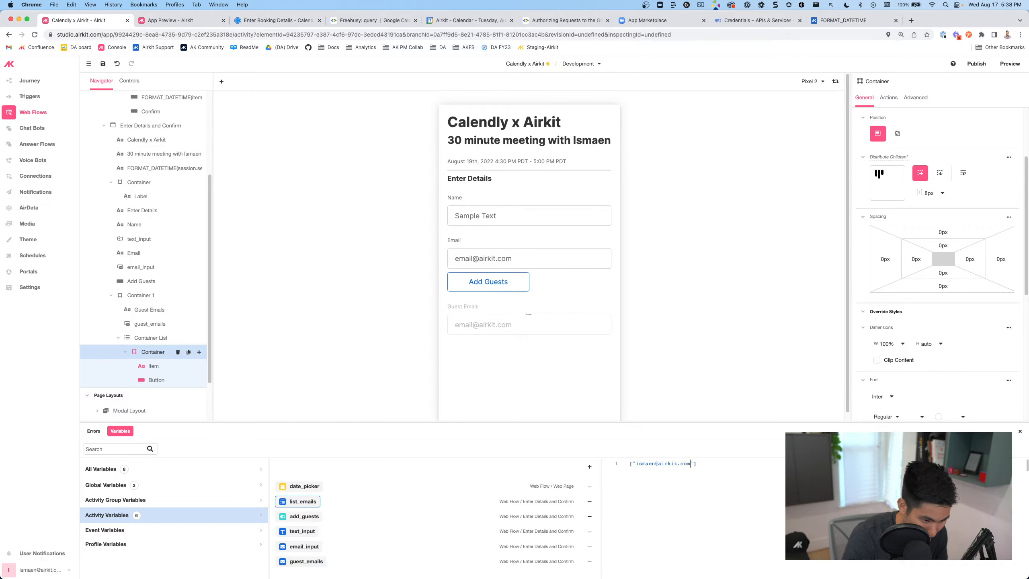
pyautogui.write('",')
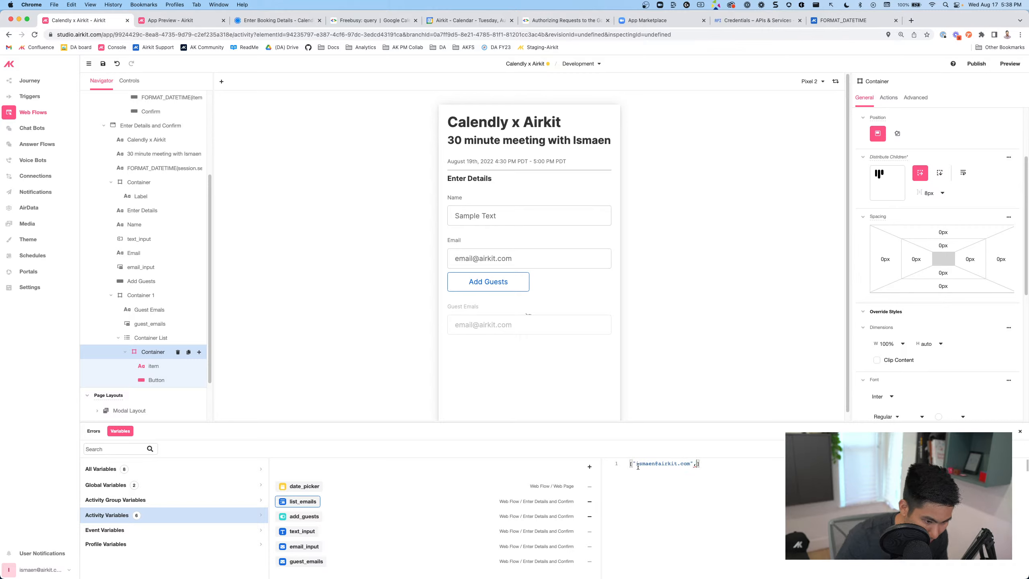
pyautogui.moveTo(654, 462); pyautogui.dragTo(685, 461)
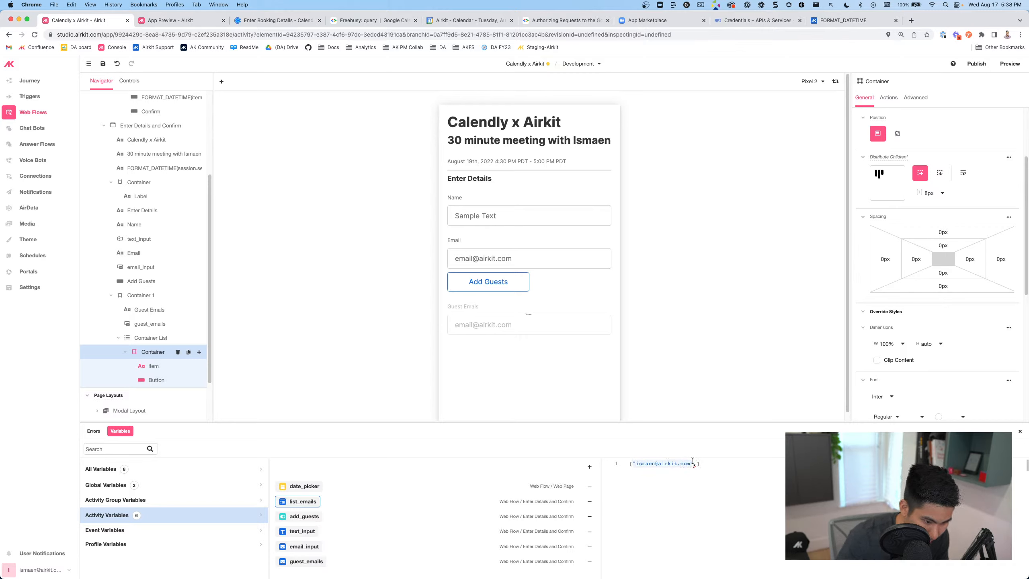
pyautogui.click(696, 463)
pyautogui.press('super+v')
pyautogui.press('super+v')
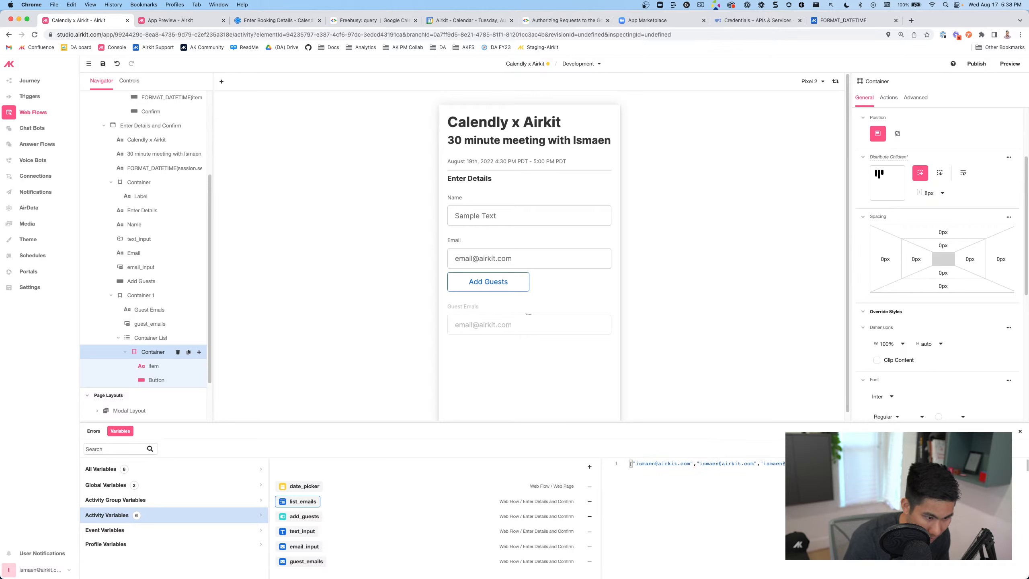
pyautogui.click(653, 372)
pyautogui.scroll(-1, 589, 367)
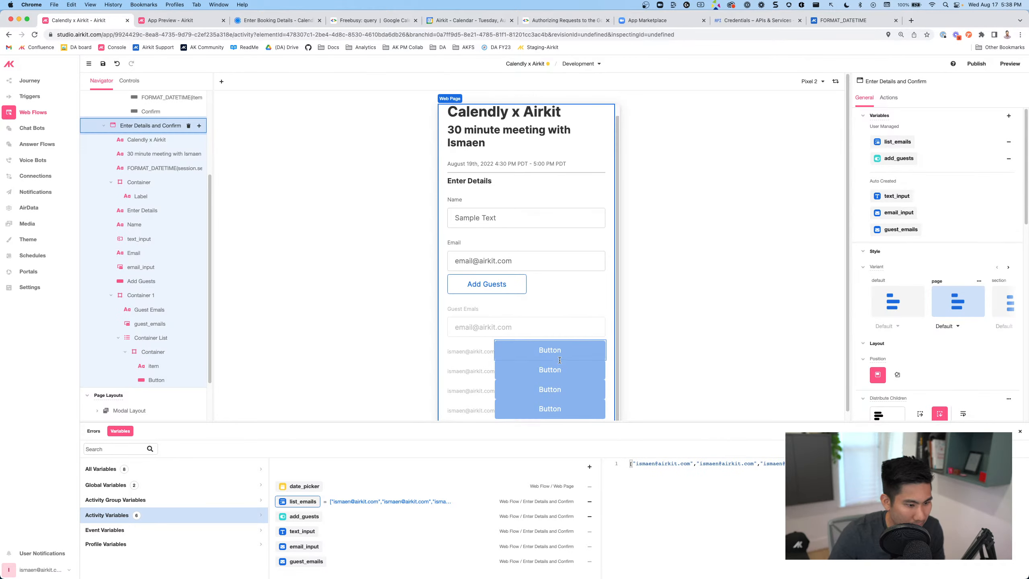
# Relabel the email row's remove button from Button to X
pyautogui.click(536, 354)
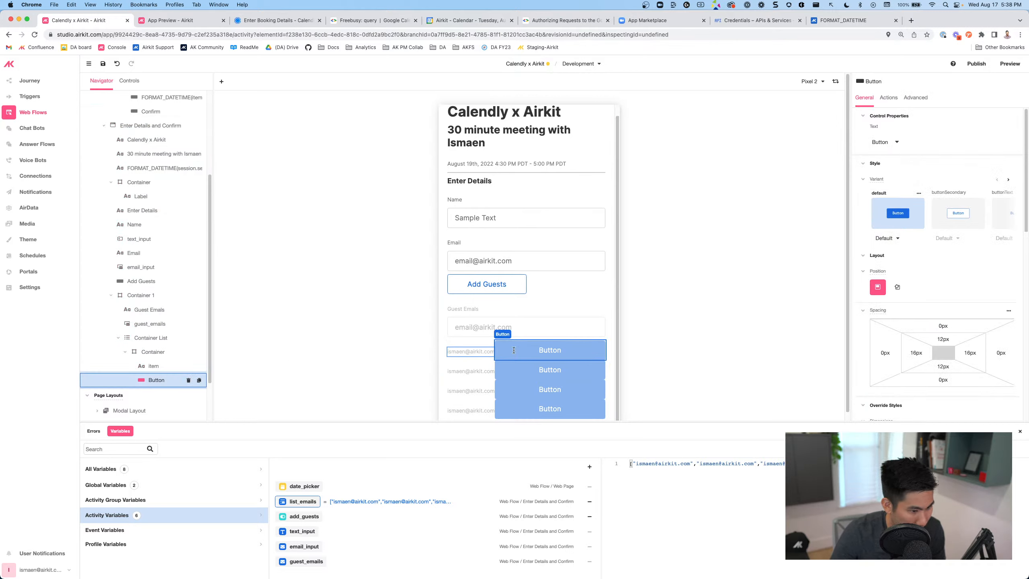
pyautogui.doubleClick(550, 350)
pyautogui.write('x')
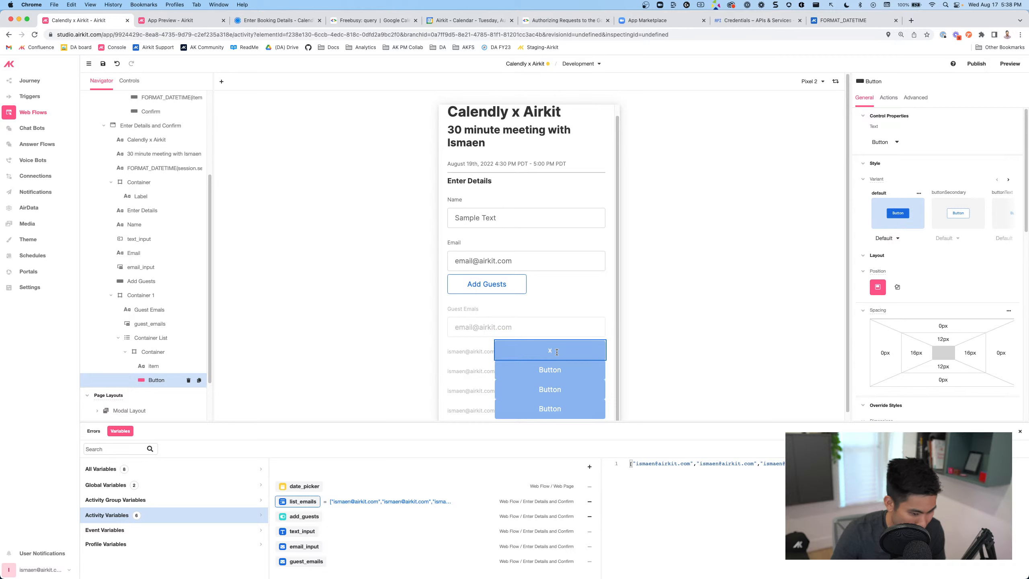
pyautogui.press('BackSpace')
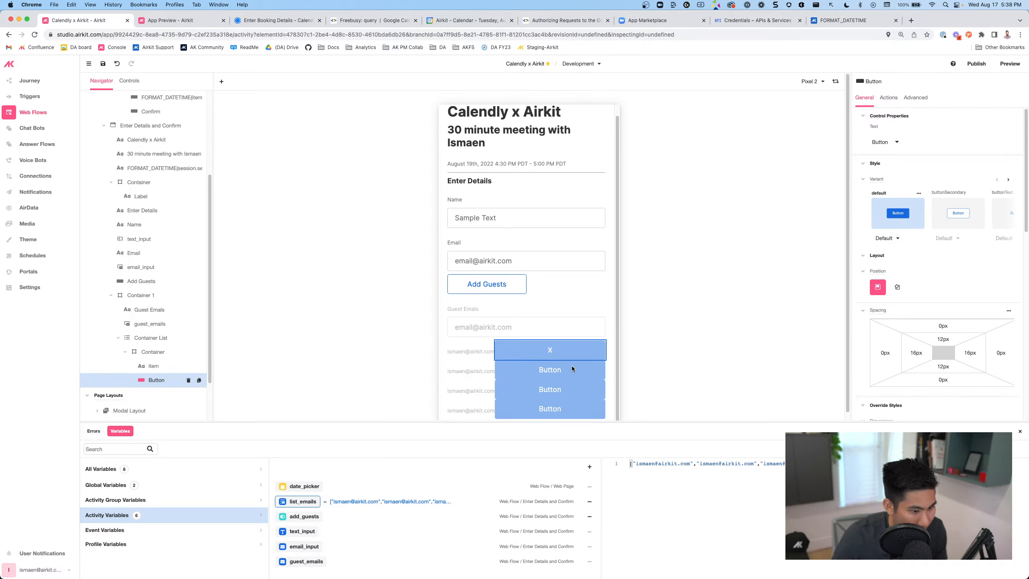
pyautogui.click(670, 365)
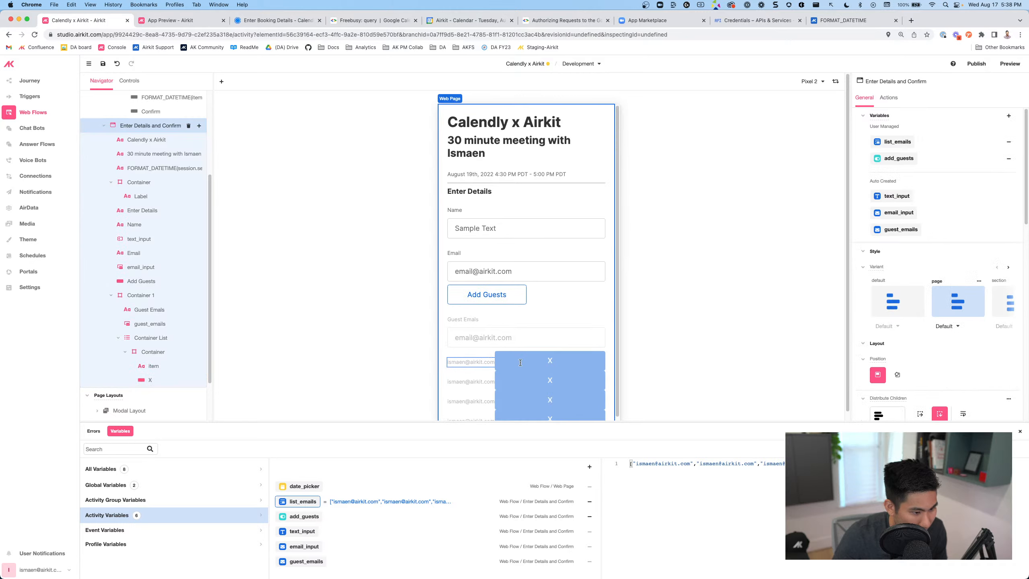
pyautogui.click(478, 360)
pyautogui.click(526, 363)
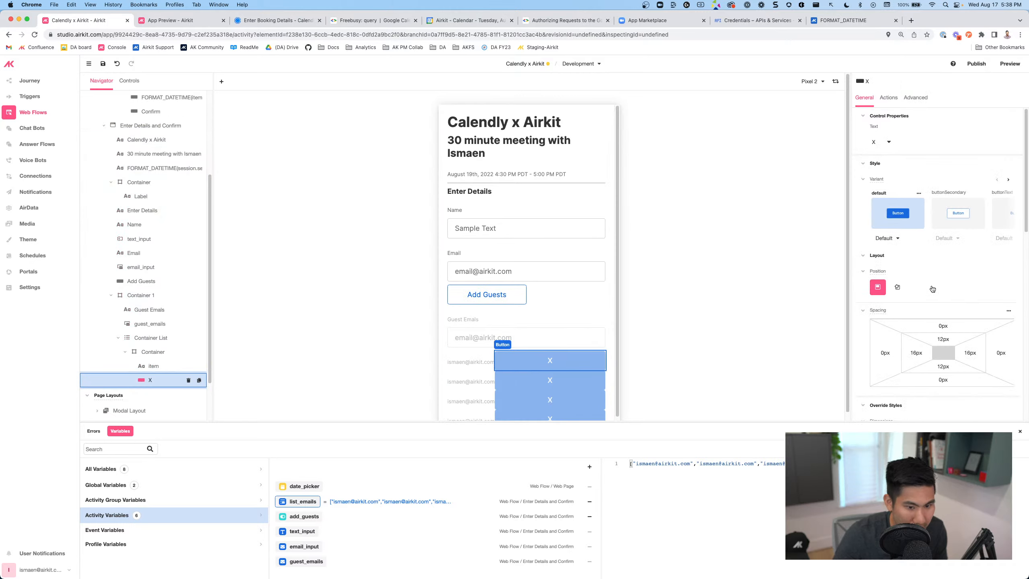
pyautogui.click(152, 366)
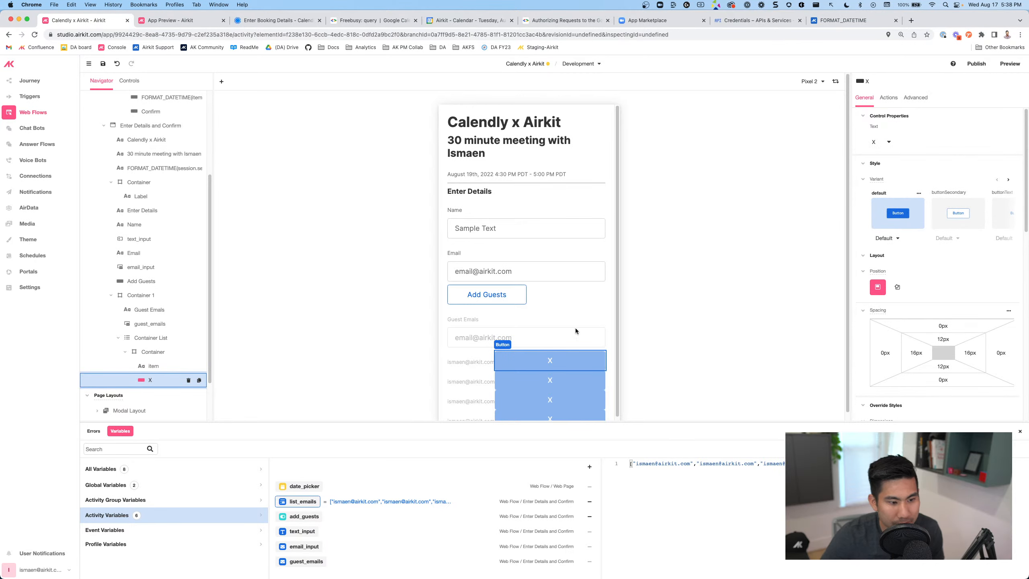
pyautogui.scroll(-1, 500, 331)
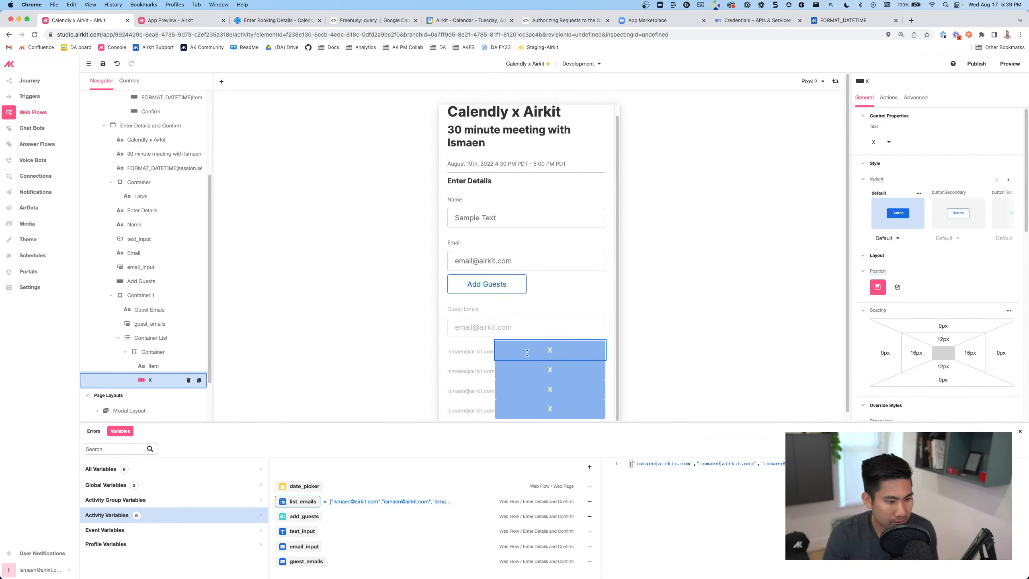
# Set the X button's width to Fit Content after trying 30 and Fill
pyautogui.scroll(-5, 897, 243)
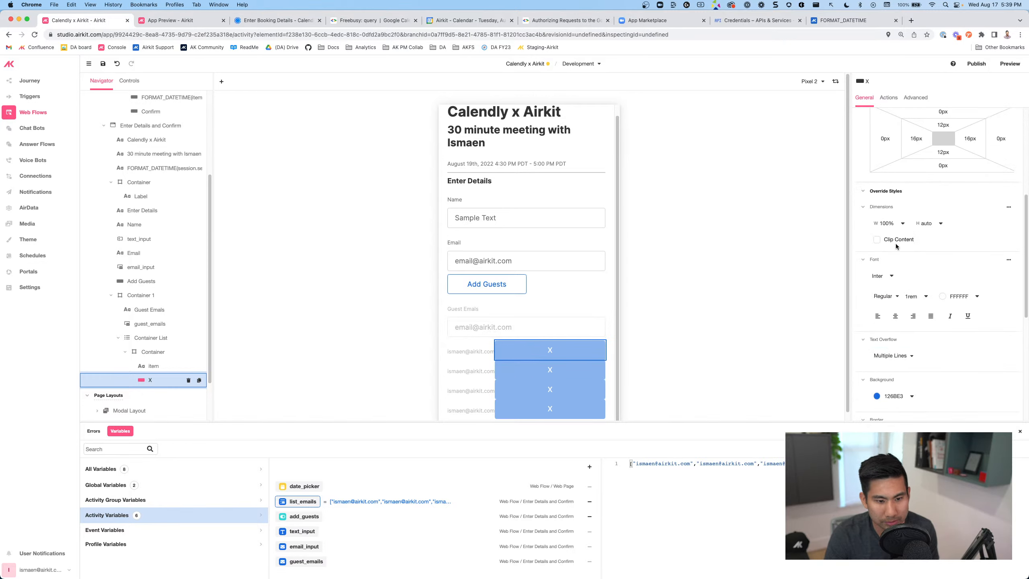
pyautogui.doubleClick(884, 223)
pyautogui.write('30')
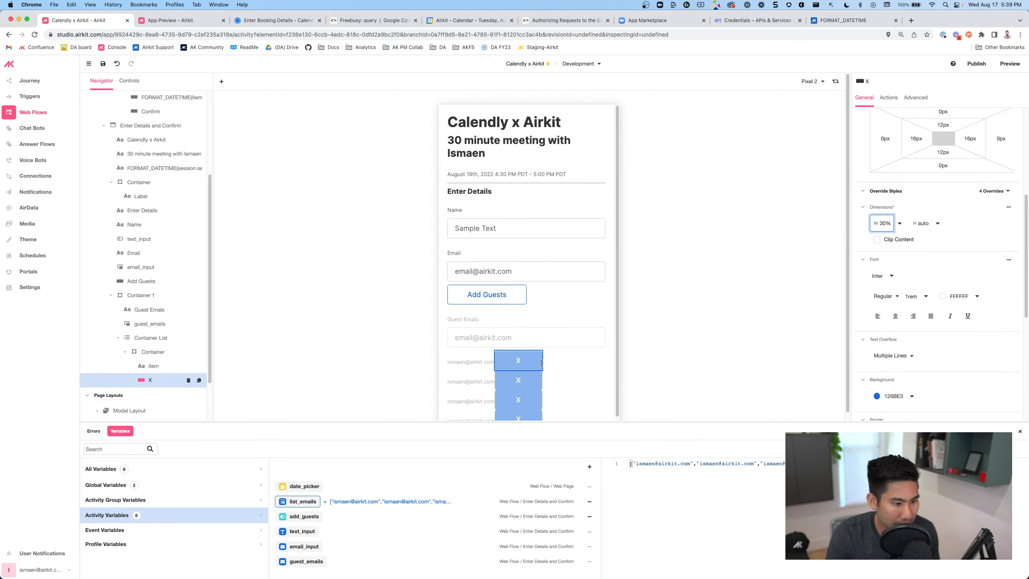
pyautogui.click(899, 224)
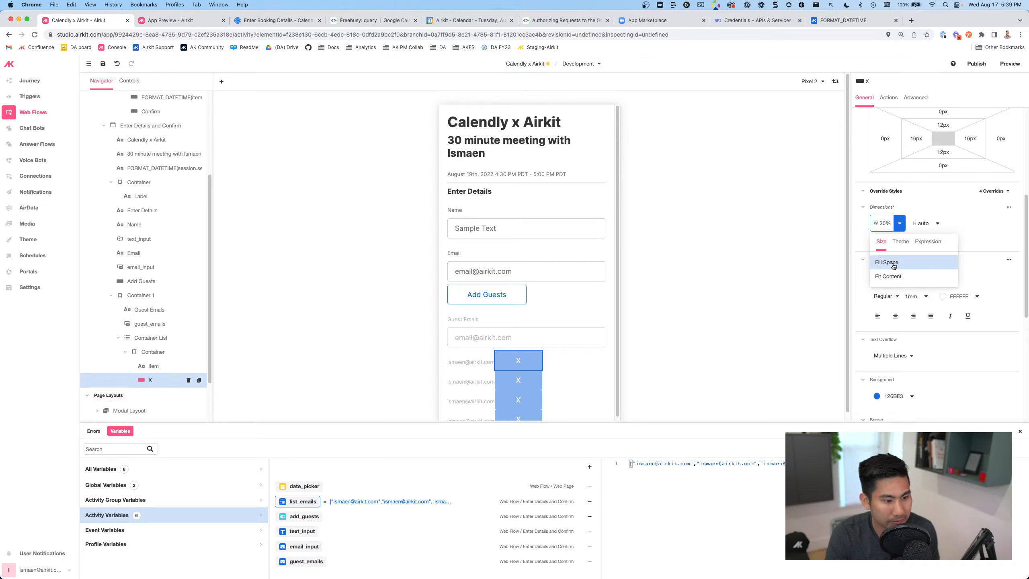
pyautogui.click(893, 266)
pyautogui.click(903, 224)
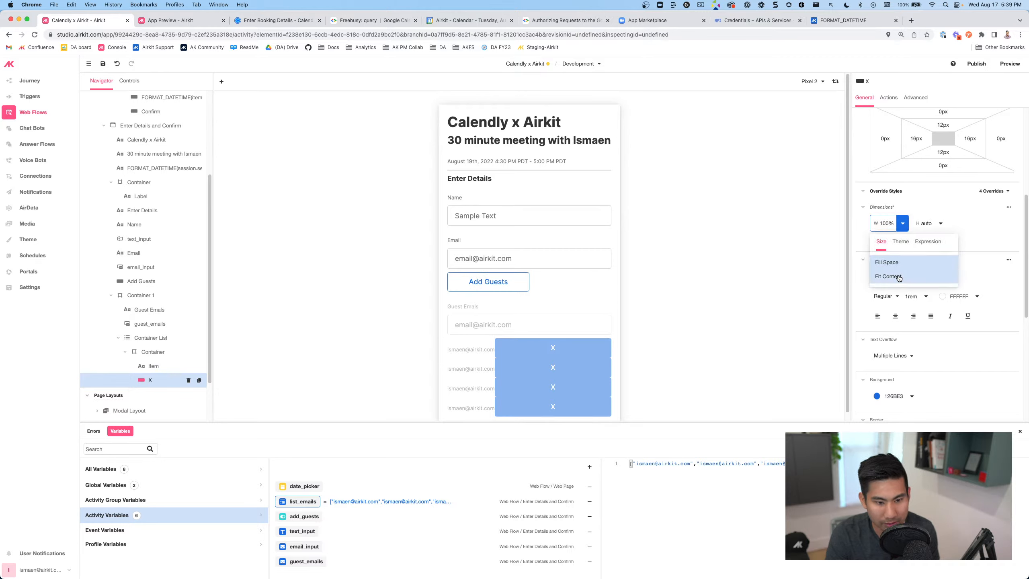
pyautogui.click(882, 296)
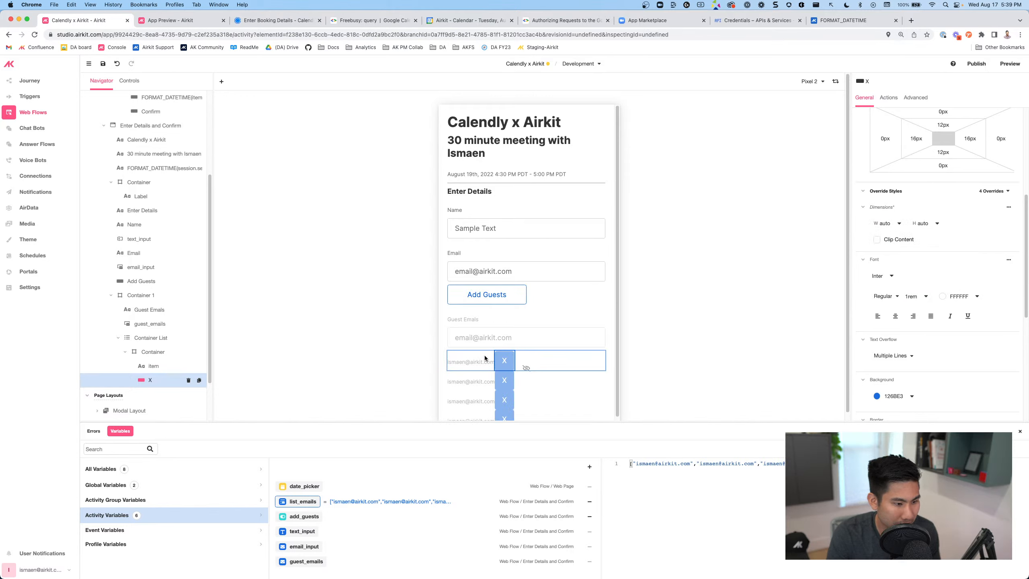
# Set the X button's height with an expression of "15px"
pyautogui.click(935, 223)
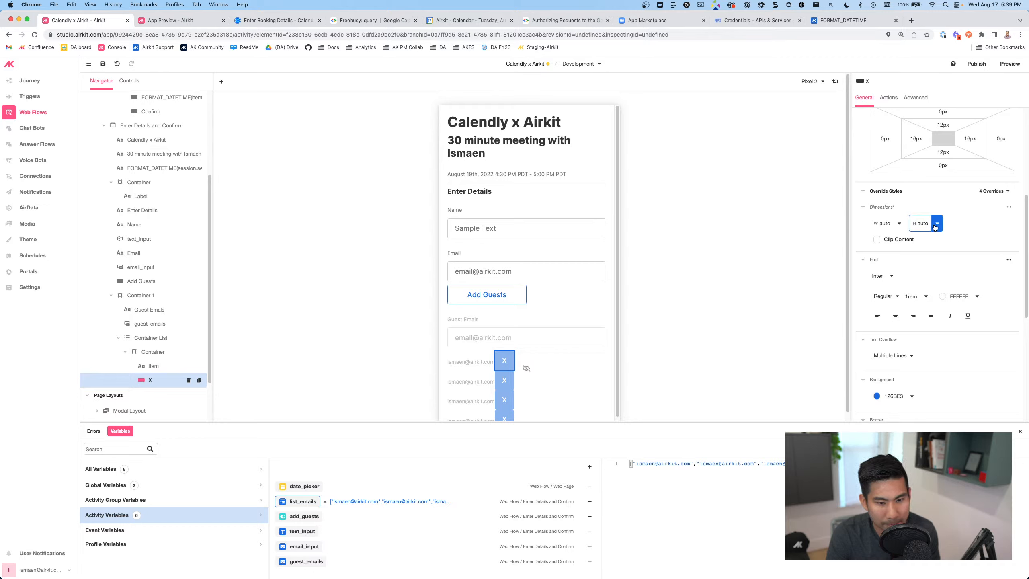
pyautogui.click(959, 246)
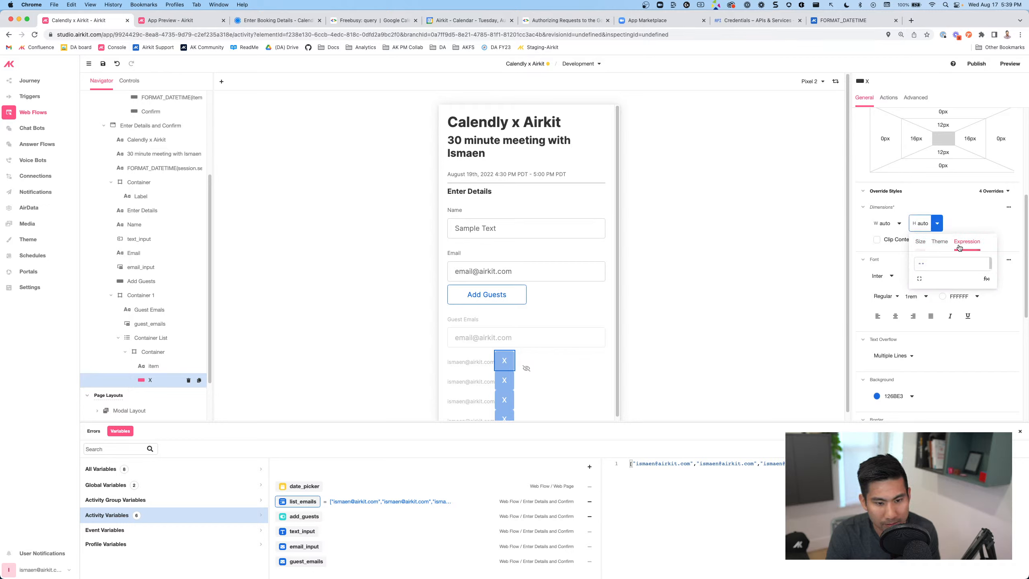
pyautogui.click(920, 264)
pyautogui.write('"15')
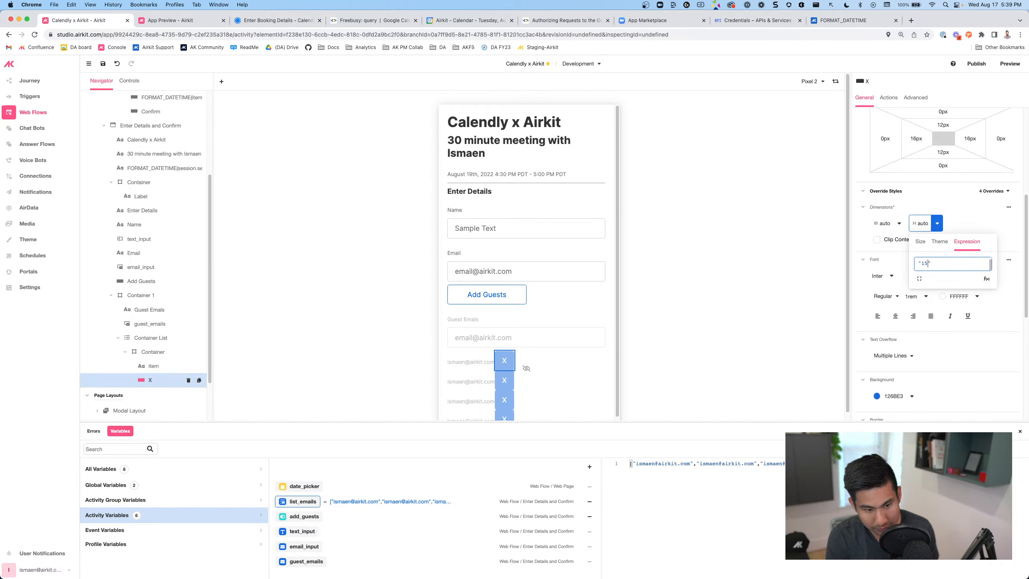
pyautogui.write('[x')
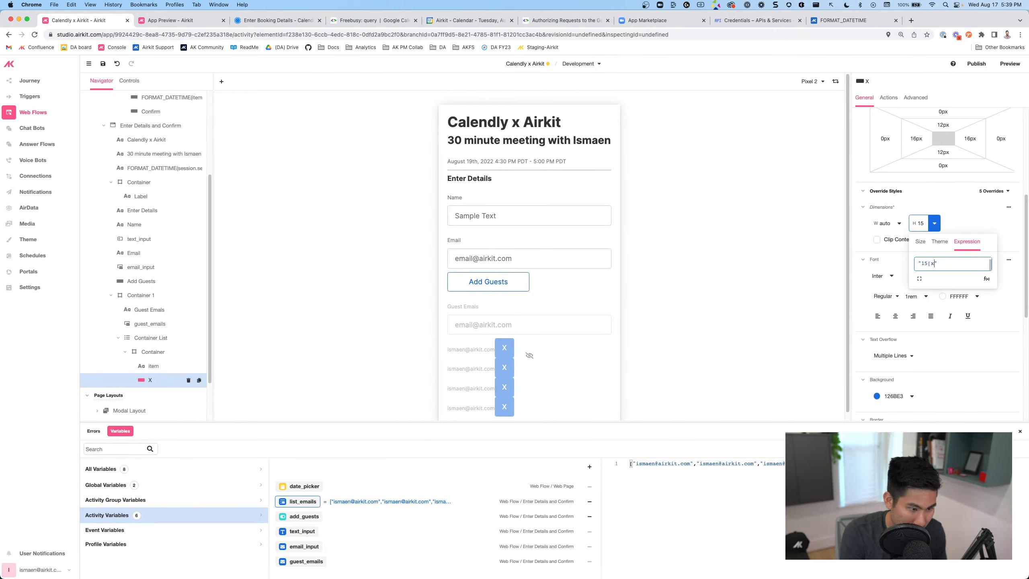
pyautogui.press('BackSpace')
pyautogui.press('BackSpace')
pyautogui.write('px')
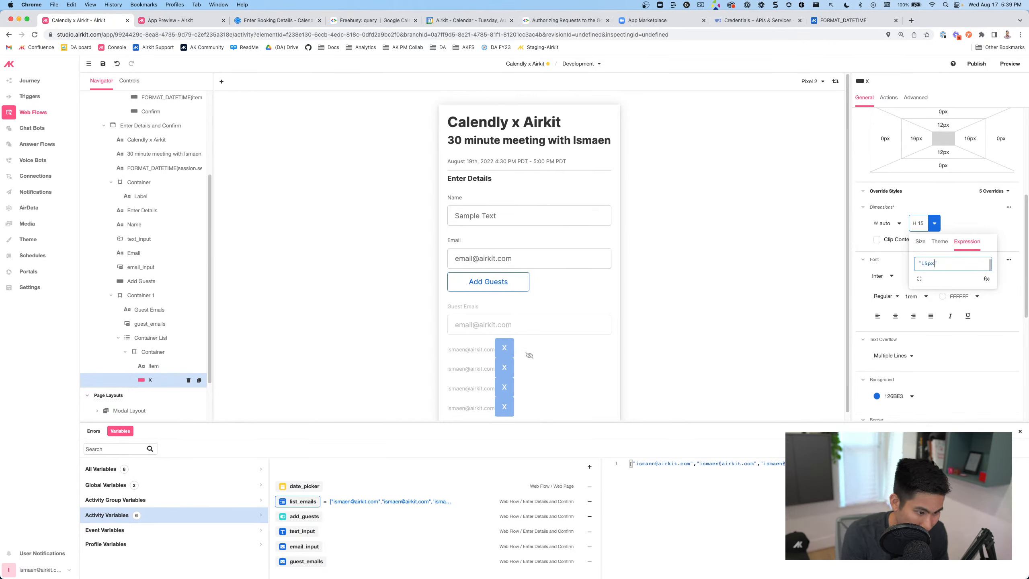
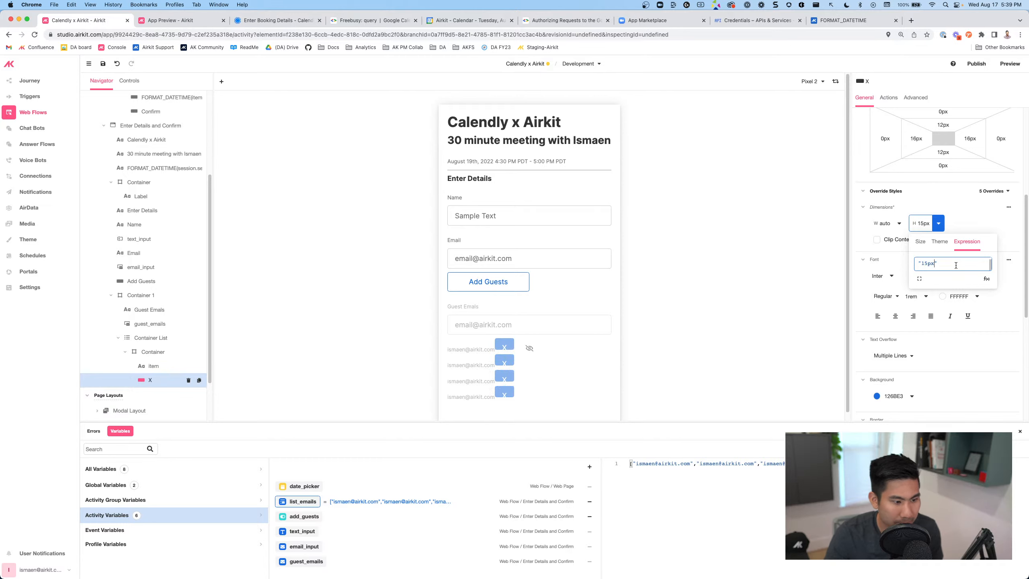
# Set the X button's left, bottom, right and top padding to 0px
pyautogui.click(914, 140)
pyautogui.moveTo(916, 140); pyautogui.dragTo(911, 140)
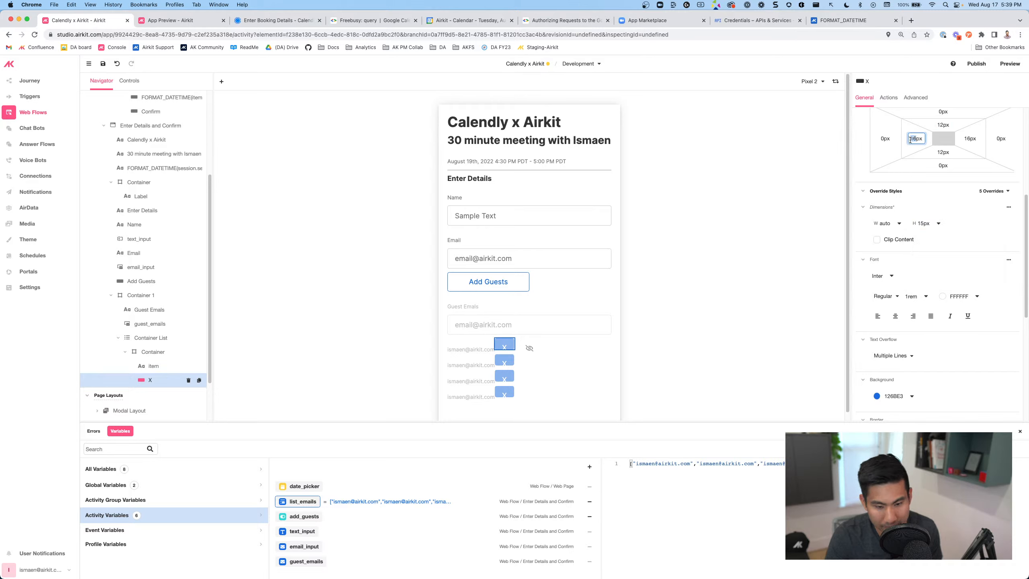
pyautogui.write('0')
pyautogui.click(937, 152)
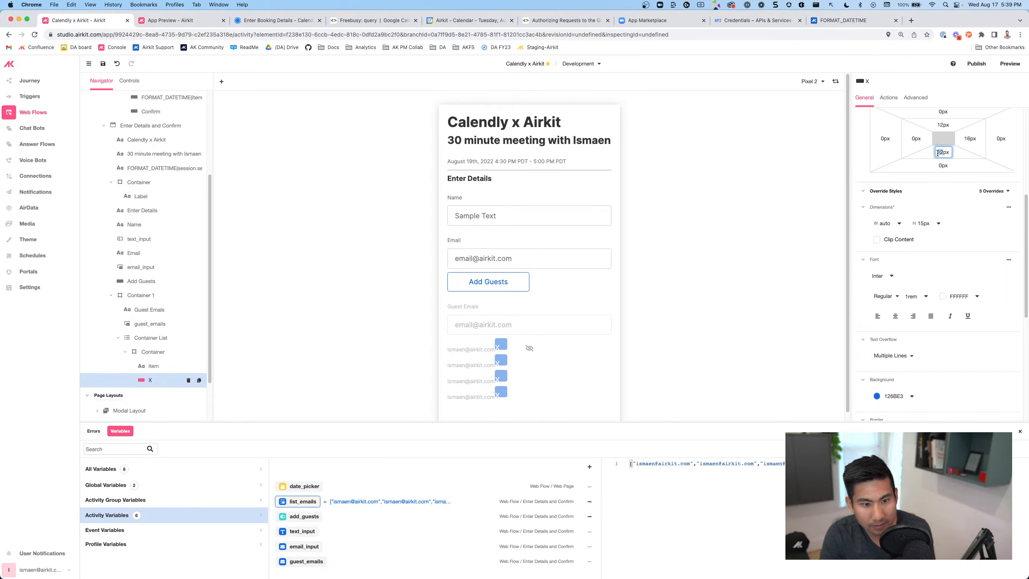
pyautogui.write('0')
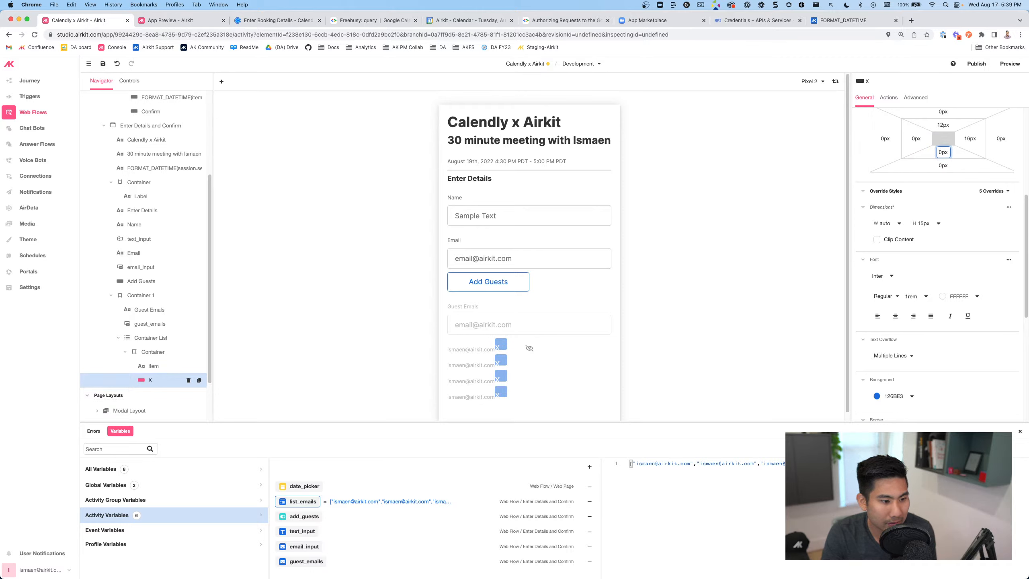
pyautogui.click(969, 138)
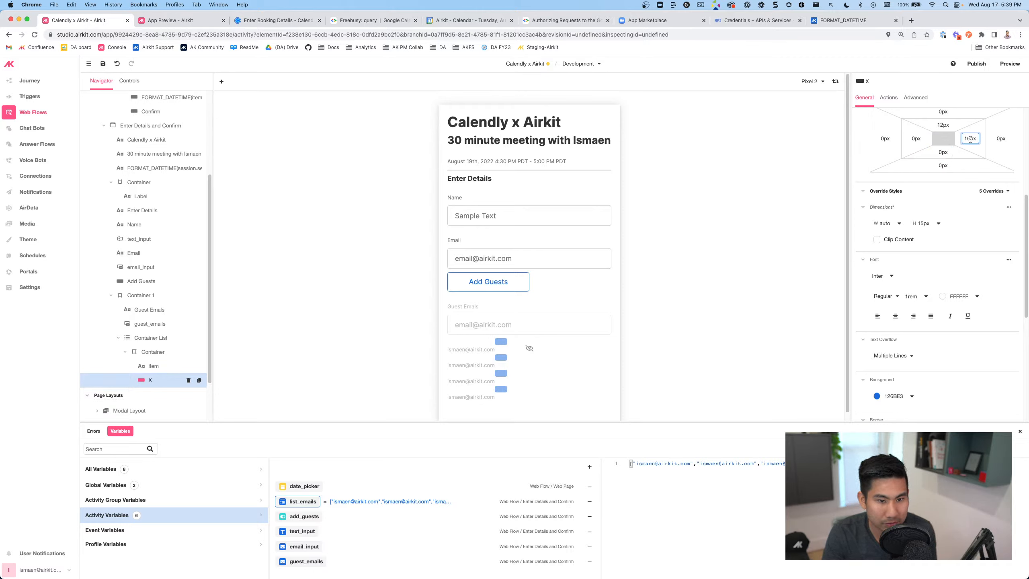
pyautogui.write('0')
pyautogui.click(936, 124)
pyautogui.write('0')
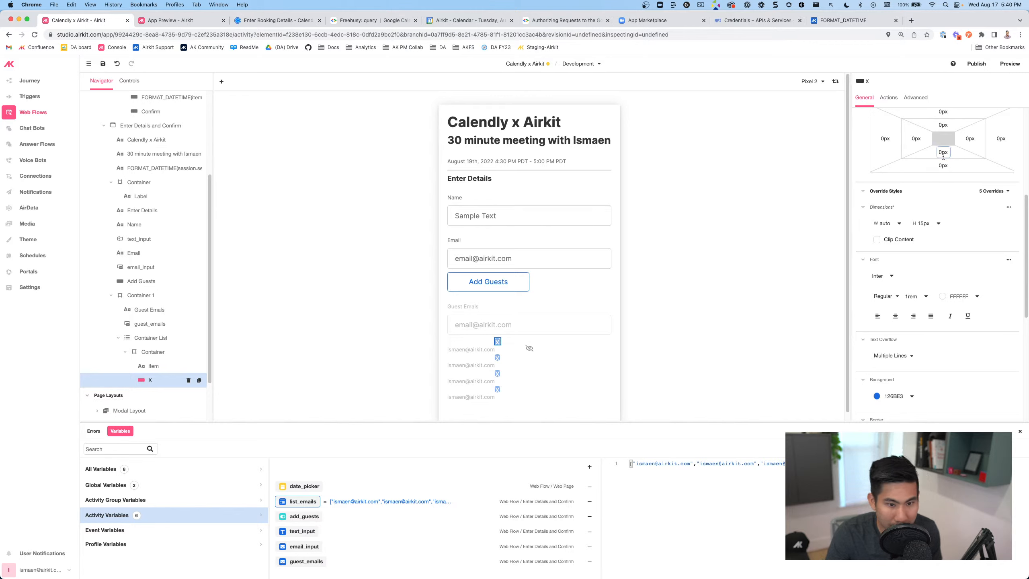
# Change the remove button's label to lowercase x
pyautogui.scroll(2, 944, 173)
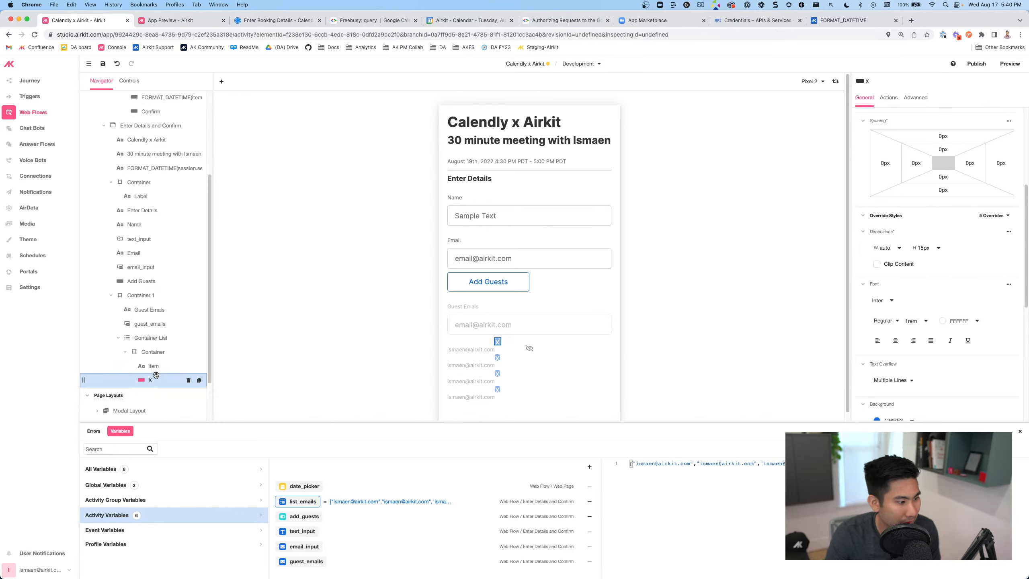
pyautogui.scroll(10, 939, 179)
pyautogui.click(876, 141)
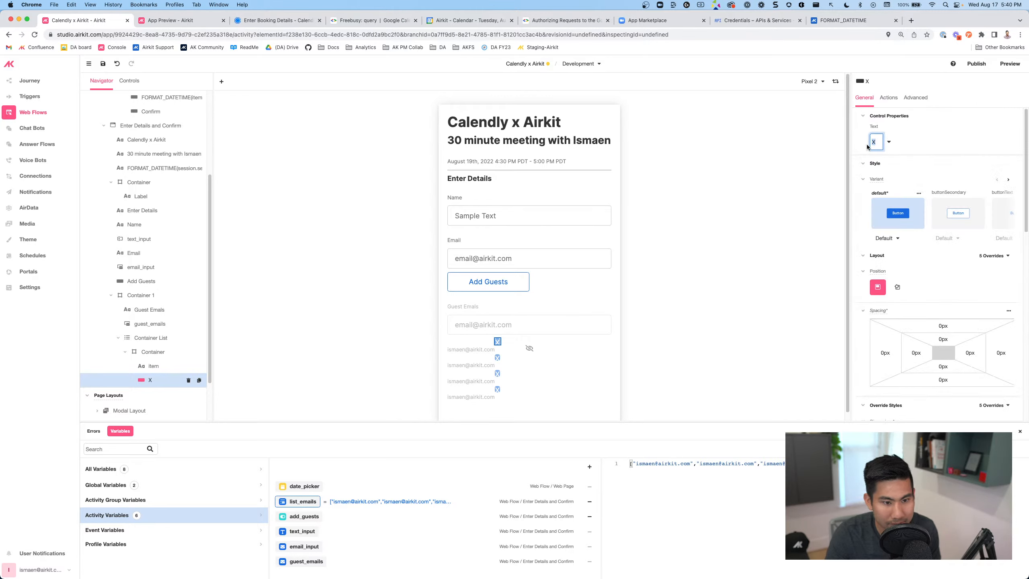
pyautogui.write('x')
pyautogui.press('Return')
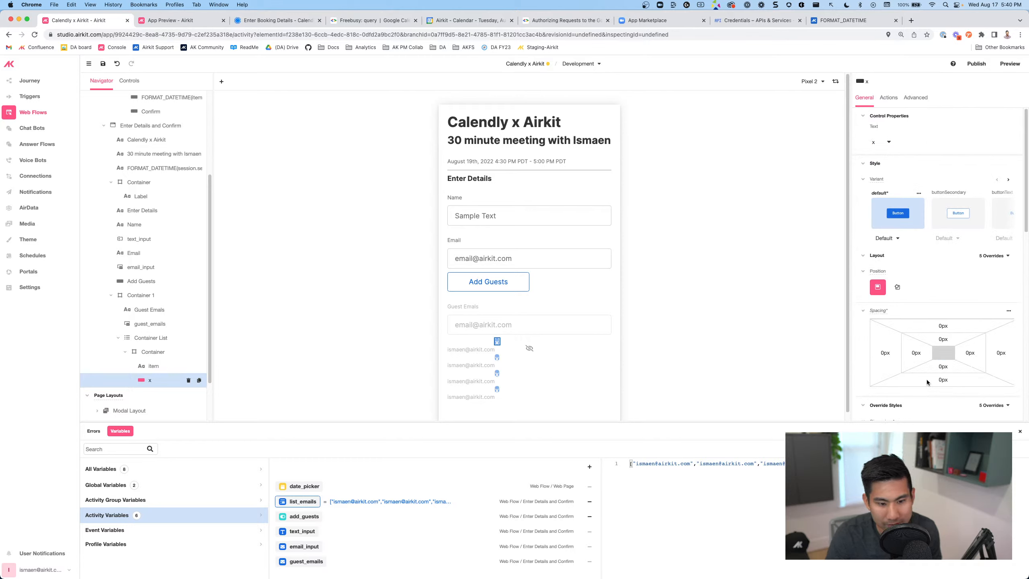
# Set the button's bottom padding to 20px after trying 5px and 15px
pyautogui.click(941, 368)
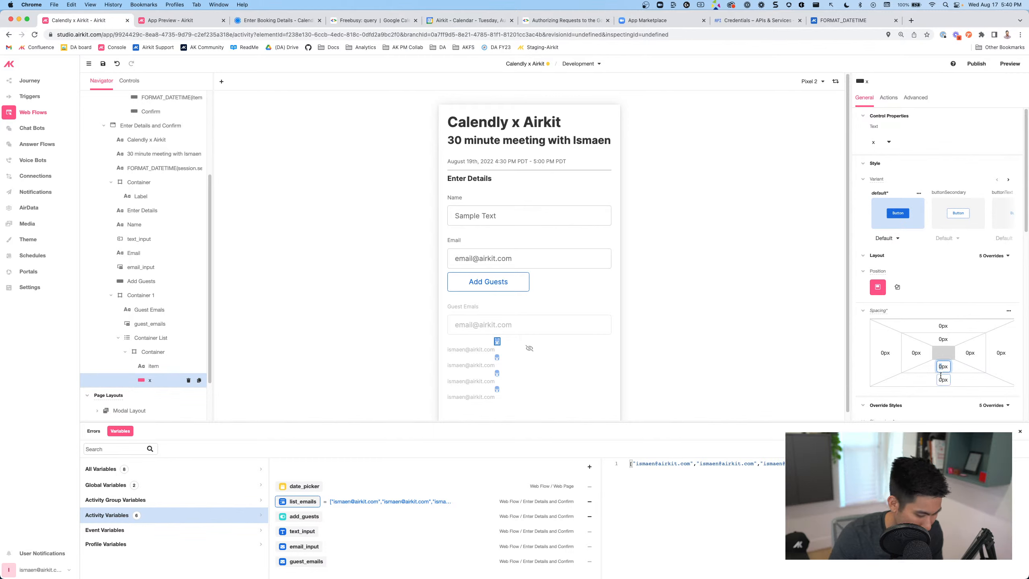
pyautogui.write('5')
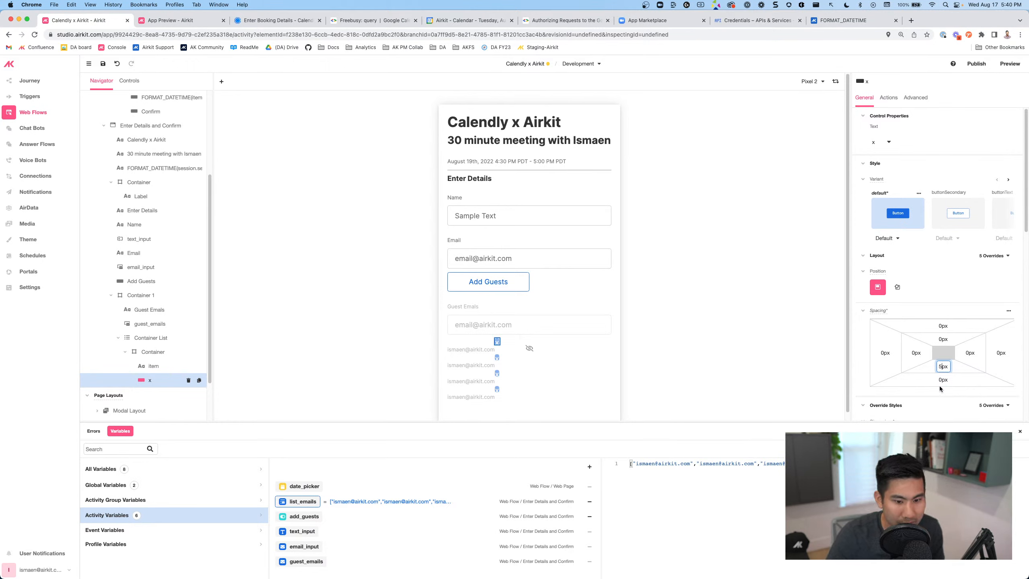
pyautogui.click(940, 367)
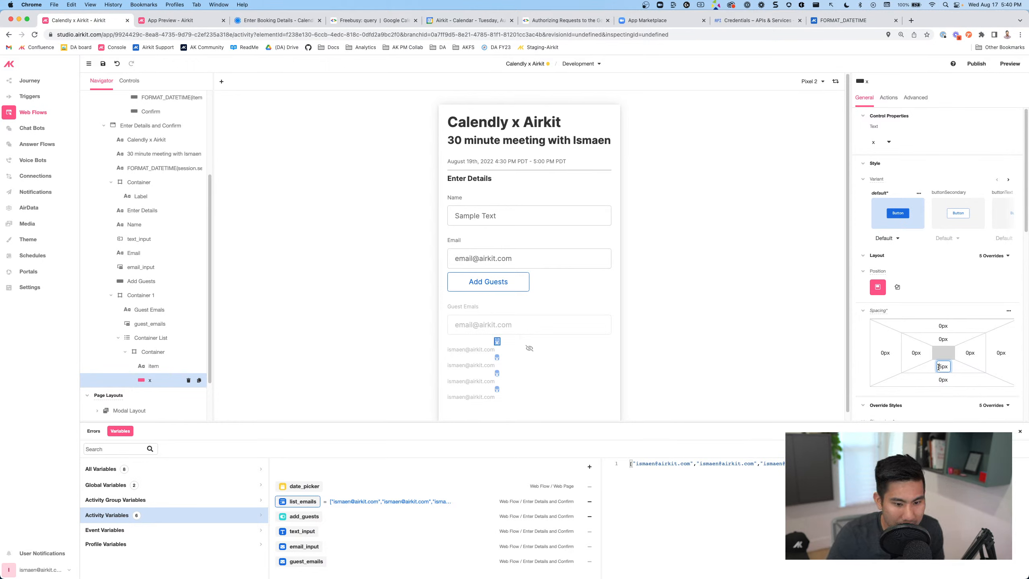
pyautogui.write('1')
pyautogui.click(988, 394)
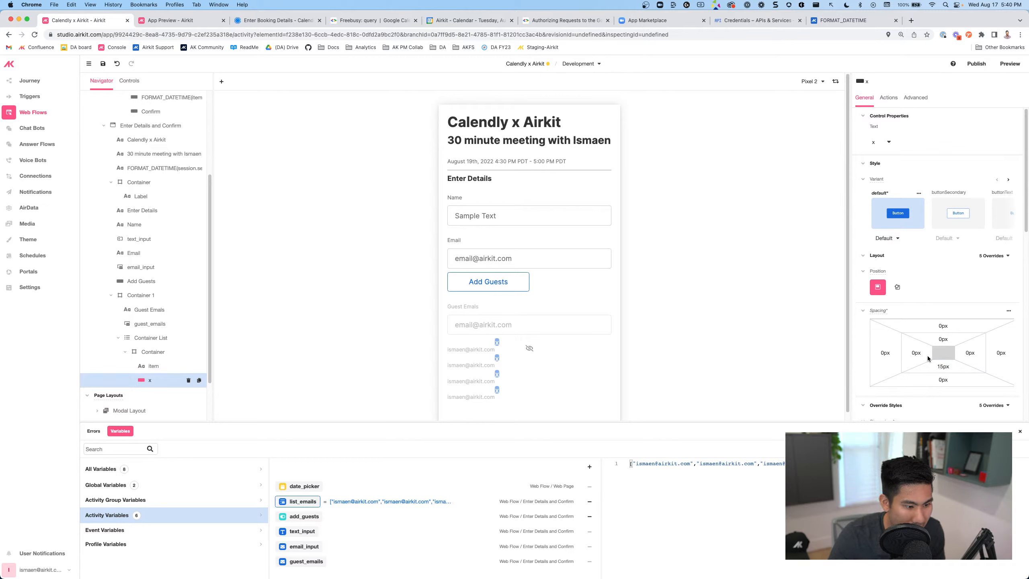
pyautogui.moveTo(937, 366); pyautogui.dragTo(944, 367)
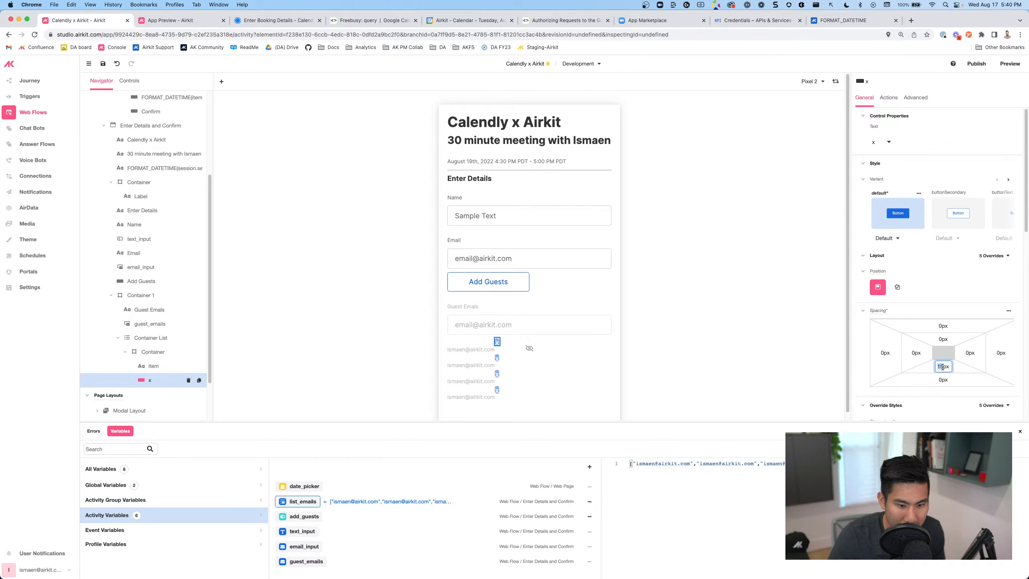
pyautogui.write('20')
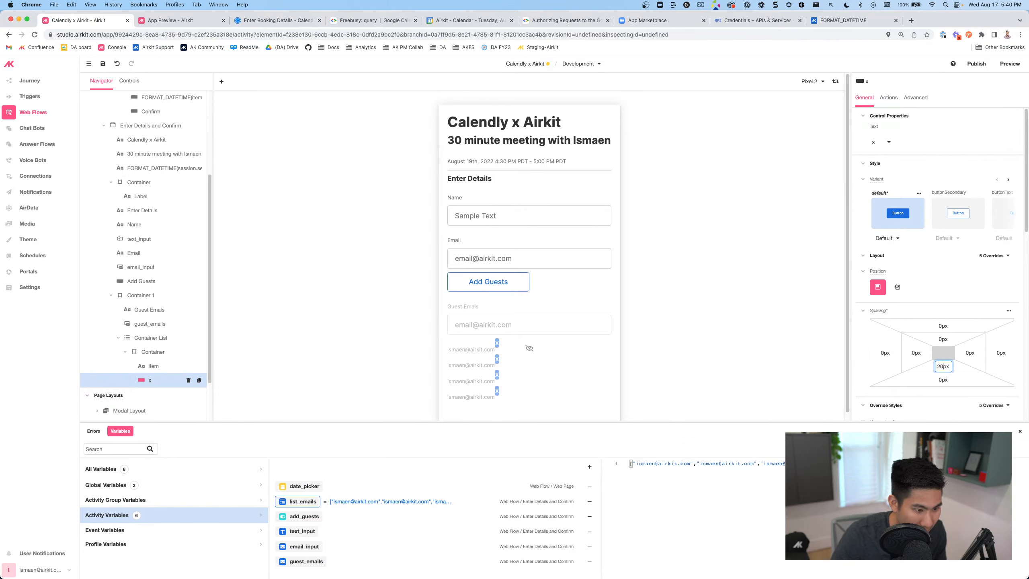
pyautogui.click(500, 392)
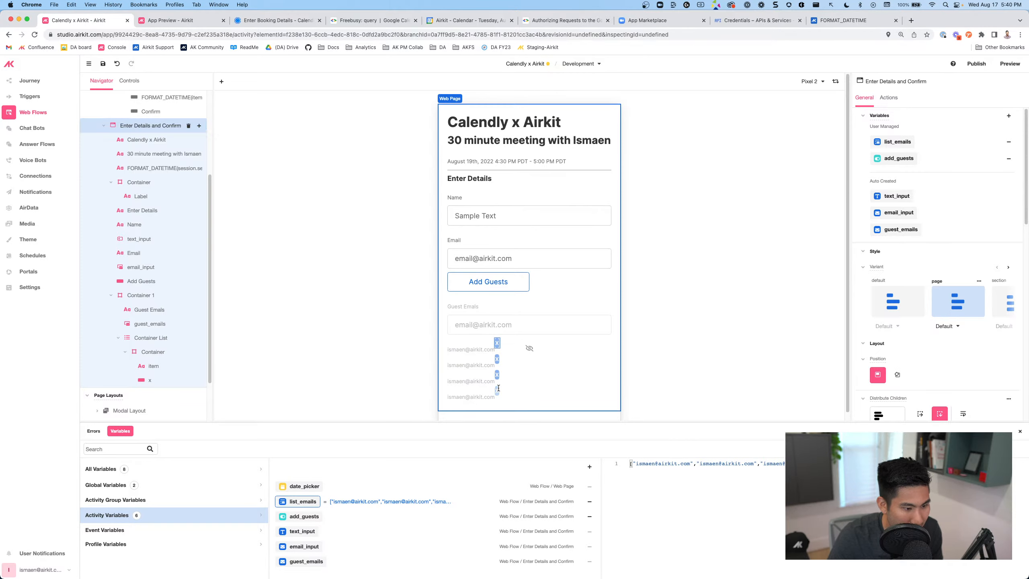
# Set the guest row container's child spacing to 12px, then 10px
pyautogui.click(497, 342)
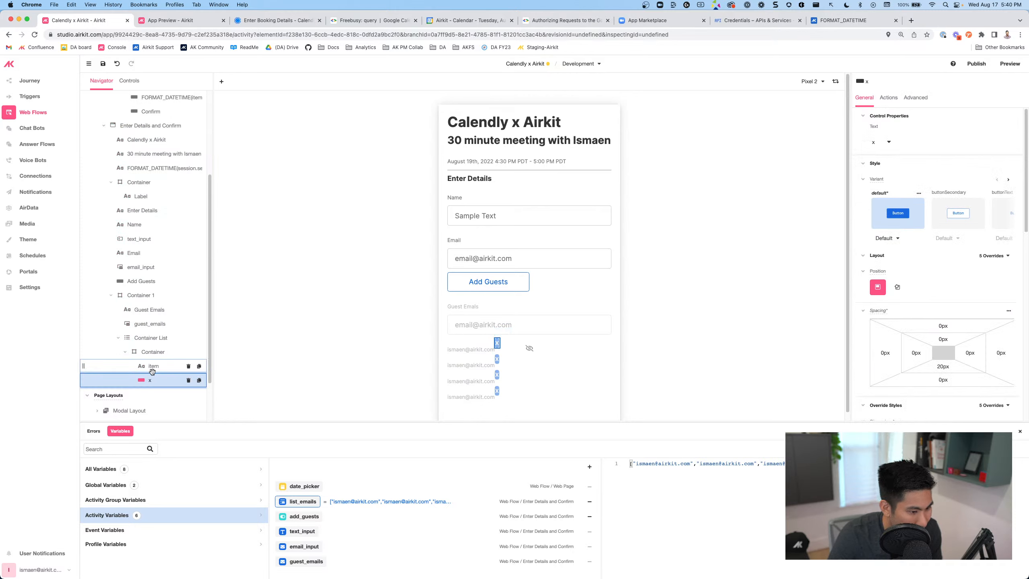
pyautogui.click(152, 351)
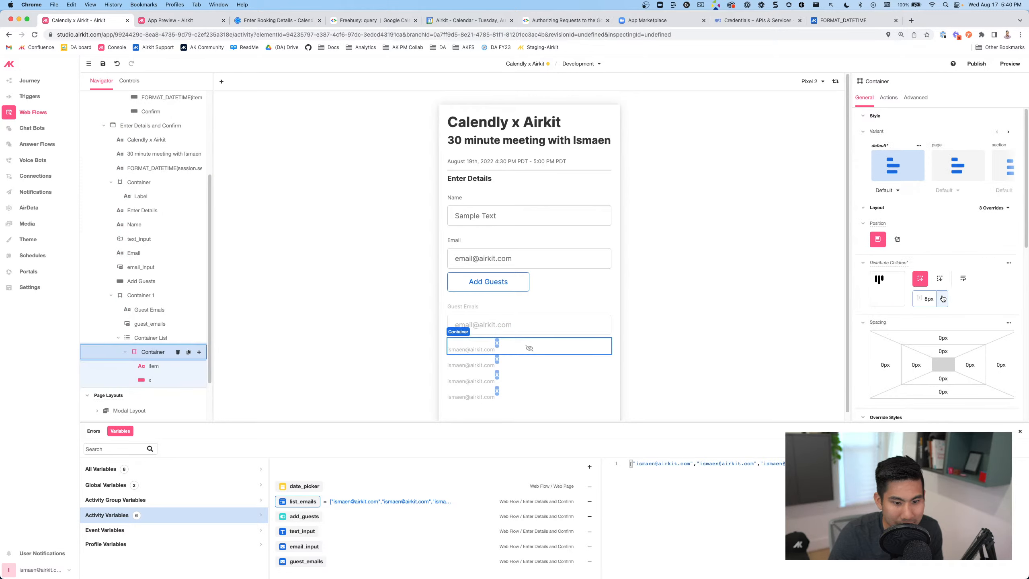
pyautogui.click(943, 299)
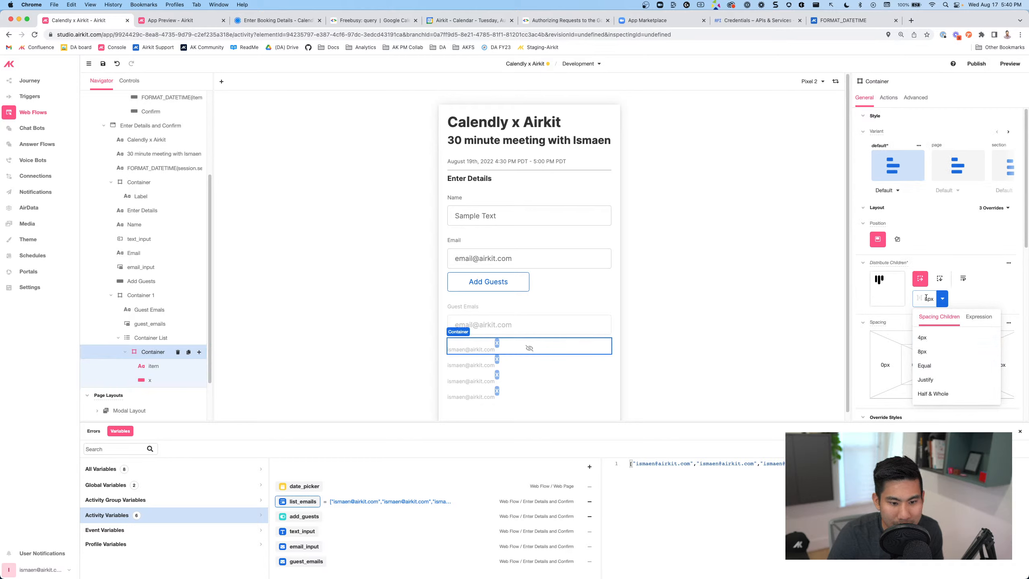
pyautogui.click(926, 298)
pyautogui.write('12')
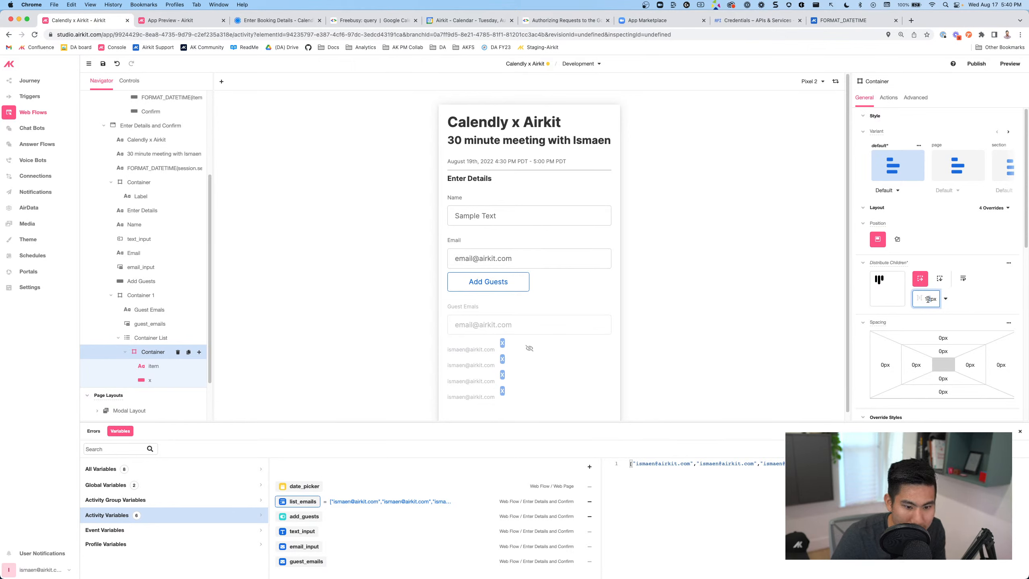
pyautogui.press('BackSpace')
pyautogui.write('0')
pyautogui.click(968, 303)
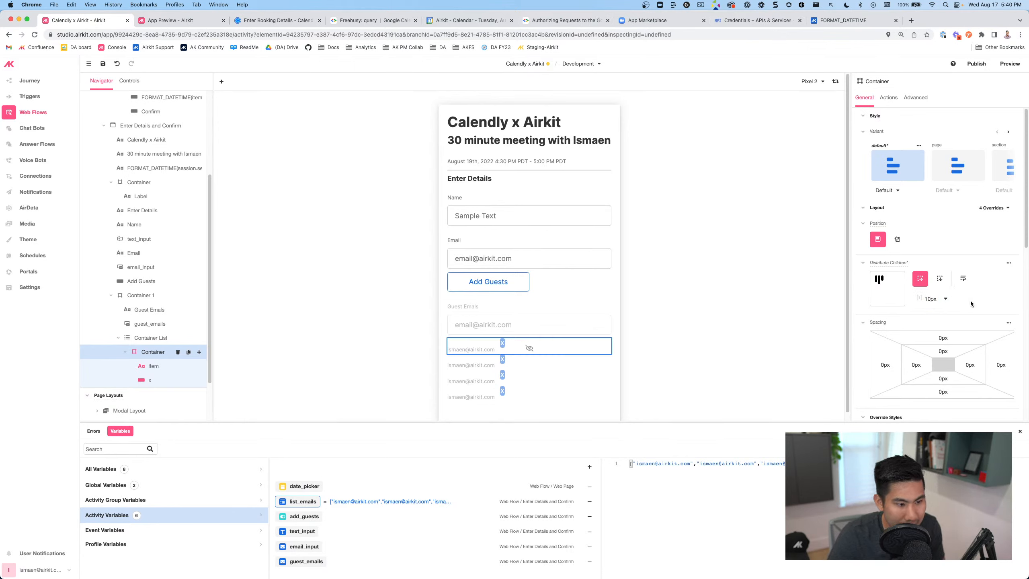
# Settle the row's child spacing at 8px and bring up the Calendly booking page
pyautogui.click(929, 299)
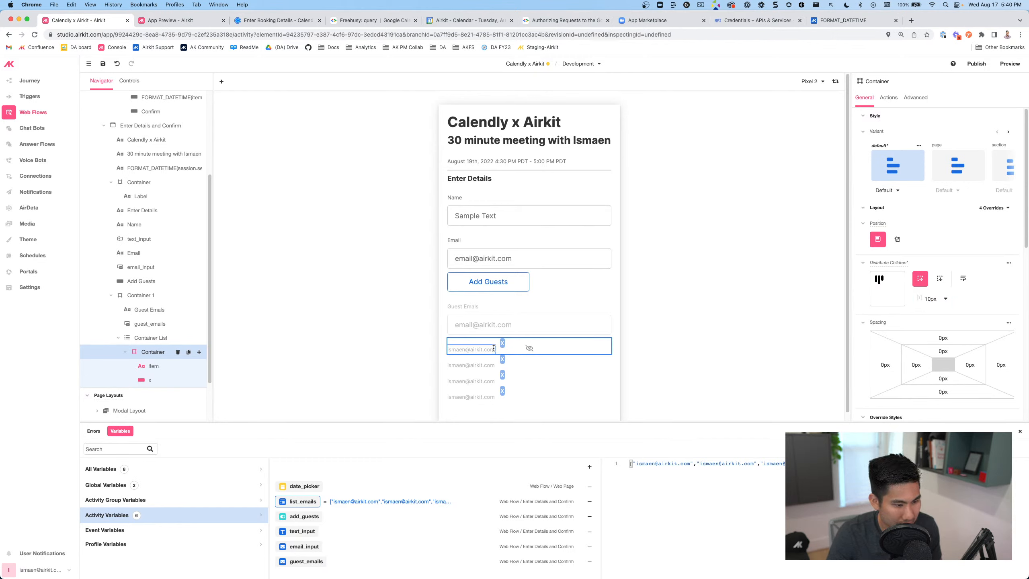
pyautogui.doubleClick(923, 301)
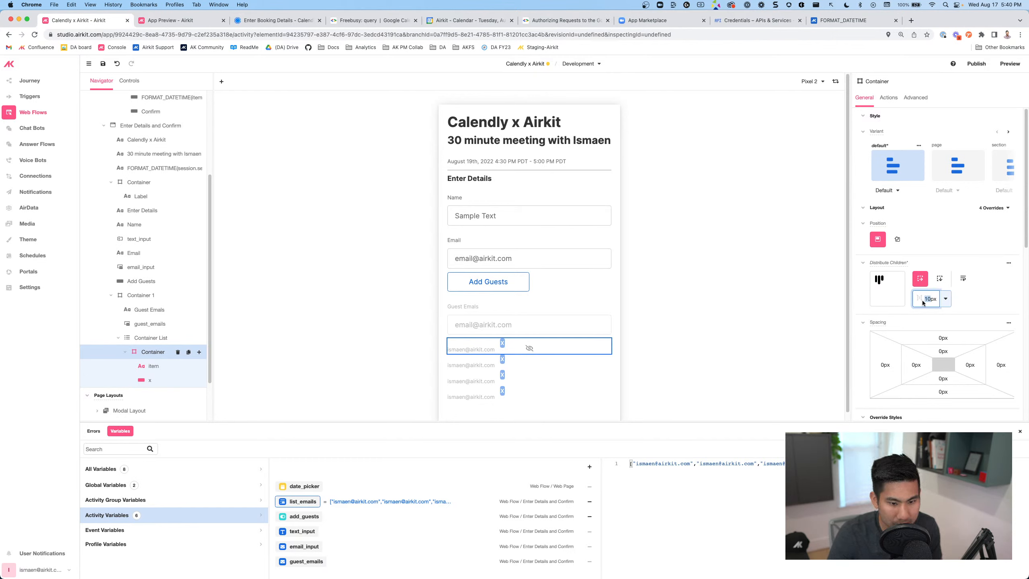
pyautogui.write('8')
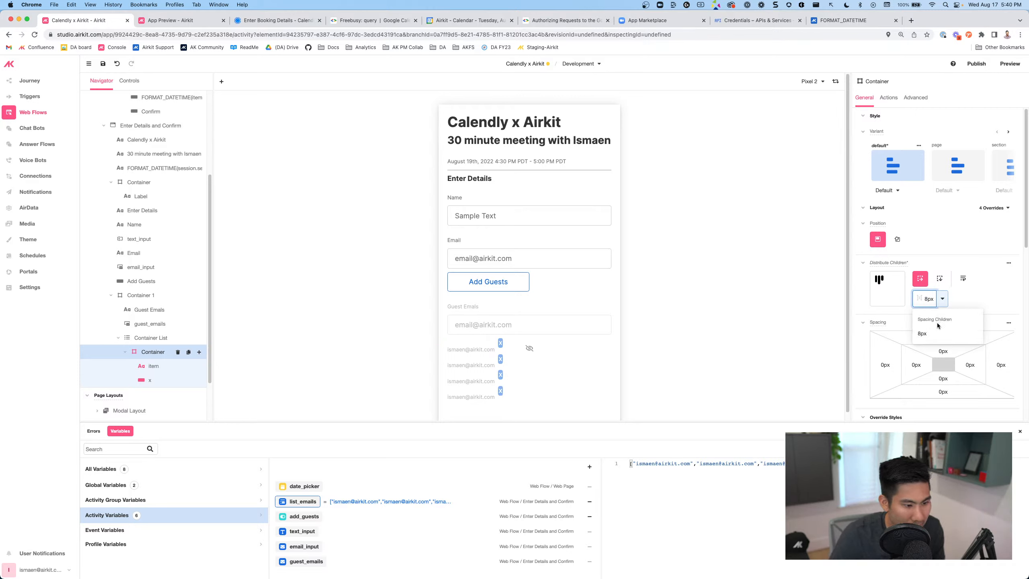
pyautogui.click(727, 364)
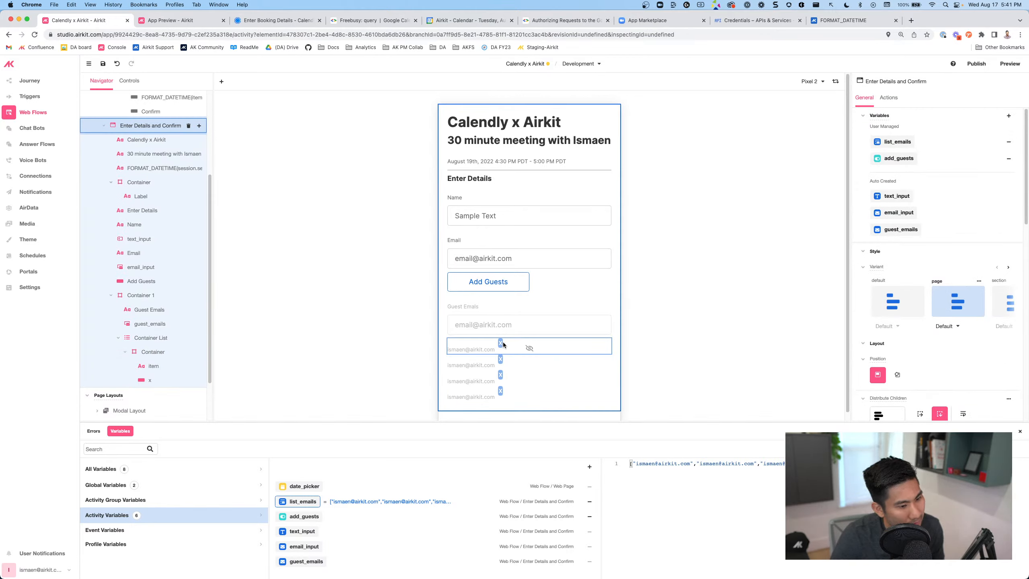
pyautogui.press('super+3')
# Try 'sdfad' in Calendly's Guest Email(s) field, then reselect the guest row container in Studio
pyautogui.click(503, 208)
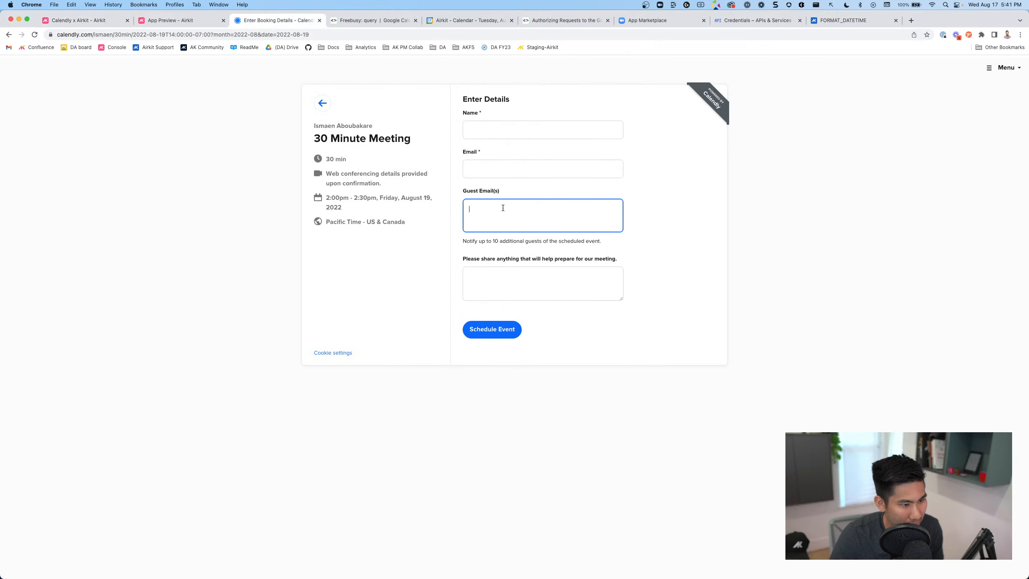
pyautogui.write('sdfad')
pyautogui.press('Return')
pyautogui.press('super+2')
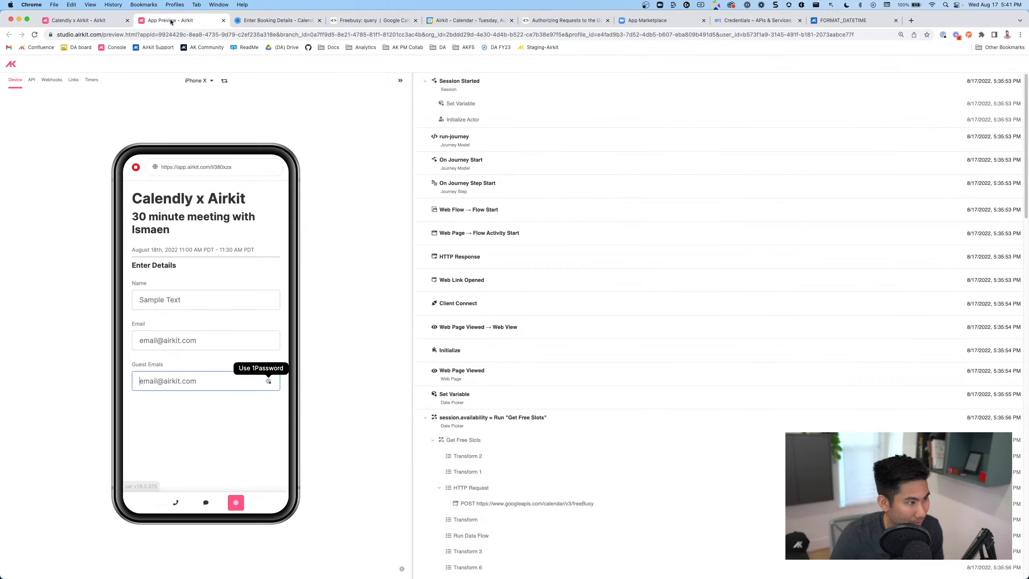
pyautogui.press('super+1')
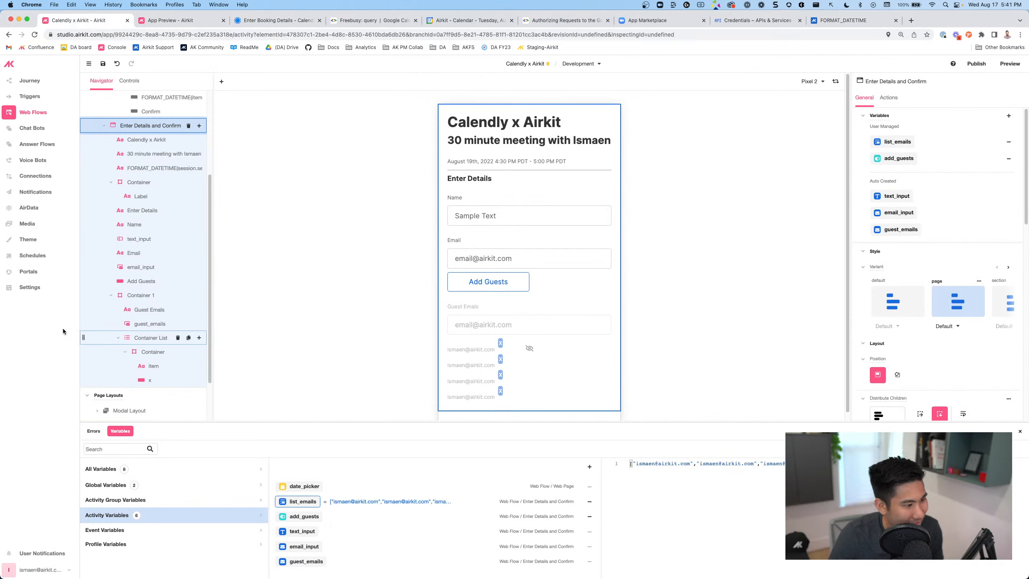
pyautogui.click(137, 351)
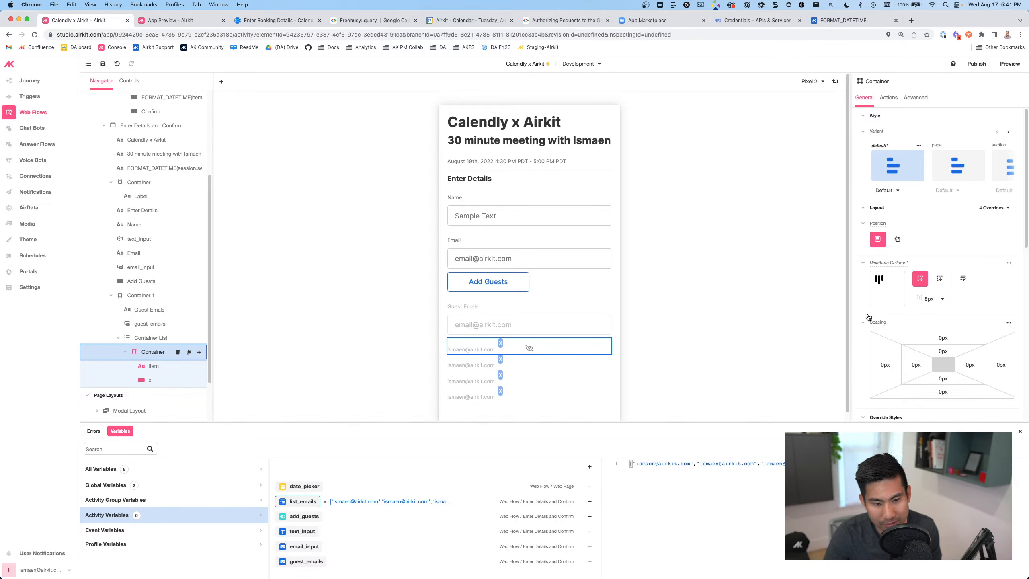
# Make the guest email item container's width Fit Content
pyautogui.scroll(-4, 875, 320)
pyautogui.click(940, 287)
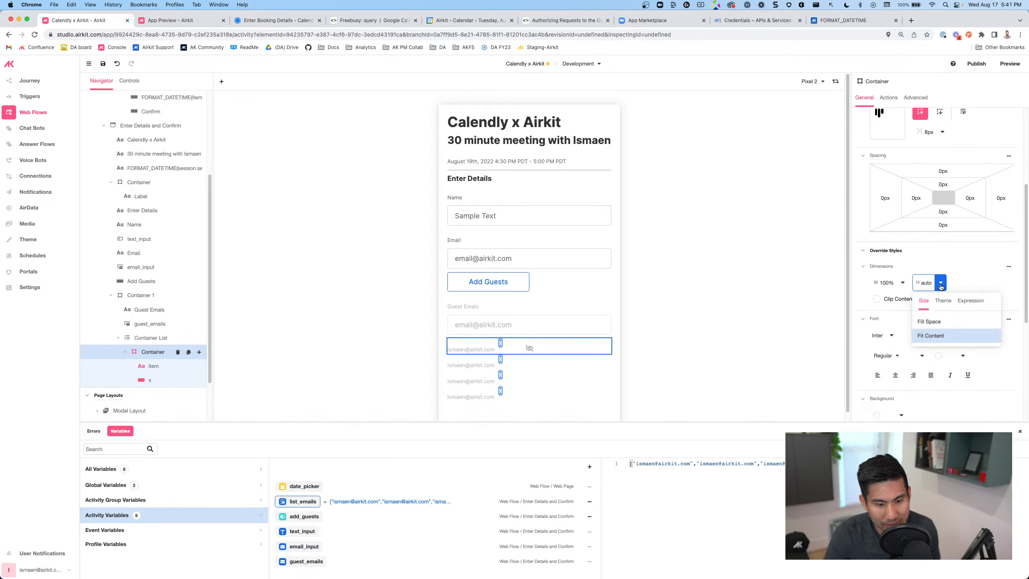
pyautogui.click(972, 268)
pyautogui.click(893, 267)
pyautogui.click(903, 283)
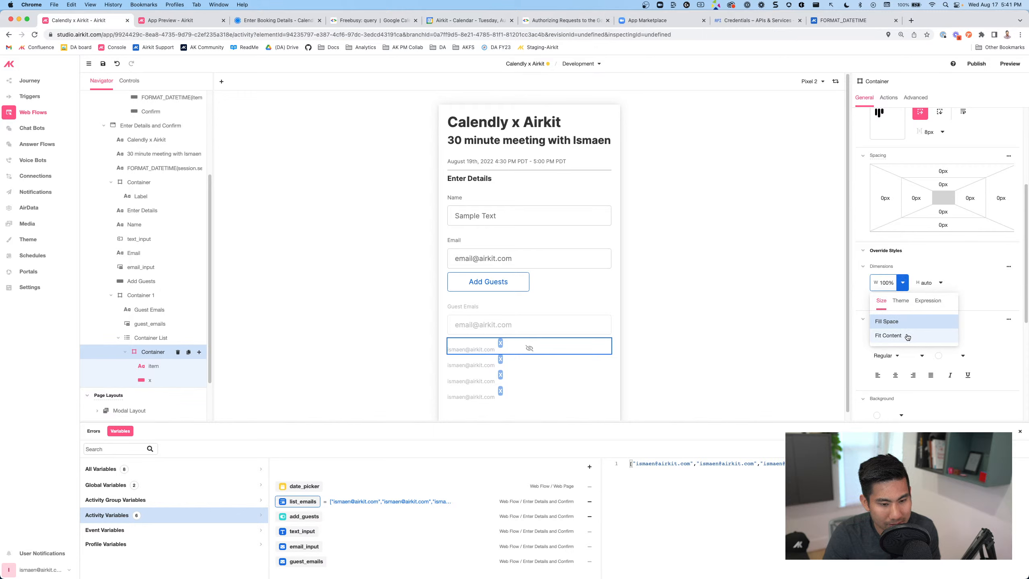
pyautogui.click(908, 337)
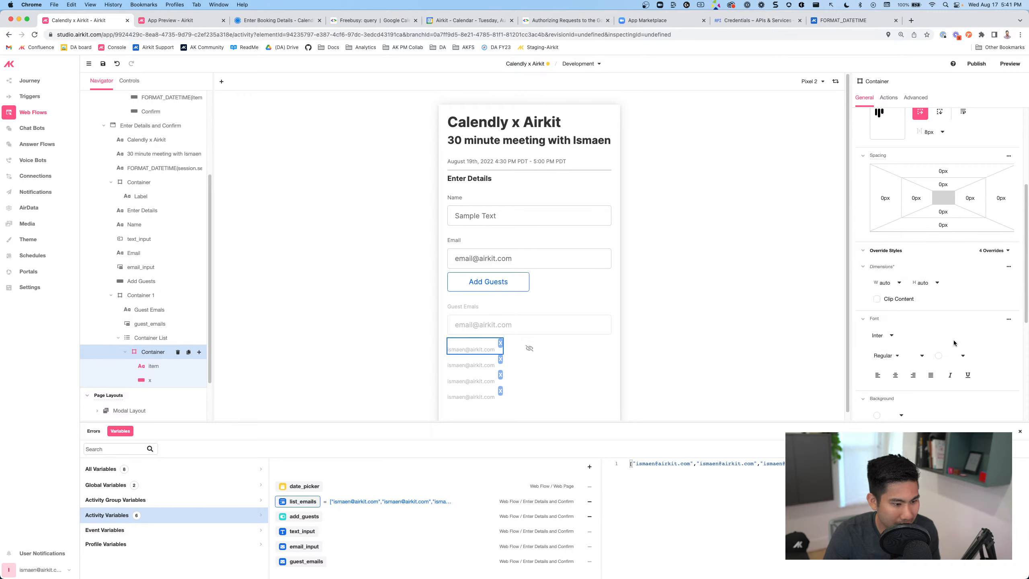
# Give the container an F4F4F4 grey background
pyautogui.scroll(-5, 954, 339)
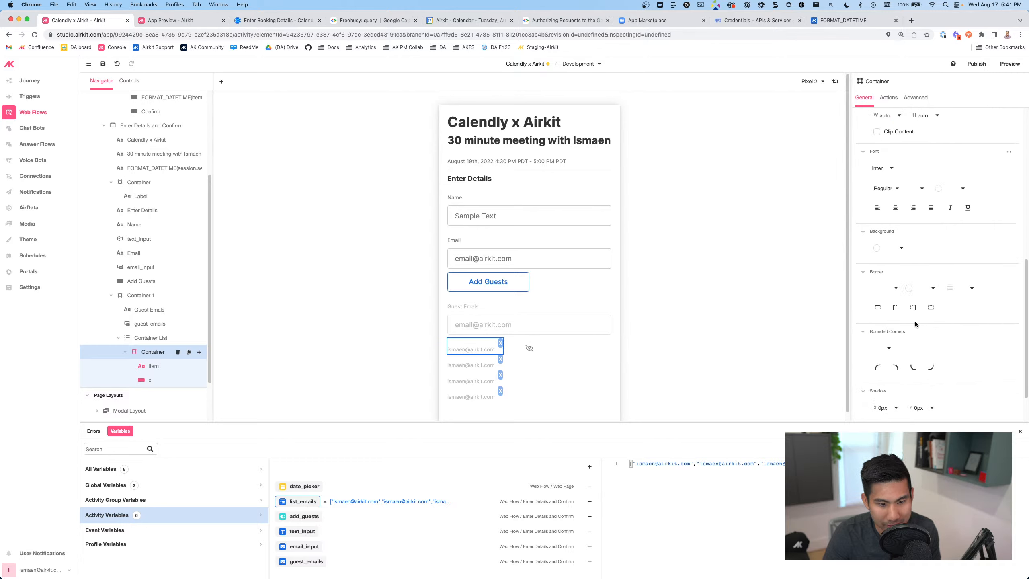
pyautogui.scroll(1, 905, 250)
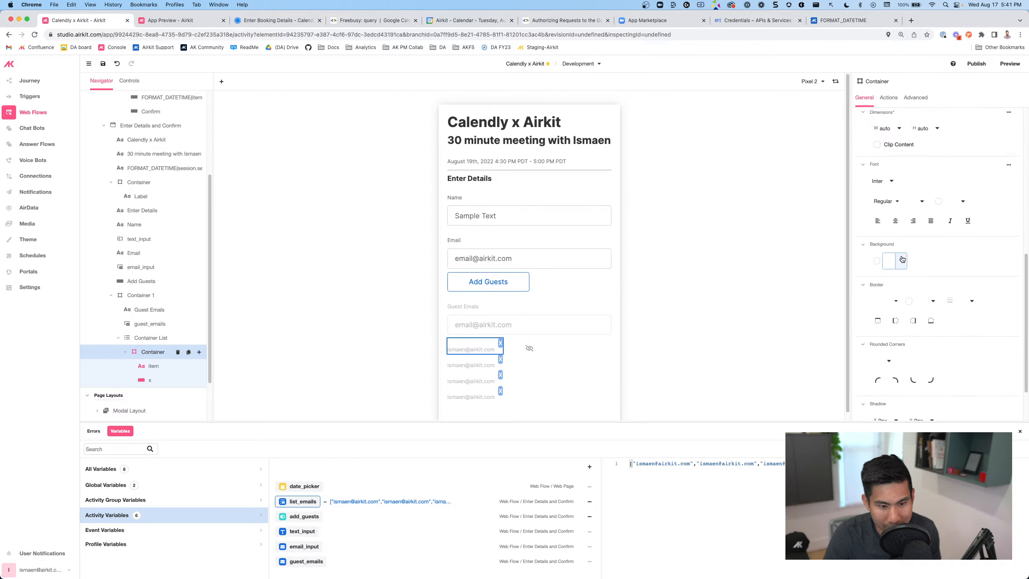
pyautogui.click(902, 260)
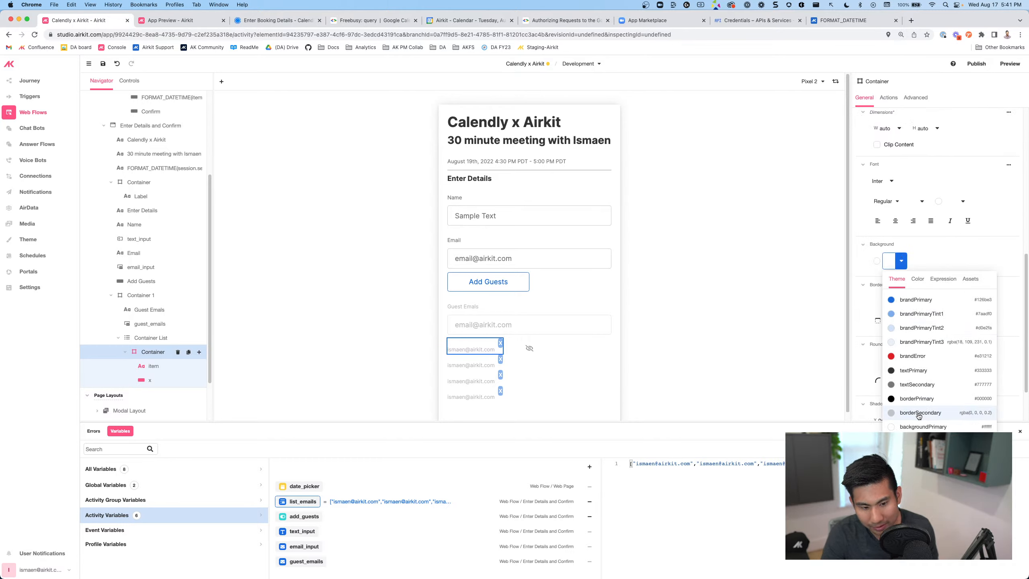
pyautogui.write('F4F4F4')
pyautogui.press('Return')
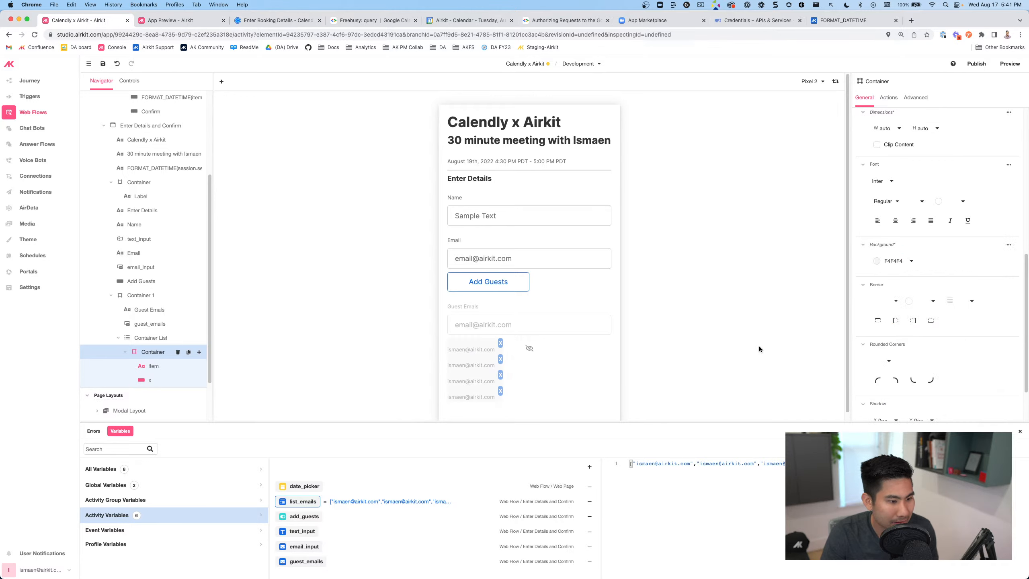
# Set the item container's bottom spacing to 12px, then change it to 8px
pyautogui.click(757, 344)
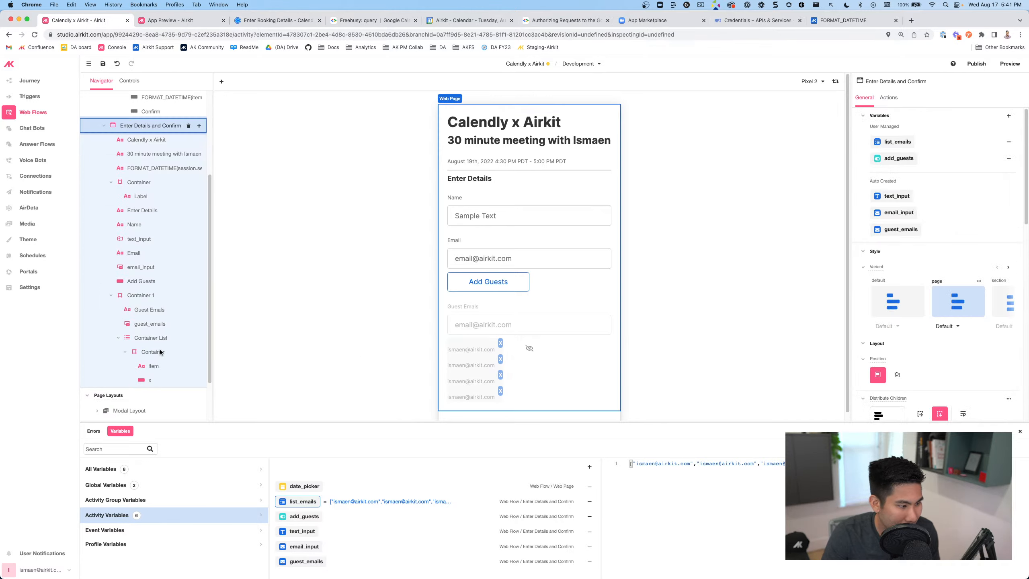
pyautogui.click(151, 351)
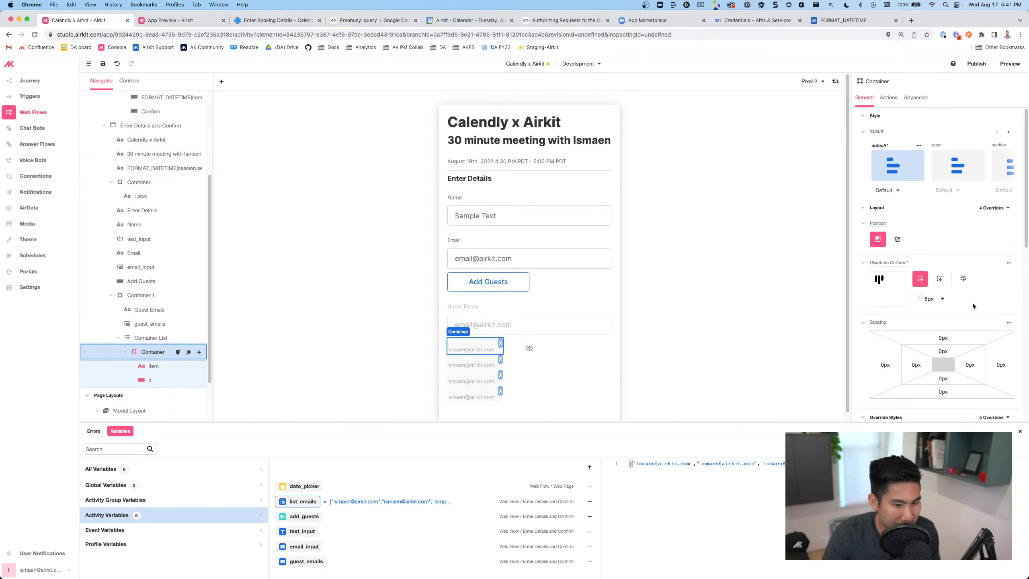
pyautogui.click(942, 391)
pyautogui.write('12')
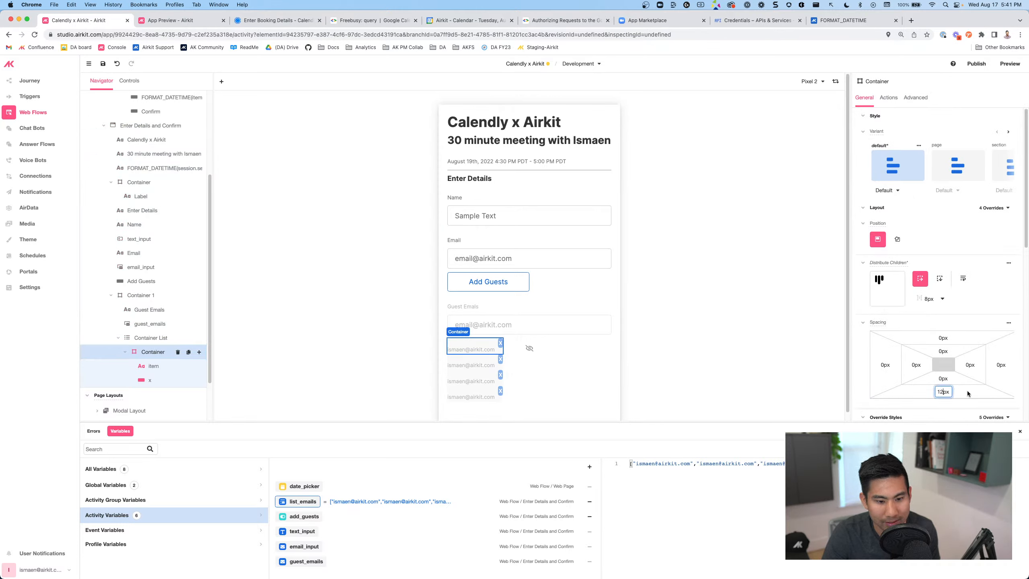
pyautogui.press('Return')
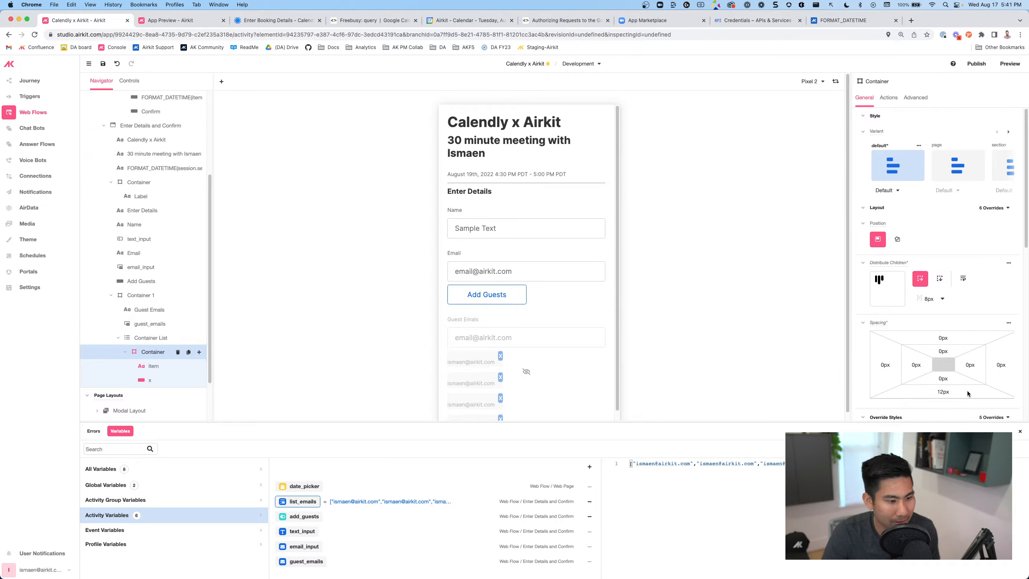
pyautogui.click(940, 393)
pyautogui.moveTo(942, 392); pyautogui.dragTo(932, 396)
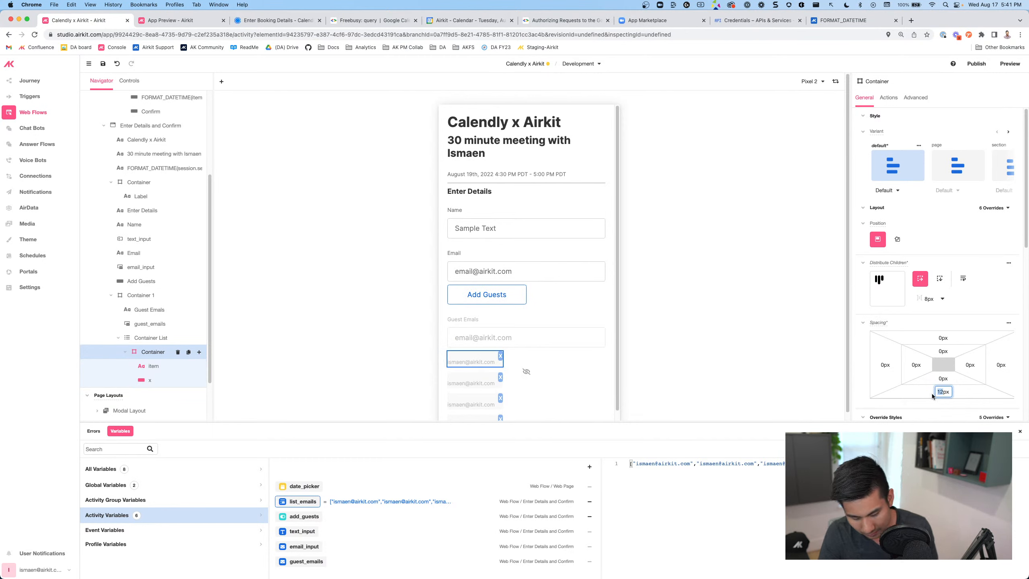
pyautogui.write('8')
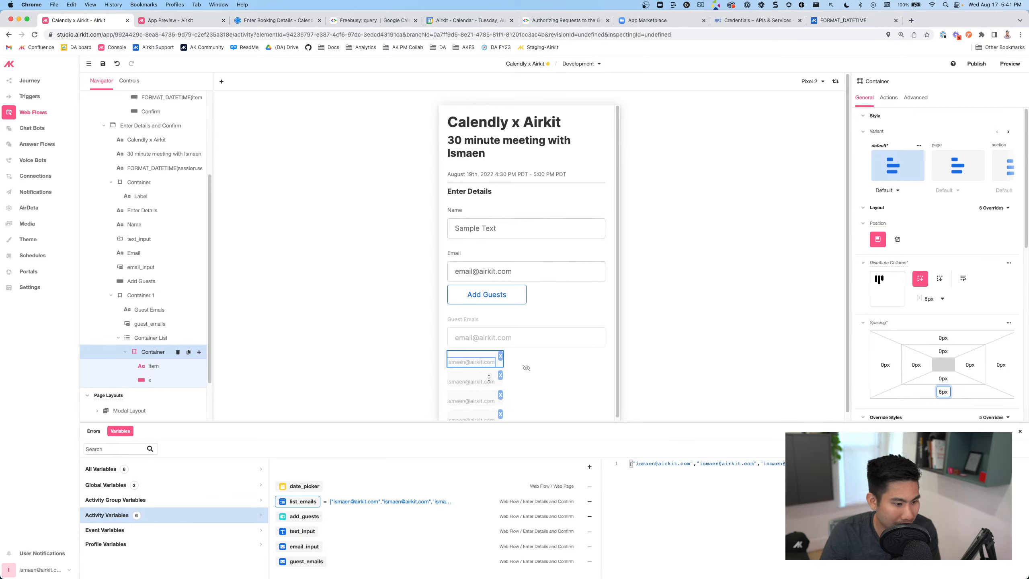
# Reselect the guest item container, clear its bottom margin and set bottom padding to 4px
pyautogui.click(597, 375)
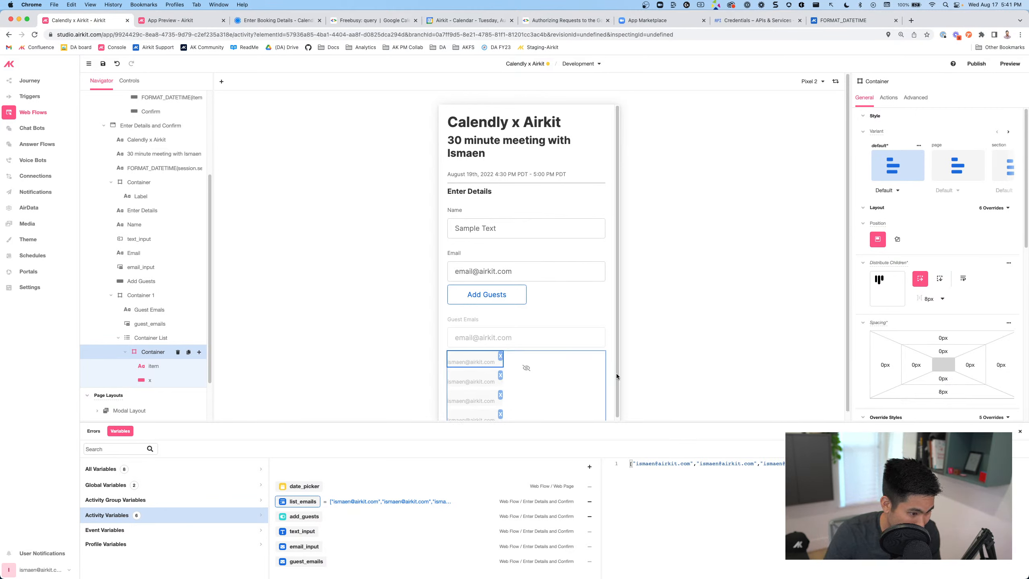
pyautogui.click(595, 348)
pyautogui.scroll(-1, 580, 342)
pyautogui.scroll(-1, 579, 344)
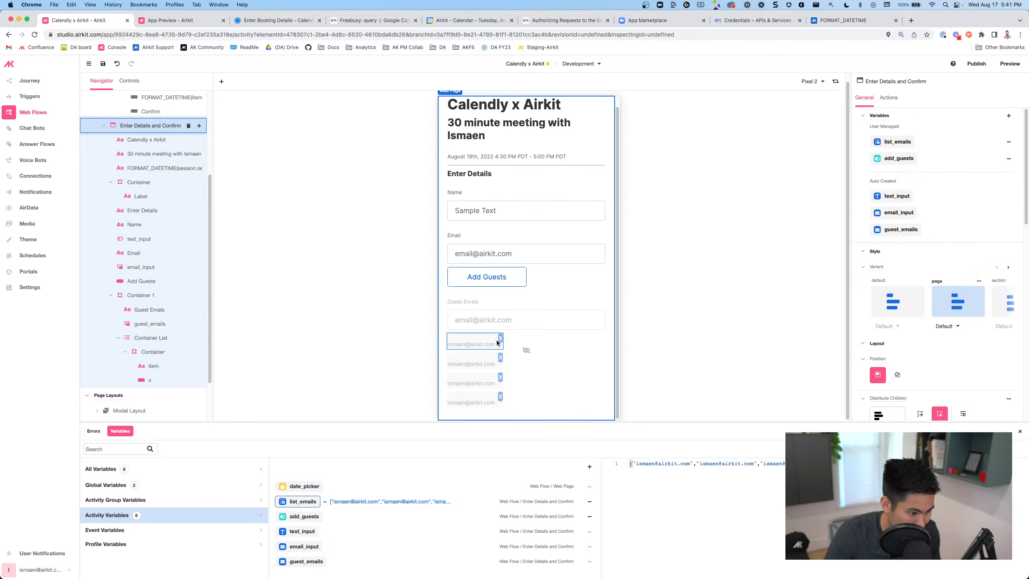
pyautogui.click(473, 344)
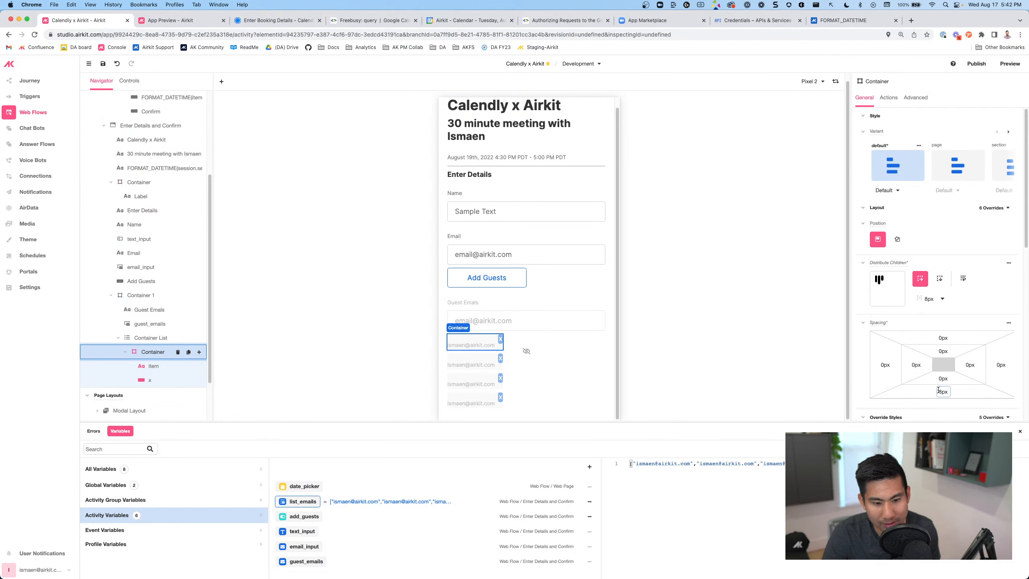
pyautogui.click(942, 391)
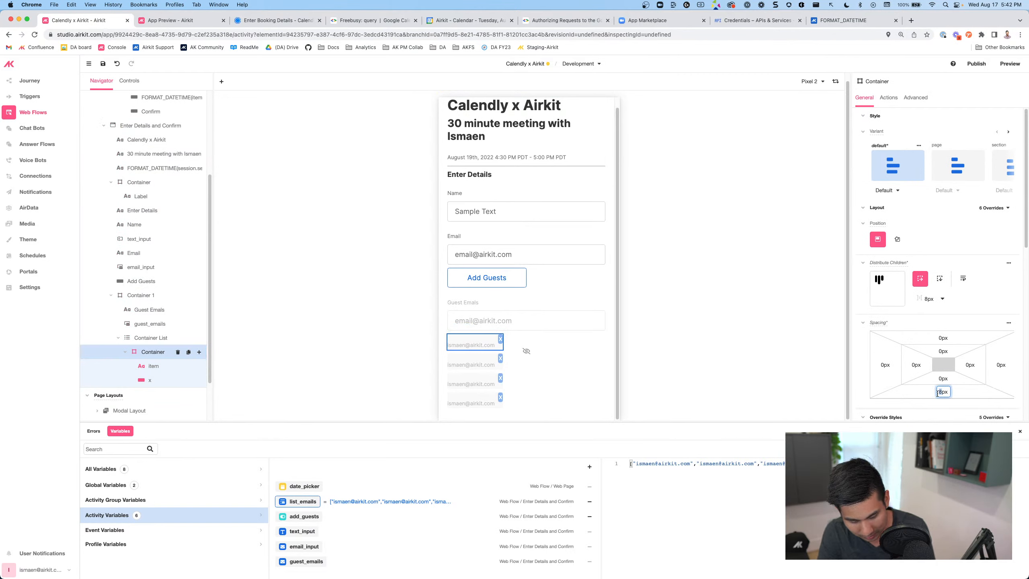
pyautogui.press('BackSpace')
pyautogui.click(939, 379)
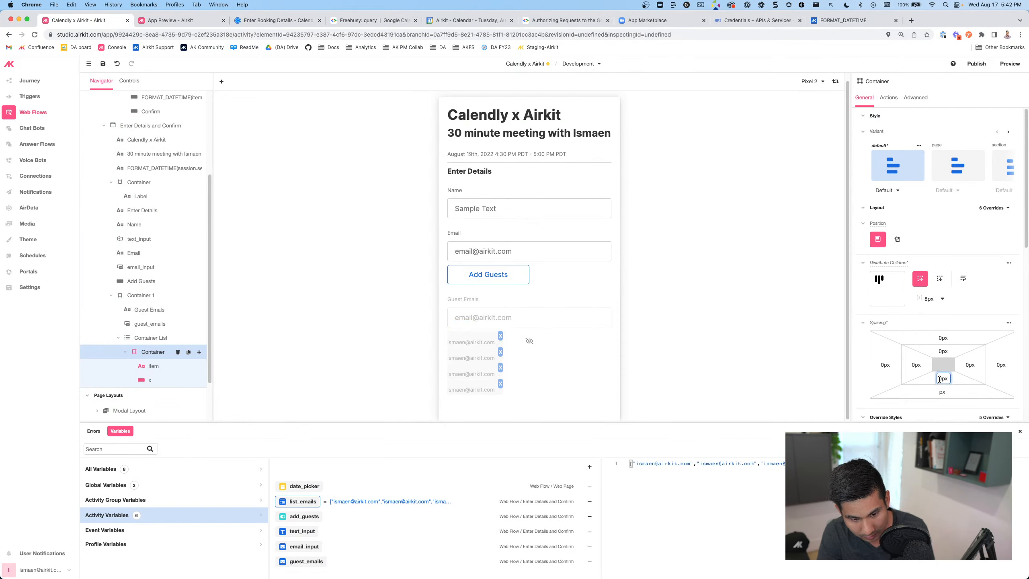
pyautogui.click(957, 391)
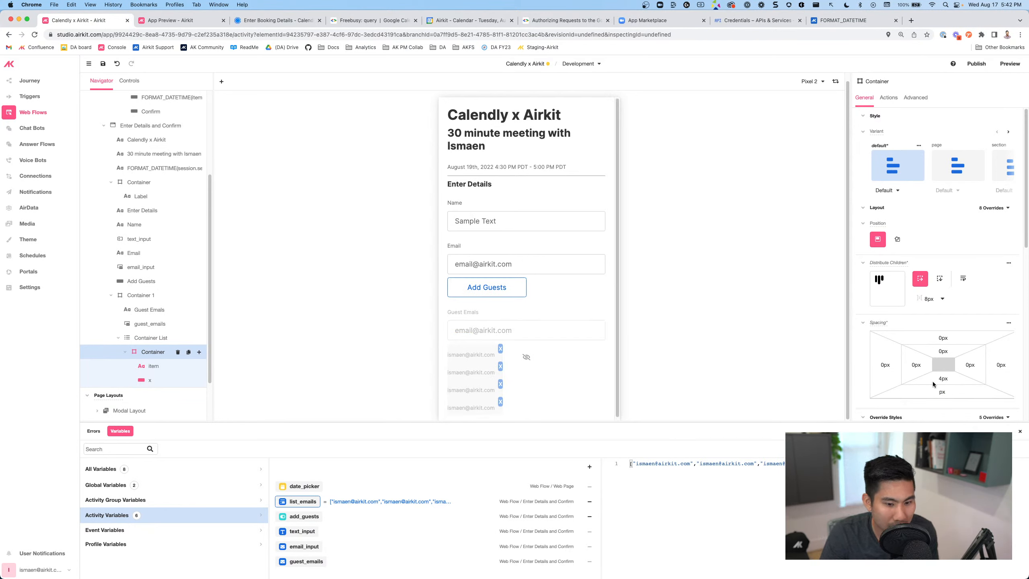
# Set the container's bottom margin to 4px instead of 8px
pyautogui.click(941, 391)
pyautogui.write('8')
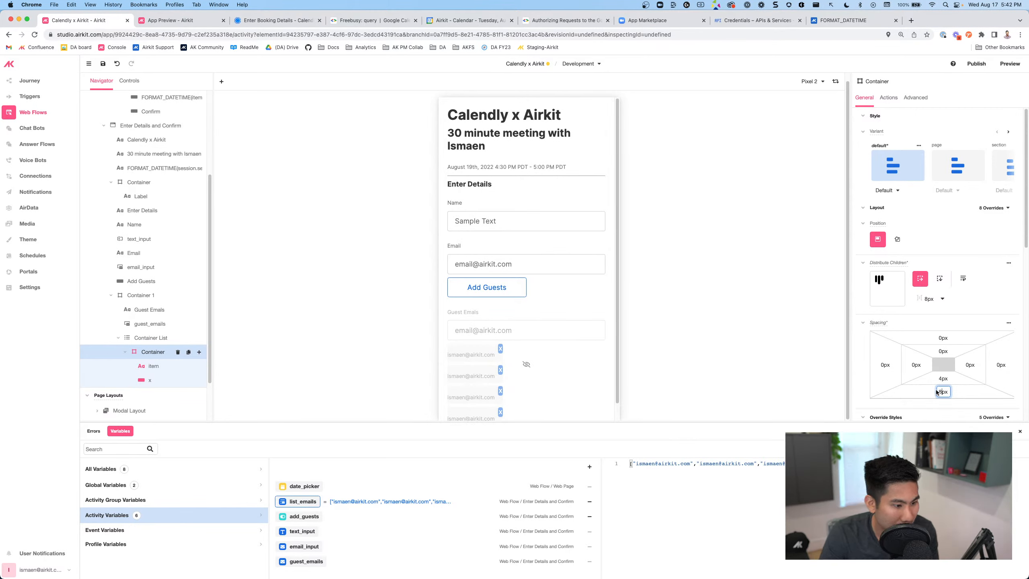
pyautogui.press('BackSpace')
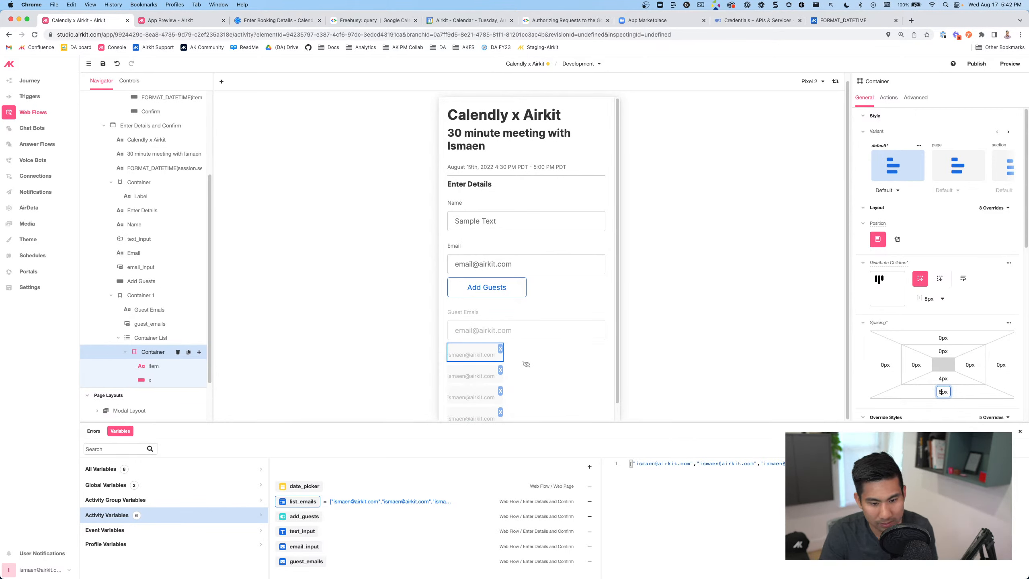
pyautogui.write('4')
pyautogui.click(974, 395)
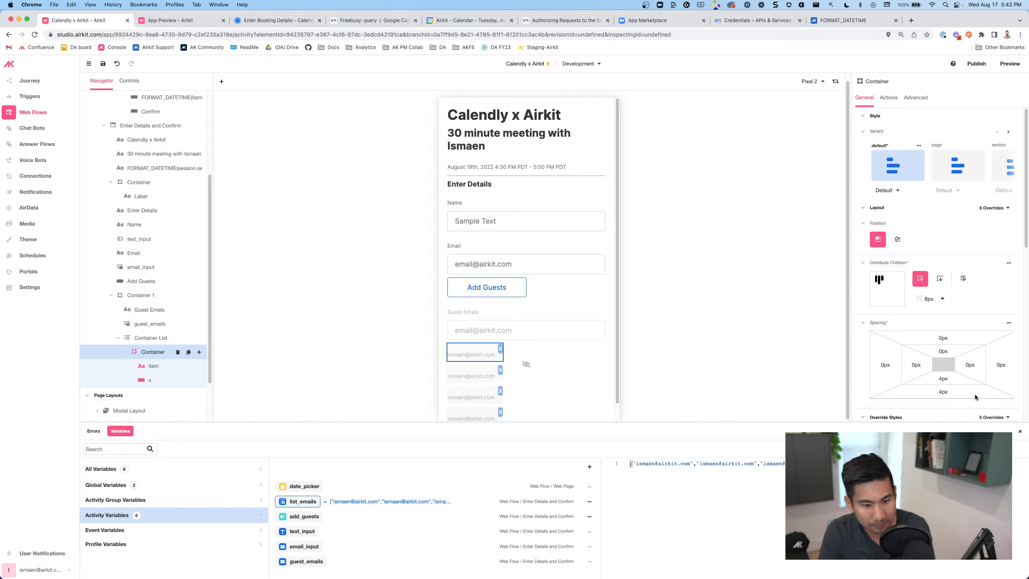
# Save the web flow changes
pyautogui.click(605, 340)
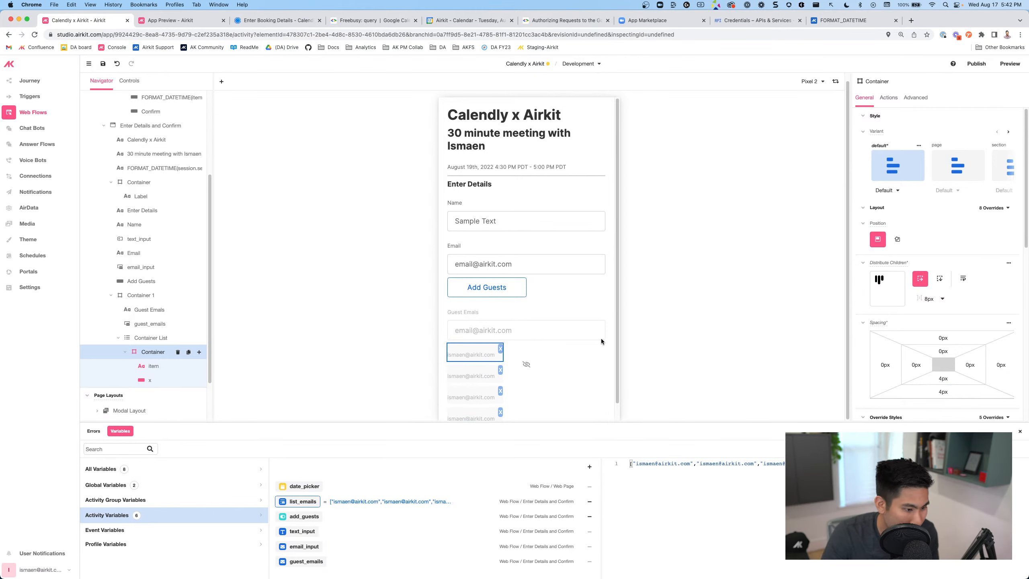
pyautogui.click(601, 338)
pyautogui.scroll(-1, 595, 340)
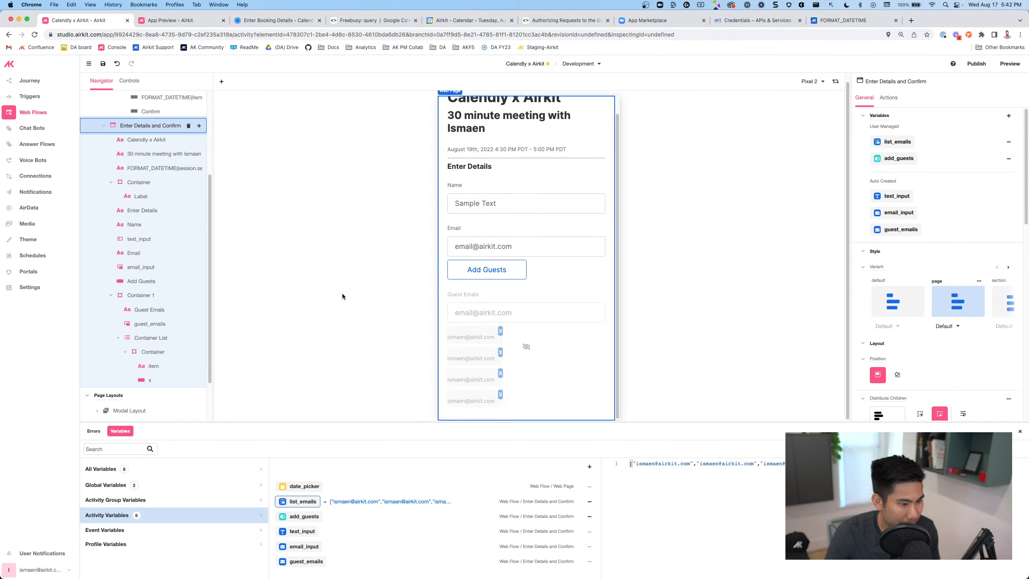
pyautogui.click(103, 63)
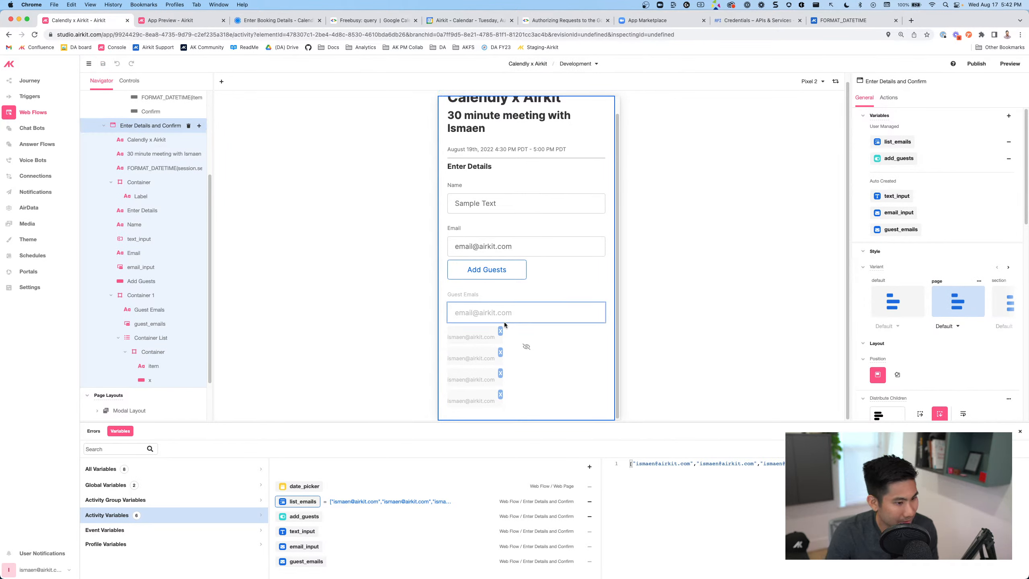
# Check the x button's empty Clicked actions and the LIST_REMOVE user function under Connections
pyautogui.click(500, 331)
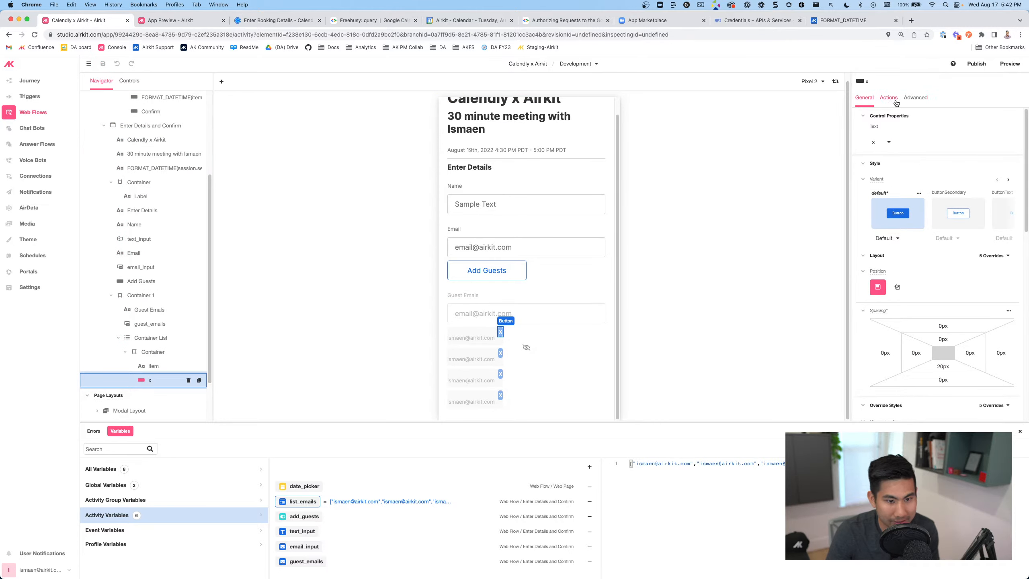
pyautogui.click(888, 97)
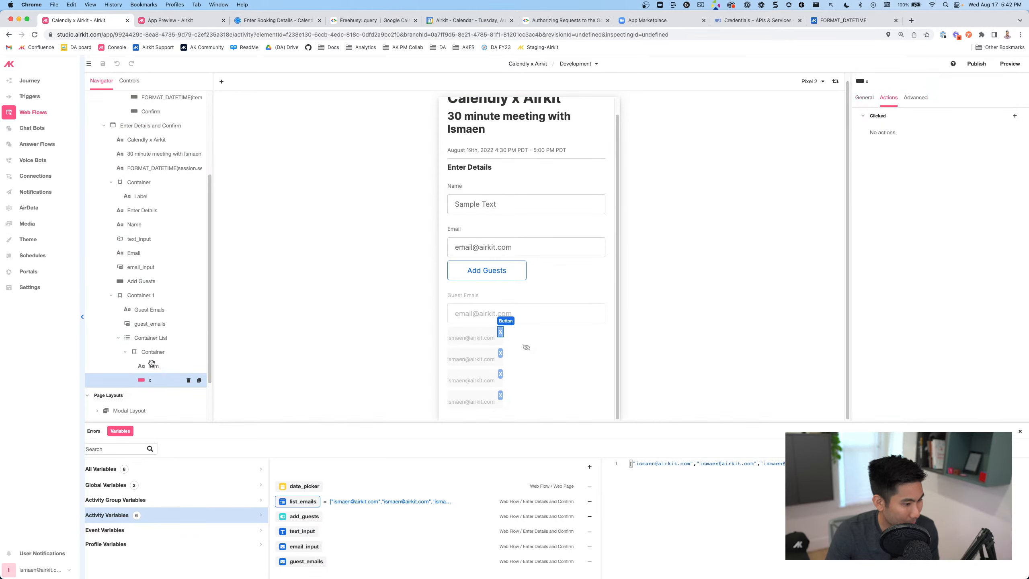
pyautogui.click(35, 178)
pyautogui.click(126, 284)
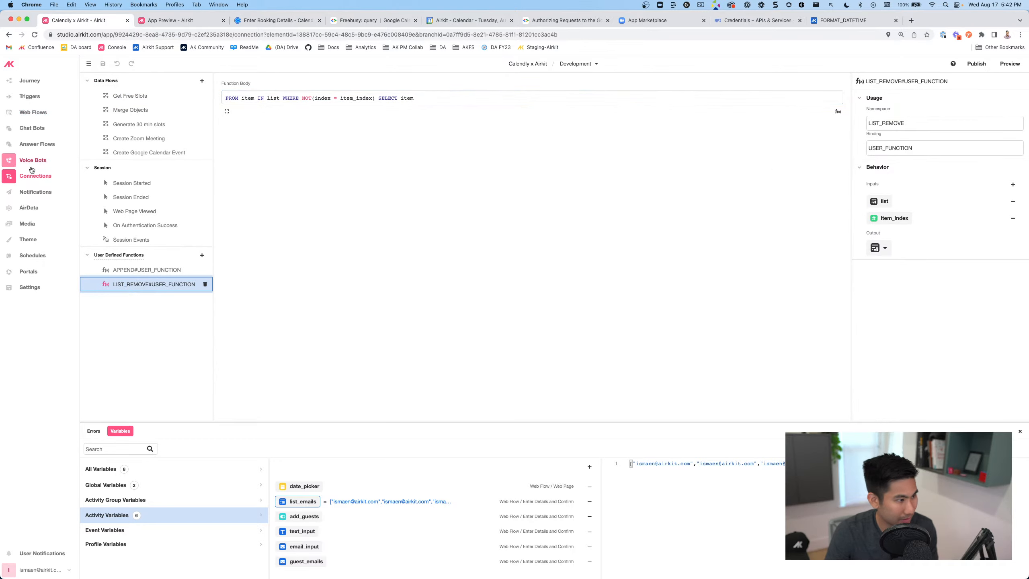
pyautogui.click(44, 117)
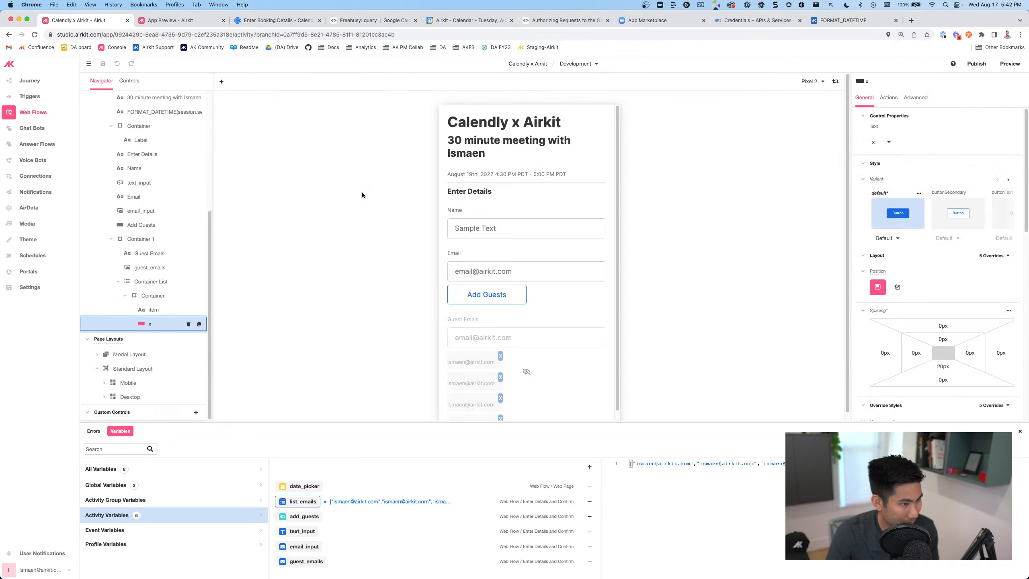
pyautogui.scroll(-1, 483, 366)
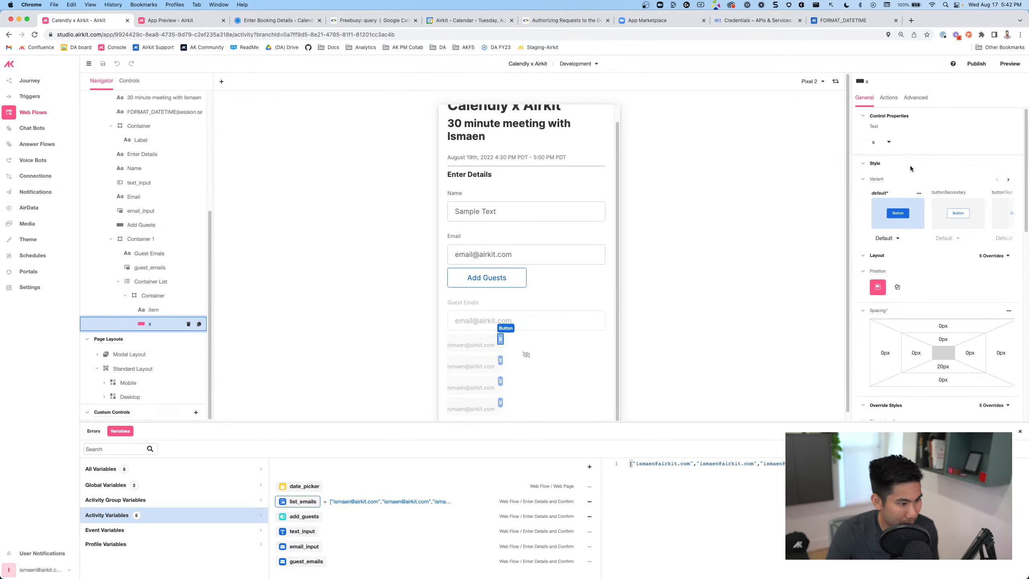
pyautogui.click(888, 98)
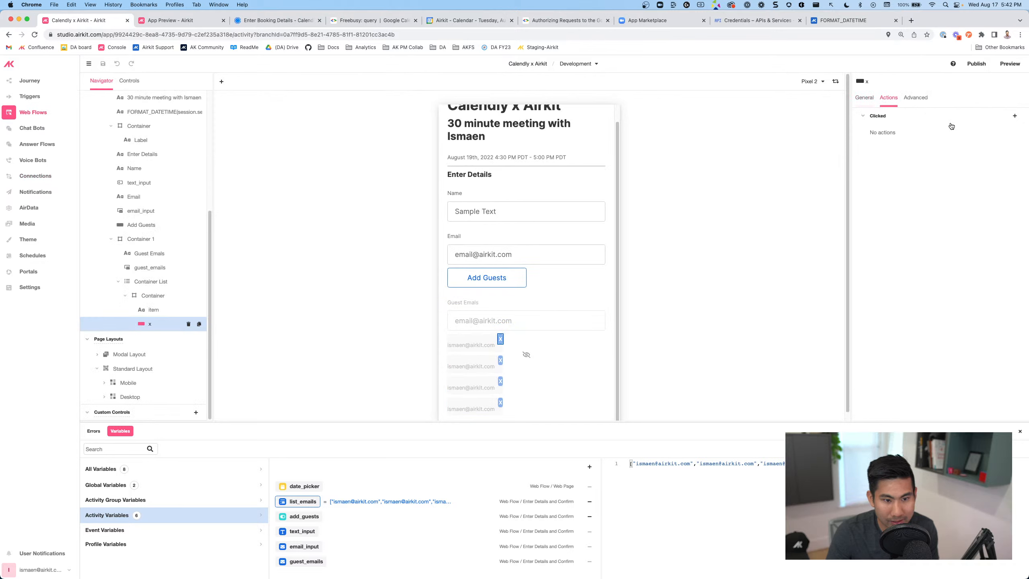
# Add a Set Variable action on the x button's Clicked event targeting activity.list_emails
pyautogui.click(1014, 116)
pyautogui.click(834, 272)
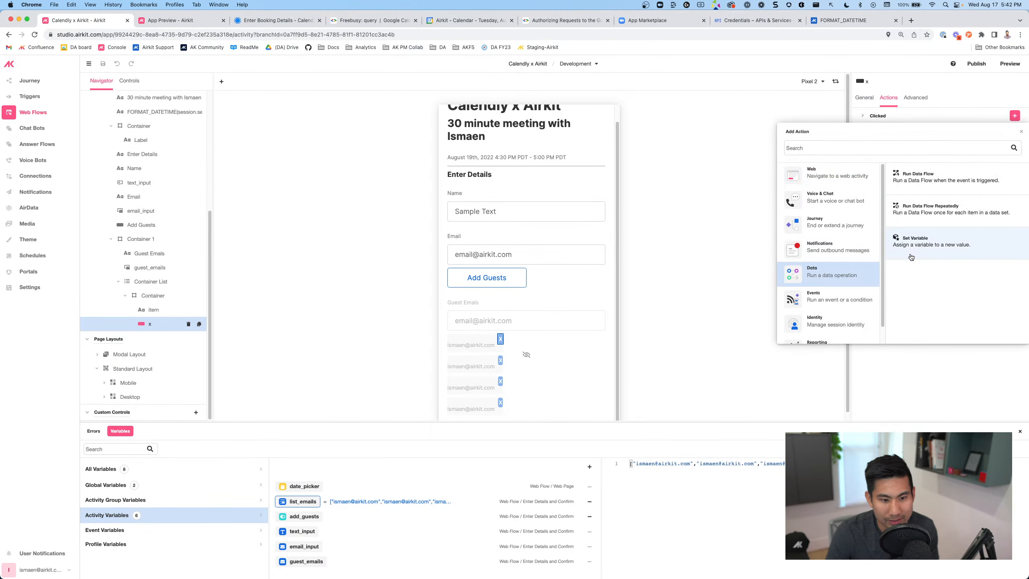
pyautogui.click(911, 257)
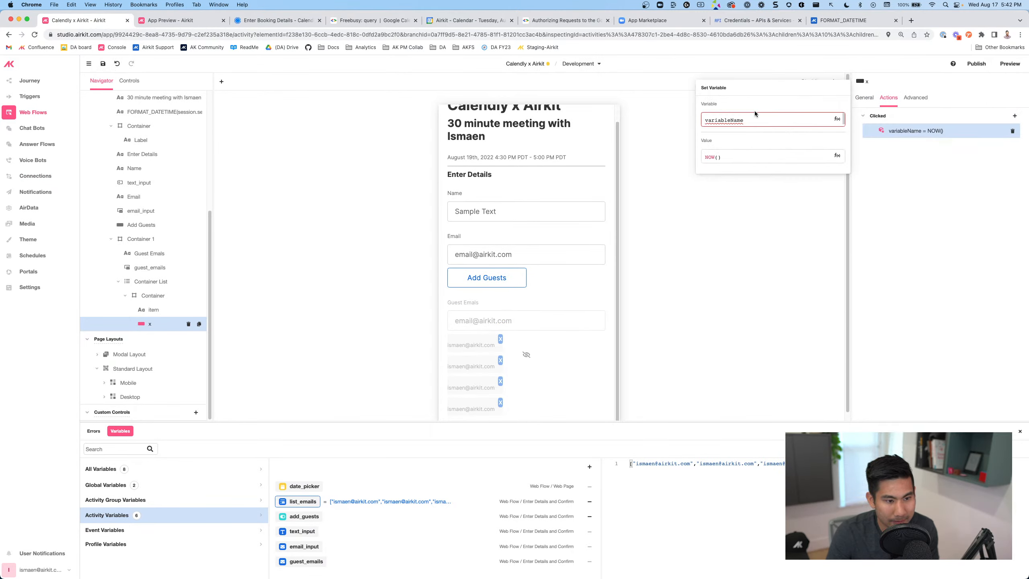
pyautogui.click(750, 118)
pyautogui.write('ses')
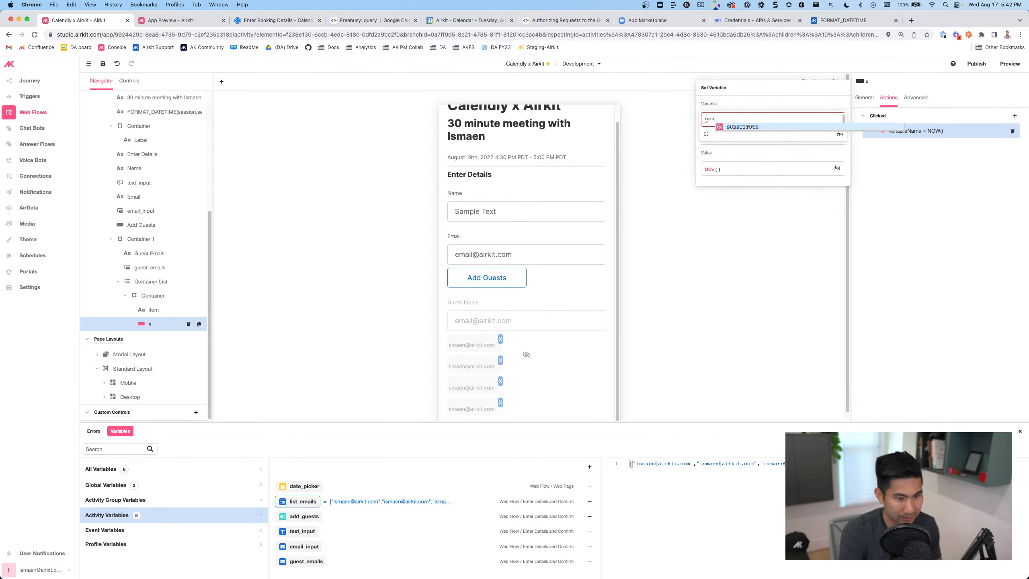
pyautogui.press('BackSpace')
pyautogui.press('BackSpace')
pyautogui.press('BackSpace')
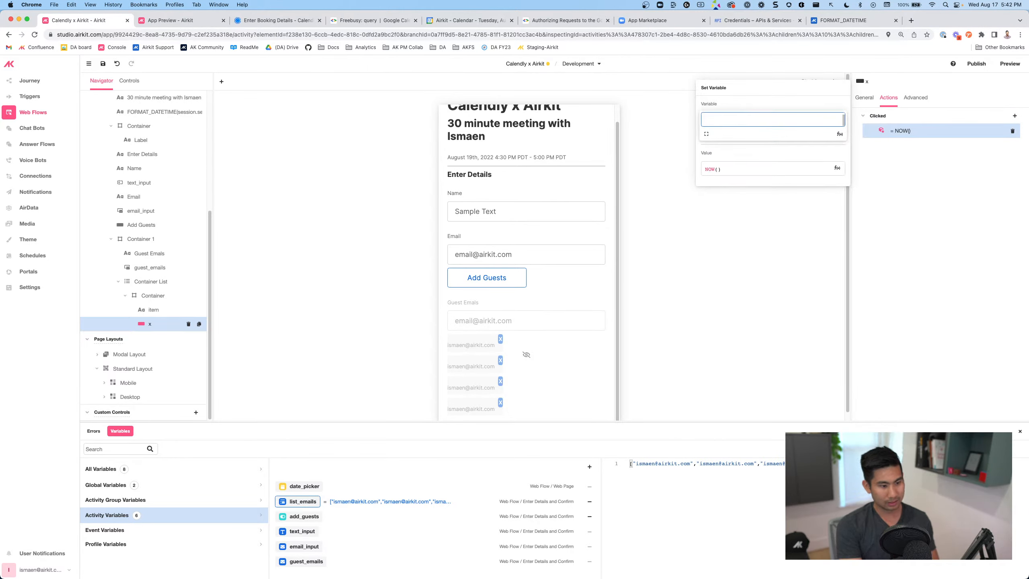
pyautogui.write('activity.')
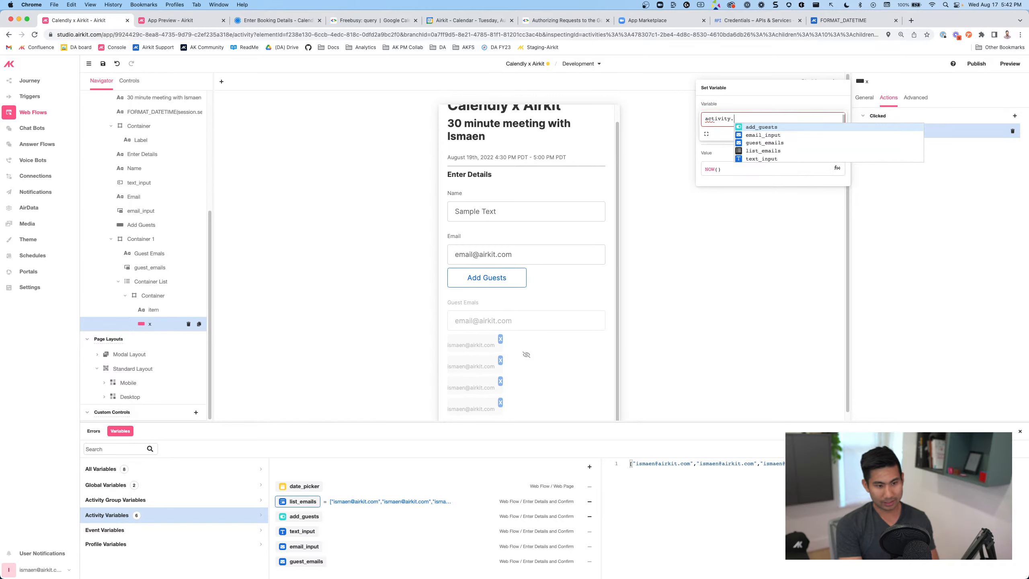
pyautogui.write('list')
pyautogui.press('Return')
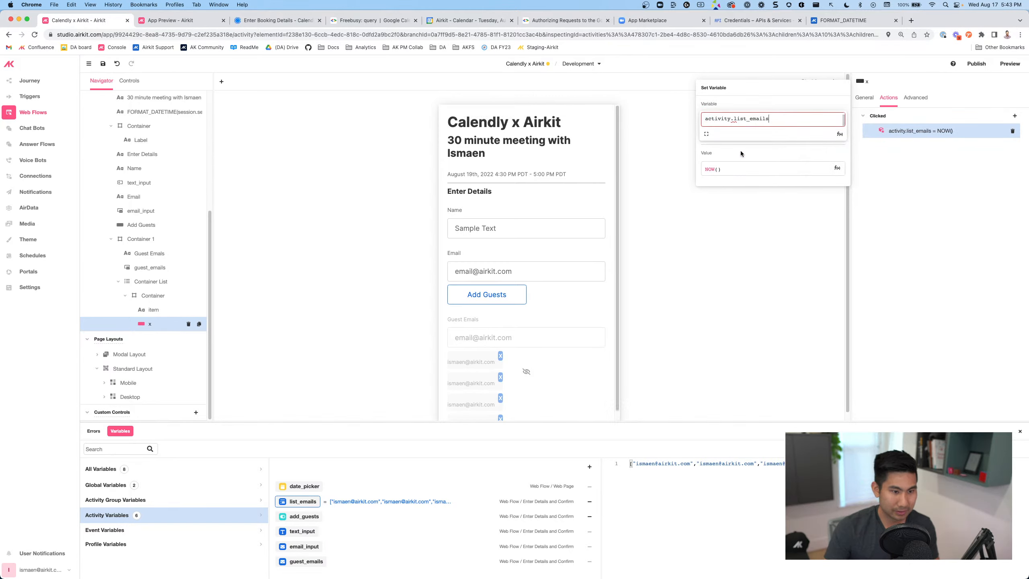
# Set its value to LIST_REMOVE#USER_FUNCTION(activity.list_emails, index) and save
pyautogui.click(734, 171)
pyautogui.press('BackSpace')
pyautogui.press('BackSpace')
pyautogui.press('BackSpace')
pyautogui.press('BackSpace')
pyautogui.press('BackSpace')
pyautogui.write('list')
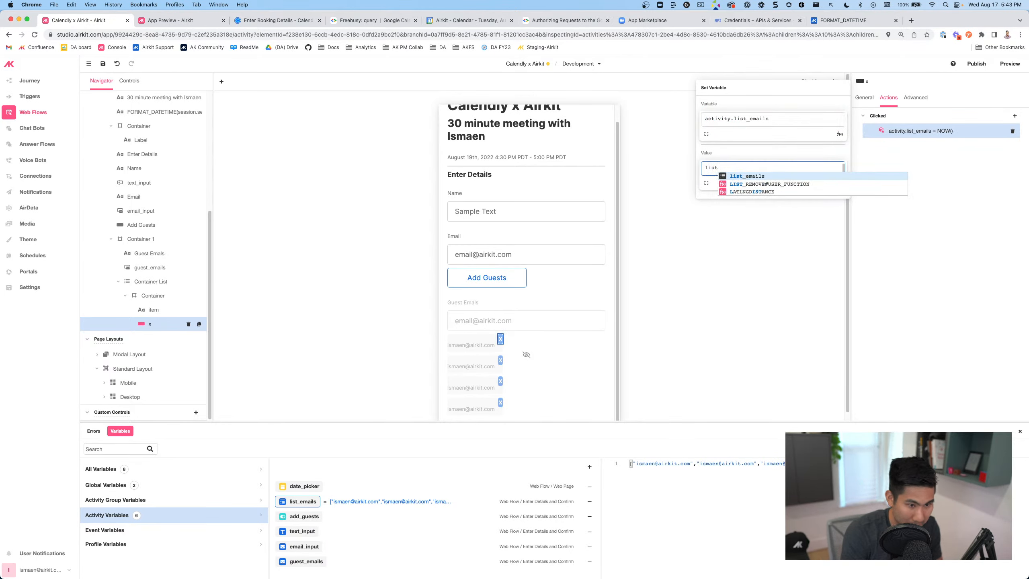
pyautogui.press('Down')
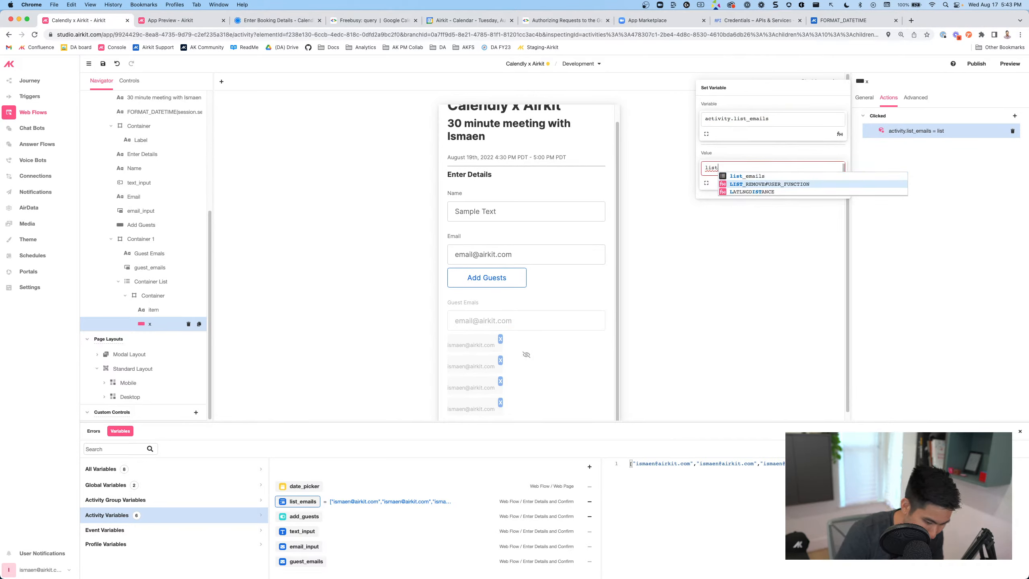
pyautogui.press('Return')
pyautogui.write('acti')
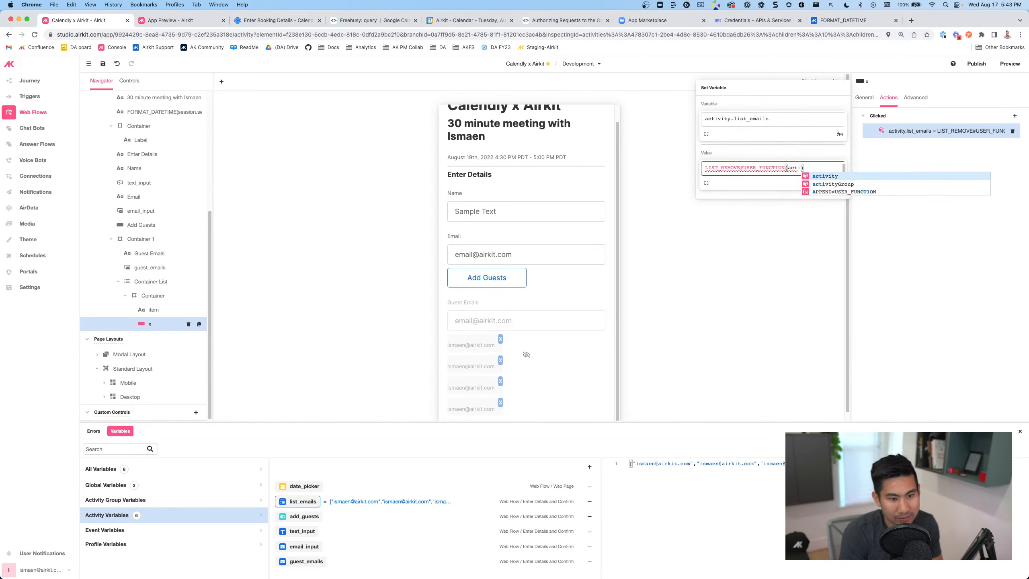
pyautogui.write('vi')
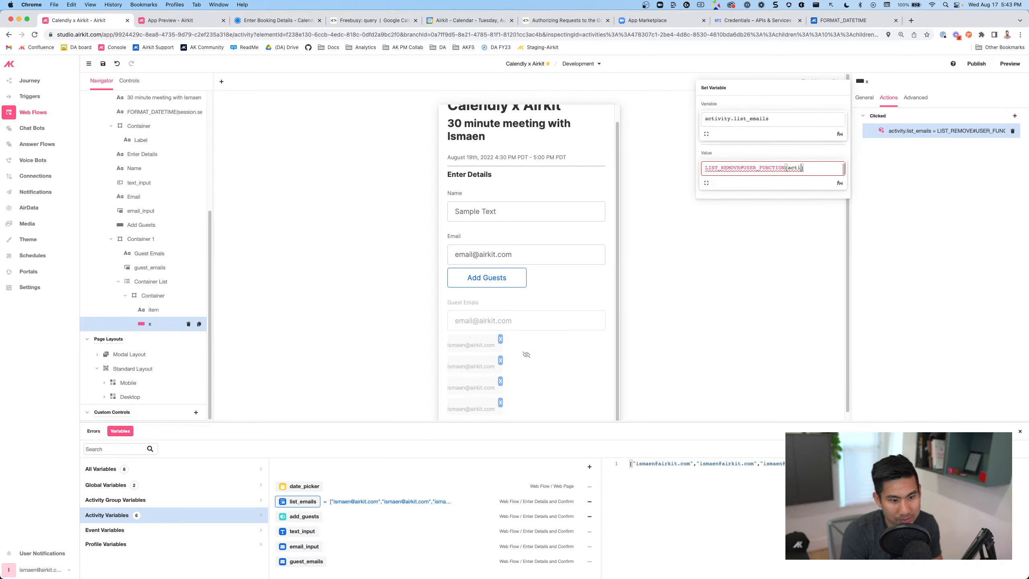
pyautogui.write('ty.list_emails')
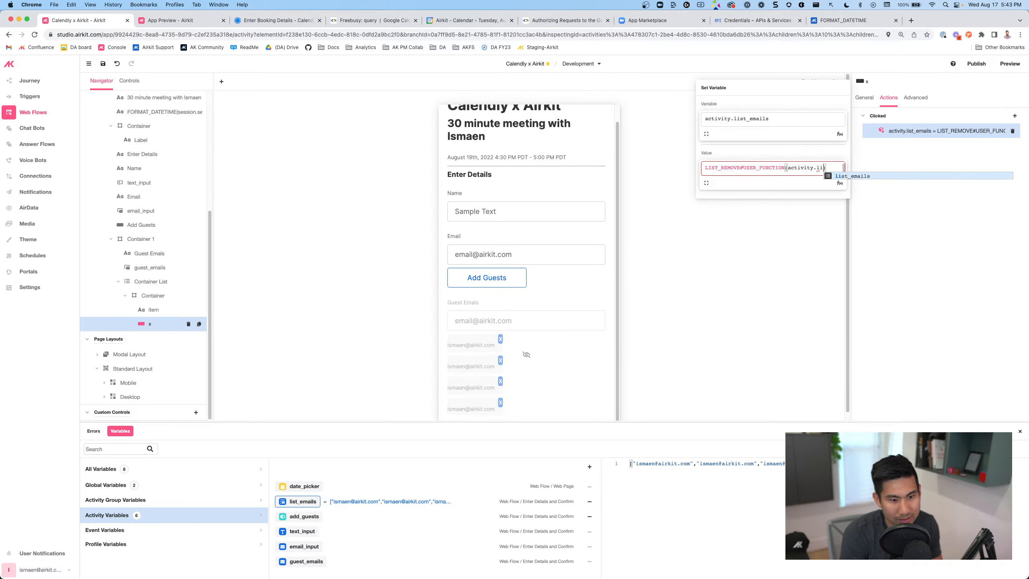
pyautogui.press('Return')
pyautogui.write(',index')
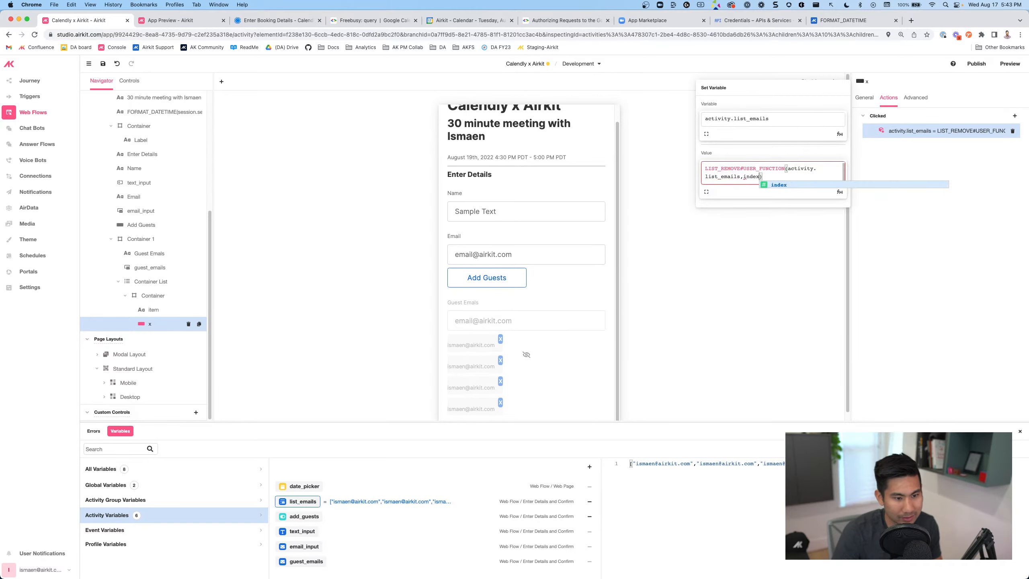
pyautogui.click(773, 187)
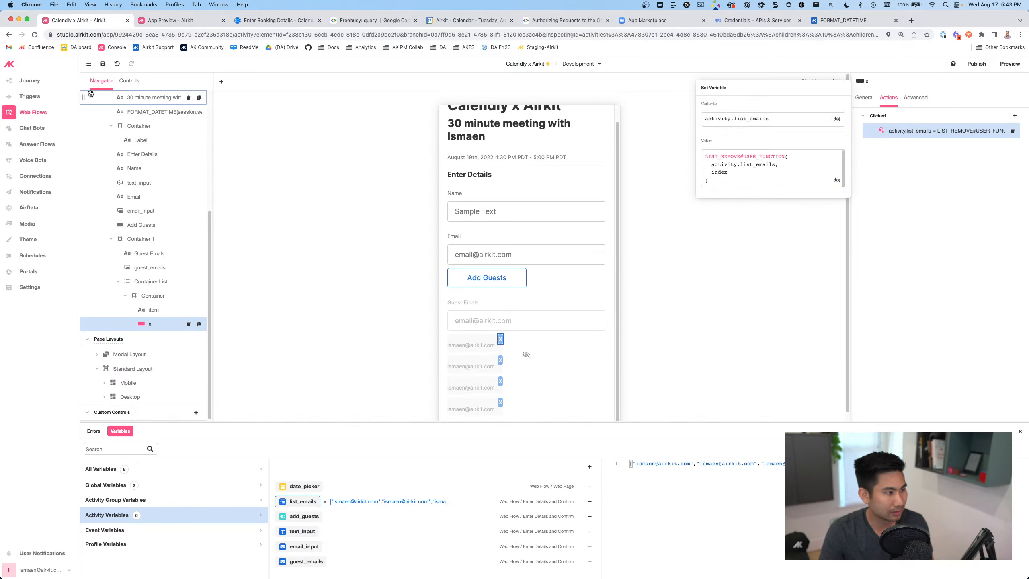
pyautogui.click(103, 65)
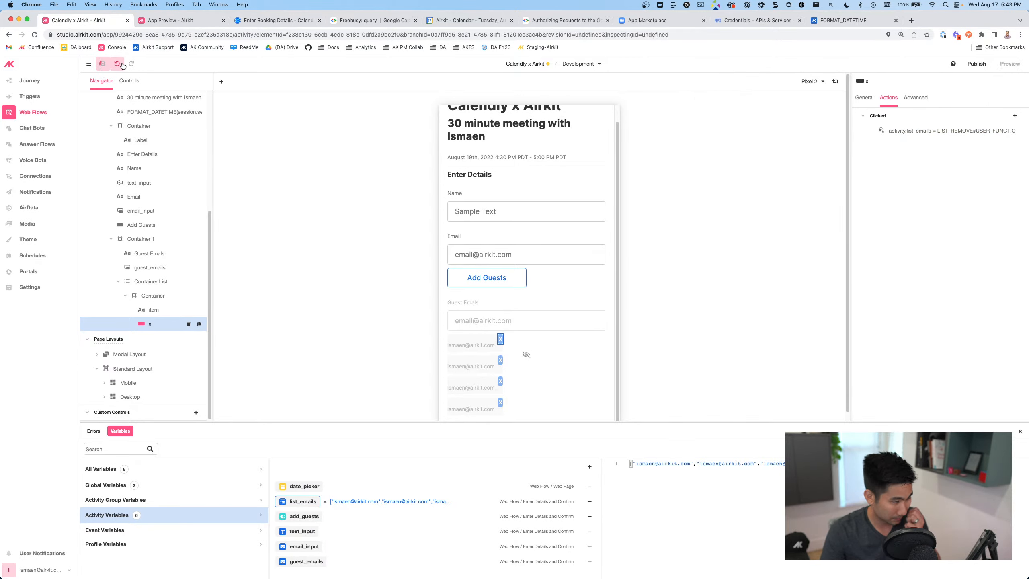
# Reload the App Preview and book the August 19 11:30 slot
pyautogui.click(175, 21)
pyautogui.click(36, 35)
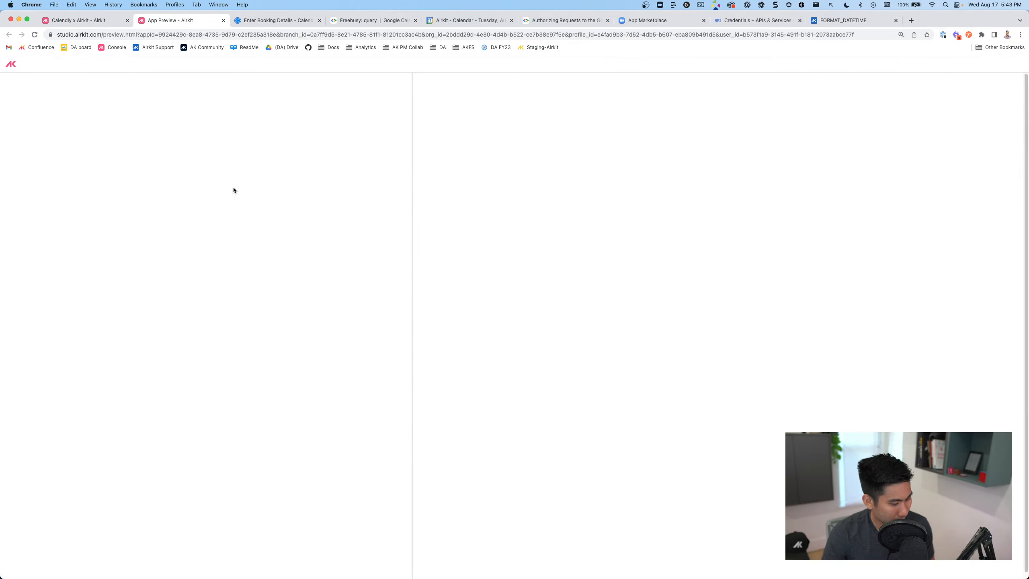
pyautogui.click(236, 494)
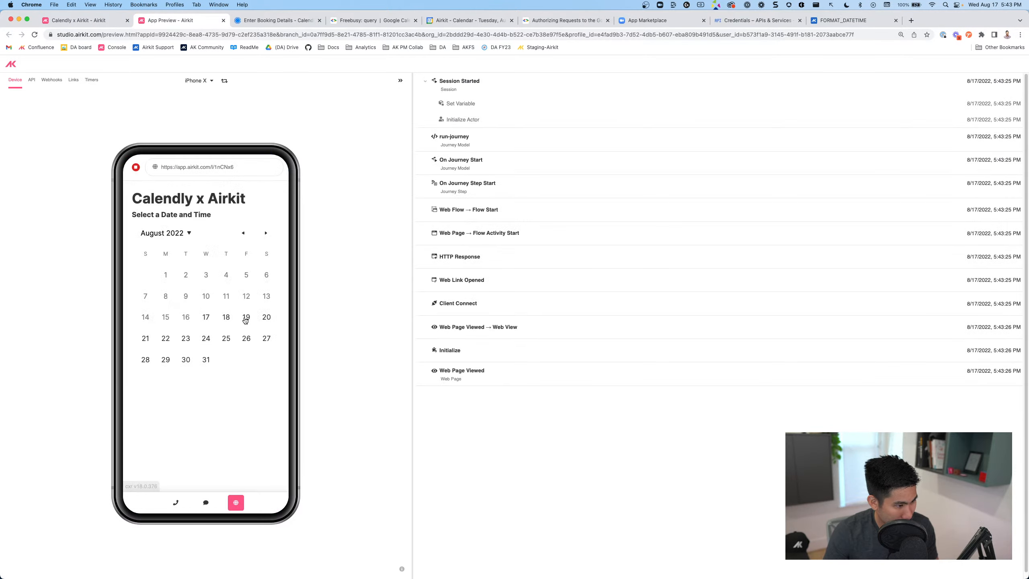
pyautogui.click(245, 319)
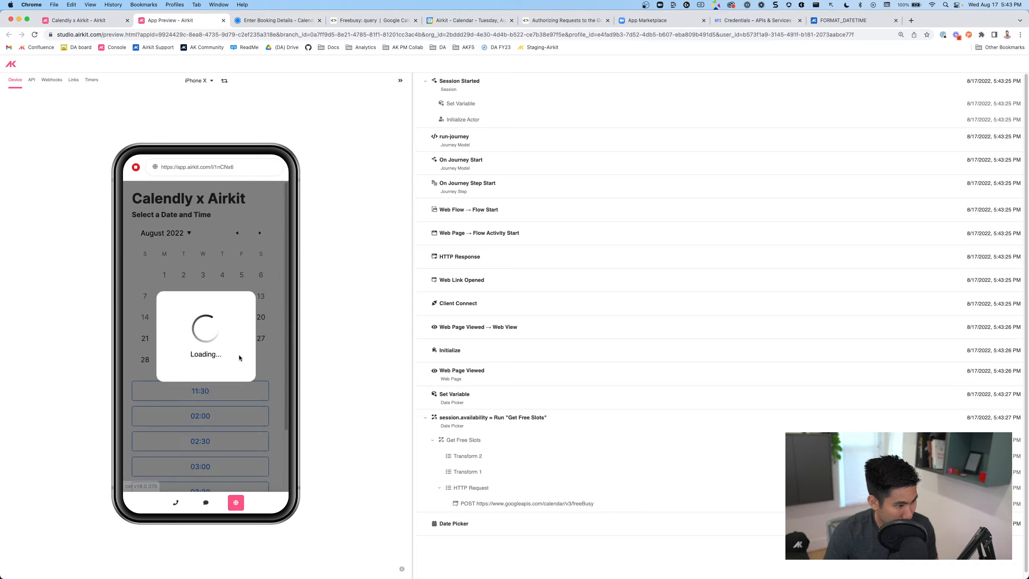
pyautogui.scroll(-1, 207, 403)
pyautogui.scroll(-1, 207, 403)
pyautogui.click(211, 344)
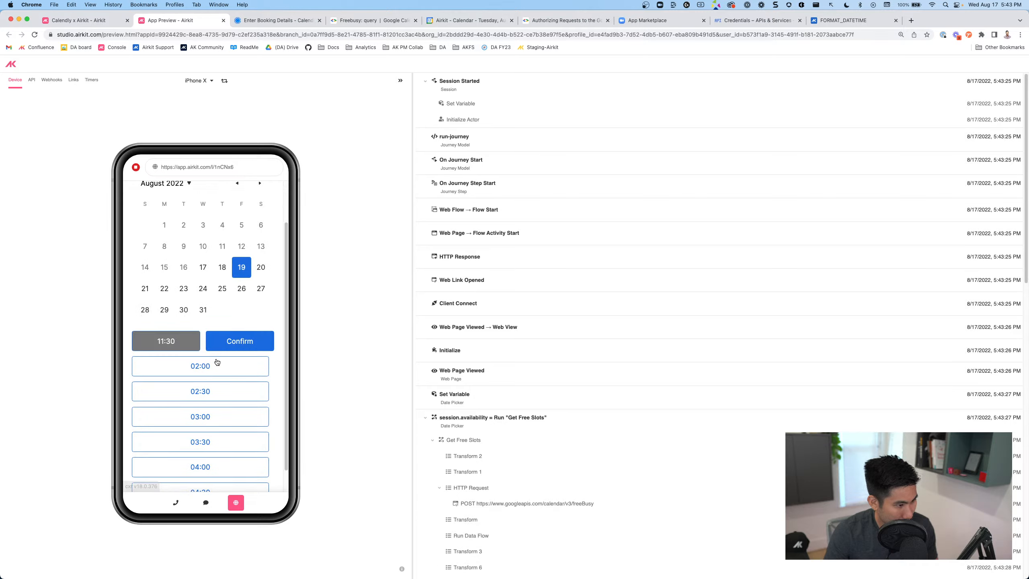
pyautogui.click(219, 344)
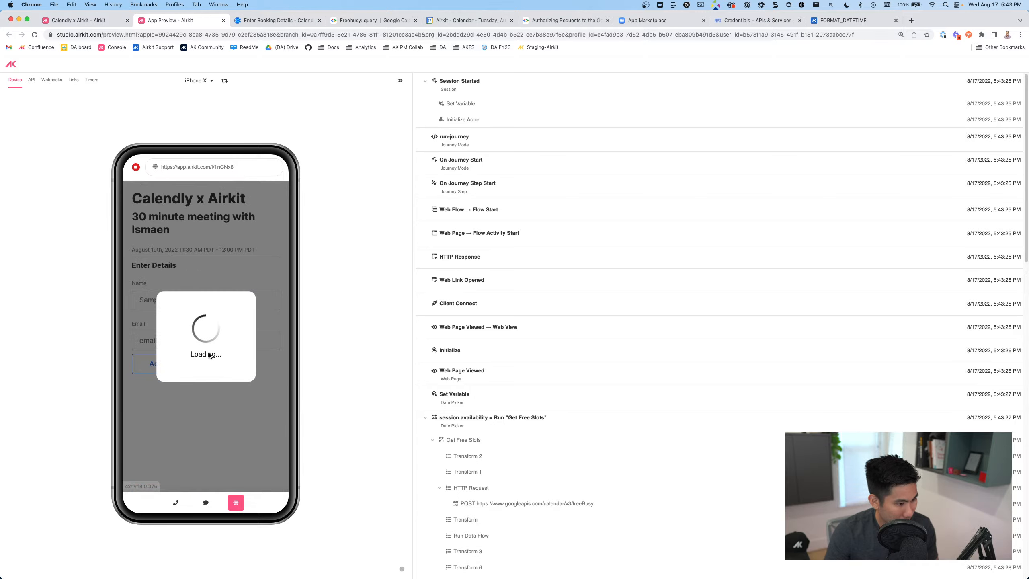
# Fill in the attendee's name and email address
pyautogui.click(140, 301)
pyautogui.write('Ismaen')
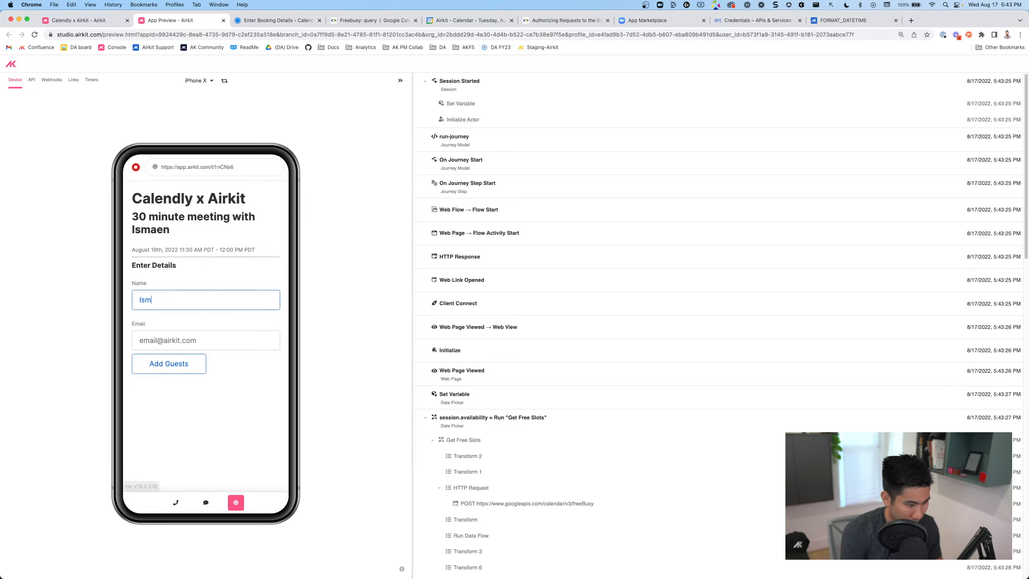
pyautogui.click(268, 341)
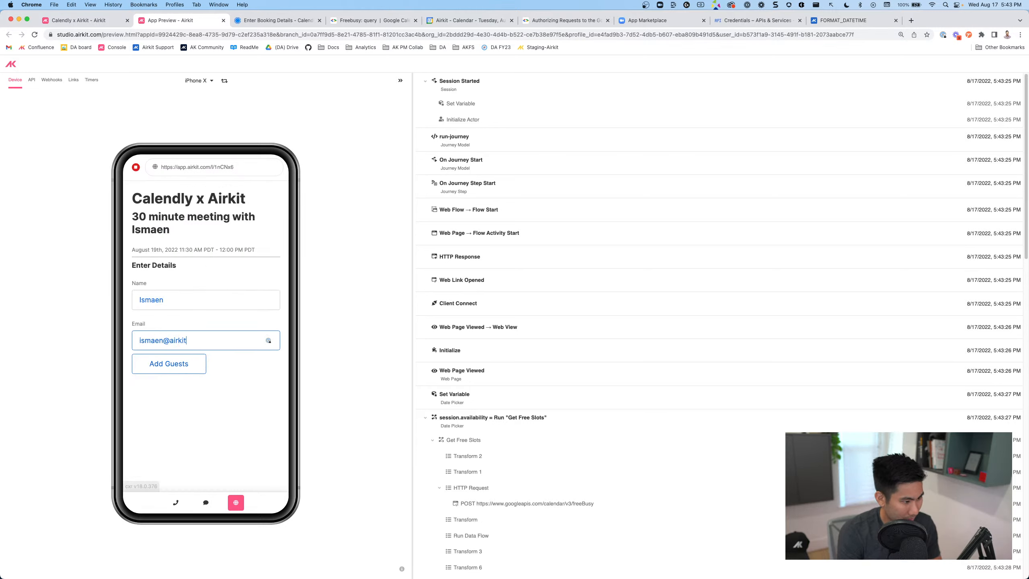
# Add three guest emails: a test address plus two numbered variants of it
pyautogui.click(162, 364)
pyautogui.click(161, 382)
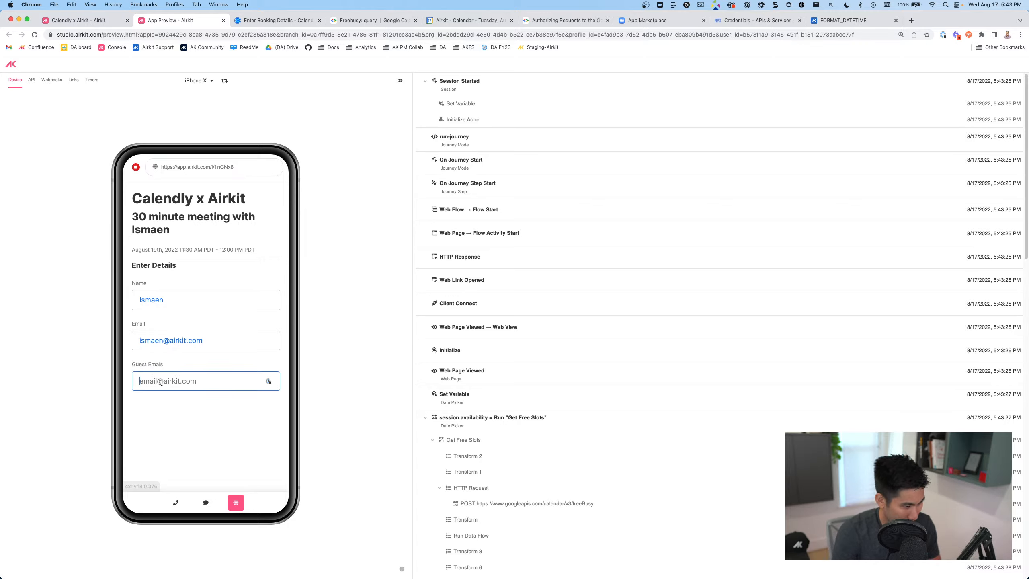
pyautogui.press('Return')
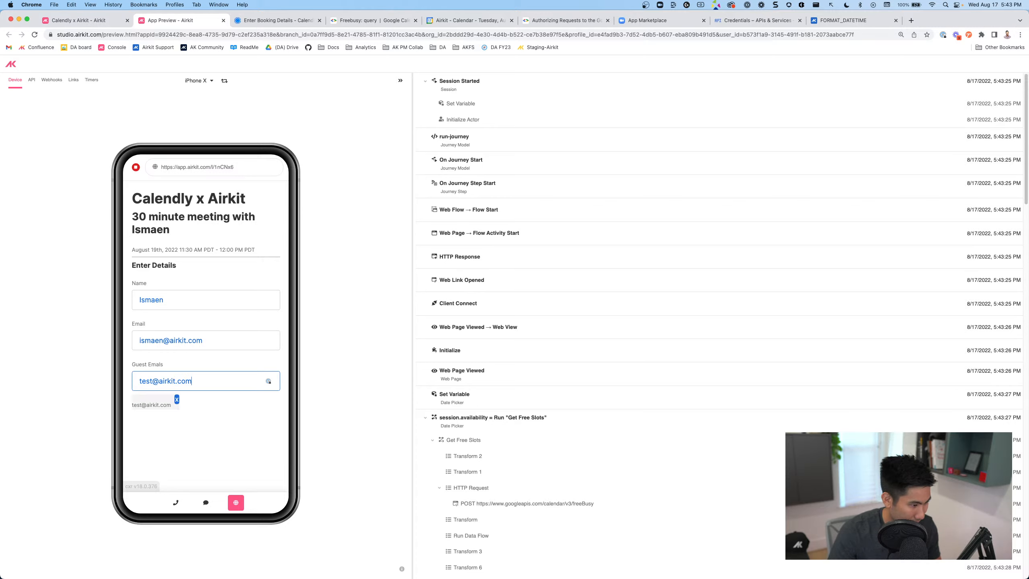
pyautogui.click(153, 381)
pyautogui.write('2')
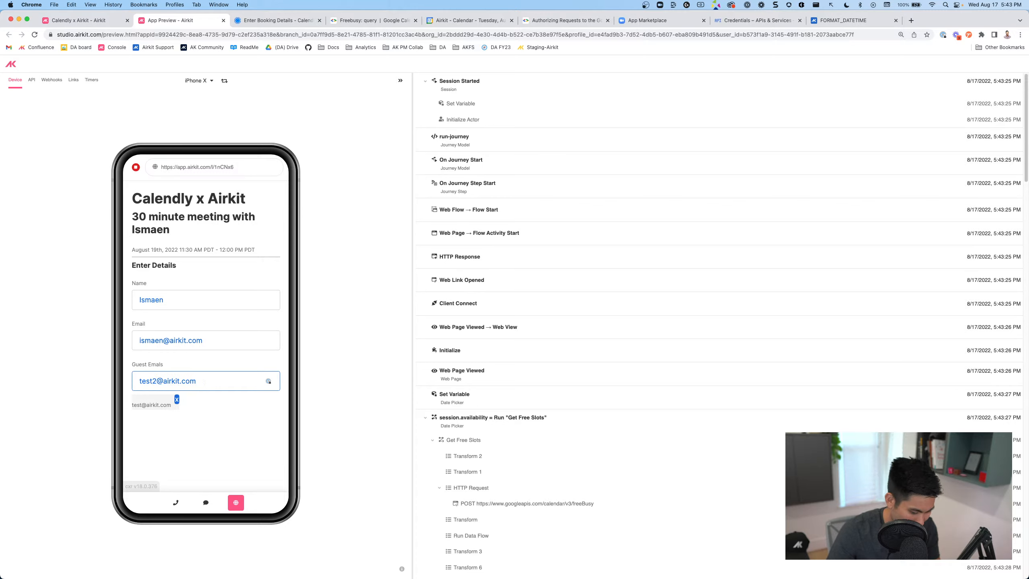
pyautogui.press('Return')
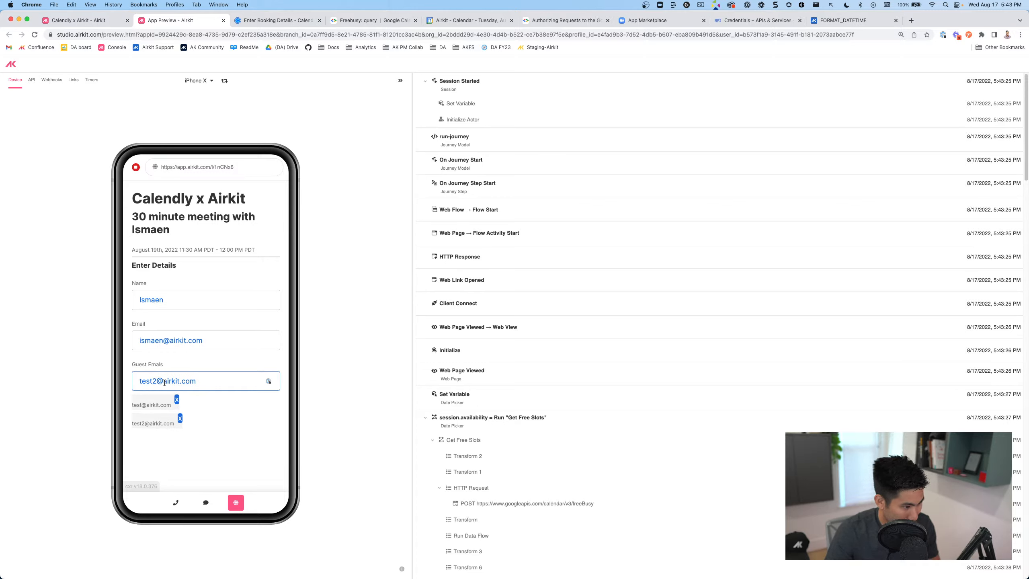
pyautogui.write('3')
pyautogui.press('Return')
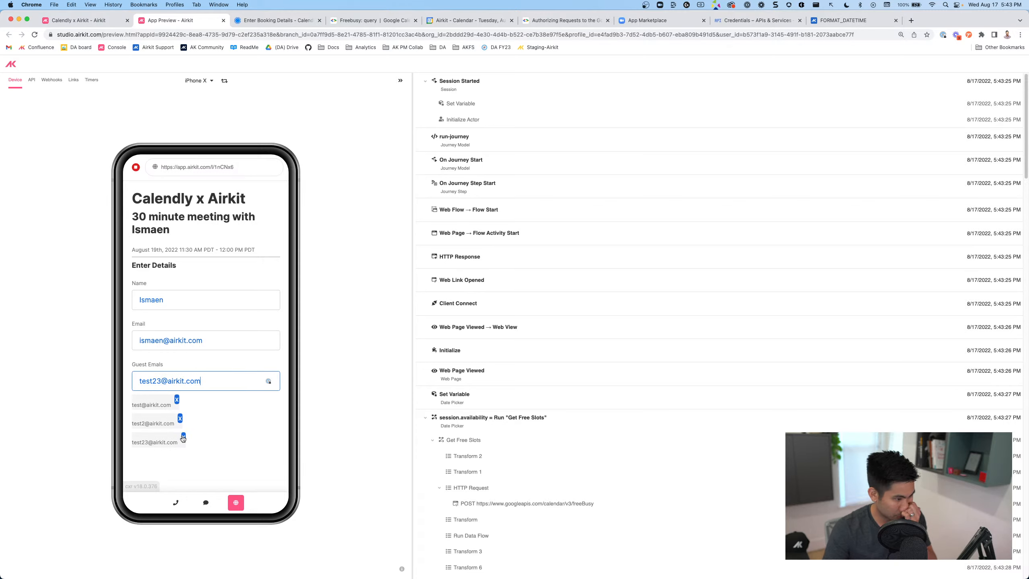
# Remove all three guests with their x buttons and return to Airkit Studio
pyautogui.click(180, 419)
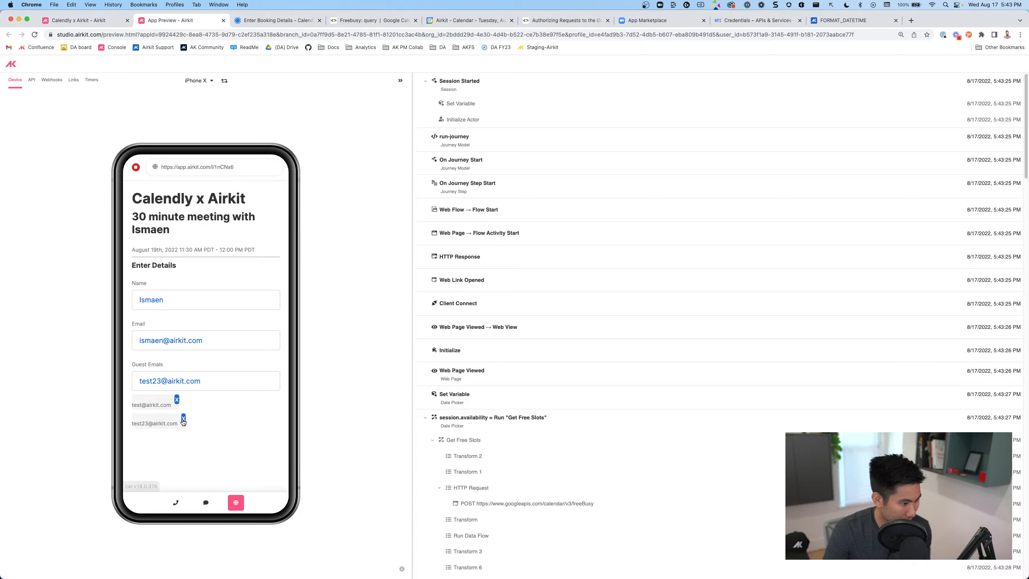
pyautogui.click(184, 420)
pyautogui.click(177, 400)
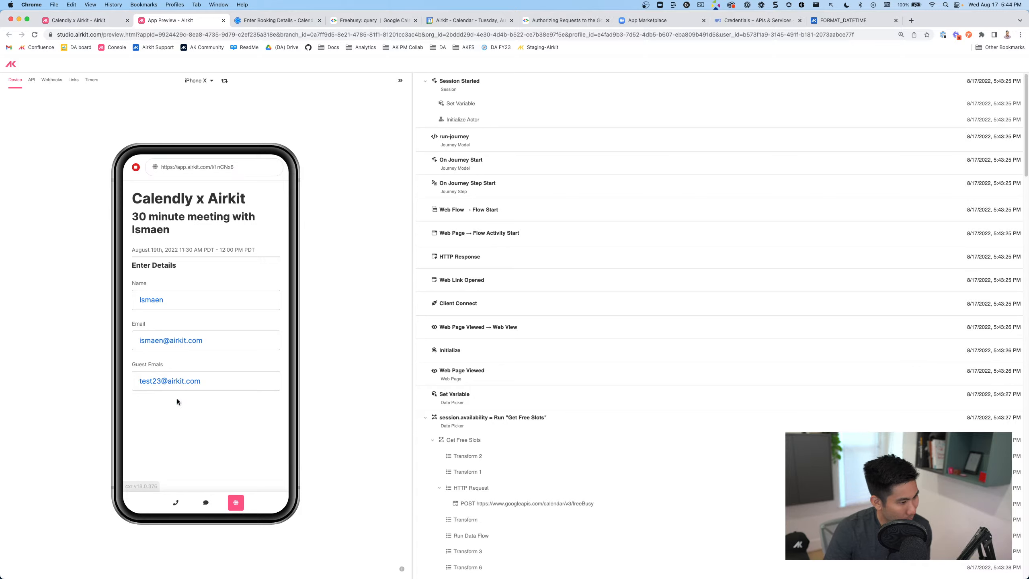
pyautogui.click(79, 20)
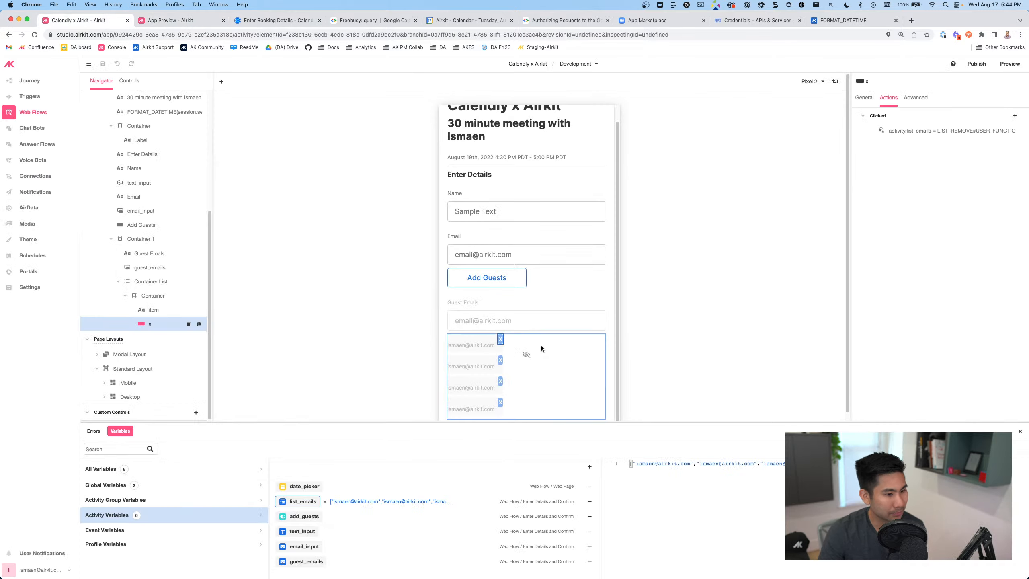
# Make the guest email label's text white using the backgroundPrimary font colour
pyautogui.click(496, 351)
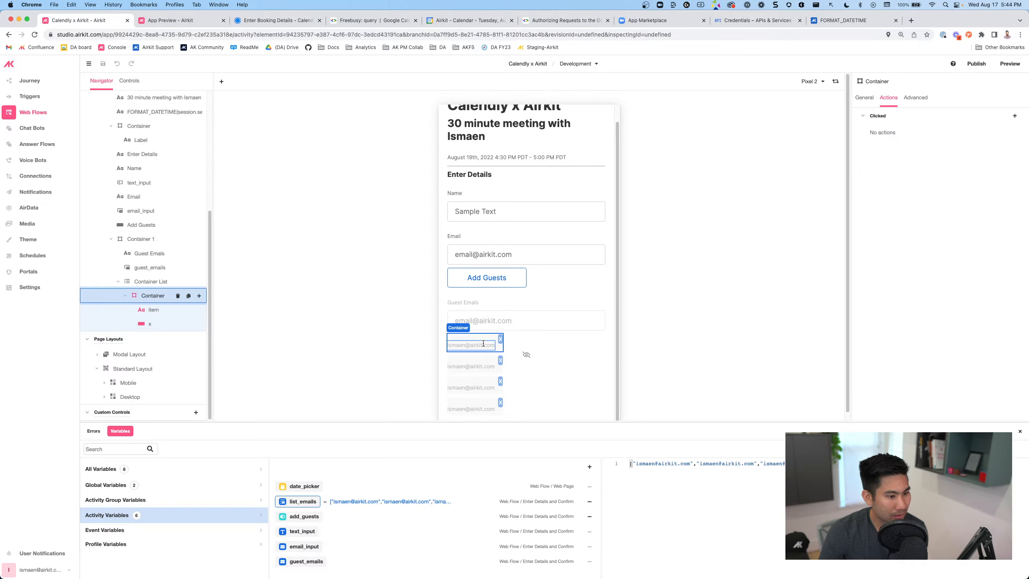
pyautogui.click(488, 346)
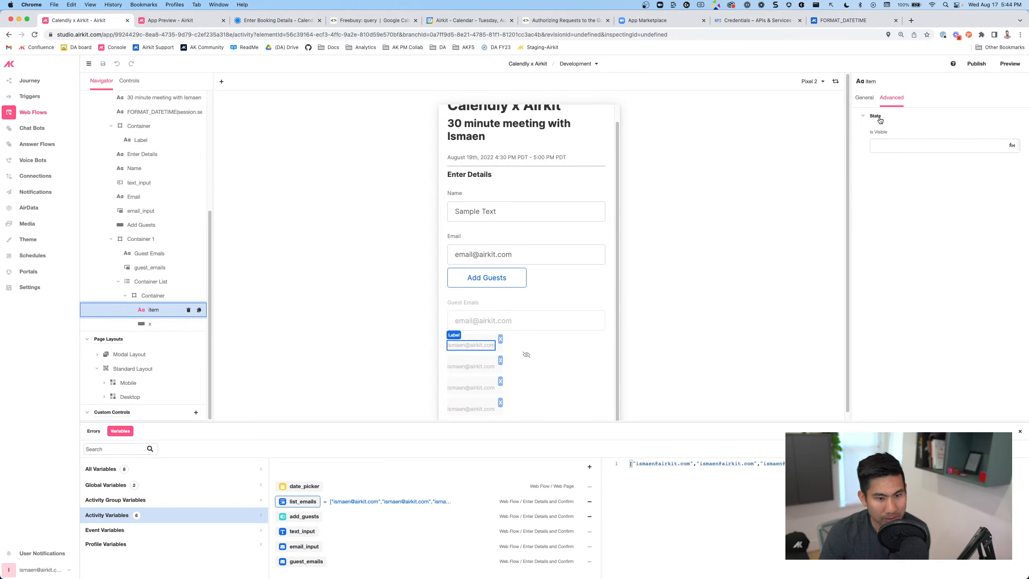
pyautogui.click(868, 101)
pyautogui.scroll(-5, 918, 294)
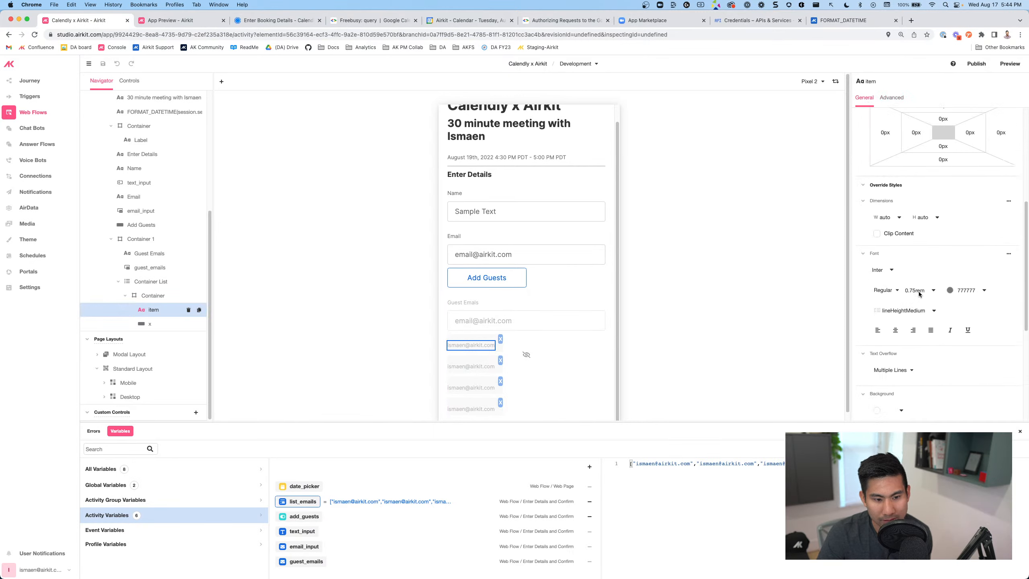
pyautogui.click(984, 246)
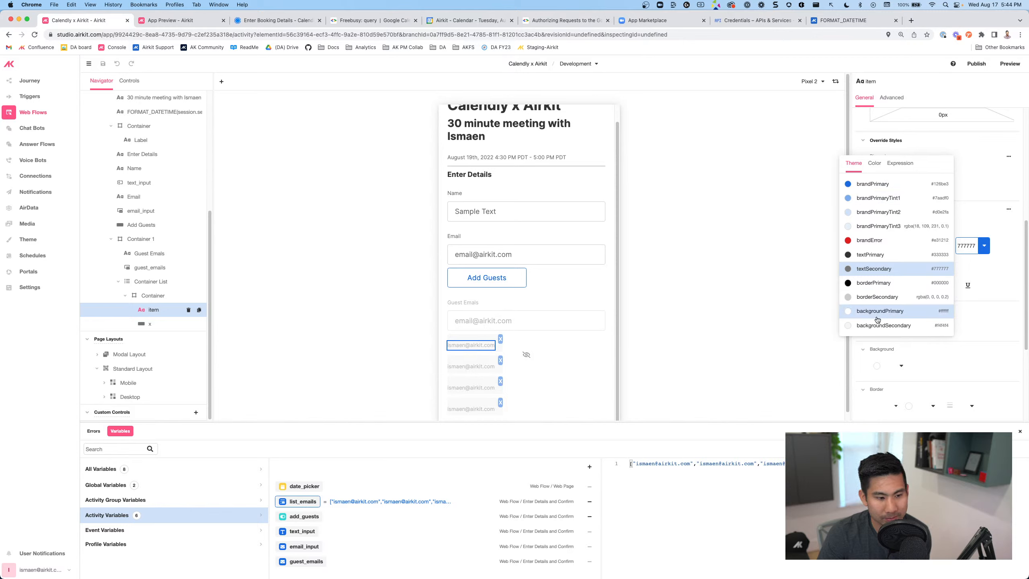
pyautogui.click(457, 356)
# Give each email chip's container a brandPrimary blue (126BE3) background
pyautogui.click(463, 338)
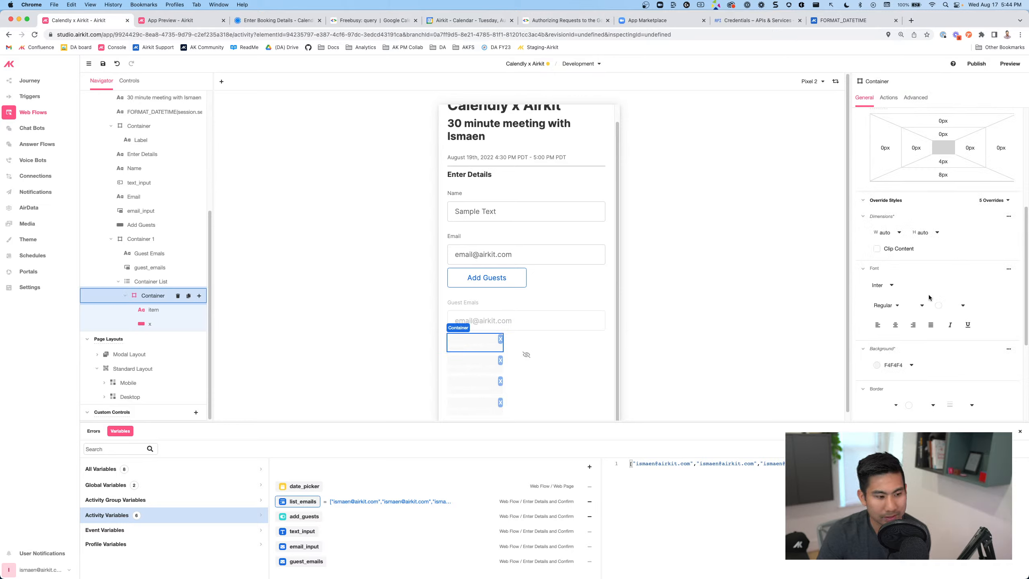
pyautogui.click(966, 308)
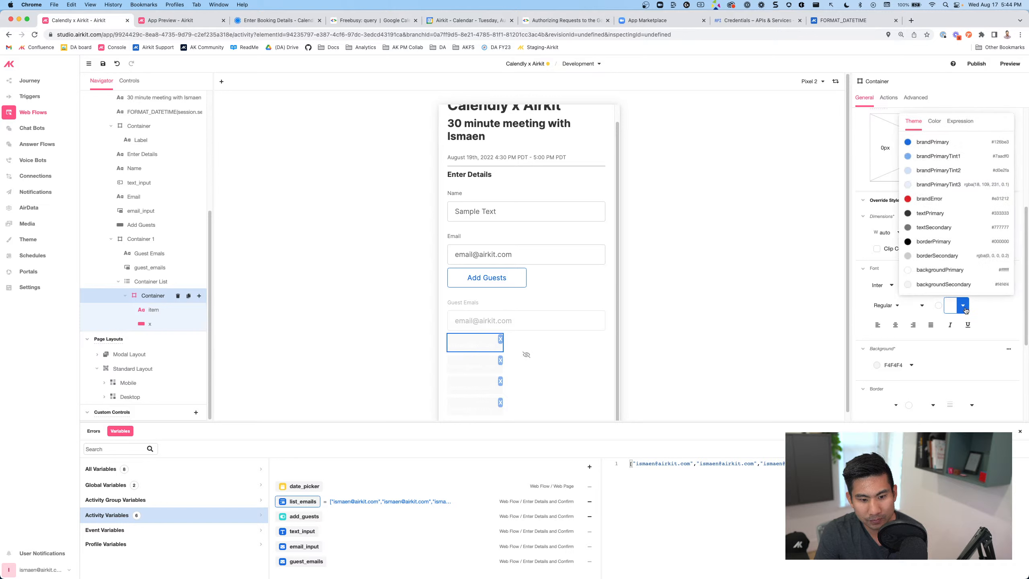
pyautogui.click(1001, 315)
pyautogui.click(912, 371)
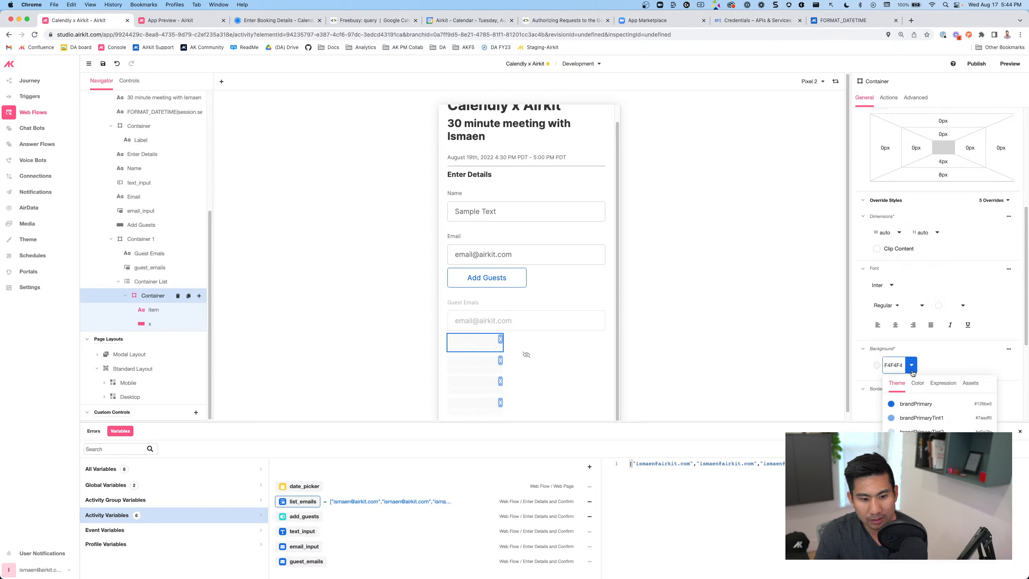
pyautogui.click(928, 404)
pyautogui.click(540, 336)
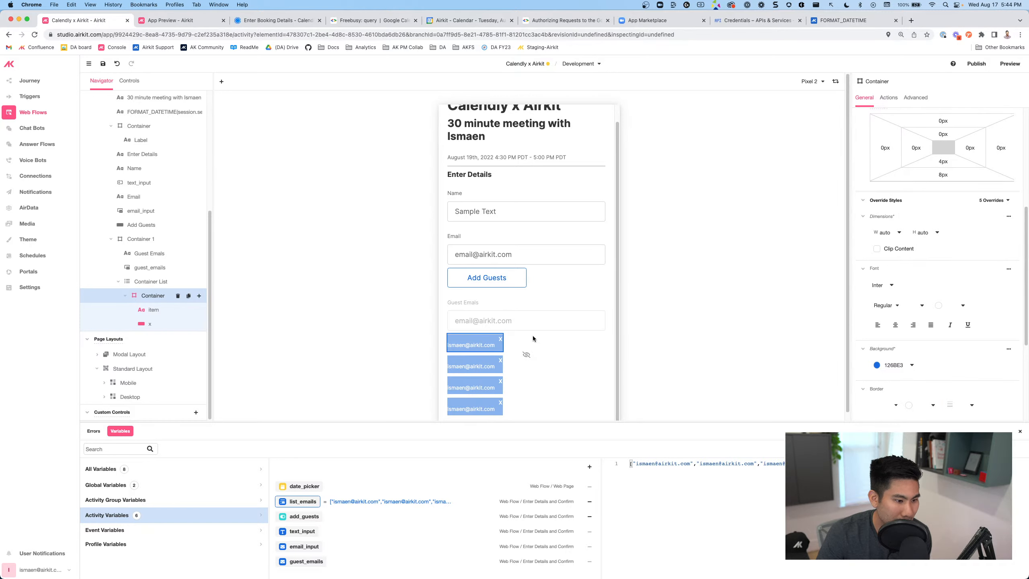
pyautogui.click(499, 338)
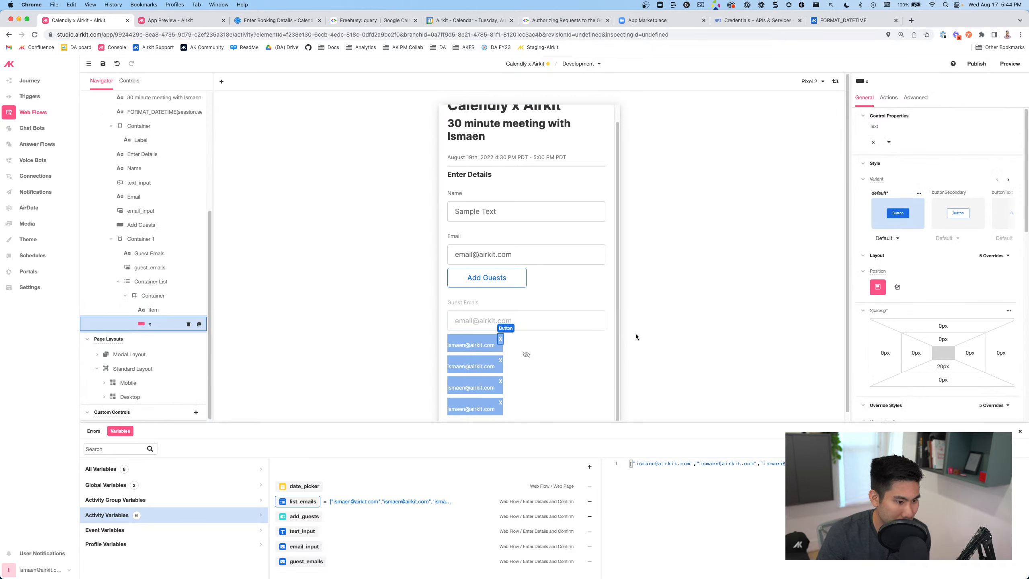
pyautogui.click(573, 338)
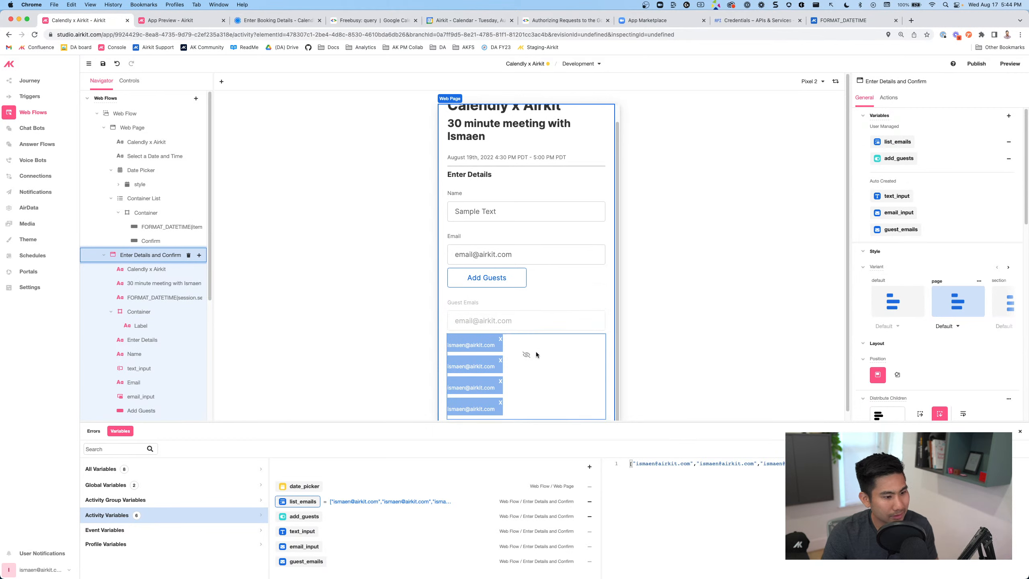
# Select the Container List holding the guest email chips, comparing it with its inner container
pyautogui.scroll(-1, 510, 346)
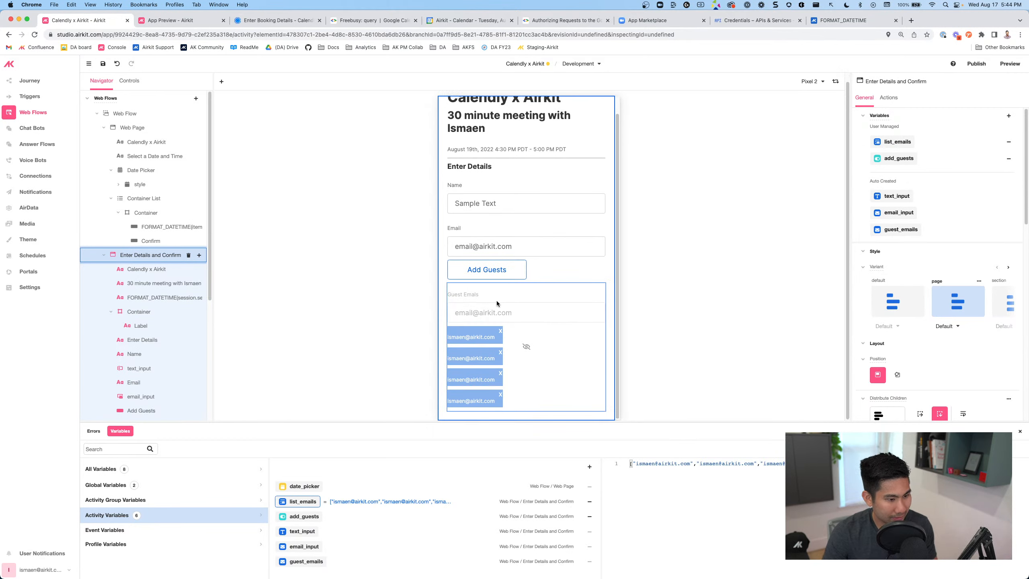
pyautogui.click(535, 301)
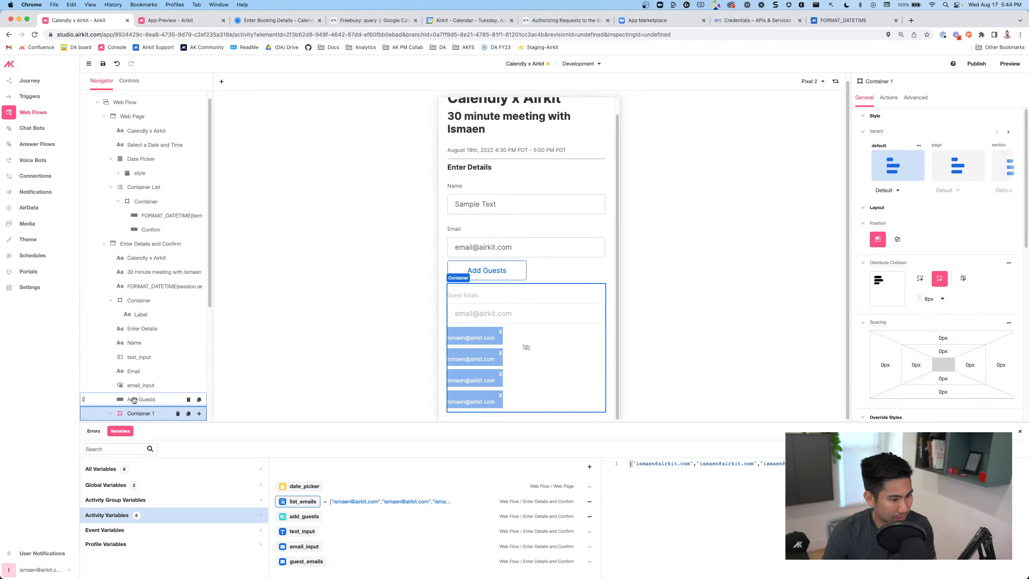
pyautogui.scroll(-4, 137, 391)
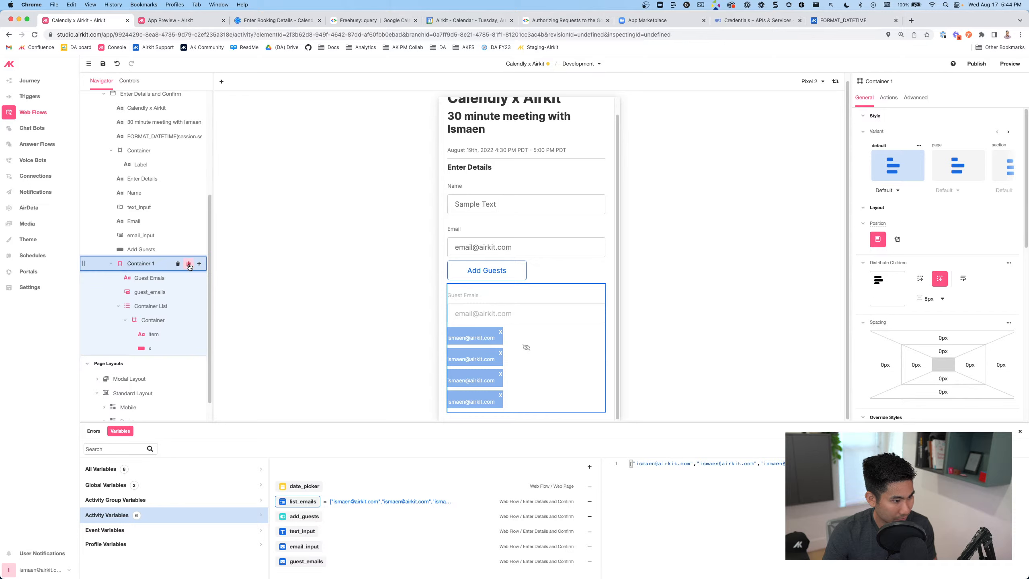
pyautogui.click(155, 319)
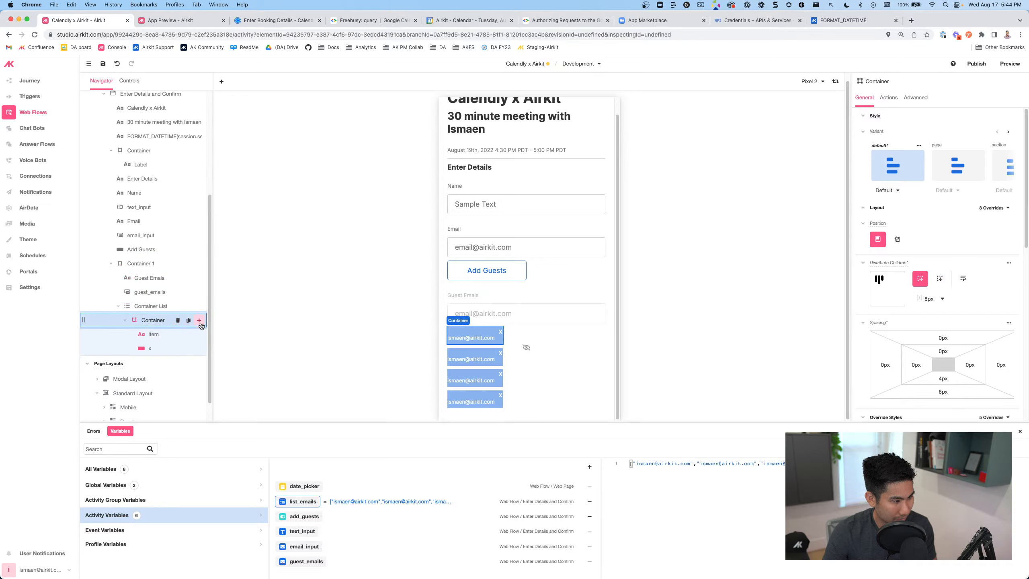
pyautogui.click(150, 306)
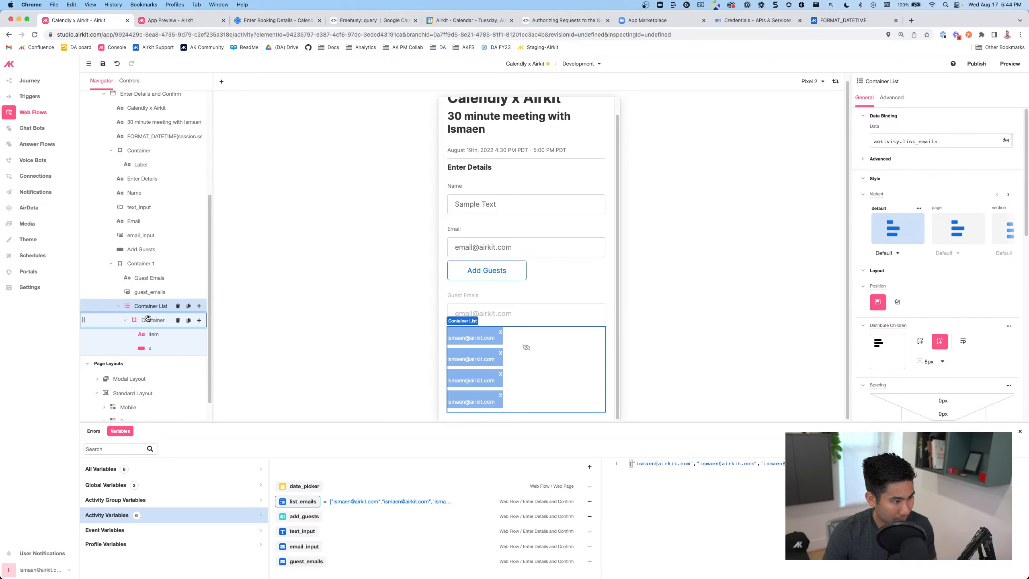
pyautogui.click(148, 319)
pyautogui.click(150, 307)
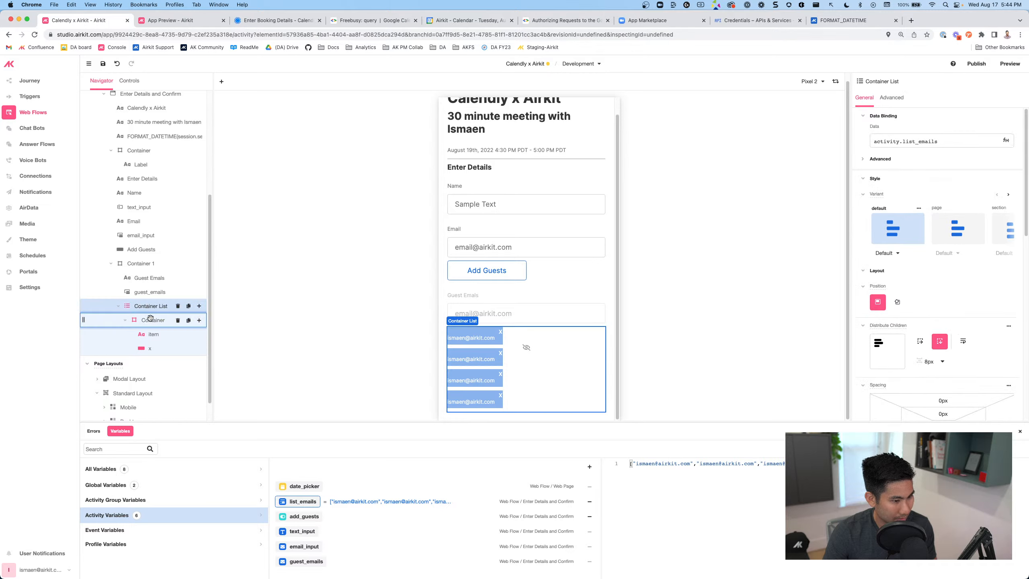
pyautogui.click(151, 320)
pyautogui.click(150, 307)
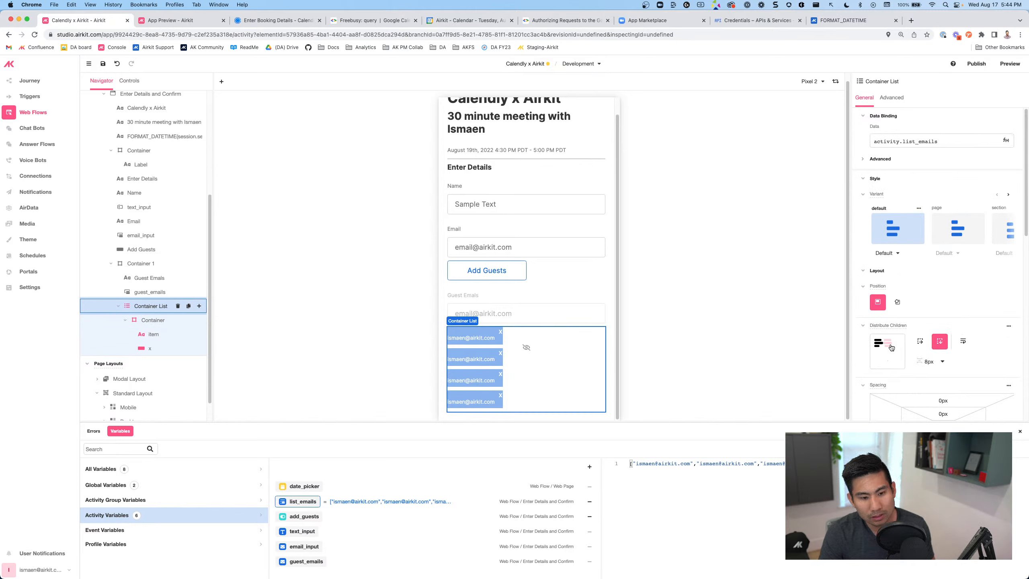
# Stack the chips horizontally with an 8px gap, undoing a trial 12px gap
pyautogui.click(920, 342)
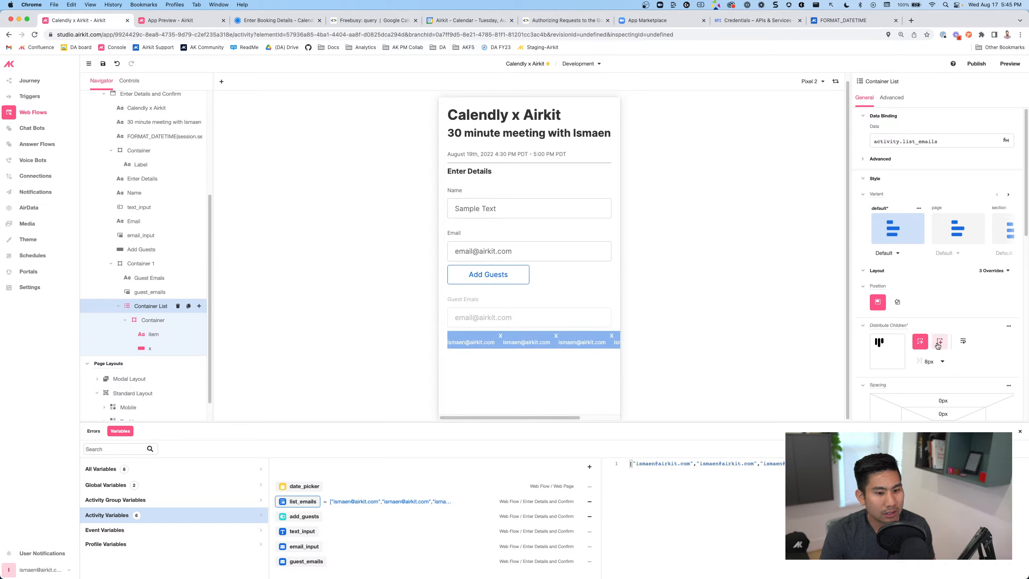
pyautogui.scroll(-5, 928, 345)
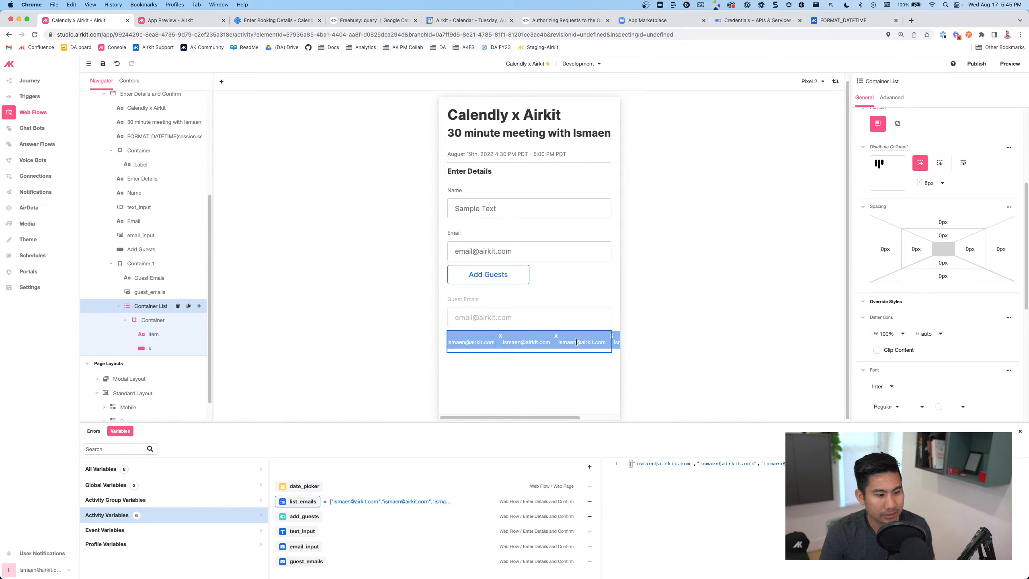
pyautogui.scroll(5, 912, 319)
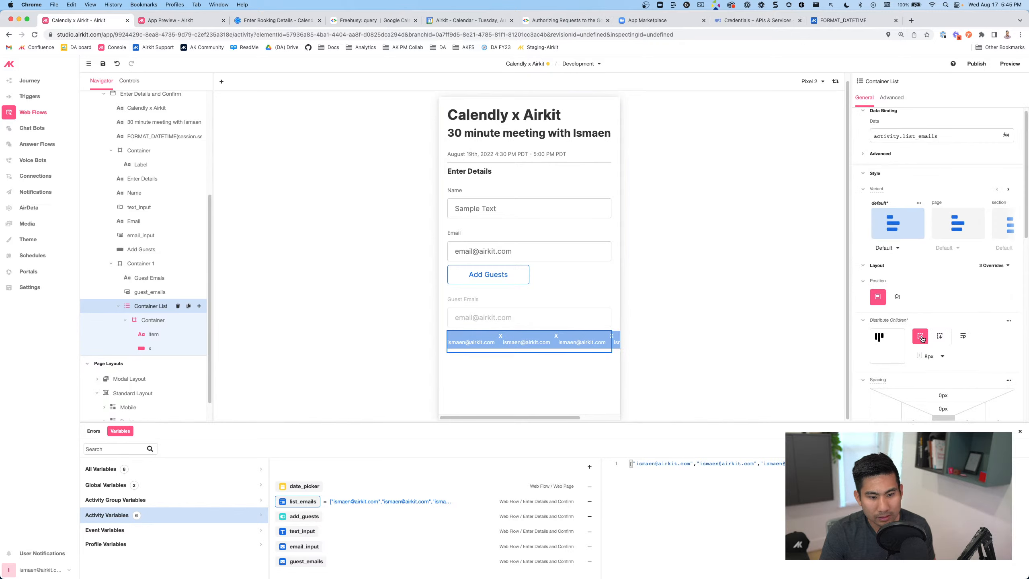
pyautogui.click(941, 356)
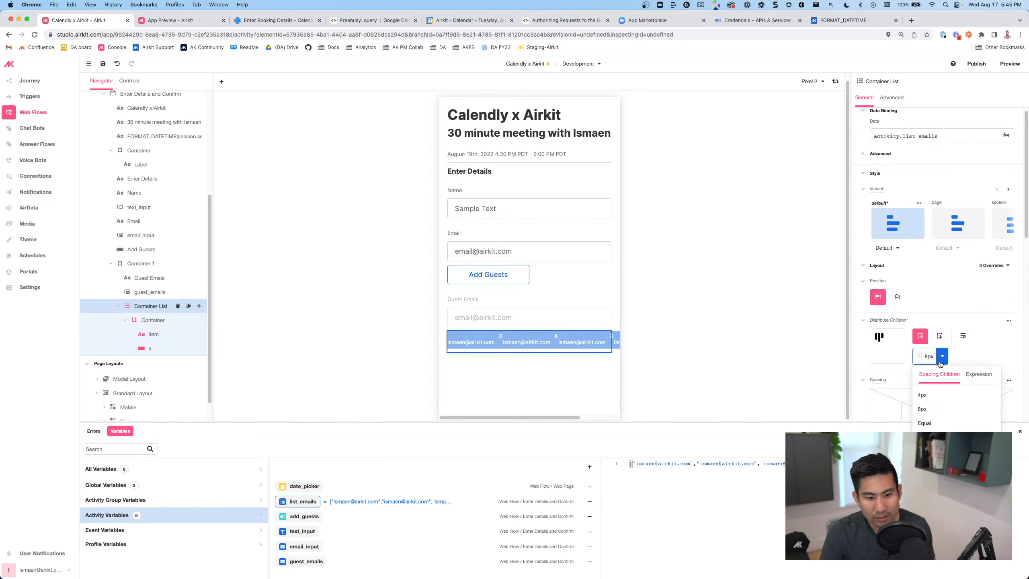
pyautogui.click(933, 408)
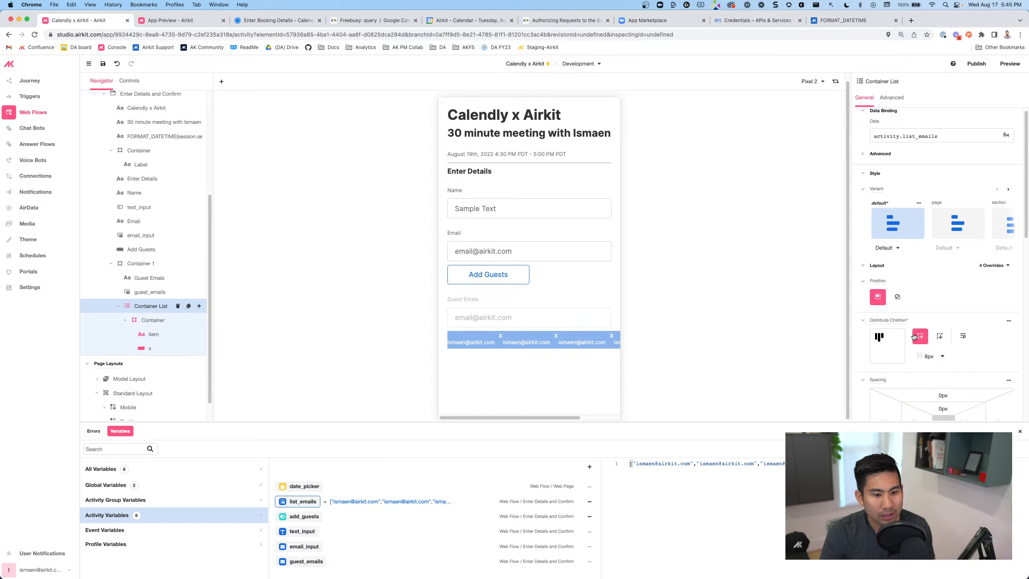
pyautogui.click(927, 356)
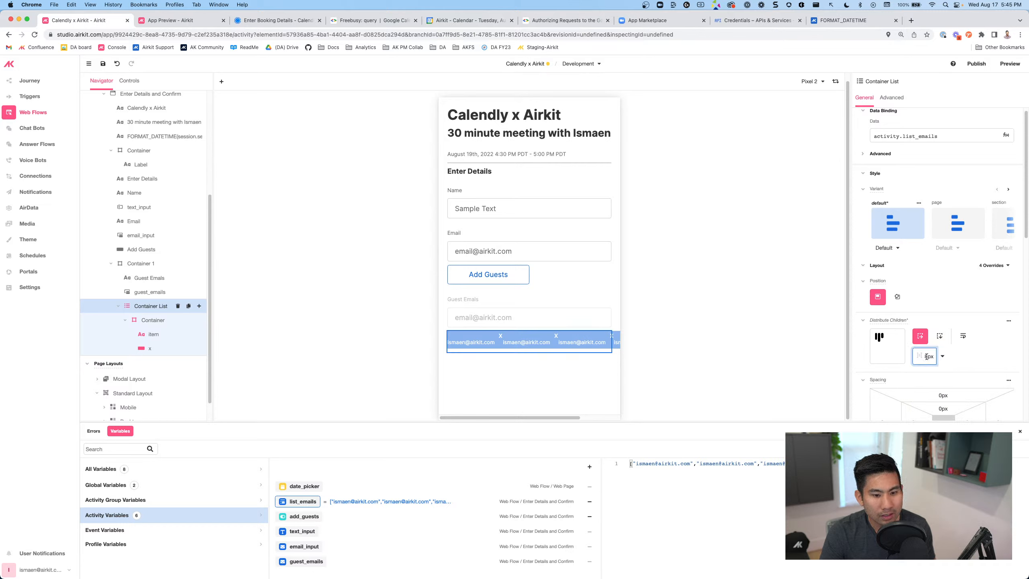
pyautogui.write('12')
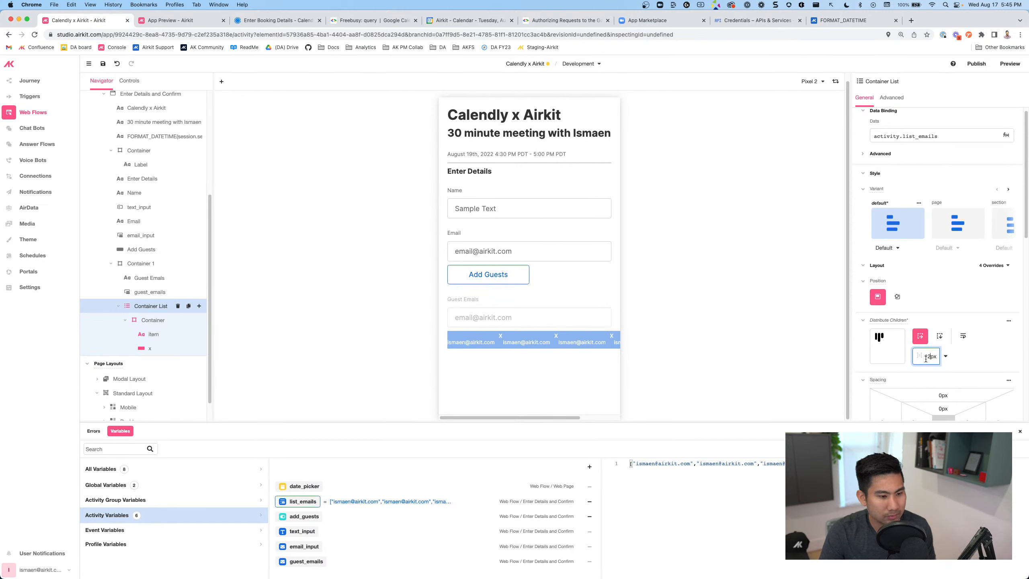
pyautogui.hotkey('ctrl', 'z')
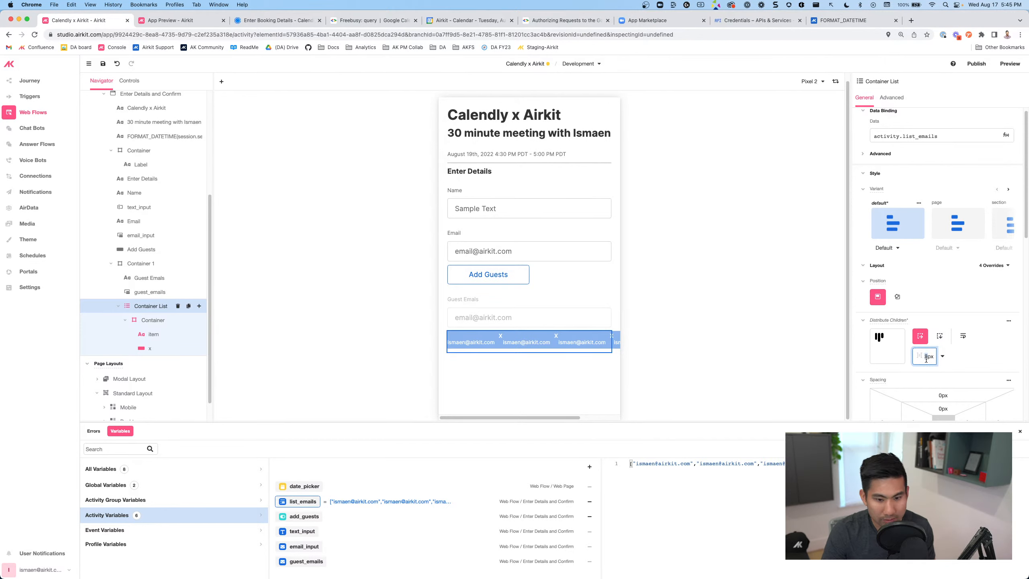
pyautogui.click(153, 321)
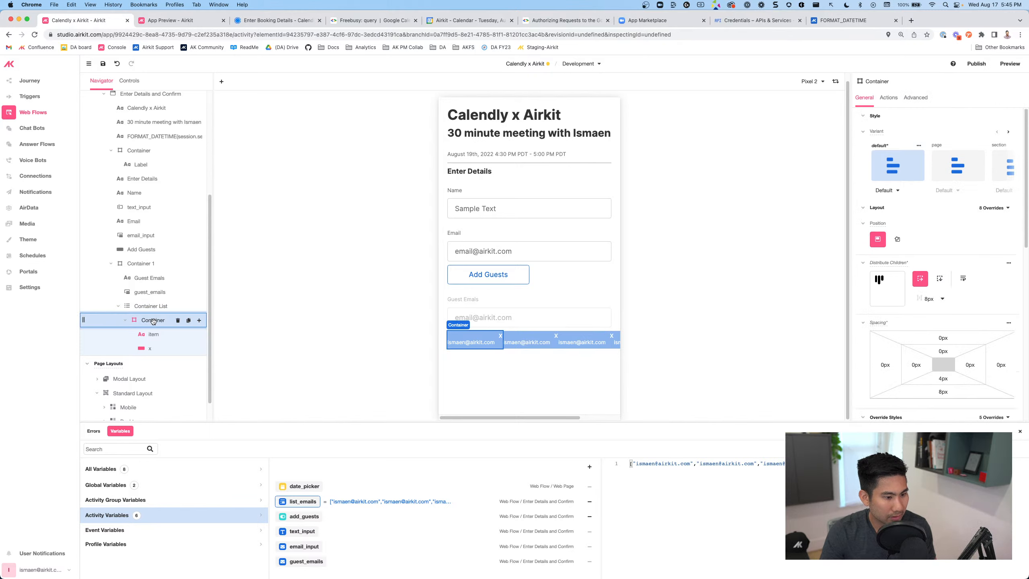
# Save the project and make the email list fill the available width
pyautogui.click(925, 298)
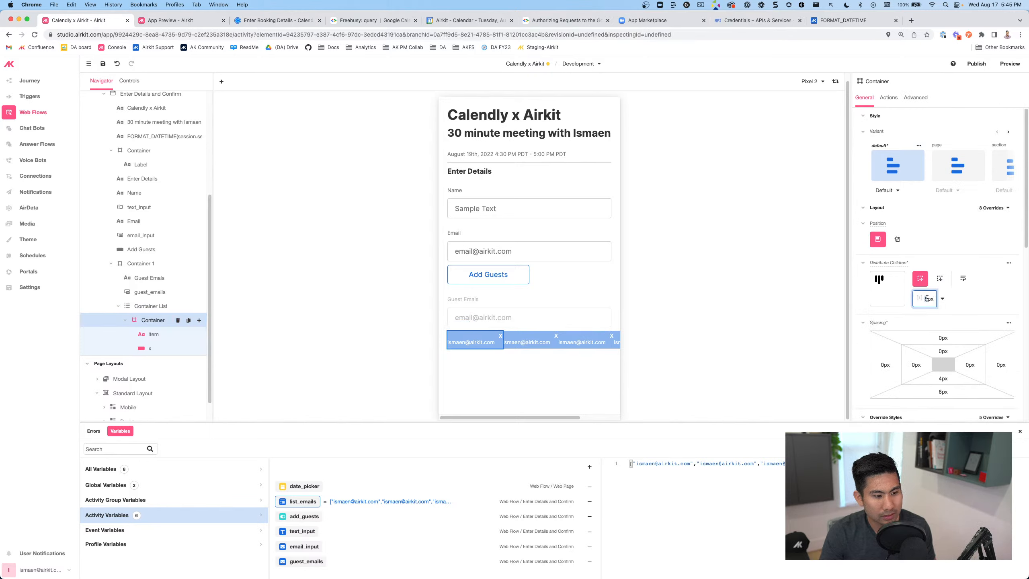
pyautogui.click(147, 307)
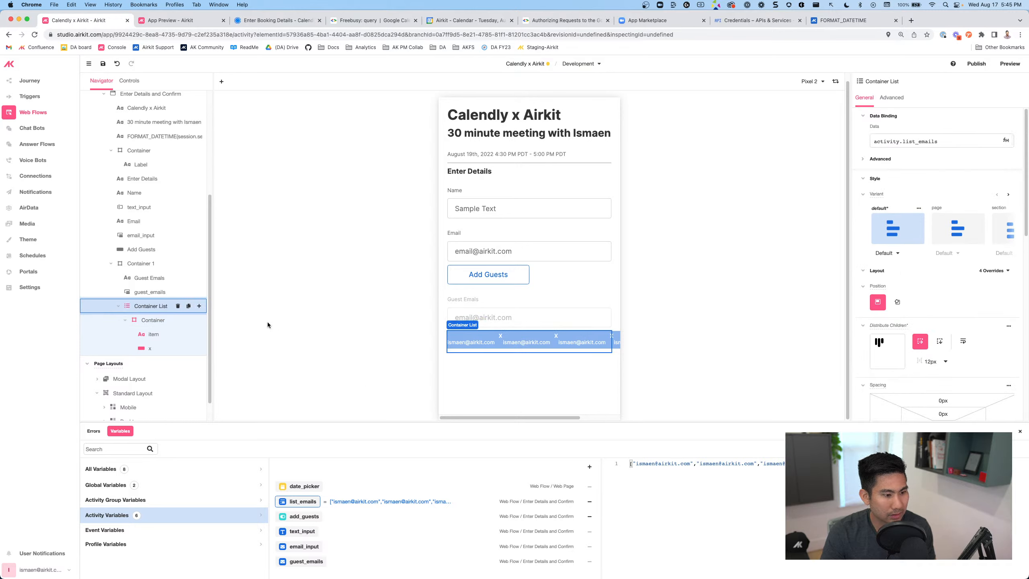
pyautogui.click(104, 64)
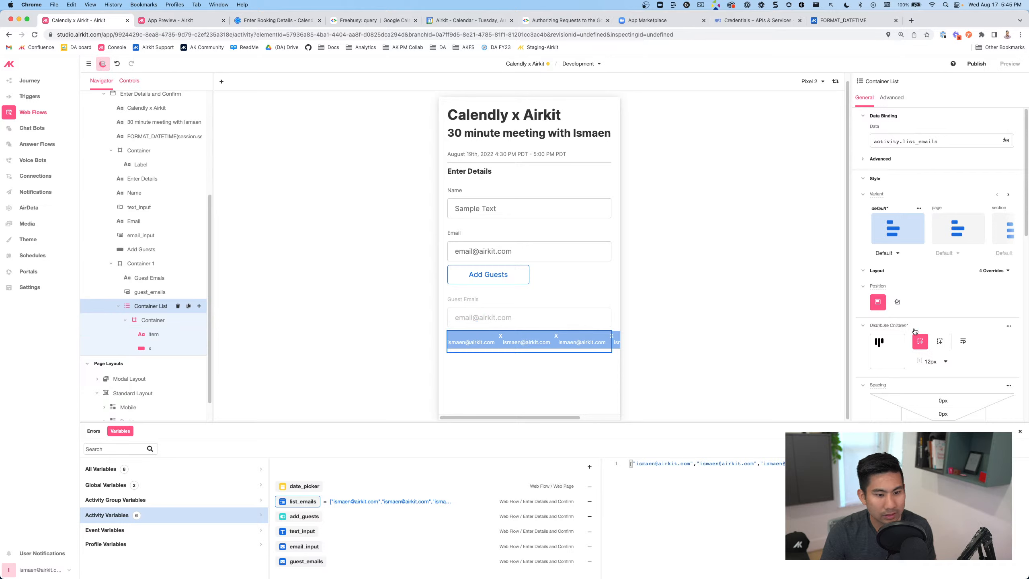
pyautogui.scroll(-5, 905, 258)
pyautogui.click(903, 262)
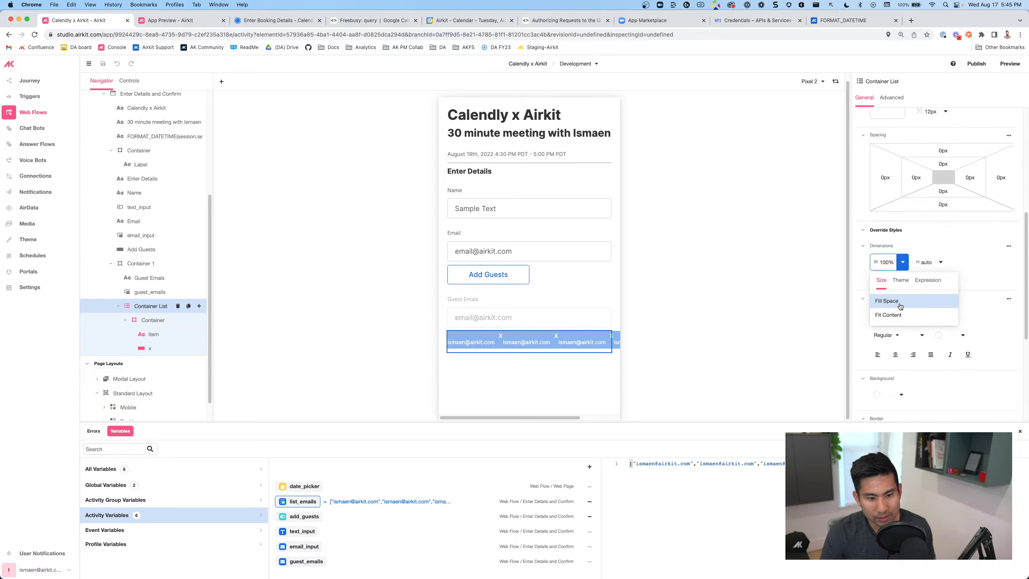
pyautogui.click(891, 307)
pyautogui.click(549, 370)
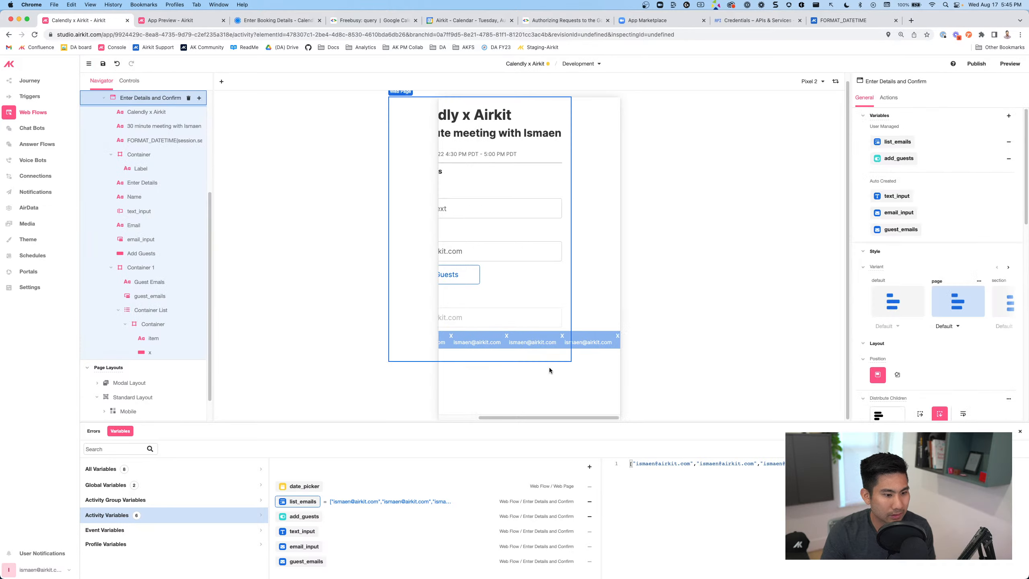
pyautogui.hscroll(-3, 549, 370)
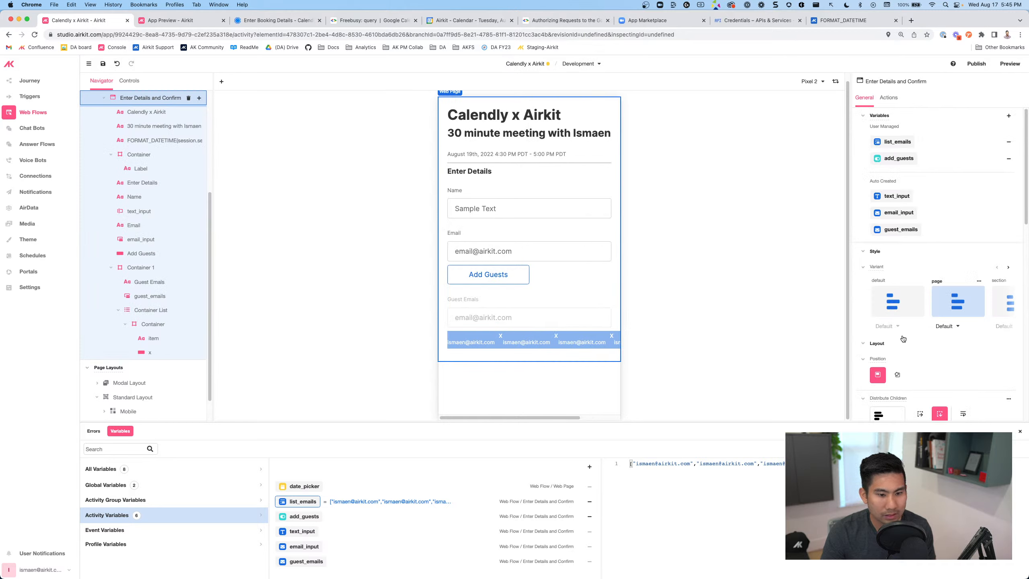
# Set each guest-email chip container's right margin to 8px
pyautogui.click(497, 342)
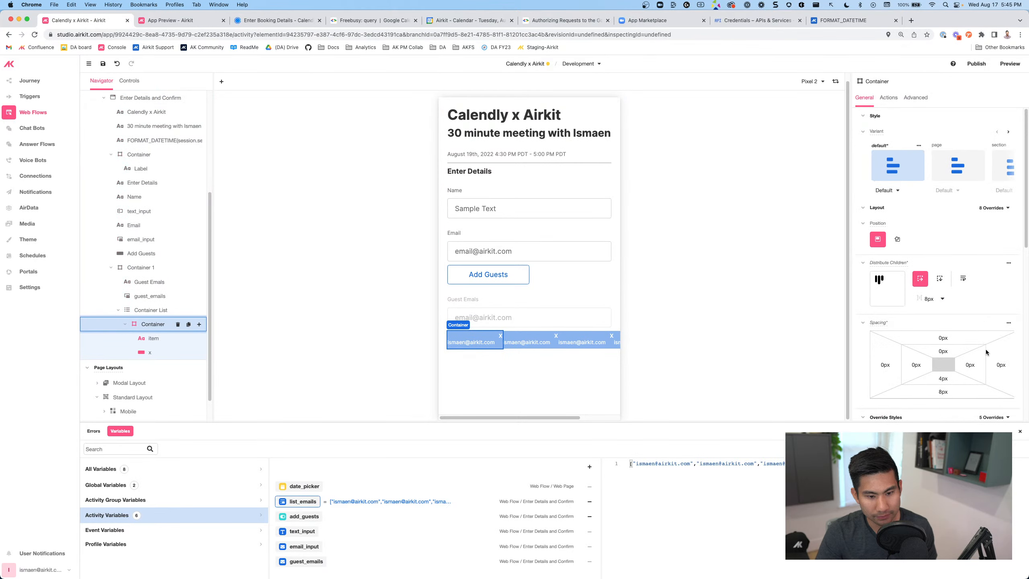
pyautogui.write('12')
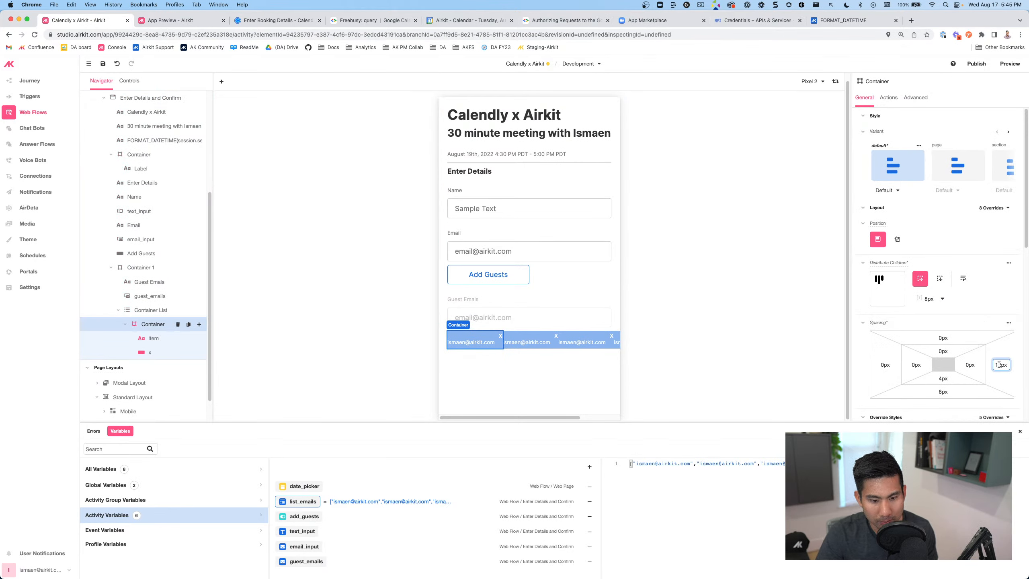
pyautogui.press('Return')
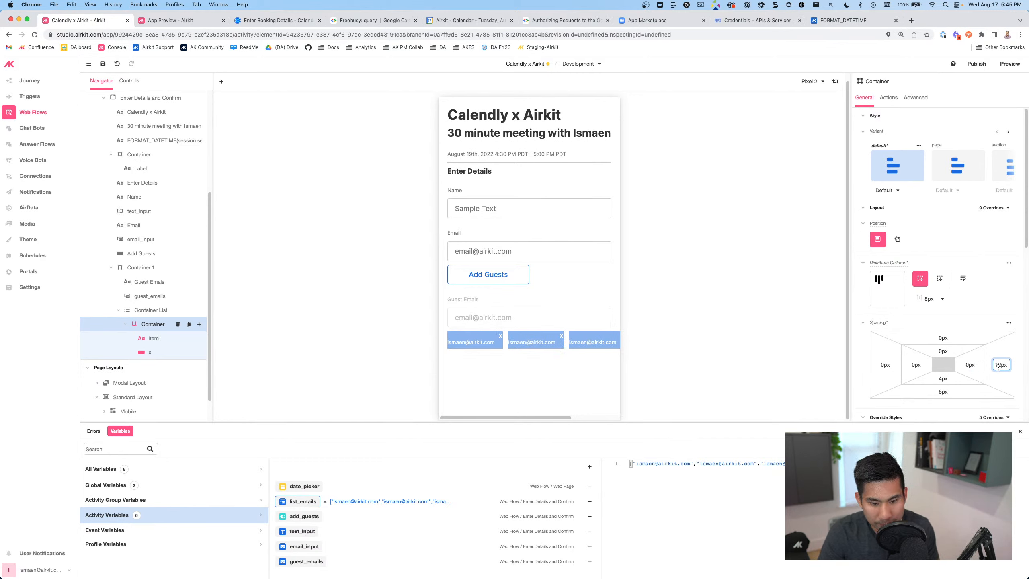
pyautogui.moveTo(1001, 367); pyautogui.dragTo(994, 366)
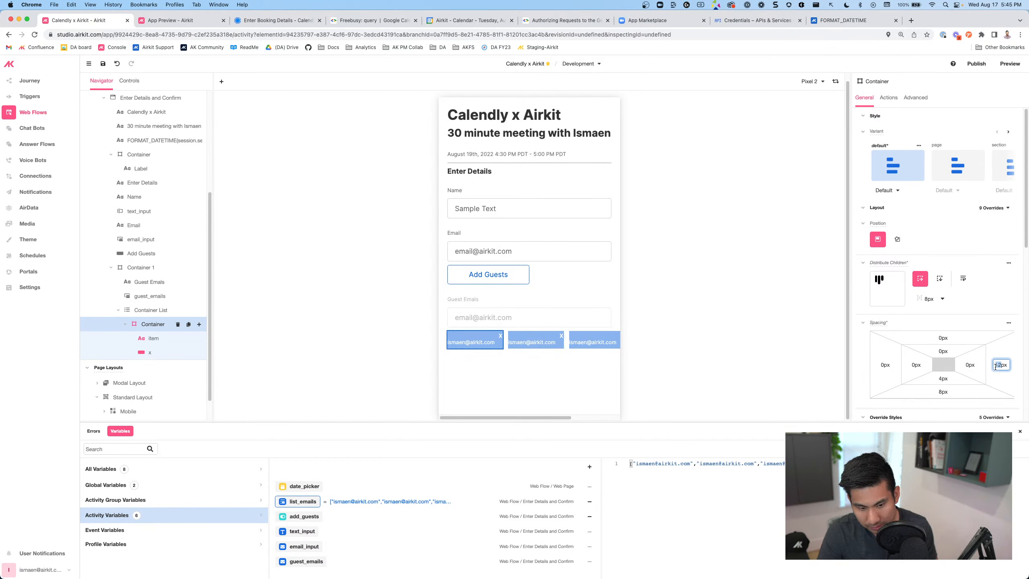
pyautogui.write('8')
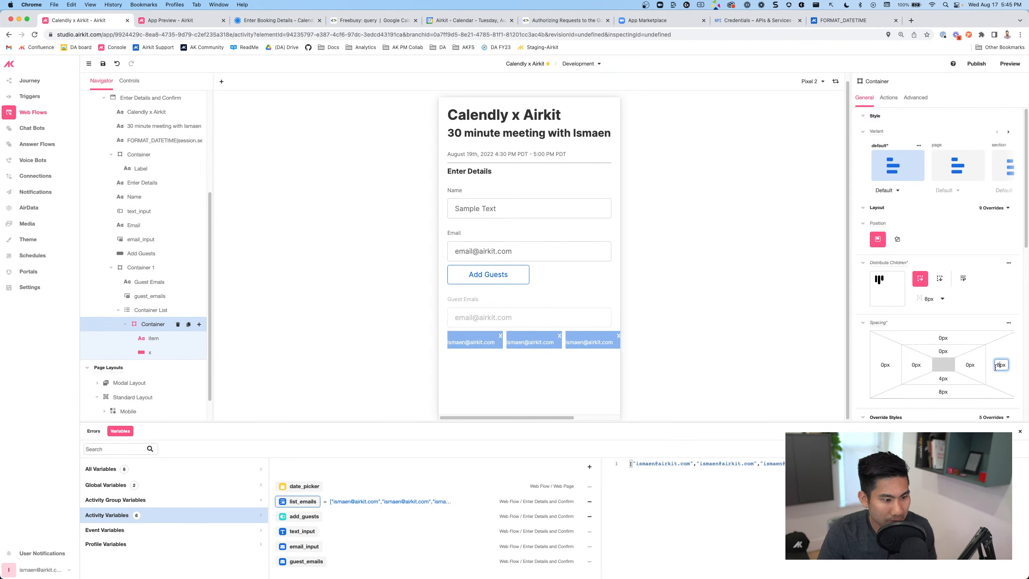
# Give the chip's email label 8px left padding and save the project
pyautogui.click(487, 343)
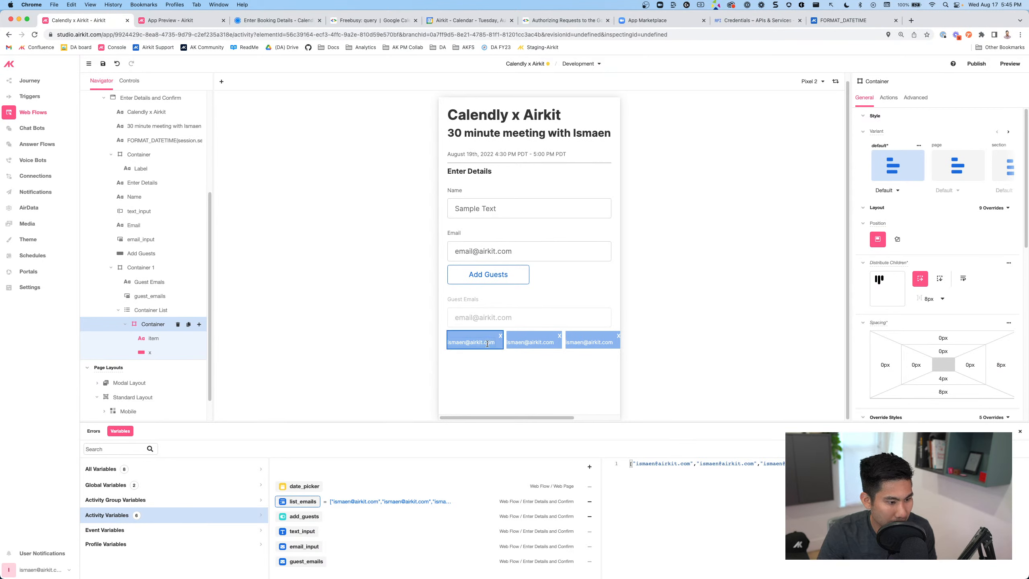
pyautogui.click(914, 353)
pyautogui.write('8')
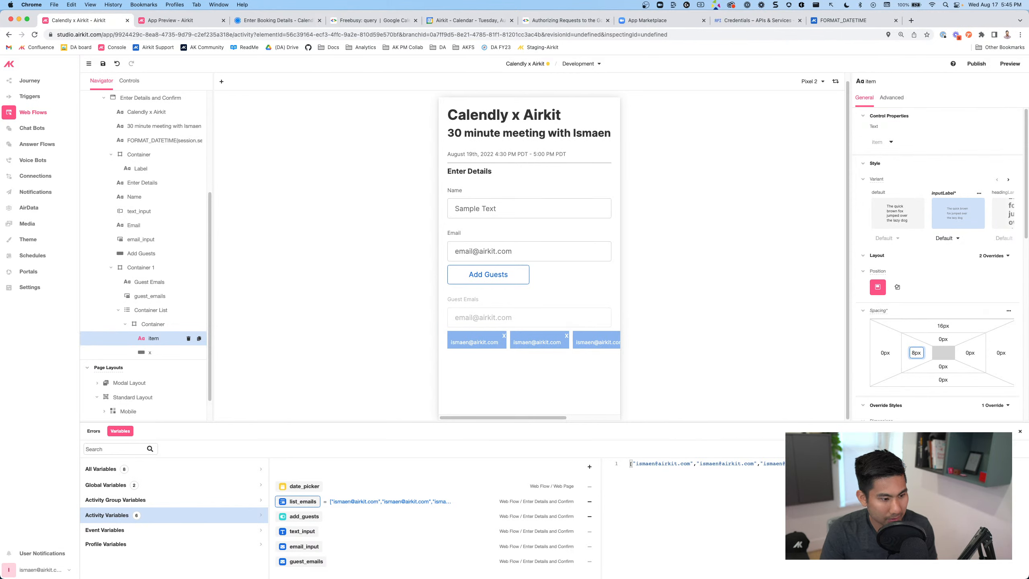
pyautogui.moveTo(553, 416); pyautogui.dragTo(514, 405)
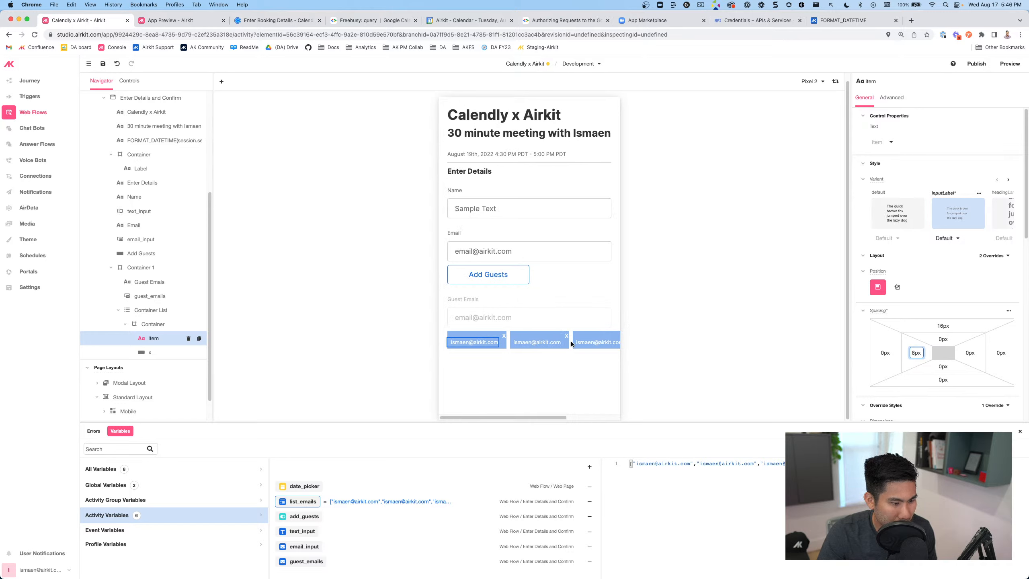
pyautogui.click(717, 335)
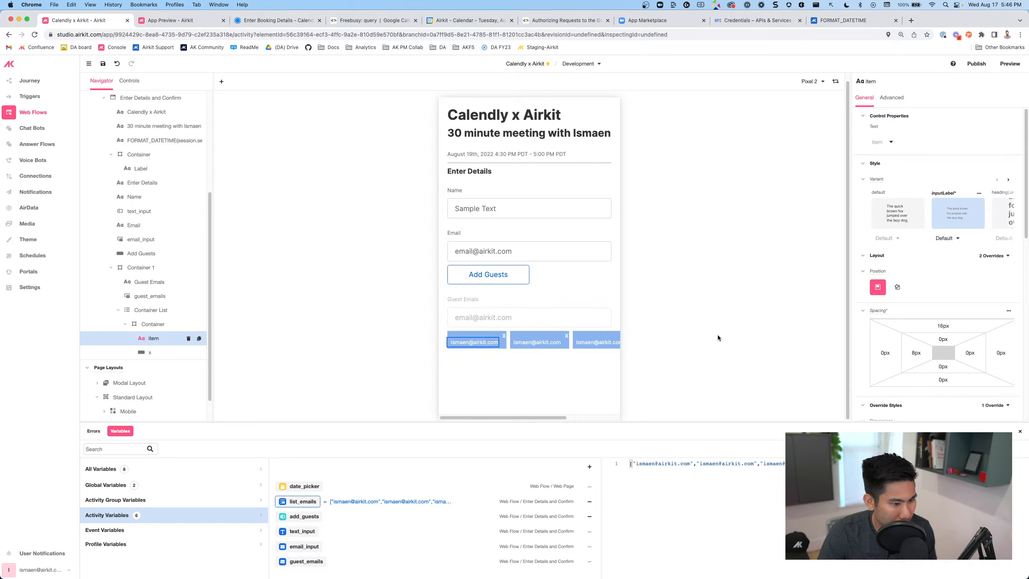
pyautogui.click(147, 311)
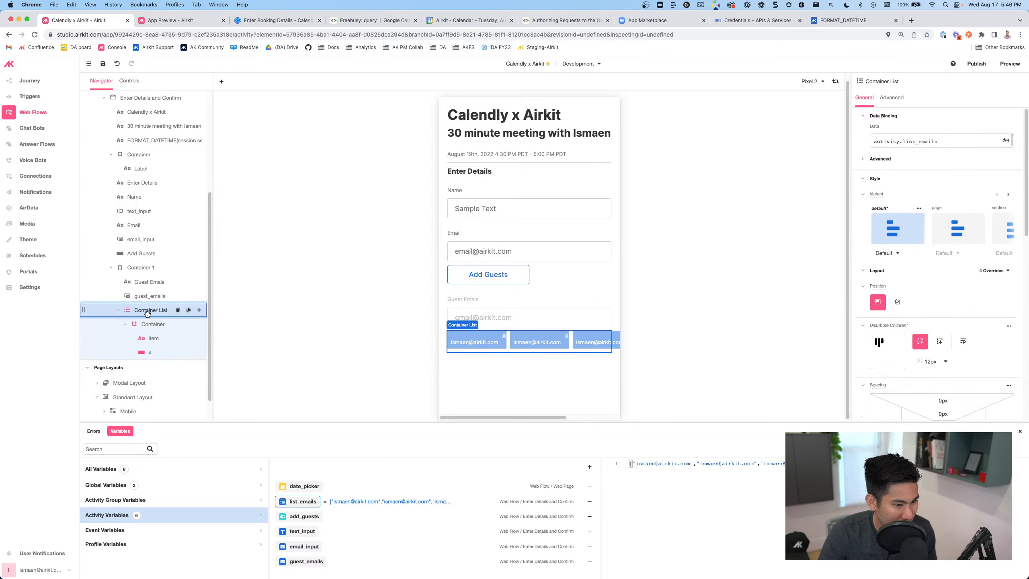
pyautogui.click(102, 63)
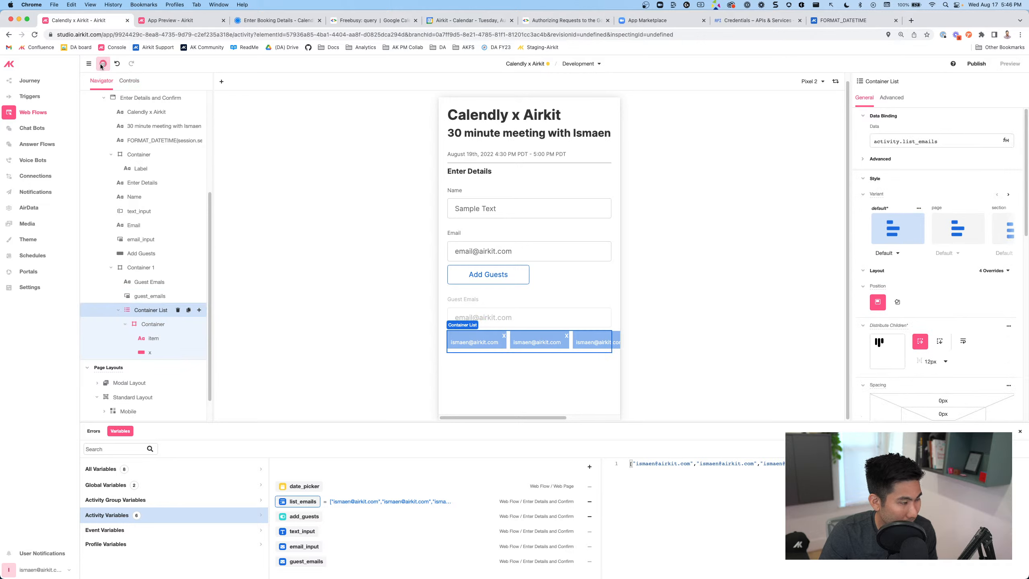
# Launch the web App Preview and book Aug 19 at 11:30
pyautogui.click(170, 20)
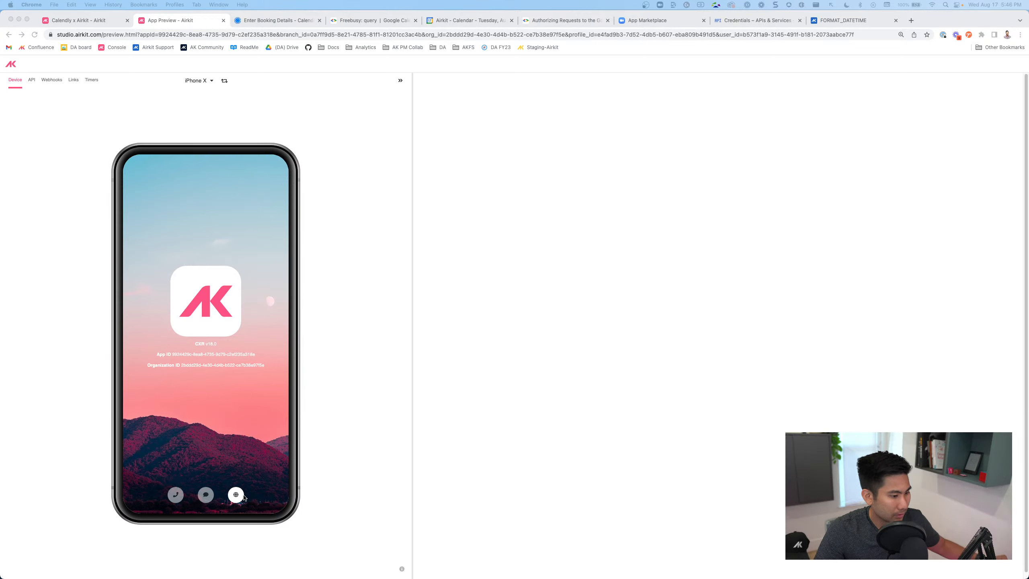
pyautogui.click(234, 497)
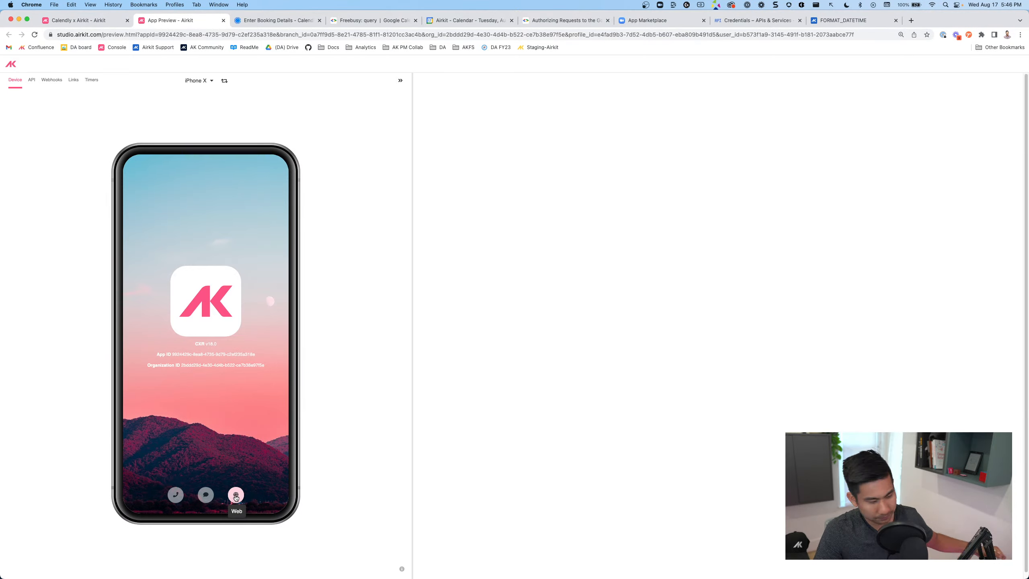
pyautogui.click(235, 497)
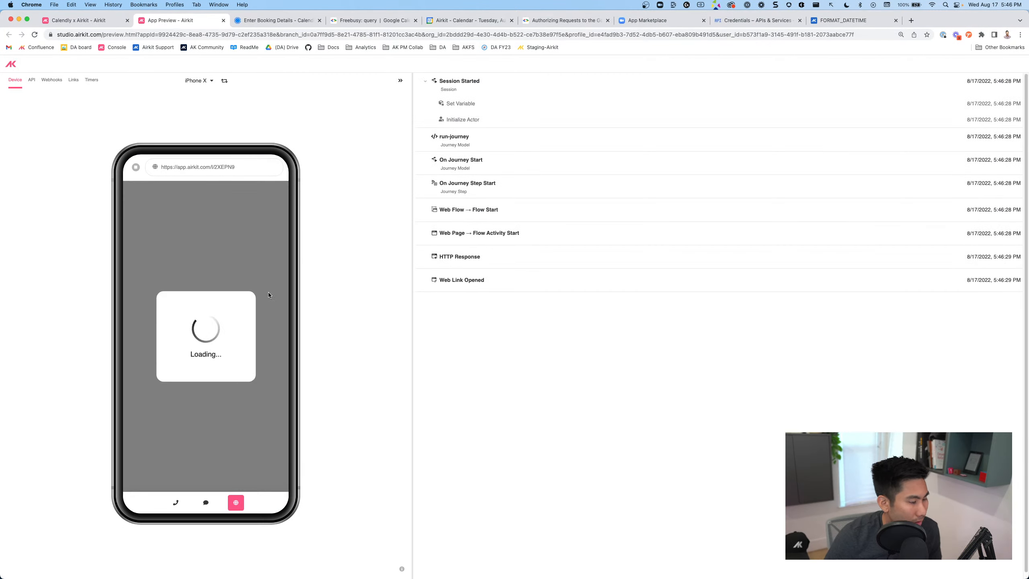
pyautogui.click(246, 318)
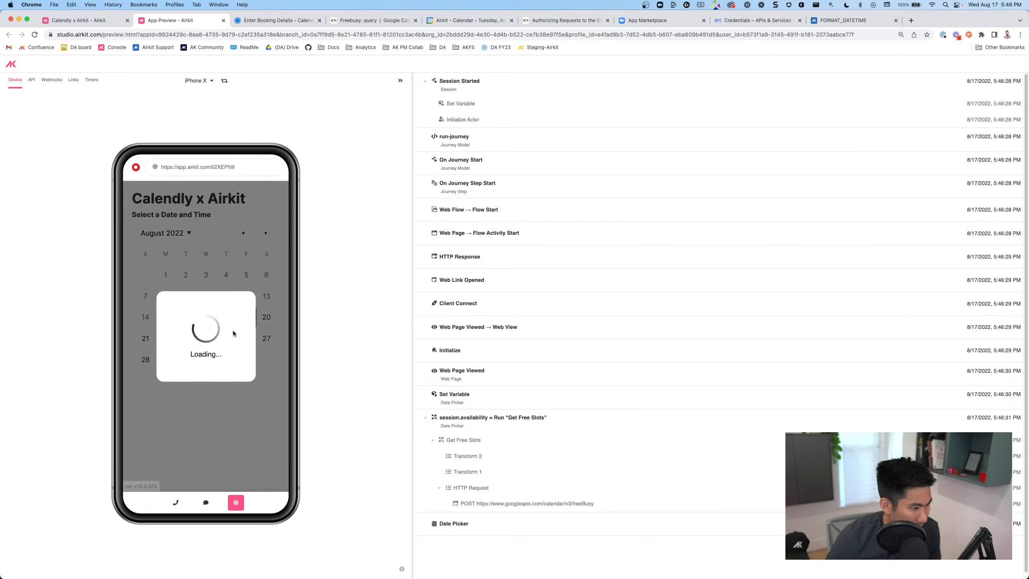
pyautogui.click(214, 387)
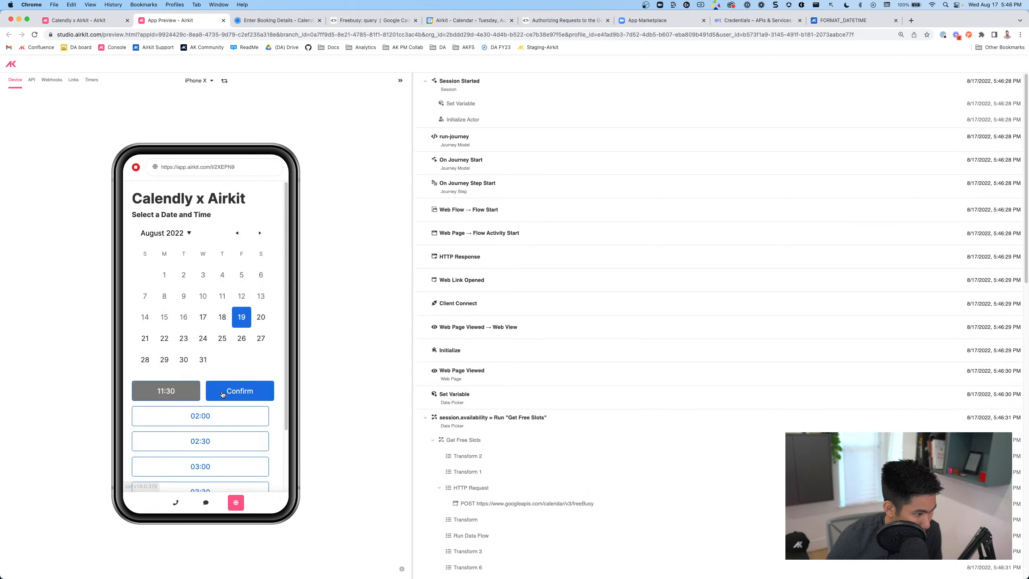
pyautogui.click(241, 391)
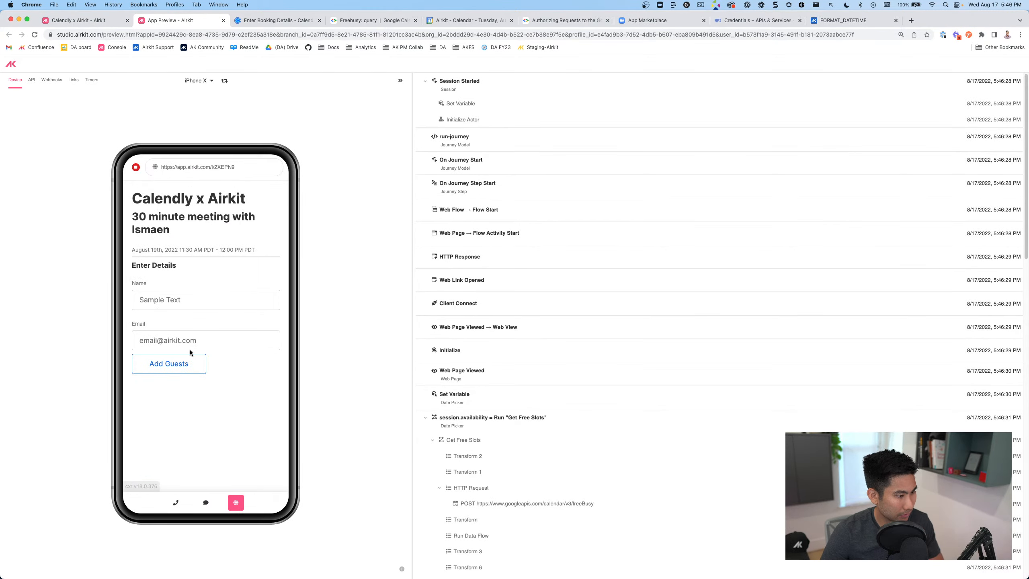
# Add a guest email three times as chips, then return to the Studio editor
pyautogui.click(189, 344)
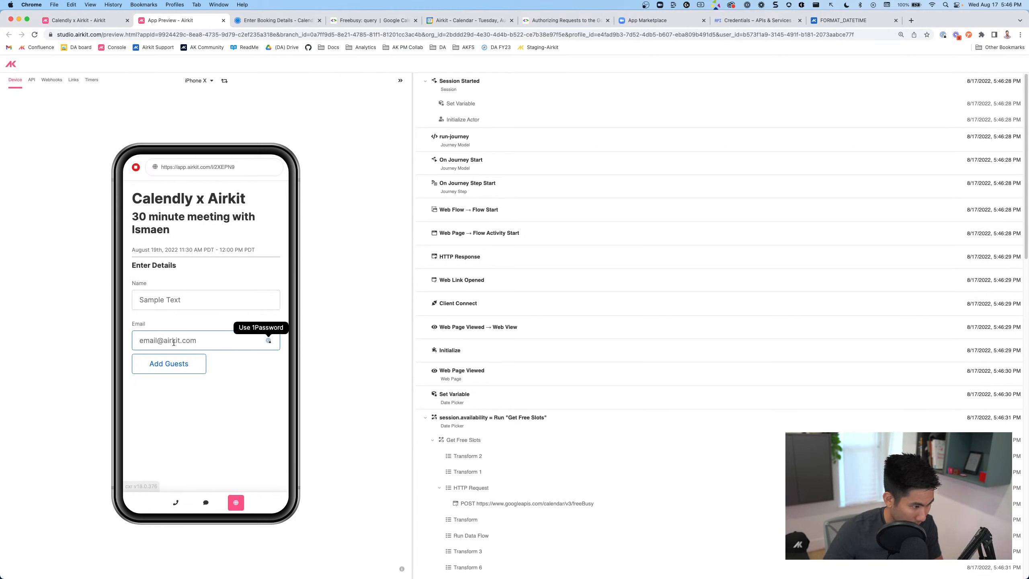
pyautogui.click(172, 360)
pyautogui.click(174, 383)
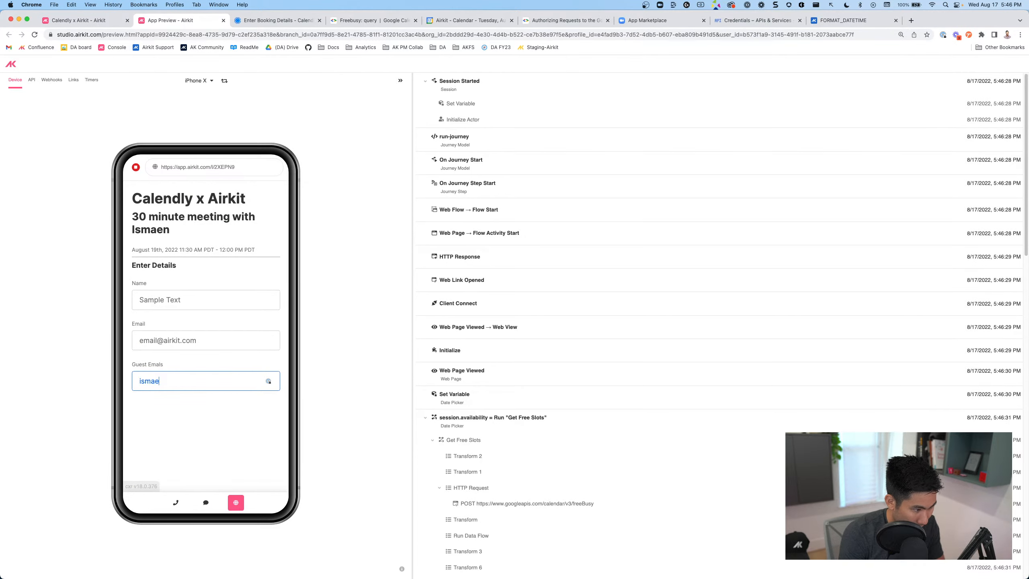
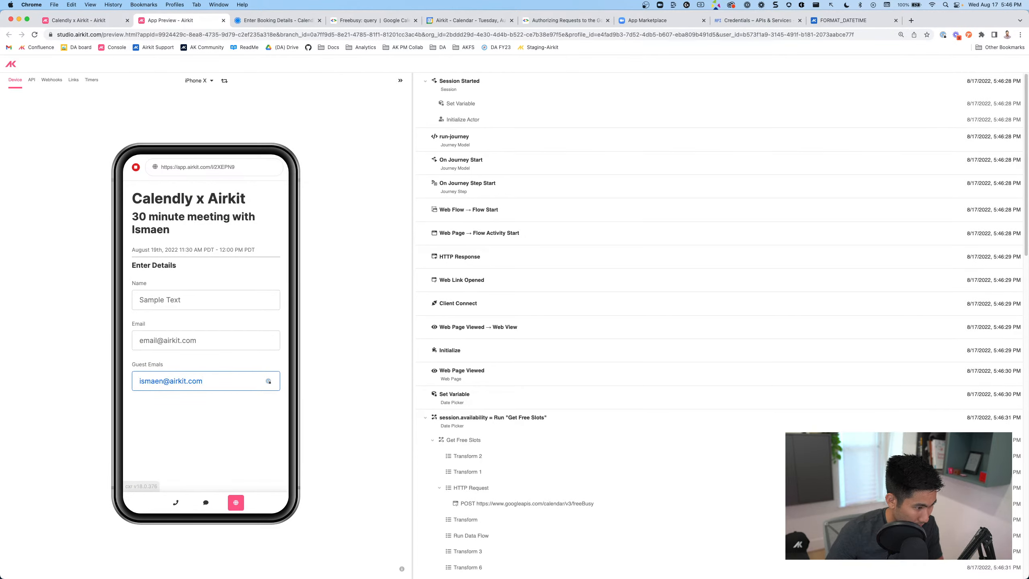
pyautogui.press('Return')
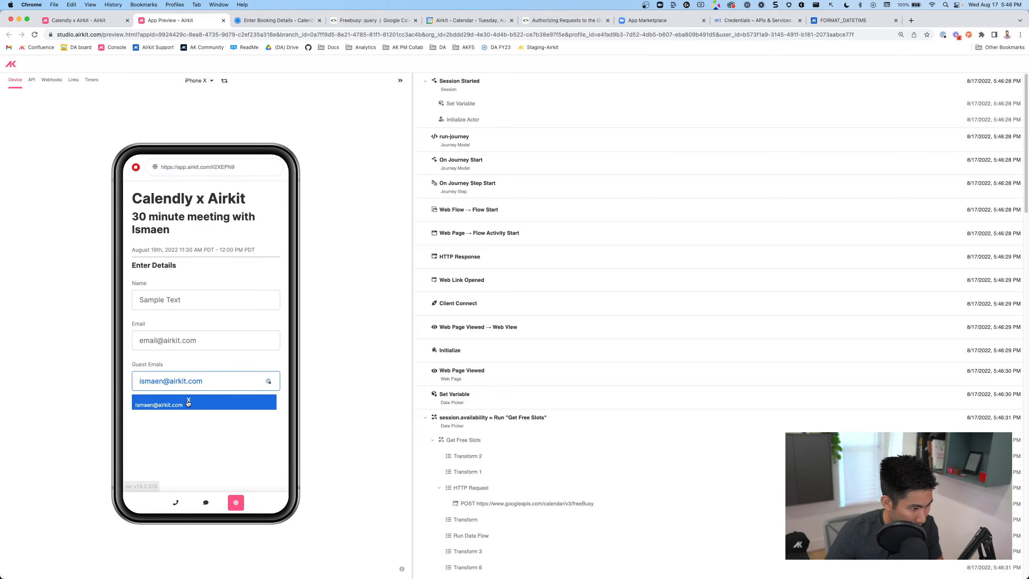
pyautogui.press('Return')
pyautogui.press('Return')
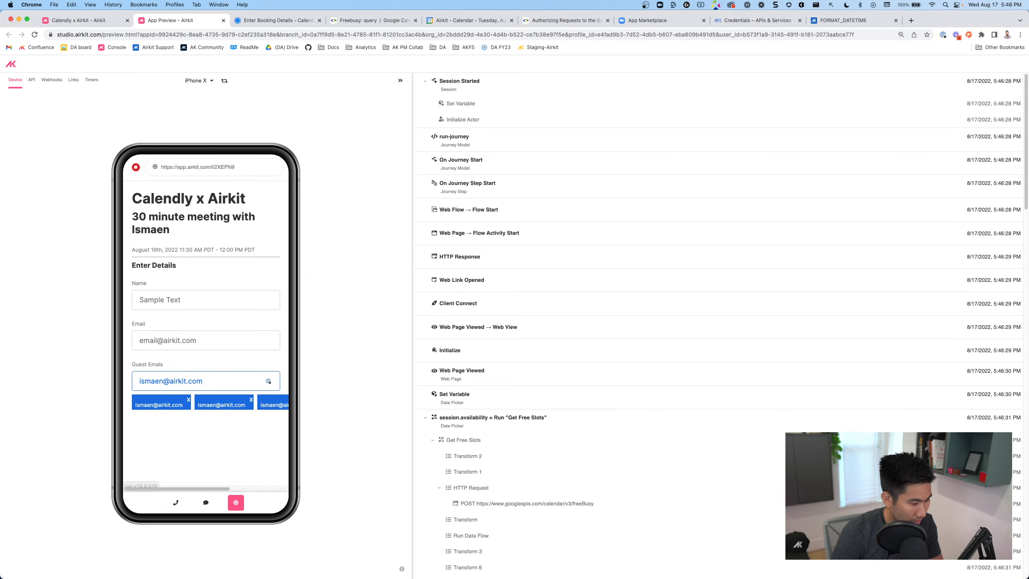
pyautogui.moveTo(208, 487)
pyautogui.mouseDown()
pyautogui.moveTo(351, 485)
pyautogui.moveTo(201, 485)
pyautogui.mouseUp()
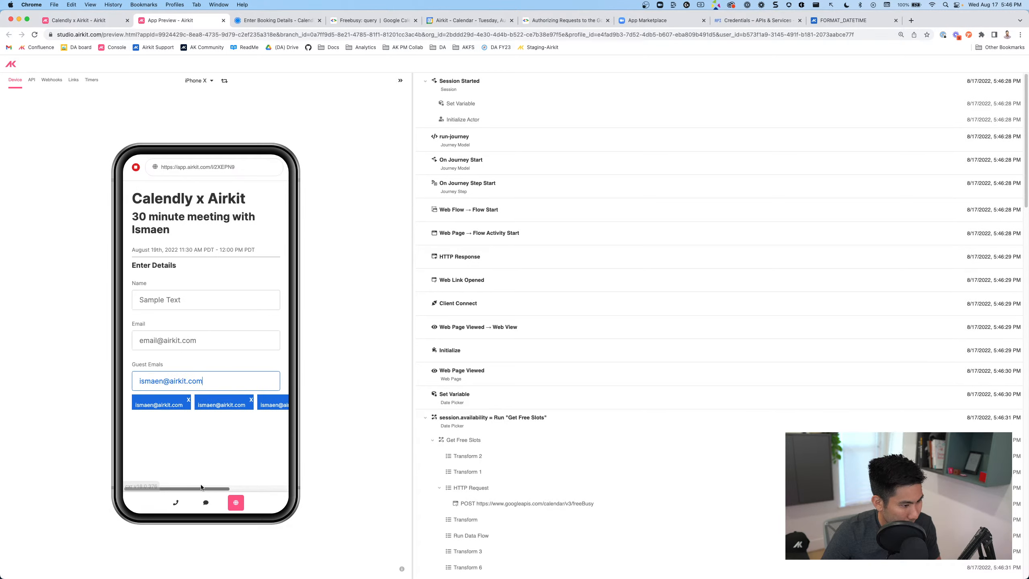
pyautogui.click(108, 21)
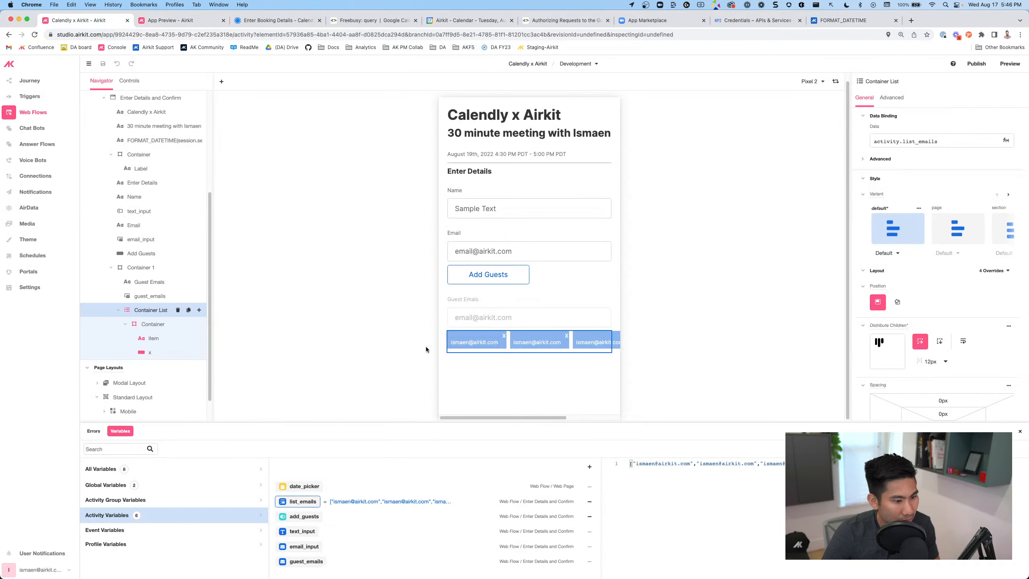
# Set the Container List's Distribute Children to Wrap horizontally, two chips per row
pyautogui.click(149, 325)
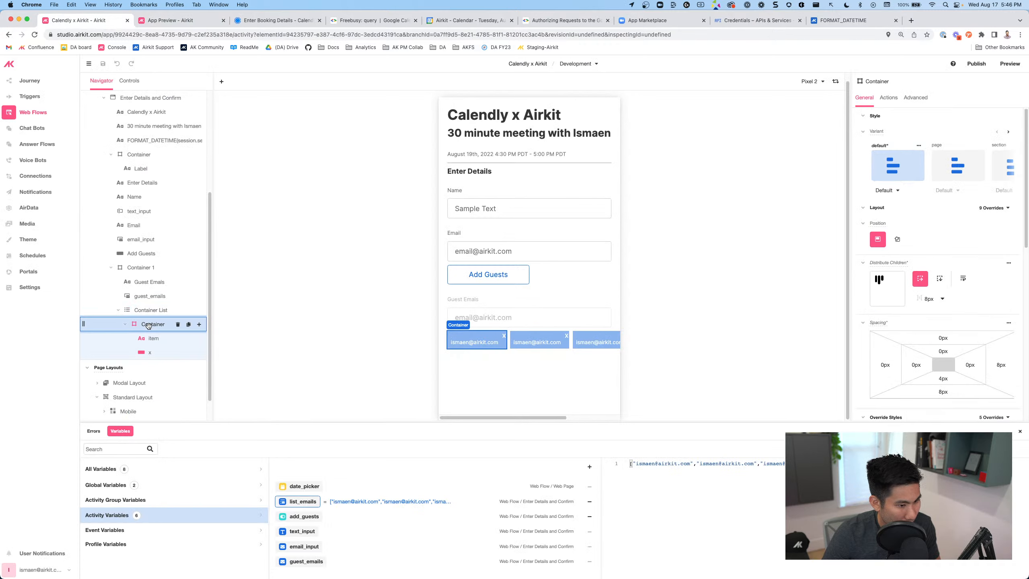
pyautogui.click(145, 310)
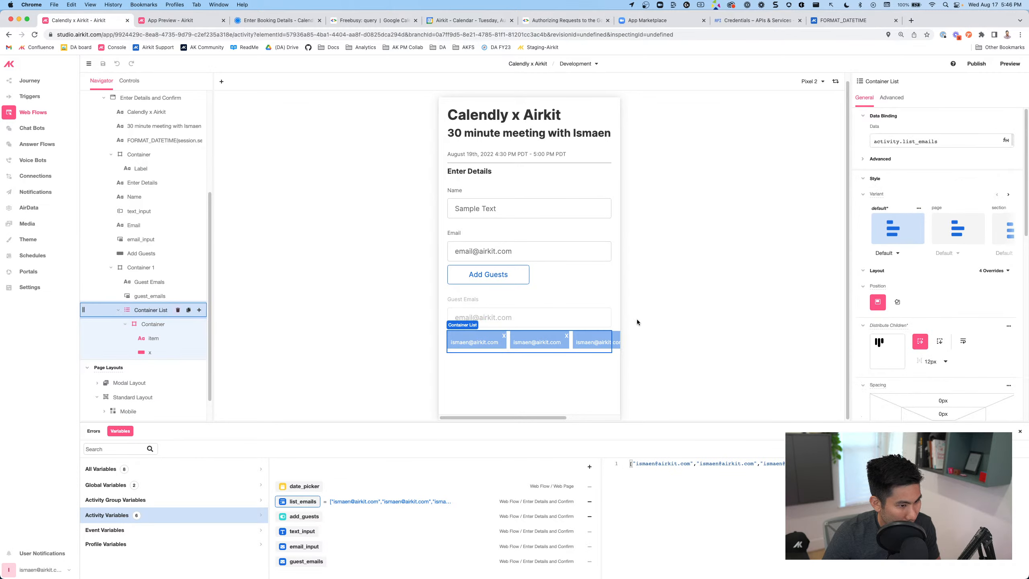
pyautogui.click(162, 324)
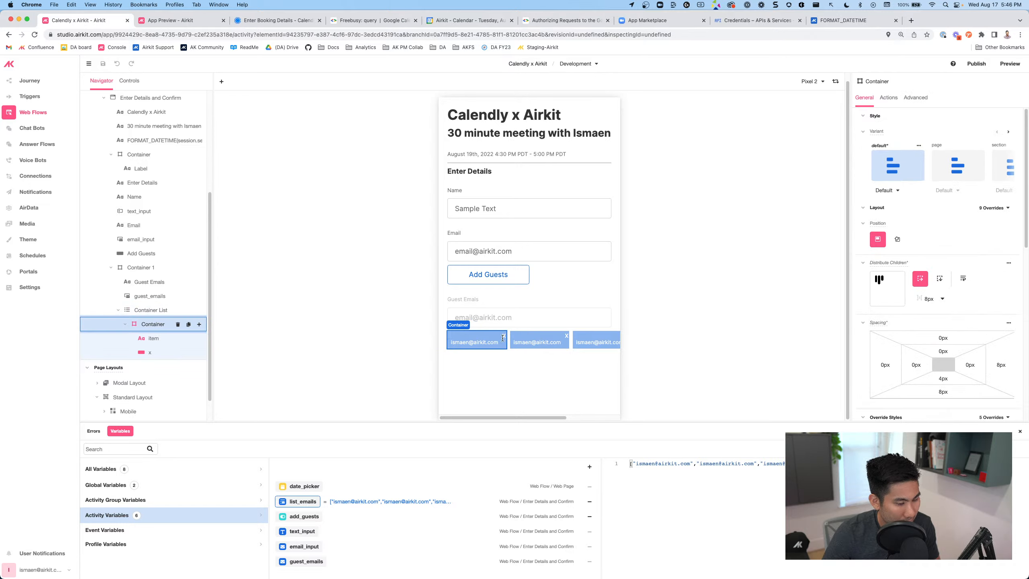
pyautogui.click(150, 312)
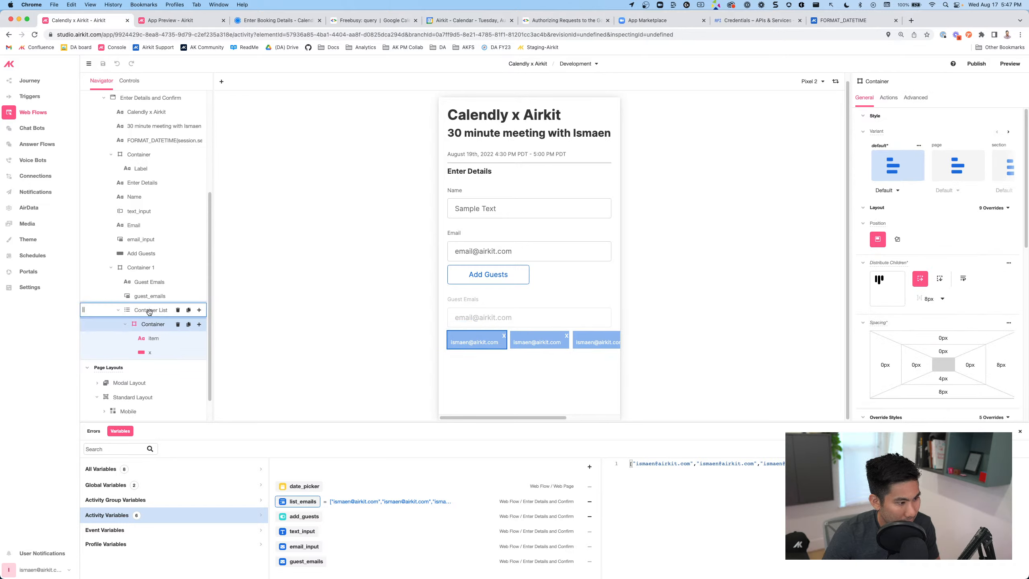
pyautogui.scroll(-3, 940, 313)
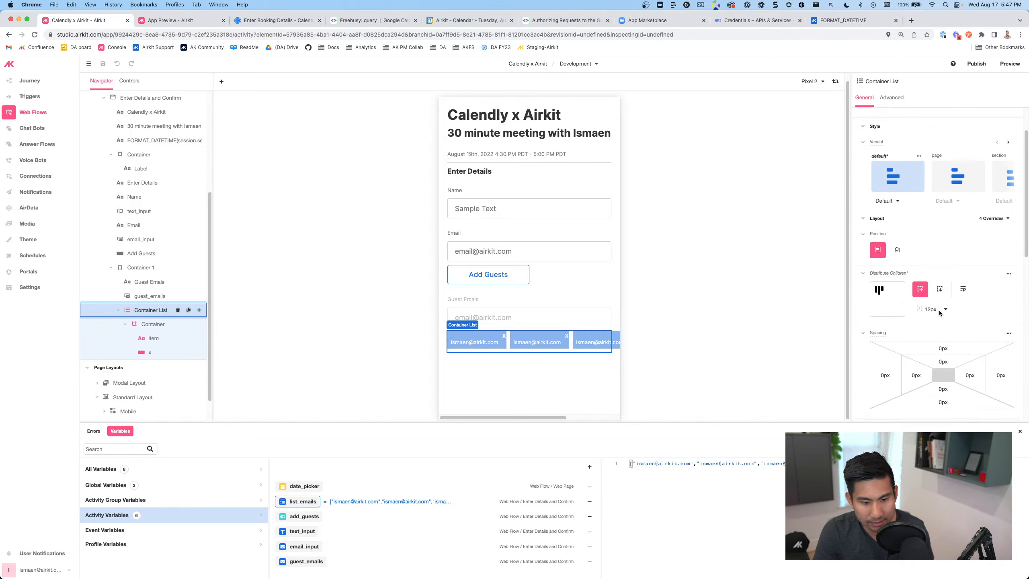
pyautogui.click(941, 271)
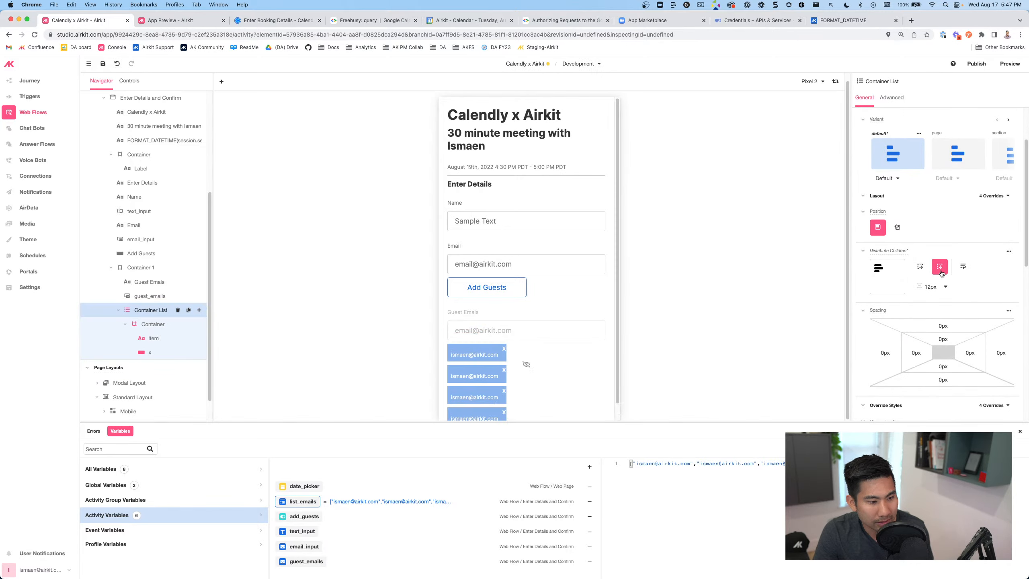
pyautogui.scroll(-1, 580, 360)
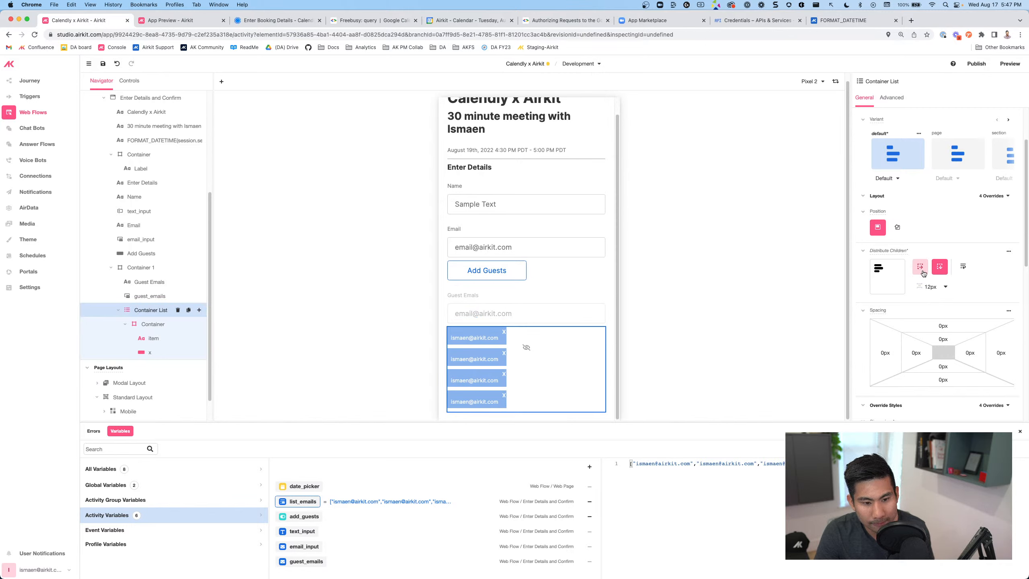
pyautogui.click(963, 268)
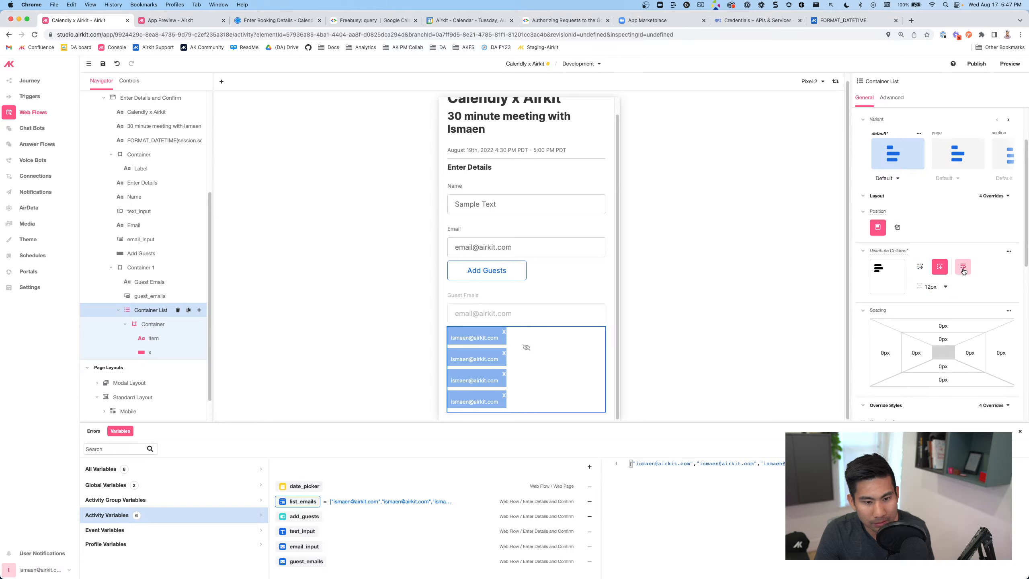
pyautogui.click(915, 268)
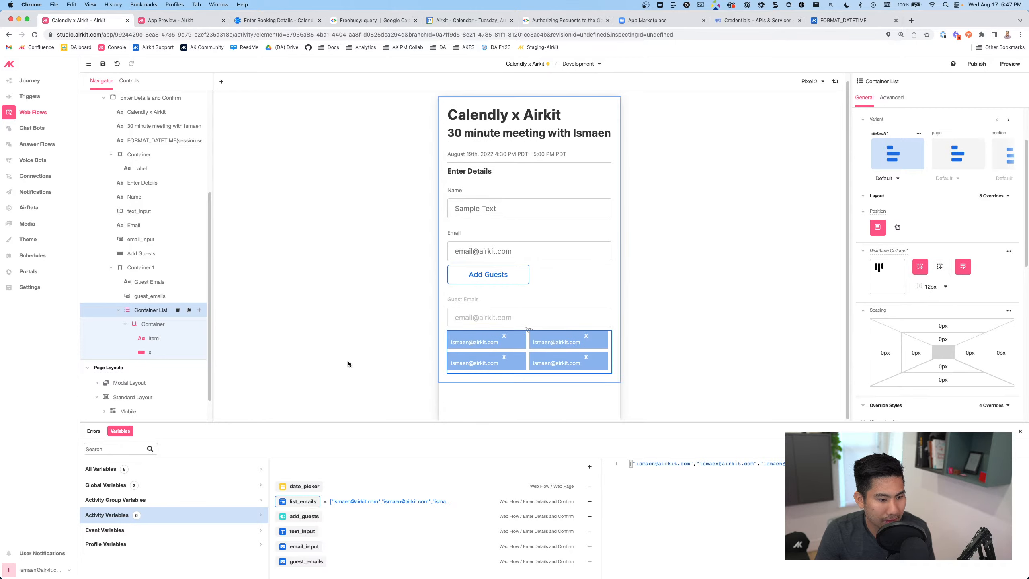
# Save the app, then review the chip Container and x Button styles
pyautogui.click(102, 65)
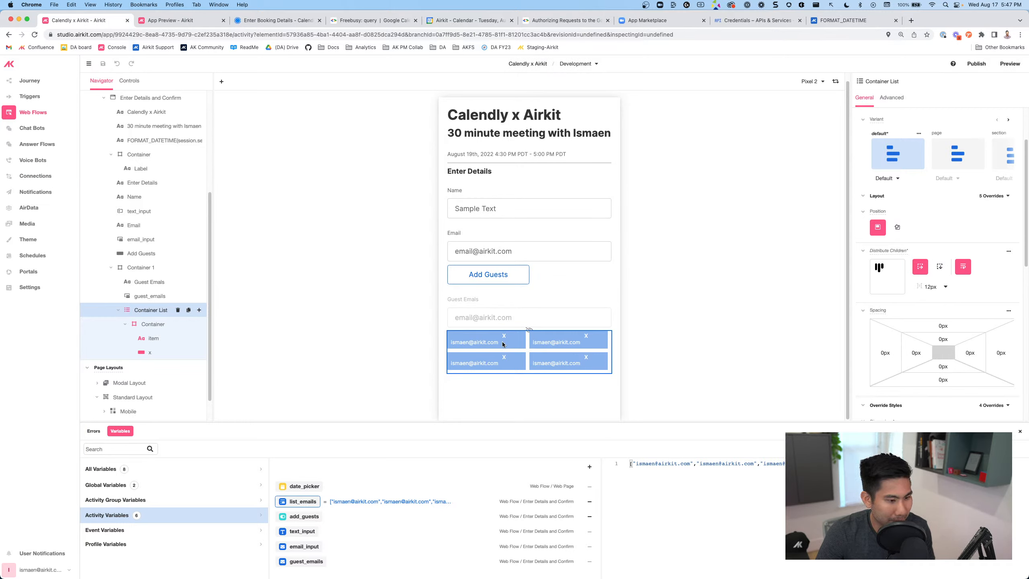
pyautogui.click(512, 344)
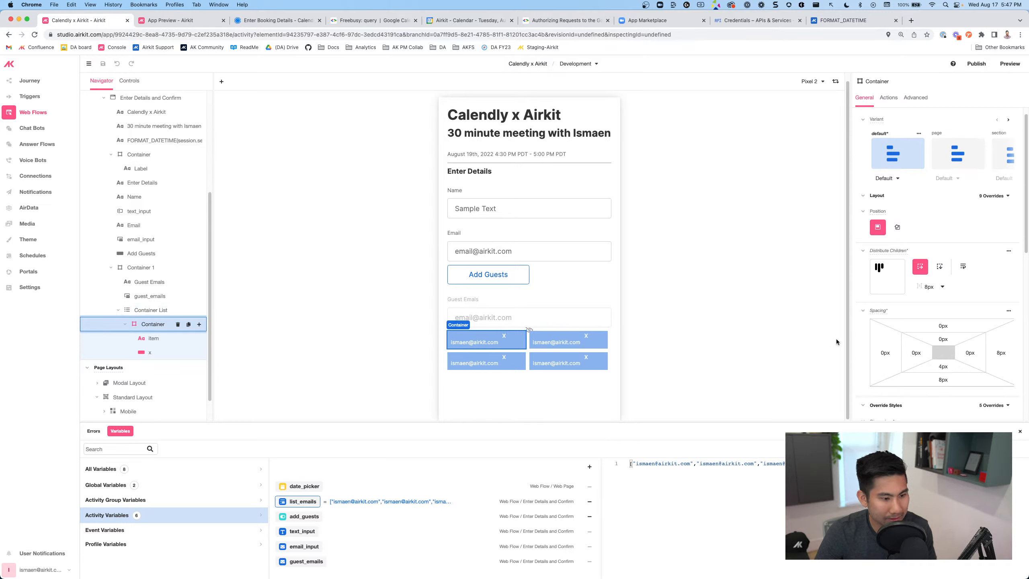
pyautogui.scroll(-10, 933, 361)
pyautogui.scroll(-4, 934, 360)
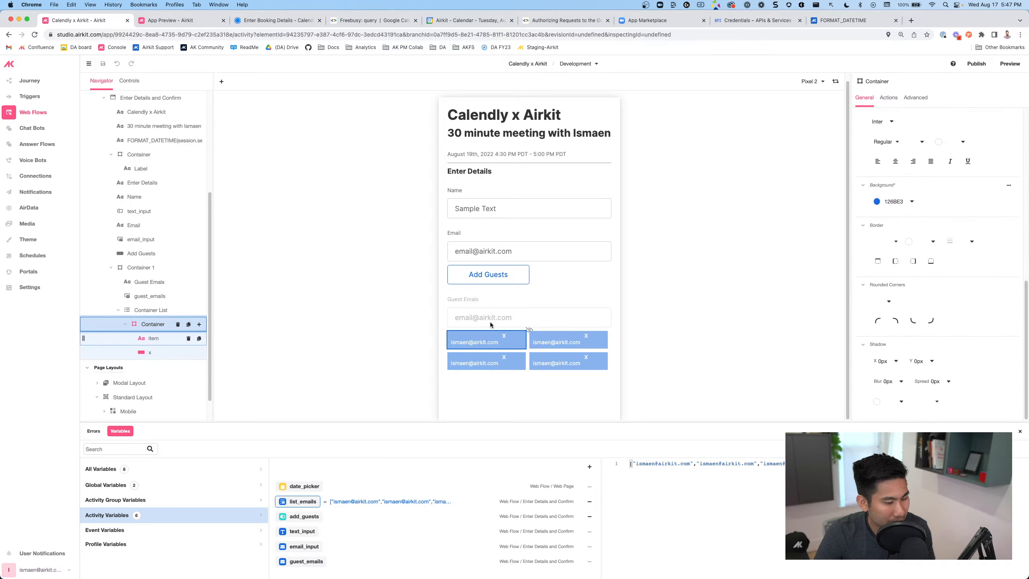
pyautogui.click(504, 337)
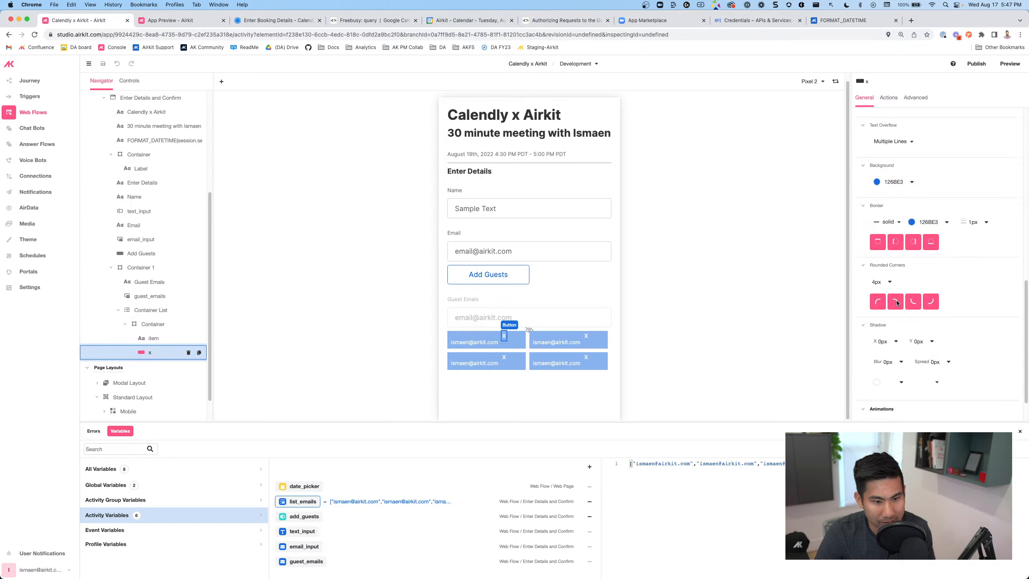
pyautogui.scroll(10, 934, 282)
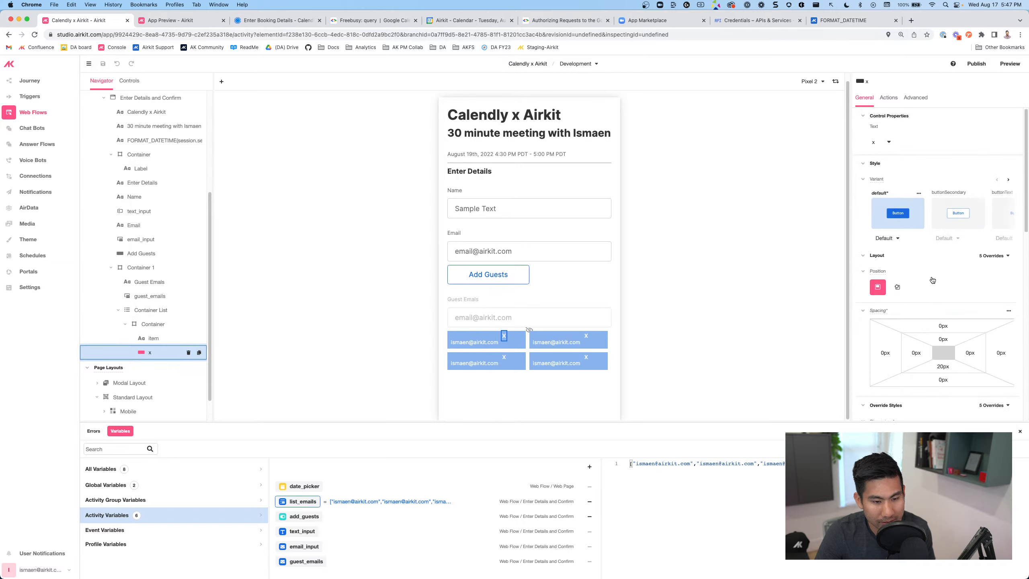
pyautogui.scroll(-5, 923, 296)
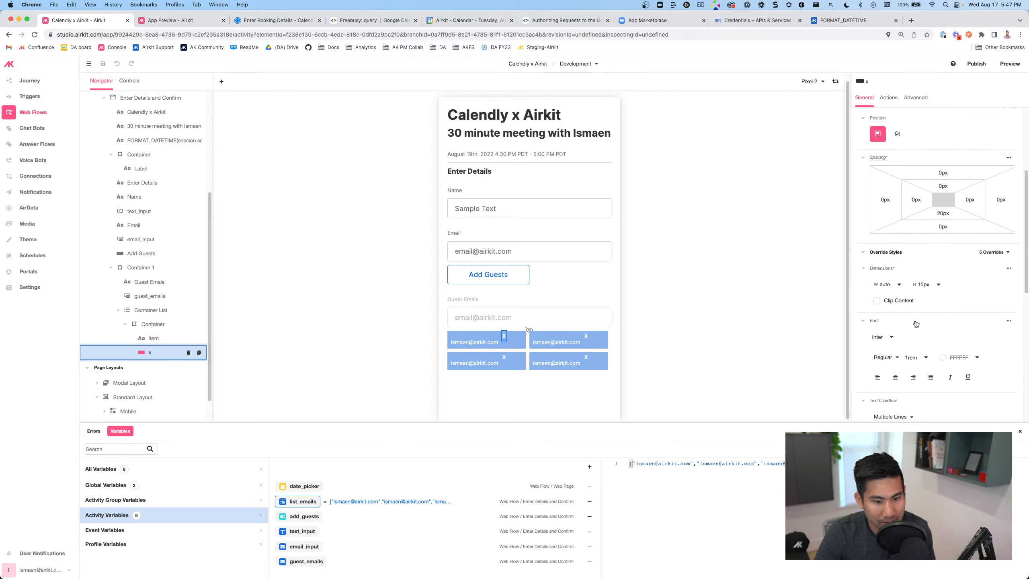
pyautogui.scroll(-1, 916, 323)
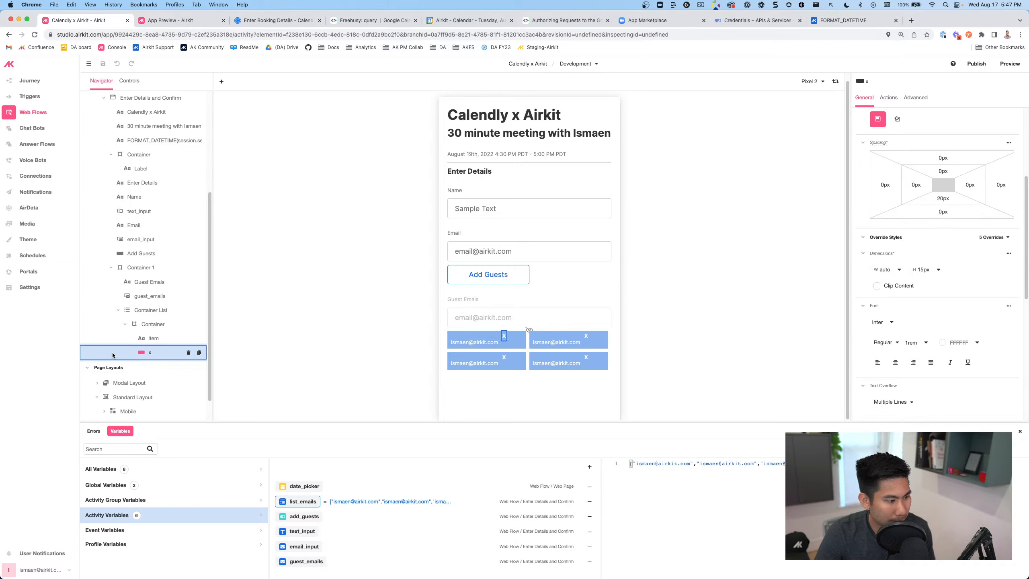
pyautogui.click(156, 324)
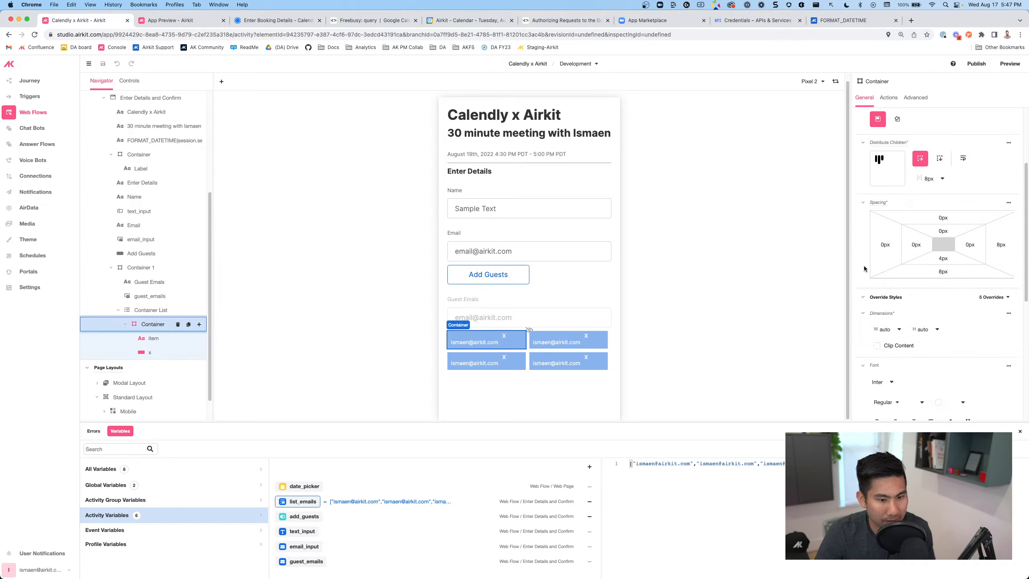
# Align each chip container's contents centred with the top alignment
pyautogui.click(890, 162)
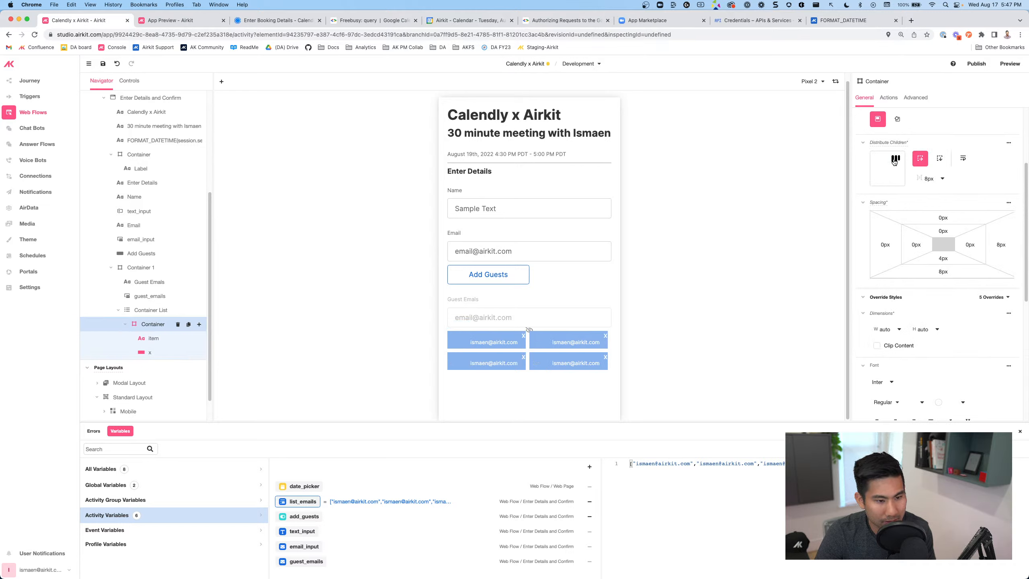
pyautogui.click(886, 162)
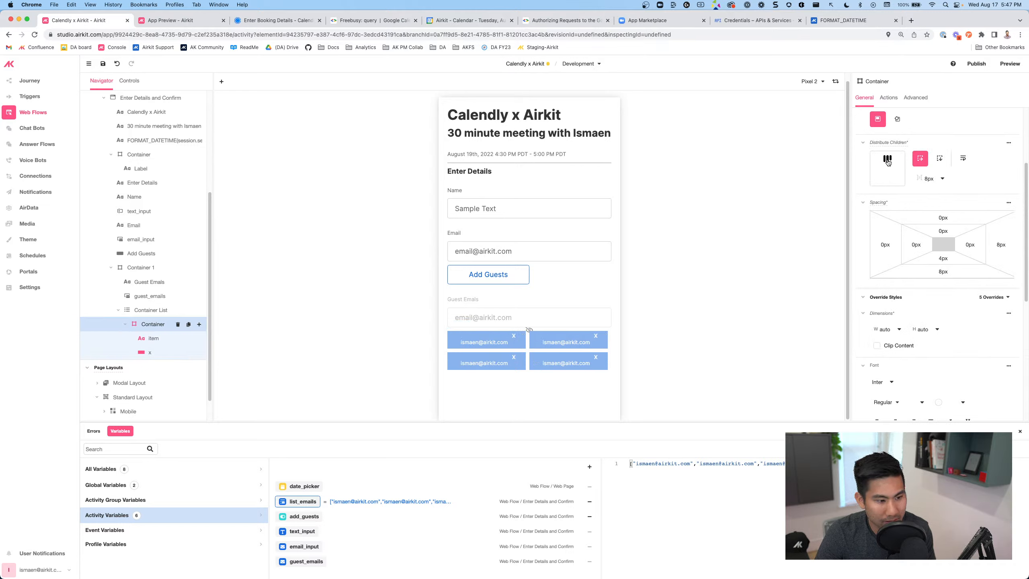
pyautogui.click(886, 175)
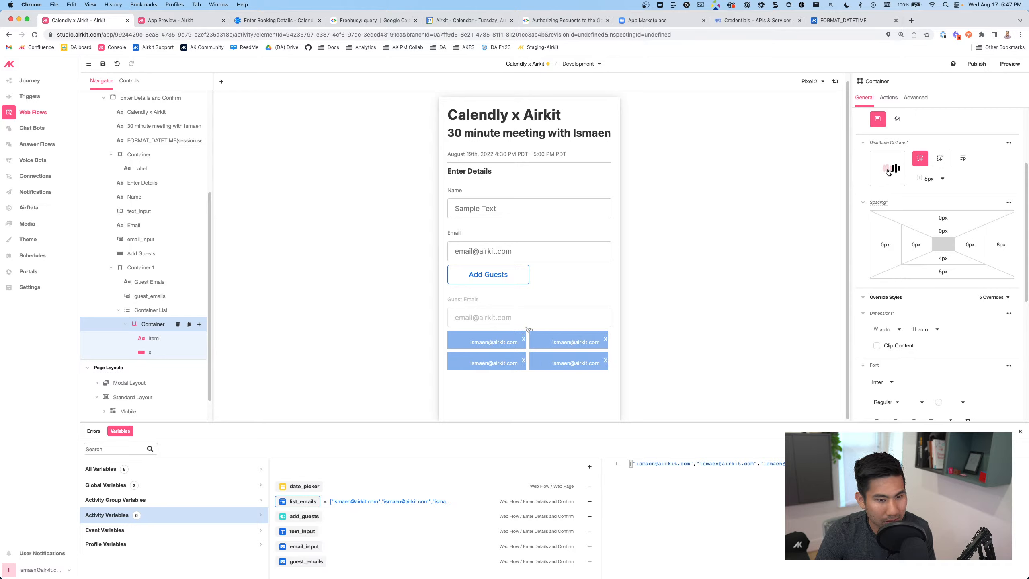
pyautogui.click(887, 160)
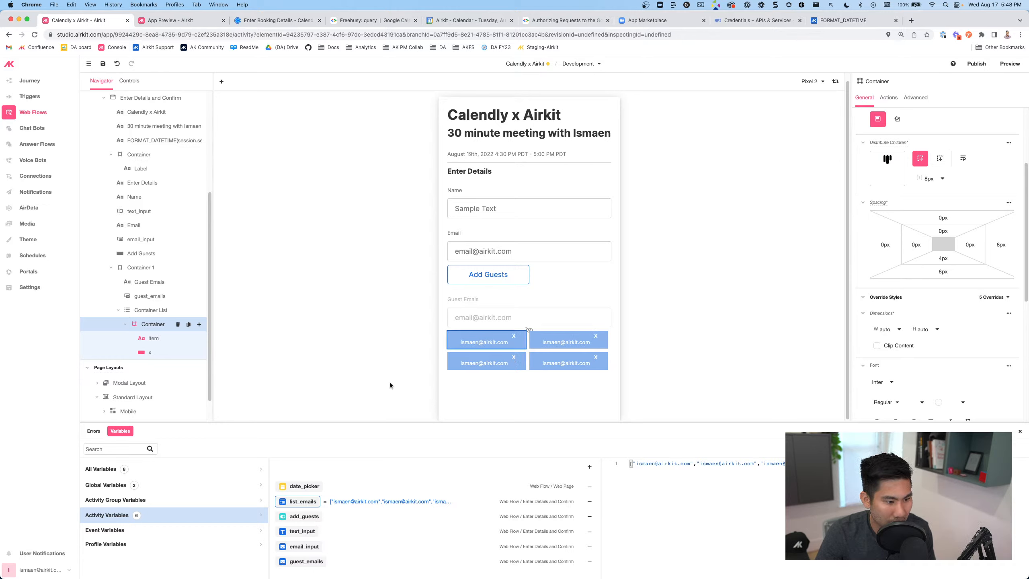
# Open the Add Control picker for the chip's Container
pyautogui.click(145, 354)
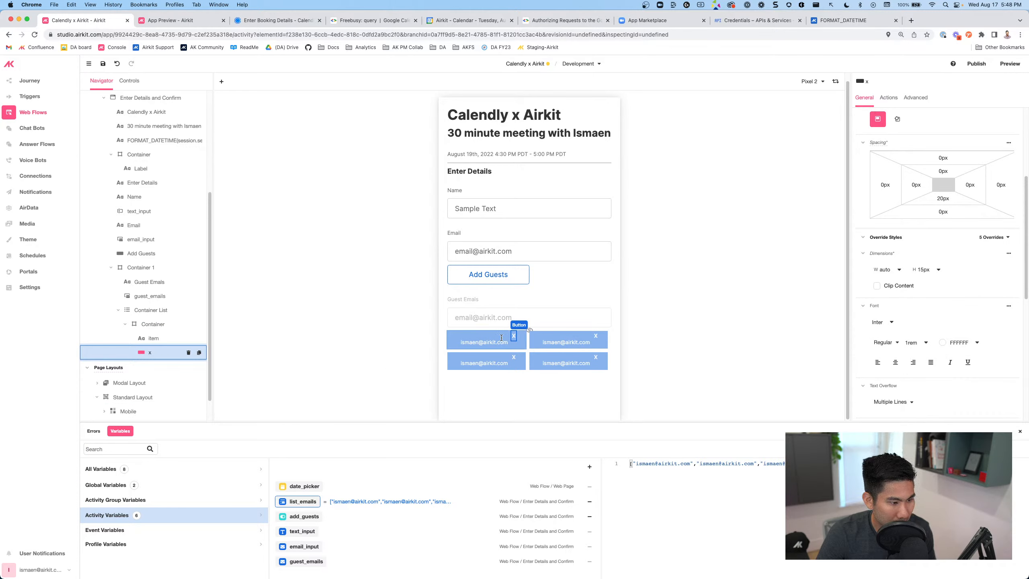
pyautogui.click(139, 324)
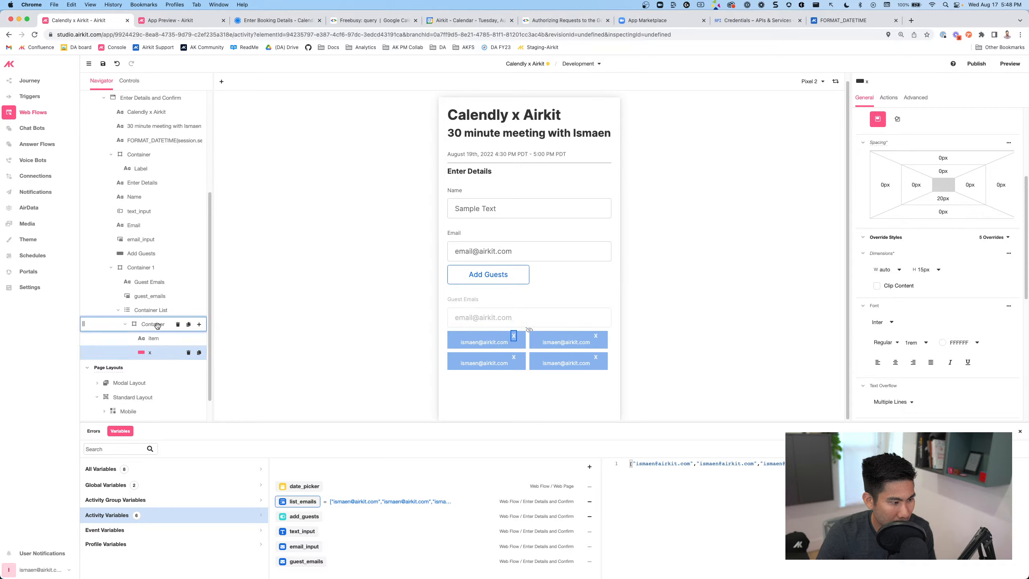
pyautogui.click(199, 325)
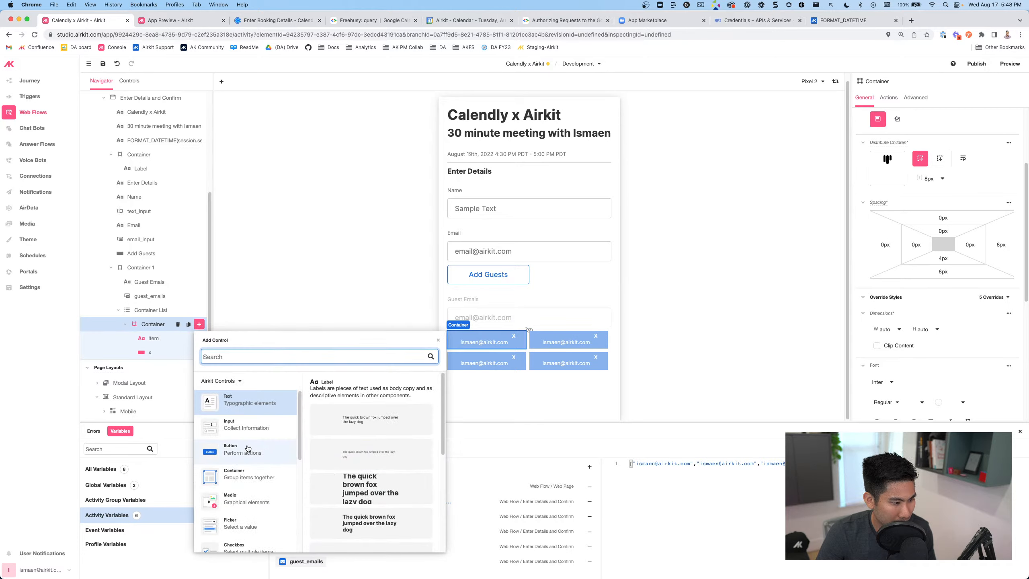
# Add a new inner Container to the chip to hold the X button
pyautogui.click(255, 483)
pyautogui.moveTo(353, 426); pyautogui.dragTo(154, 354)
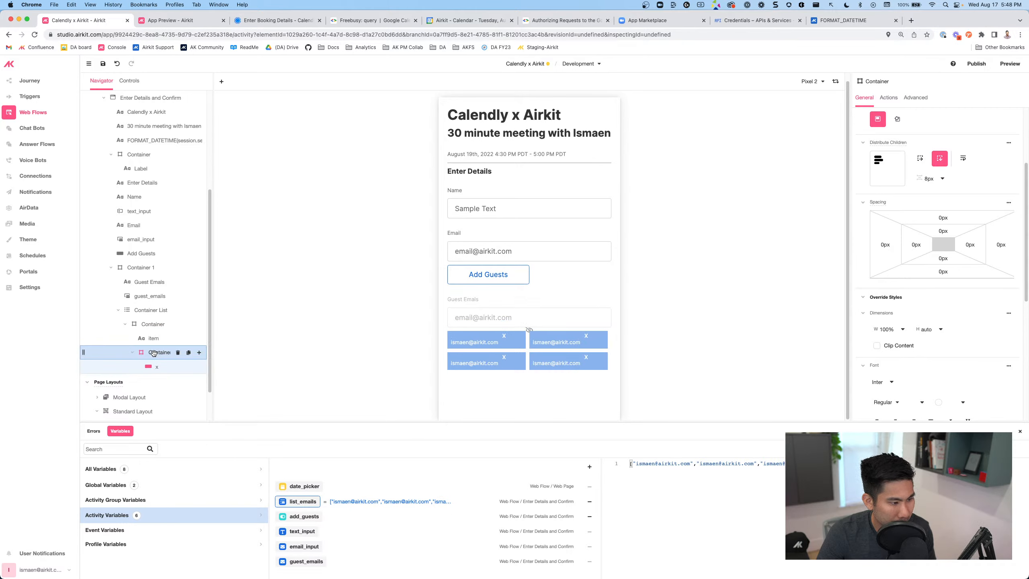
pyautogui.click(153, 364)
pyautogui.click(152, 353)
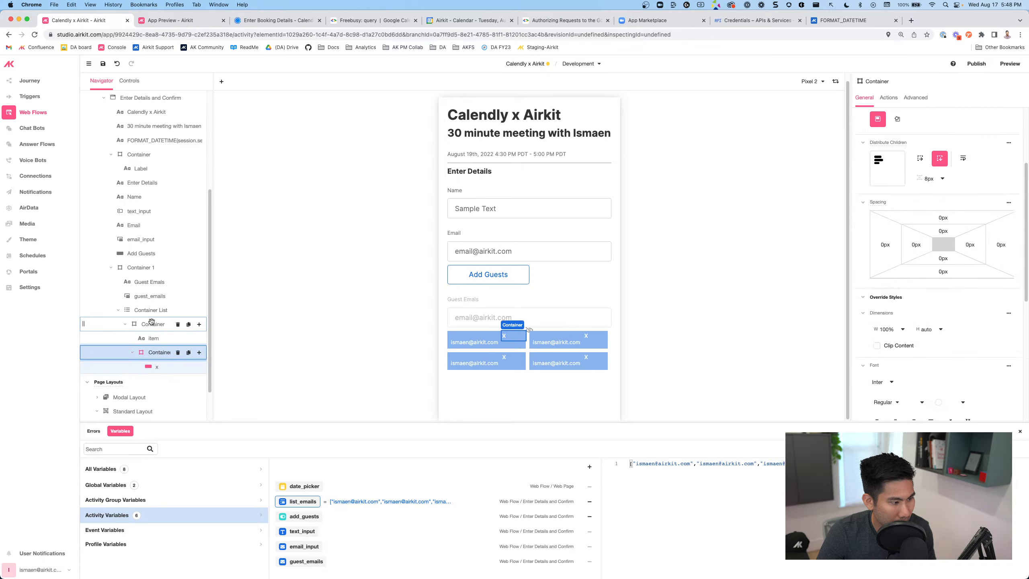
pyautogui.click(150, 325)
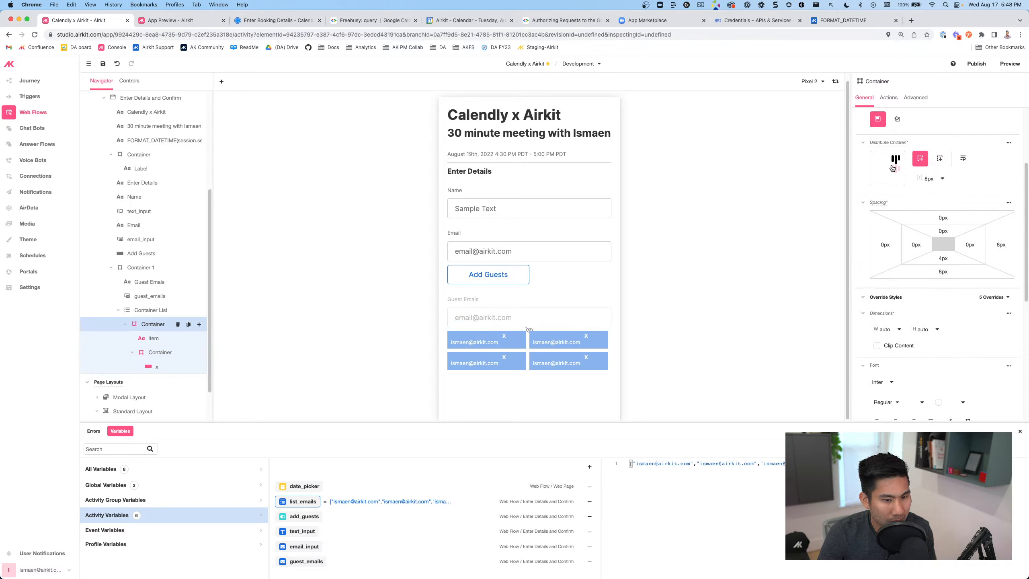
# Set the chip contents spacing to 8px after trying Equal and Half & Whole
pyautogui.click(941, 183)
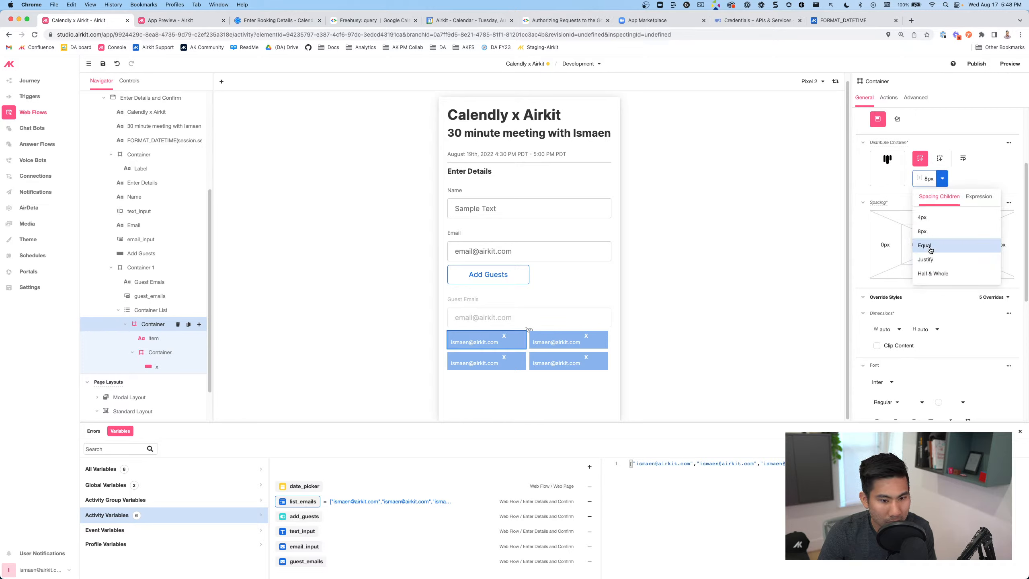
pyautogui.click(925, 245)
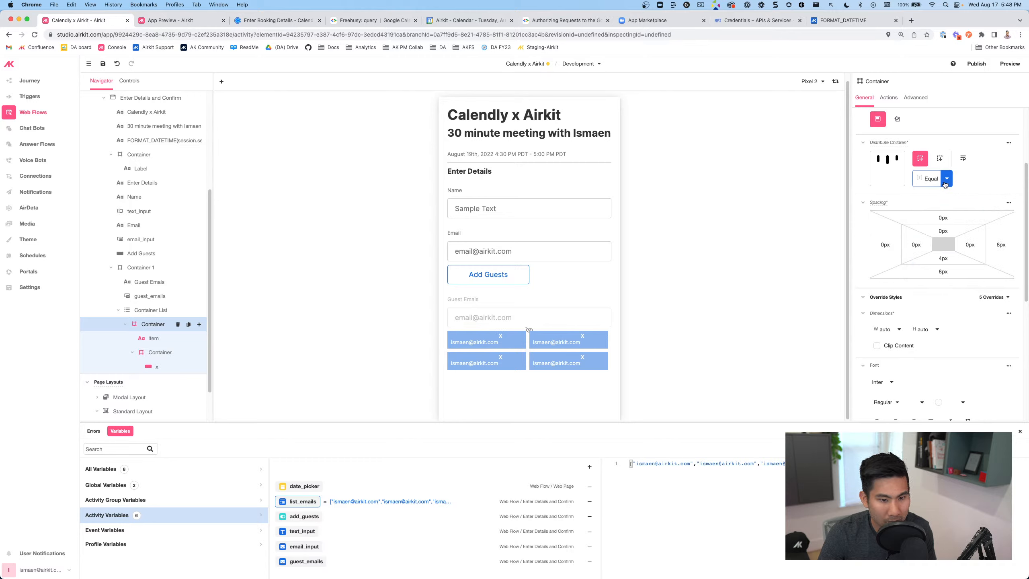
pyautogui.click(931, 178)
pyautogui.click(929, 274)
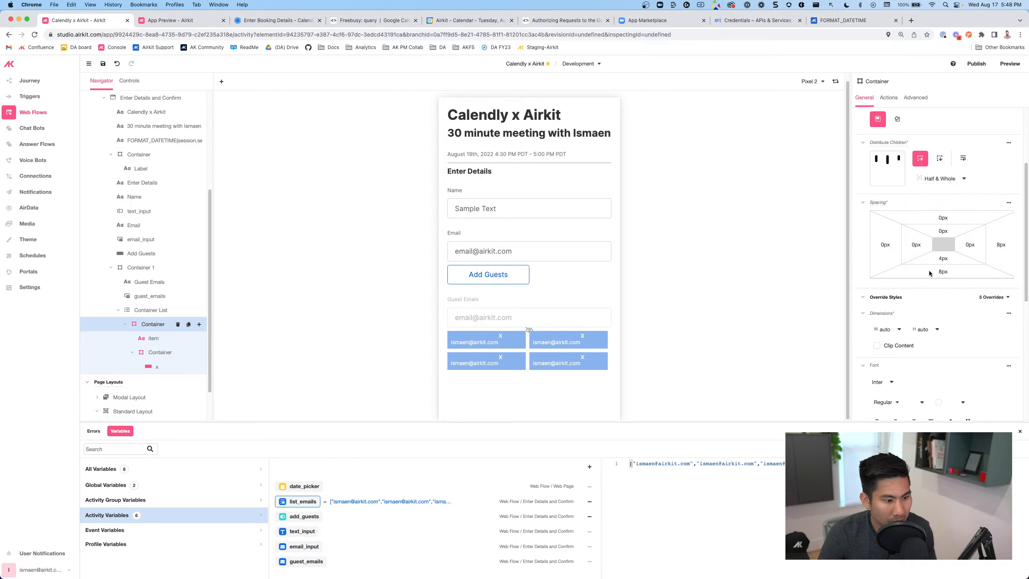
pyautogui.click(936, 179)
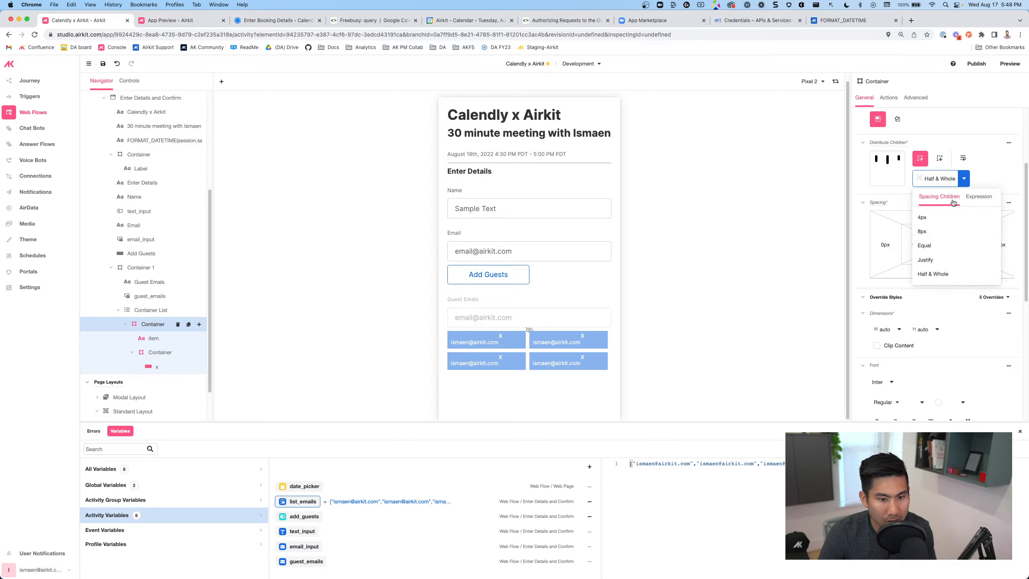
pyautogui.click(927, 230)
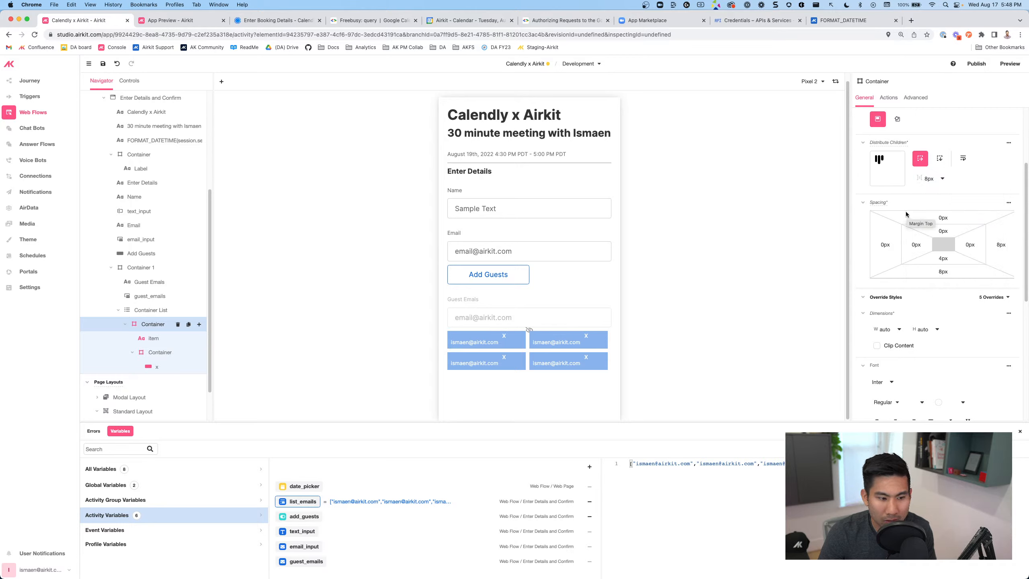
# Align the X container to each chip's right edge
pyautogui.click(508, 341)
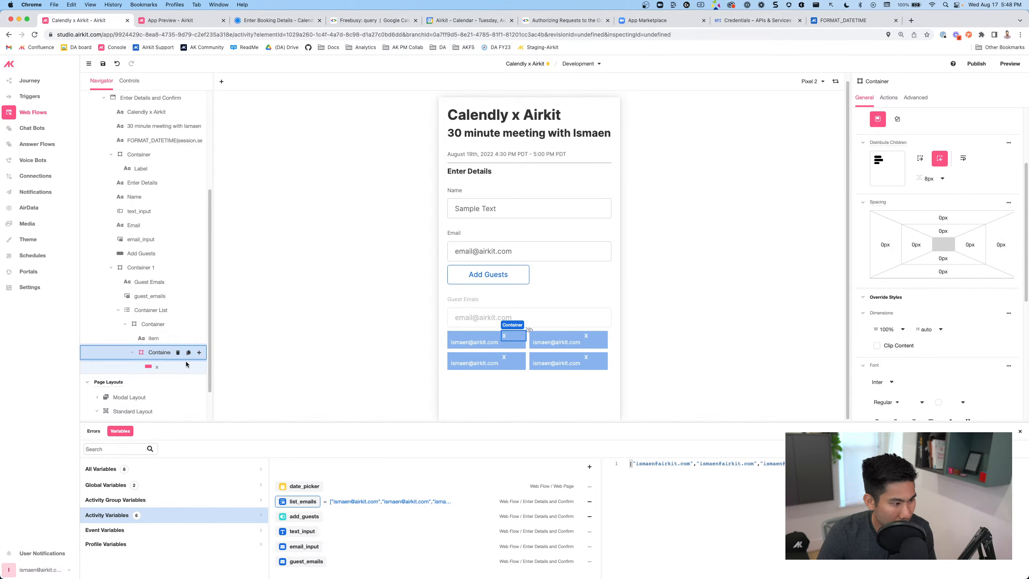
pyautogui.click(895, 163)
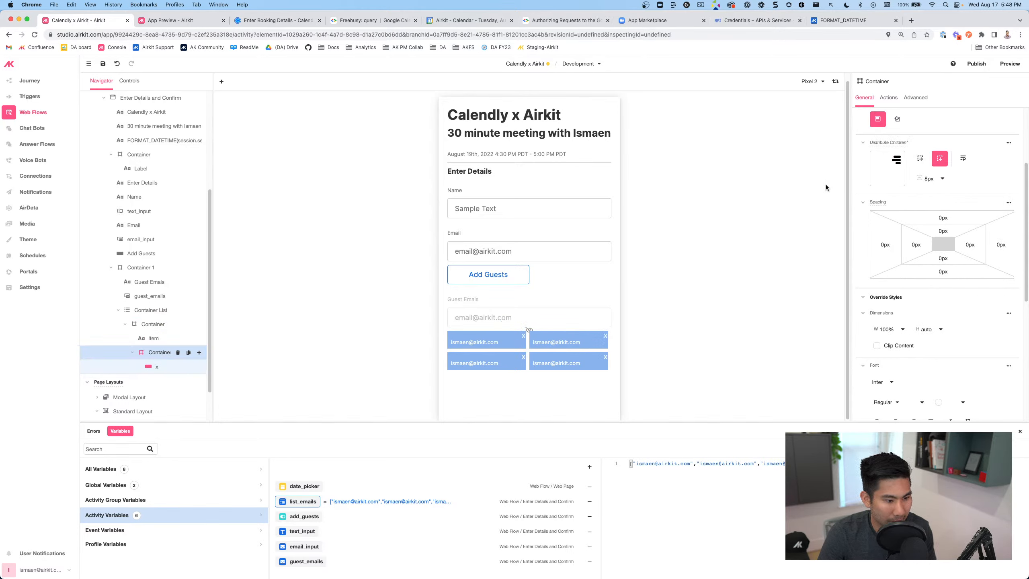
pyautogui.click(885, 159)
pyautogui.click(896, 159)
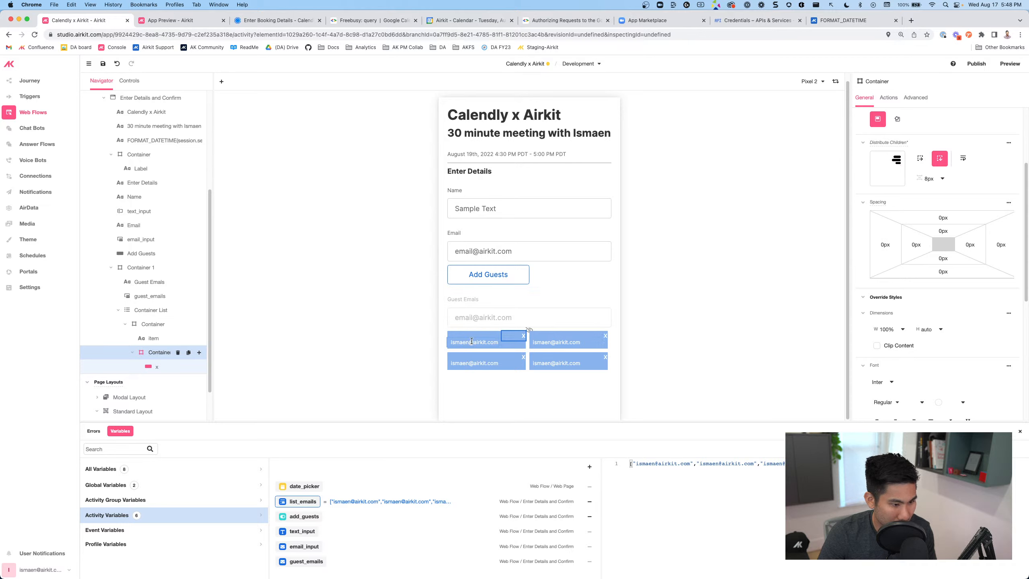
# Reset the chip container's right margin to 0px
pyautogui.click(914, 244)
pyautogui.click(882, 245)
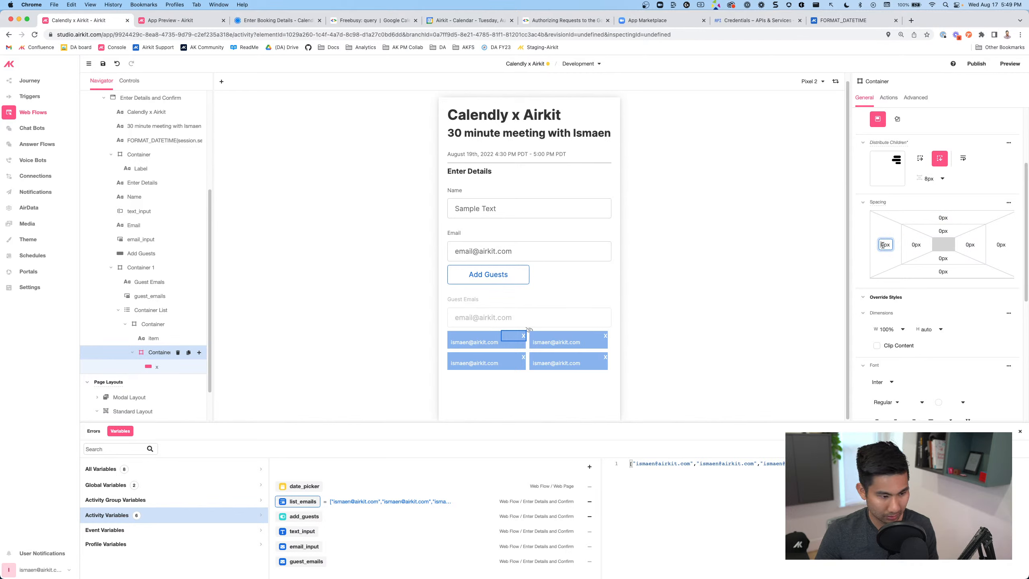
pyautogui.click(999, 245)
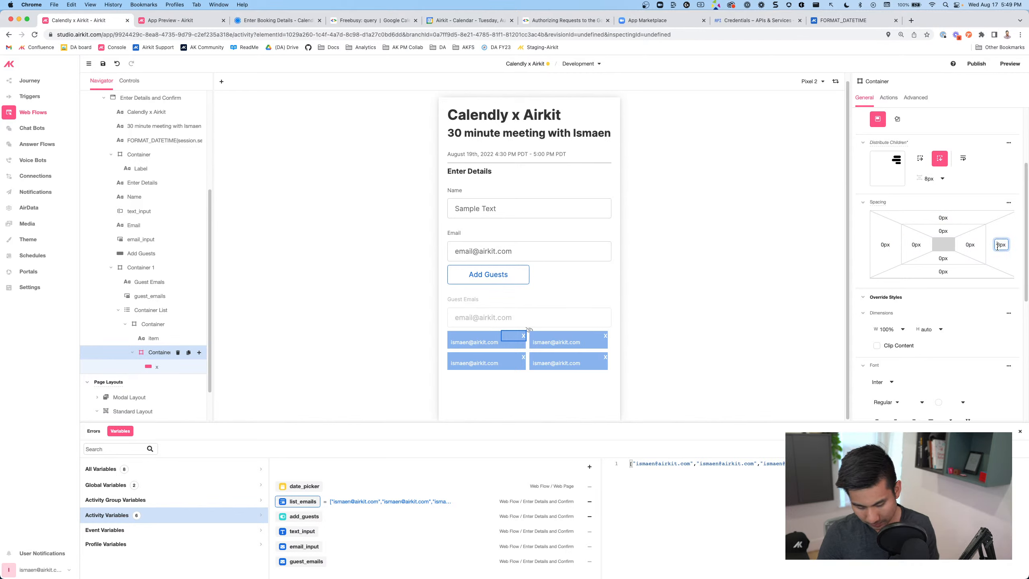
pyautogui.write('13')
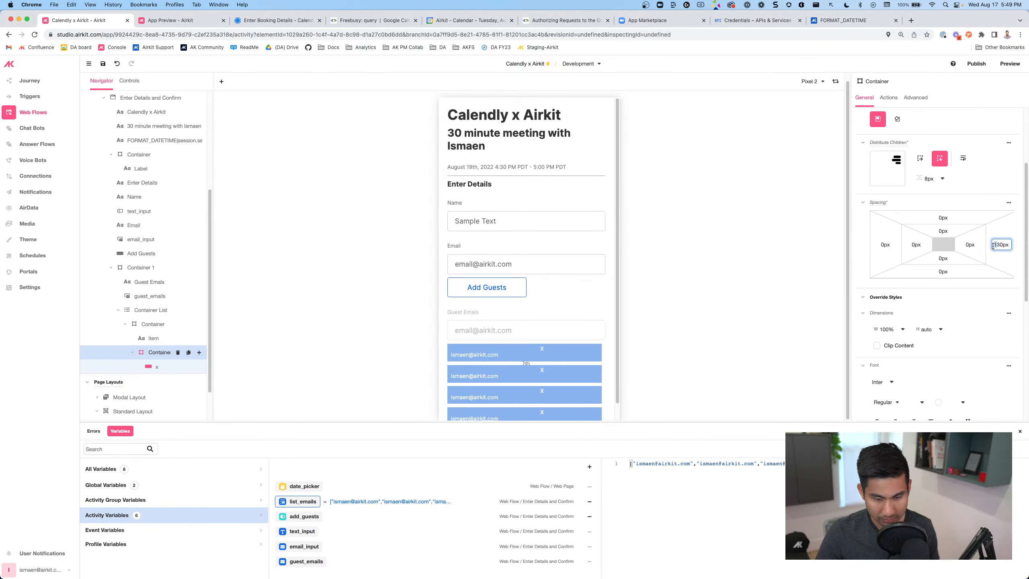
pyautogui.press('Delete')
pyautogui.press('BackSpace')
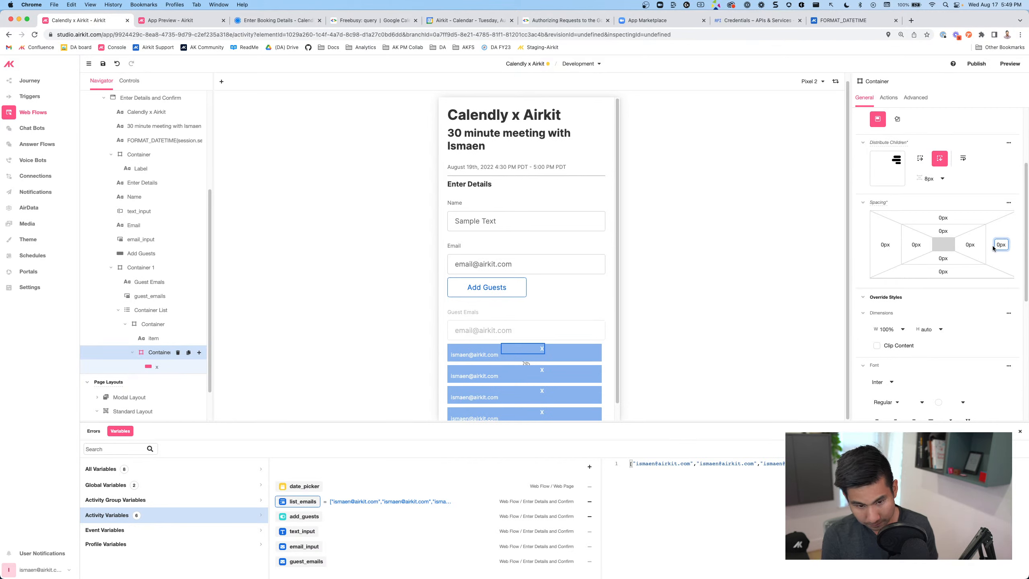
pyautogui.write('1')
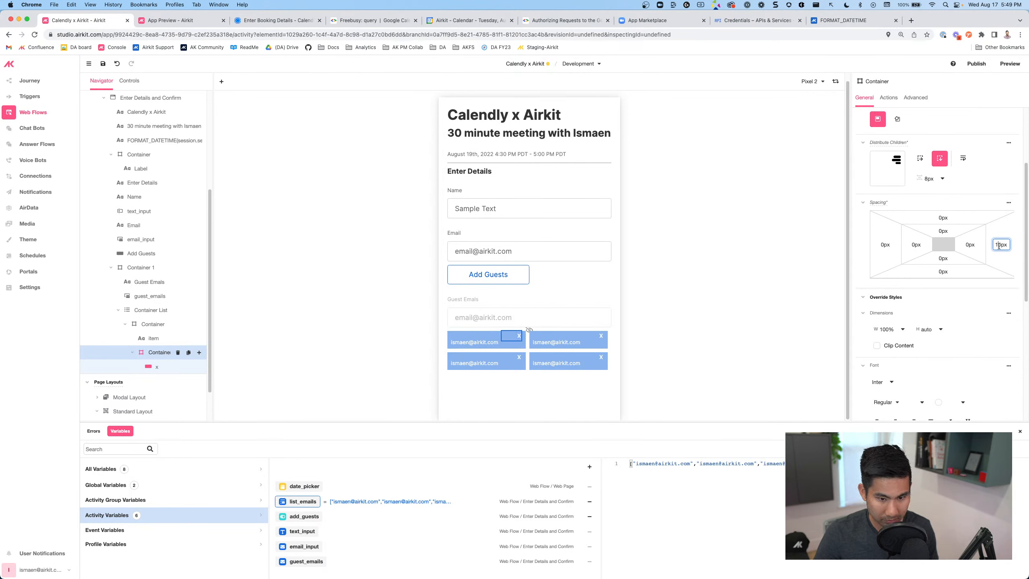
pyautogui.press('BackSpace')
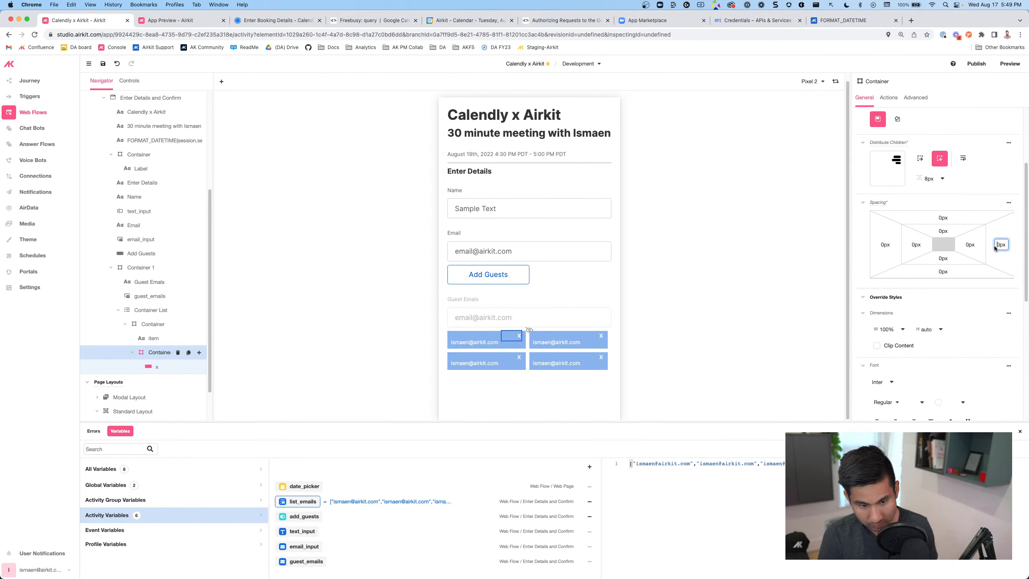
# Give the X container 0px right margin and 4px right padding
pyautogui.click(967, 245)
pyautogui.write('1')
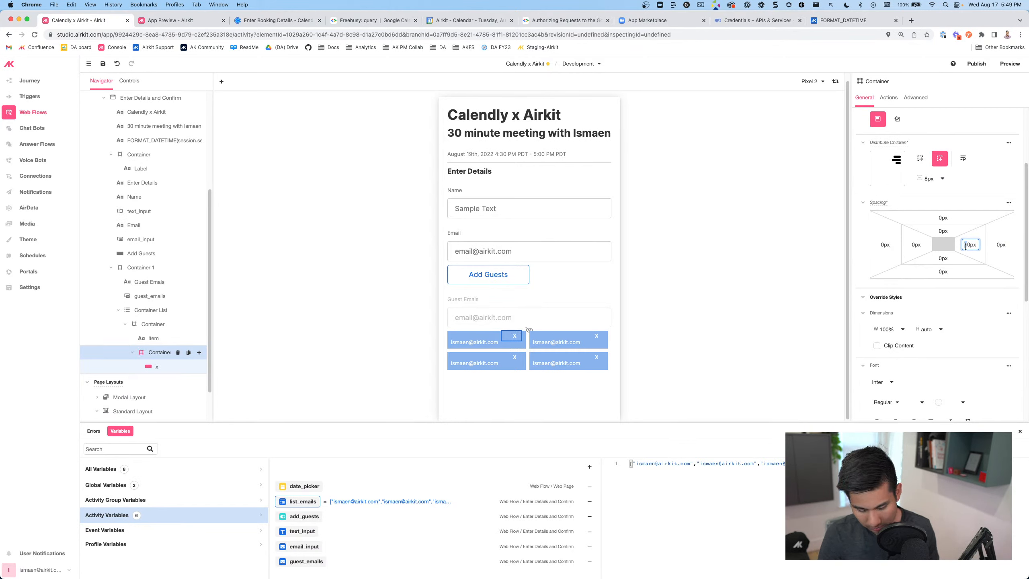
pyautogui.write('8')
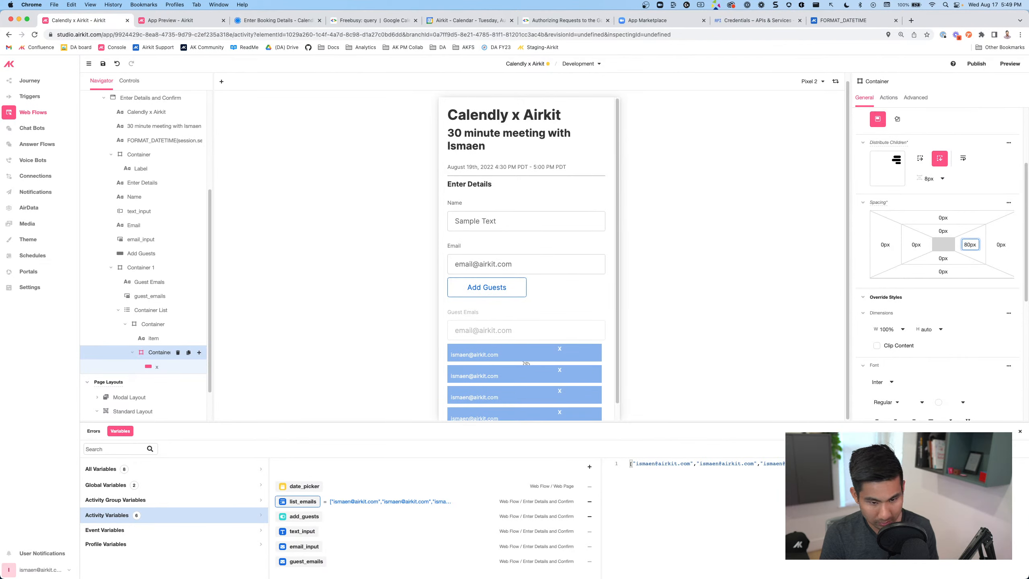
pyautogui.press('BackSpace')
pyautogui.write('8')
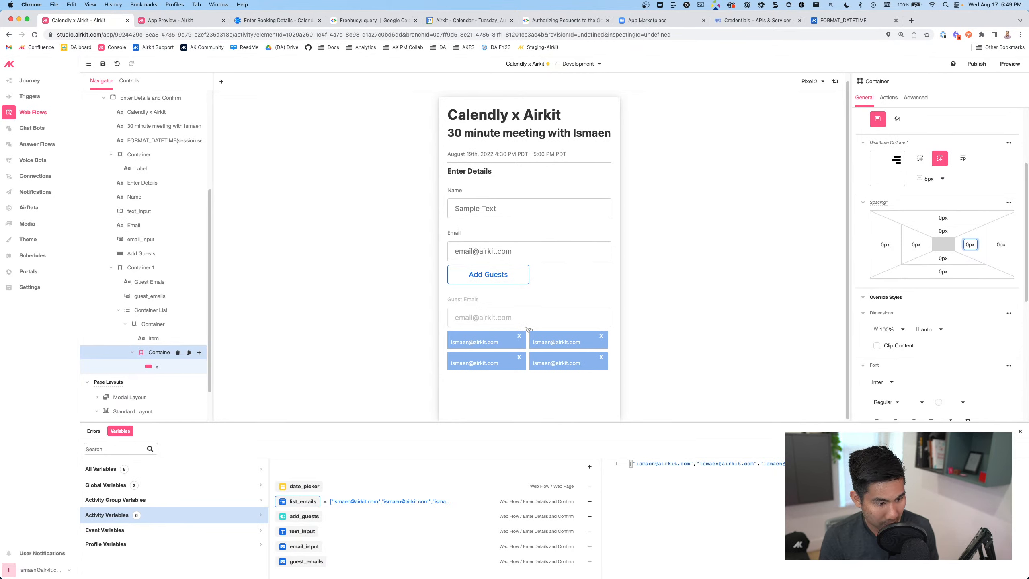
pyautogui.click(665, 328)
pyautogui.click(507, 335)
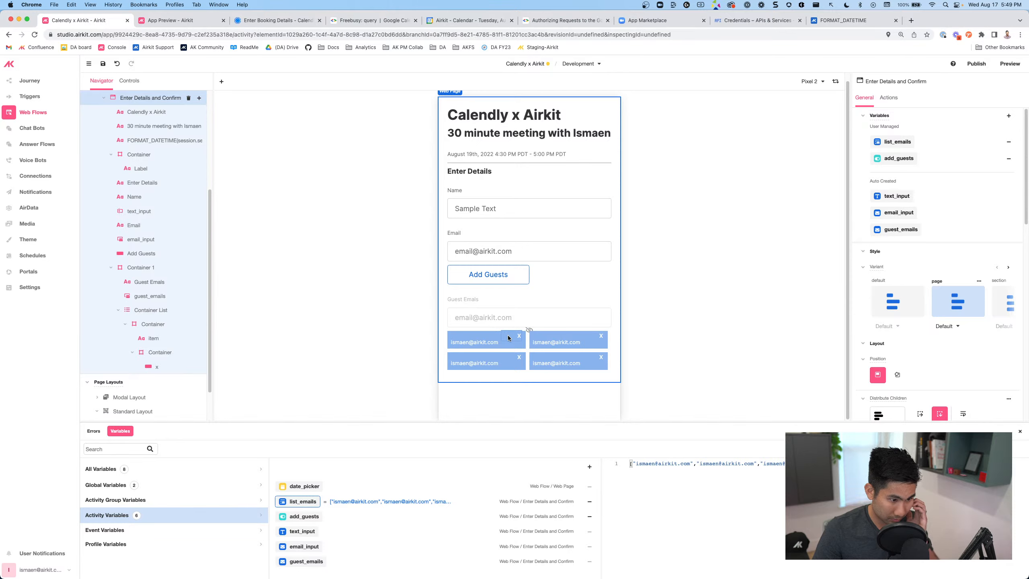
pyautogui.scroll(-2, 926, 295)
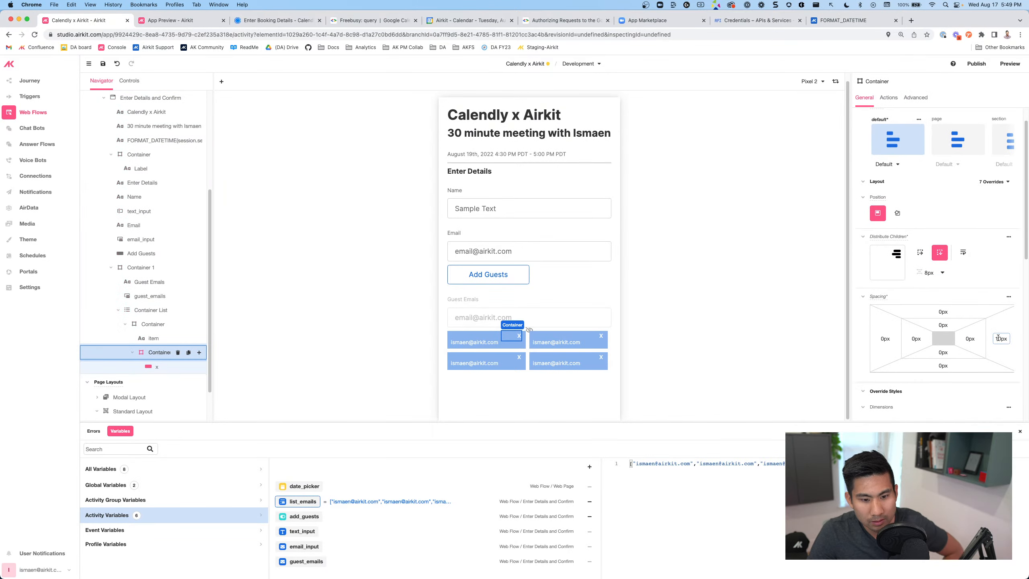
pyautogui.click(997, 339)
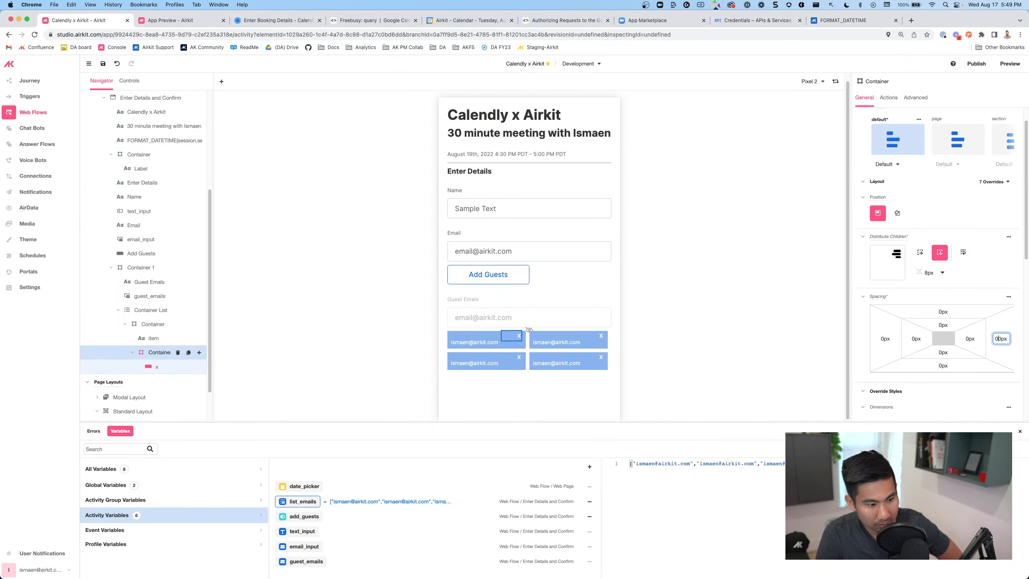
pyautogui.write('0')
pyautogui.click(968, 340)
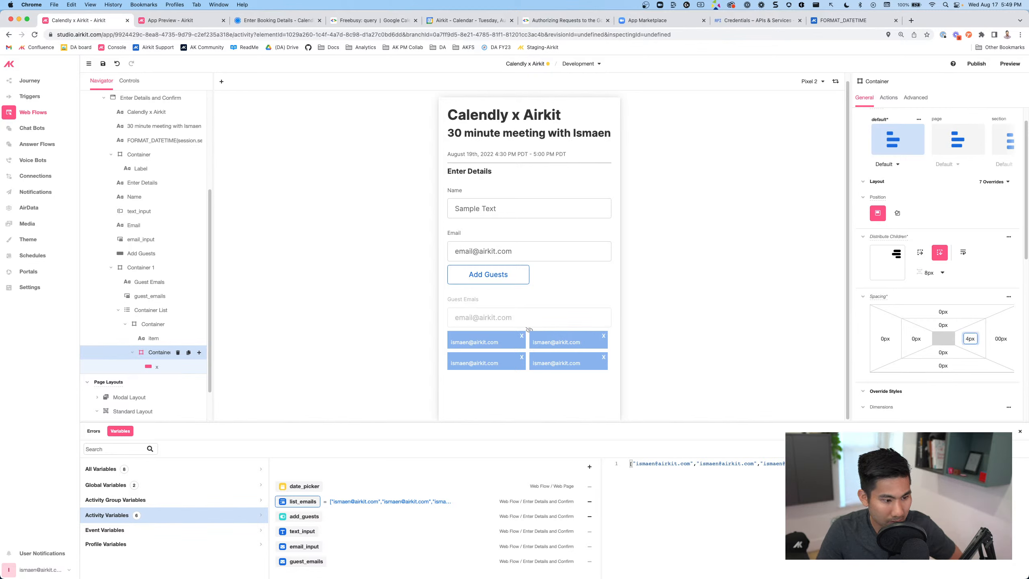
pyautogui.click(822, 322)
# Check the X button inside the first chip and save the project
pyautogui.click(576, 342)
pyautogui.doubleClick(525, 350)
pyautogui.click(521, 337)
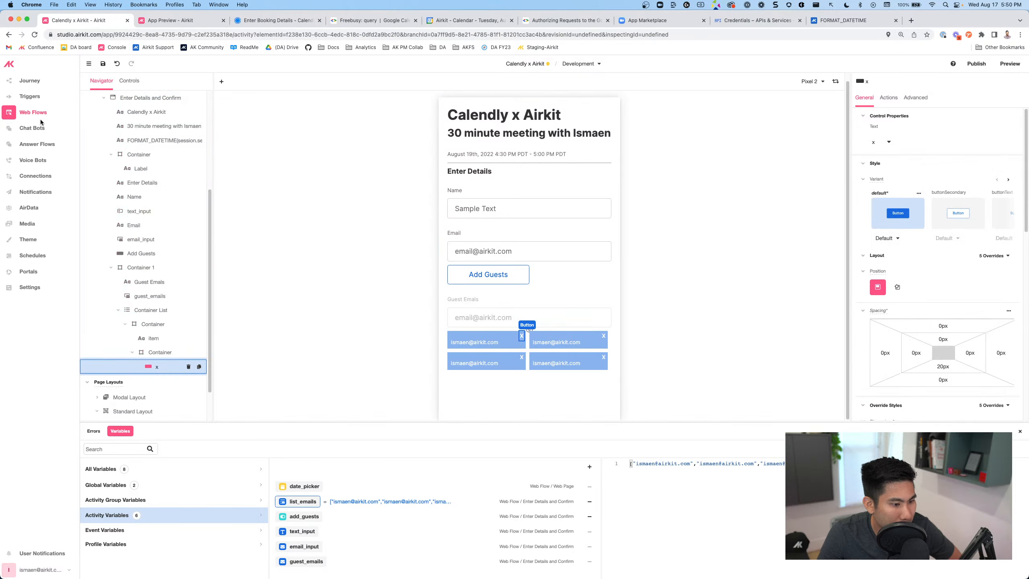
pyautogui.click(102, 64)
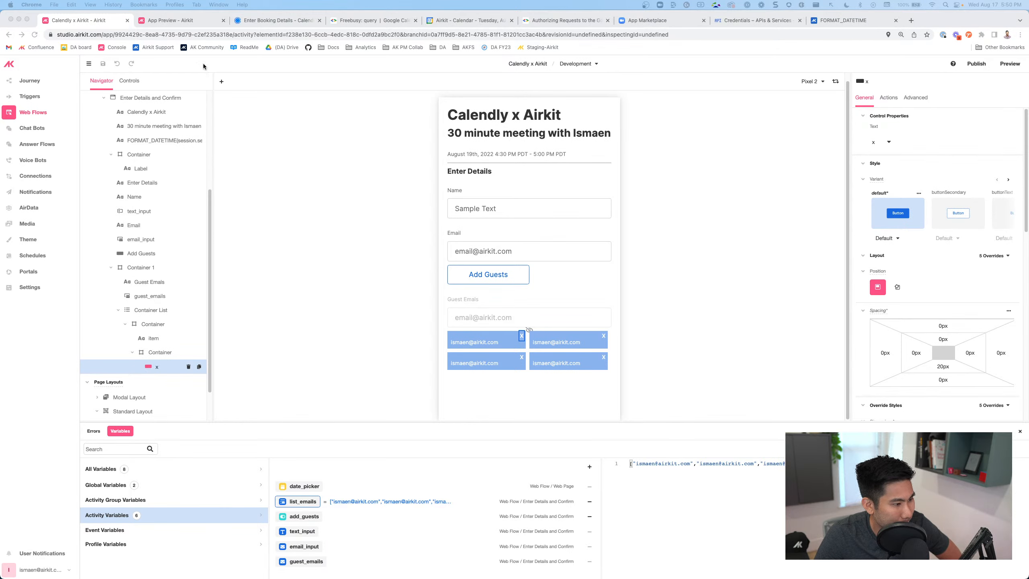
# Compare with the Calendly form, removing its invalid sdfd guest entry, then return
pyautogui.click(252, 22)
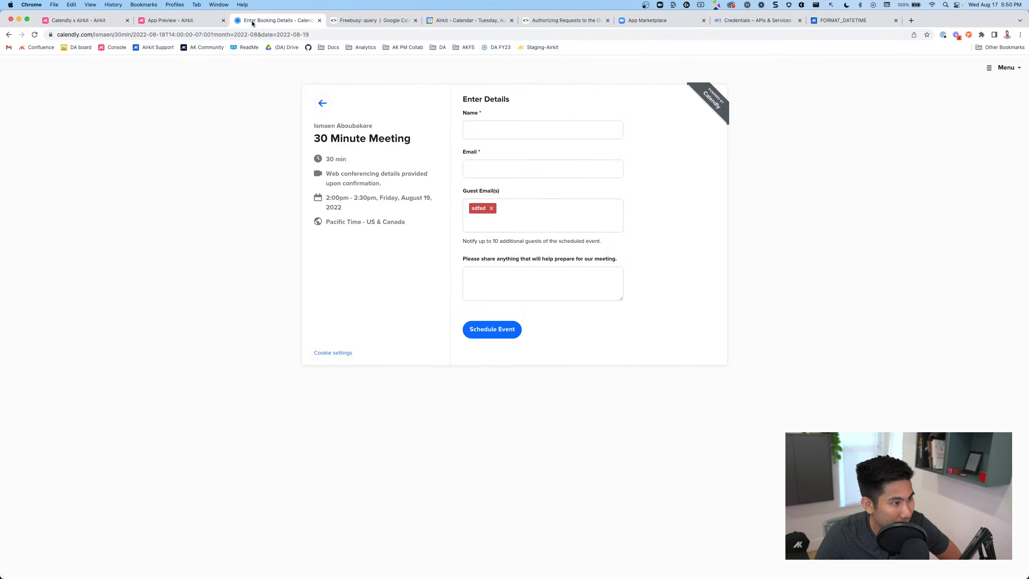
pyautogui.click(479, 207)
pyautogui.press('BackSpace')
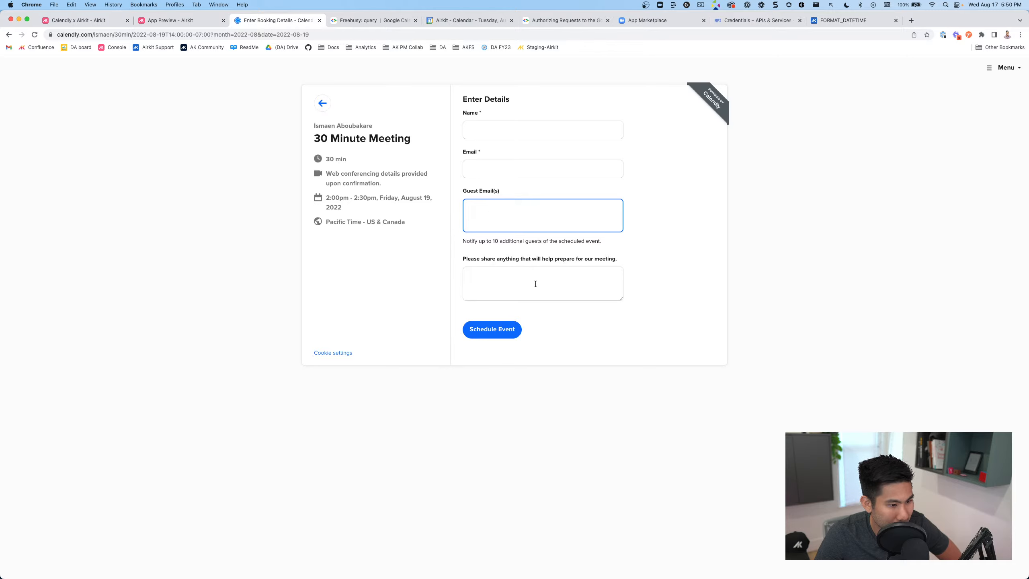
pyautogui.click(94, 20)
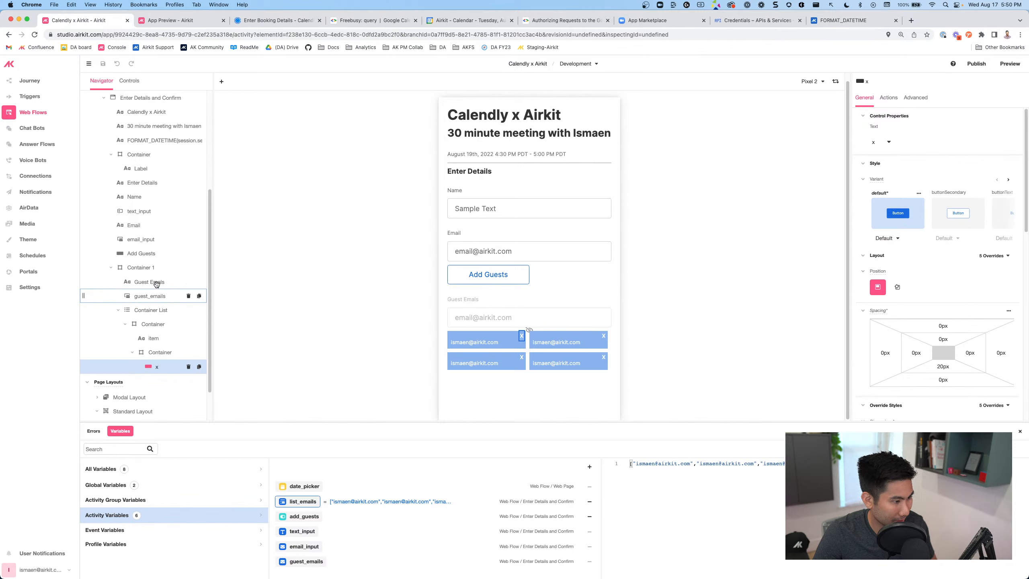
# Place a Label below the guest emails section reading 'Please share anything that will help prepare for the meeting?'
pyautogui.click(149, 268)
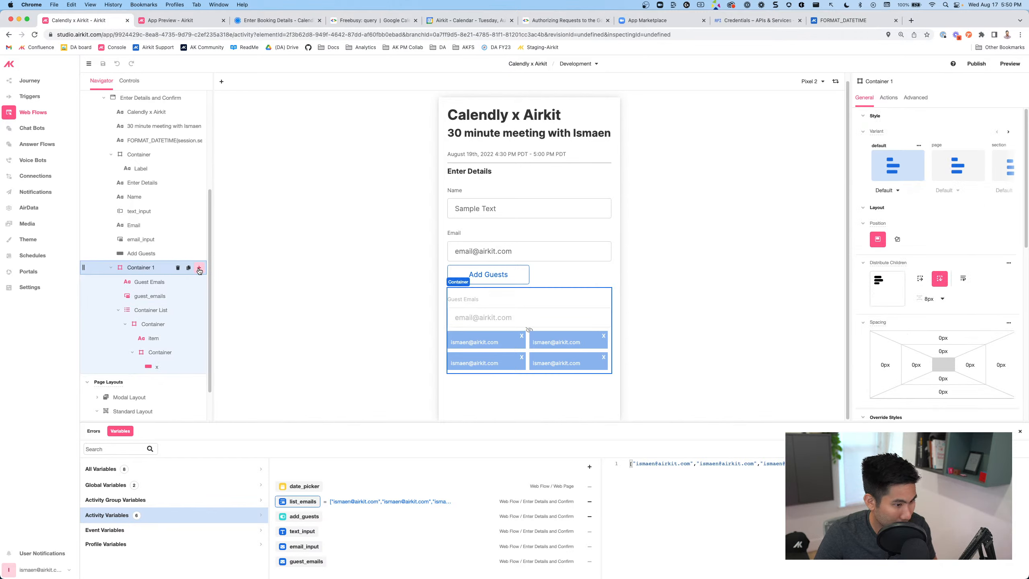
pyautogui.click(199, 269)
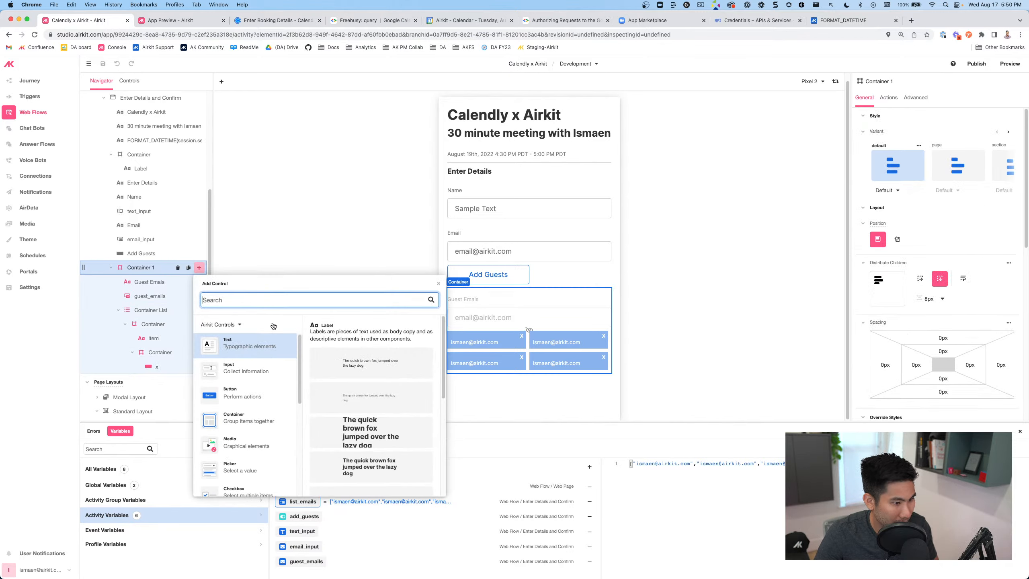
pyautogui.click(356, 395)
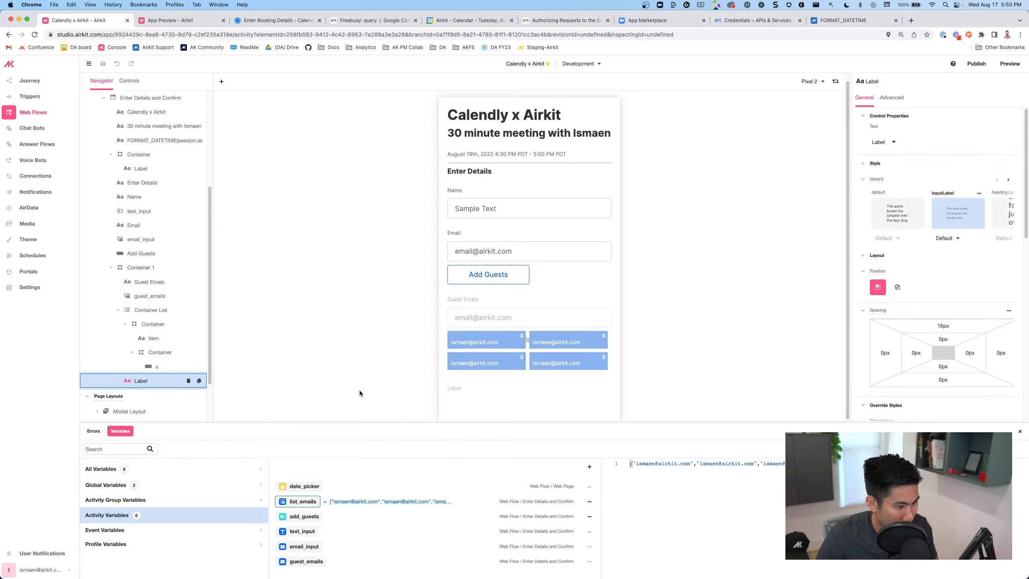
pyautogui.moveTo(141, 380); pyautogui.dragTo(135, 261)
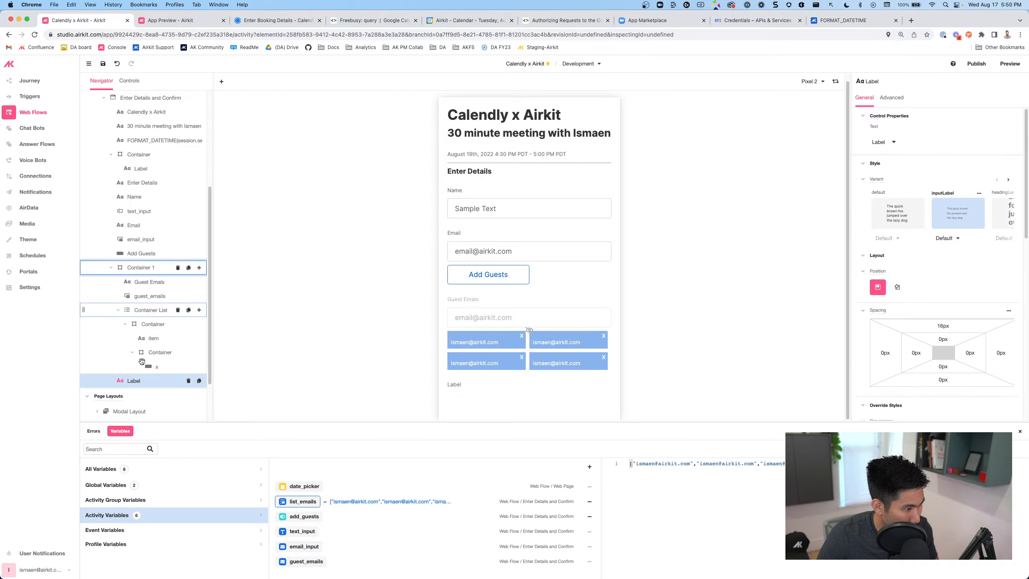
pyautogui.doubleClick(455, 384)
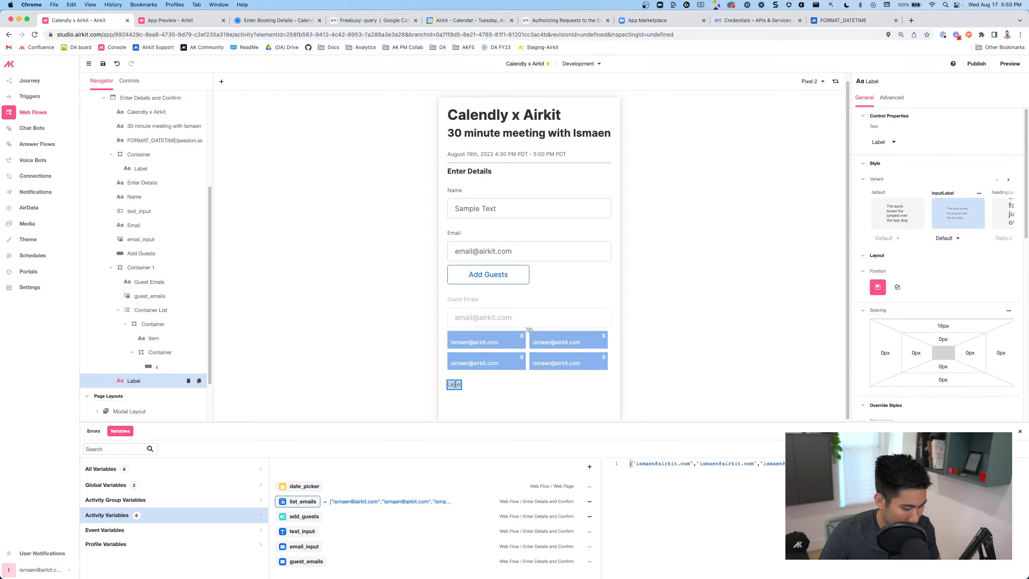
pyautogui.write('Please share any')
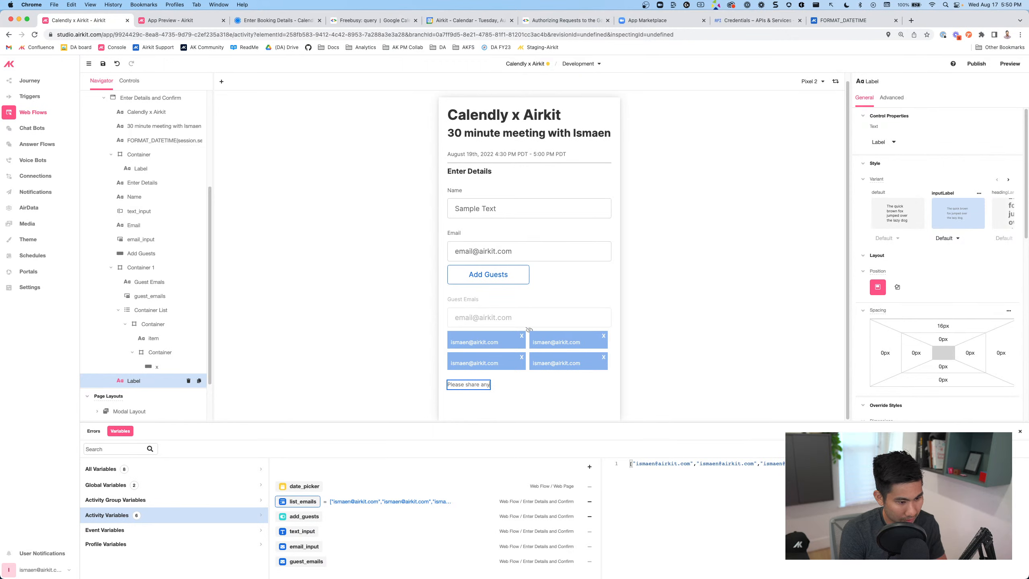
pyautogui.write('thing')
pyautogui.click(231, 19)
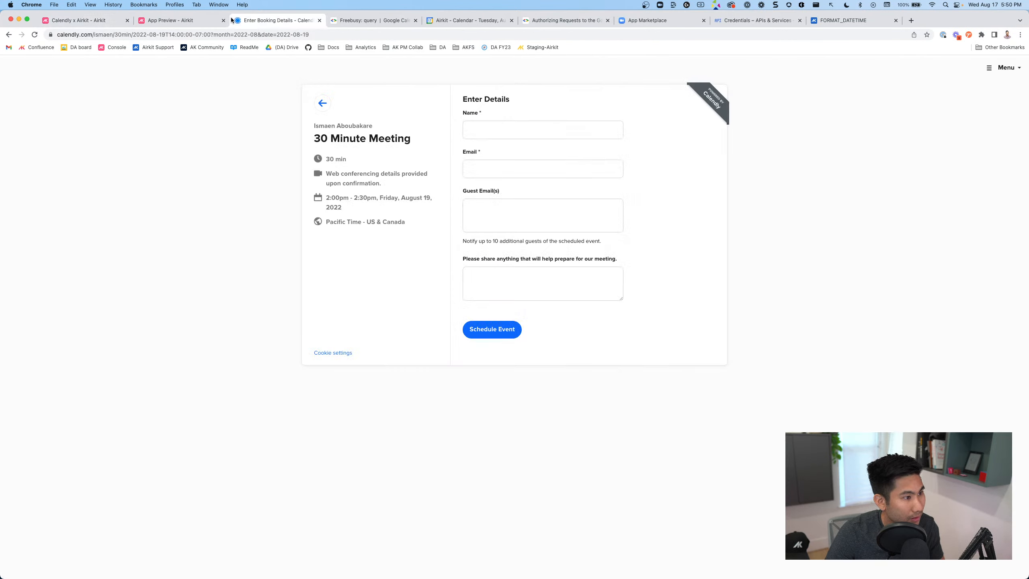
pyautogui.click(92, 21)
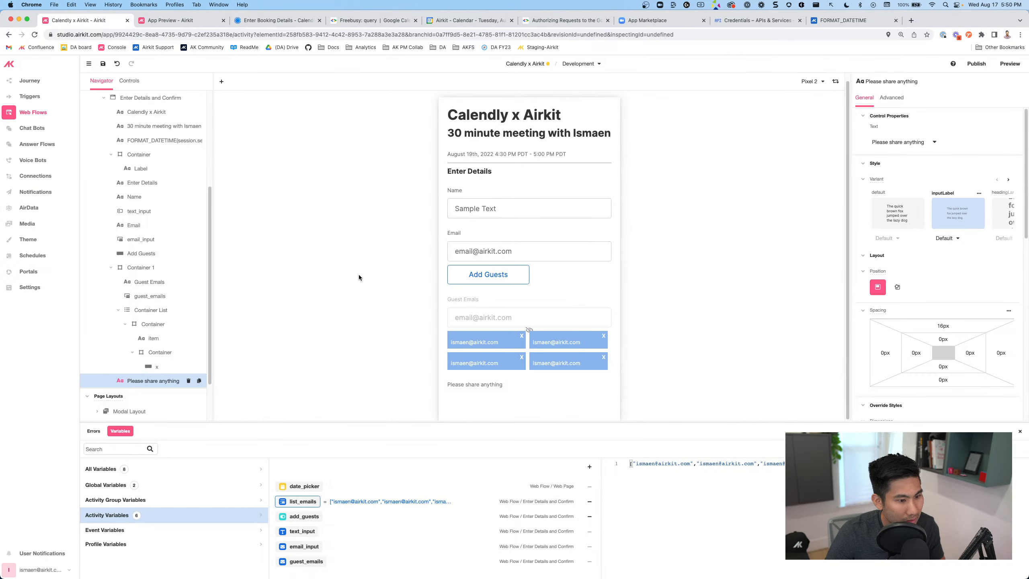
pyautogui.click(499, 384)
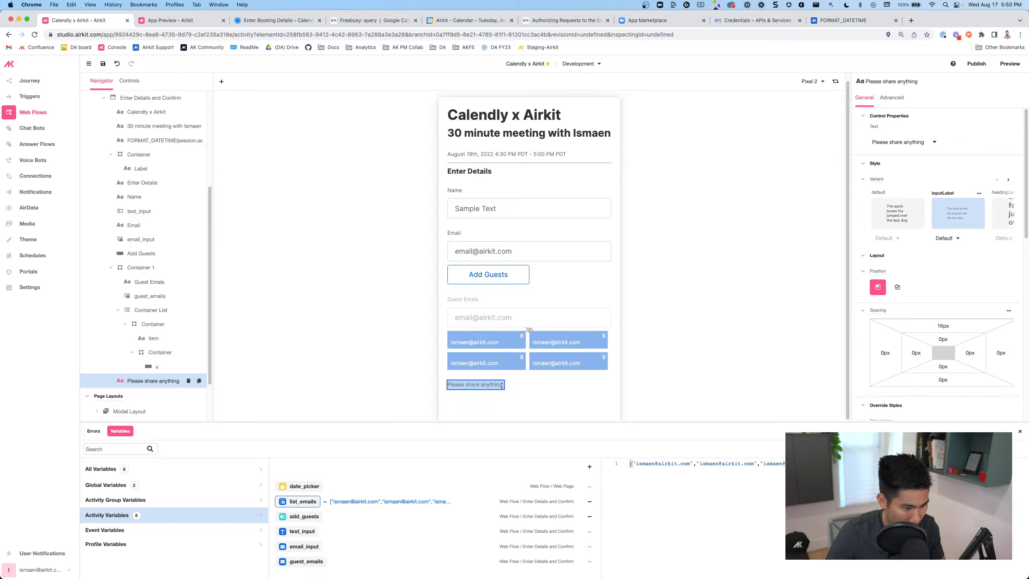
pyautogui.write('that will hel')
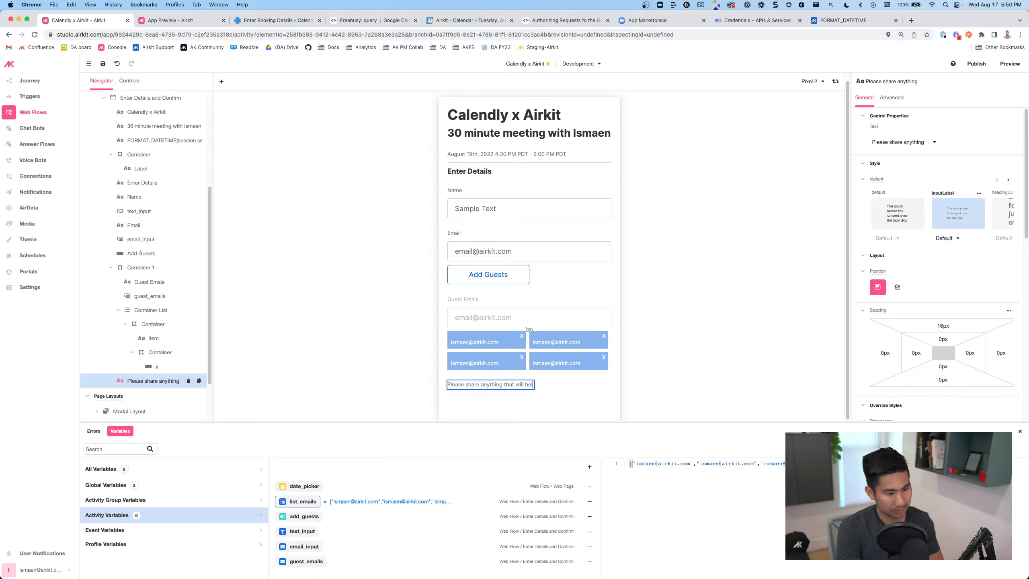
pyautogui.write('p prepare for the m')
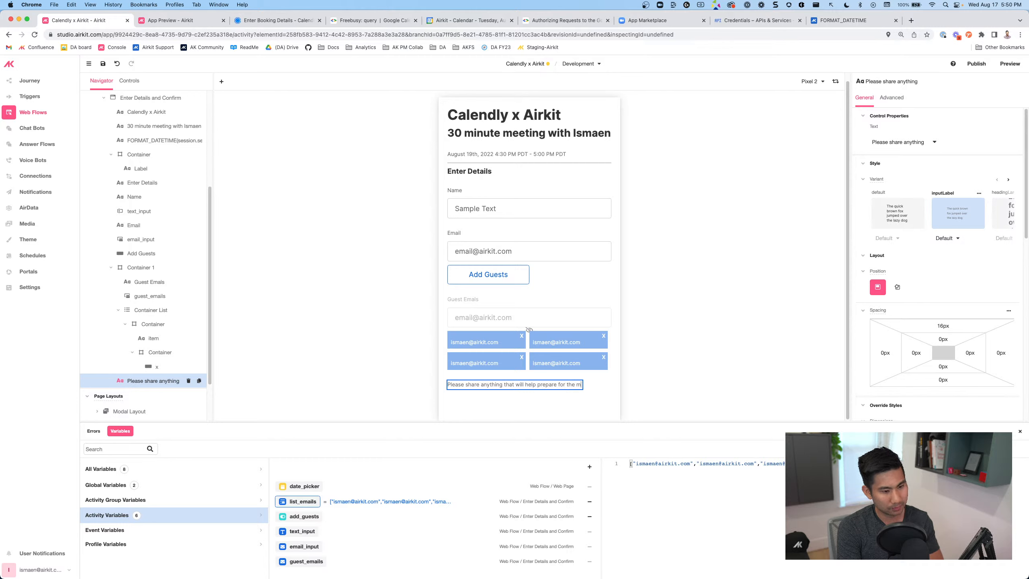
pyautogui.write('eeting?')
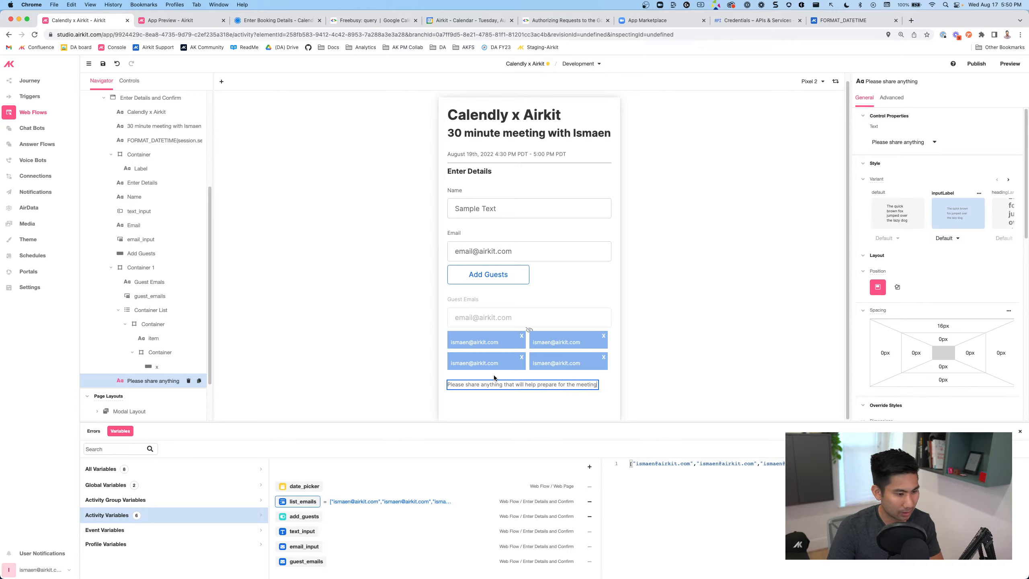
pyautogui.scroll(1, 197, 162)
# Drop a Text Area input at the end of the booking page, below the prompt label
pyautogui.click(198, 108)
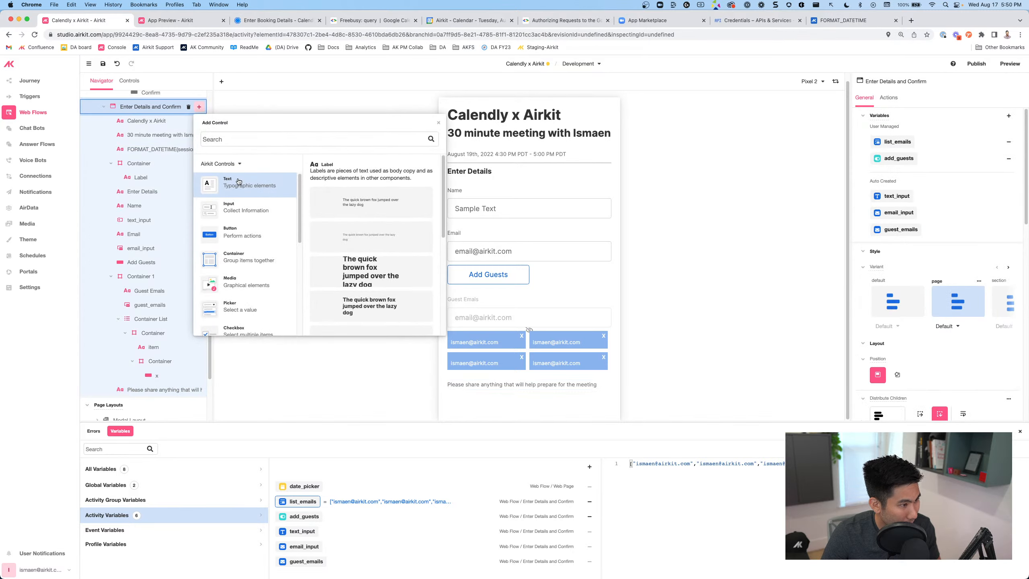
pyautogui.click(229, 210)
pyautogui.scroll(-5, 390, 270)
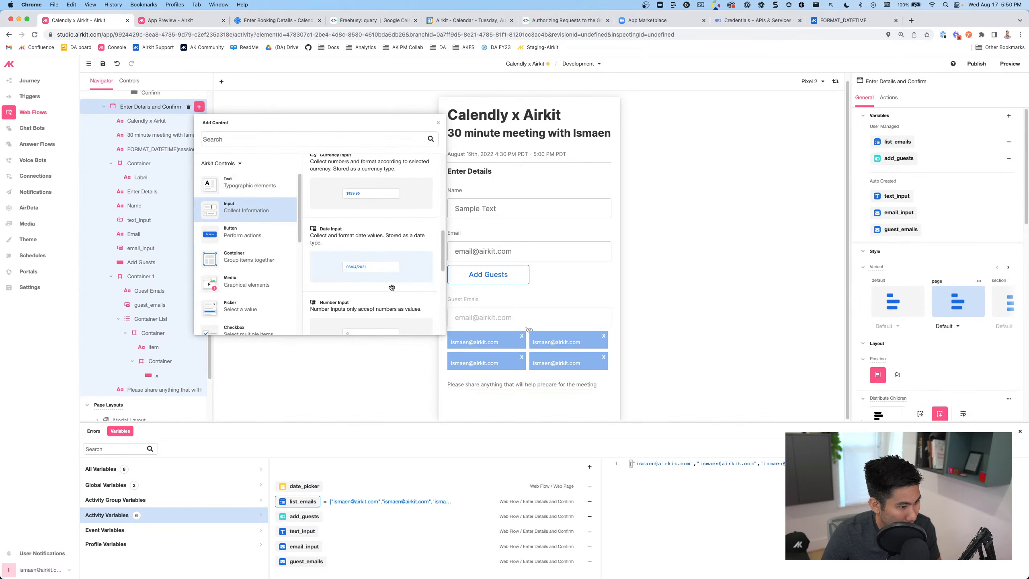
pyautogui.moveTo(349, 257); pyautogui.dragTo(154, 400)
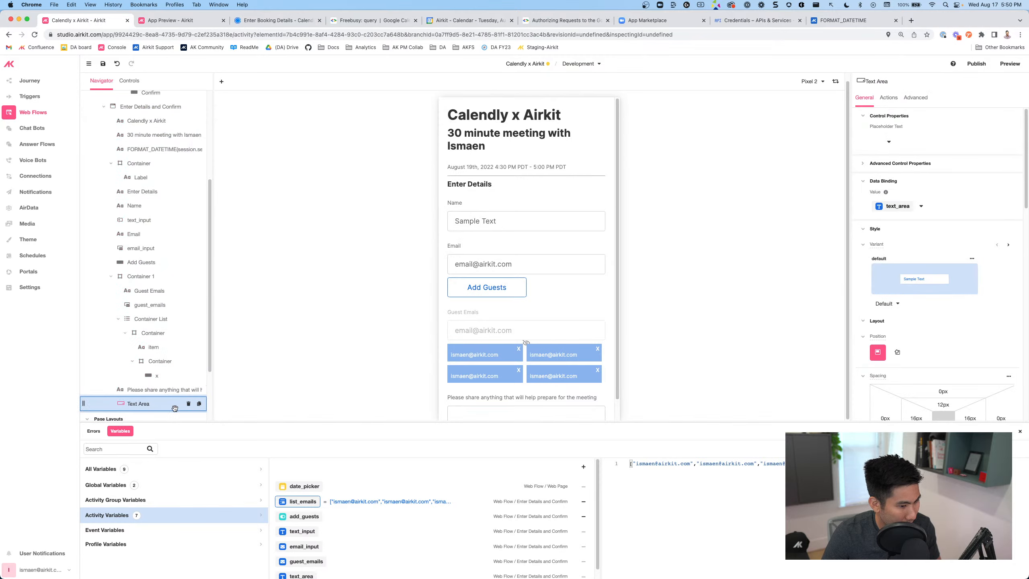
pyautogui.scroll(-2, 550, 360)
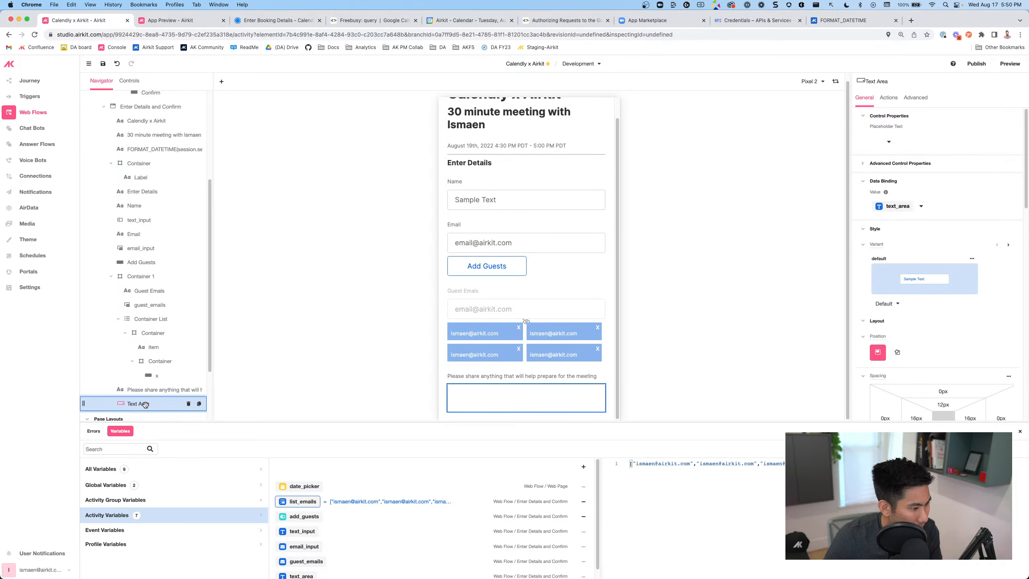
pyautogui.click(495, 397)
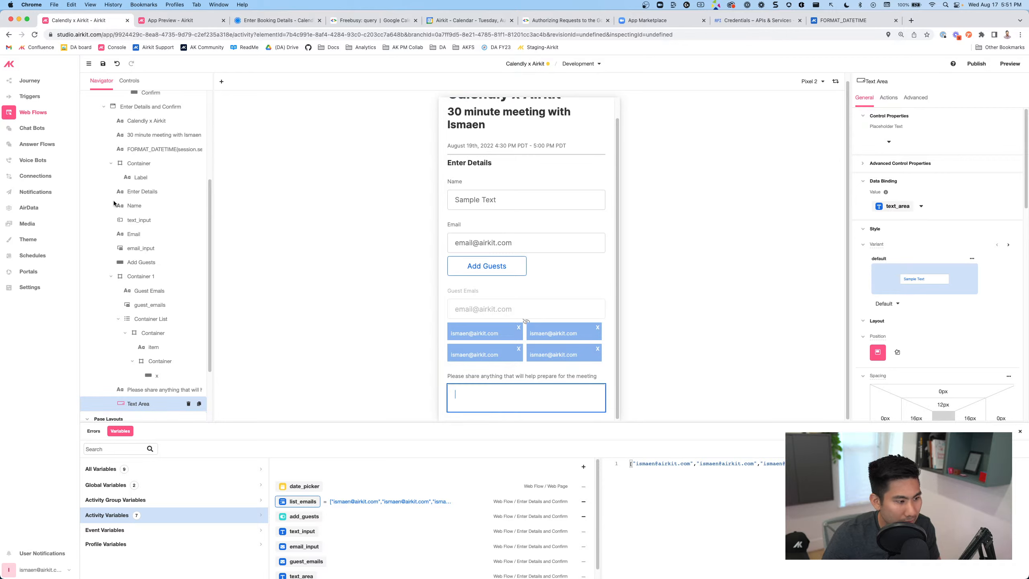
pyautogui.scroll(2, 155, 187)
pyautogui.scroll(2, 155, 186)
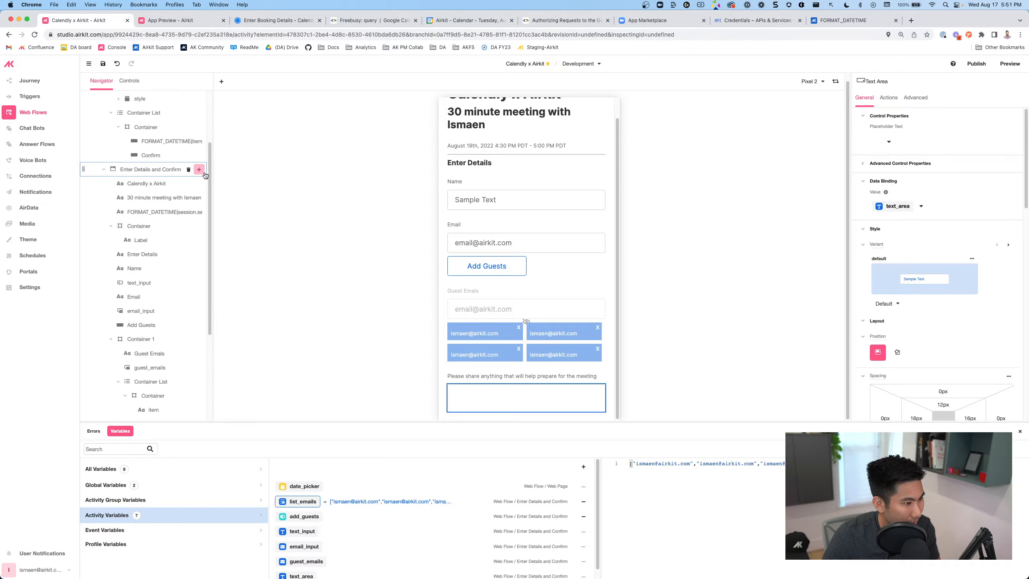
# Add a button to the booking page labelled 'Schedule Event'
pyautogui.click(199, 170)
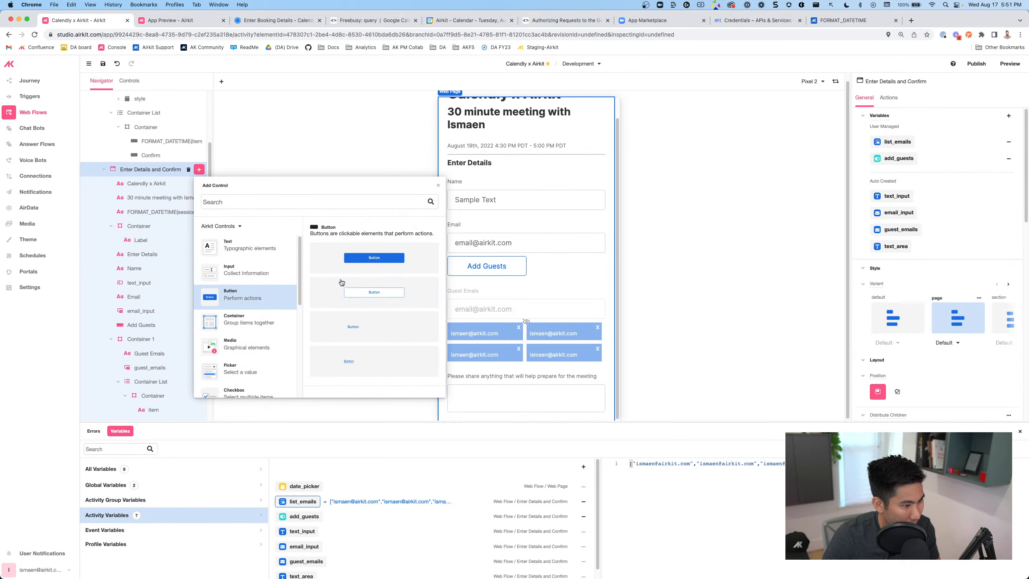
pyautogui.click(345, 262)
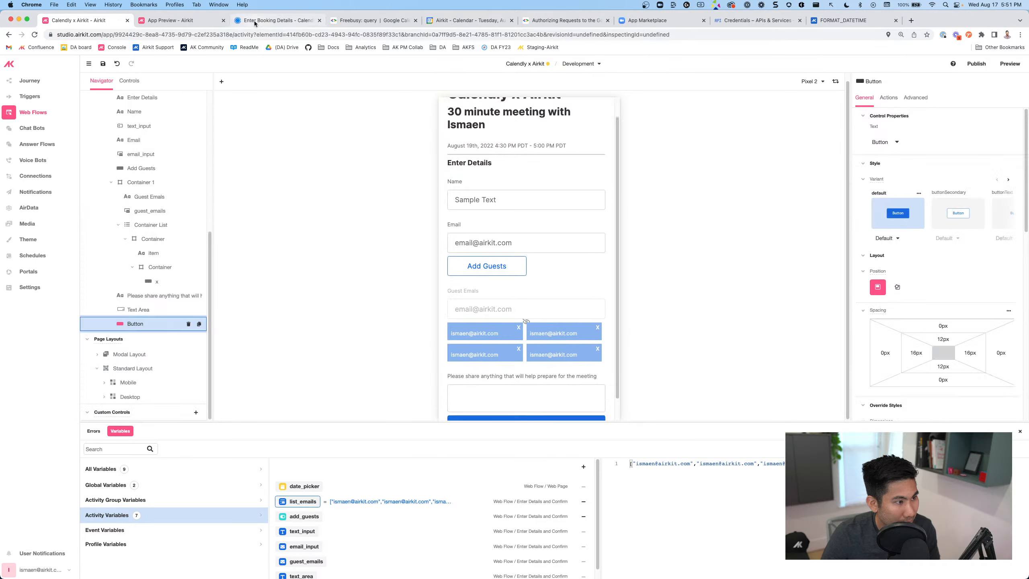
pyautogui.click(255, 21)
pyautogui.click(89, 19)
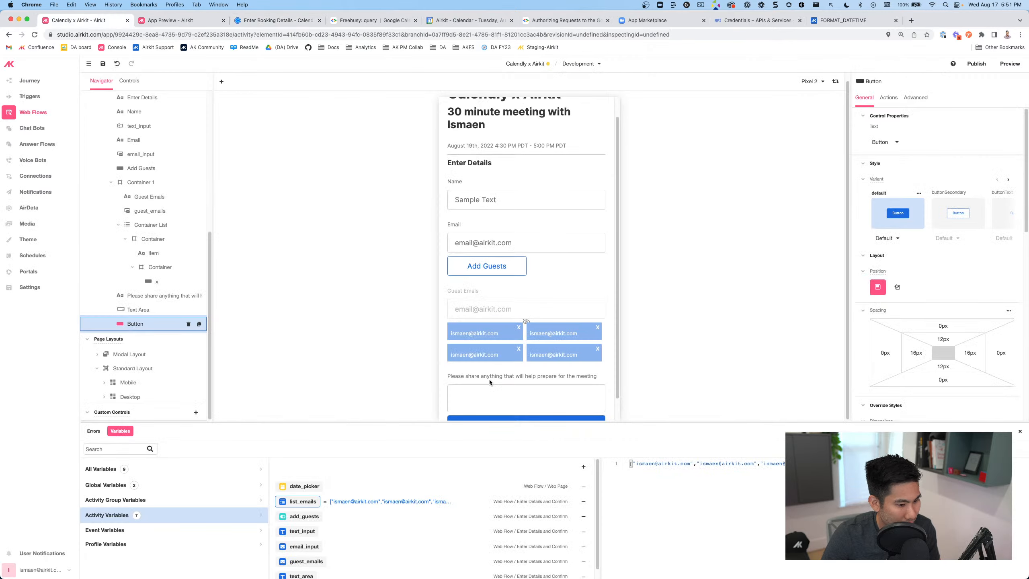
pyautogui.scroll(-1, 489, 380)
pyautogui.doubleClick(526, 401)
pyautogui.write('S')
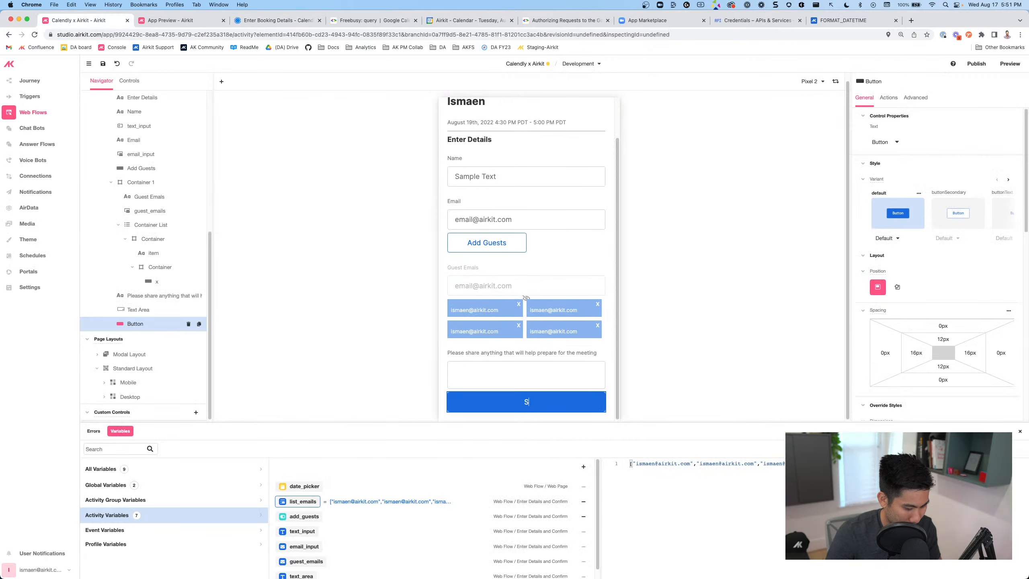
pyautogui.write('chedule Event')
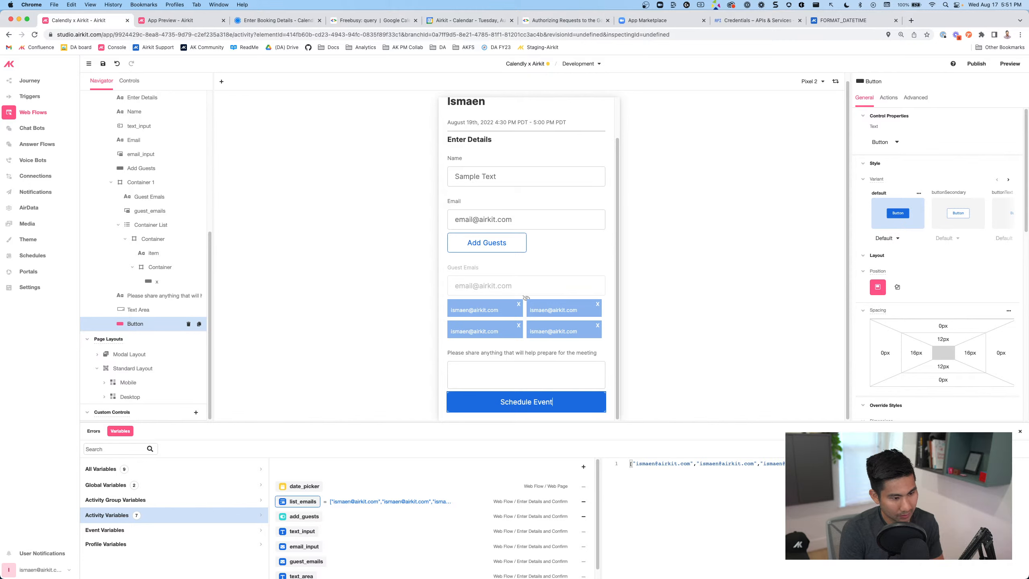
pyautogui.click(103, 64)
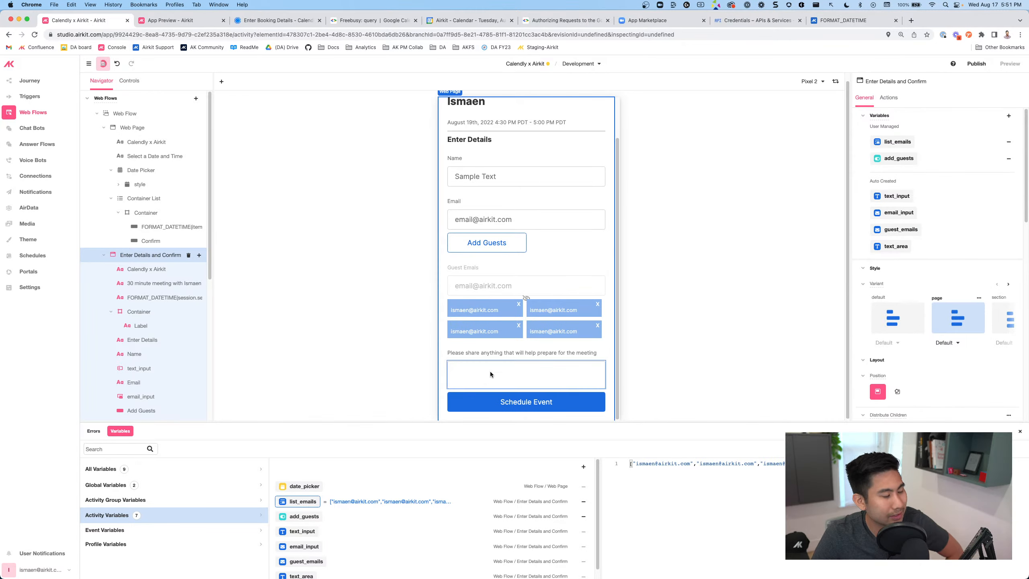
# Give the button a Clicked action of Data > Run Data Flow using a newly added data flow
pyautogui.click(504, 402)
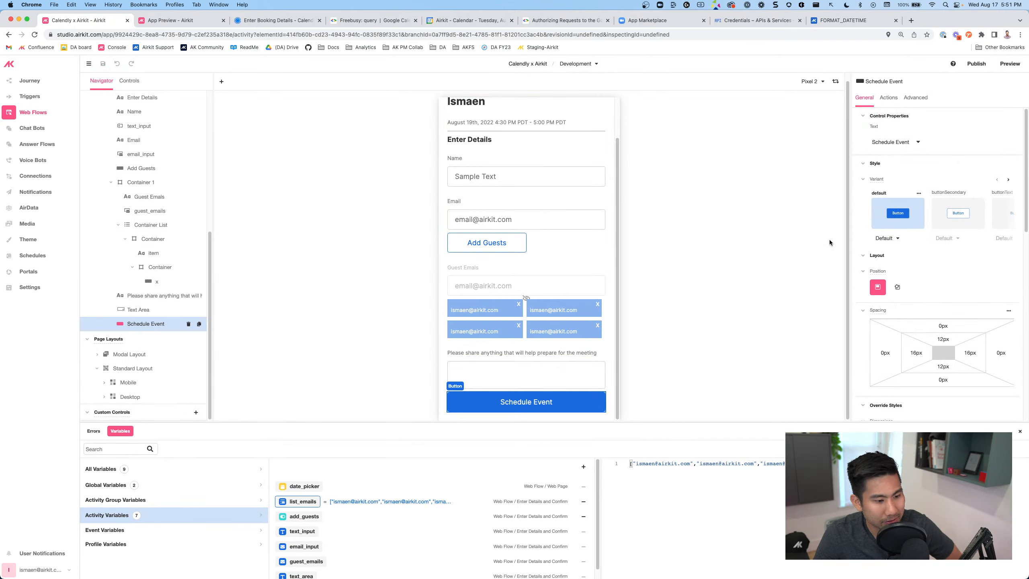
pyautogui.click(889, 97)
pyautogui.click(1016, 116)
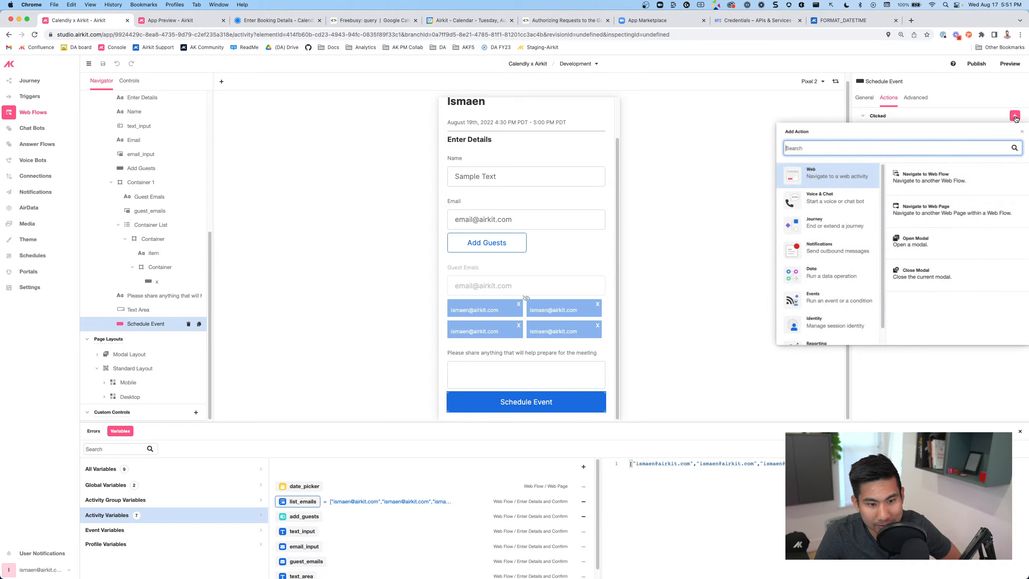
pyautogui.click(836, 274)
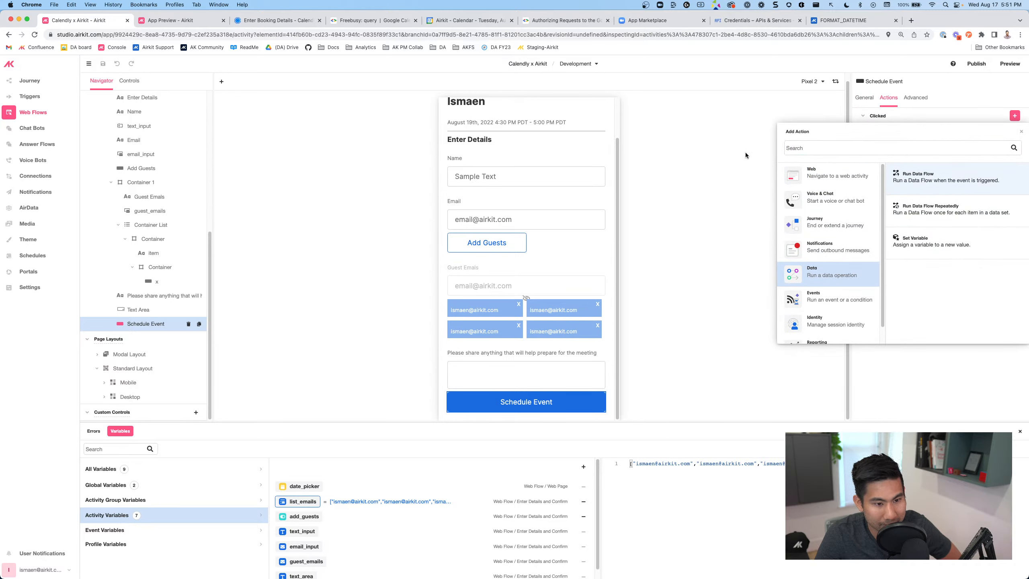
pyautogui.click(918, 174)
pyautogui.click(731, 122)
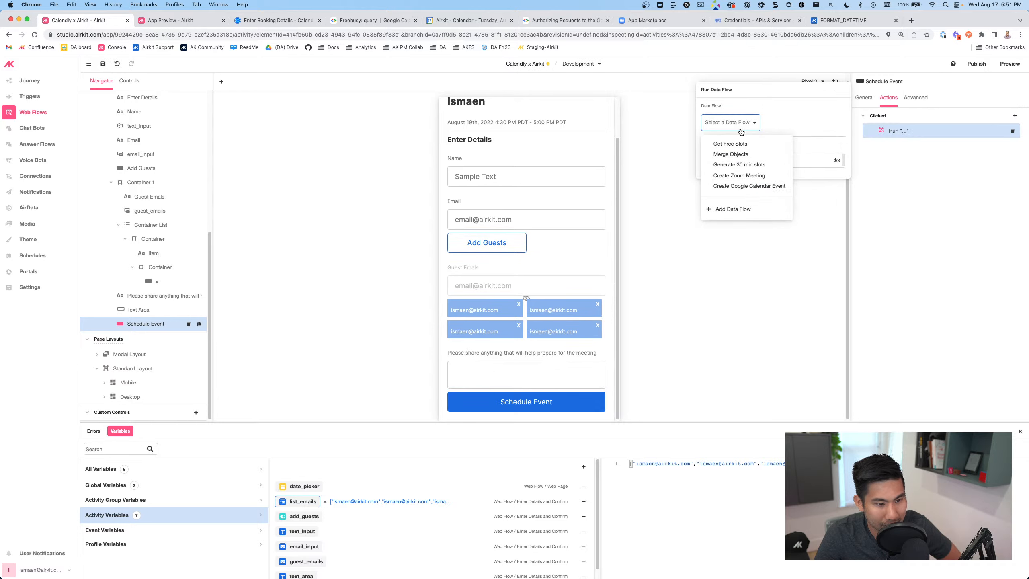
pyautogui.click(751, 210)
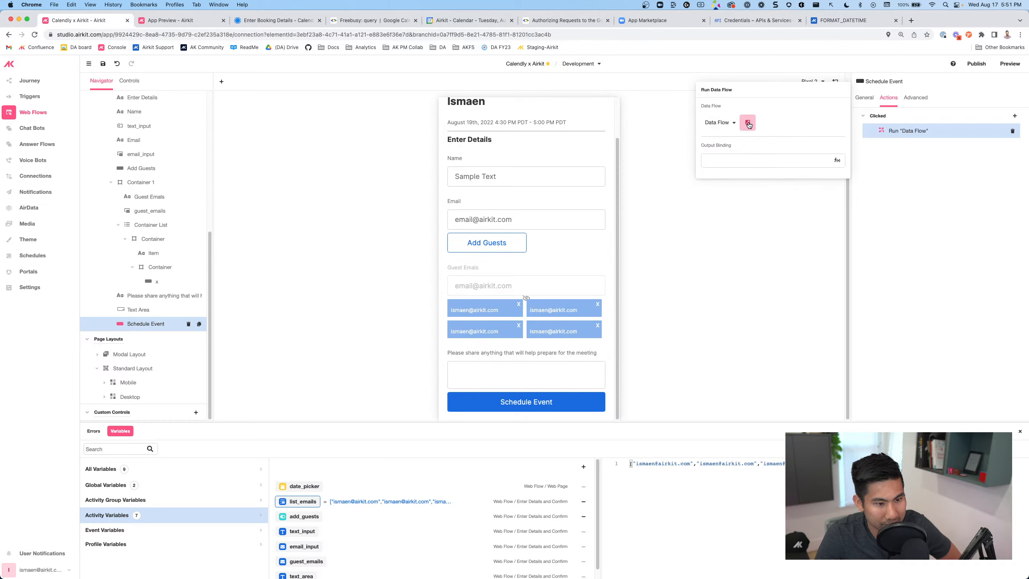
pyautogui.click(748, 125)
# Rename the new data flow to Schedule Event
pyautogui.doubleClick(161, 167)
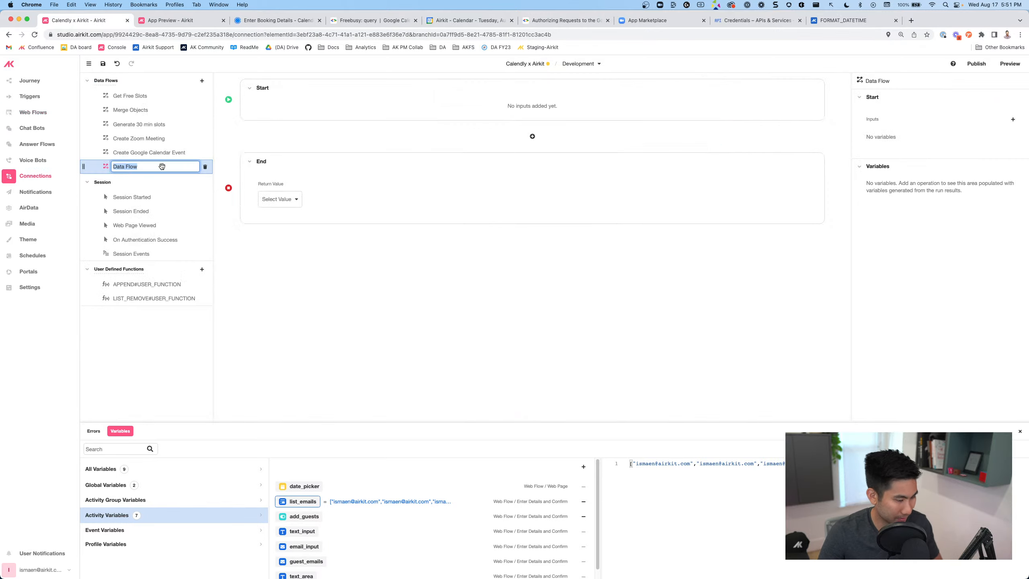
pyautogui.write('Schedule Event')
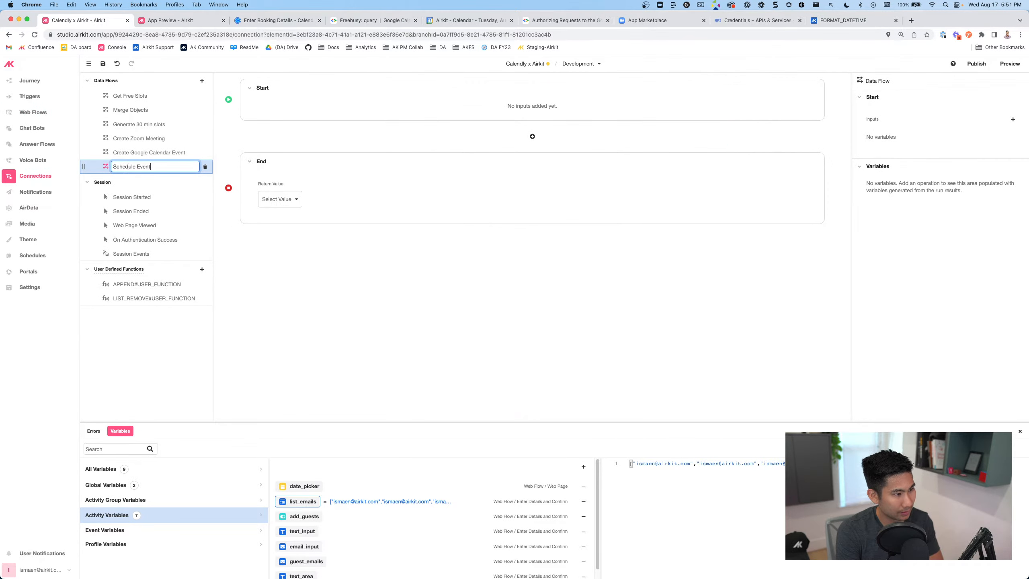
pyautogui.press('Return')
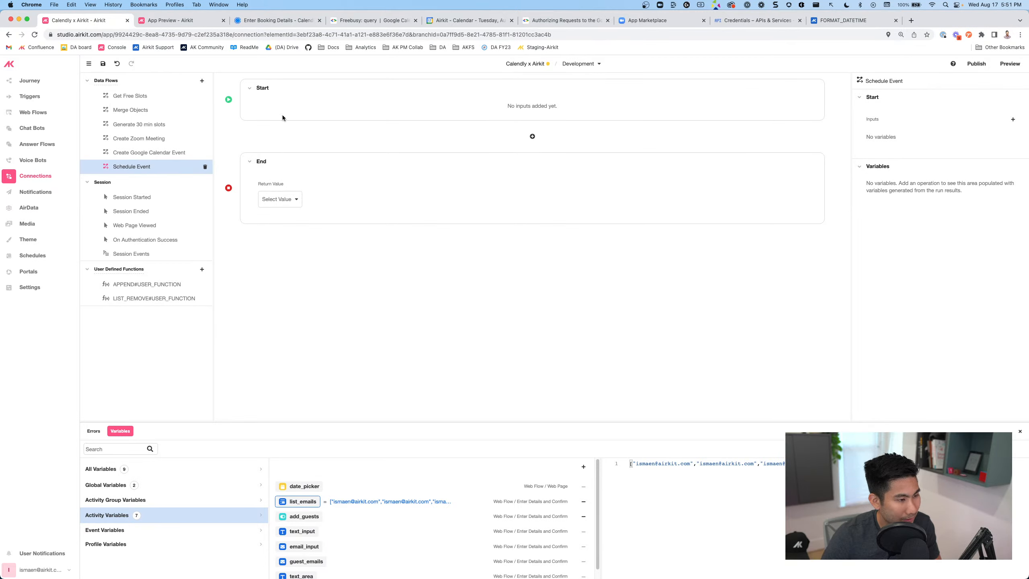
# Add a date-time input named selected_time to the Schedule Event flow
pyautogui.click(1011, 121)
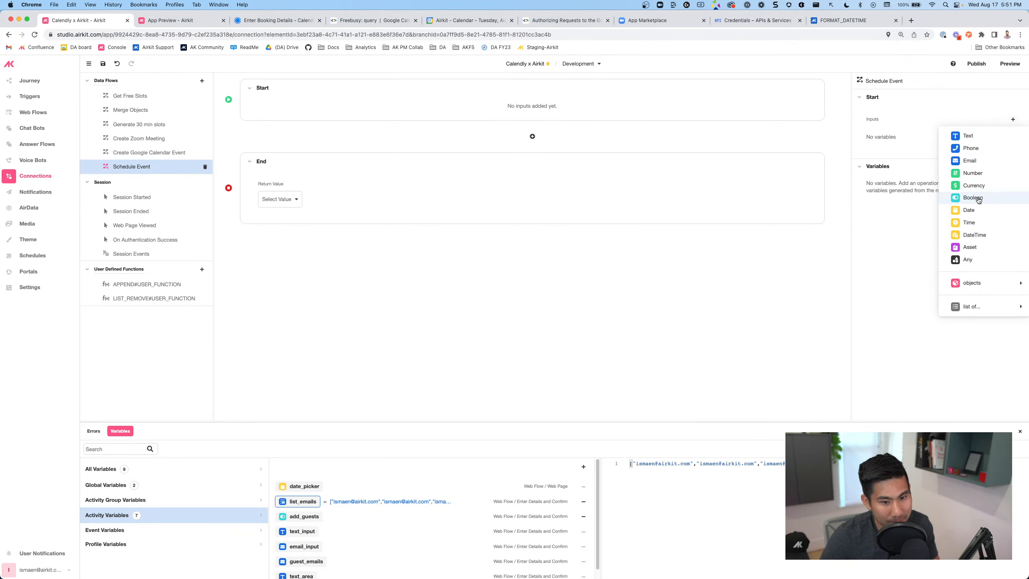
pyautogui.click(982, 235)
pyautogui.write('date_time')
pyautogui.press('BackSpace')
pyautogui.press('BackSpace')
pyautogui.press('BackSpace')
pyautogui.press('BackSpace')
pyautogui.press('BackSpace')
pyautogui.press('BackSpace')
pyautogui.press('BackSpace')
pyautogui.press('BackSpace')
pyautogui.write('selected_time')
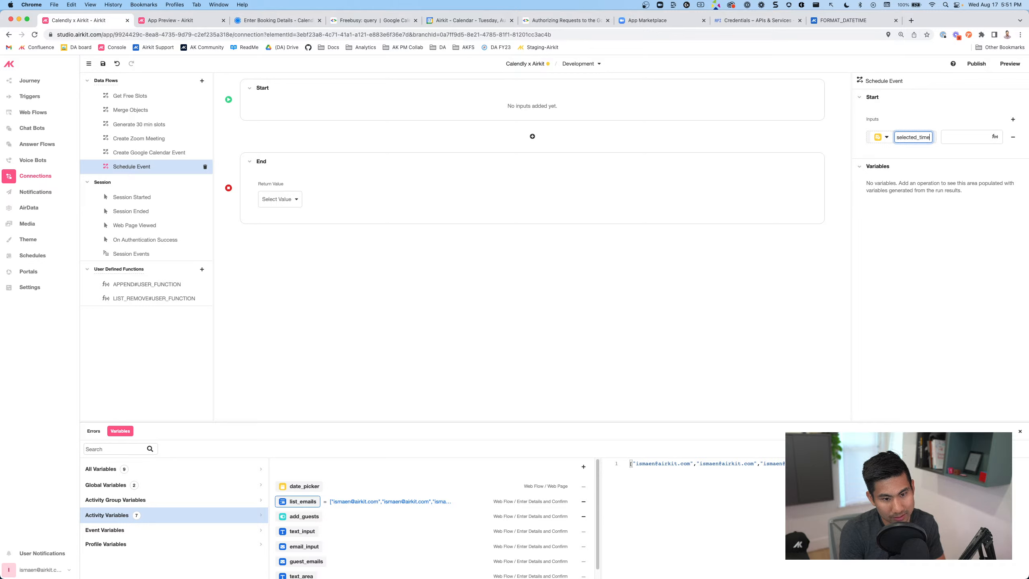
pyautogui.press('Return')
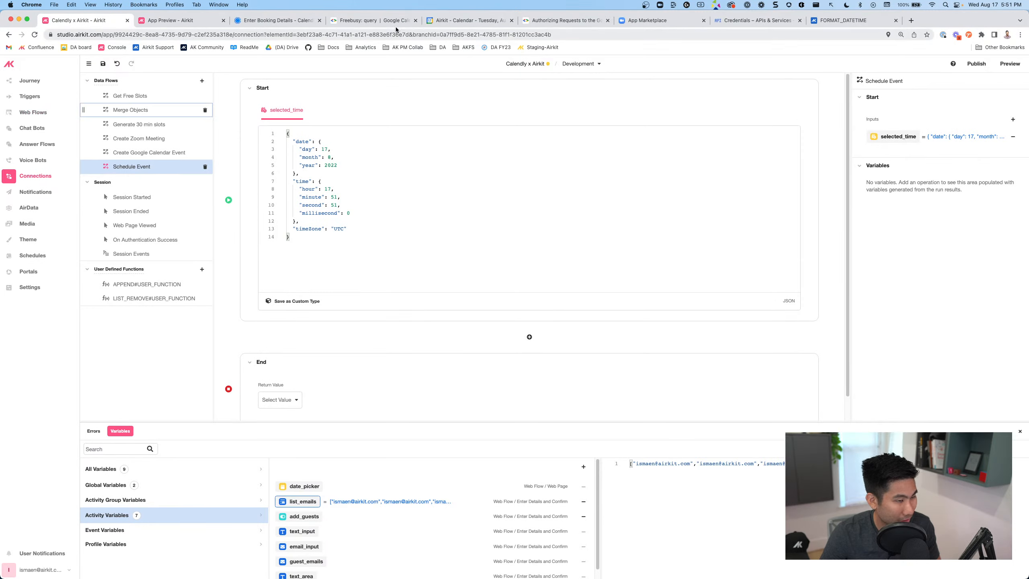
# Add a text input named name and an email input named email
pyautogui.click(275, 20)
pyautogui.click(87, 21)
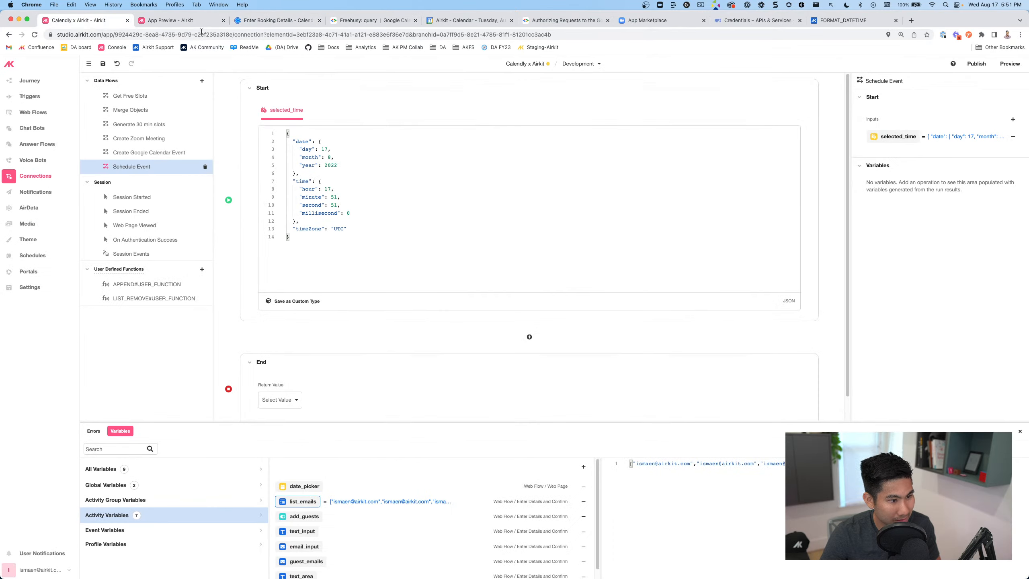
pyautogui.click(1012, 119)
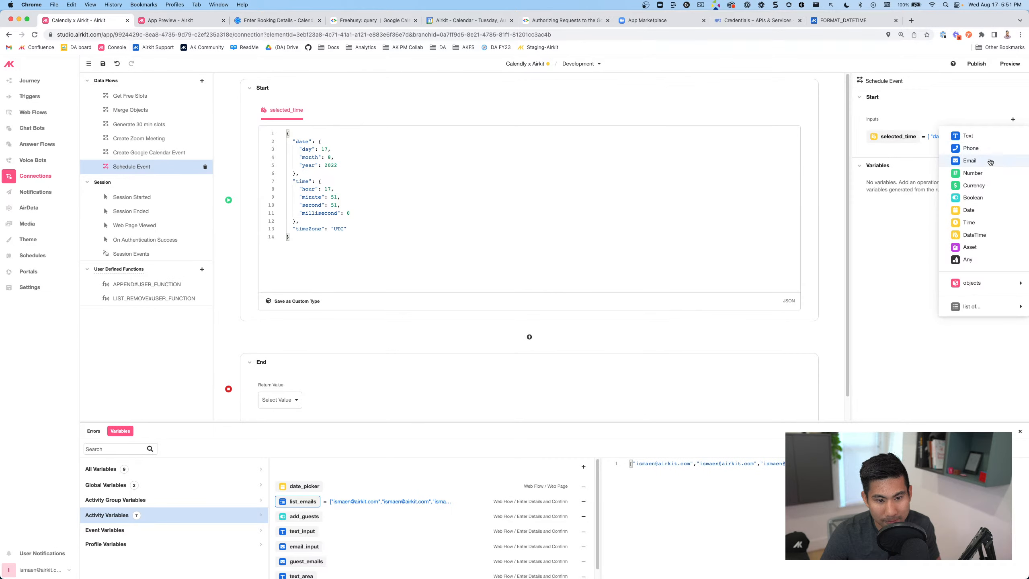
pyautogui.click(980, 136)
pyautogui.write('name')
pyautogui.press('Return')
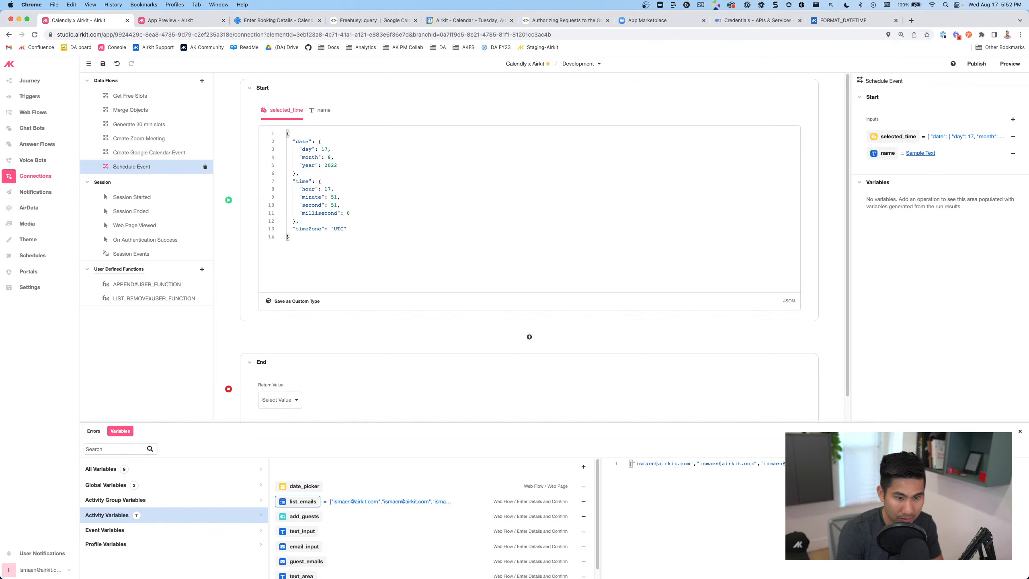
pyautogui.click(1013, 118)
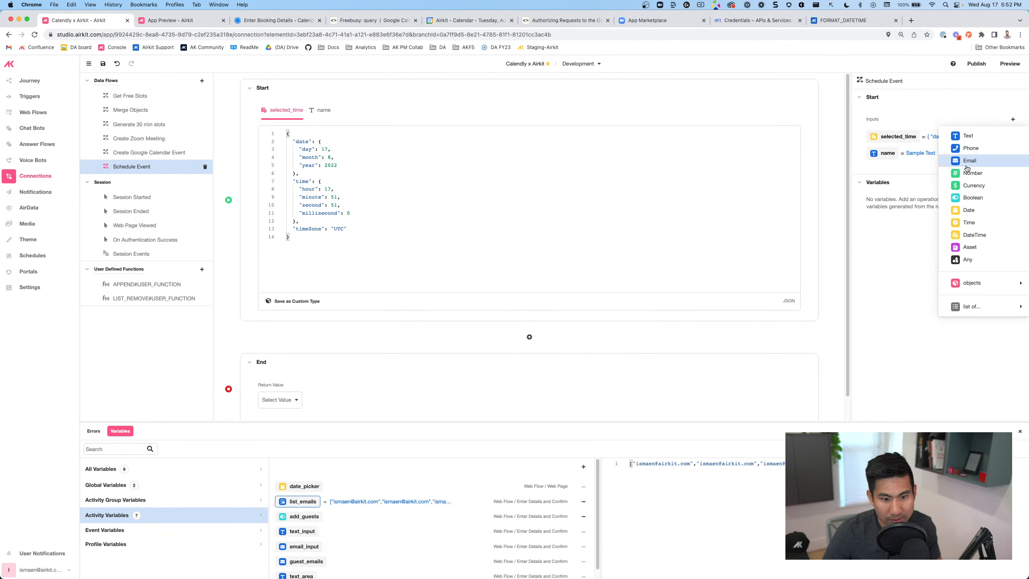
pyautogui.click(978, 160)
pyautogui.write('email')
pyautogui.press('Return')
# Add a list-of-emails input list_guest_emails and a text input preparation_notes
pyautogui.click(1012, 119)
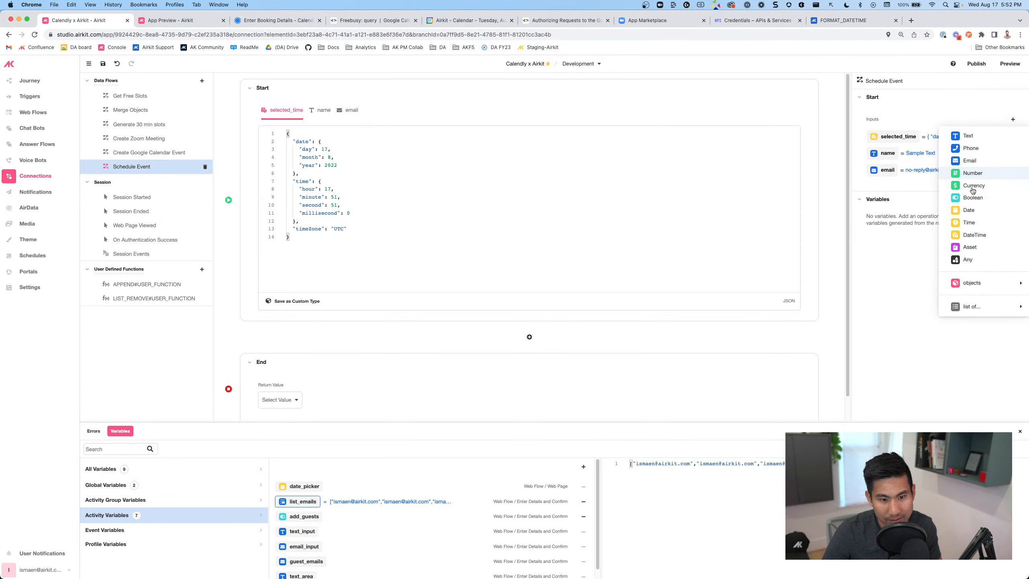
pyautogui.moveTo(968, 305)
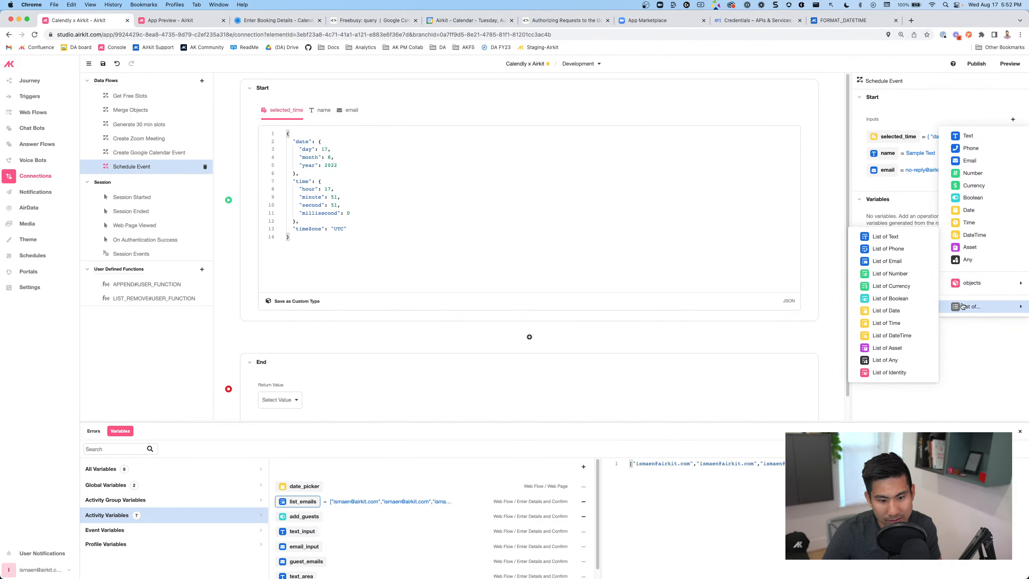
pyautogui.click(890, 262)
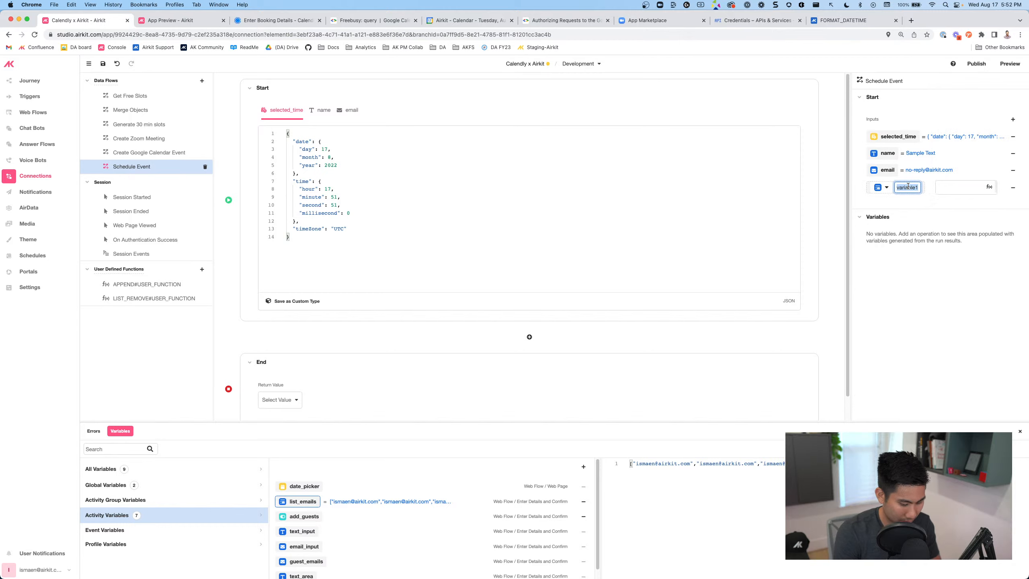
pyautogui.write('list_guest_emails')
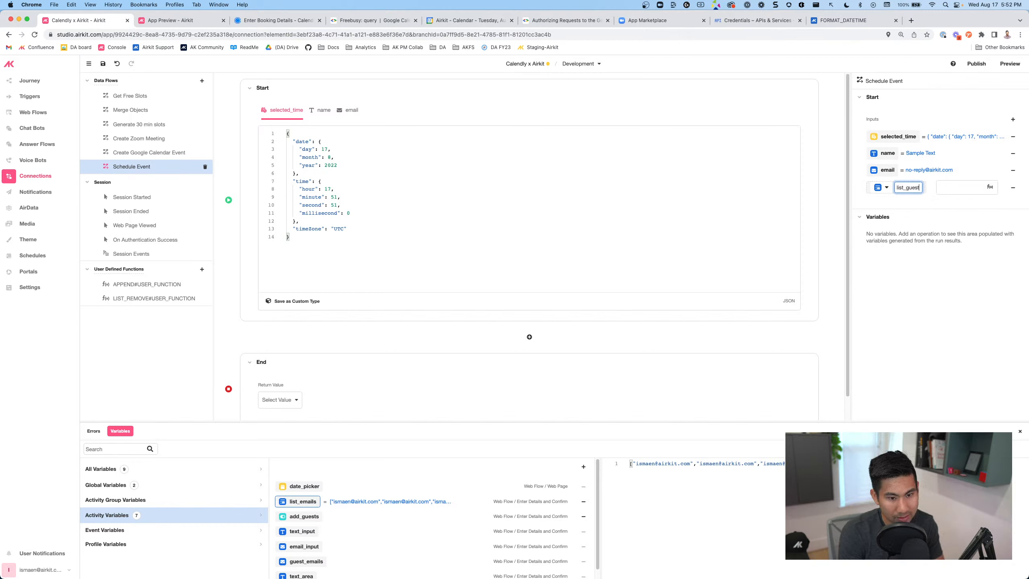
pyautogui.press('Return')
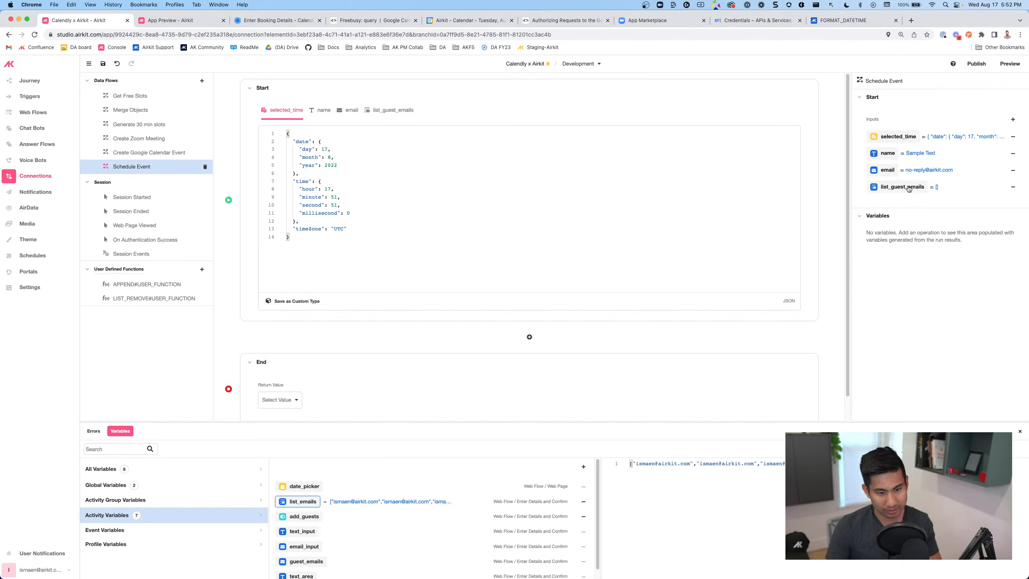
pyautogui.click(1013, 119)
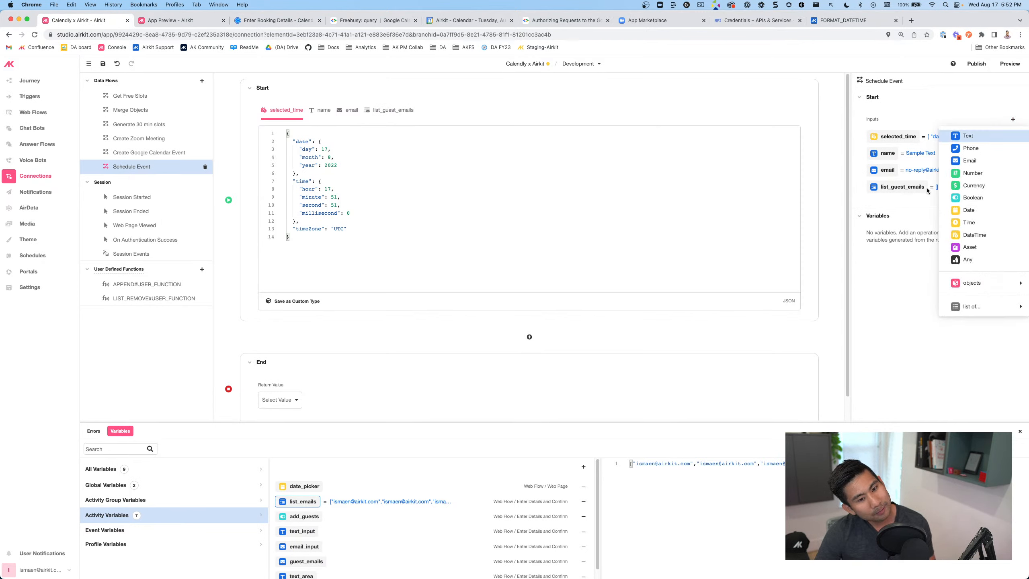
pyautogui.click(968, 136)
pyautogui.write('prepar')
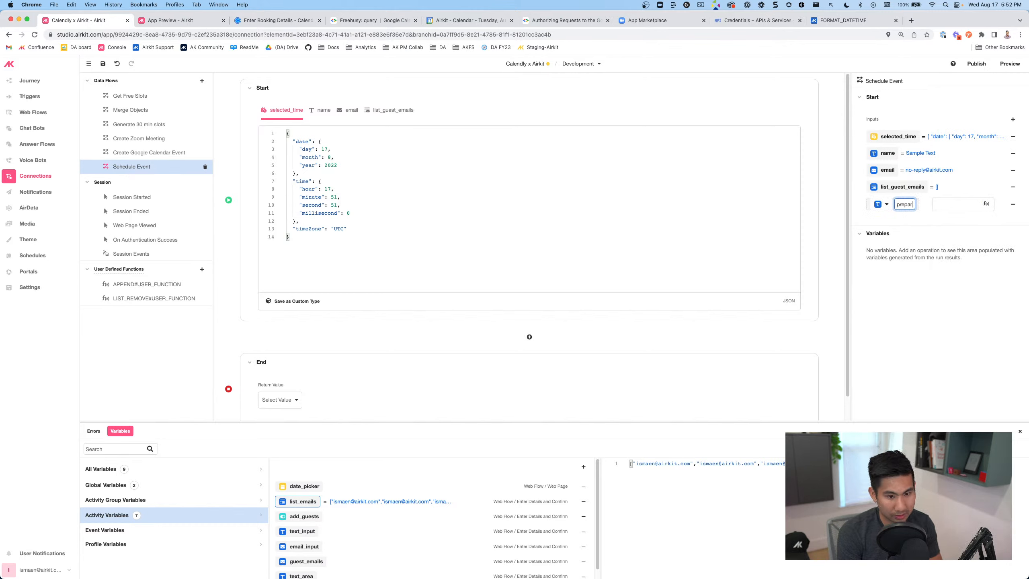
pyautogui.write('ation_notes')
pyautogui.press('Return')
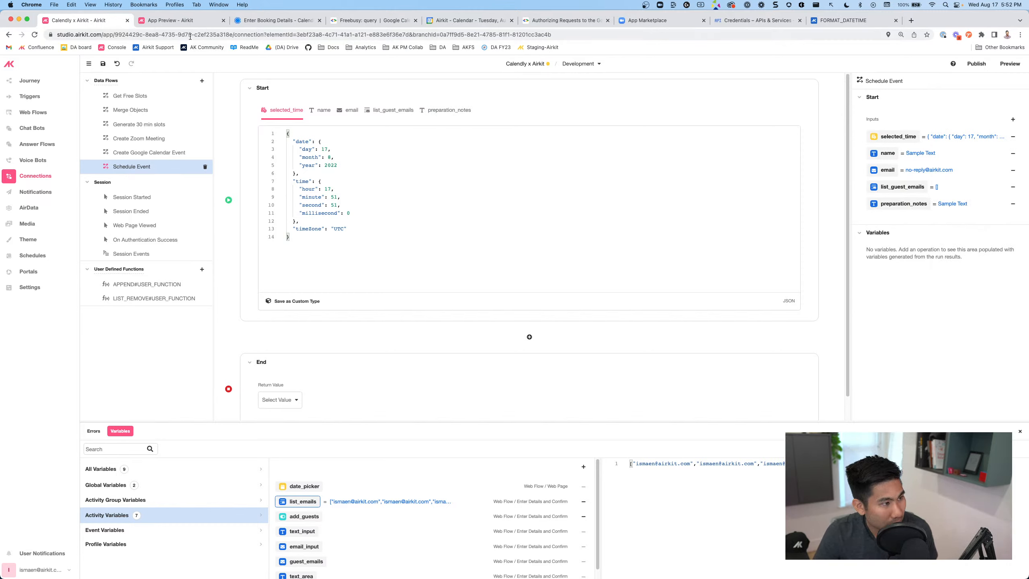
pyautogui.click(276, 20)
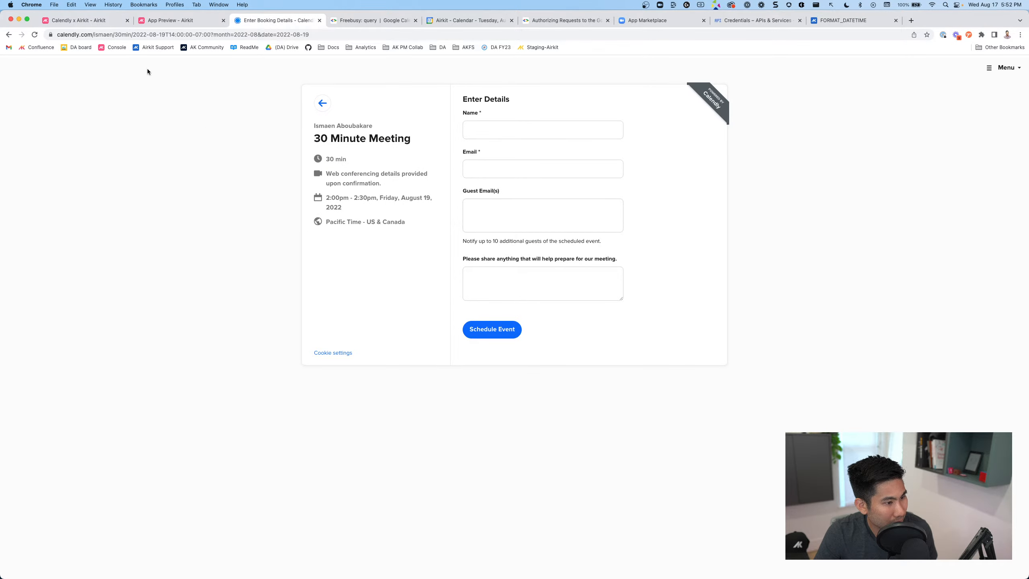
# Open the existing Create Zoom Meeting data flow to view its inputs and HTTP request
pyautogui.click(101, 21)
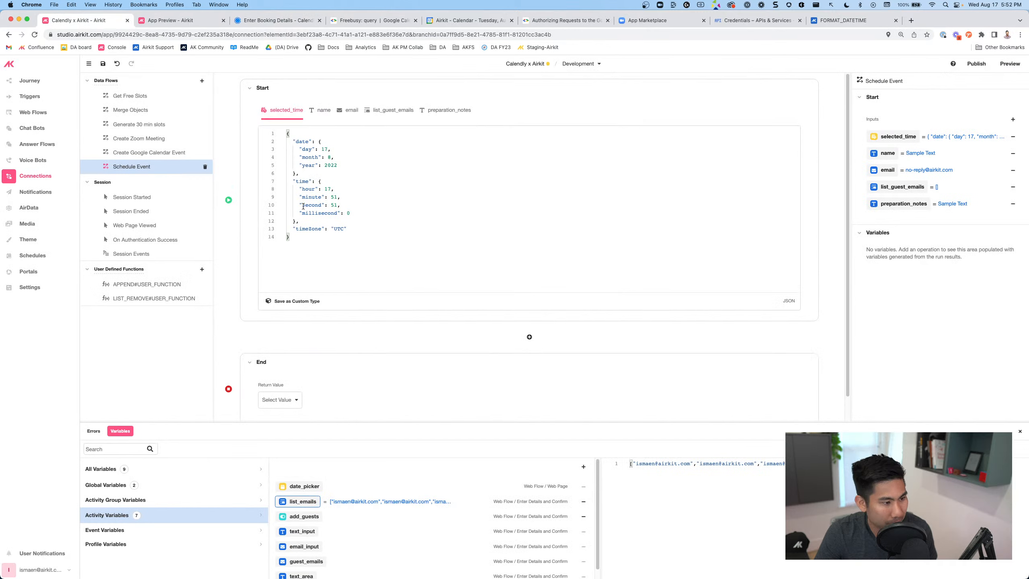
pyautogui.scroll(-1, 457, 203)
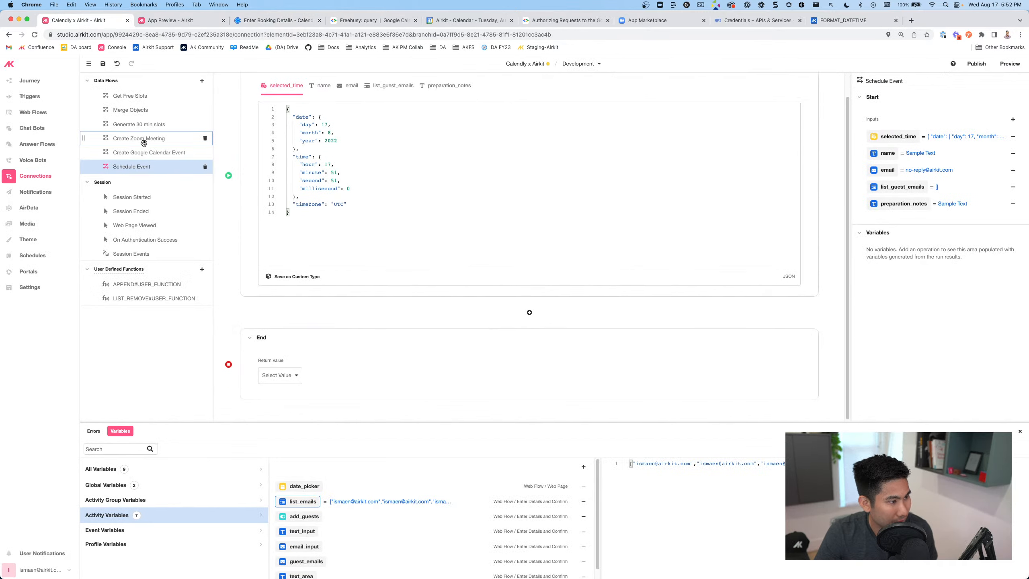
pyautogui.click(527, 313)
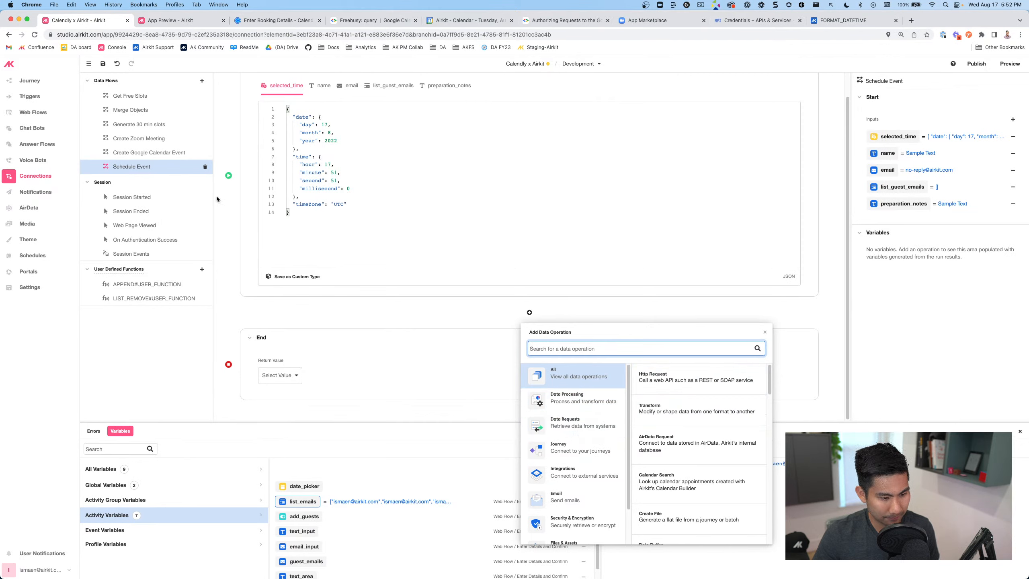
pyautogui.click(161, 139)
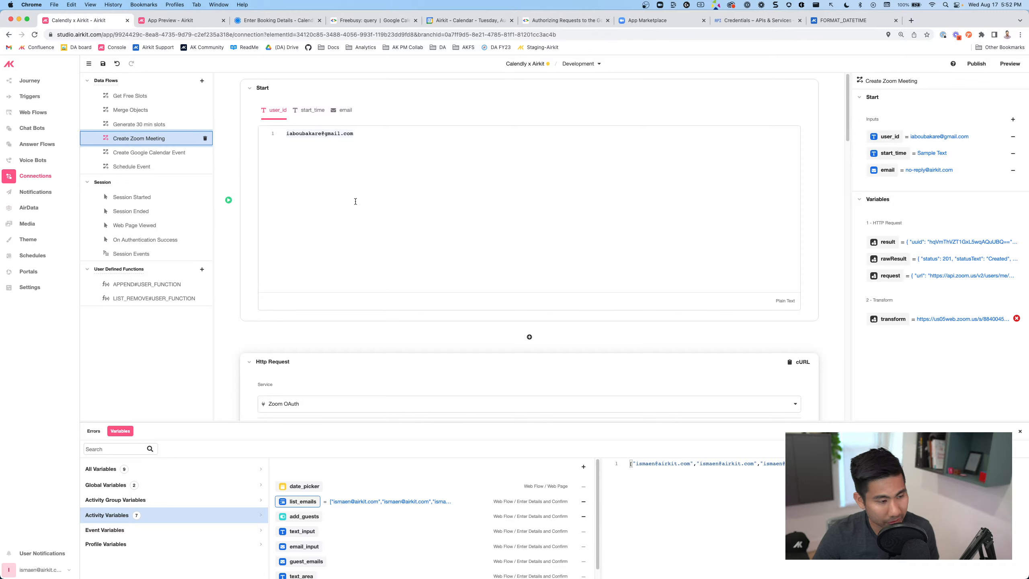
pyautogui.scroll(-5, 348, 205)
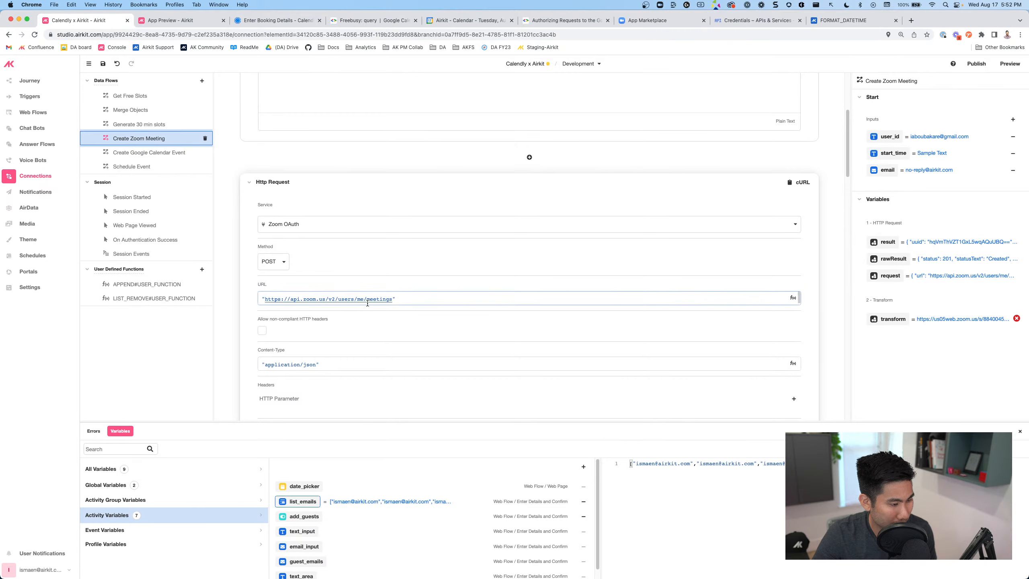
pyautogui.scroll(-4, 365, 307)
pyautogui.scroll(-2, 276, 295)
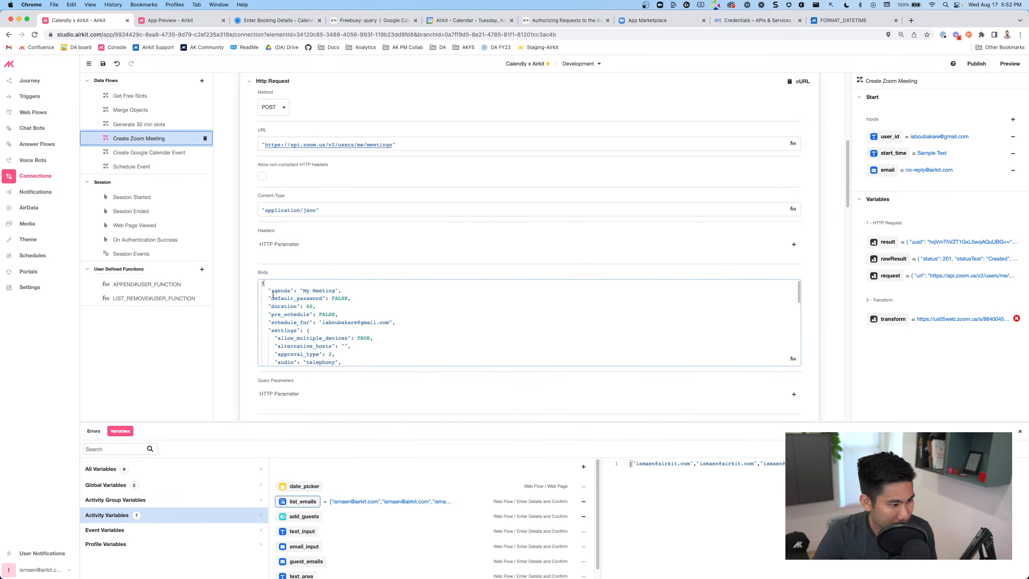
pyautogui.scroll(1, 273, 294)
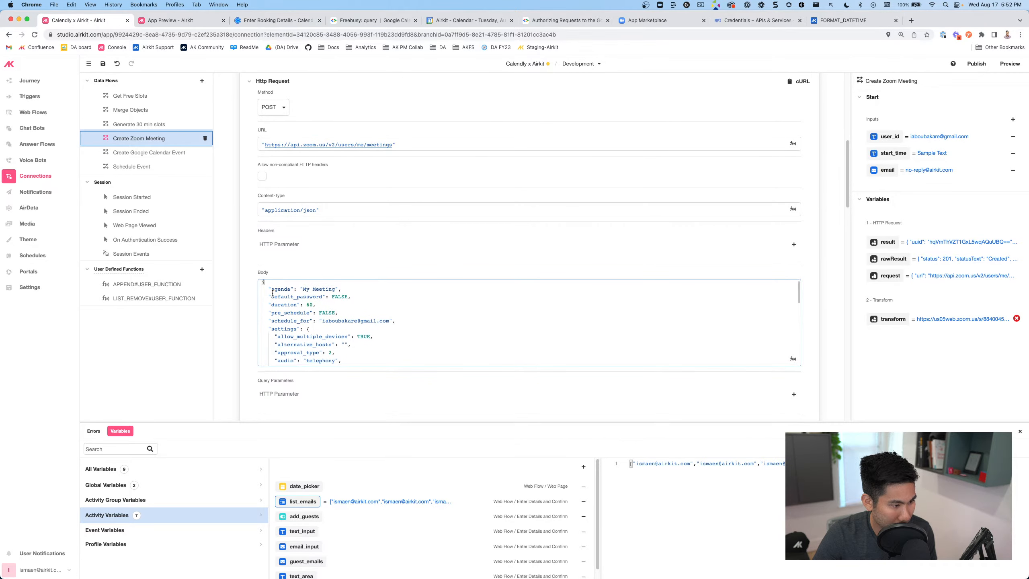
pyautogui.scroll(1, 272, 293)
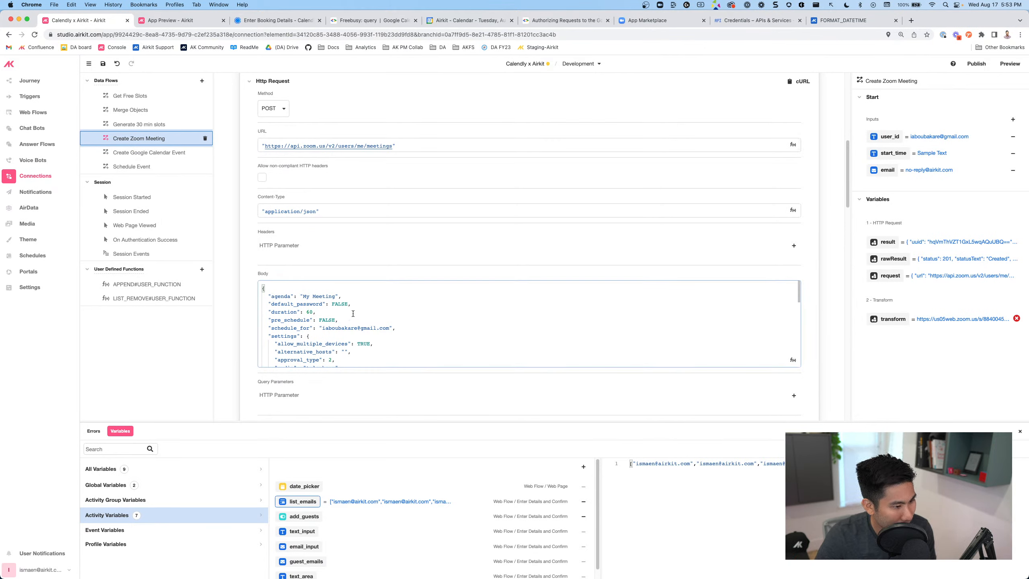
pyautogui.scroll(-5, 353, 313)
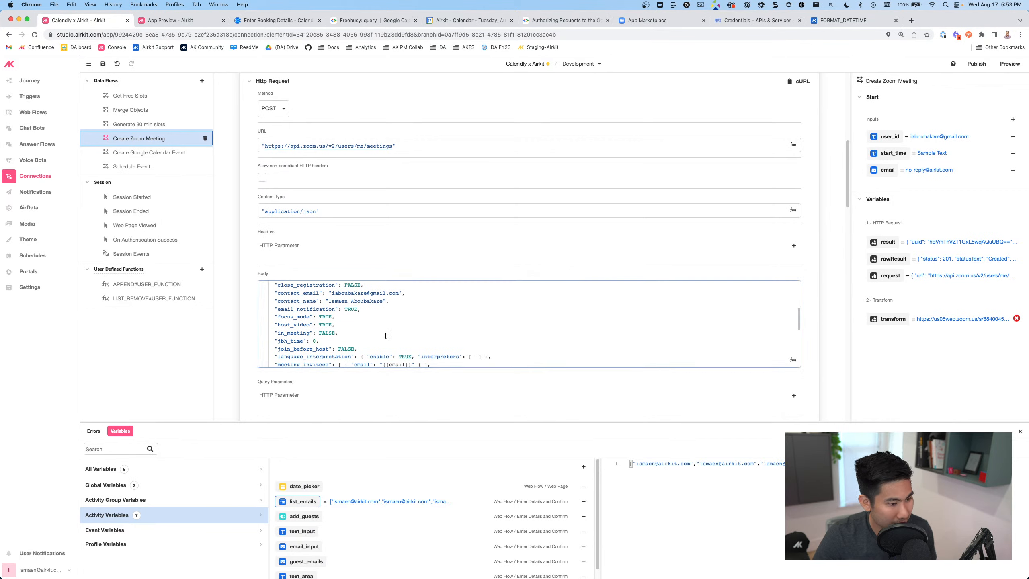
pyautogui.scroll(-3, 385, 336)
pyautogui.scroll(-1, 385, 336)
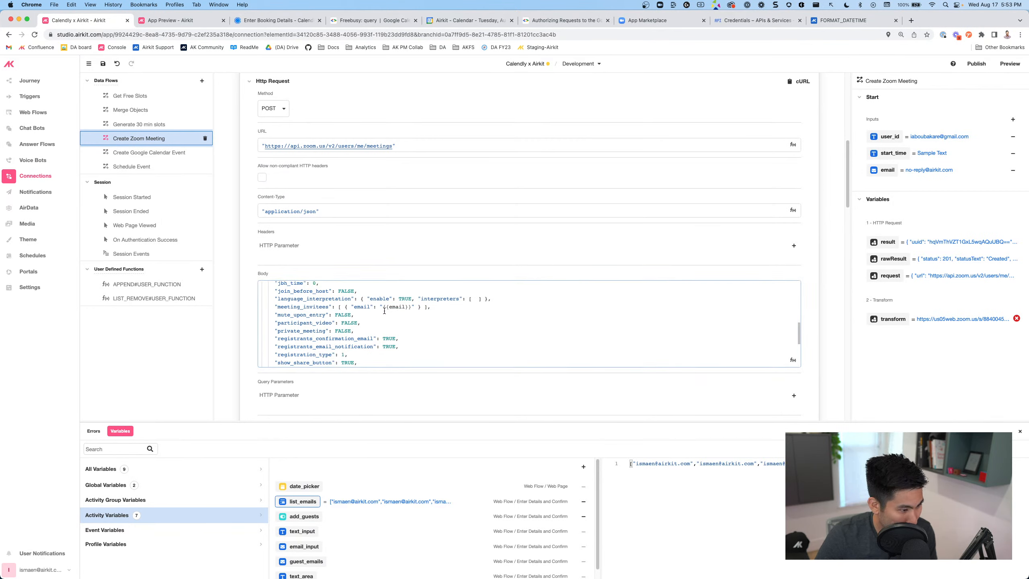
pyautogui.scroll(10, 393, 309)
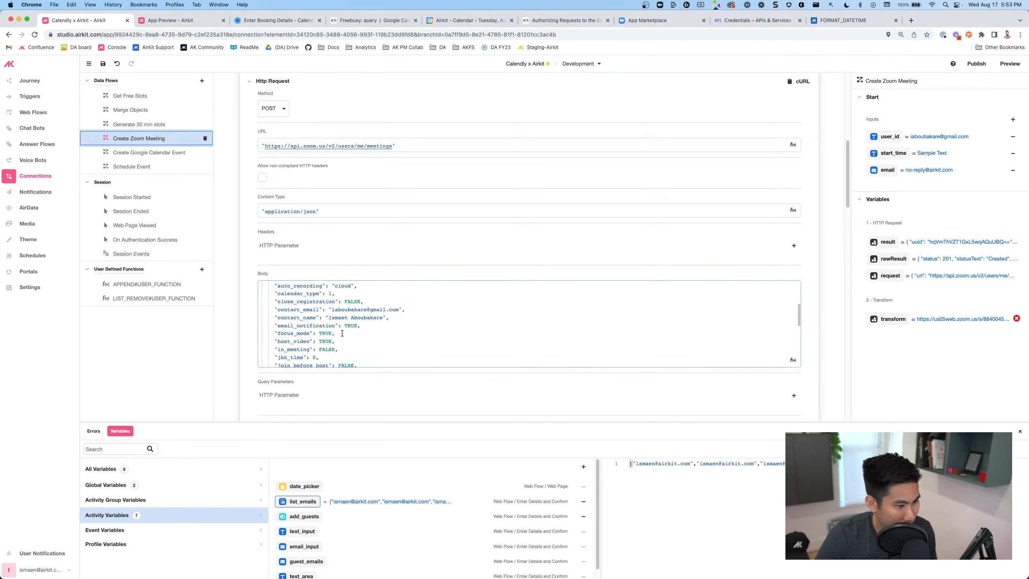
pyautogui.scroll(-6, 343, 332)
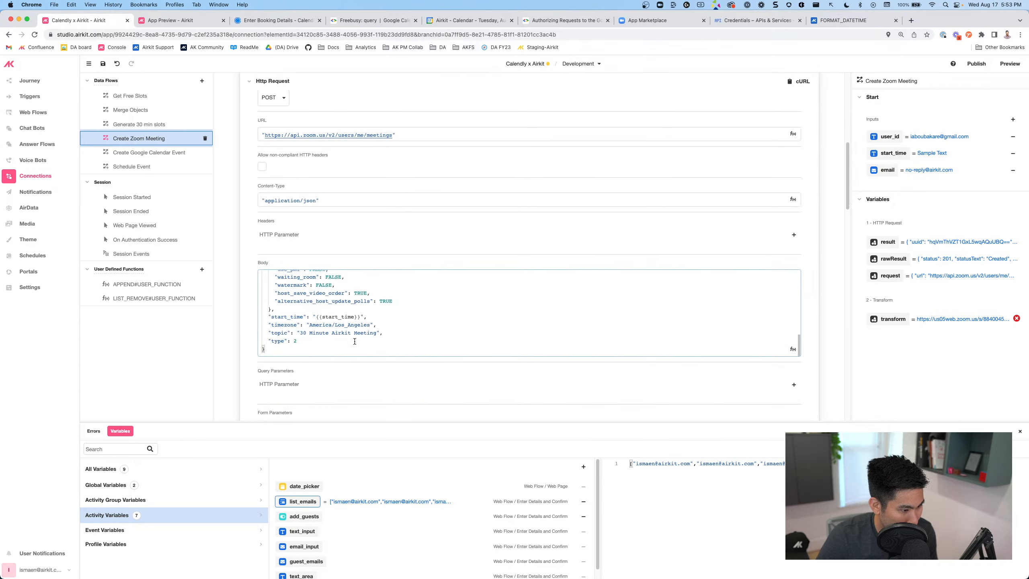
pyautogui.scroll(5, 355, 341)
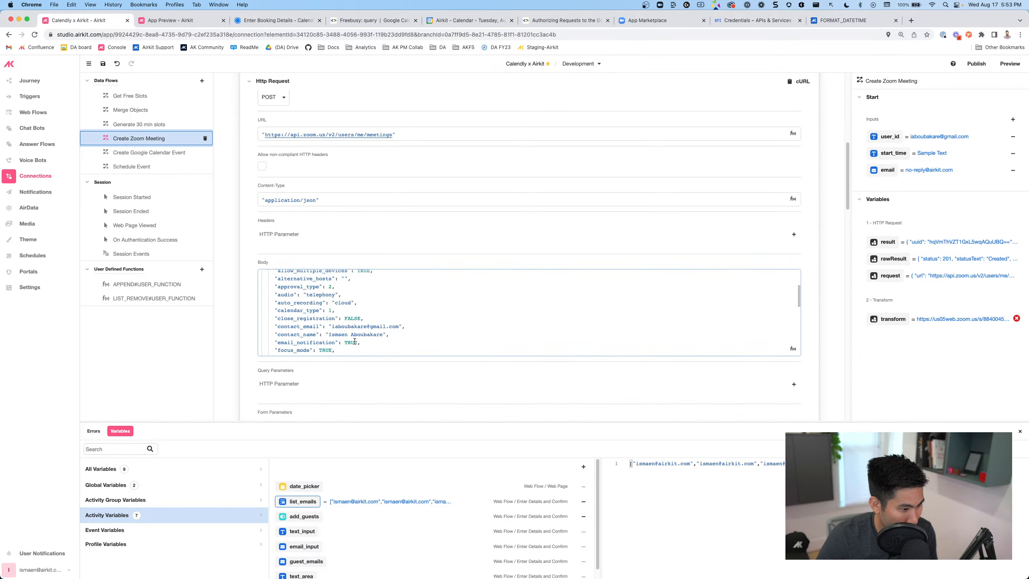
pyautogui.scroll(6, 355, 341)
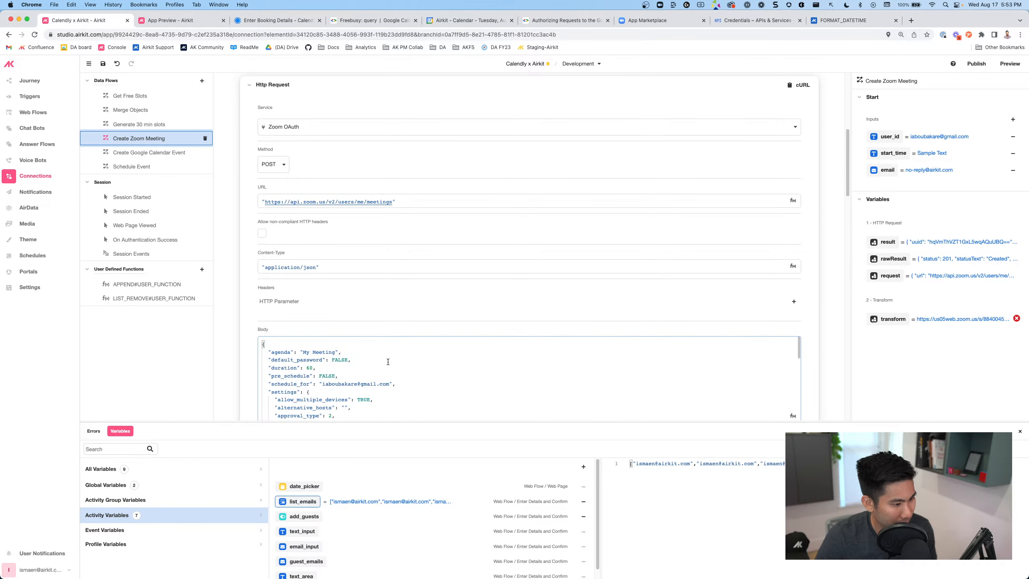
pyautogui.scroll(-5, 388, 361)
pyautogui.scroll(-1, 388, 361)
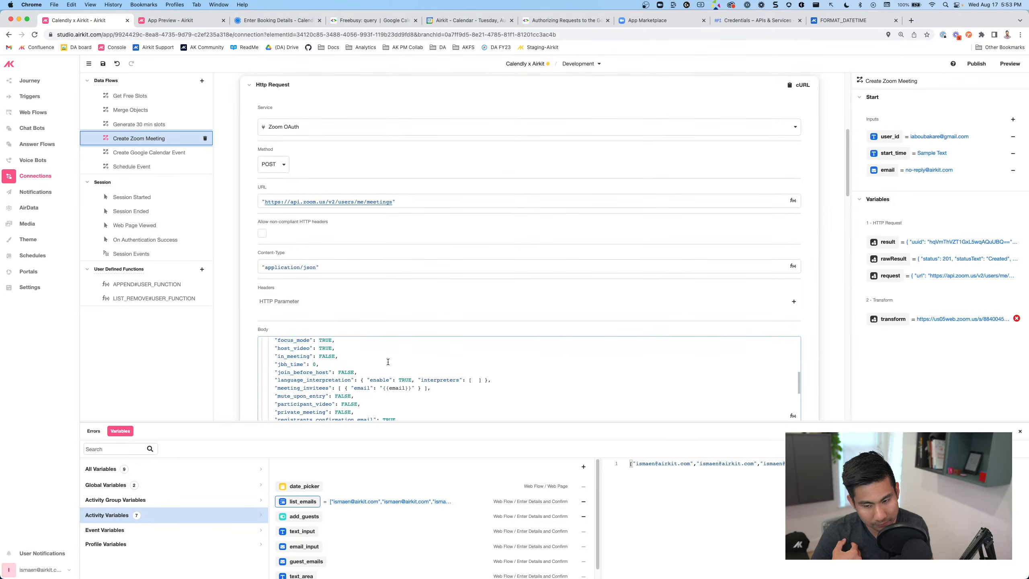
pyautogui.scroll(-2, 387, 361)
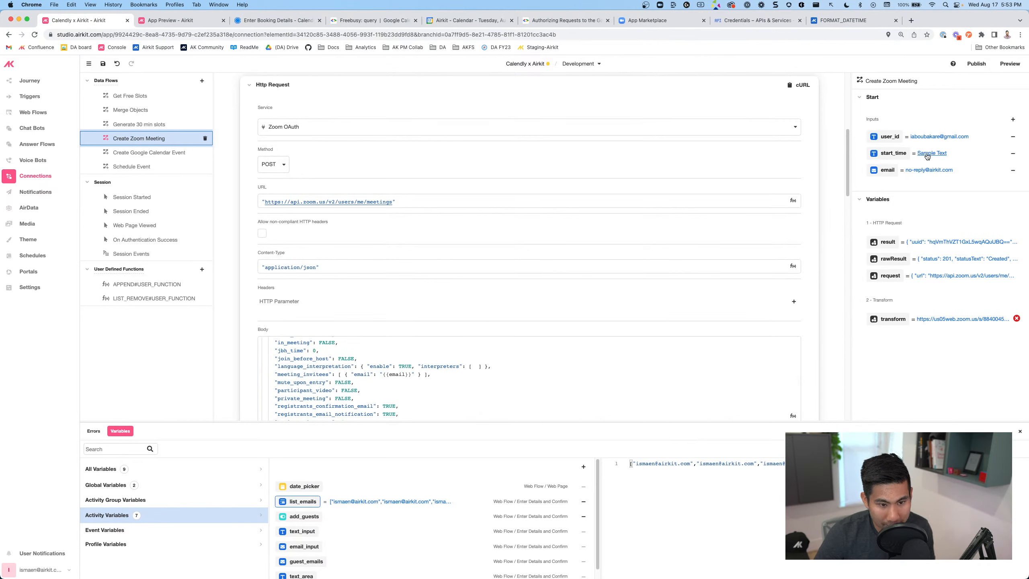
pyautogui.scroll(-1, 359, 363)
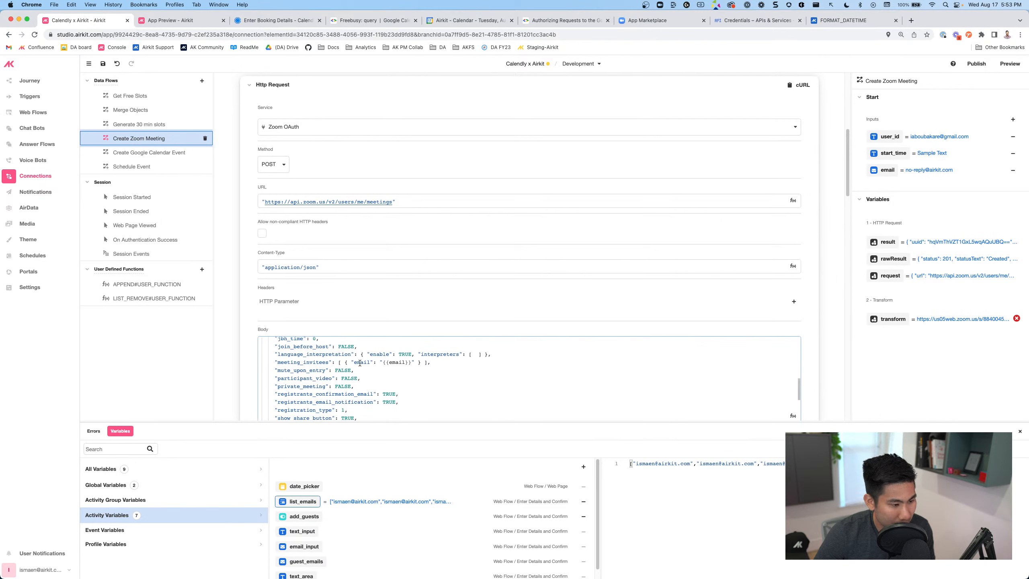
pyautogui.scroll(-2, 360, 363)
pyautogui.scroll(-5, 360, 363)
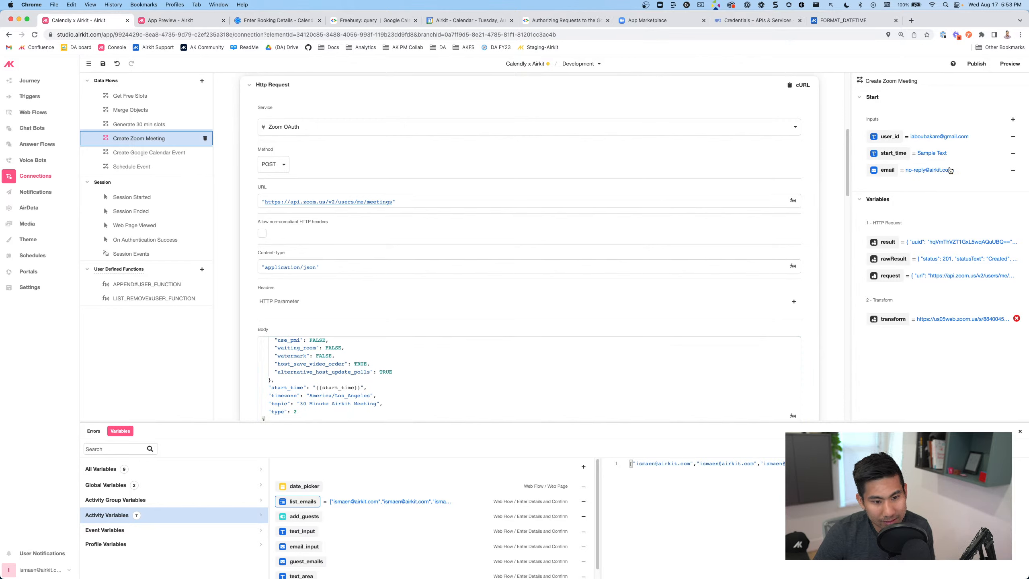
pyautogui.scroll(-2, 396, 390)
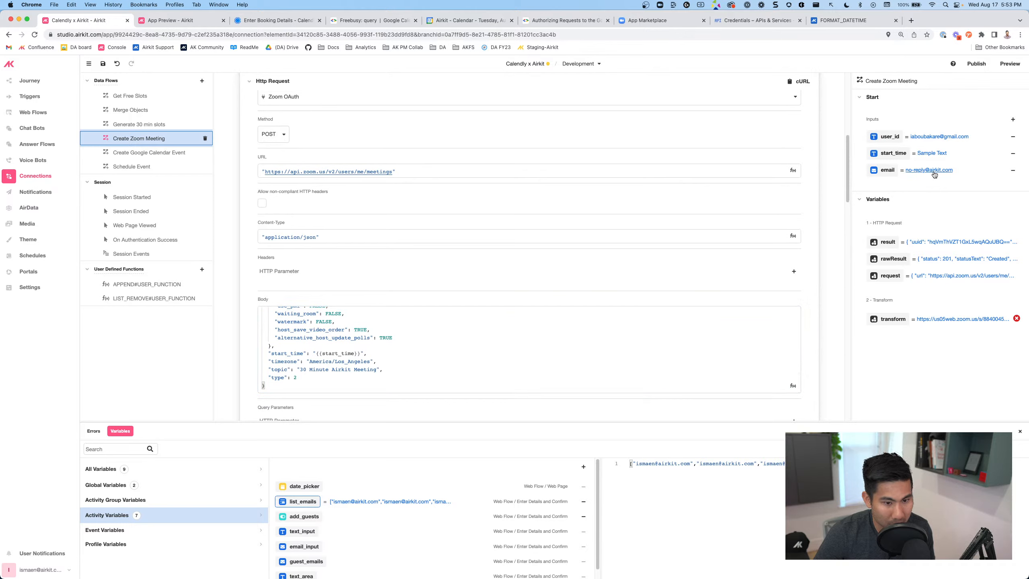
pyautogui.scroll(5, 285, 366)
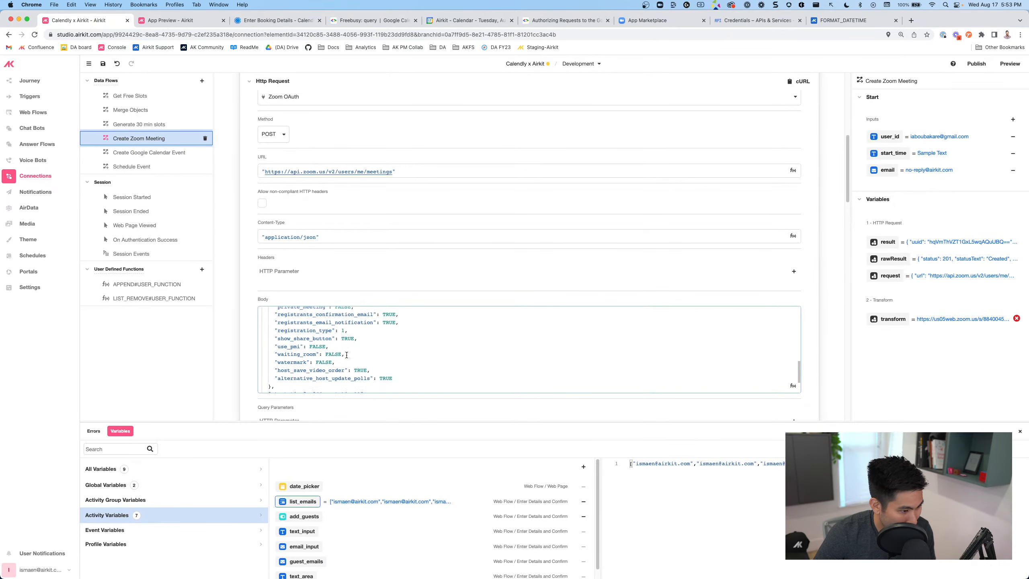
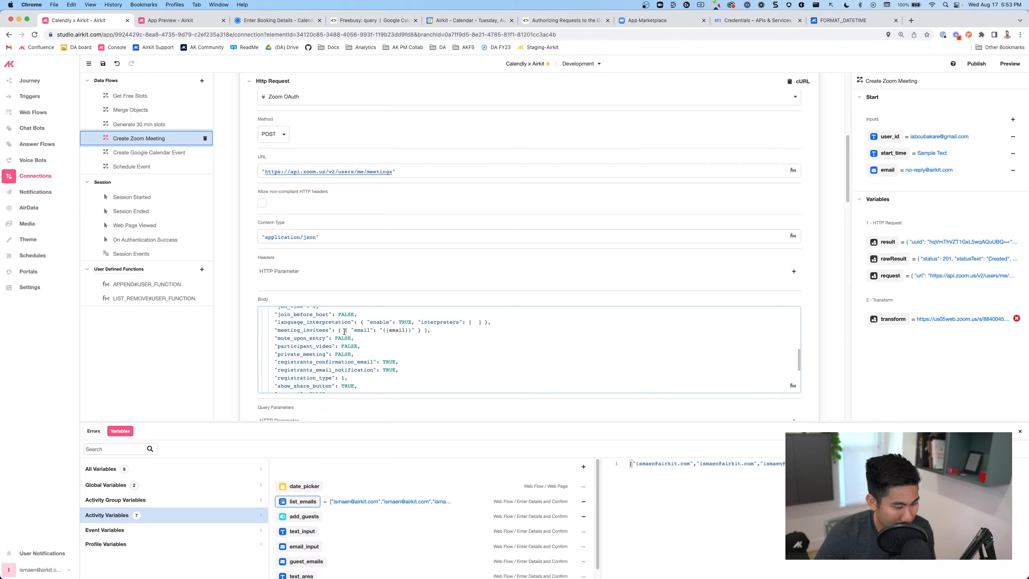
# Rename the email input to list_of_emails and make it a List of Email
pyautogui.moveTo(339, 330); pyautogui.dragTo(424, 329)
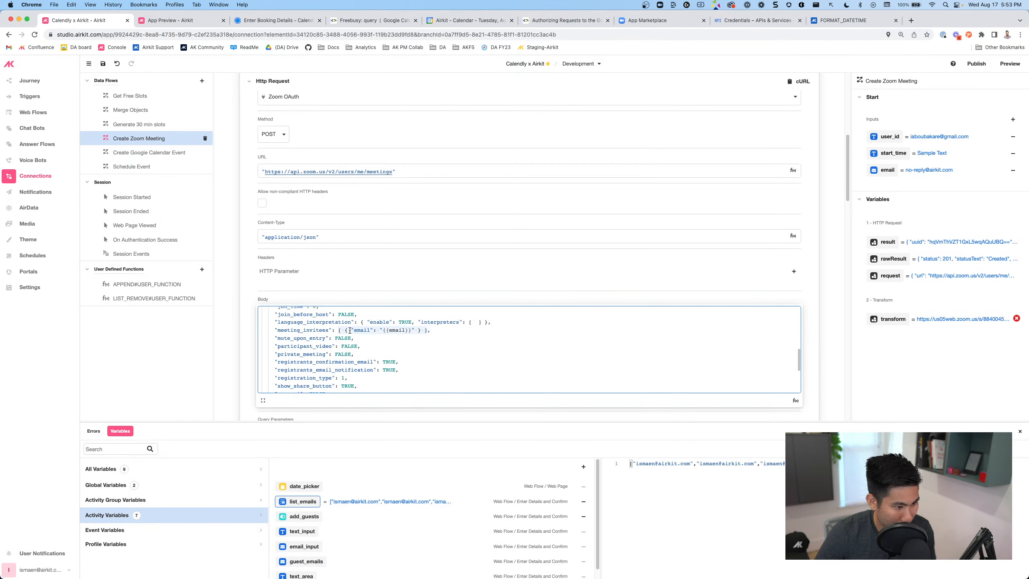
pyautogui.click(465, 330)
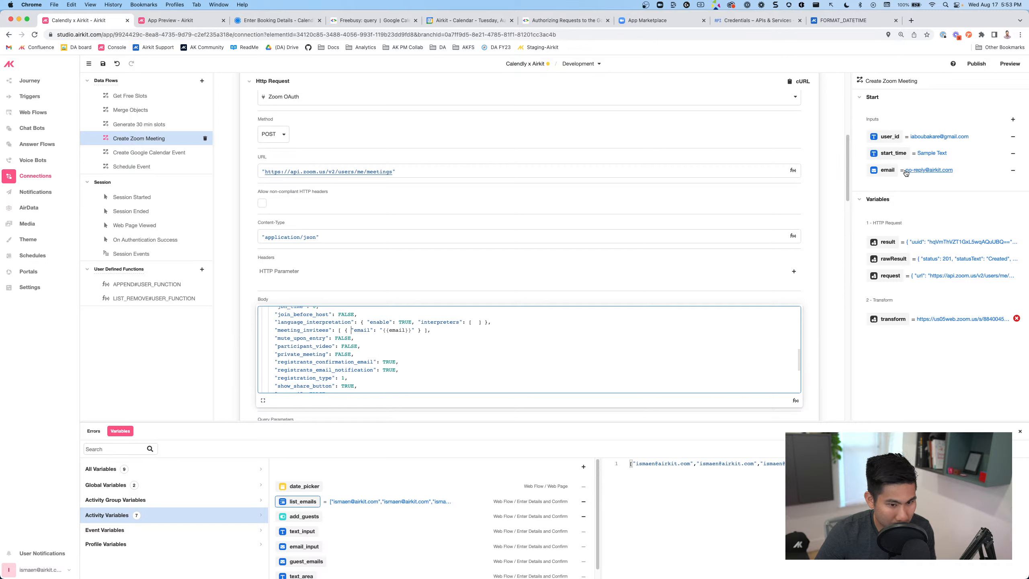
pyautogui.click(881, 171)
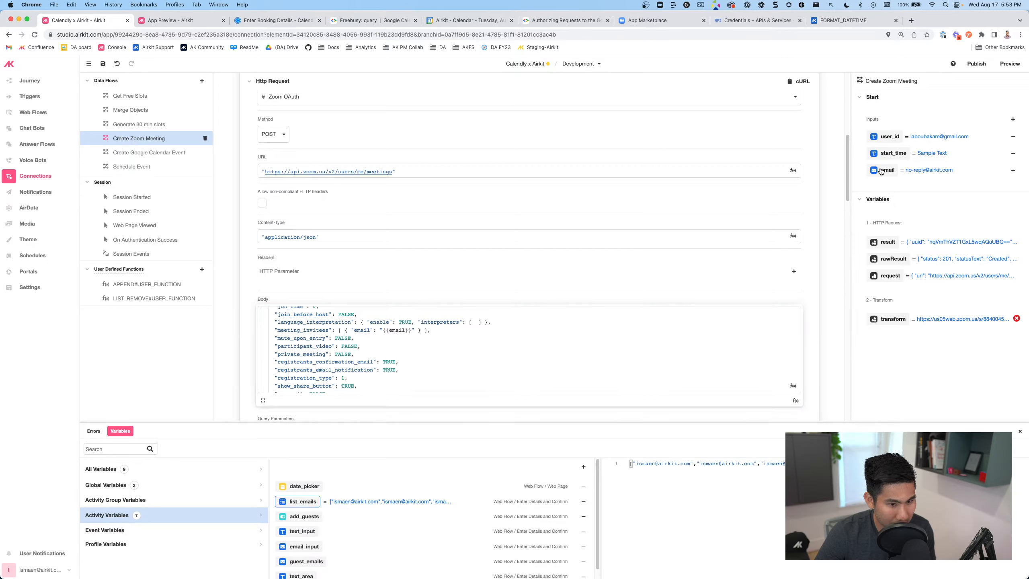
pyautogui.click(881, 170)
pyautogui.moveTo(904, 357)
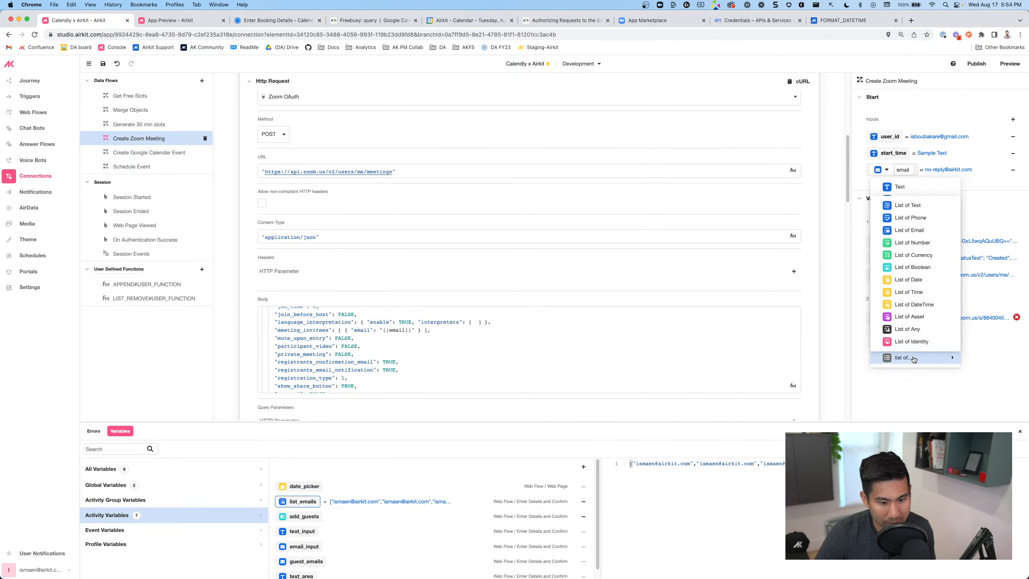
pyautogui.click(911, 231)
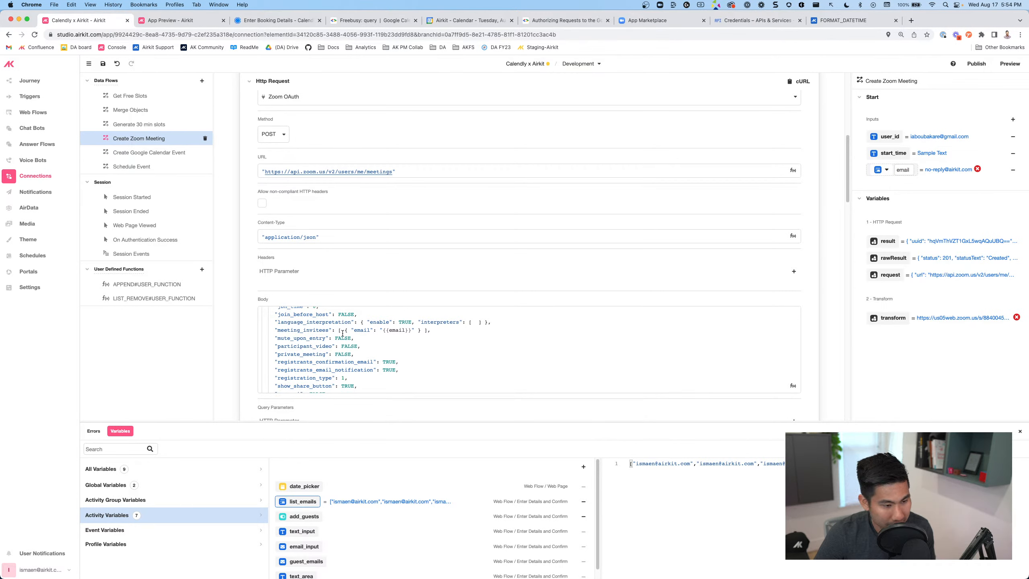
pyautogui.click(395, 330)
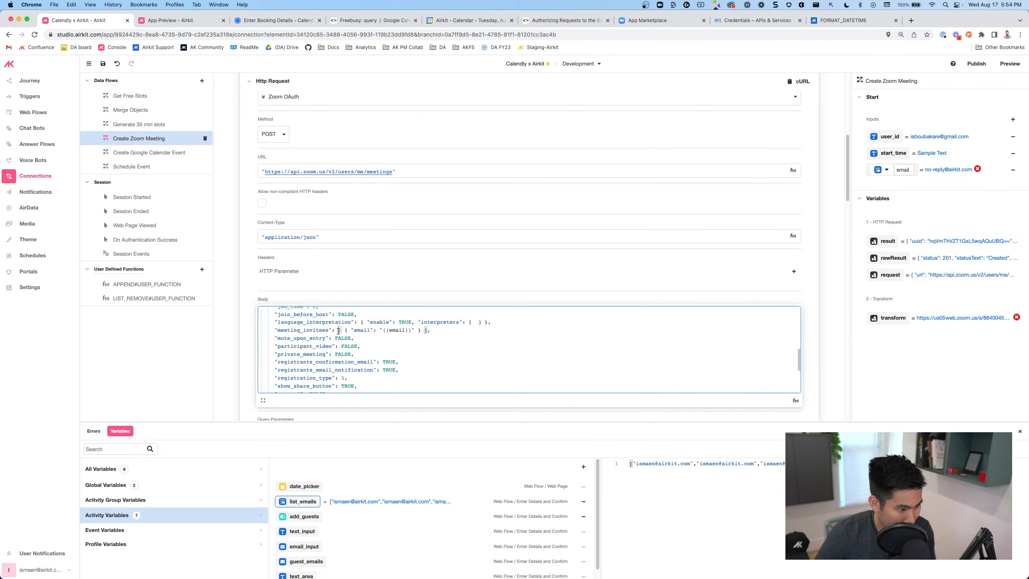
pyautogui.click(903, 170)
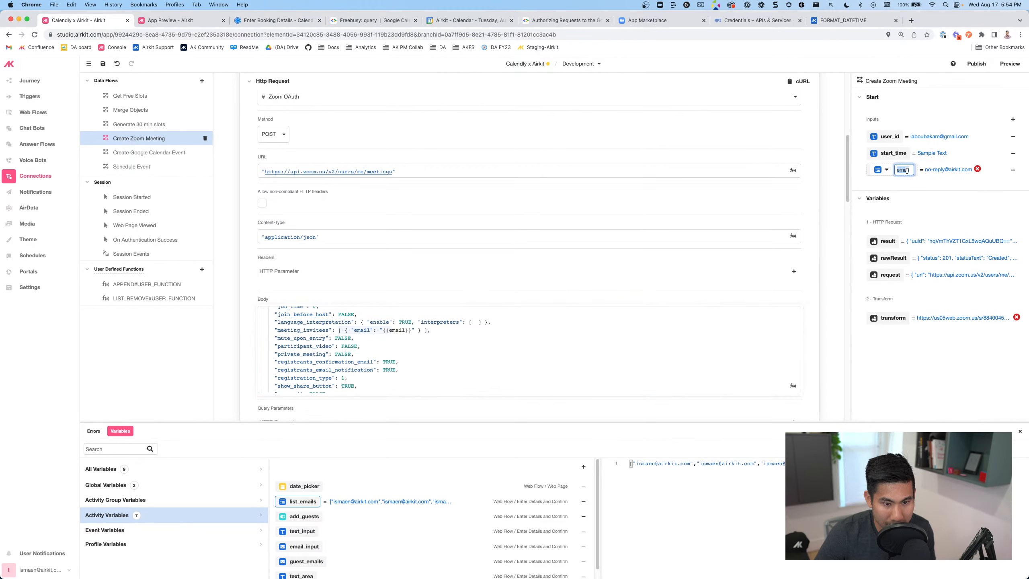
pyautogui.press('BackSpace')
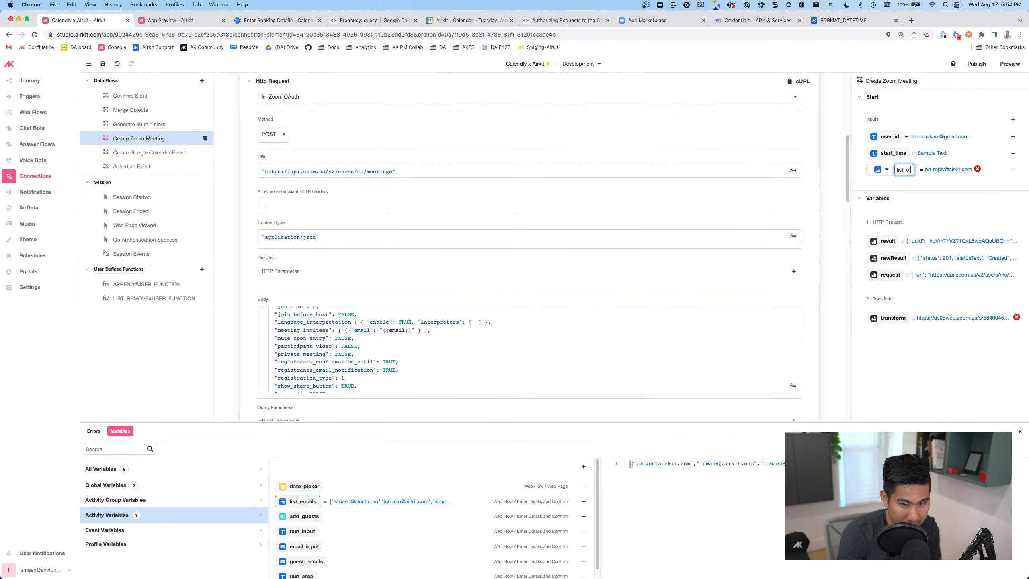
pyautogui.write('list_of_emails')
pyautogui.press('Return')
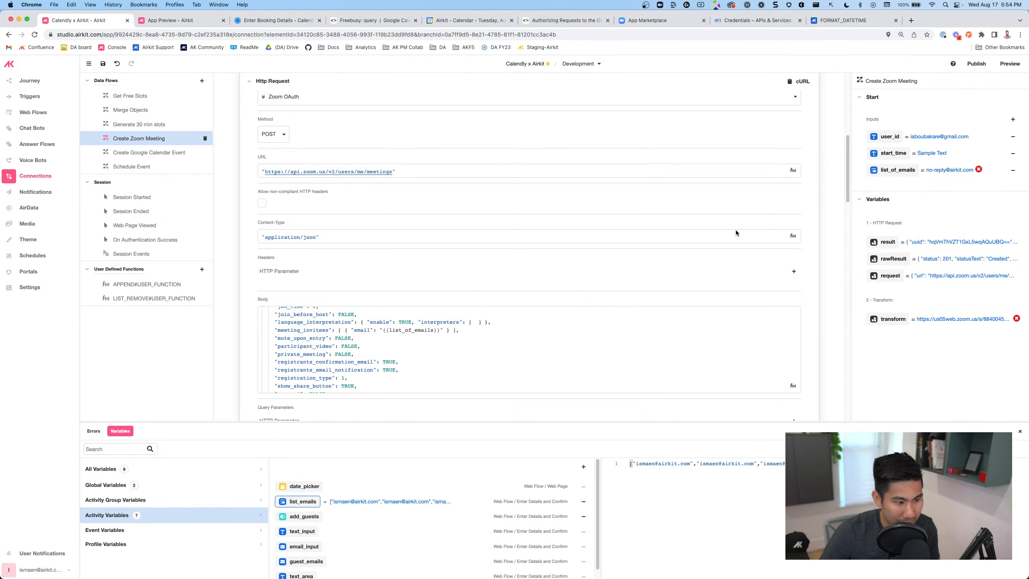
# Change the list_of_emails input type to List of Any
pyautogui.click(343, 330)
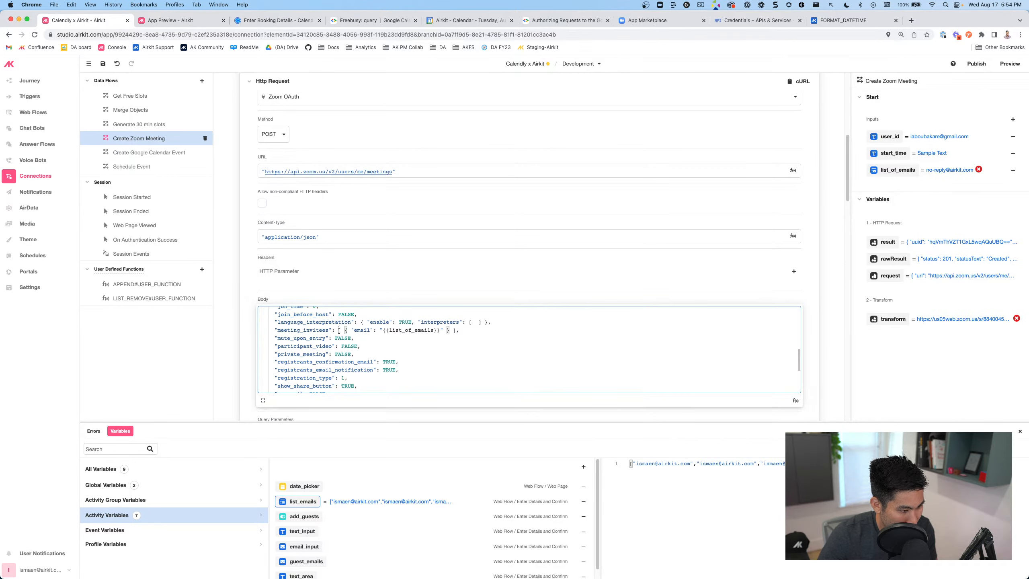
pyautogui.moveTo(340, 330); pyautogui.dragTo(453, 331)
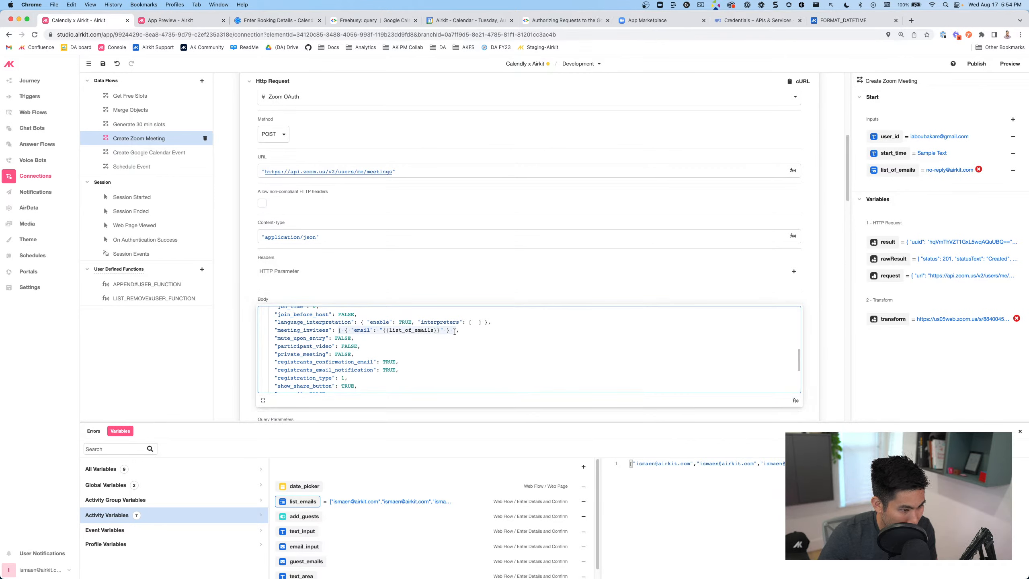
pyautogui.click(902, 170)
pyautogui.click(884, 169)
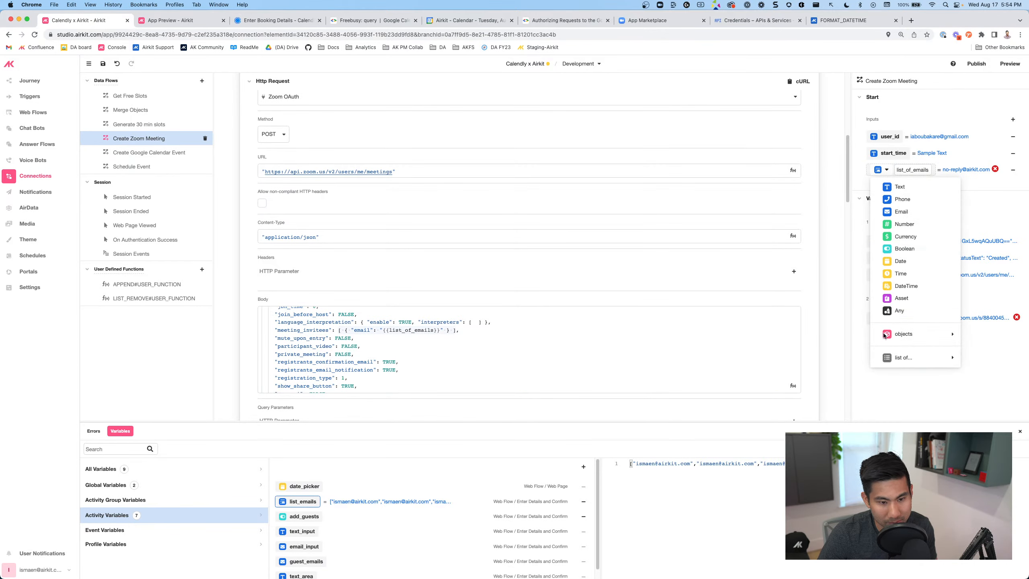
pyautogui.moveTo(903, 357)
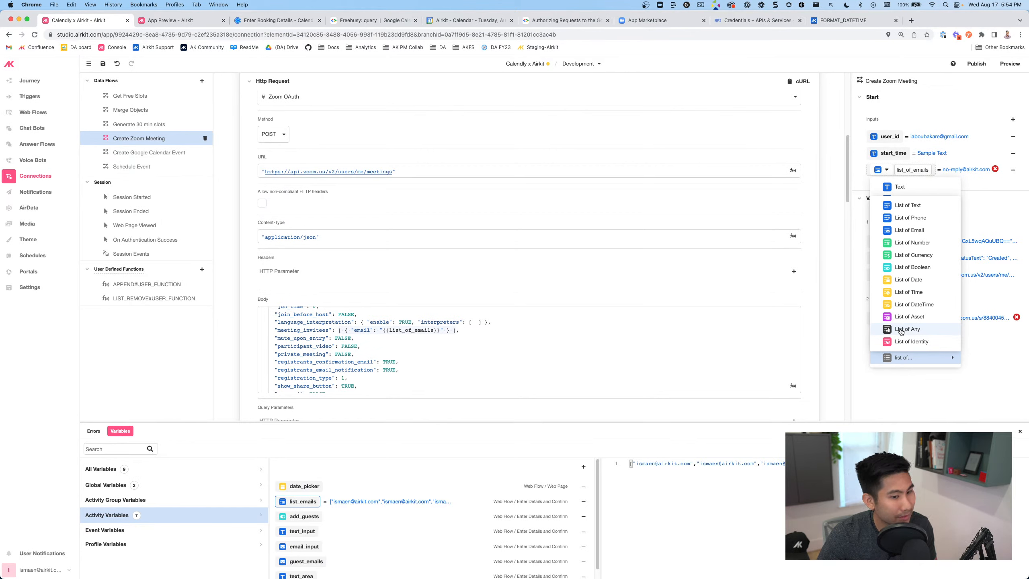
pyautogui.click(900, 330)
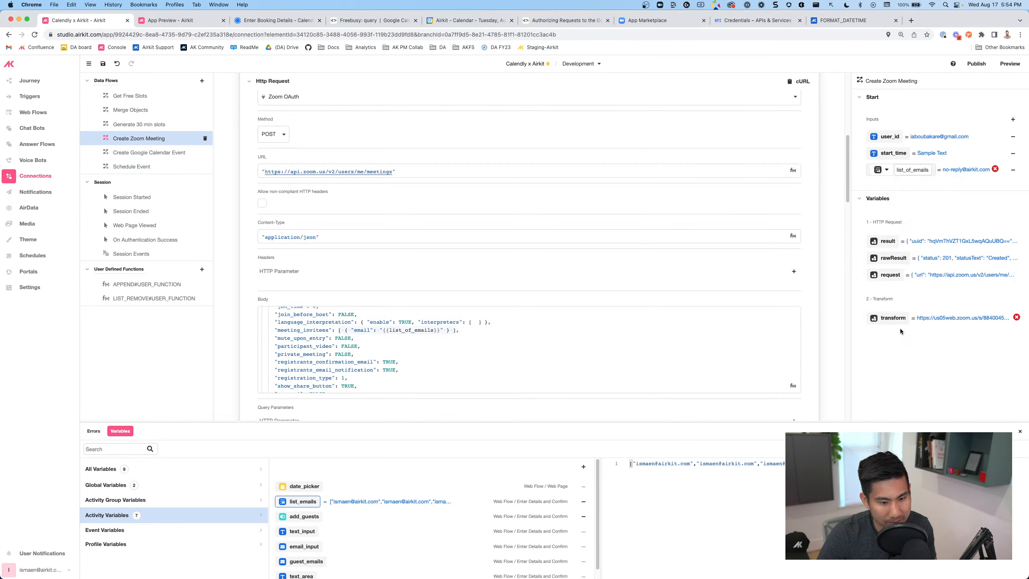
pyautogui.doubleClick(911, 171)
pyautogui.press('Return')
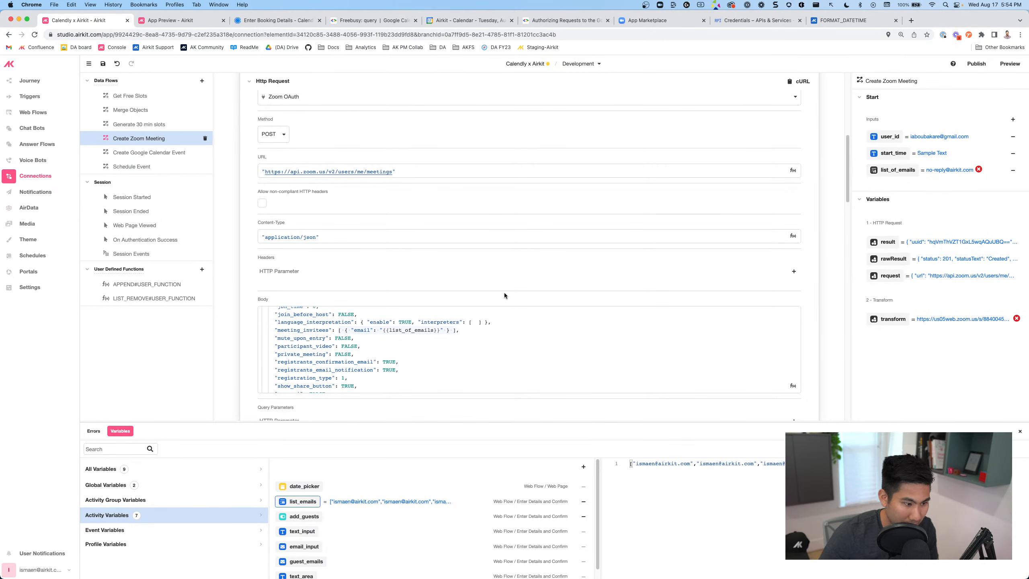
# Replace the meeting_invitees value in the request body with list_of_emails
pyautogui.click(339, 330)
pyautogui.moveTo(339, 330); pyautogui.dragTo(452, 330)
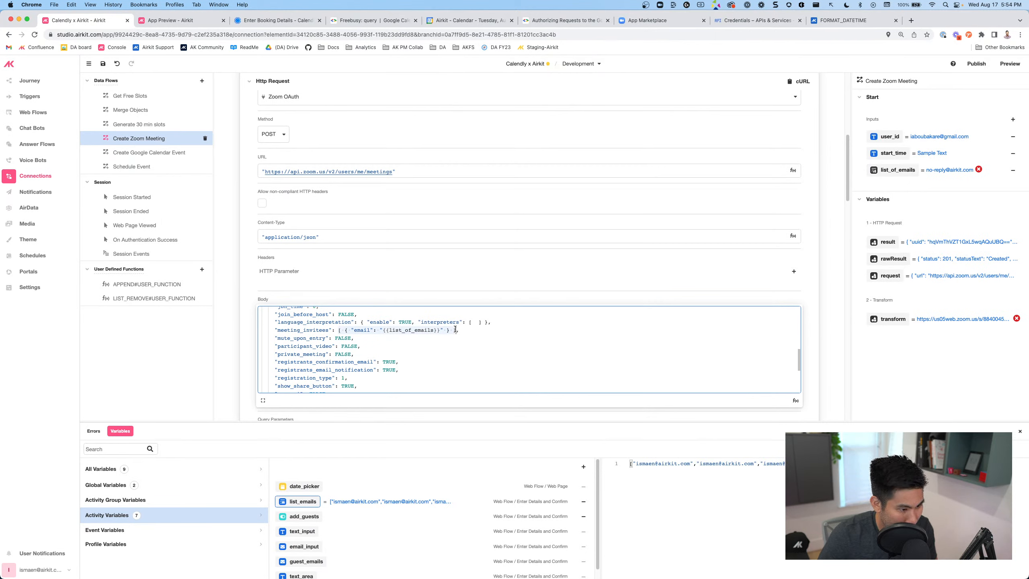
pyautogui.write('list,')
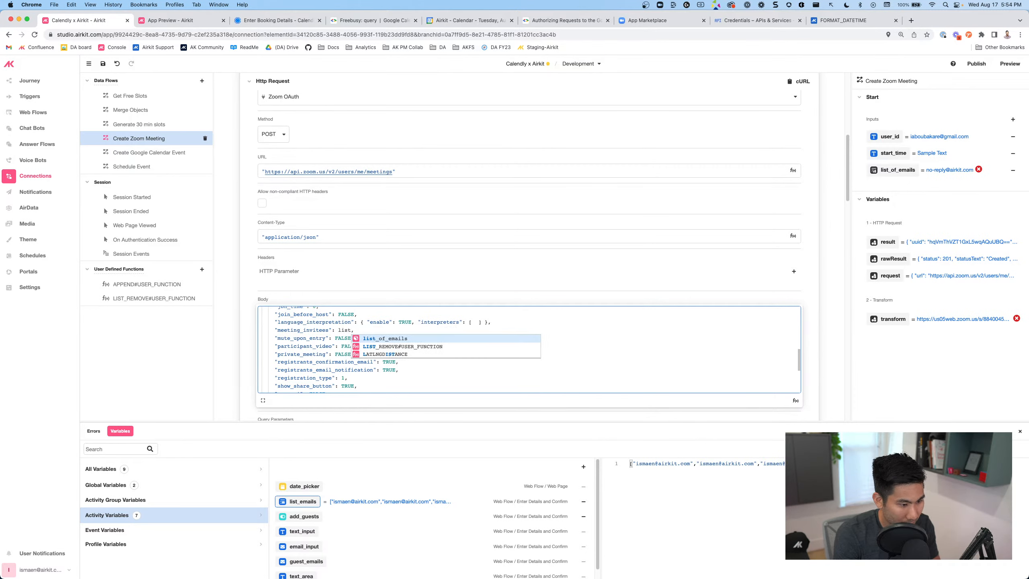
pyautogui.press('Escape')
pyautogui.scroll(5, 444, 348)
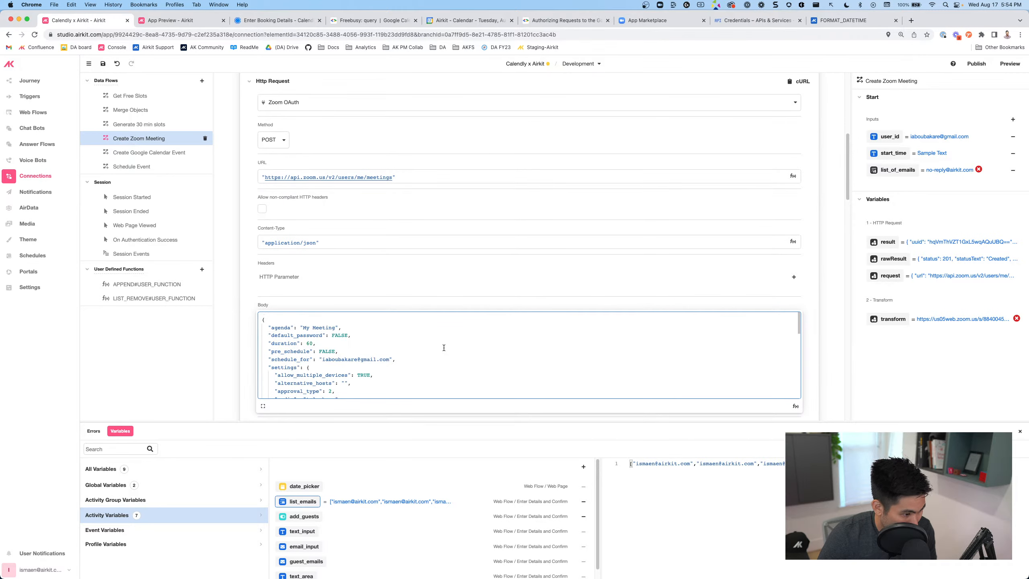
pyautogui.scroll(-10, 444, 348)
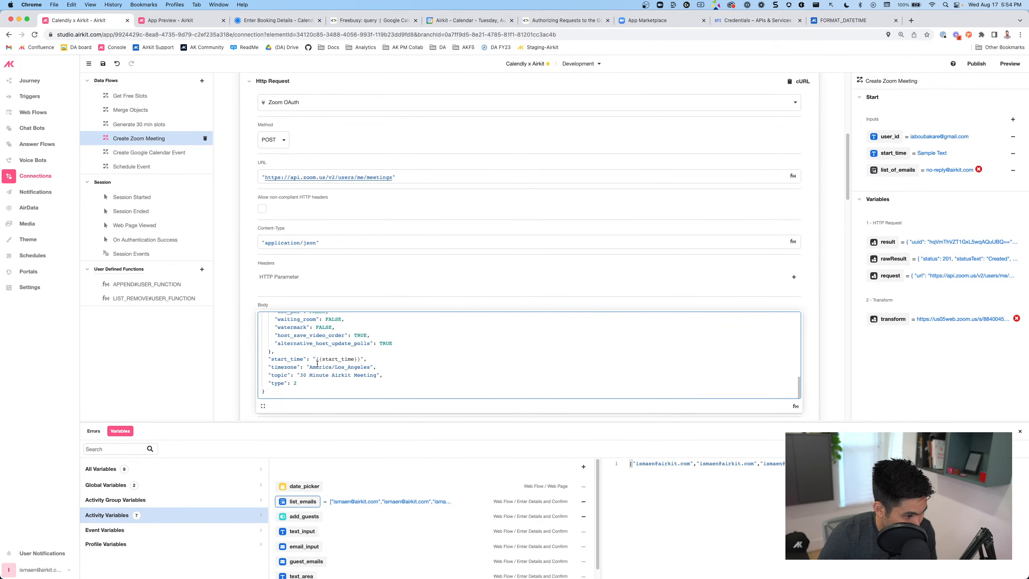
# Search 'zoom api create meeting' and open the Zoom Meeting API reference
pyautogui.click(911, 20)
pyautogui.write('zoom api ')
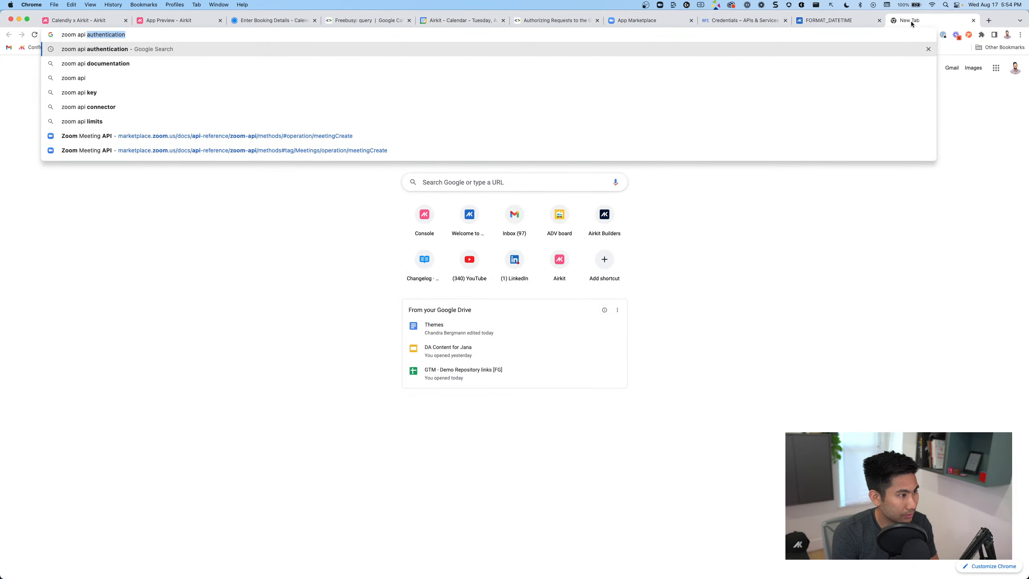
pyautogui.write('create meeting')
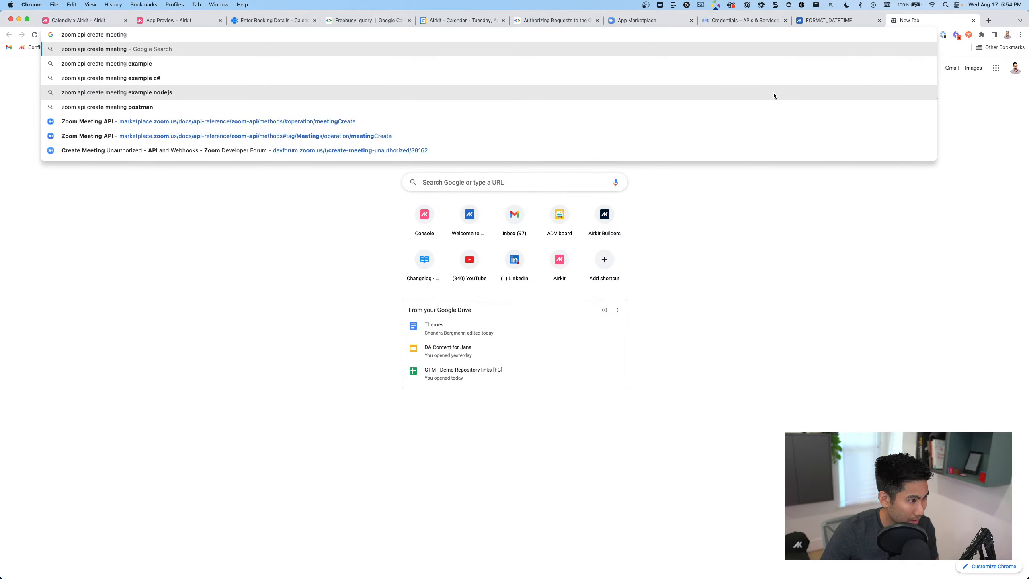
pyautogui.click(326, 123)
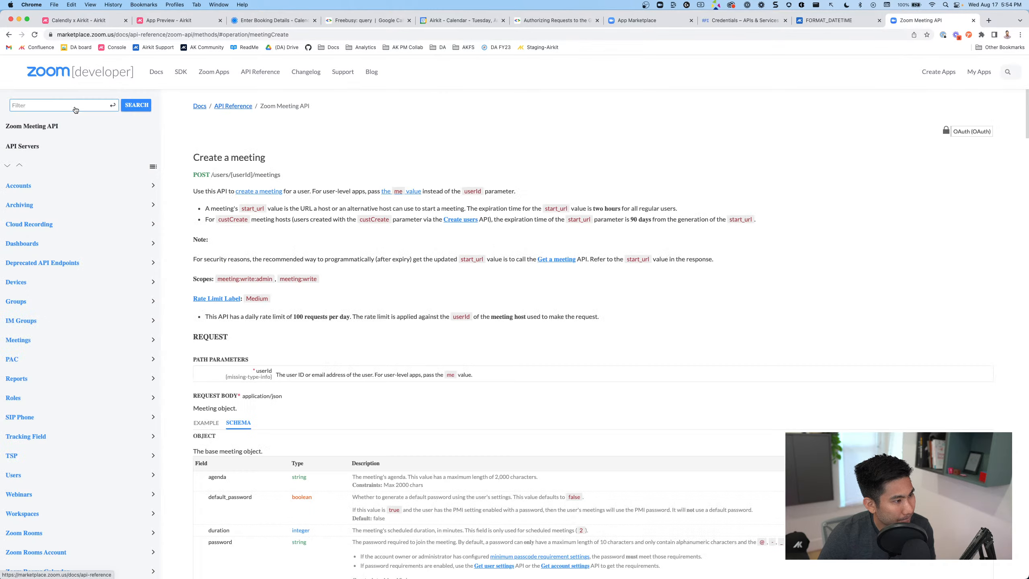
pyautogui.scroll(-10, 250, 270)
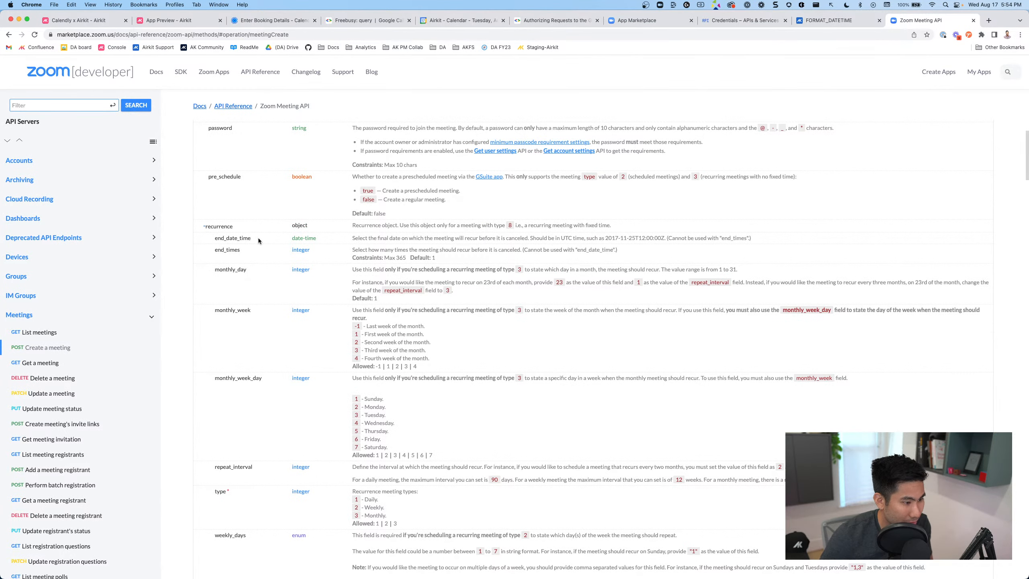
pyautogui.scroll(-9, 260, 243)
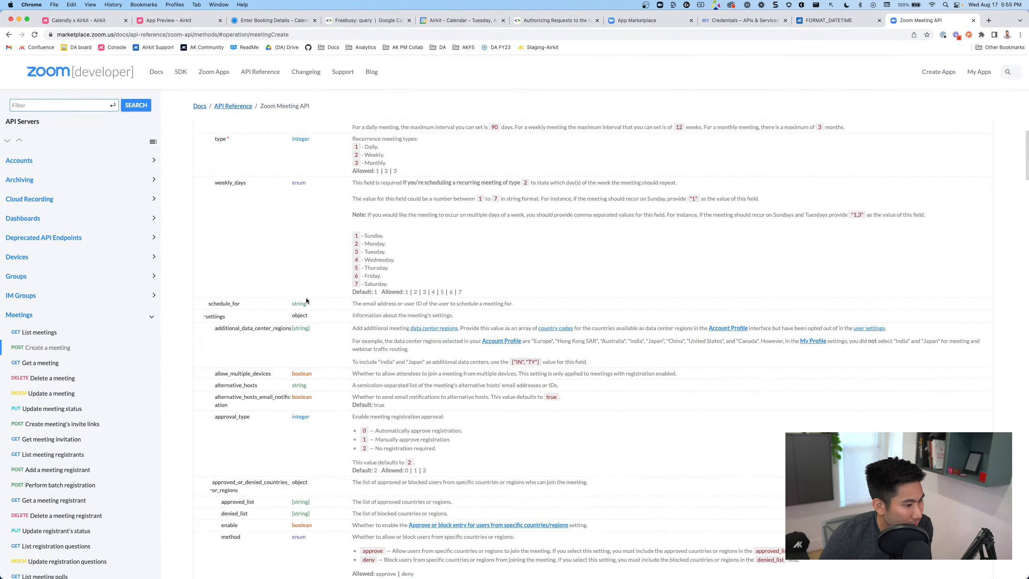
pyautogui.scroll(-15, 305, 299)
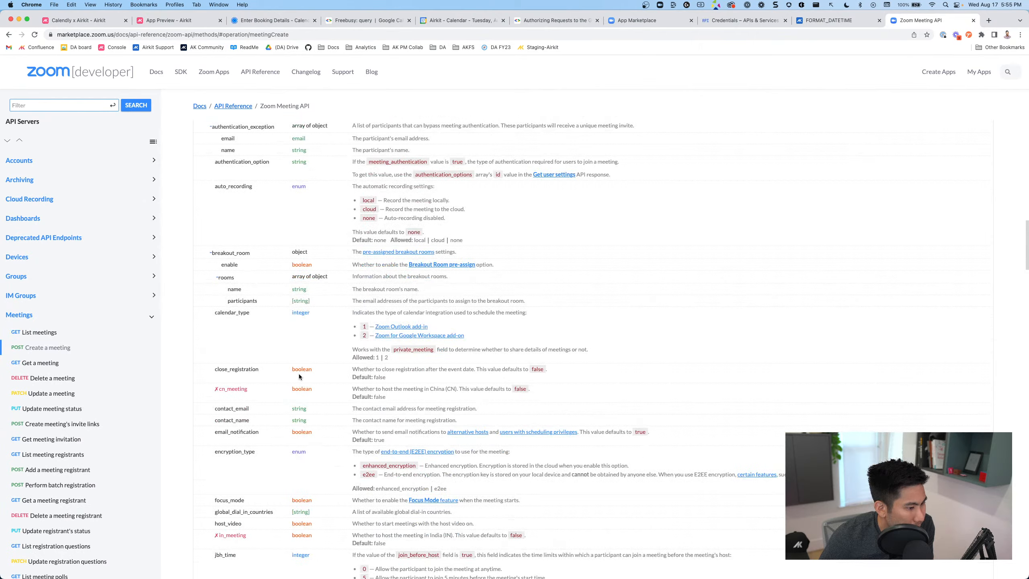
pyautogui.scroll(20, 299, 373)
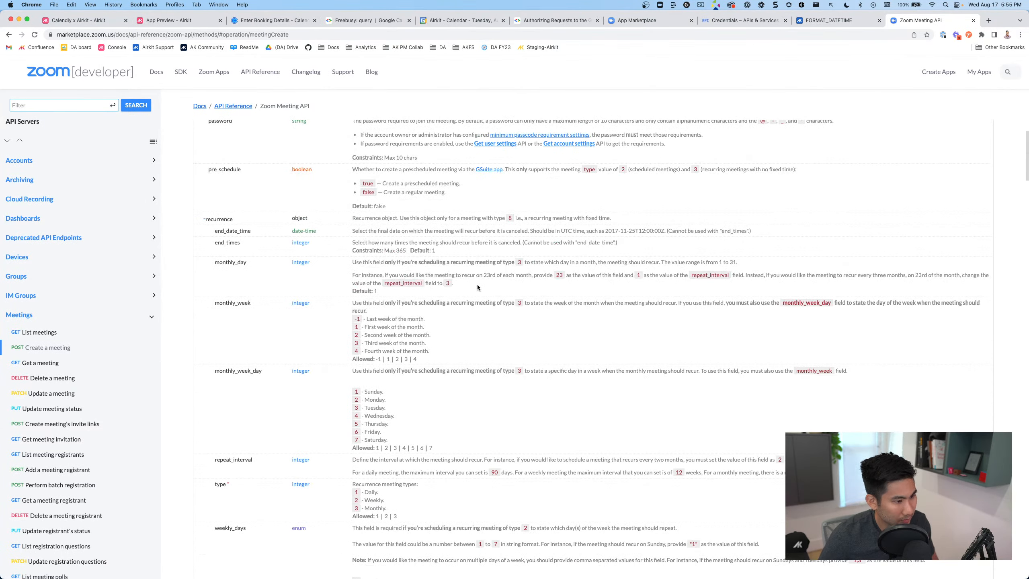
# Find start_time in the Create a meeting reference
pyautogui.press('super+f')
pyautogui.write('st')
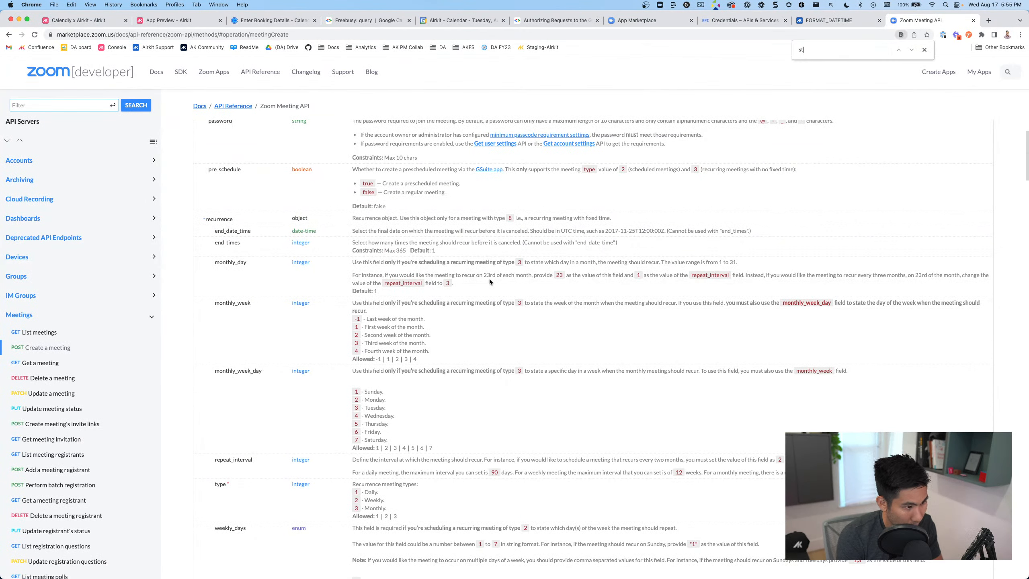
pyautogui.write('art+tiom')
pyautogui.press('BackSpace')
pyautogui.press('BackSpace')
pyautogui.press('BackSpace')
pyautogui.press('BackSpace')
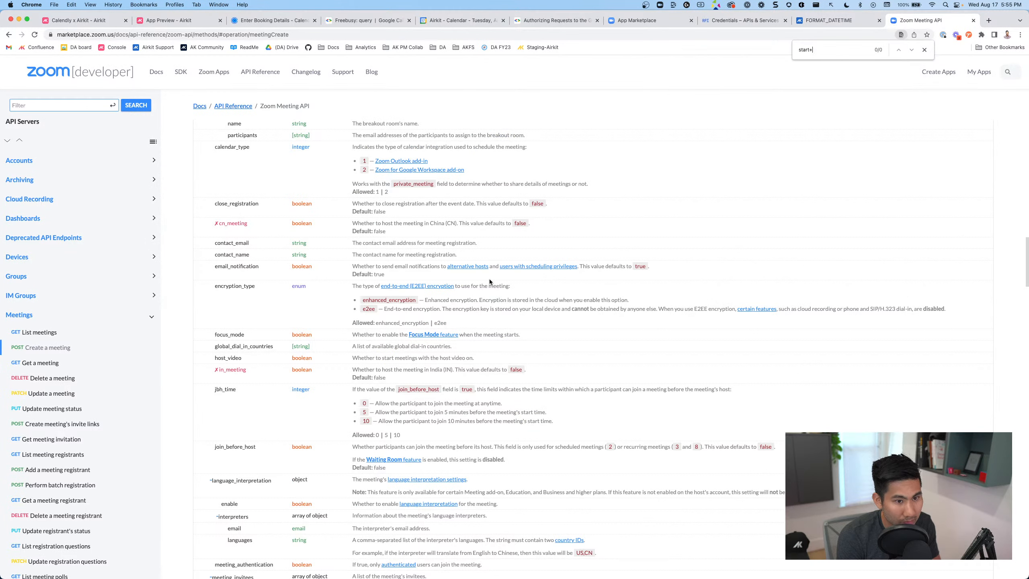
pyautogui.write('_to,e')
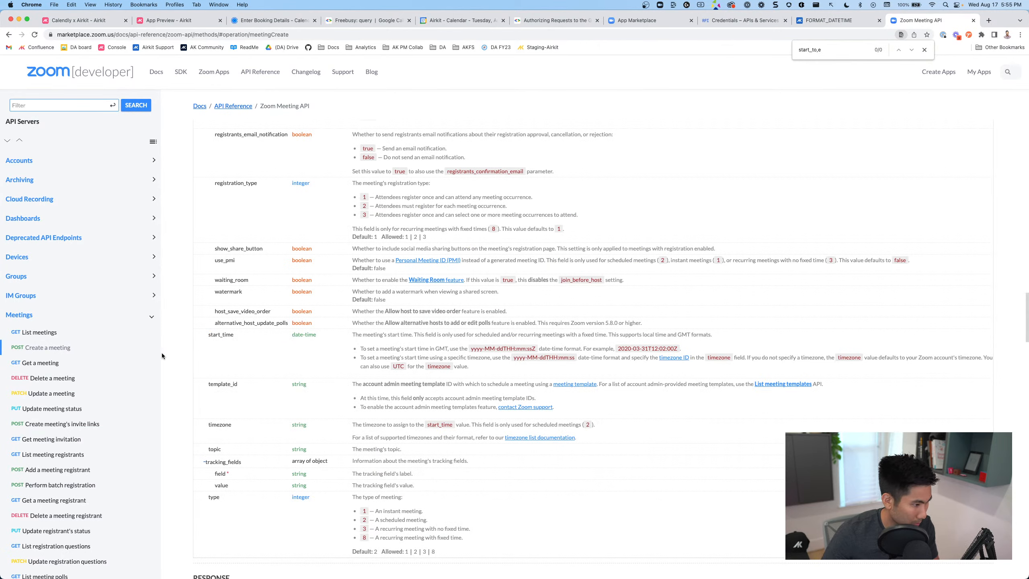
pyautogui.click(57, 347)
pyautogui.scroll(-5, 396, 328)
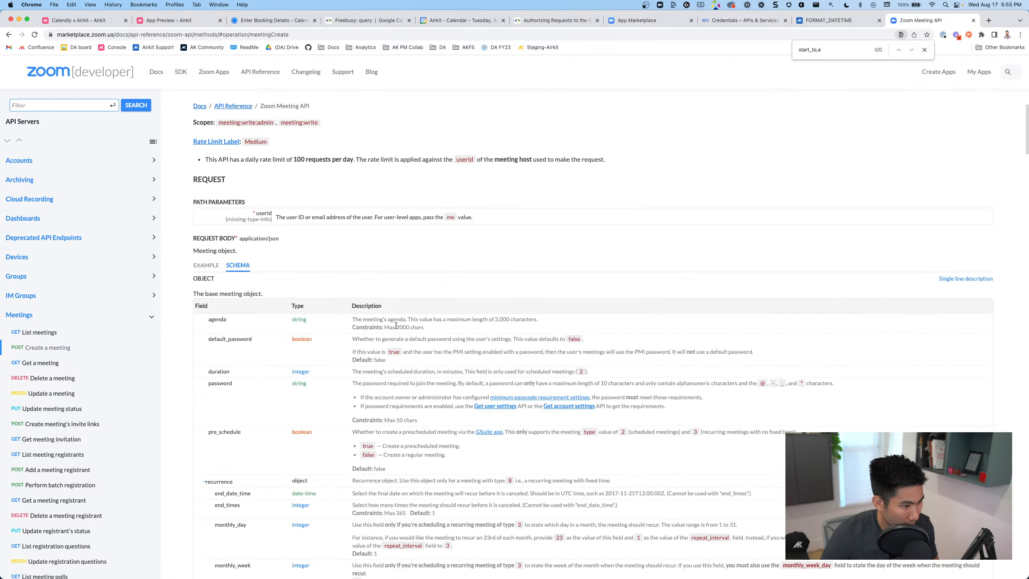
pyautogui.scroll(-7, 397, 326)
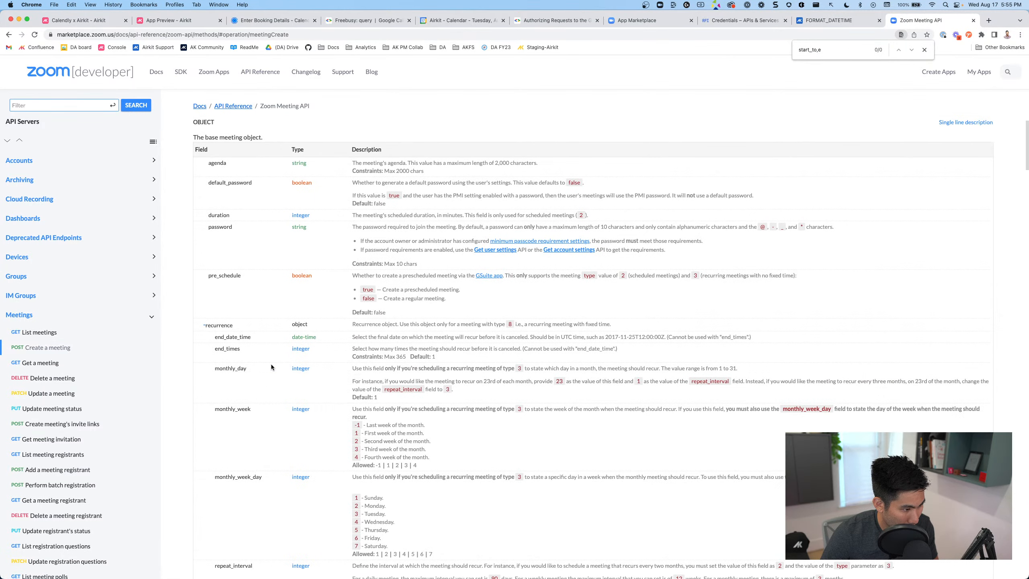
pyautogui.scroll(-10, 264, 363)
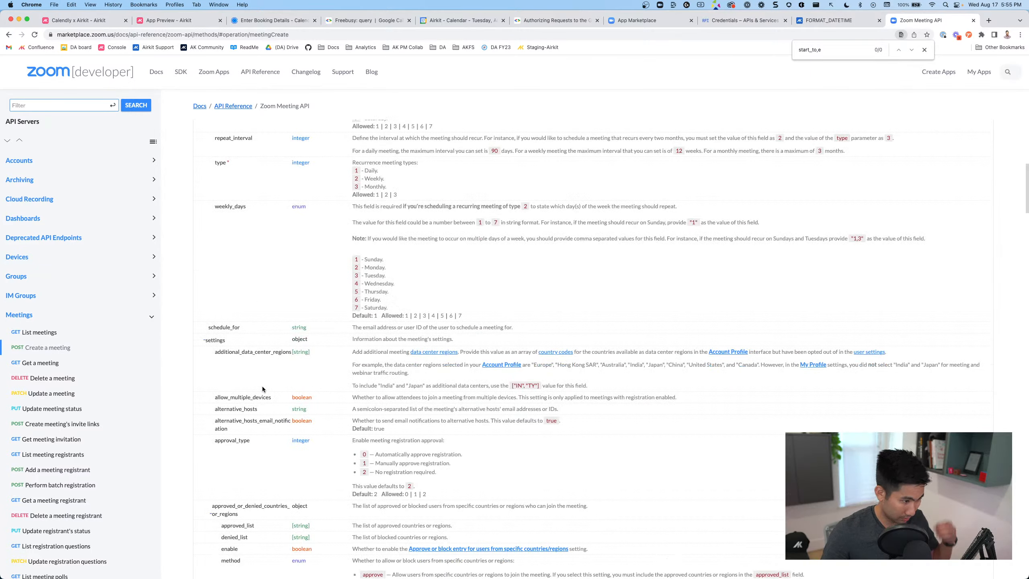
pyautogui.scroll(-10, 262, 387)
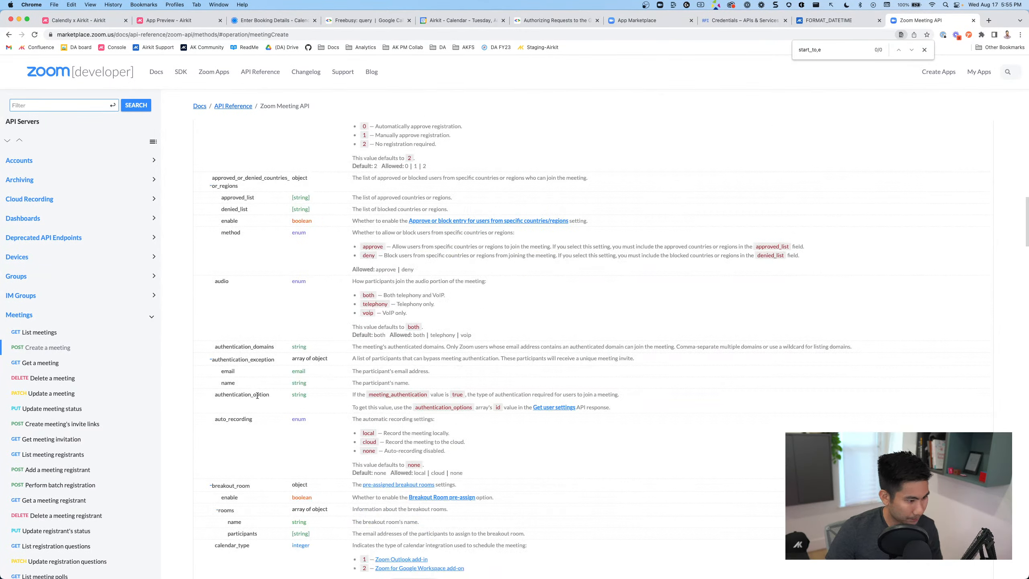
pyautogui.scroll(-12, 256, 395)
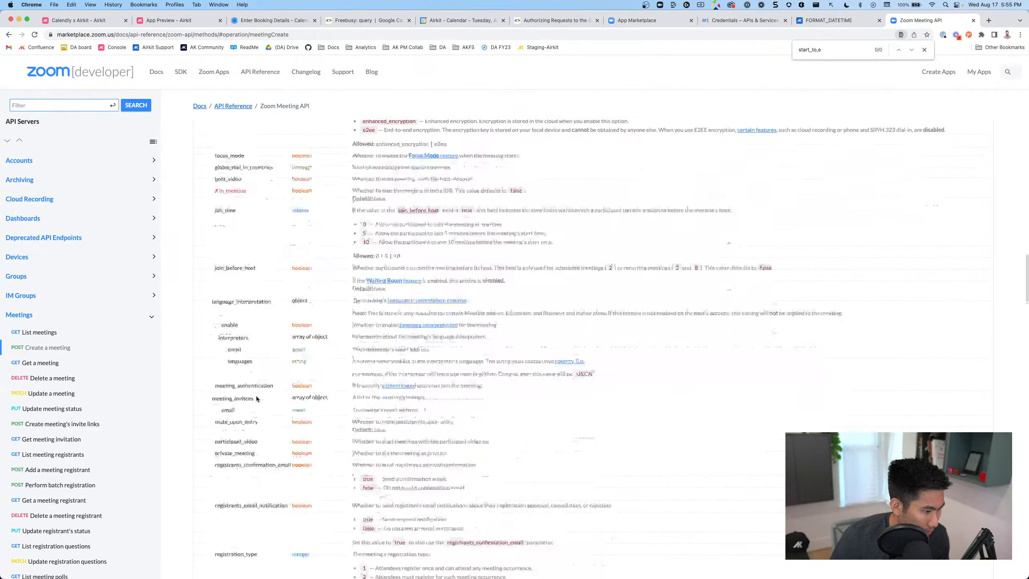
pyautogui.scroll(-7, 256, 398)
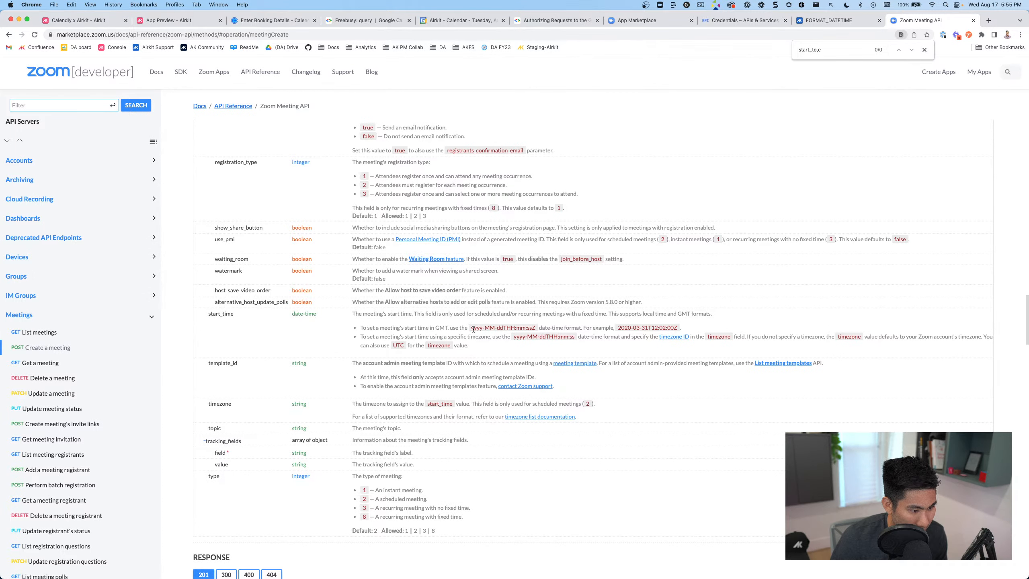
# Note the start_time yyyy-MM-ddTHH:mm:ss format and return to the Airkit booking app
pyautogui.moveTo(472, 329); pyautogui.dragTo(538, 327)
pyautogui.press('super+c')
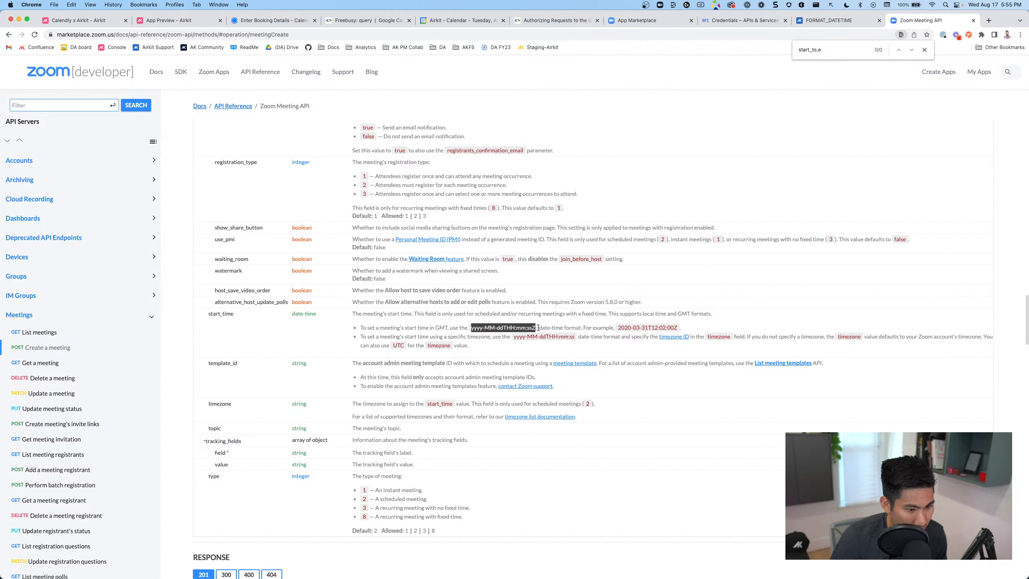
pyautogui.click(529, 340)
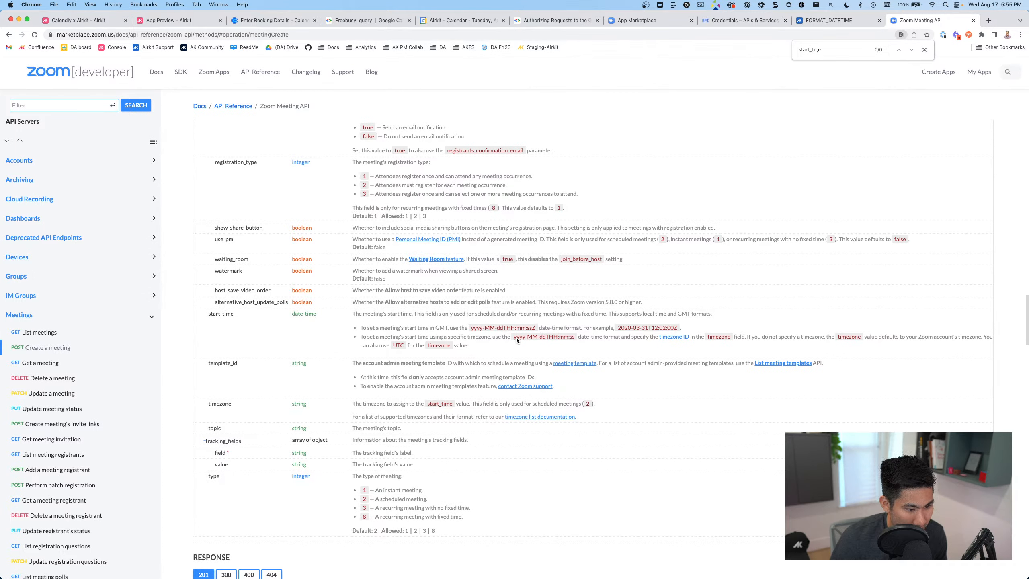
pyautogui.moveTo(513, 336); pyautogui.dragTo(570, 337)
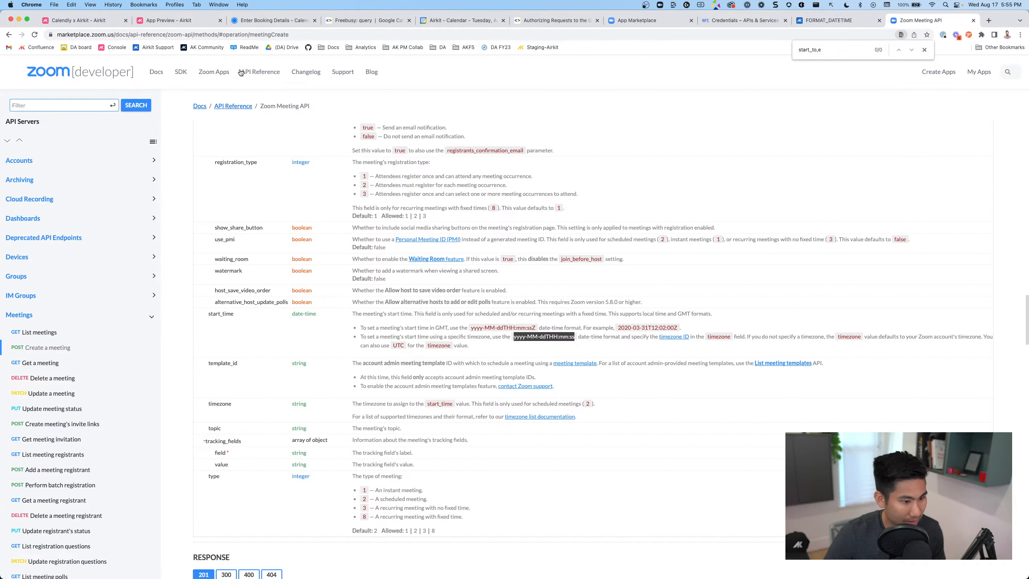
pyautogui.click(171, 20)
pyautogui.click(80, 20)
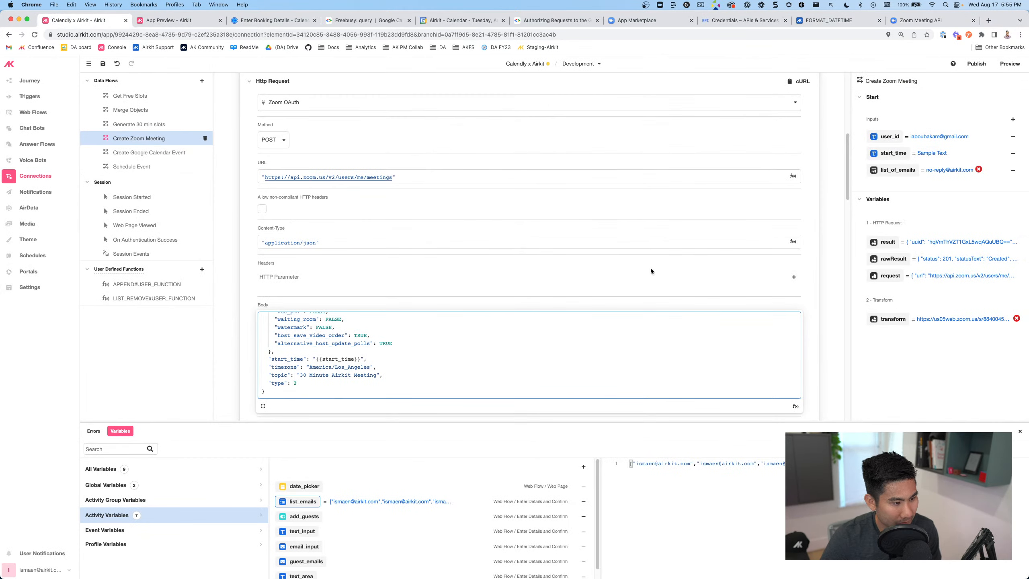
# Set the start_time input type to DateTime
pyautogui.click(891, 156)
pyautogui.click(878, 157)
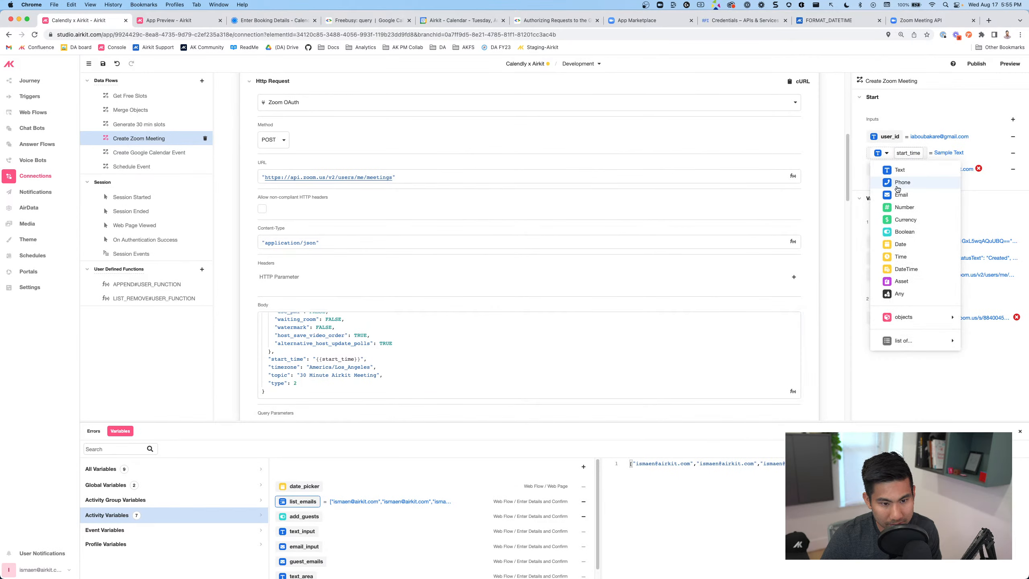
pyautogui.click(908, 269)
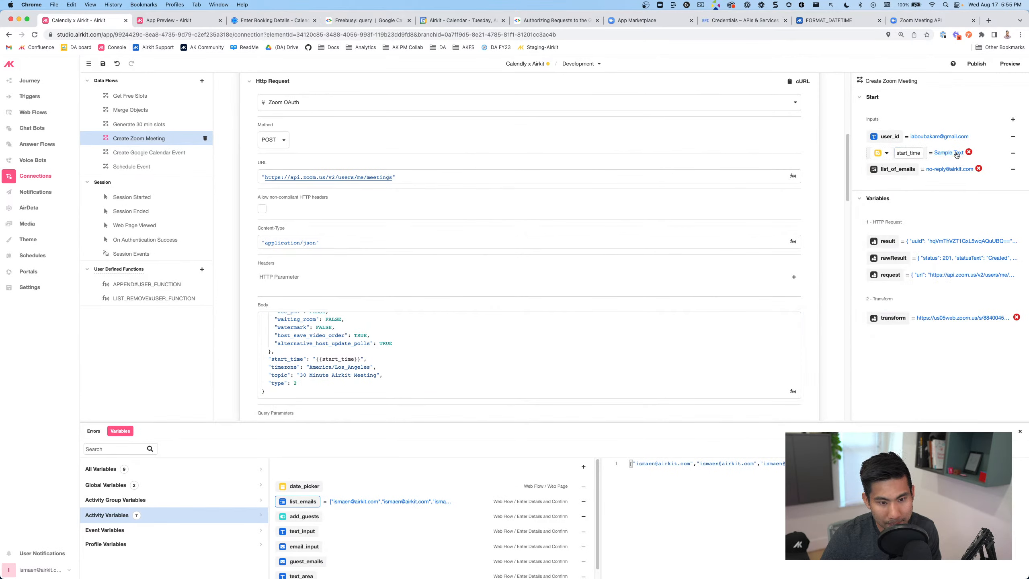
# Replace start_time in the body with FORMAT_DATETIME(start_time, "yyyy-MM-ddTHH:mm:ss")
pyautogui.click(369, 353)
pyautogui.moveTo(322, 360); pyautogui.dragTo(349, 360)
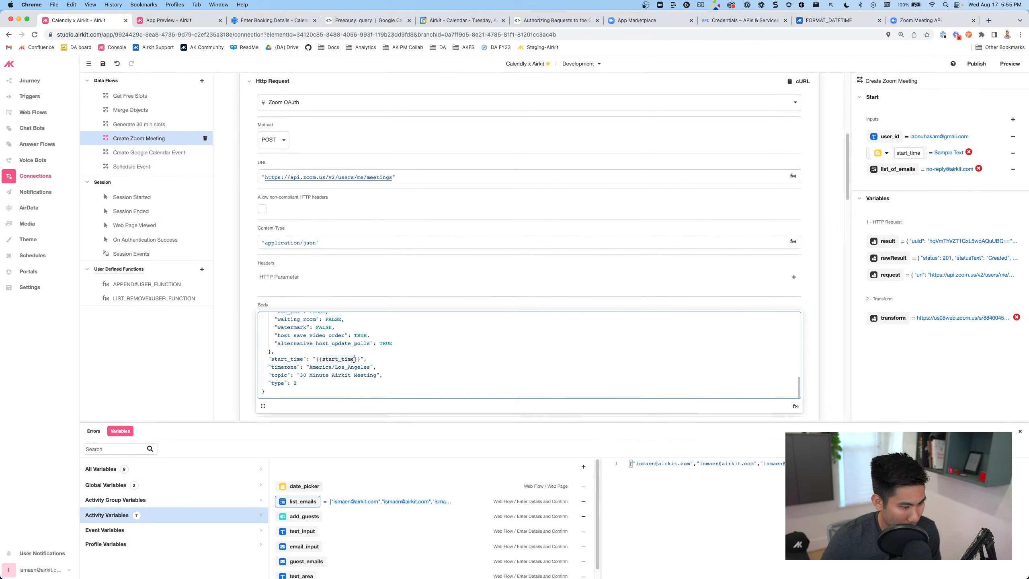
pyautogui.write('format_dat')
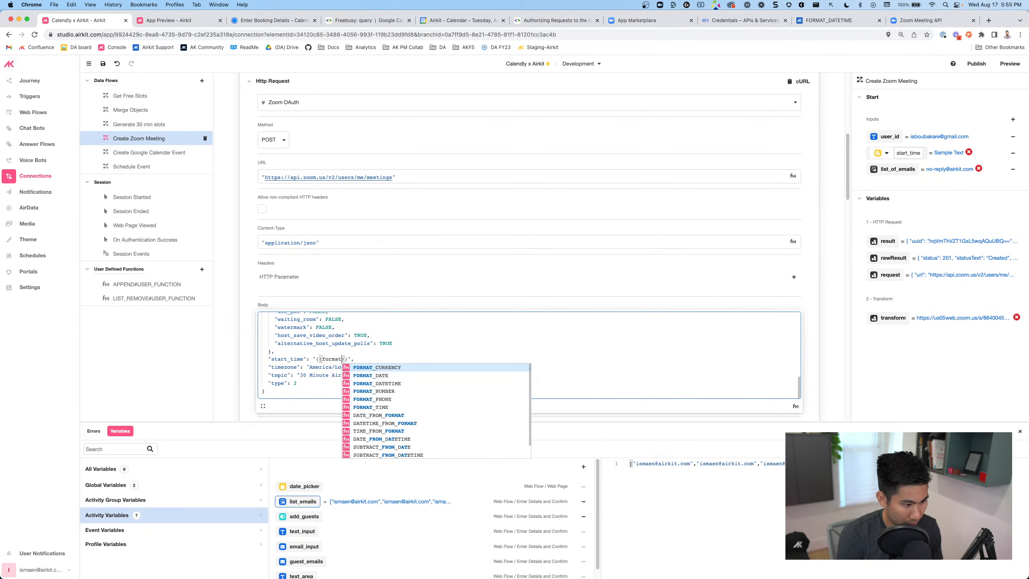
pyautogui.write('etime')
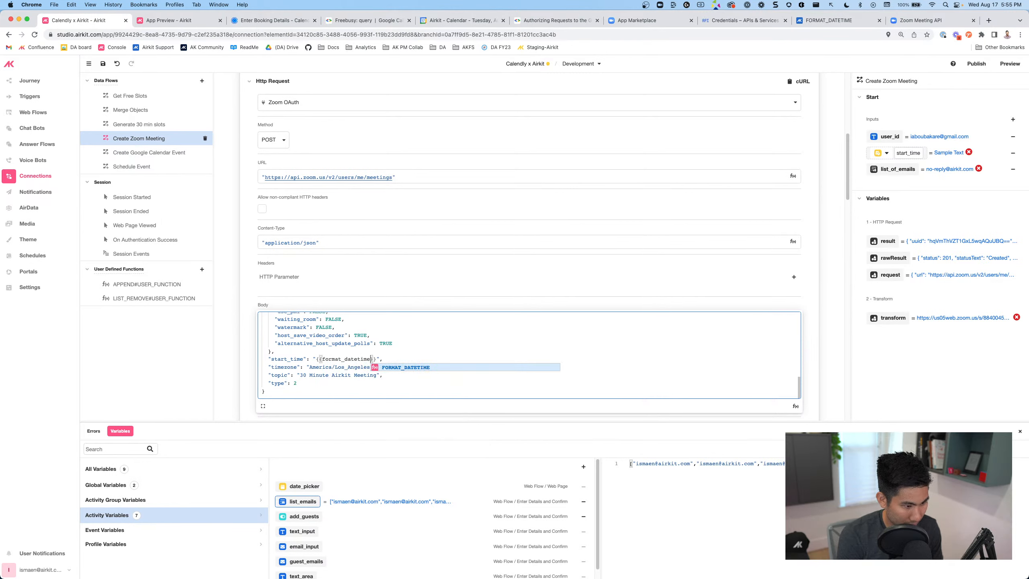
pyautogui.press('Return')
pyautogui.write('start_time')
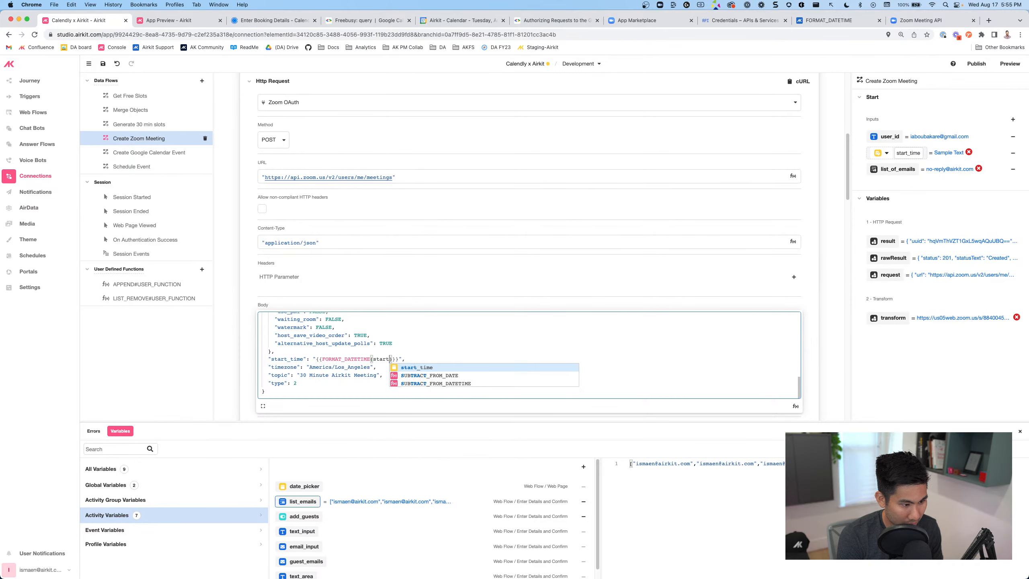
pyautogui.press('Return')
pyautogui.write(',')
pyautogui.press('super+v')
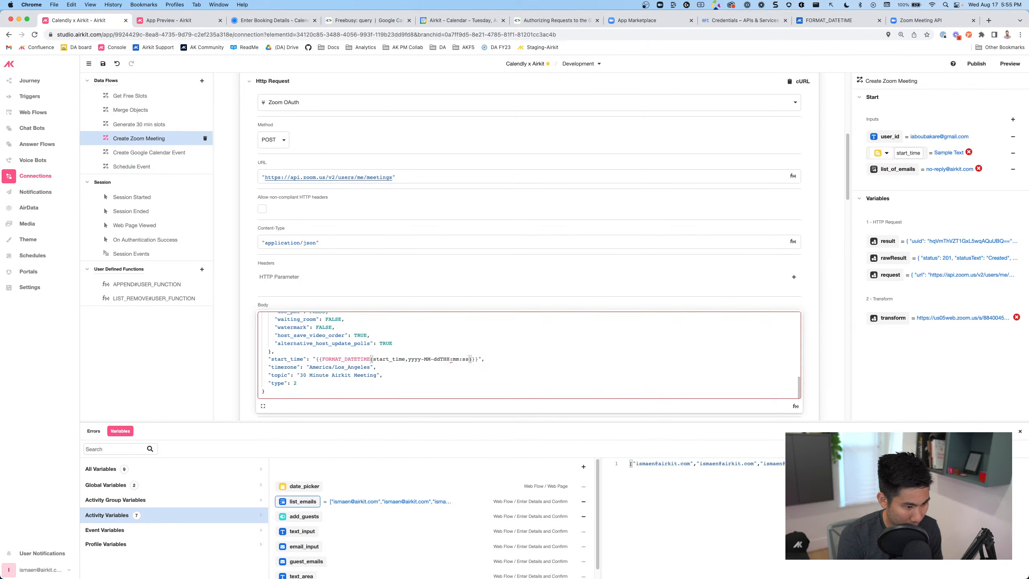
pyautogui.press('super+z')
pyautogui.write('"')
pyautogui.press('super+v')
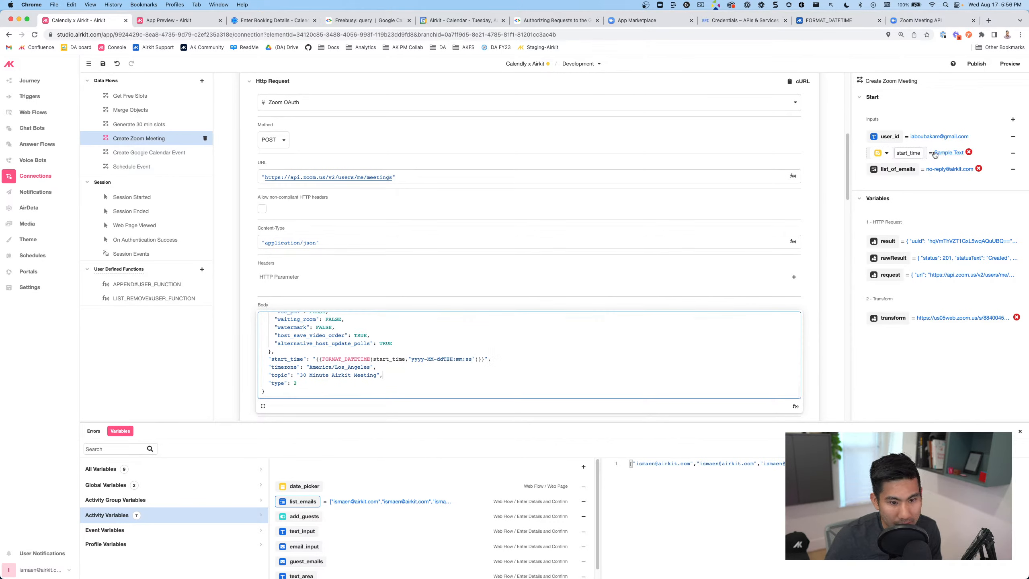
pyautogui.doubleClick(915, 153)
pyautogui.press('Escape')
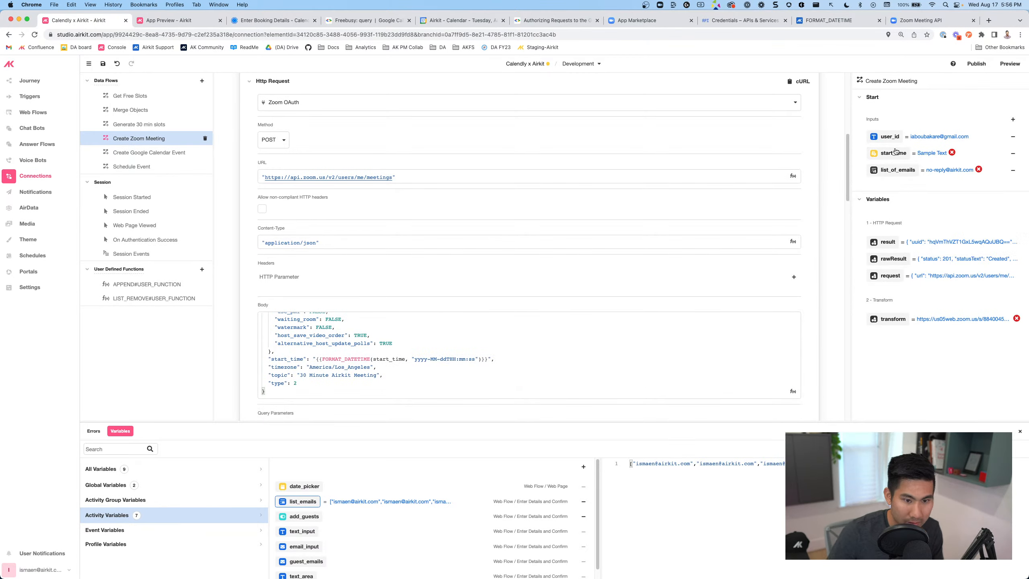
pyautogui.scroll(-5, 413, 336)
pyautogui.scroll(-8, 376, 331)
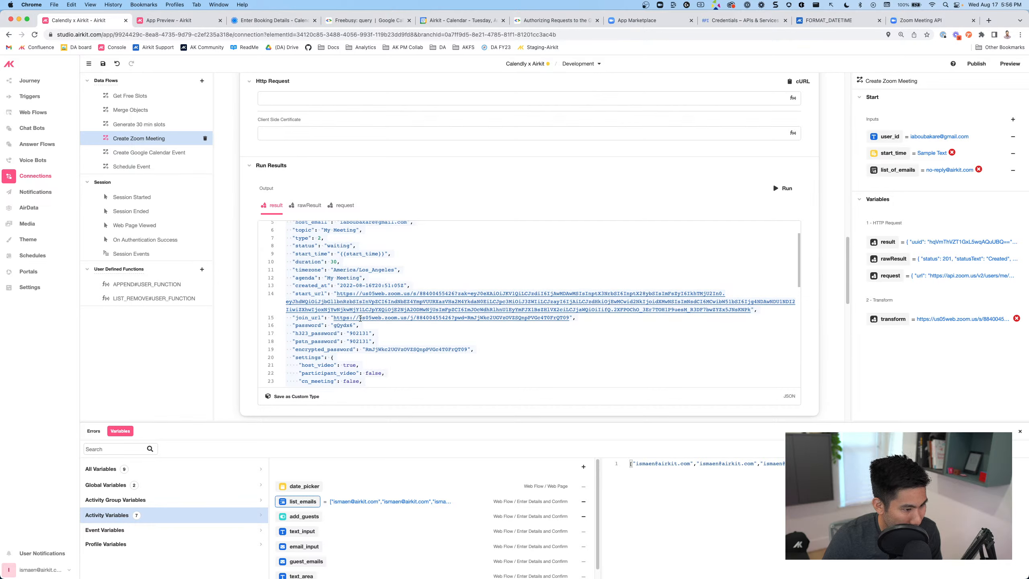
pyautogui.scroll(5, 360, 318)
pyautogui.scroll(-5, 377, 322)
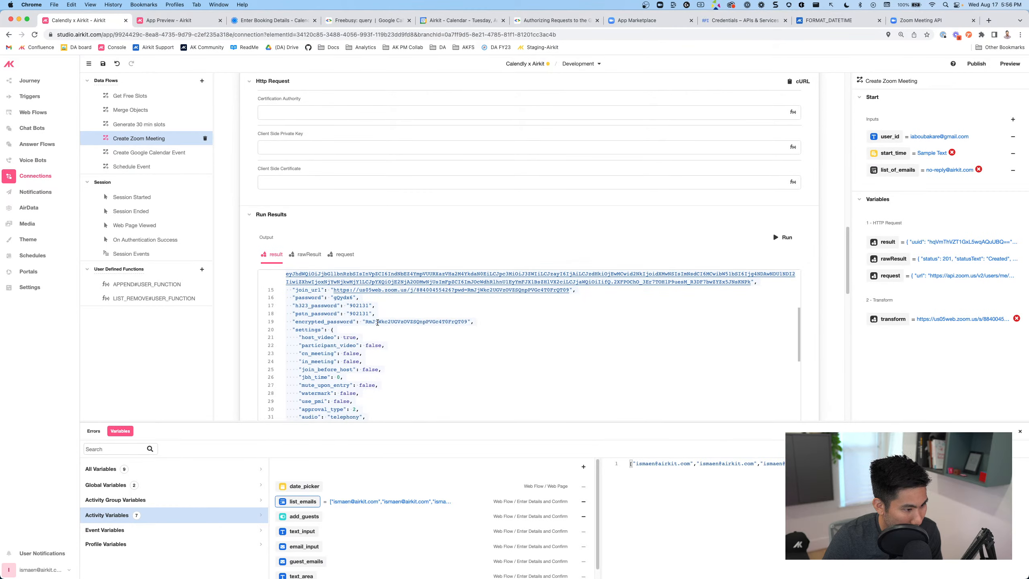
pyautogui.scroll(3, 373, 324)
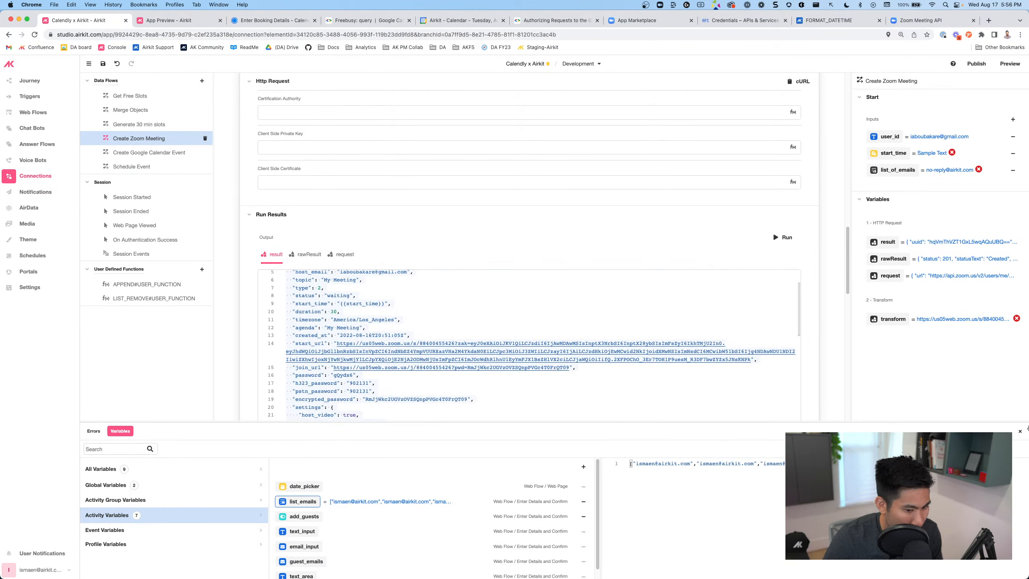
pyautogui.click(1019, 431)
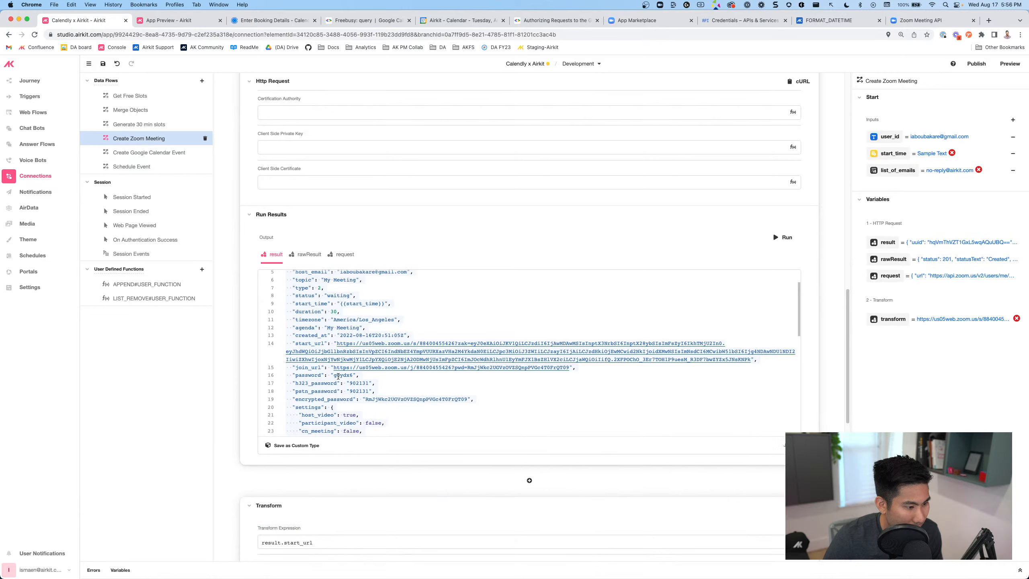
pyautogui.scroll(-5, 268, 404)
pyautogui.click(325, 352)
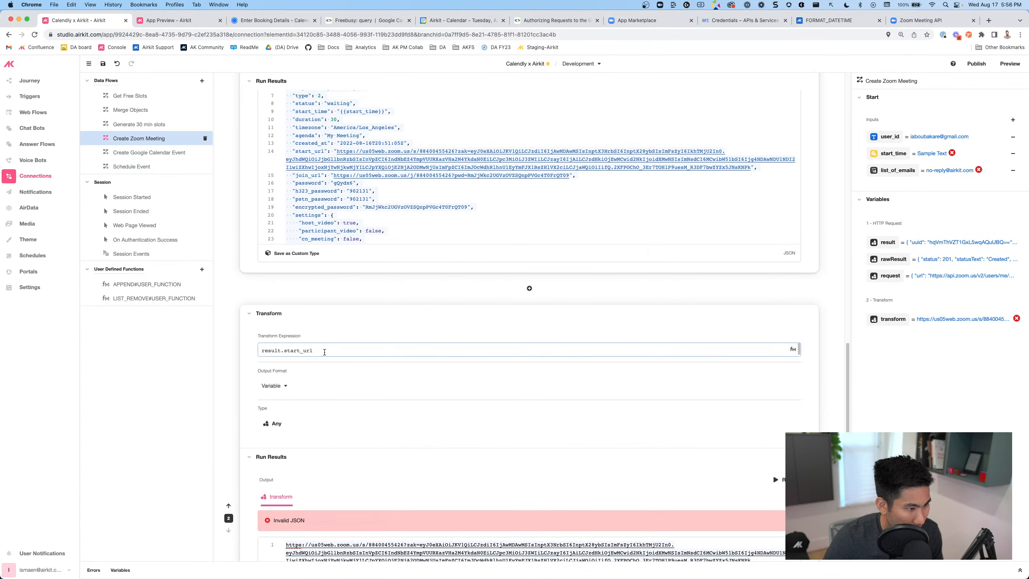
pyautogui.scroll(5, 330, 308)
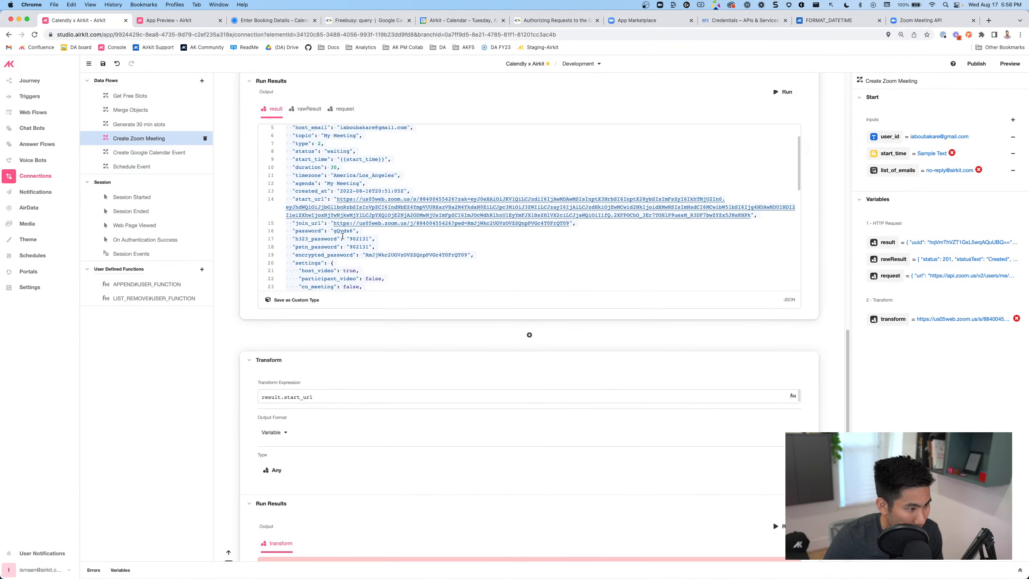
pyautogui.scroll(-3, 333, 250)
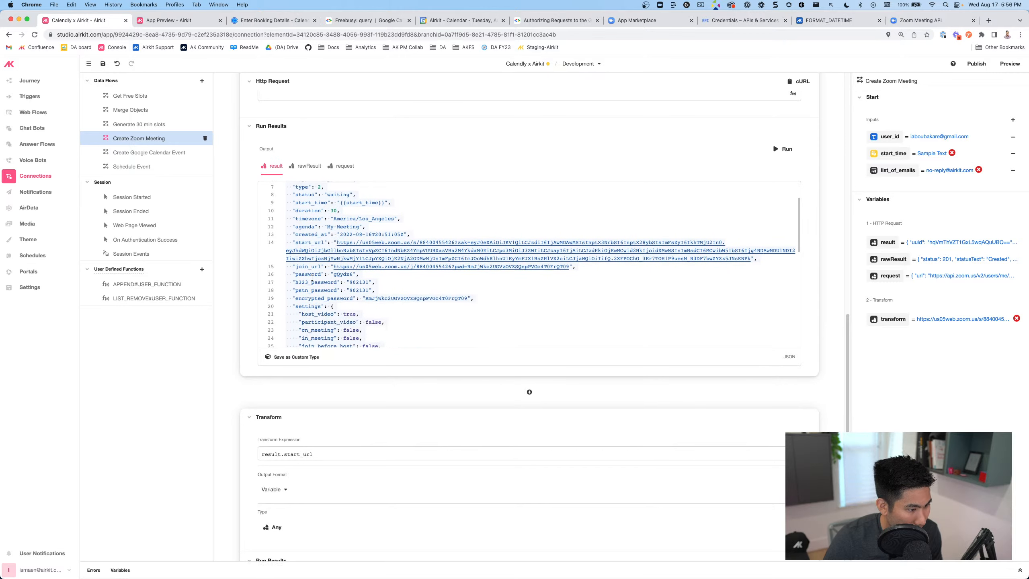
pyautogui.scroll(-10, 324, 293)
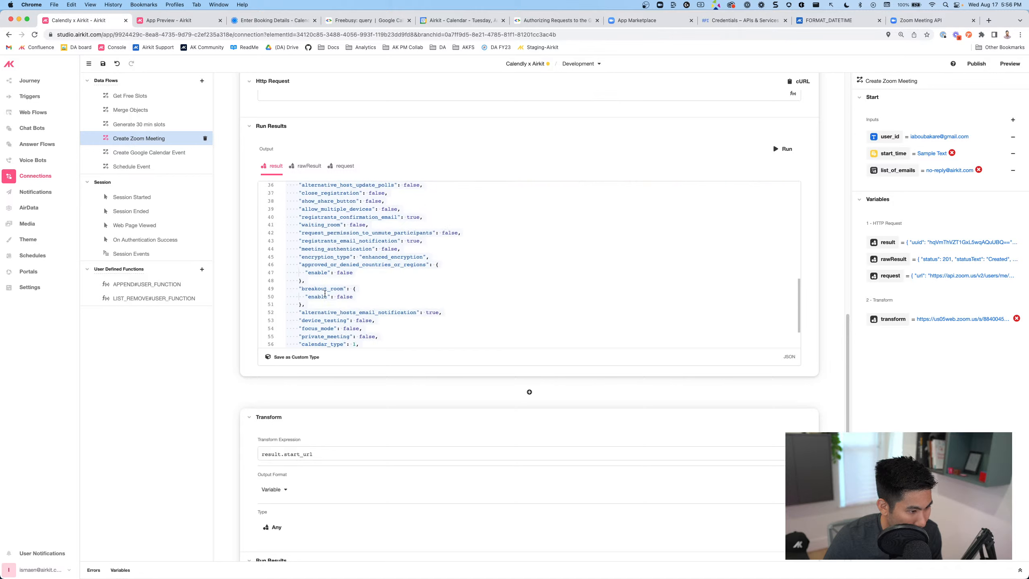
pyautogui.scroll(8, 324, 292)
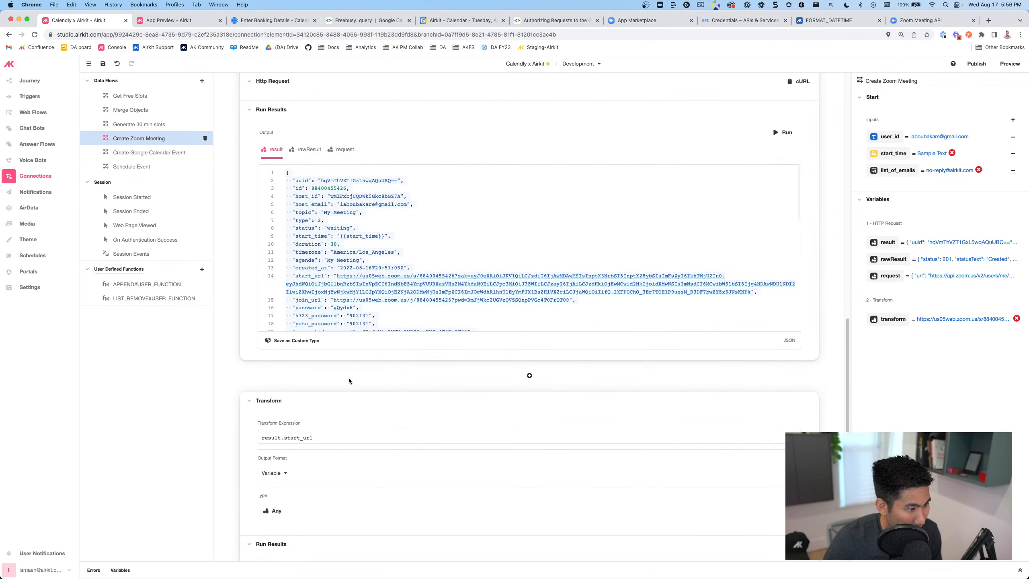
pyautogui.click(267, 438)
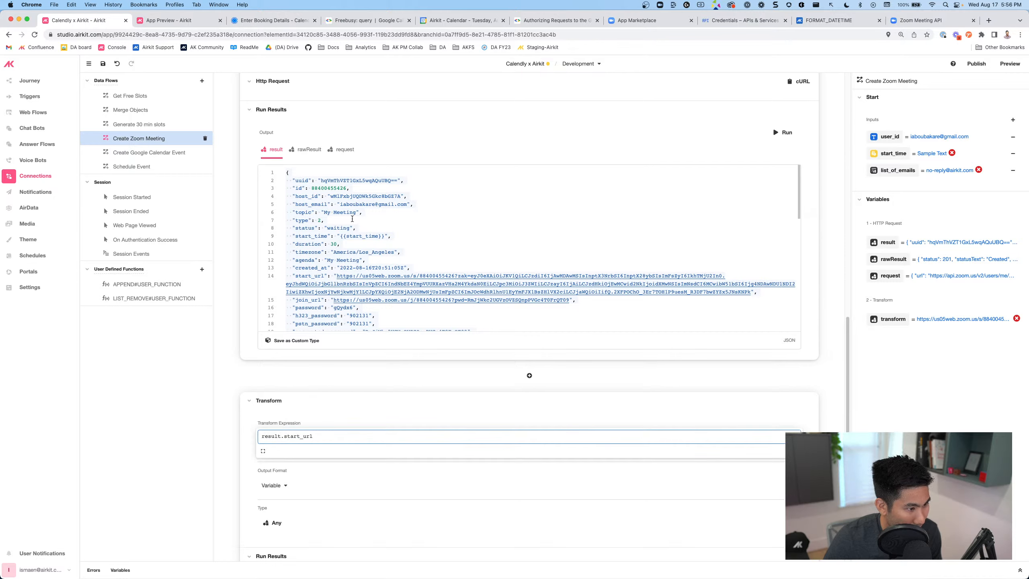
pyautogui.scroll(15, 363, 272)
pyautogui.scroll(10, 335, 311)
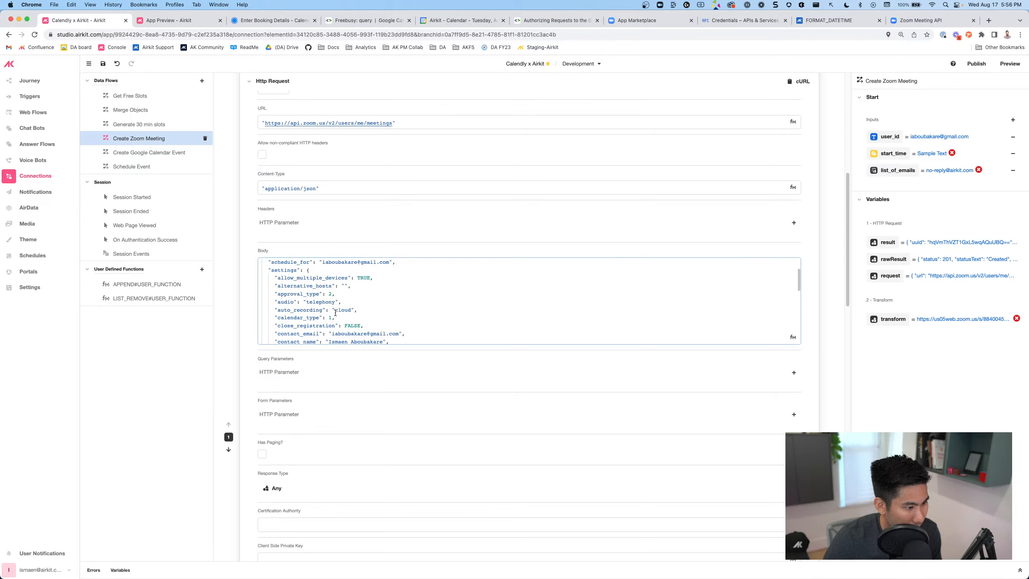
pyautogui.scroll(-5, 308, 381)
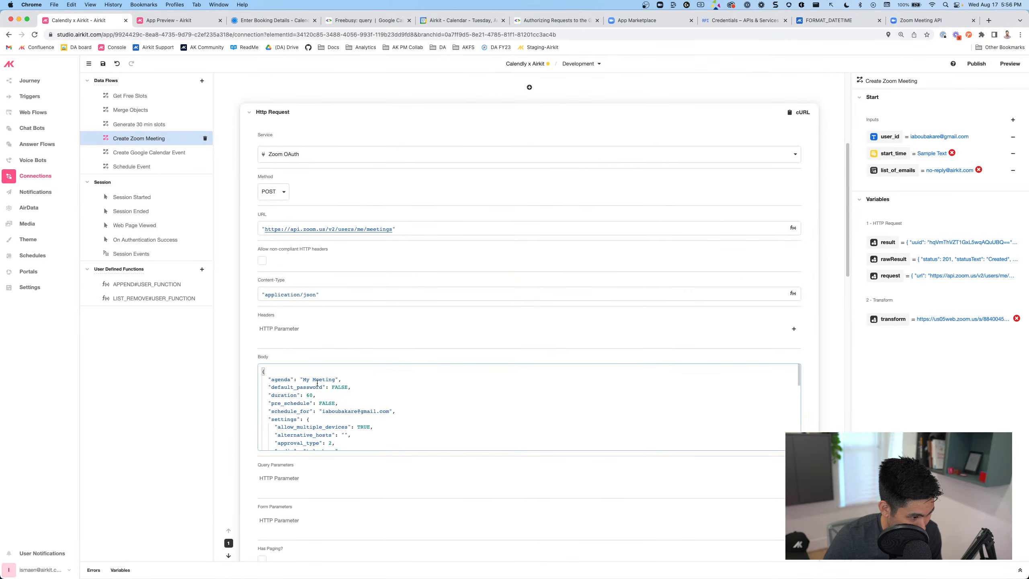
pyautogui.scroll(-10, 307, 380)
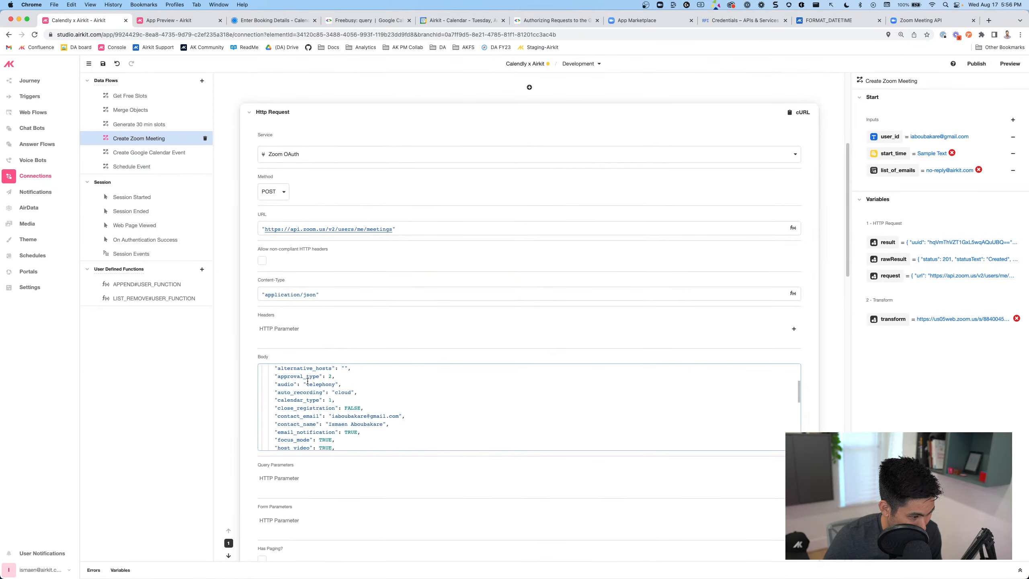
pyautogui.scroll(-3, 307, 381)
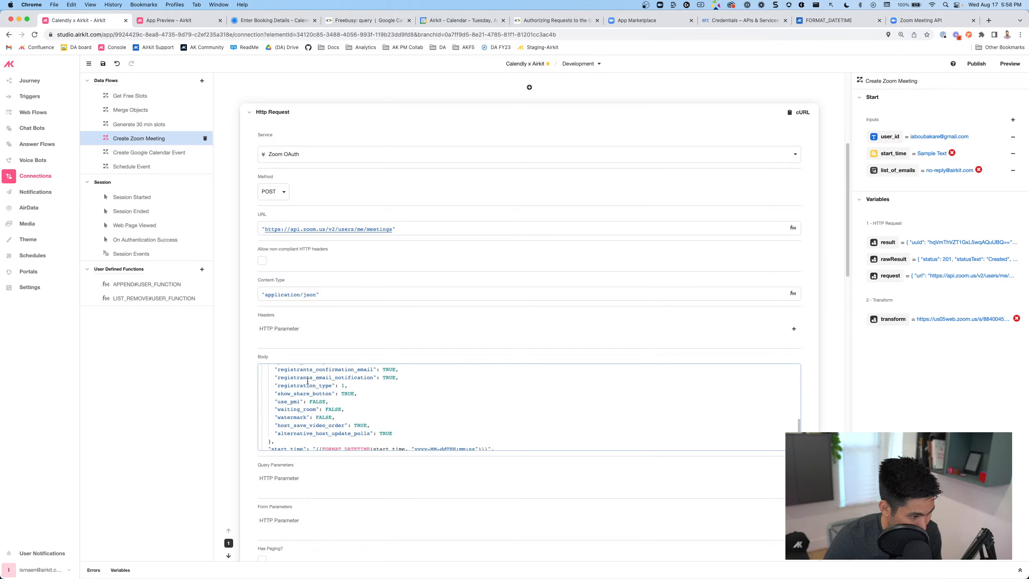
pyautogui.scroll(1, 314, 393)
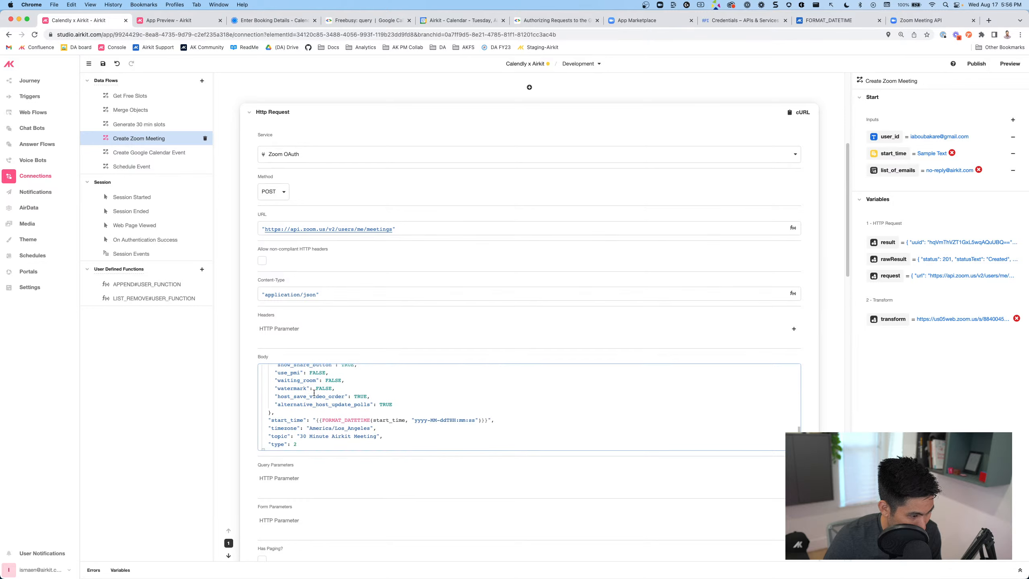
pyautogui.scroll(-5, 313, 393)
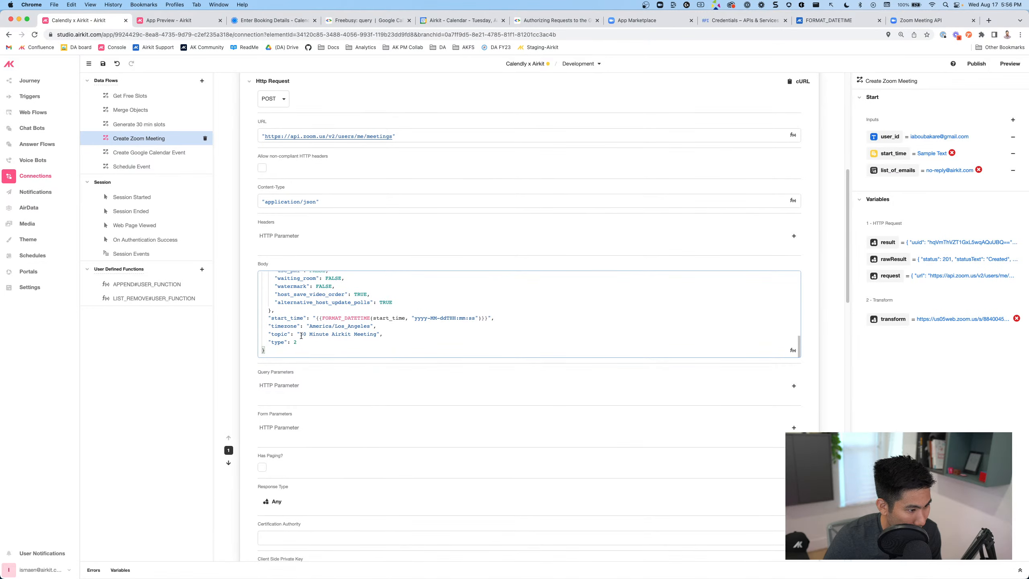
pyautogui.moveTo(301, 335); pyautogui.dragTo(381, 328)
pyautogui.click(1013, 119)
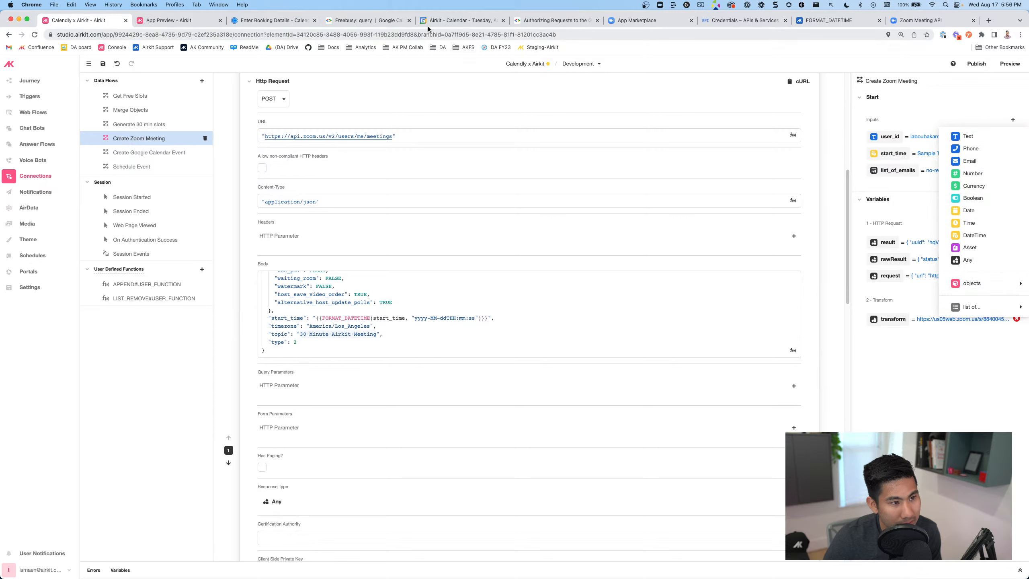
pyautogui.click(279, 20)
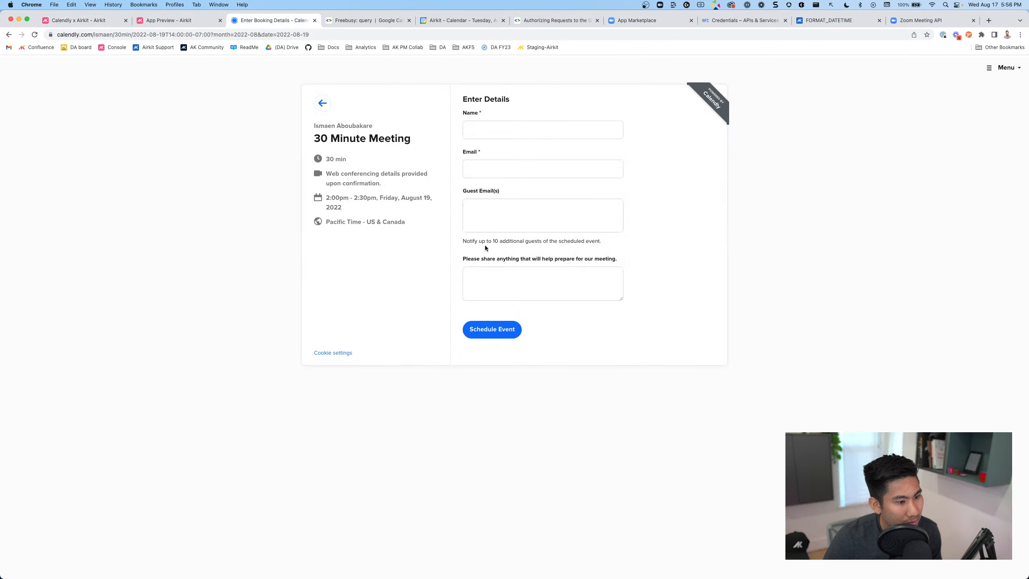
pyautogui.click(79, 20)
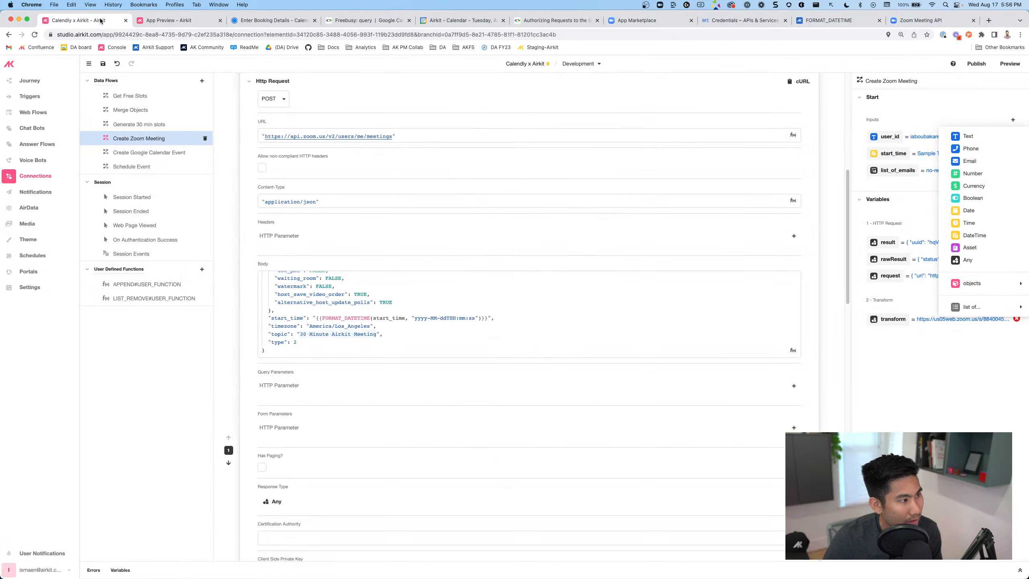
pyautogui.click(345, 330)
pyautogui.scroll(10, 346, 330)
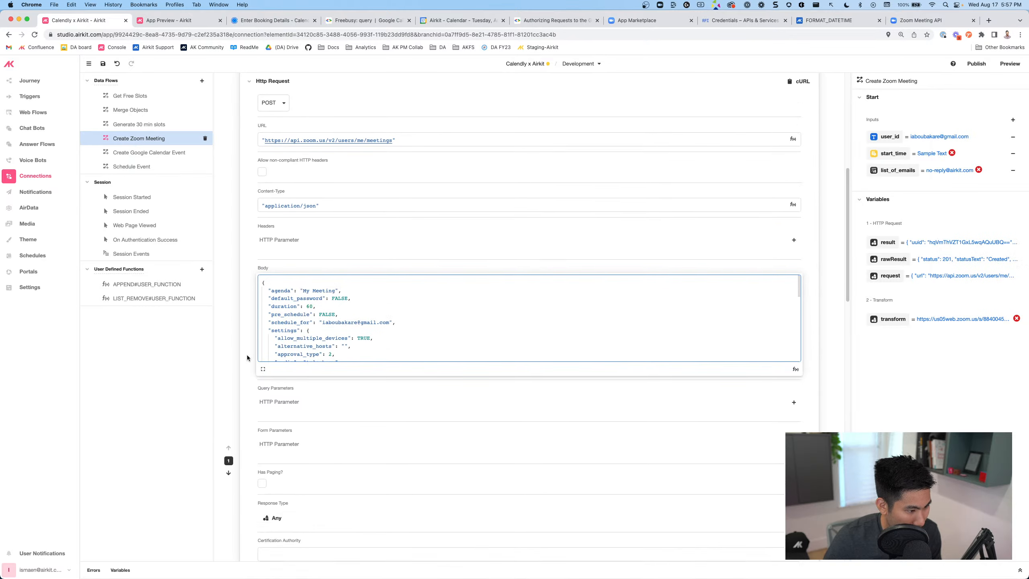
pyautogui.scroll(-10, 247, 356)
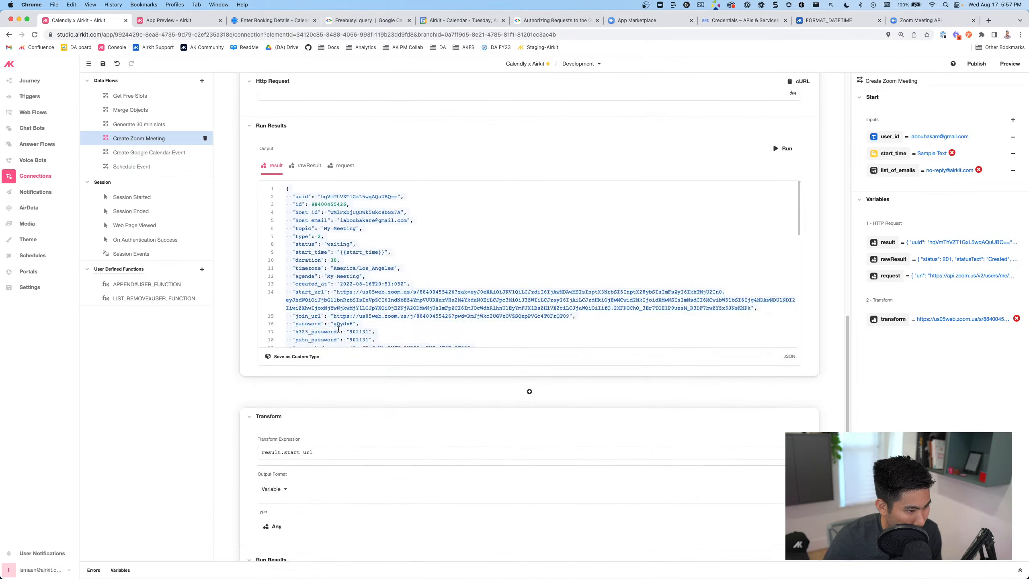
pyautogui.scroll(-4, 339, 329)
pyautogui.click(343, 293)
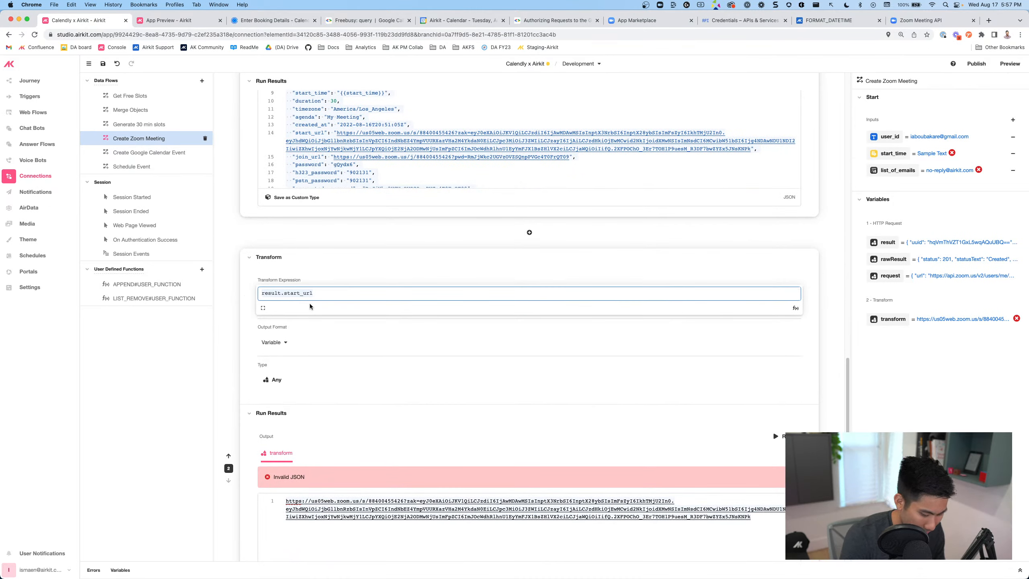
# Begin the transform object with "start_url": result.start_url
pyautogui.write('{')
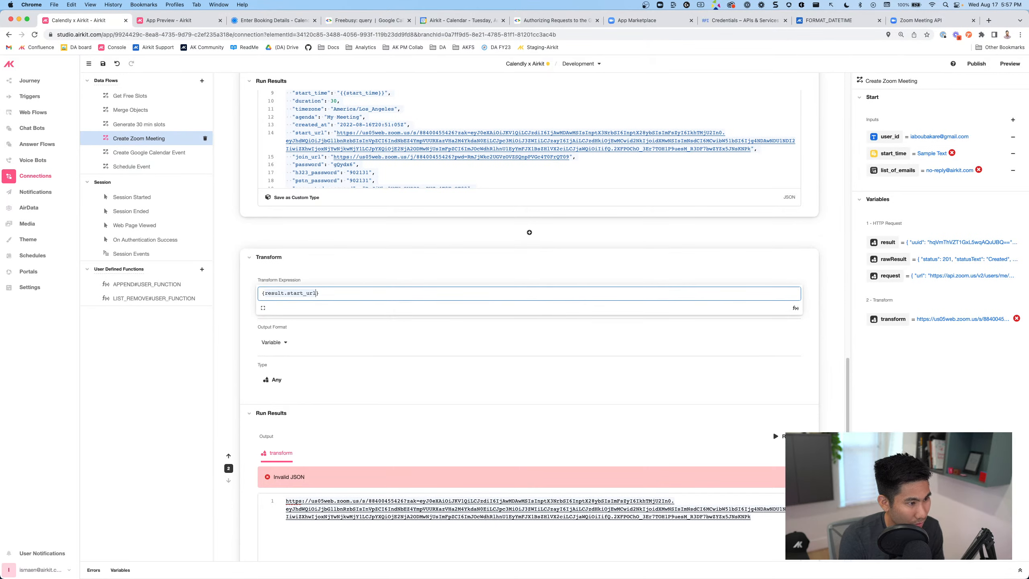
pyautogui.write('"')
pyautogui.scroll(2, 342, 242)
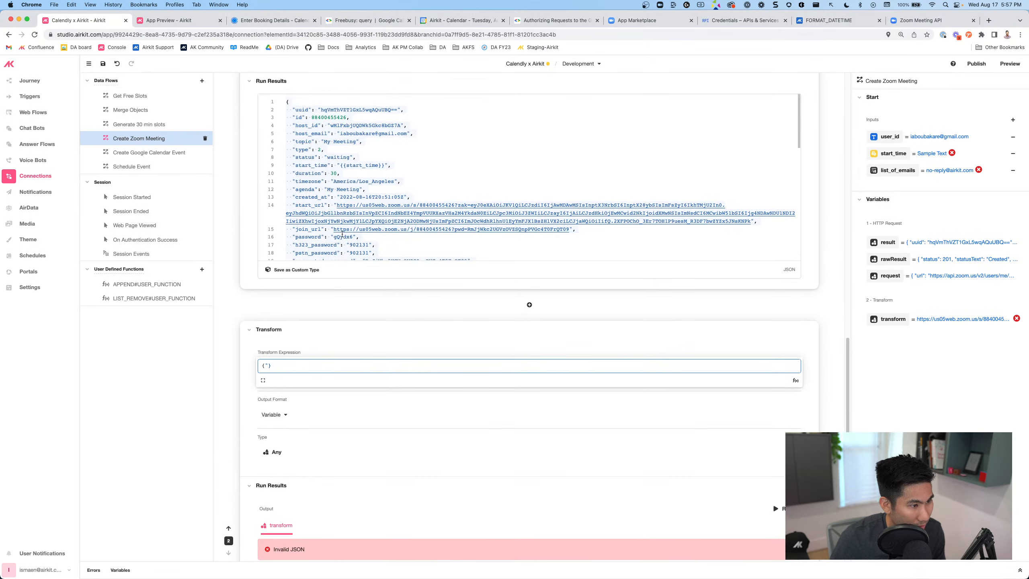
pyautogui.scroll(1, 342, 234)
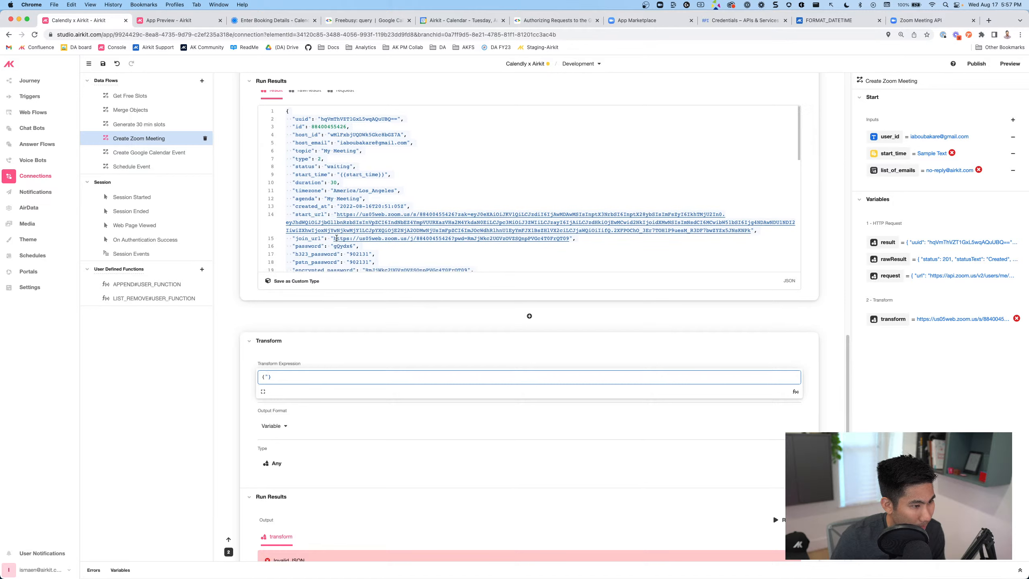
pyautogui.scroll(-2, 336, 238)
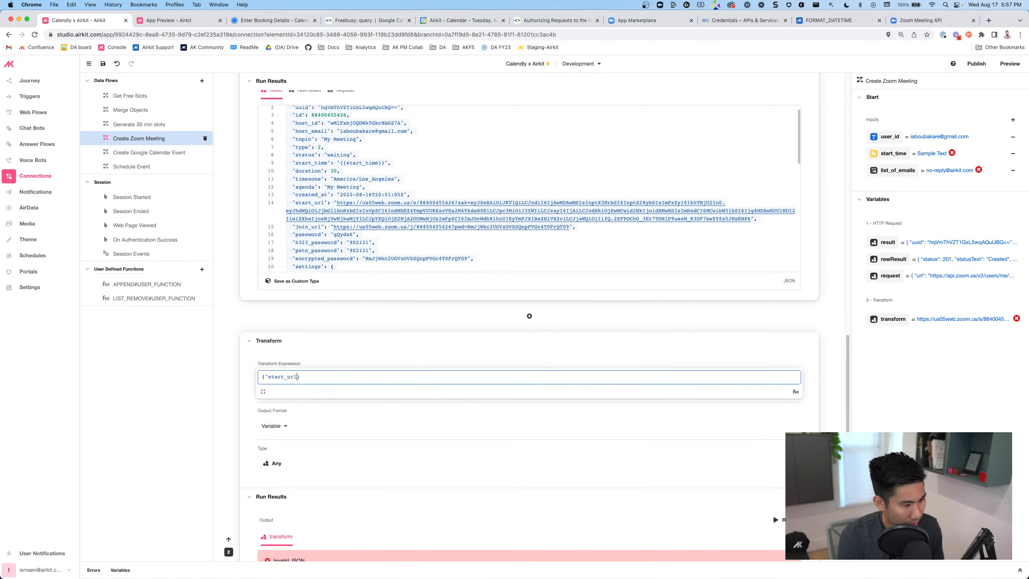
pyautogui.write('":')
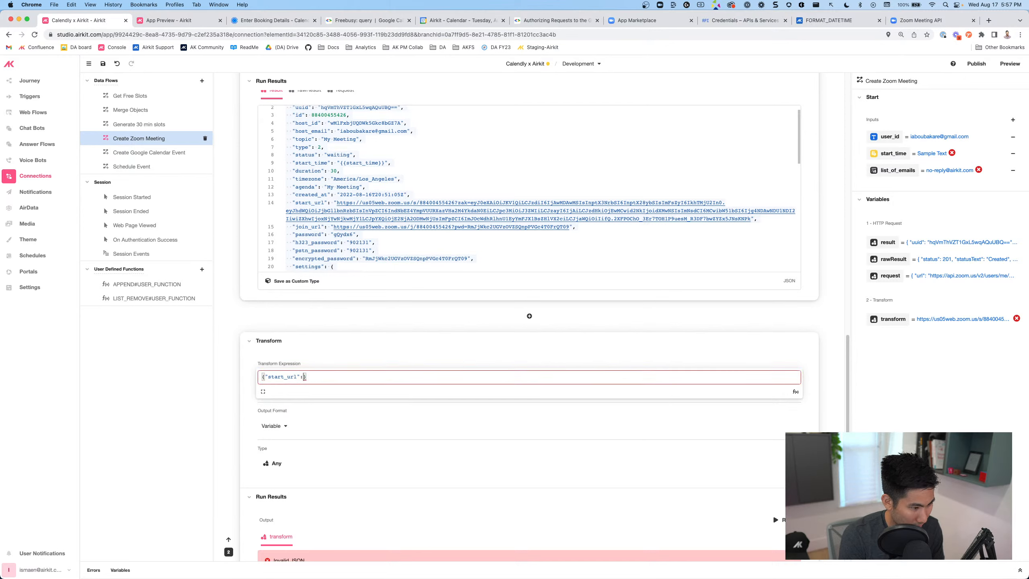
pyautogui.write('result.start')
pyautogui.press('Down')
pyautogui.press('Return')
pyautogui.write(', "')
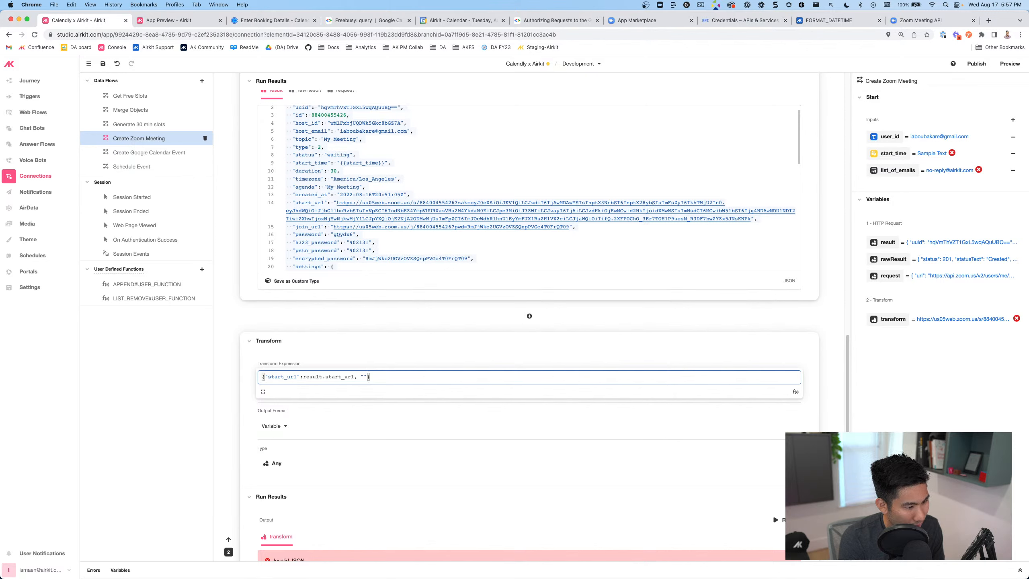
pyautogui.press('BackSpace')
# Add "join_url": result.join_url and "password": result.password to the transform object
pyautogui.write('join_url"')
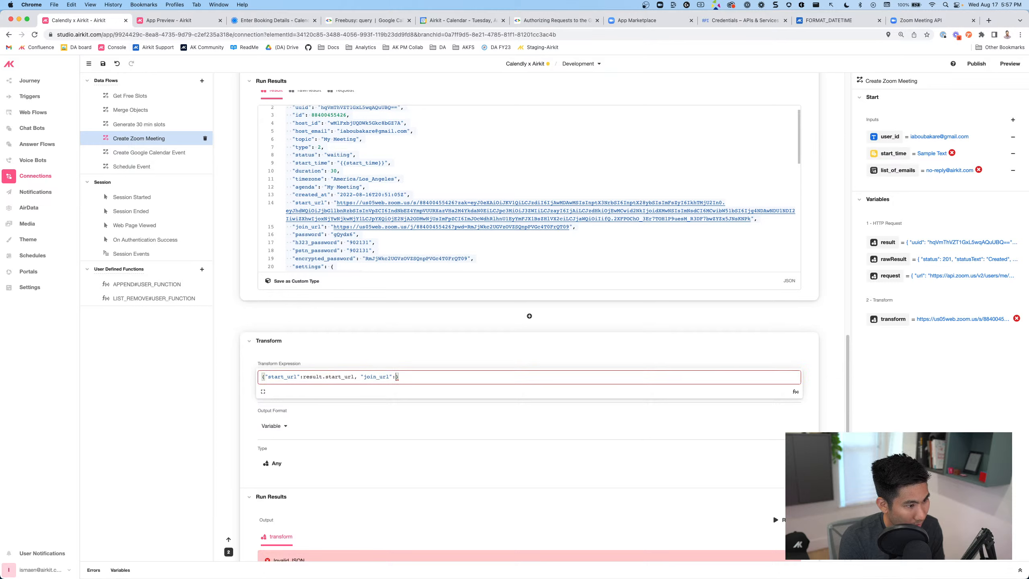
pyautogui.write(':result.join_url')
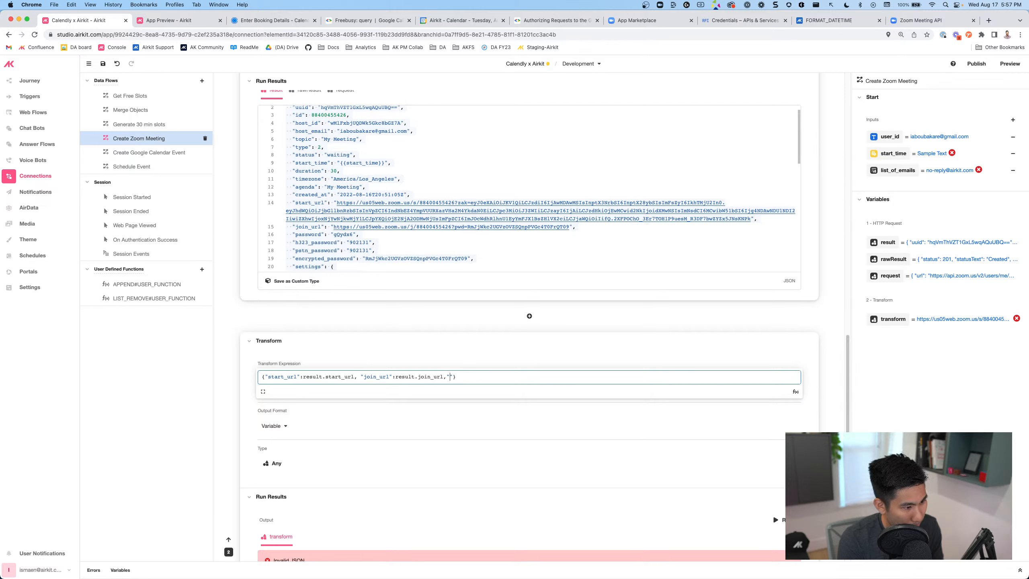
pyautogui.write(',"pas')
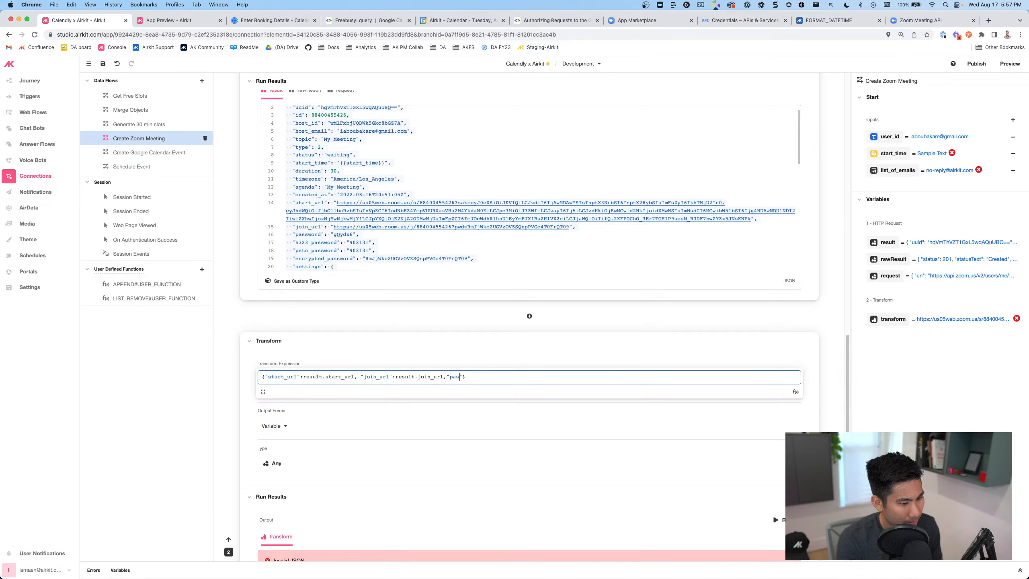
pyautogui.write('sword":pas')
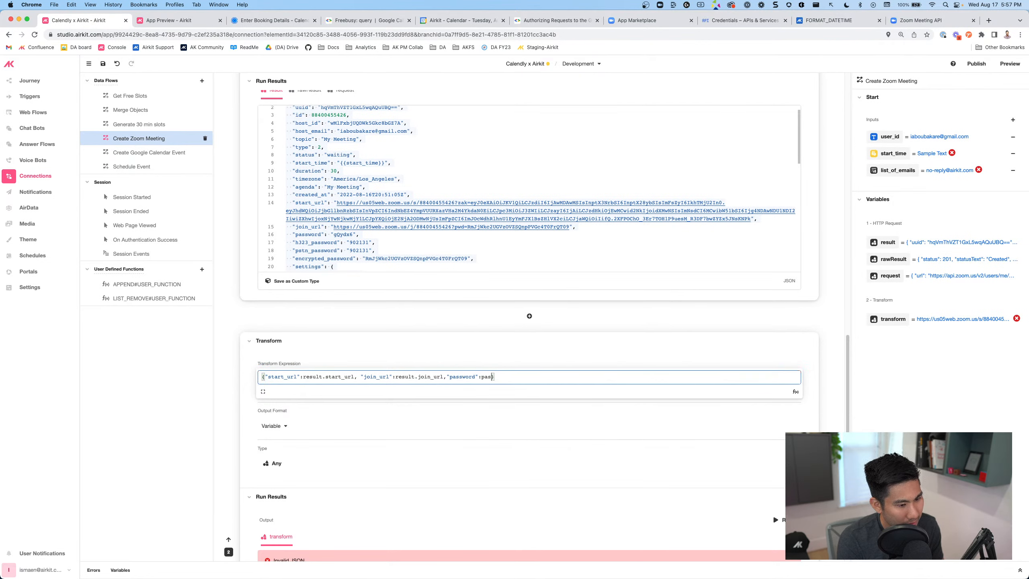
pyautogui.press('BackSpace')
pyautogui.write('result.password')
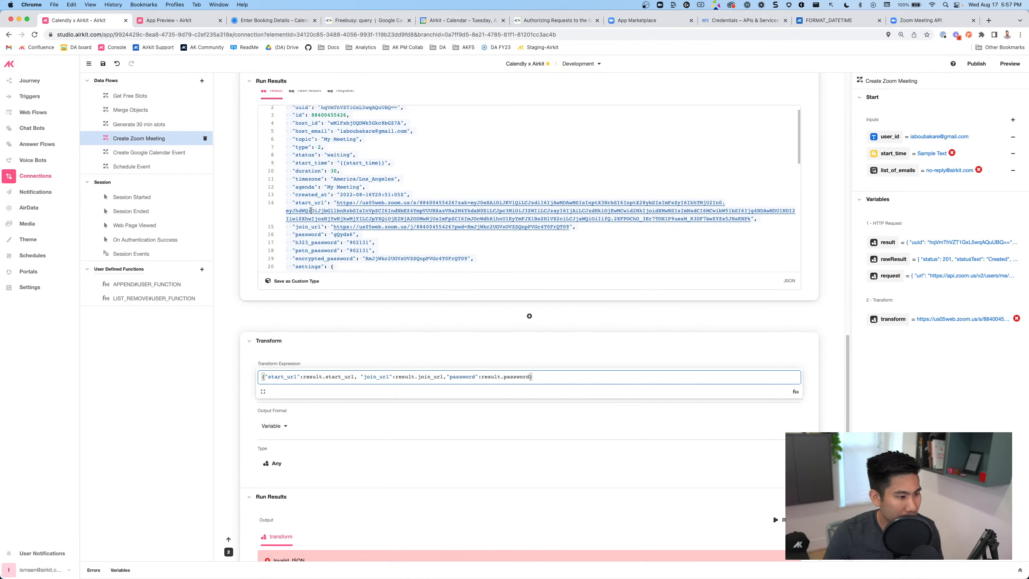
pyautogui.scroll(-10, 360, 219)
pyautogui.scroll(-8, 360, 219)
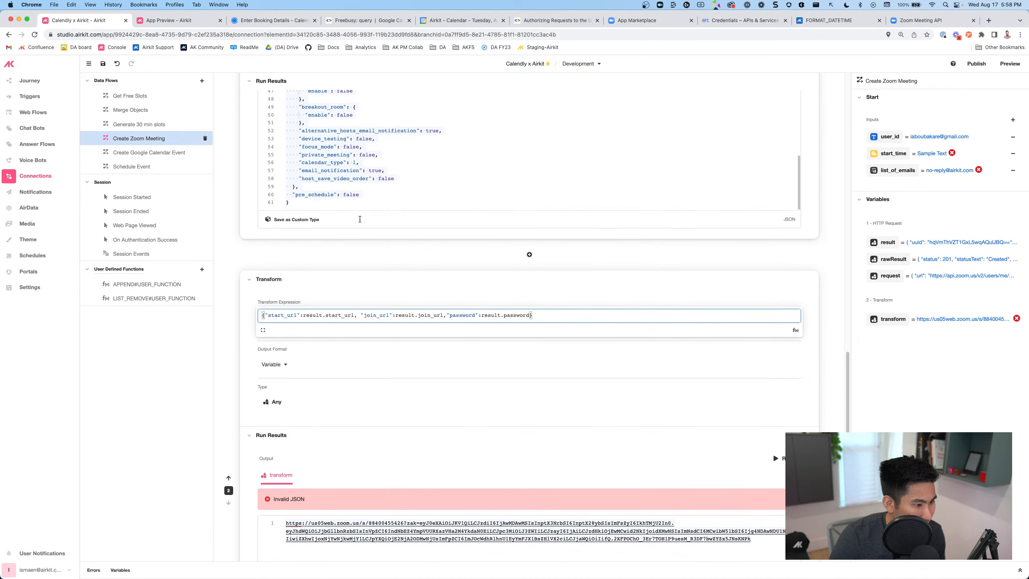
# Test-run the transform step, which reports Invalid JSON
pyautogui.scroll(15, 367, 192)
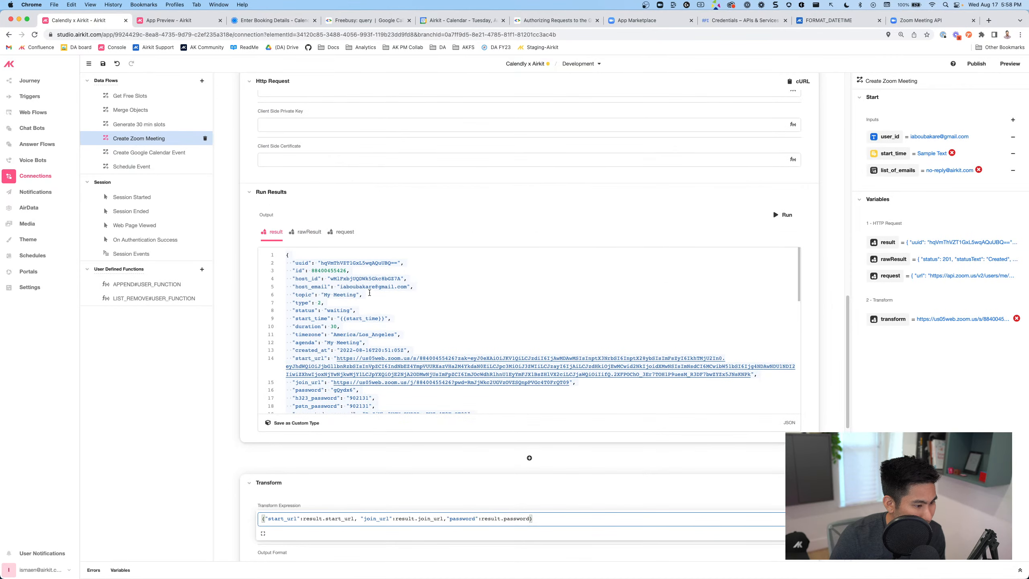
pyautogui.scroll(-6, 428, 332)
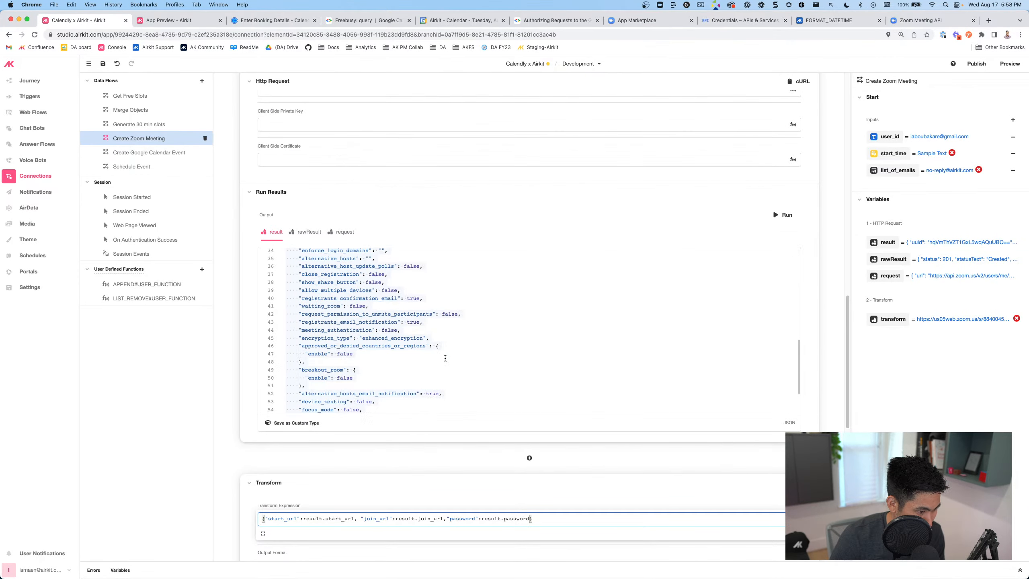
pyautogui.scroll(3, 319, 363)
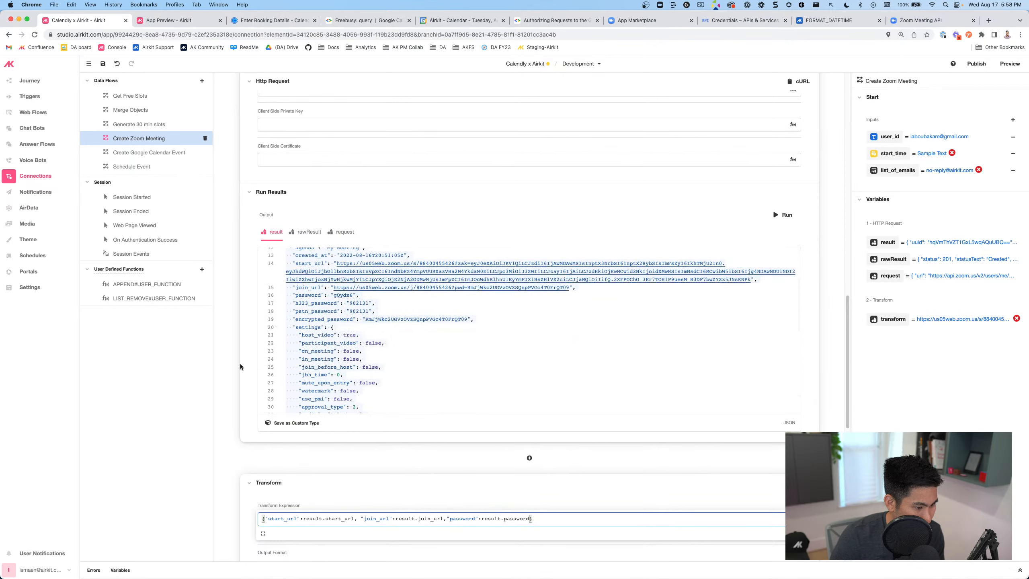
pyautogui.scroll(-10, 247, 372)
pyautogui.click(782, 252)
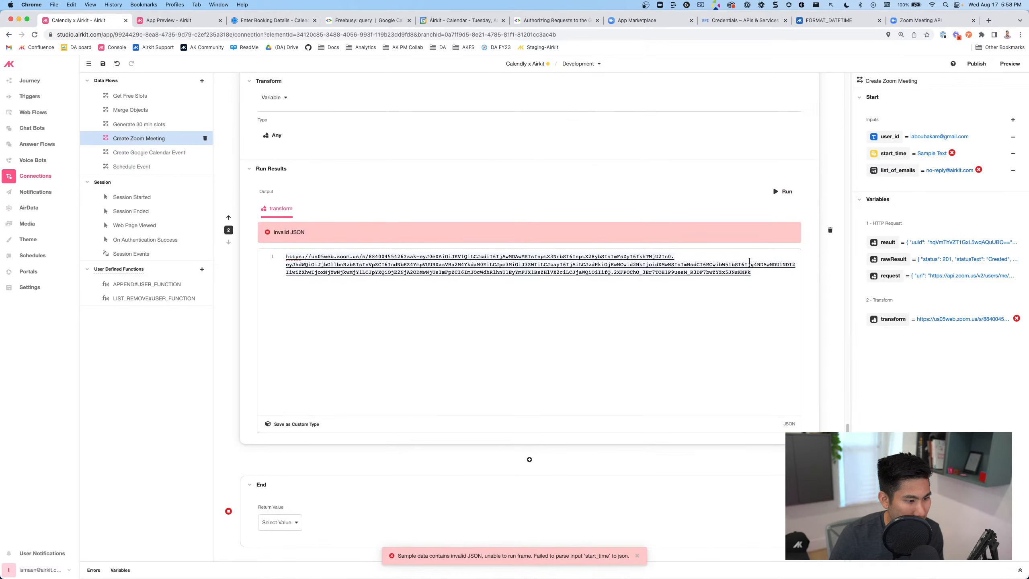
pyautogui.click(782, 191)
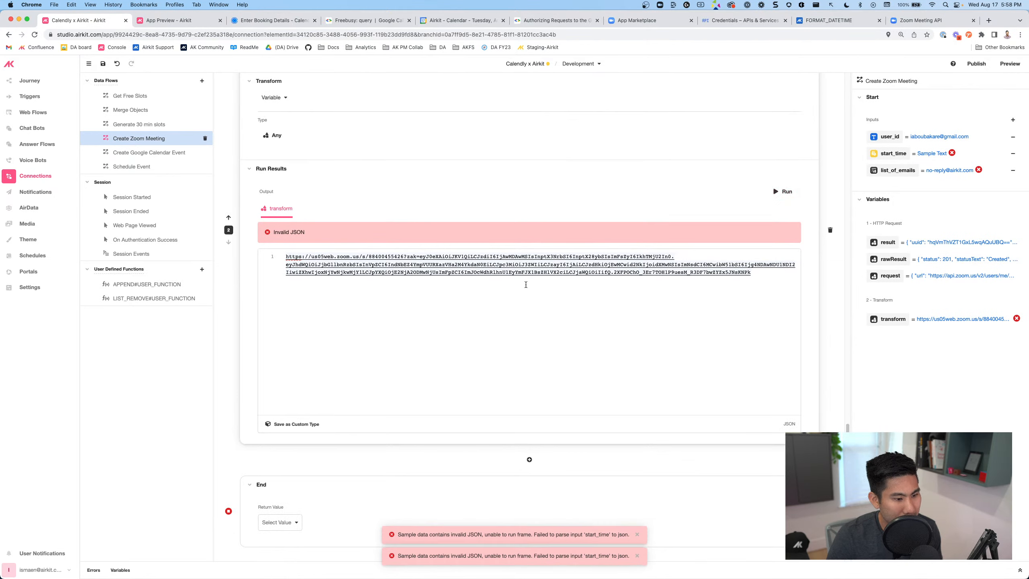
pyautogui.scroll(6, 467, 336)
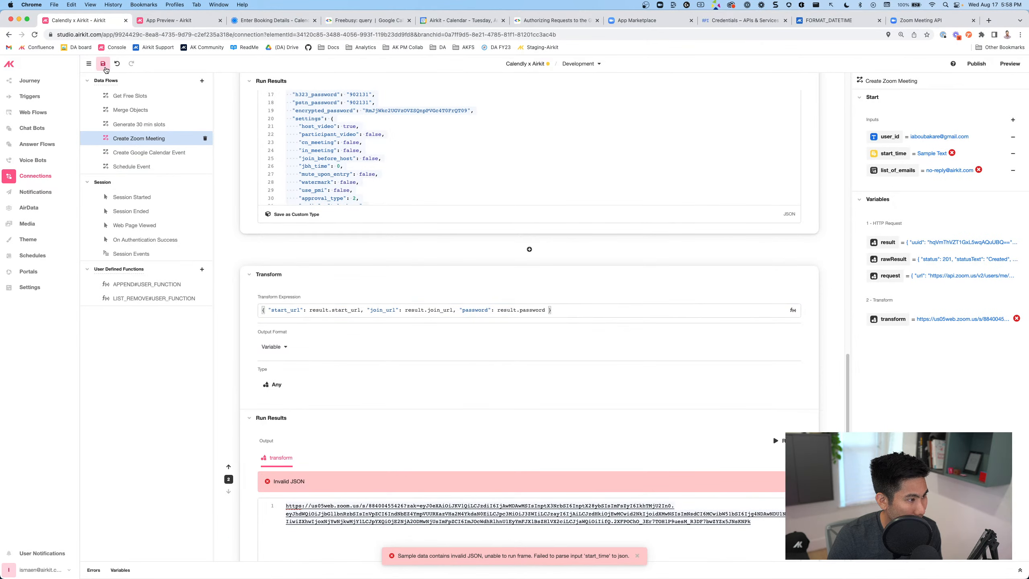
# Save the app with the new transform expression
pyautogui.click(104, 67)
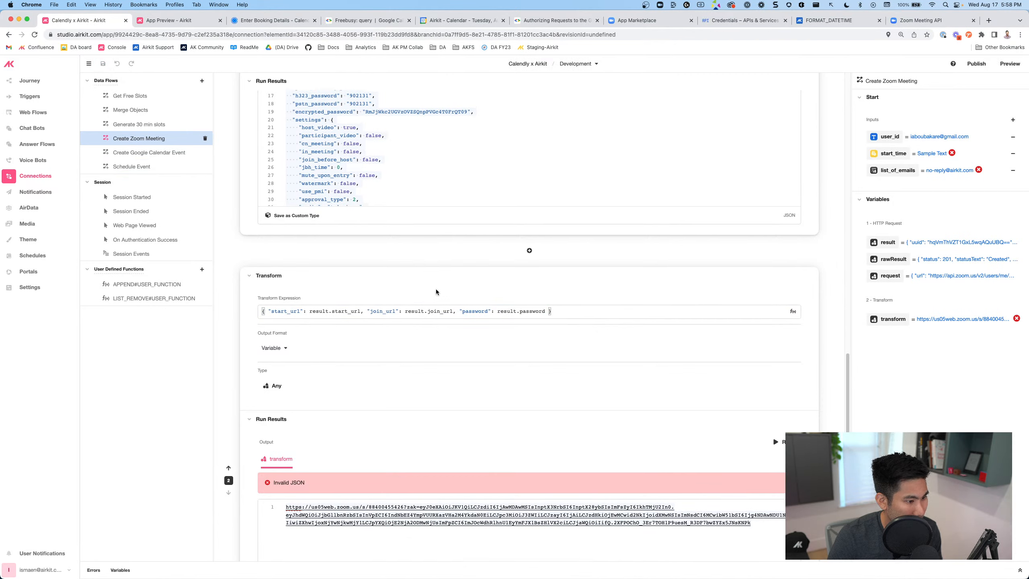
pyautogui.scroll(6, 436, 288)
pyautogui.scroll(-10, 436, 290)
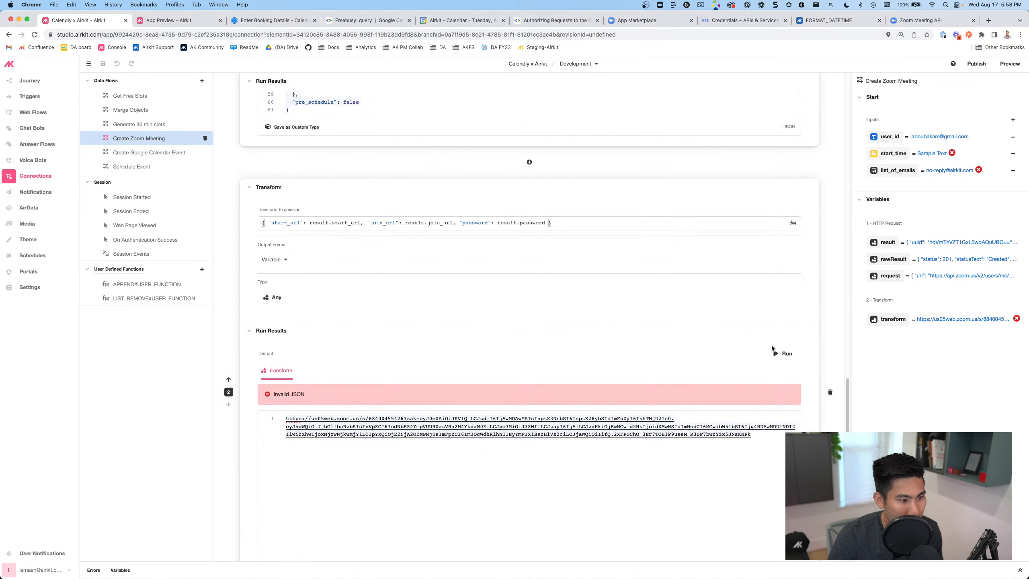
# Set sample inputs start_time to {} and list_of_emails to [], then rerun the transform
pyautogui.click(773, 350)
pyautogui.scroll(-4, 717, 338)
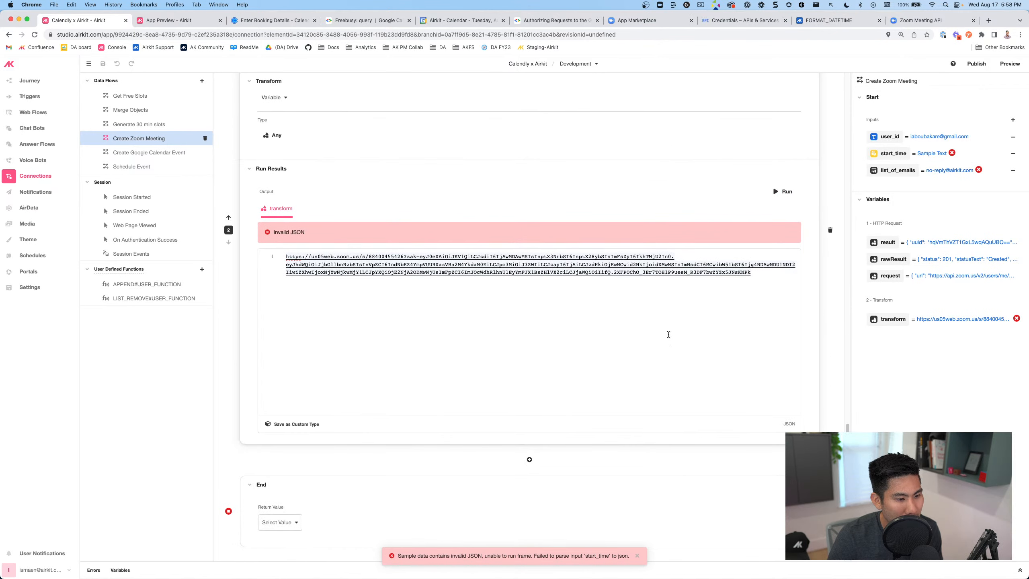
pyautogui.scroll(15, 462, 401)
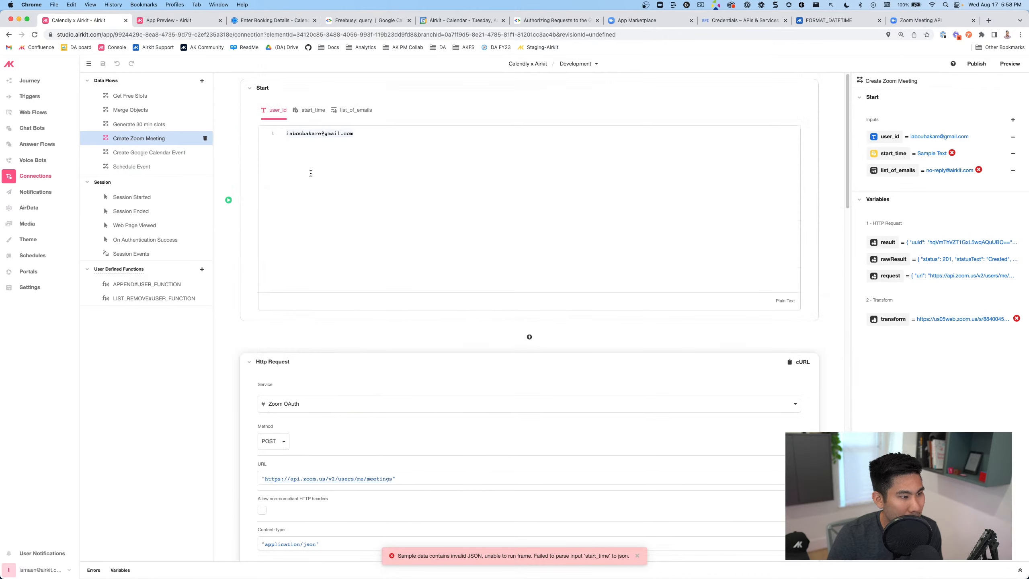
pyautogui.click(310, 110)
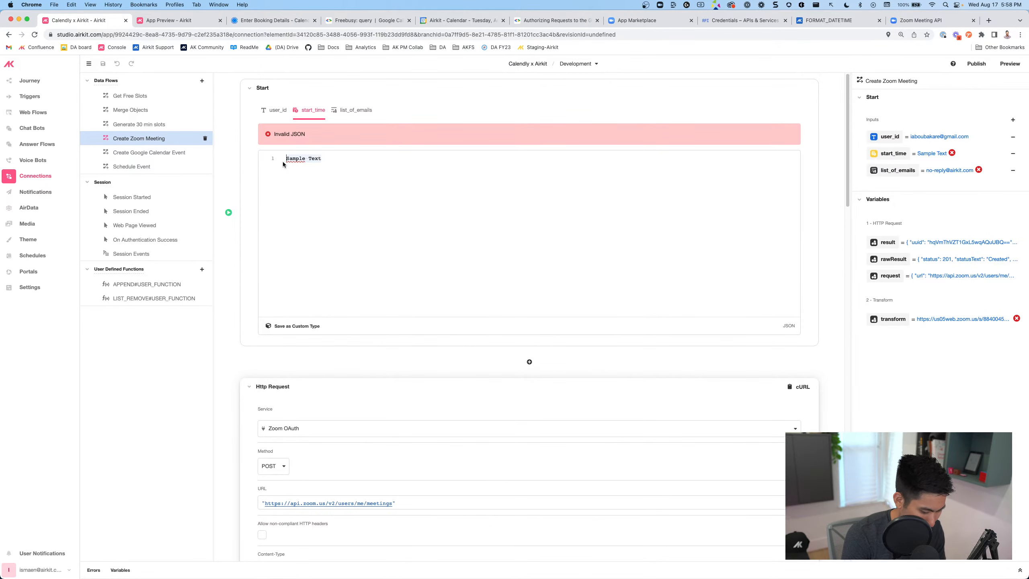
pyautogui.write('{}')
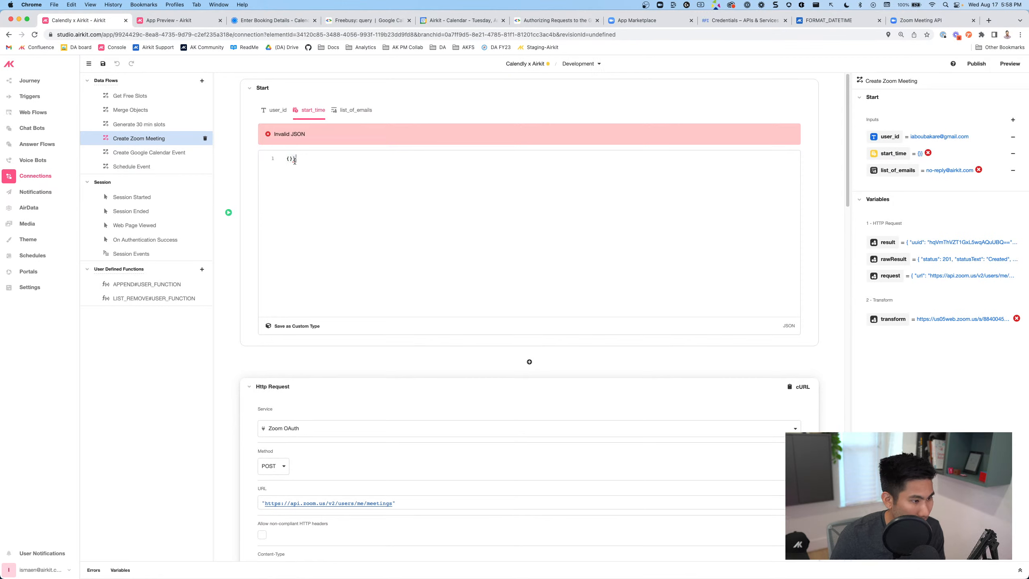
pyautogui.click(347, 113)
pyautogui.doubleClick(346, 158)
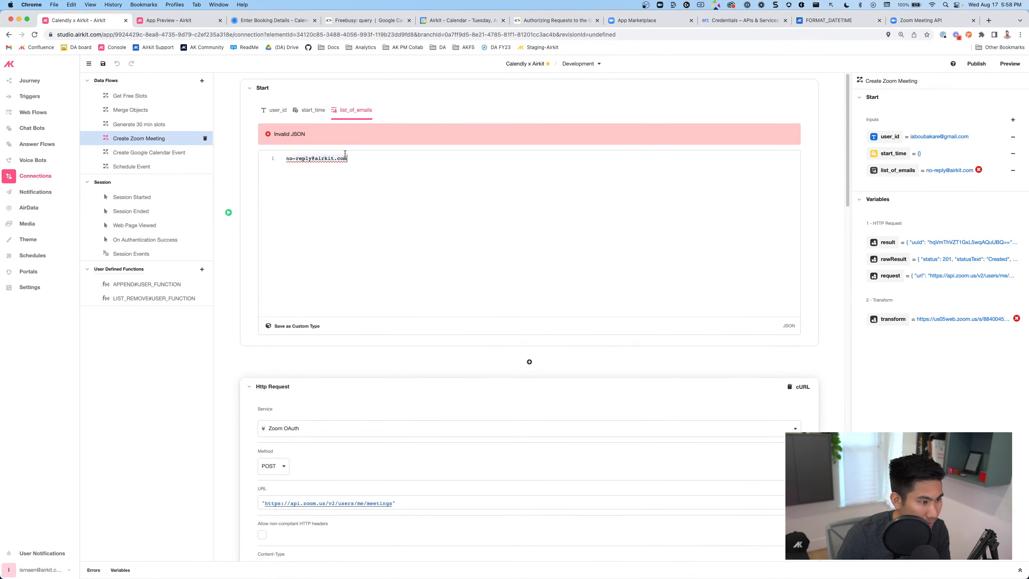
pyautogui.write('[]')
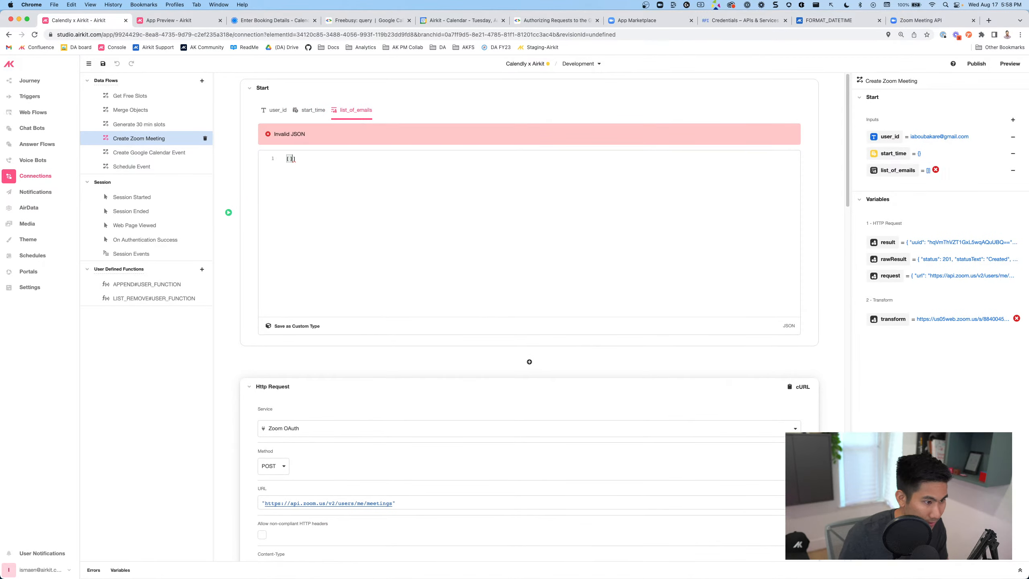
pyautogui.press('BackSpace')
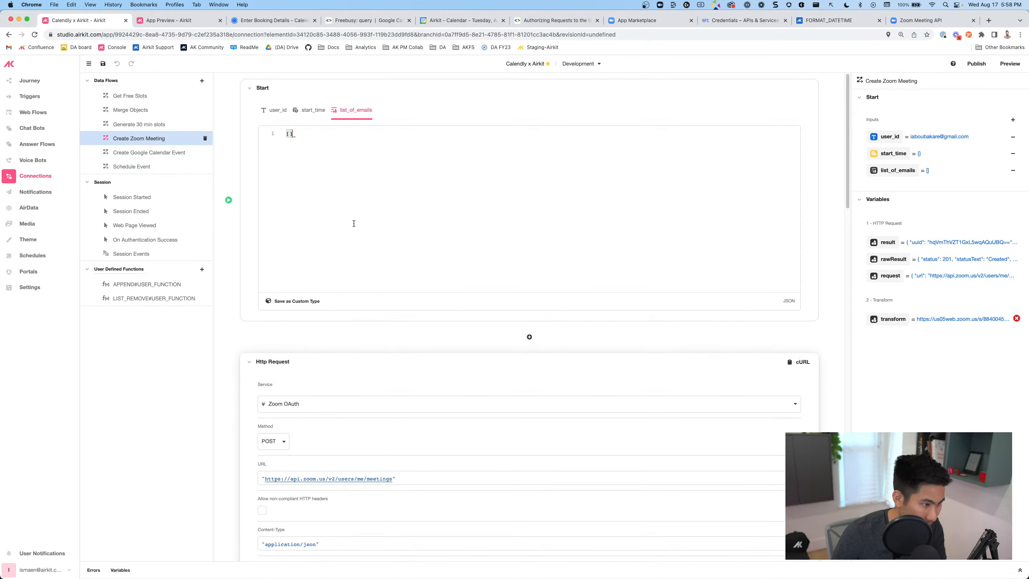
pyautogui.scroll(-15, 346, 246)
pyautogui.scroll(-5, 404, 323)
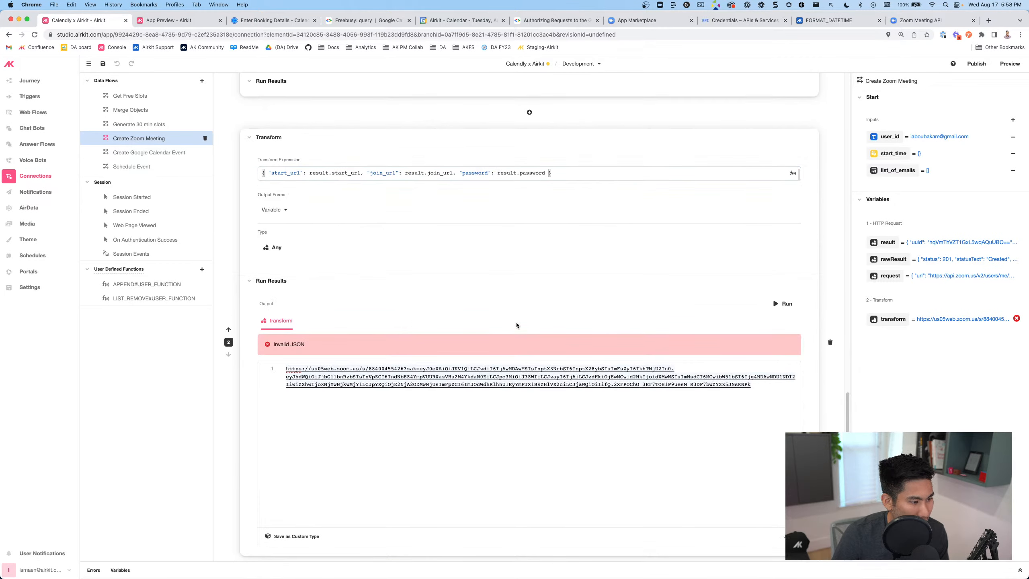
pyautogui.click(783, 300)
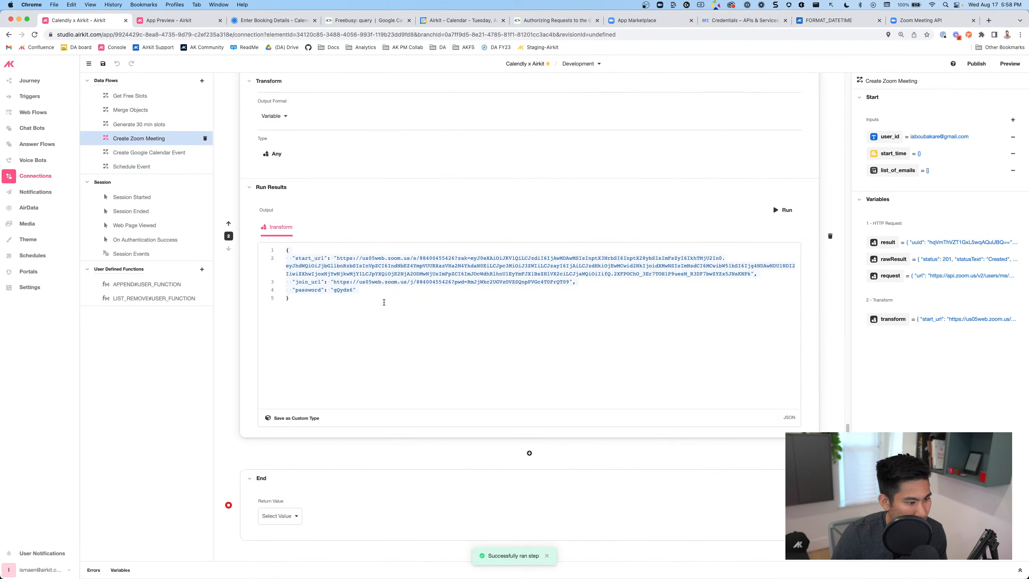
# Make the End step return the transform output
pyautogui.click(327, 286)
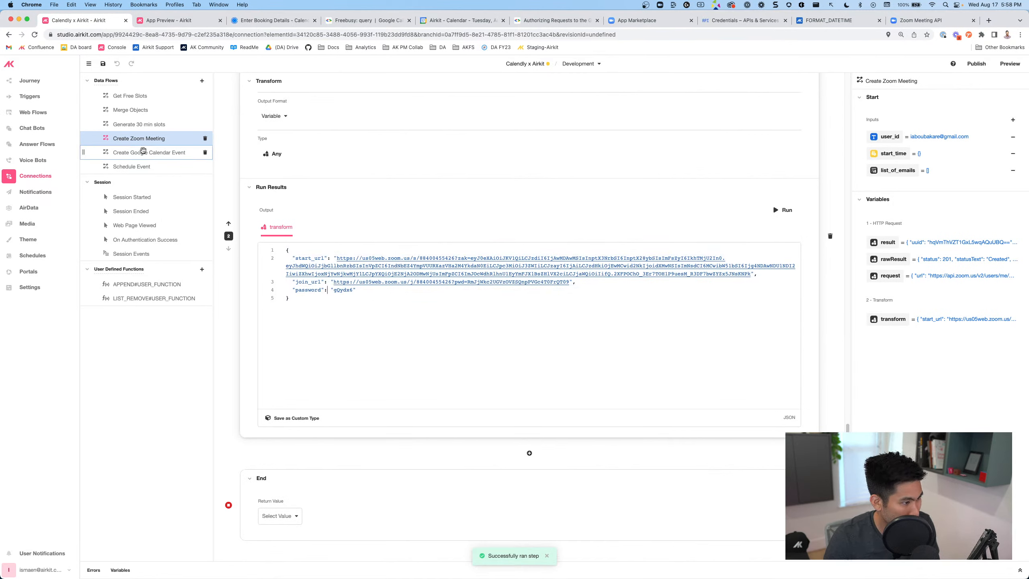
pyautogui.click(279, 517)
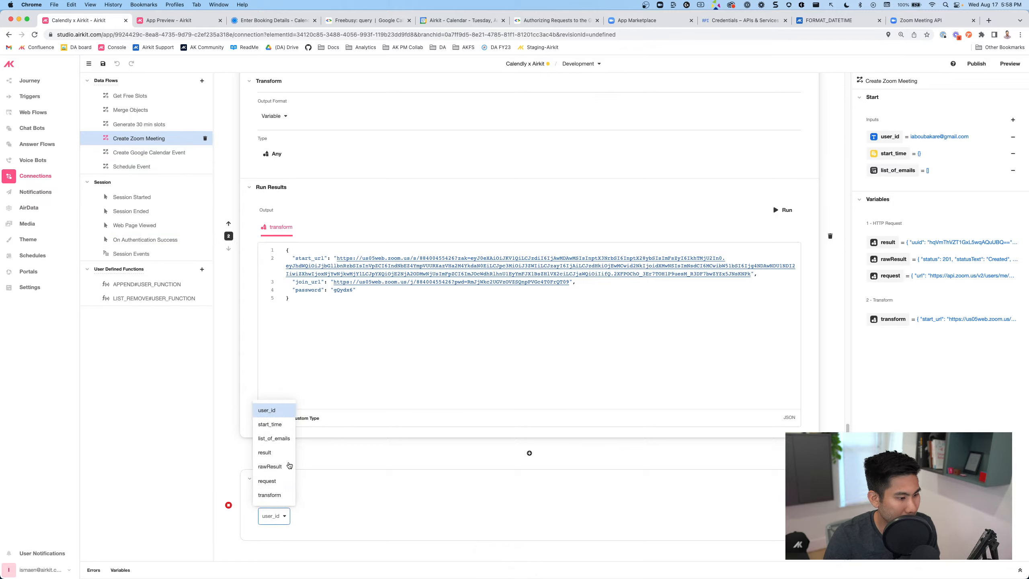
pyautogui.click(269, 495)
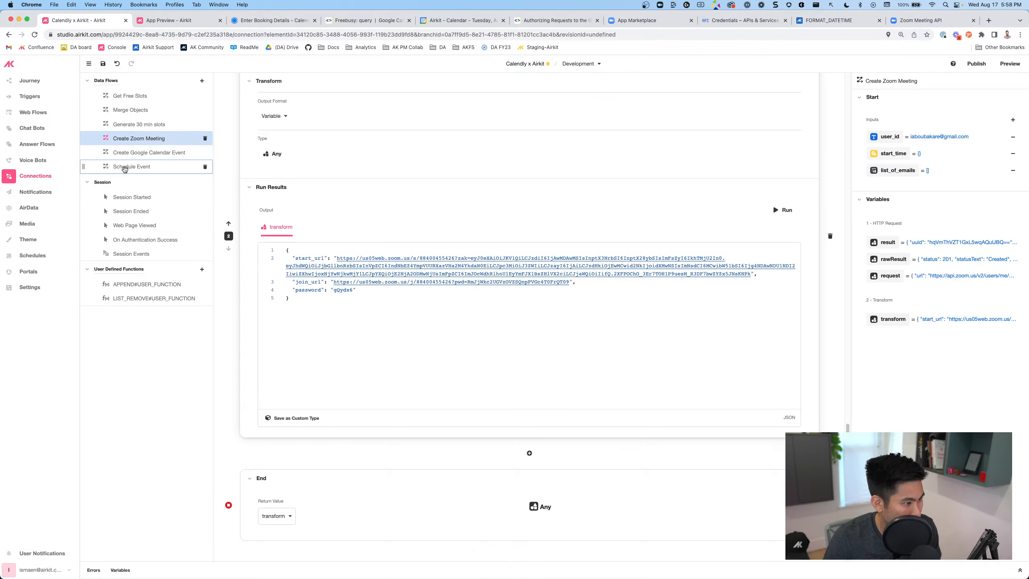
pyautogui.click(124, 166)
# Add a Run Data Flow operation to Schedule Event that runs Create Zoom Meeting
pyautogui.click(532, 337)
pyautogui.write('run')
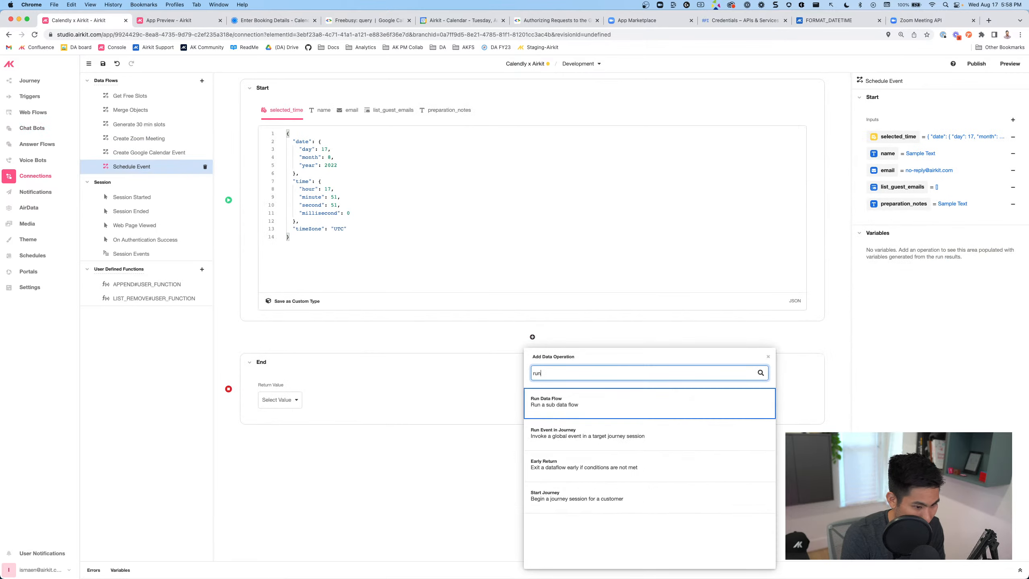
pyautogui.press('Return')
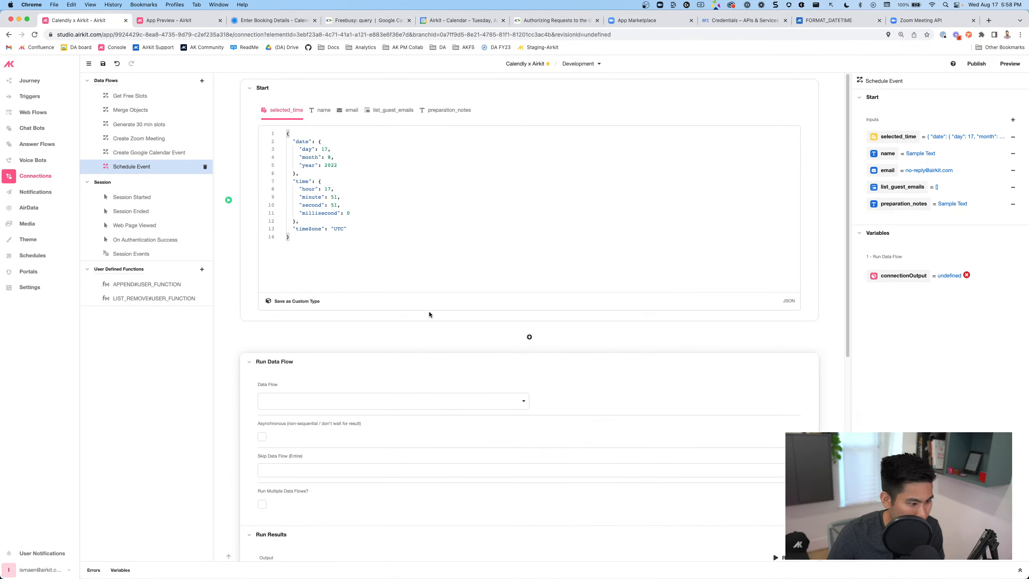
pyautogui.scroll(-4, 397, 280)
pyautogui.click(339, 239)
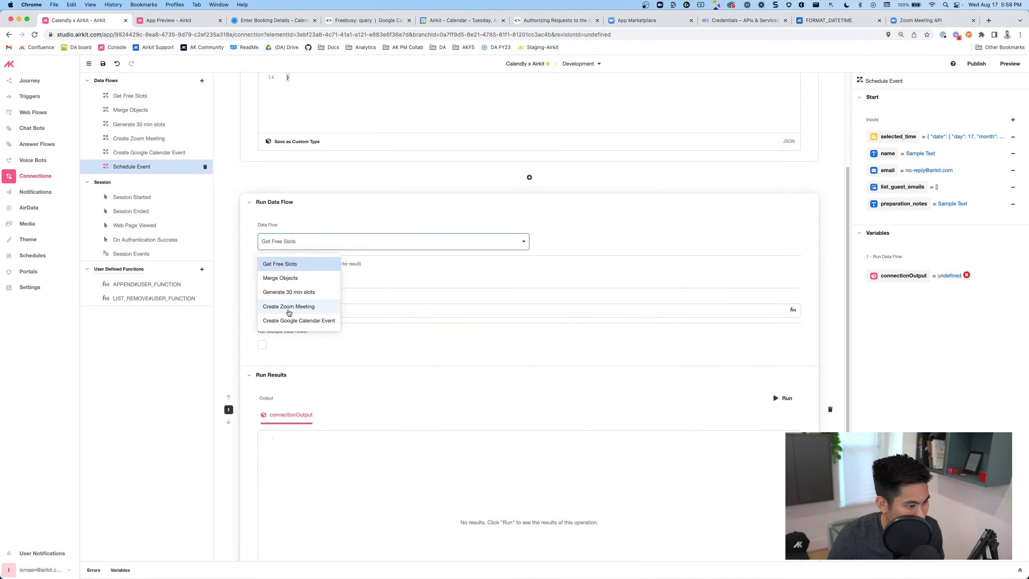
pyautogui.click(286, 303)
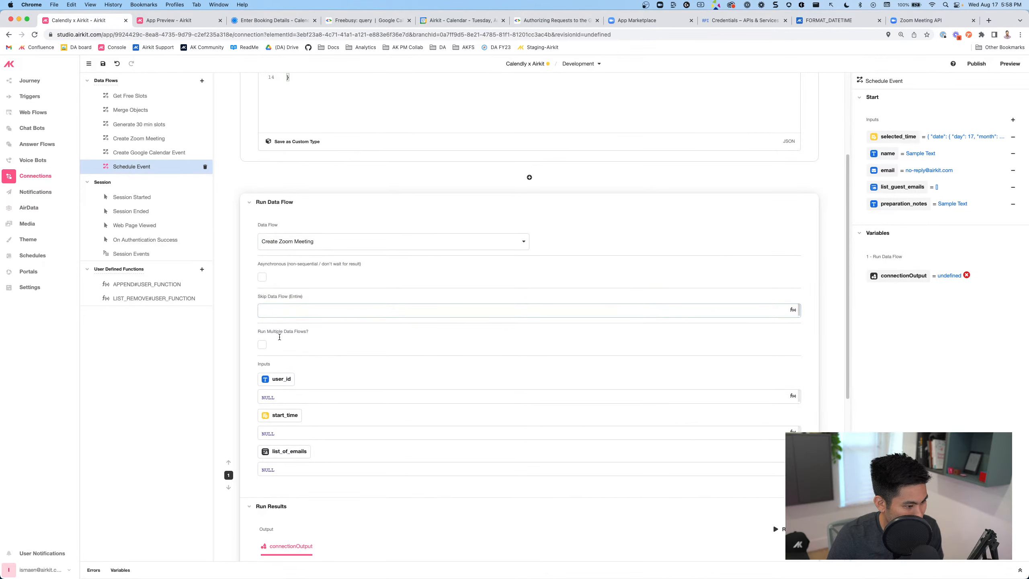
pyautogui.scroll(-3, 345, 369)
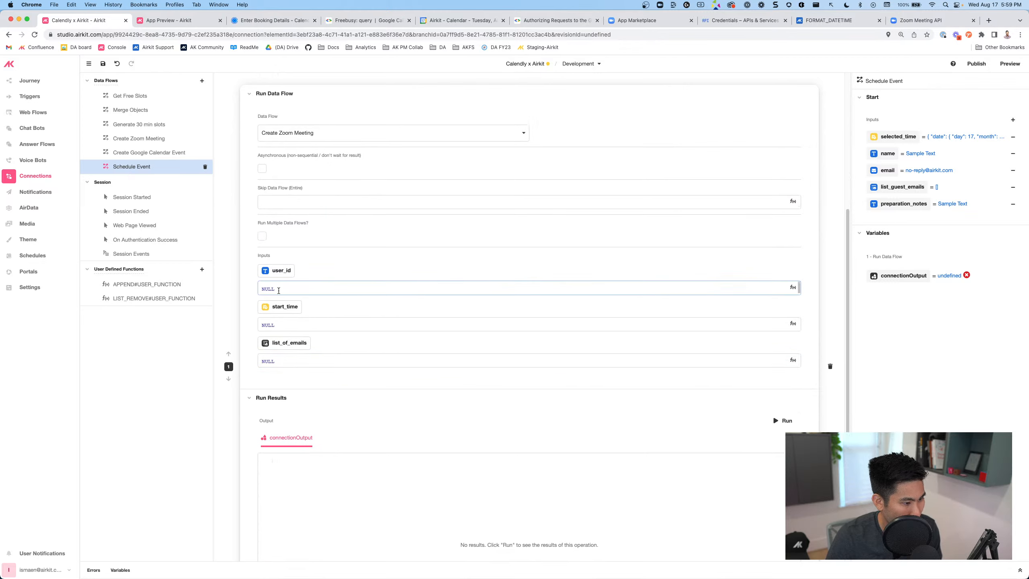
pyautogui.click(267, 287)
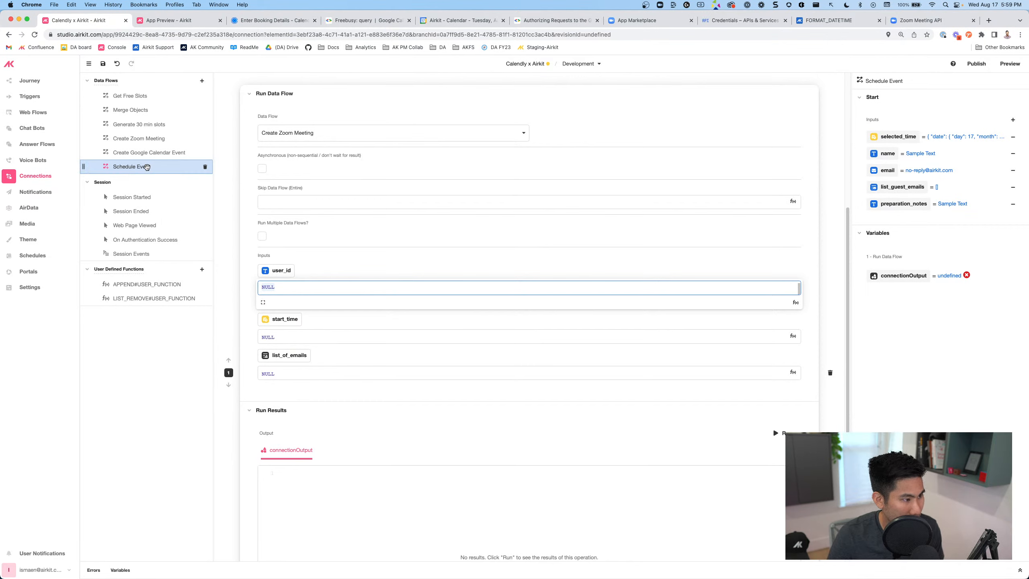
# Delete the user_id input from the Create Zoom Meeting flow
pyautogui.click(141, 138)
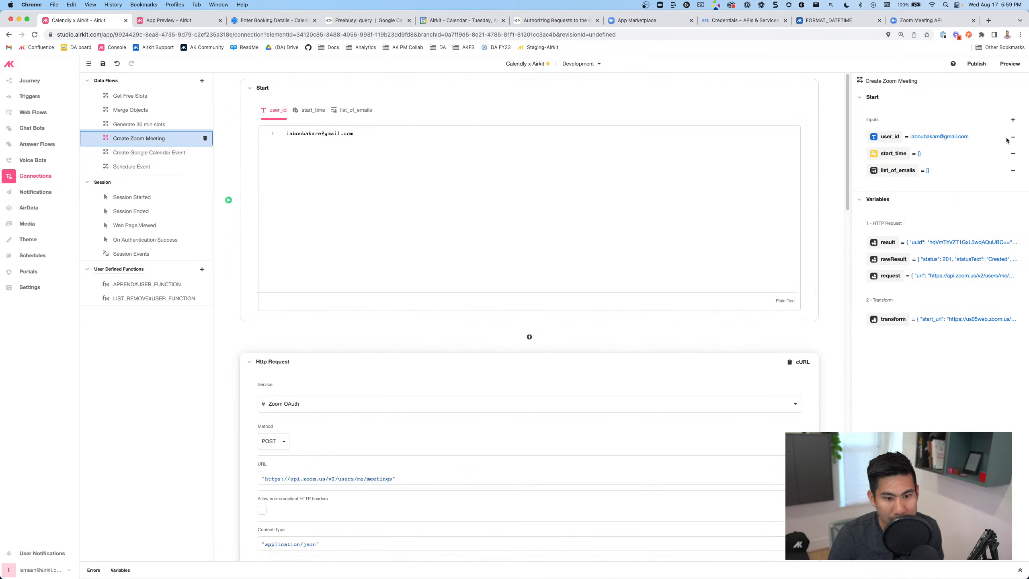
pyautogui.click(1012, 137)
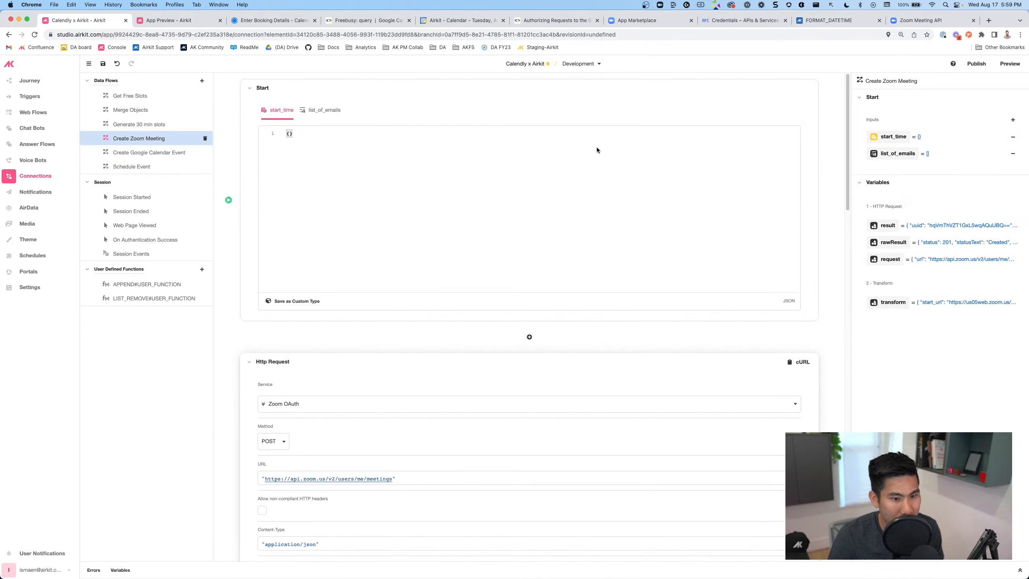
pyautogui.click(152, 165)
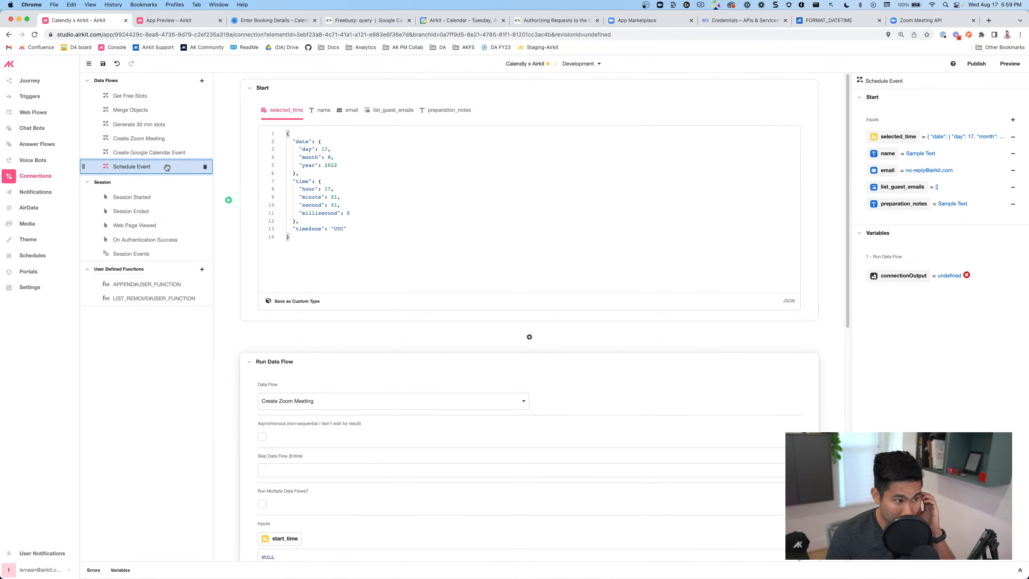
# Pass selected_time as start_time and list_guest_emails as list_of_emails
pyautogui.scroll(-6, 374, 362)
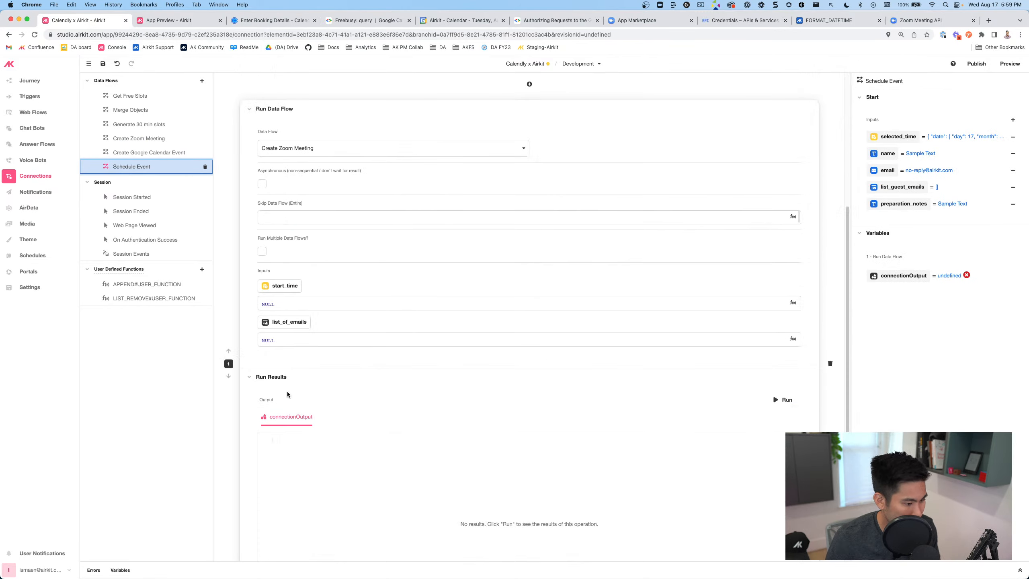
pyautogui.click(268, 303)
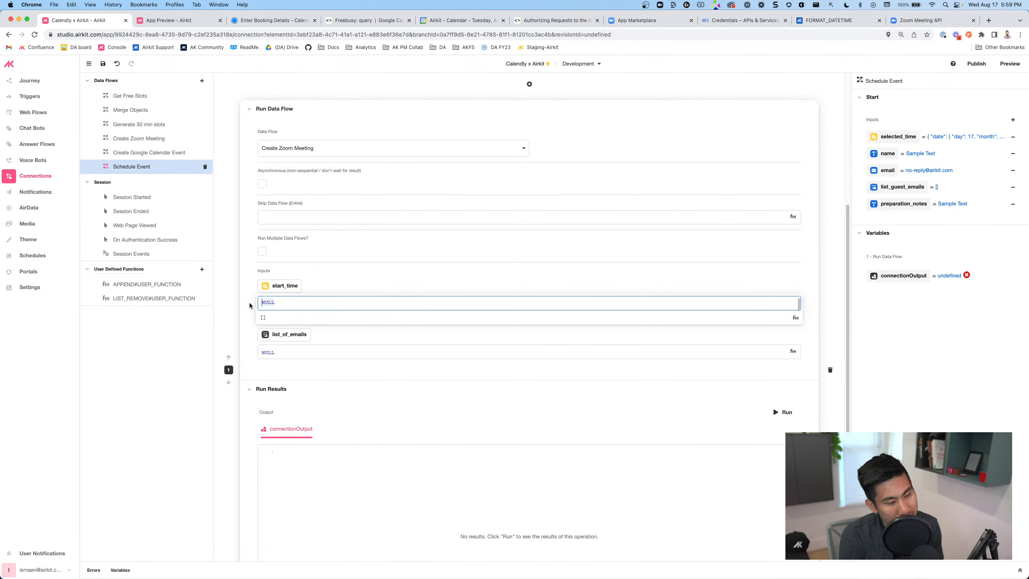
pyautogui.write('selected_time')
pyautogui.press('Return')
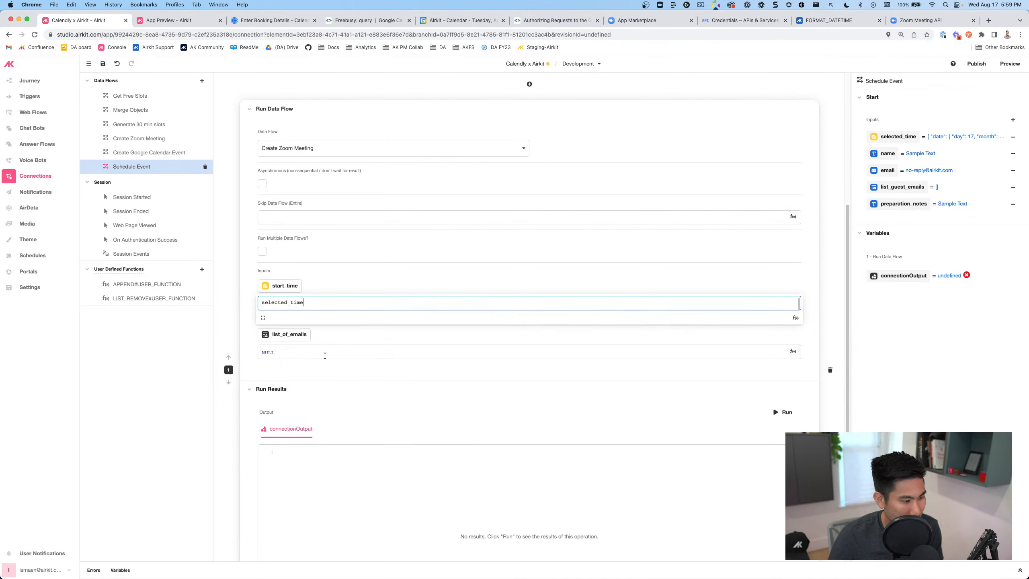
pyautogui.click(321, 353)
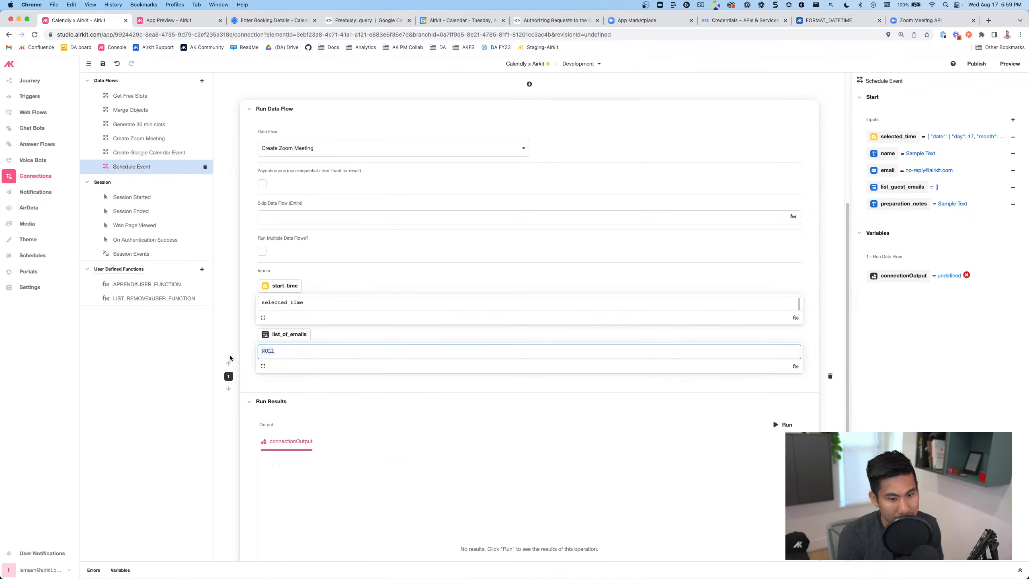
pyautogui.write('li')
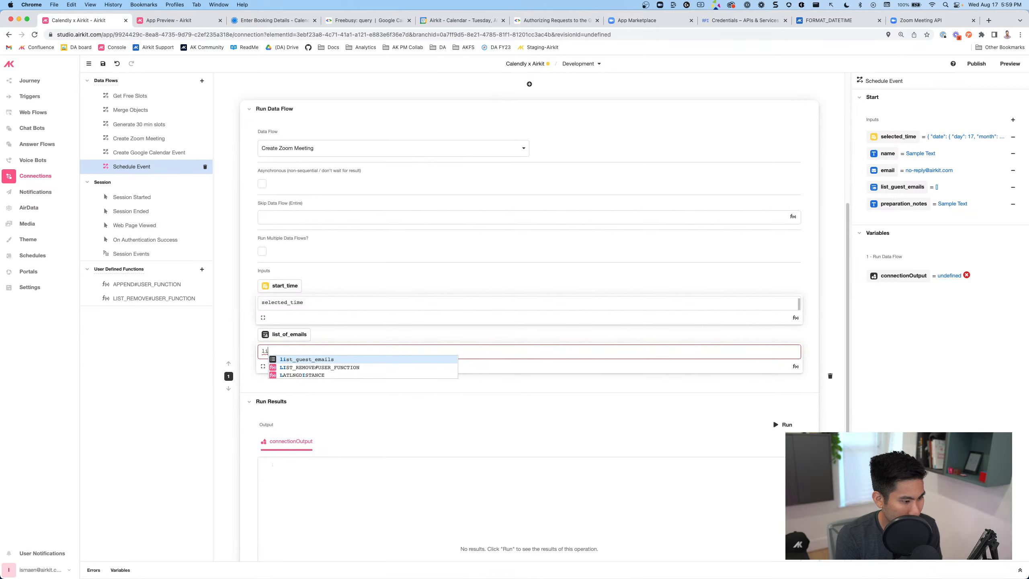
pyautogui.press('Return')
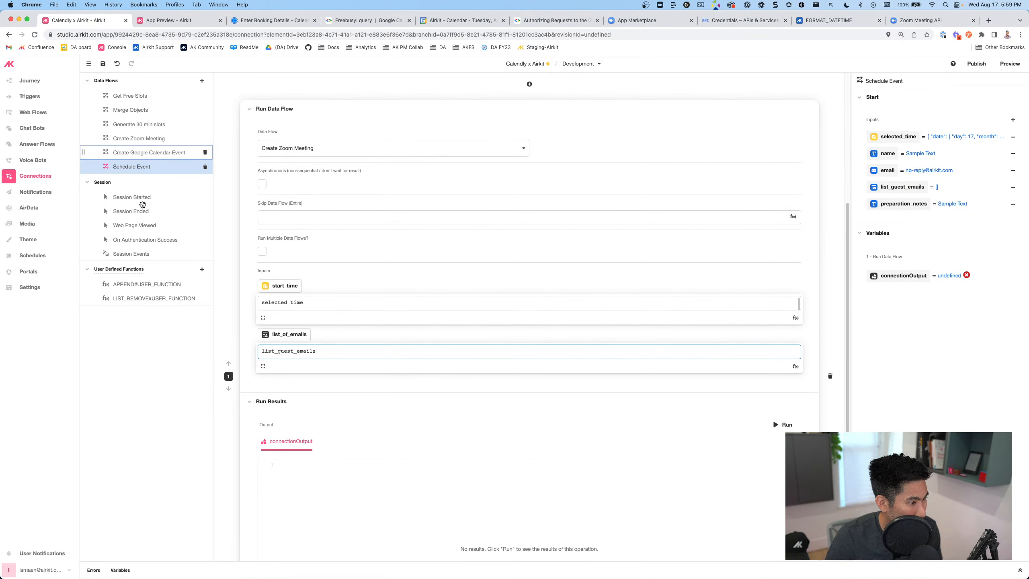
# In Create Zoom Meeting, start rewriting meeting_invitees as FROM email IN list_of_emails SELECT {…}
pyautogui.click(139, 139)
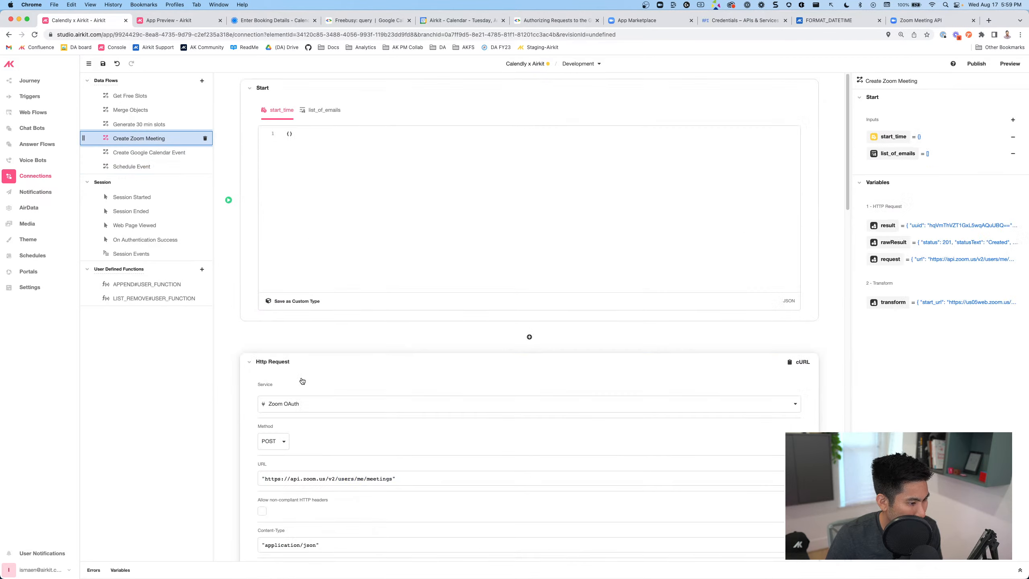
pyautogui.scroll(-10, 243, 284)
pyautogui.scroll(-10, 340, 171)
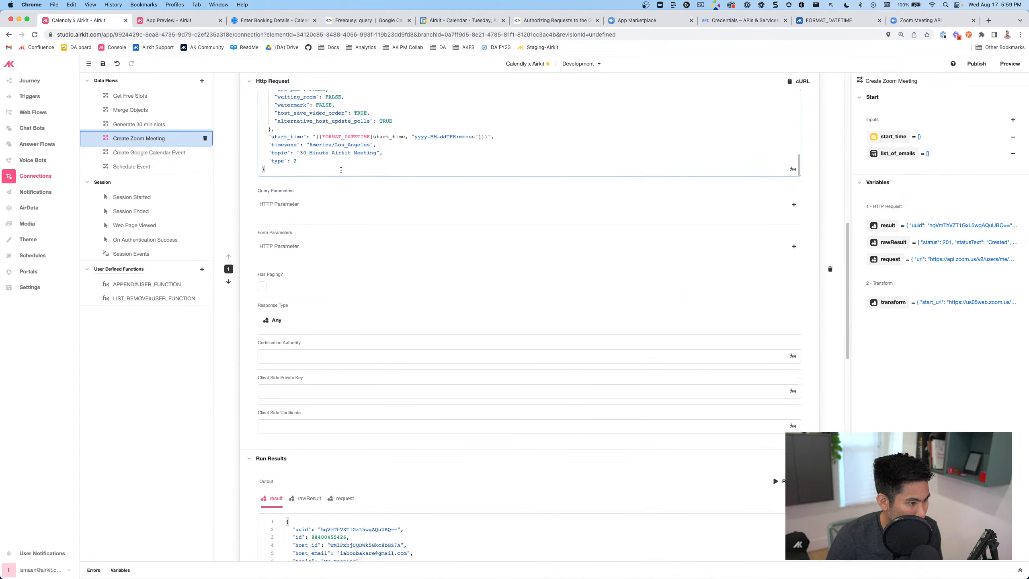
pyautogui.scroll(4, 376, 300)
pyautogui.scroll(10, 337, 308)
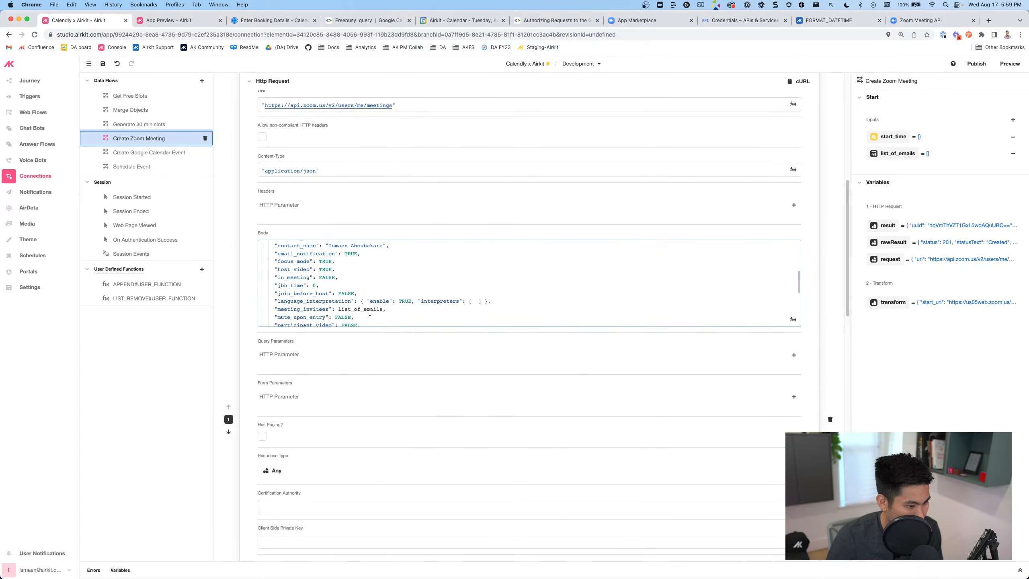
pyautogui.click(339, 310)
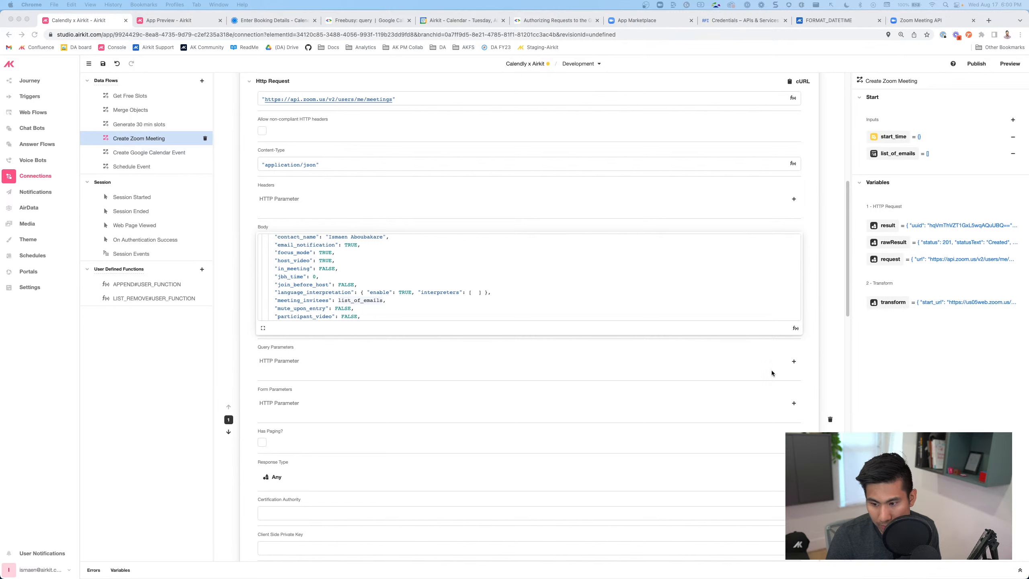
pyautogui.doubleClick(339, 300)
pyautogui.click(339, 300)
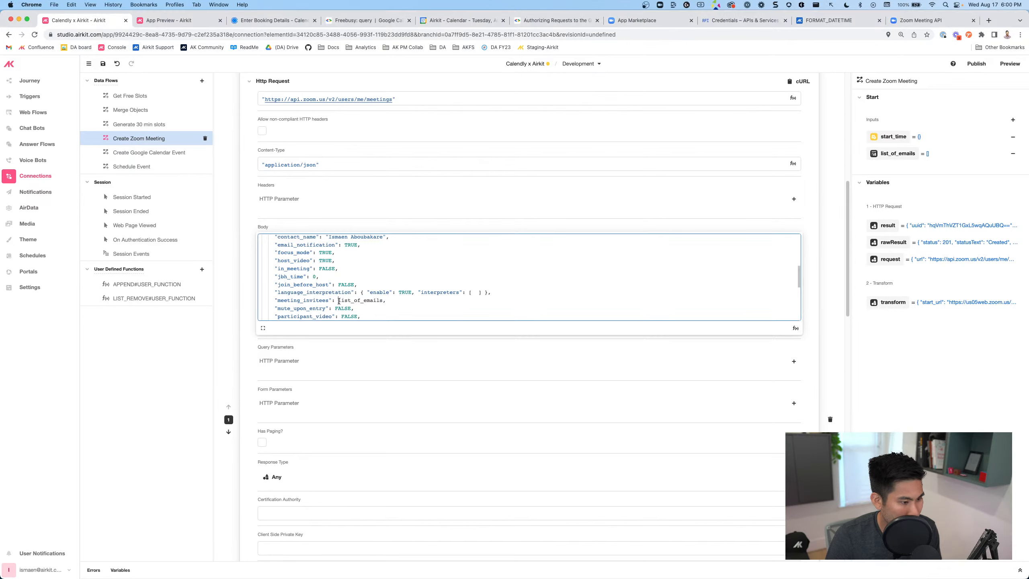
pyautogui.write('From ')
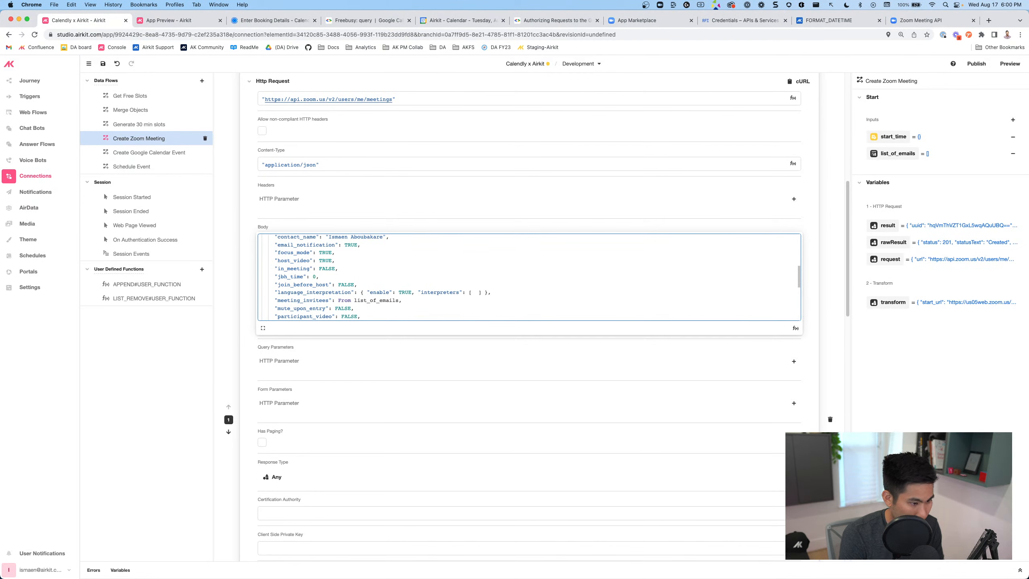
pyautogui.write('email in list_of_')
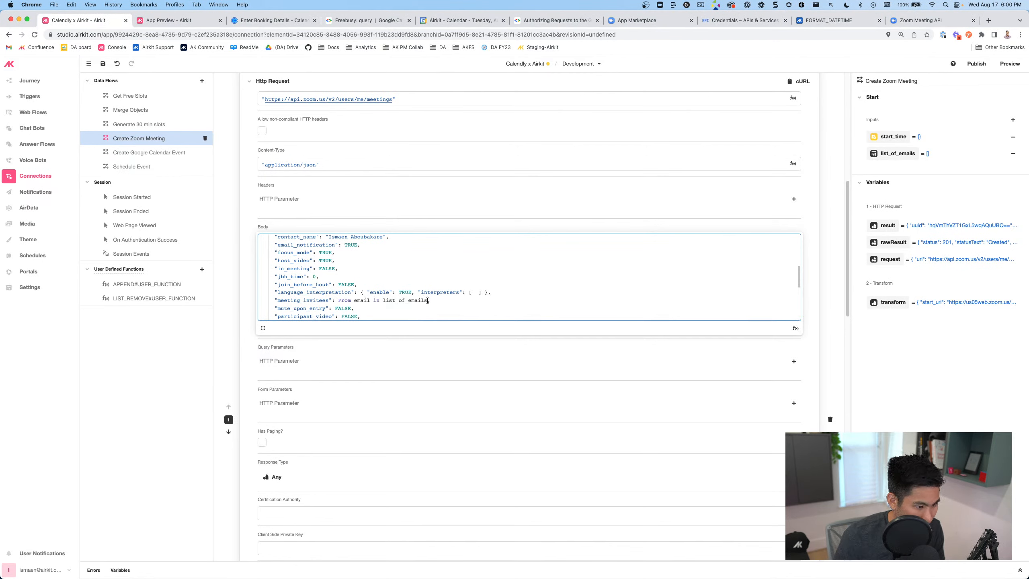
pyautogui.write('emails select {')
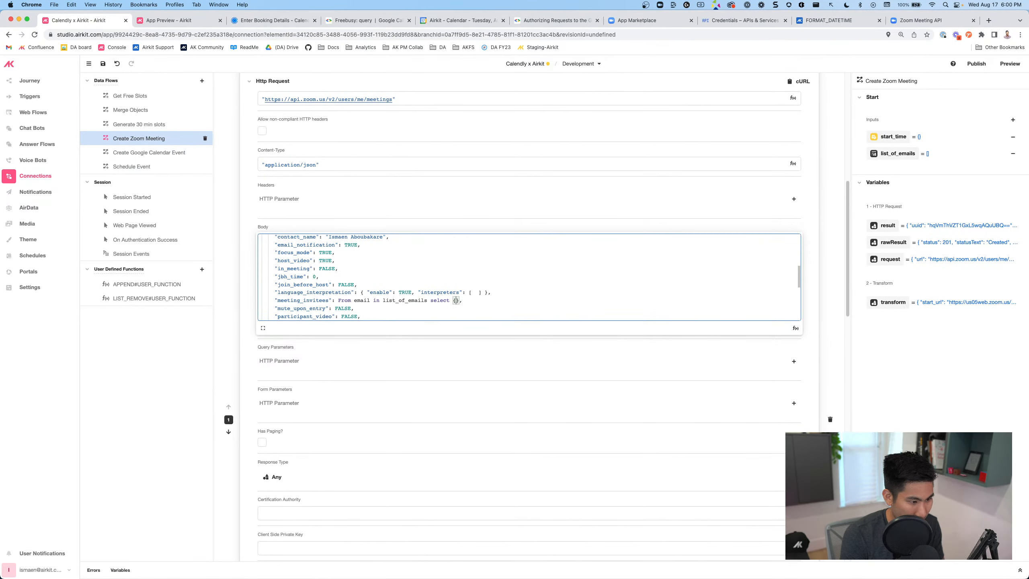
pyautogui.write('em')
# Finish the select object as {"email": email} and save the flow
pyautogui.press('BackSpace')
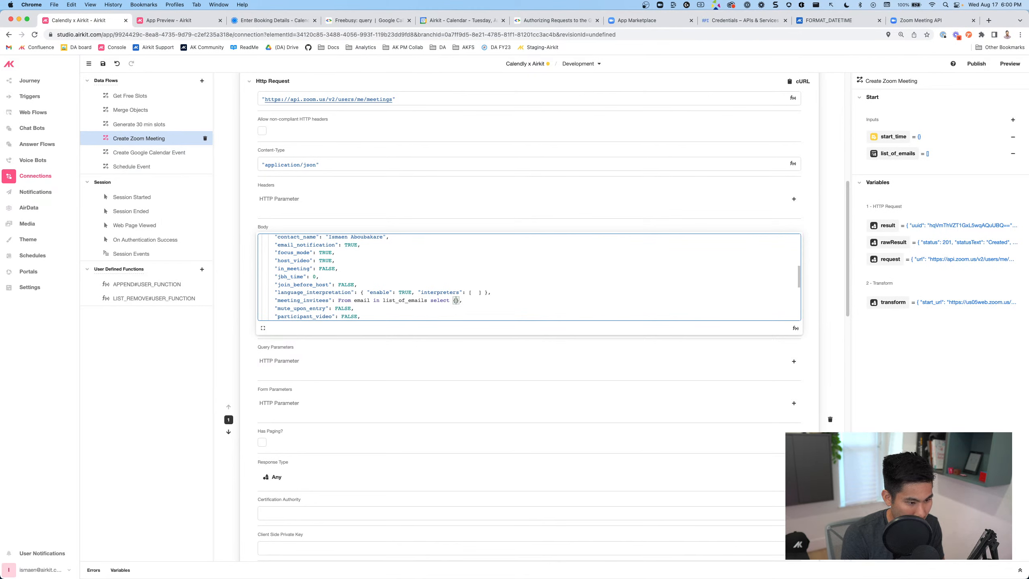
pyautogui.write('"email')
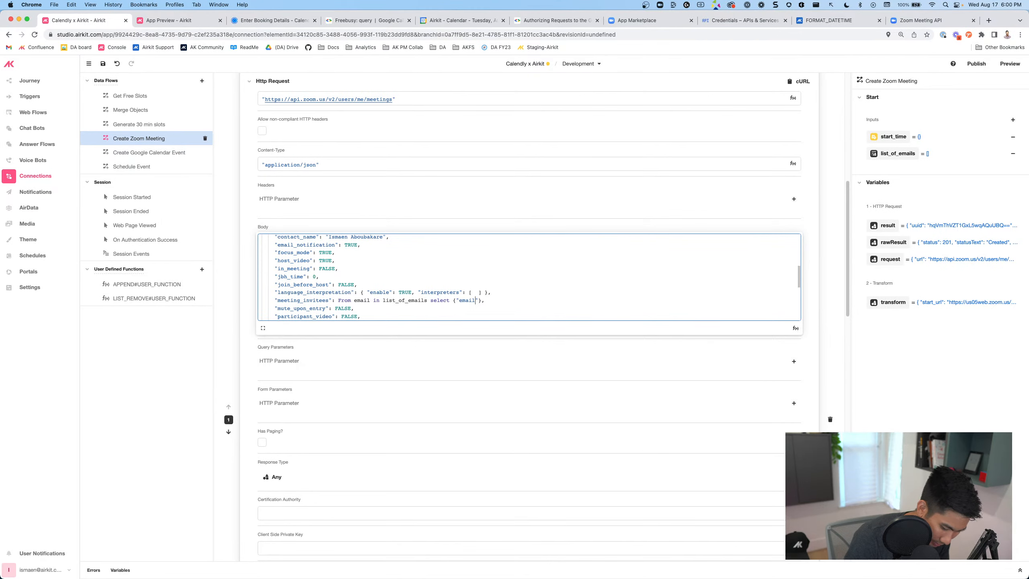
pyautogui.write('":emails')
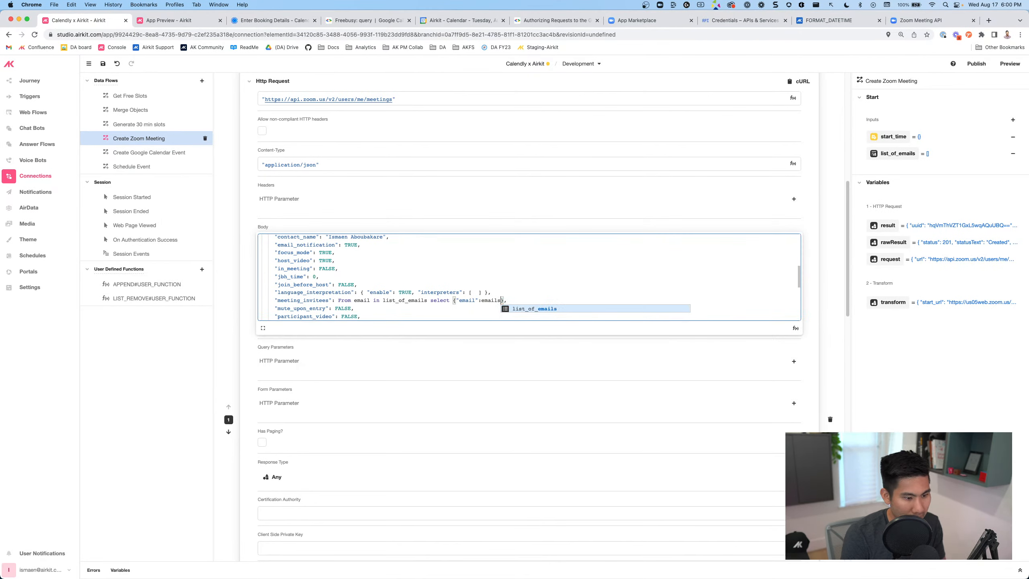
pyautogui.press('BackSpace')
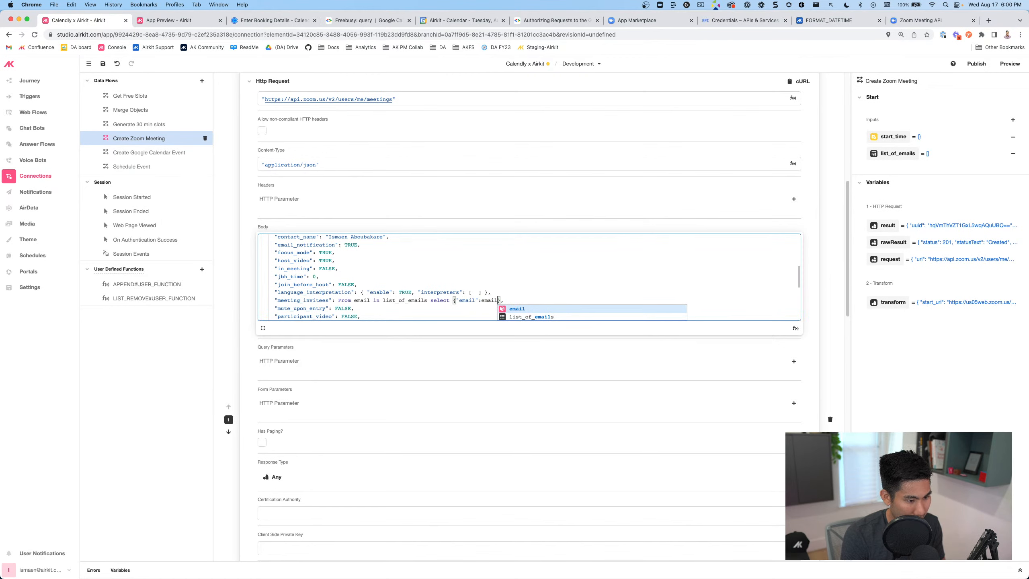
pyautogui.click(515, 297)
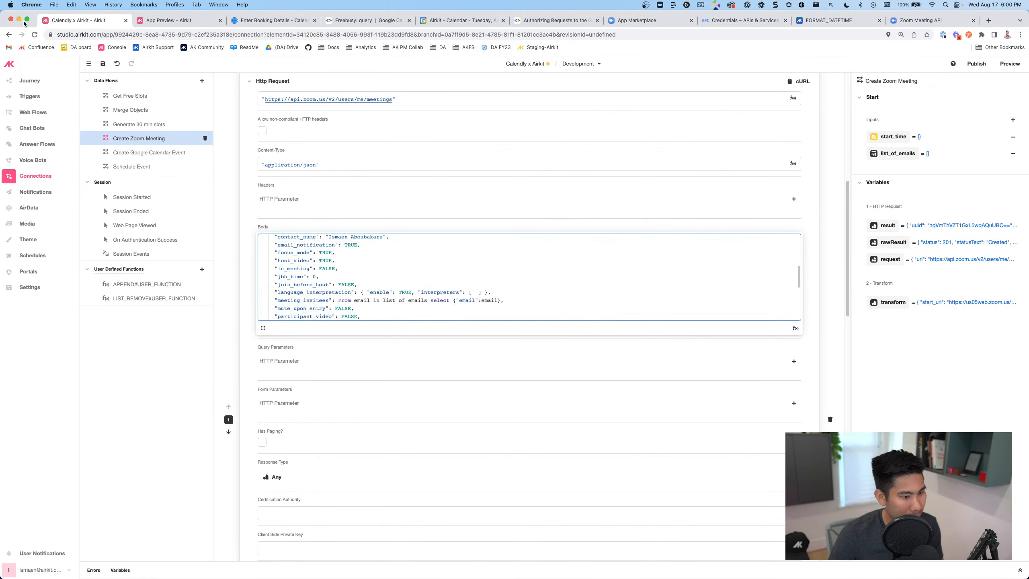
pyautogui.click(102, 64)
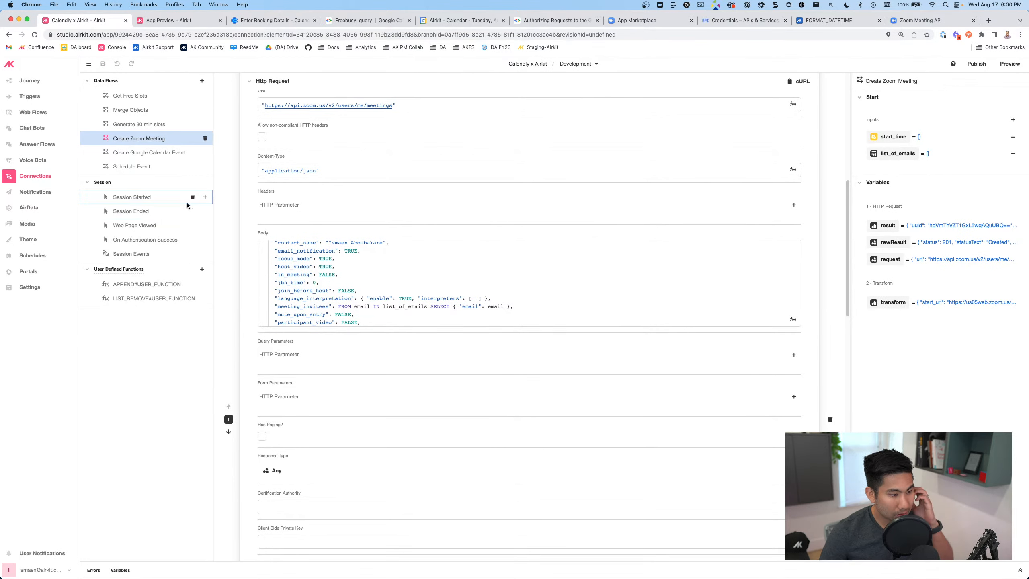
pyautogui.click(174, 152)
# Select the Schedule Event flow and add a new operation below its Run Data Flow step
pyautogui.scroll(-7, 404, 243)
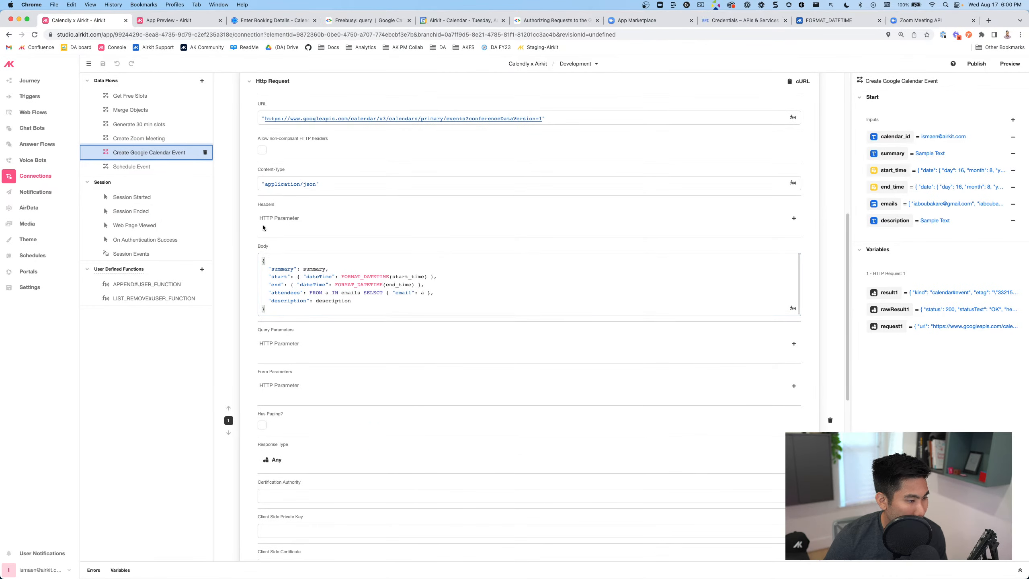
pyautogui.click(132, 165)
pyautogui.scroll(-7, 328, 346)
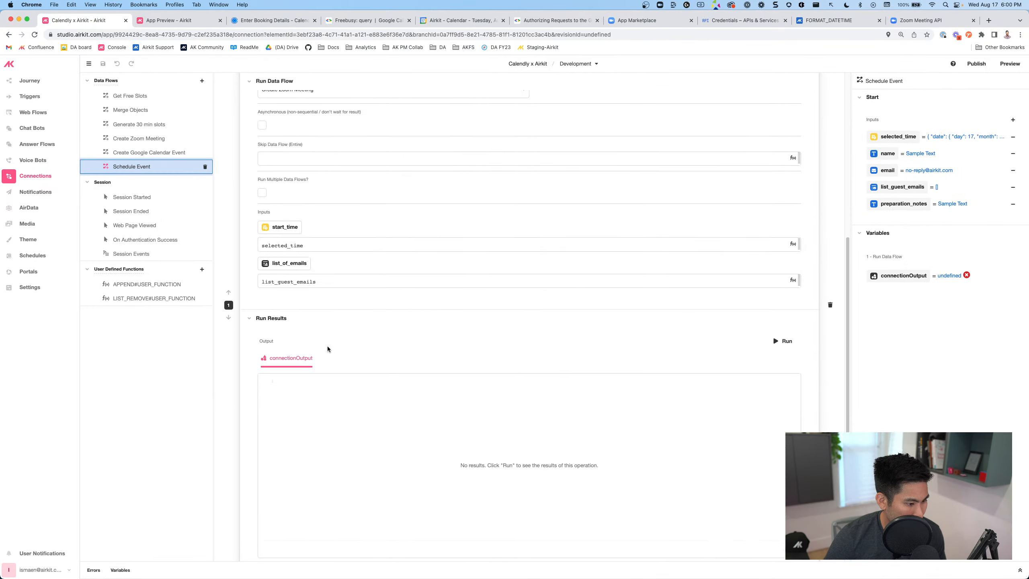
pyautogui.scroll(-3, 317, 284)
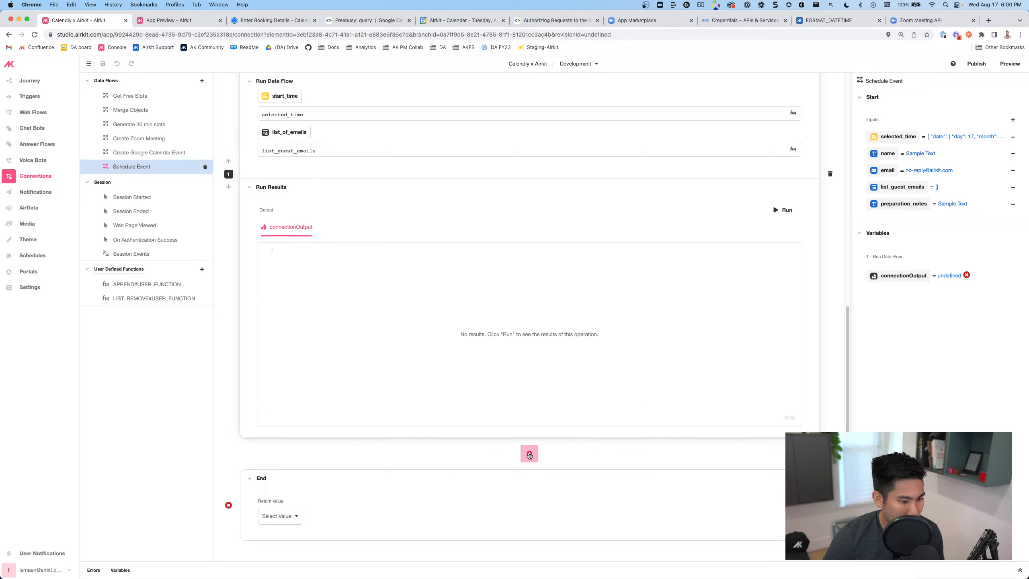
pyautogui.click(529, 453)
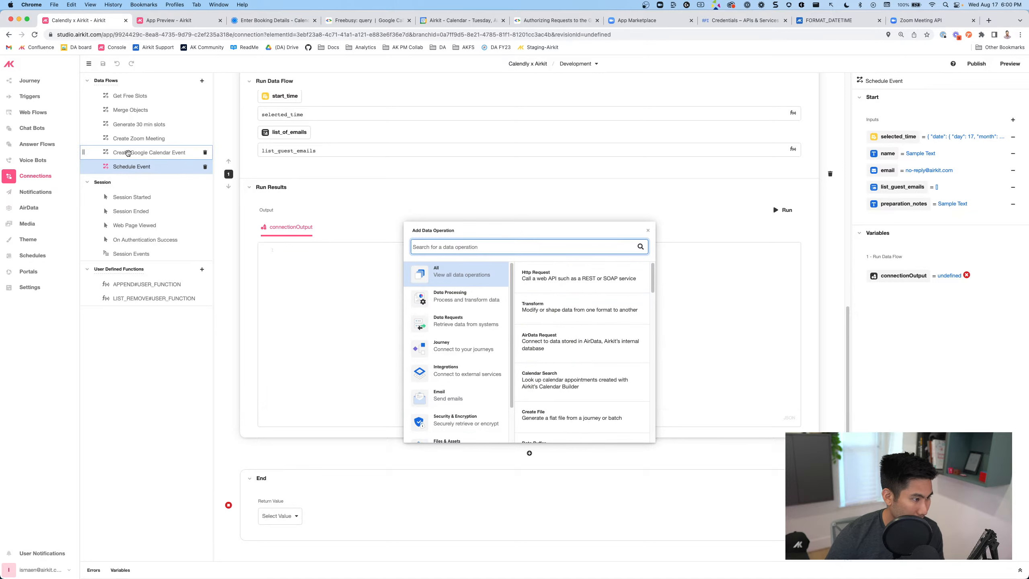
# Delete the calendar_id input from the Create Google Calendar Event flow, then return to Schedule Event
pyautogui.click(127, 154)
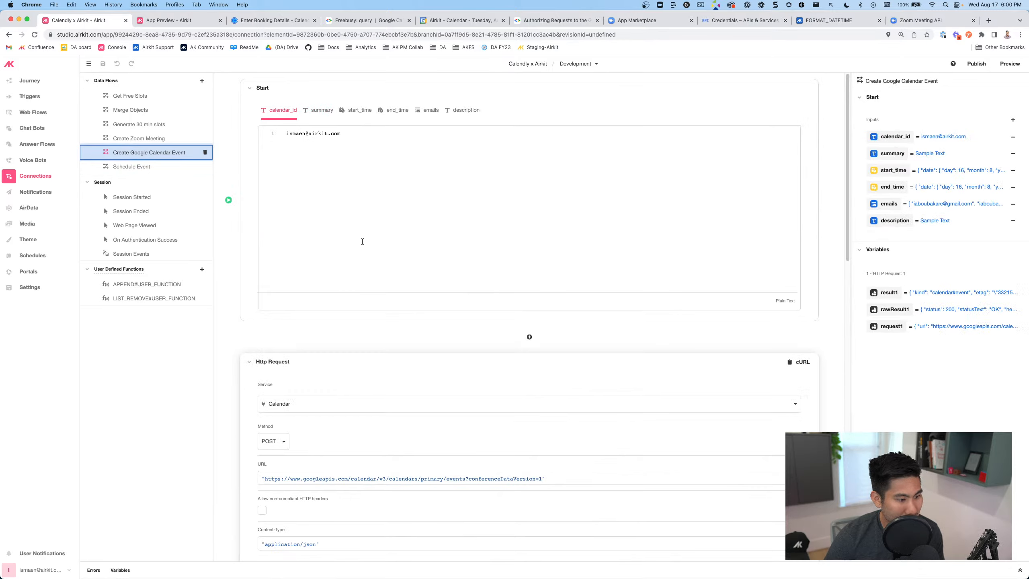
pyautogui.scroll(-8, 360, 251)
pyautogui.scroll(6, 360, 251)
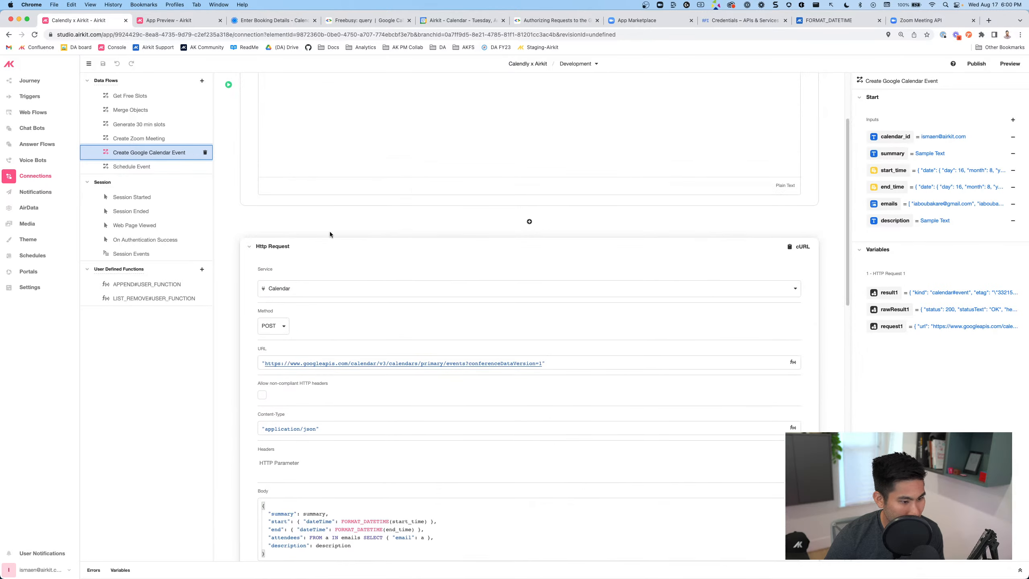
pyautogui.scroll(-8, 393, 262)
pyautogui.scroll(-8, 393, 262)
pyautogui.scroll(13, 433, 302)
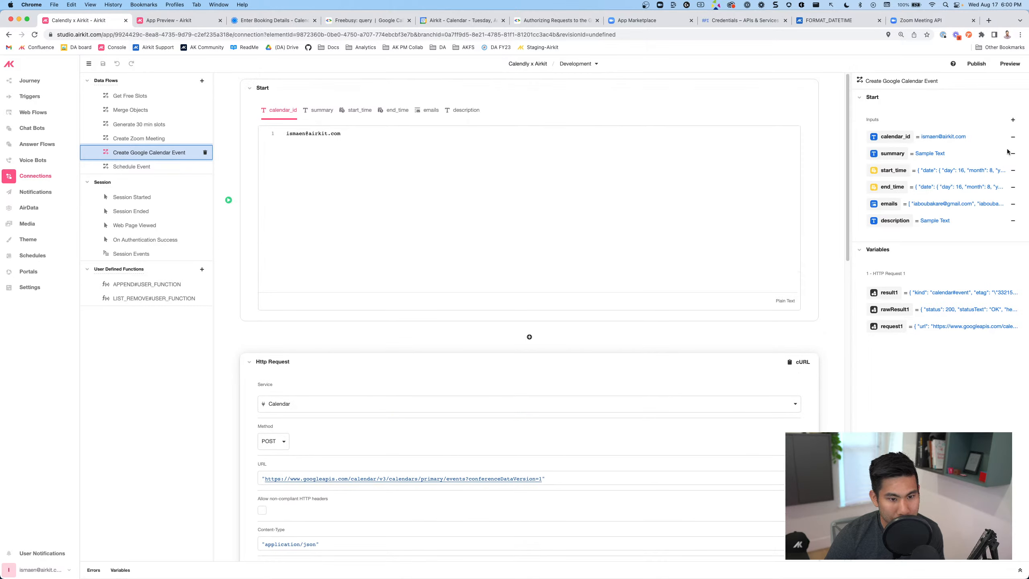
pyautogui.click(1013, 137)
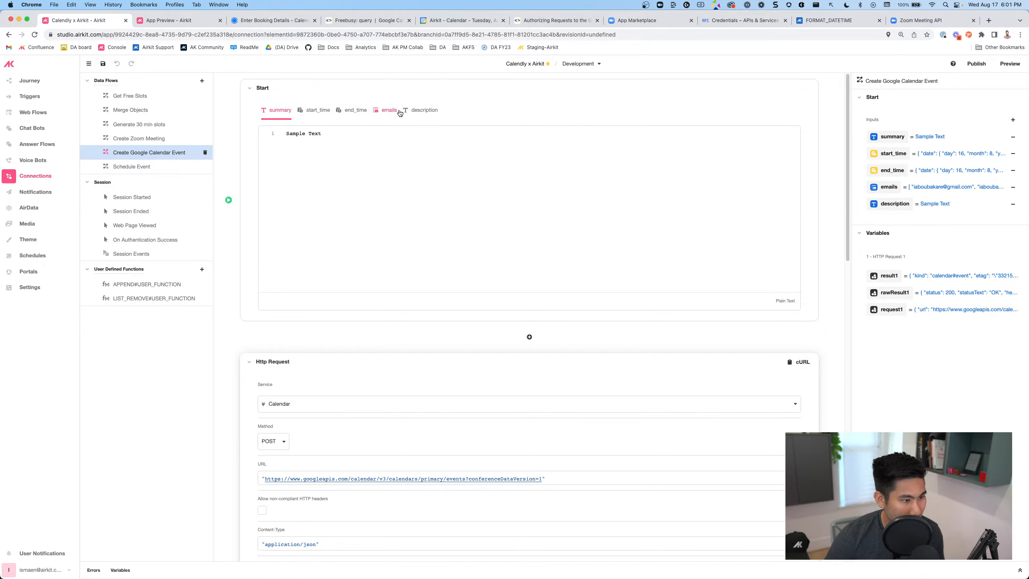
pyautogui.scroll(-7, 378, 350)
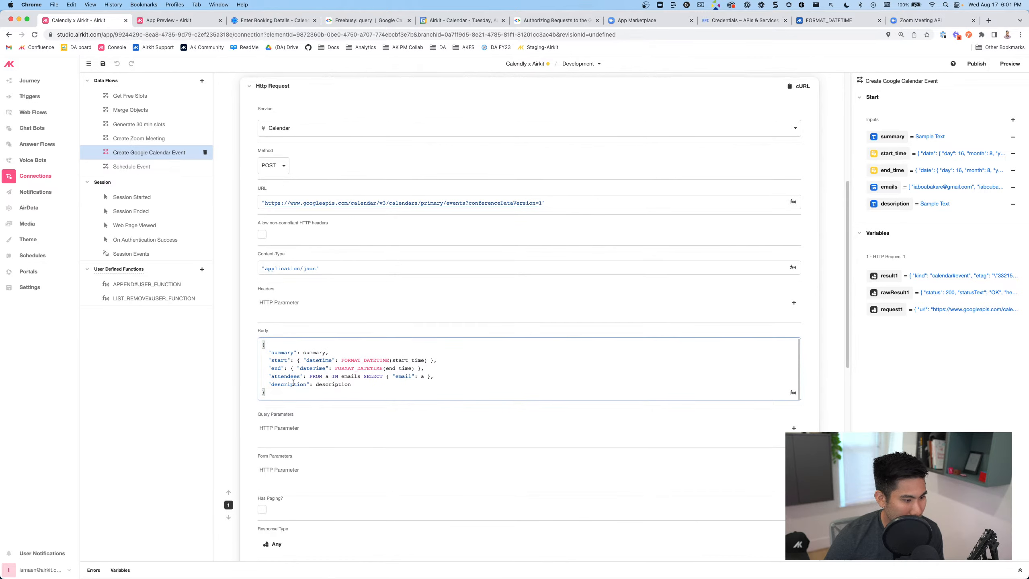
pyautogui.scroll(7, 332, 381)
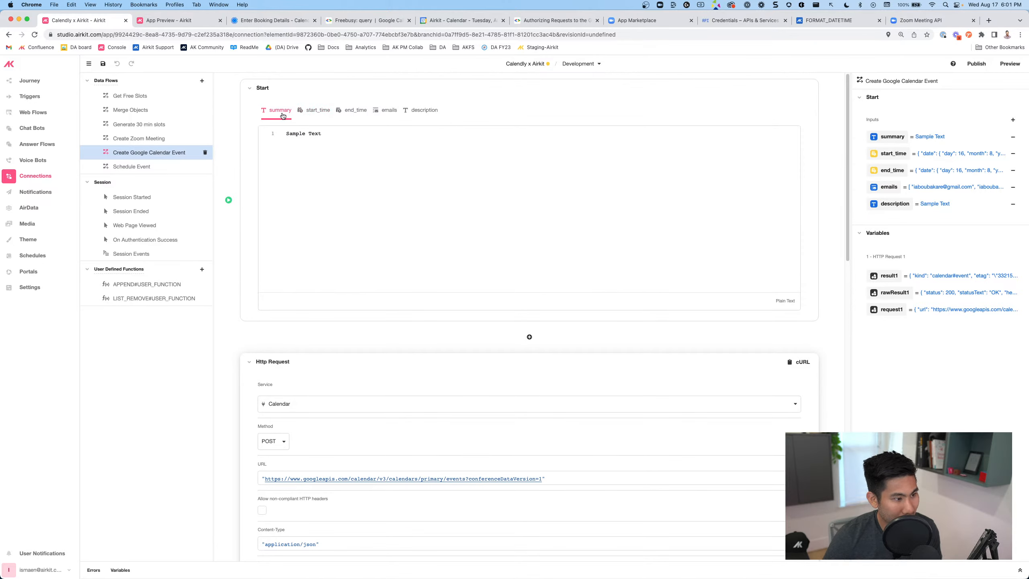
pyautogui.click(141, 165)
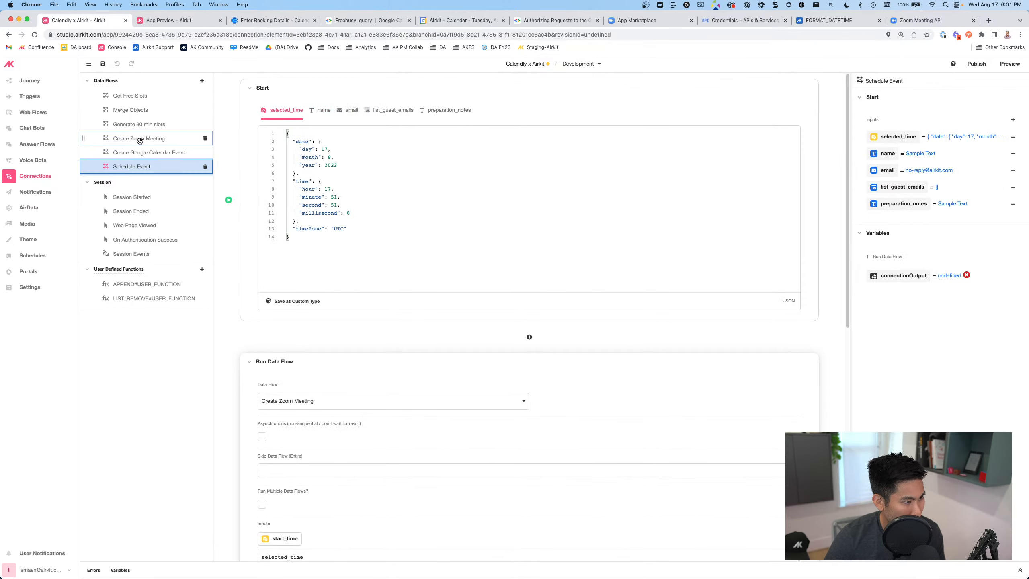
# Add a second Run Data Flow step to Schedule Event that runs Create Google Calendar Event
pyautogui.scroll(-11, 409, 379)
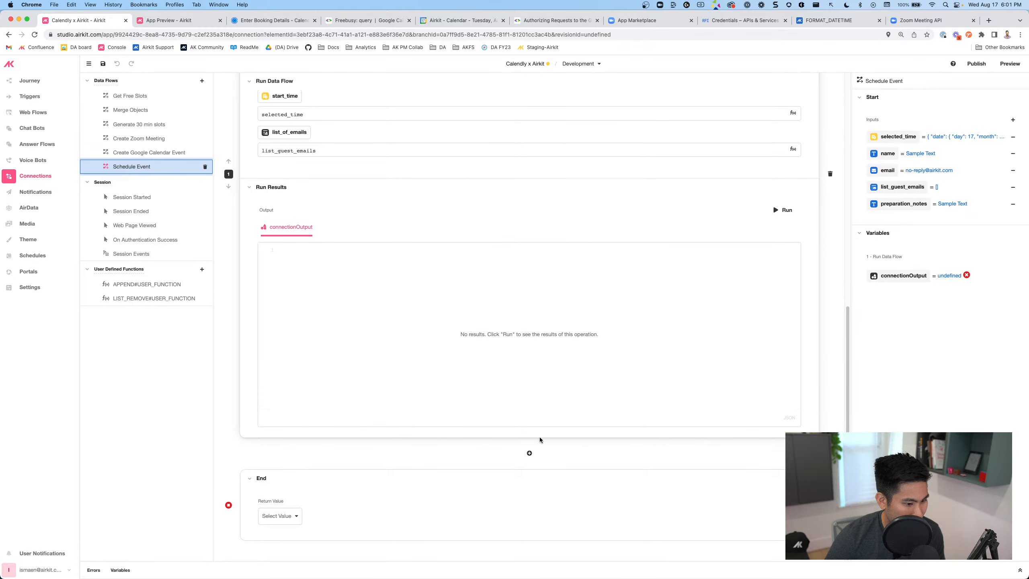
pyautogui.click(529, 453)
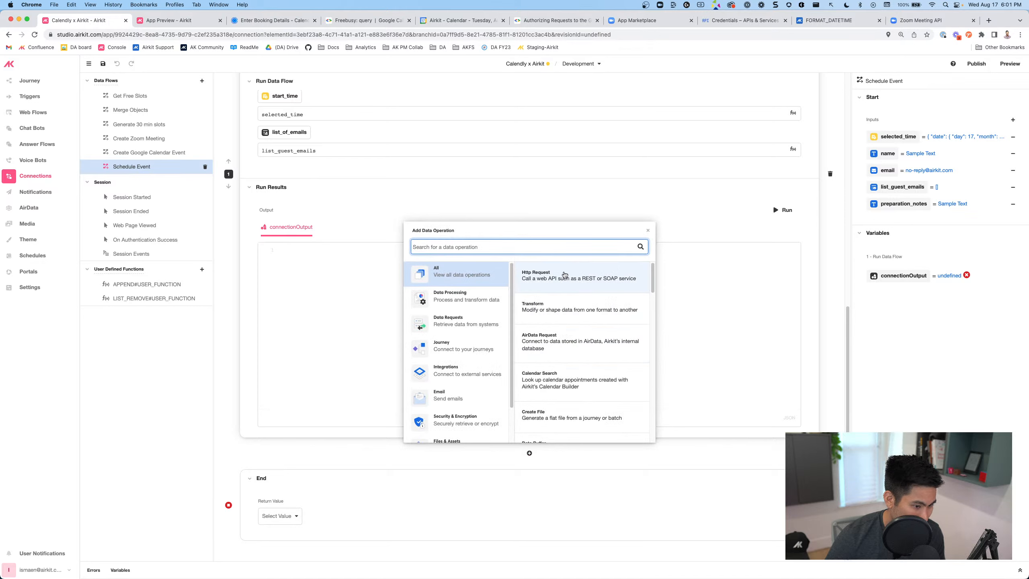
pyautogui.moveTo(567, 268); pyautogui.dragTo(551, 246)
pyautogui.click(551, 246)
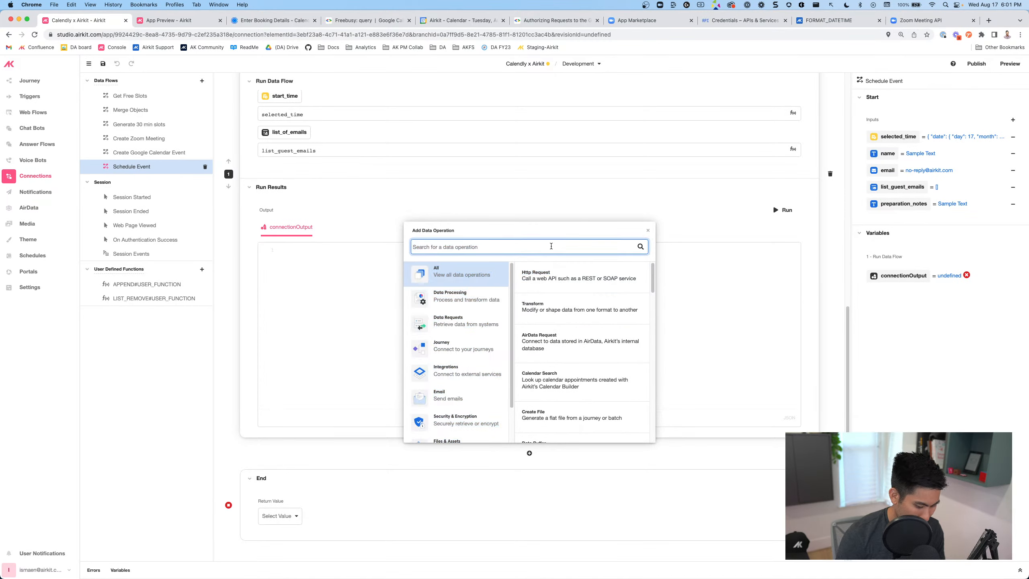
pyautogui.write('sub')
pyautogui.press('BackSpace')
pyautogui.press('BackSpace')
pyautogui.press('BackSpace')
pyautogui.write('run')
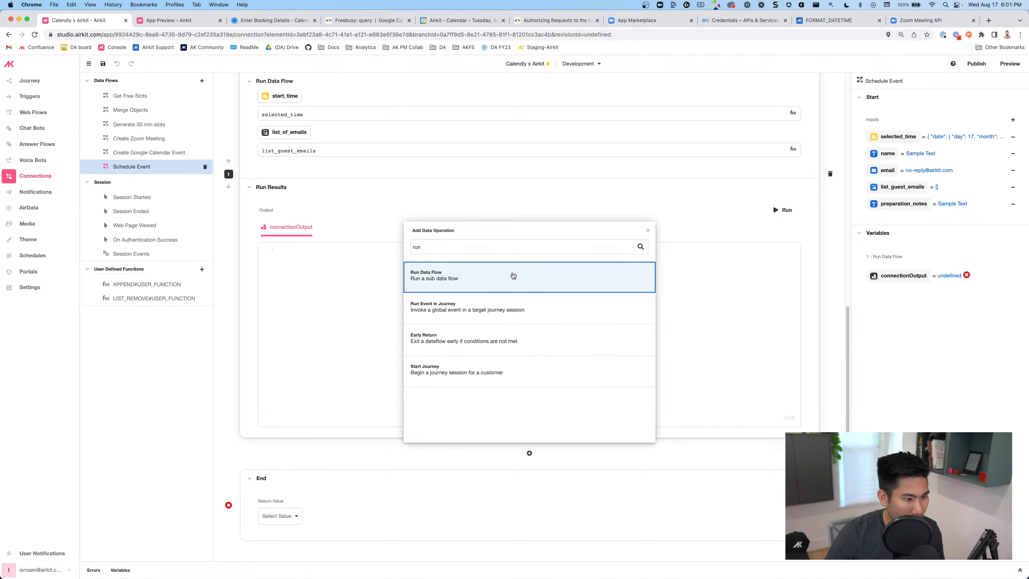
pyautogui.click(513, 276)
pyautogui.click(303, 203)
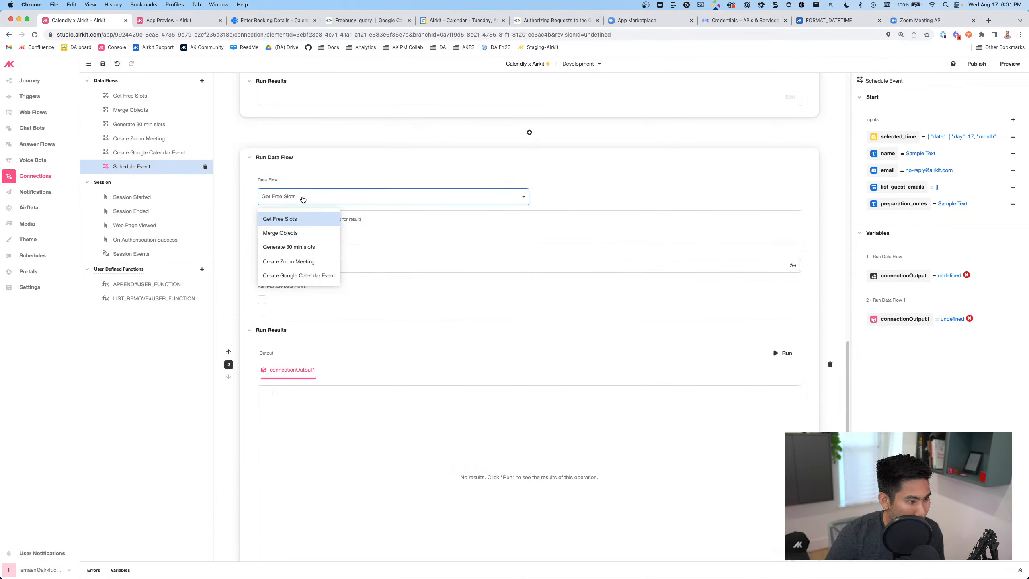
pyautogui.click(297, 277)
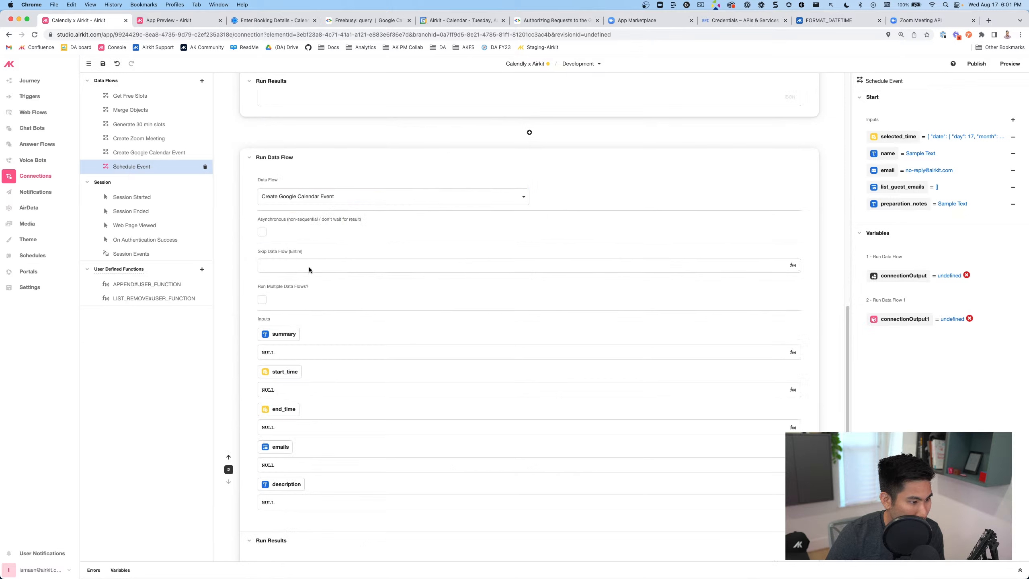
# Set the calendar step's summary to a 30 minute meeting title and start_time to selected_time
pyautogui.click(258, 351)
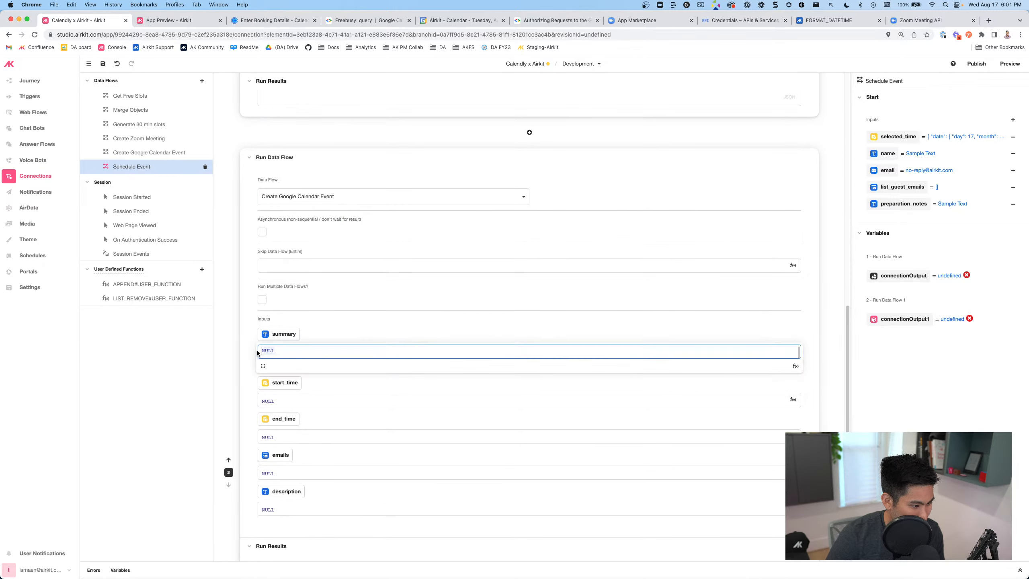
pyautogui.write('3')
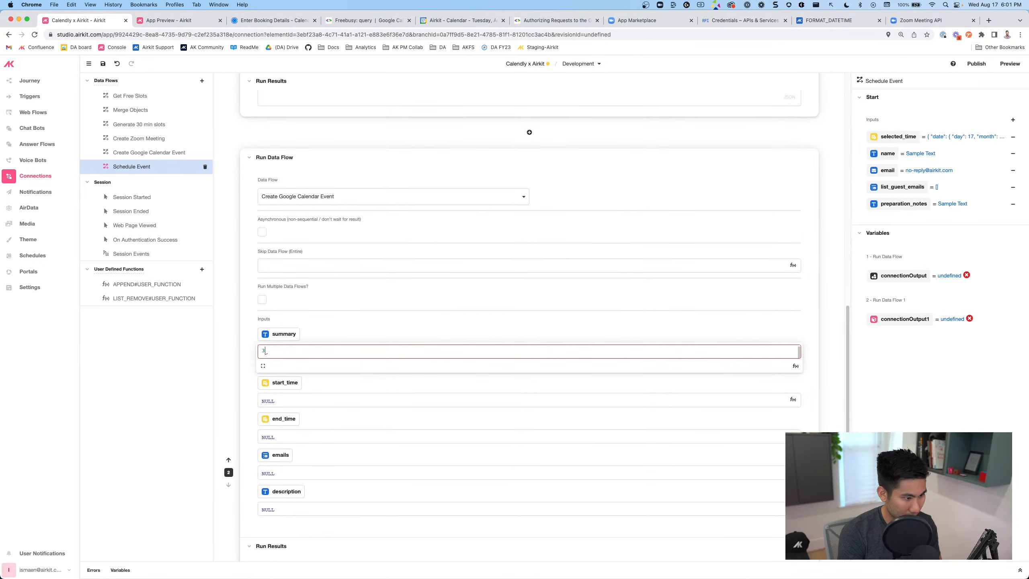
pyautogui.write('"')
pyautogui.press('BackSpace')
pyautogui.write('0 minute')
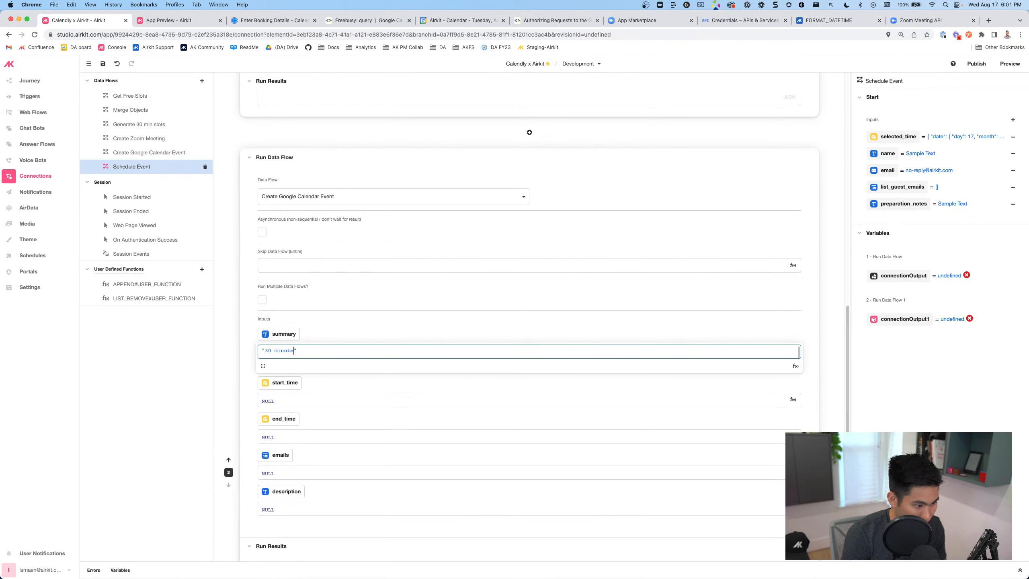
pyautogui.write(' meeting with Ismaen')
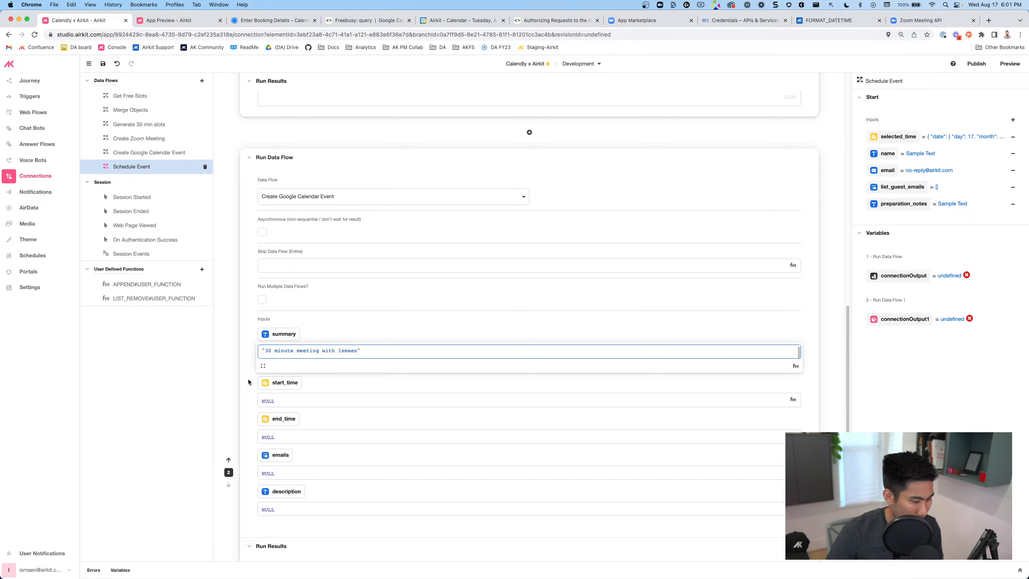
pyautogui.click(248, 400)
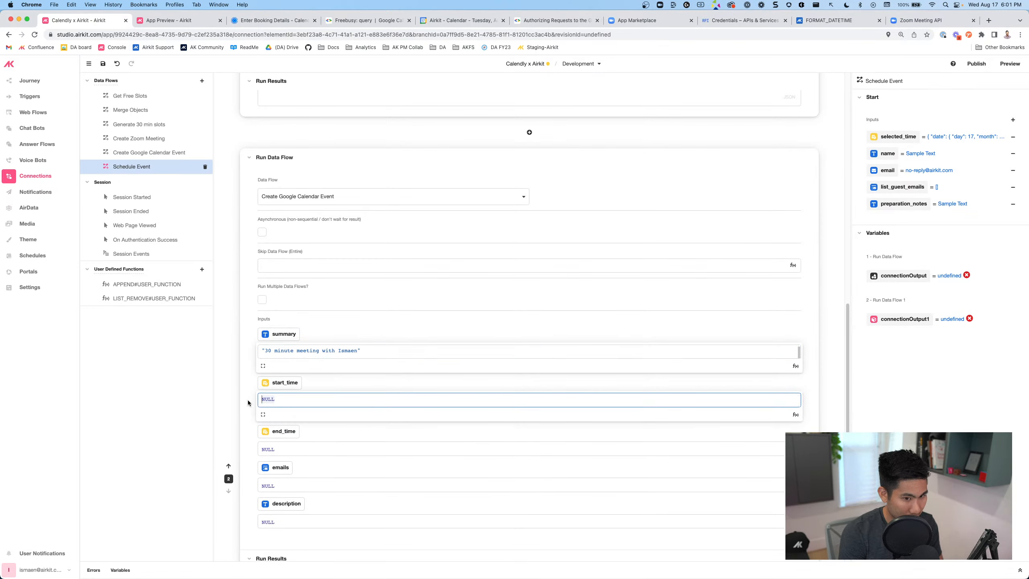
pyautogui.write('selected_time')
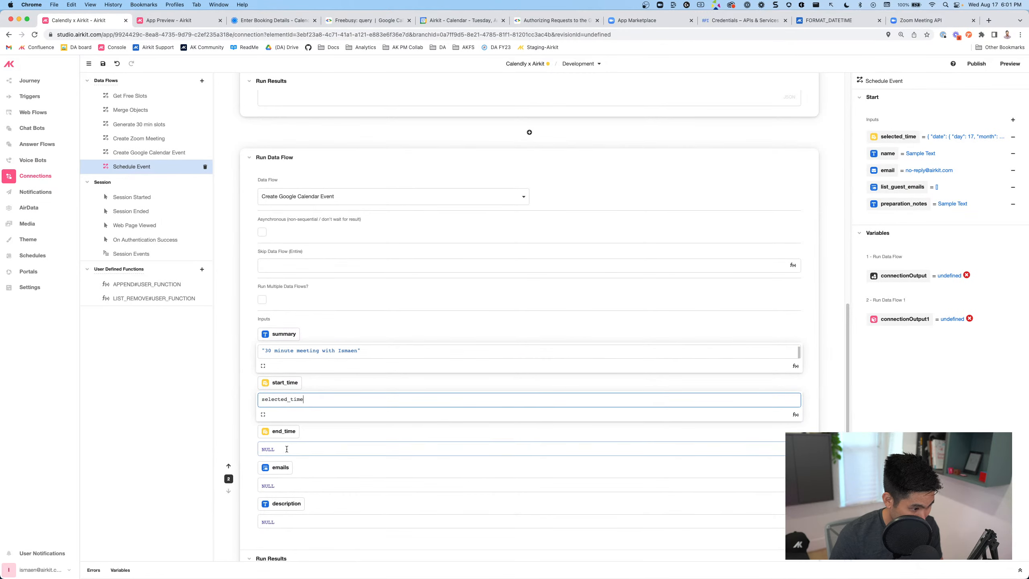
# Set end_time to ADD_TO_DATETIME(selected_time, 30, "minutes"), emails to list_guest_emails, description to preparation_notes
pyautogui.click(253, 447)
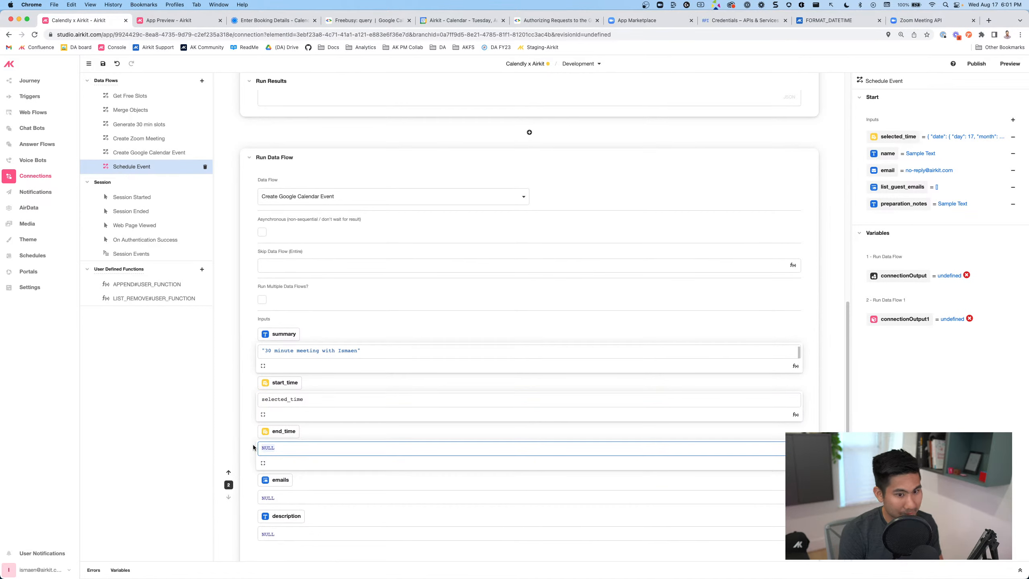
pyautogui.write('addto')
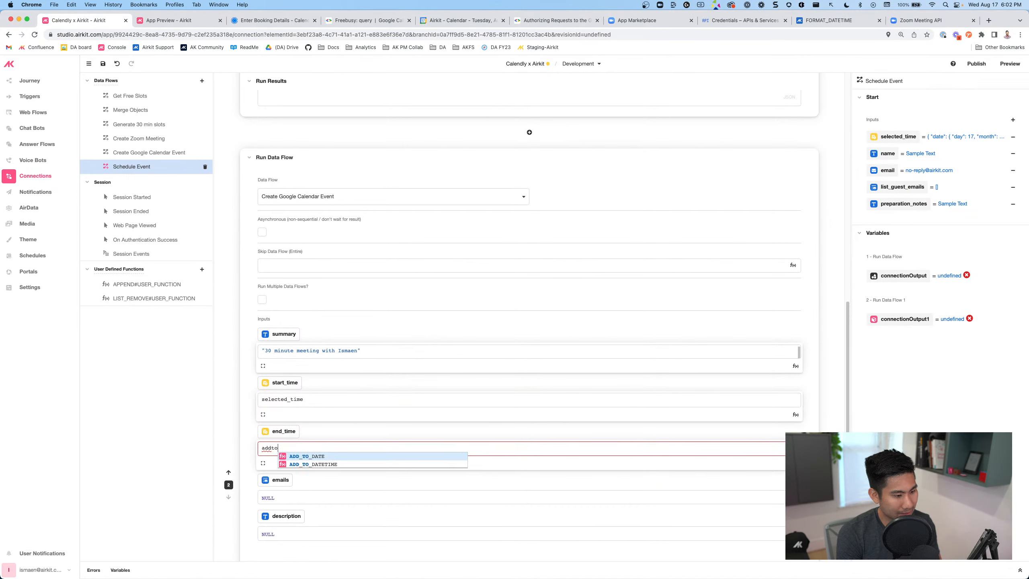
pyautogui.write('datetime')
pyautogui.press('Return')
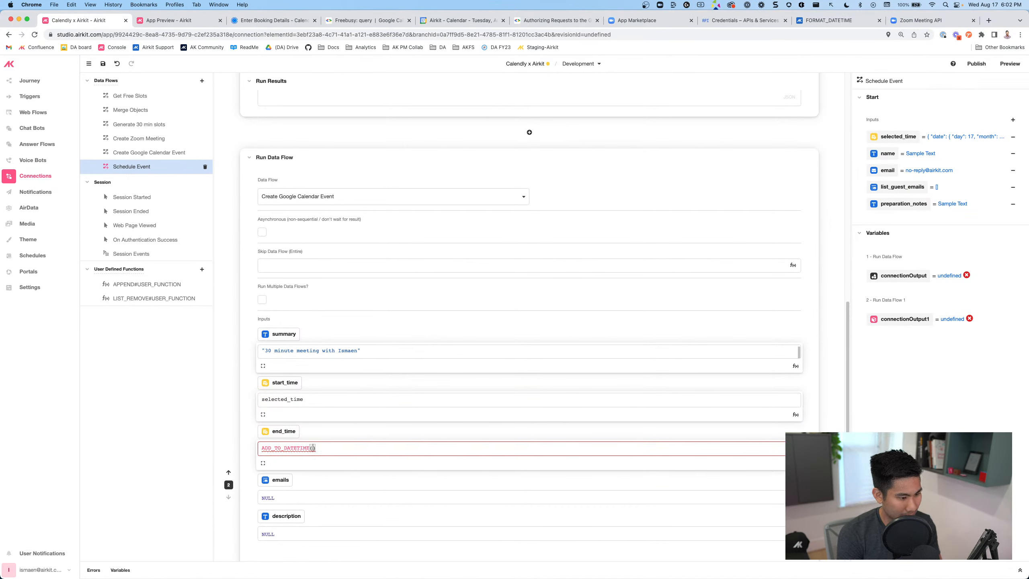
pyautogui.write('selected_time,30')
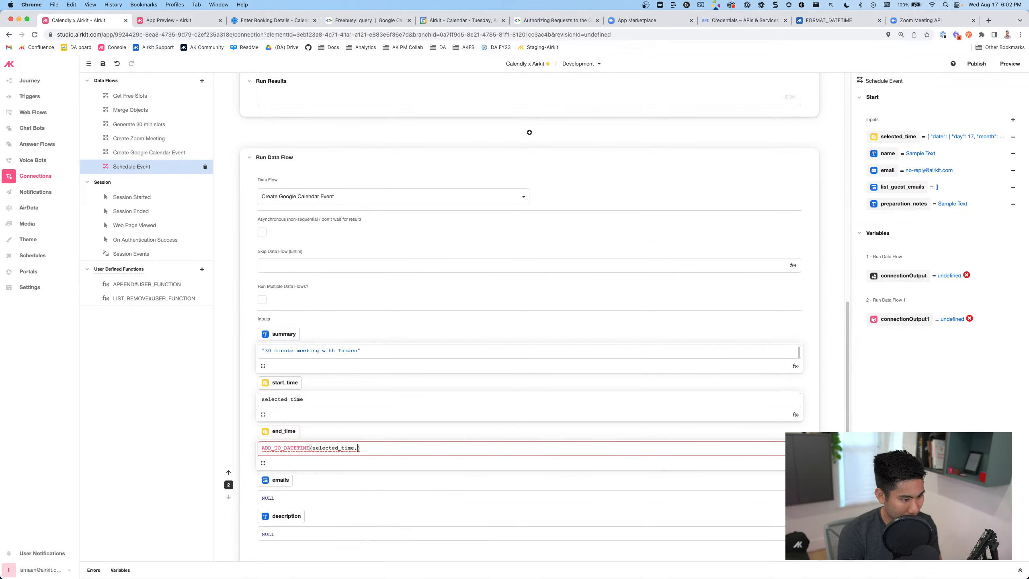
pyautogui.write(',"minutes')
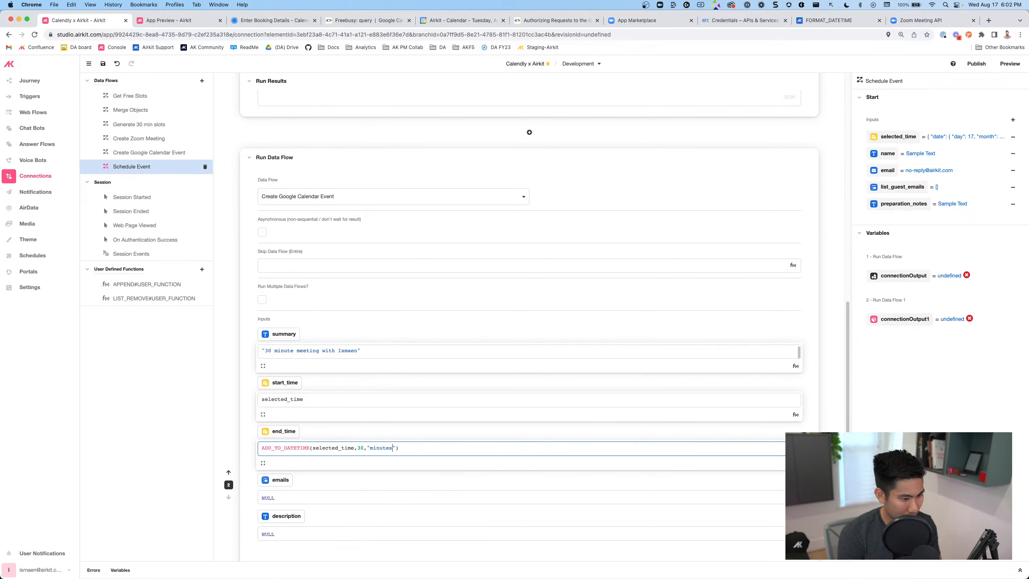
pyautogui.click(273, 497)
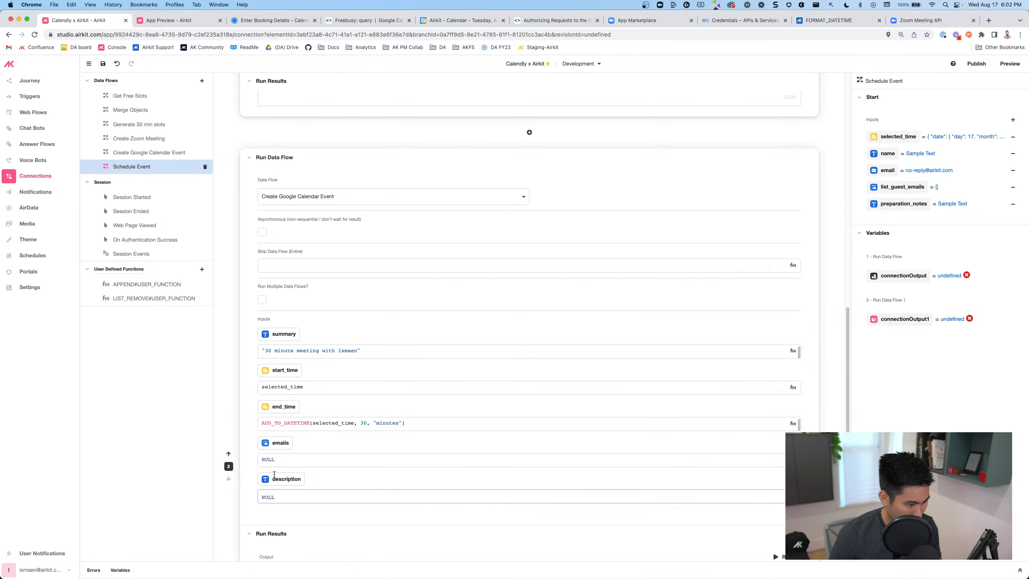
pyautogui.moveTo(274, 461); pyautogui.dragTo(264, 459)
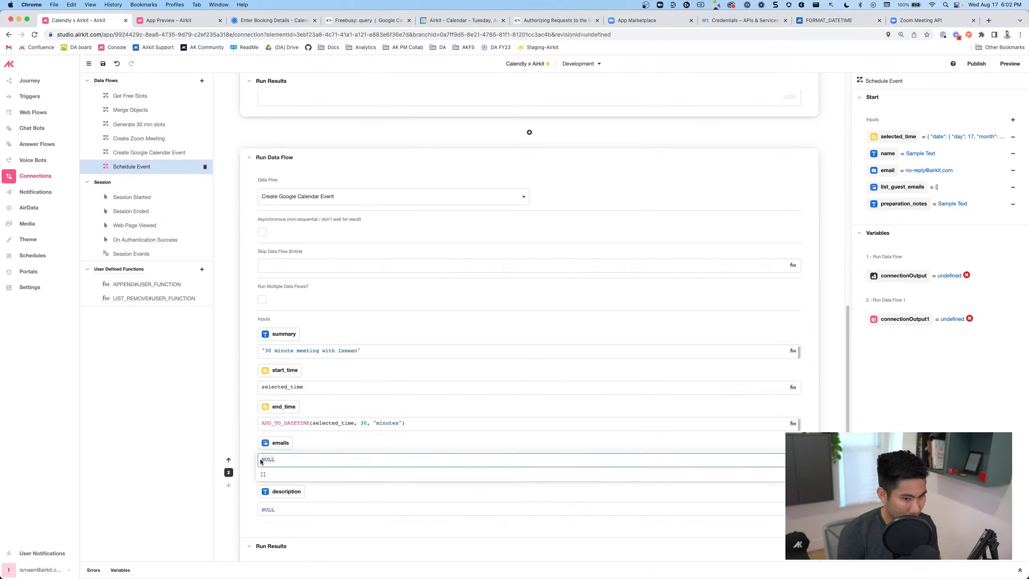
pyautogui.write('list_guest_emails')
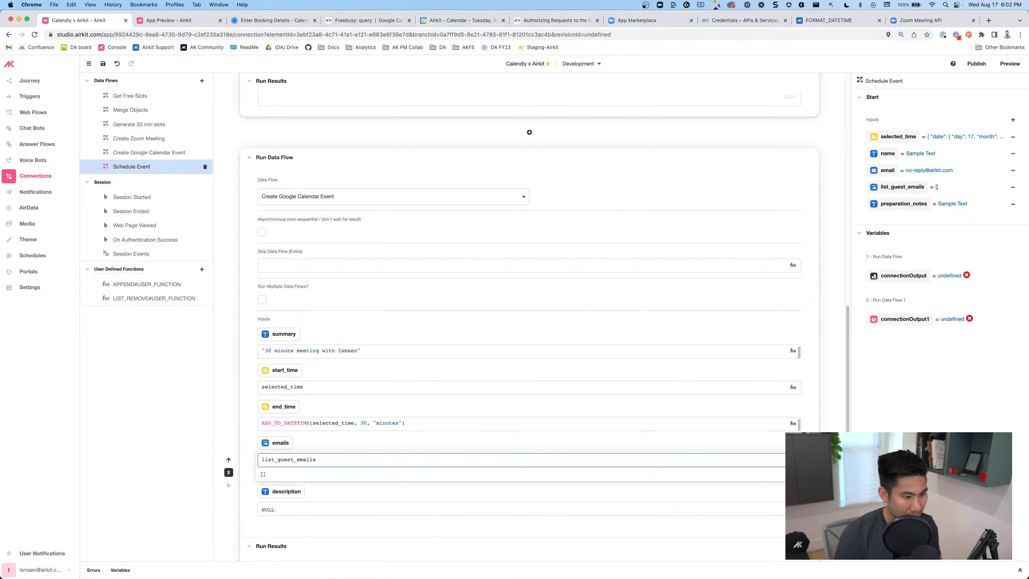
pyautogui.click(258, 508)
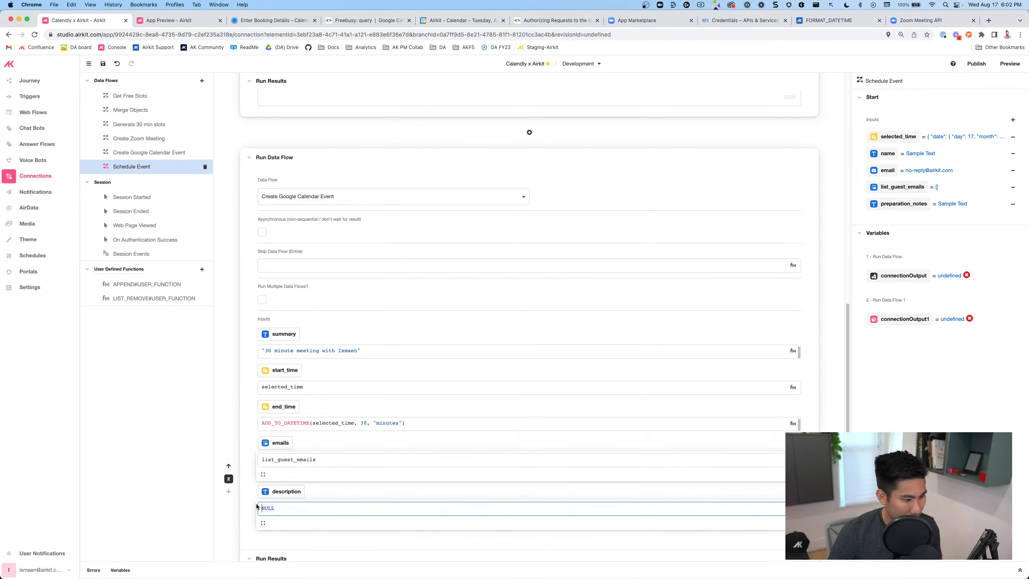
pyautogui.write('preparation_notes')
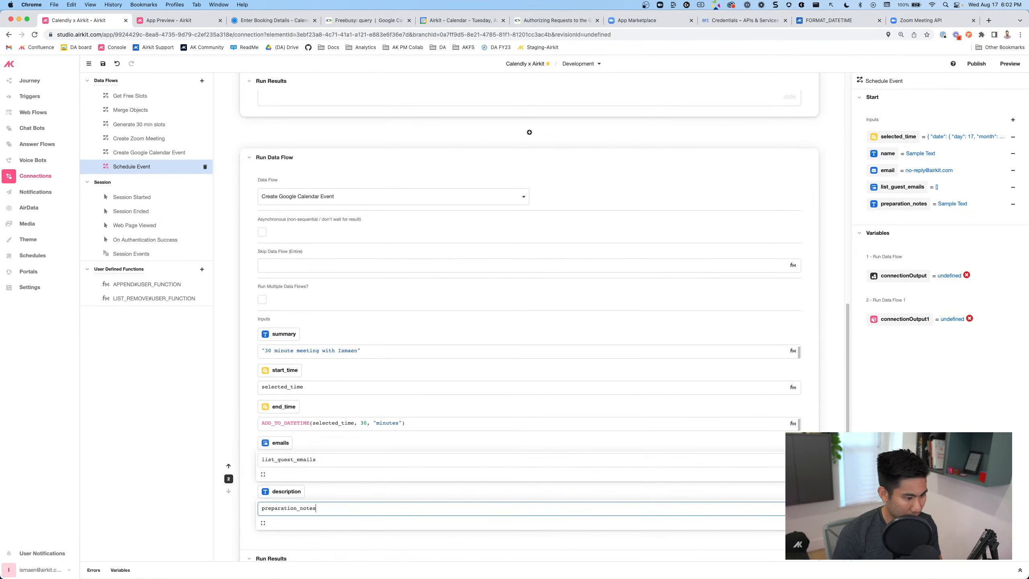
pyautogui.click(32, 118)
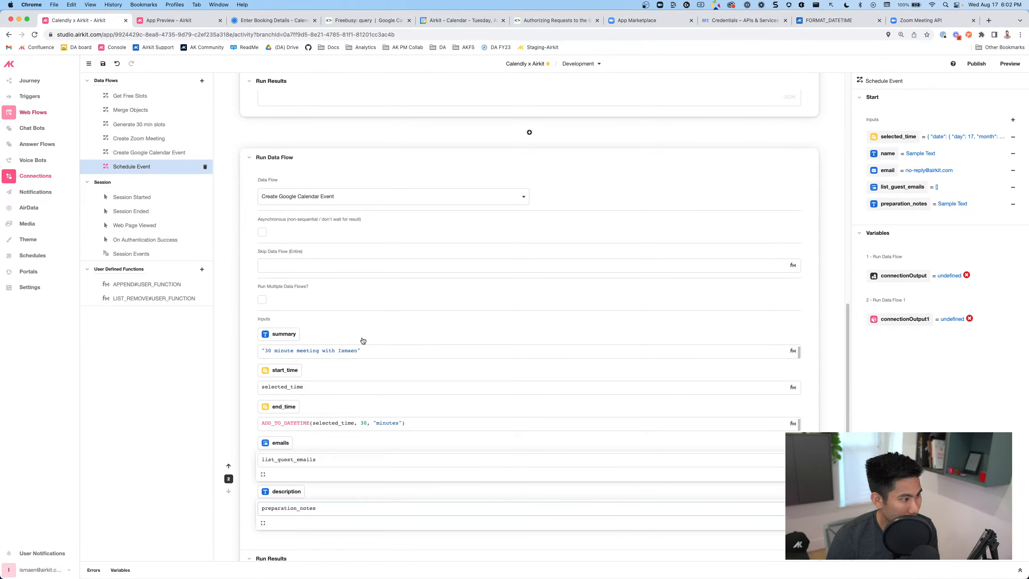
# Inspect the Schedule Event button's Run "Schedule Event" action, whose five inputs are still NULL
pyautogui.scroll(-1, 532, 439)
pyautogui.scroll(-1, 531, 436)
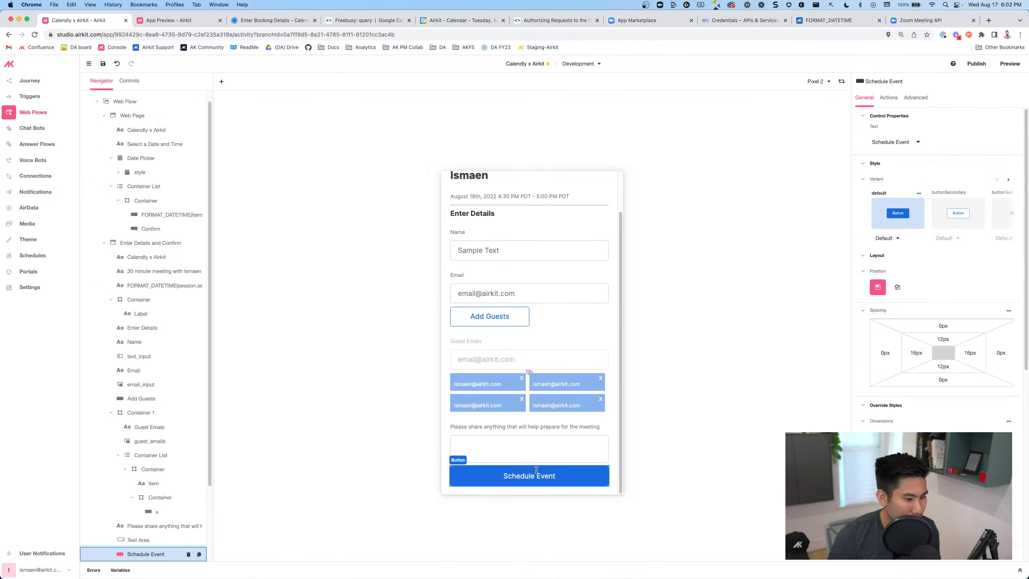
pyautogui.click(896, 99)
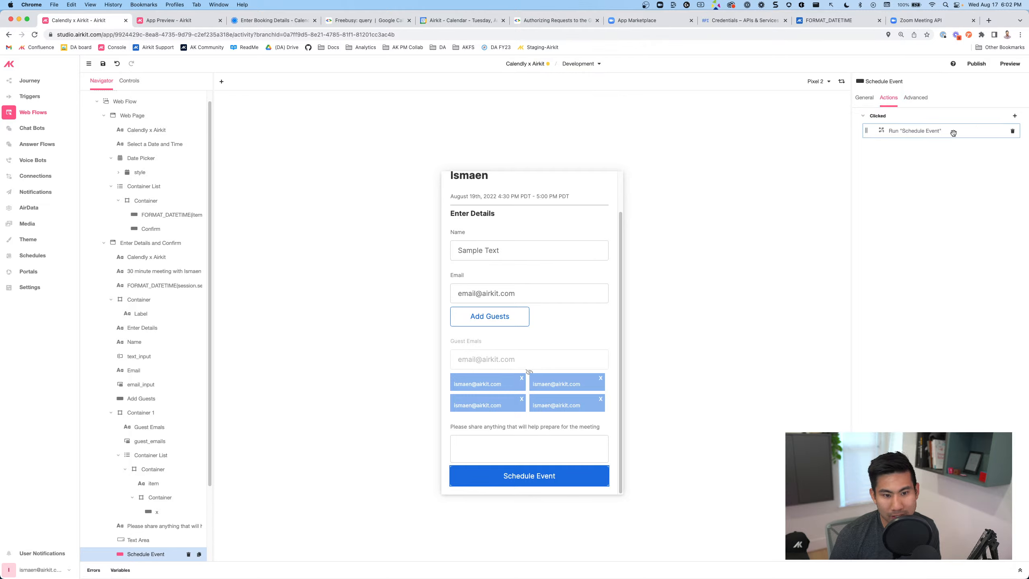
pyautogui.click(897, 133)
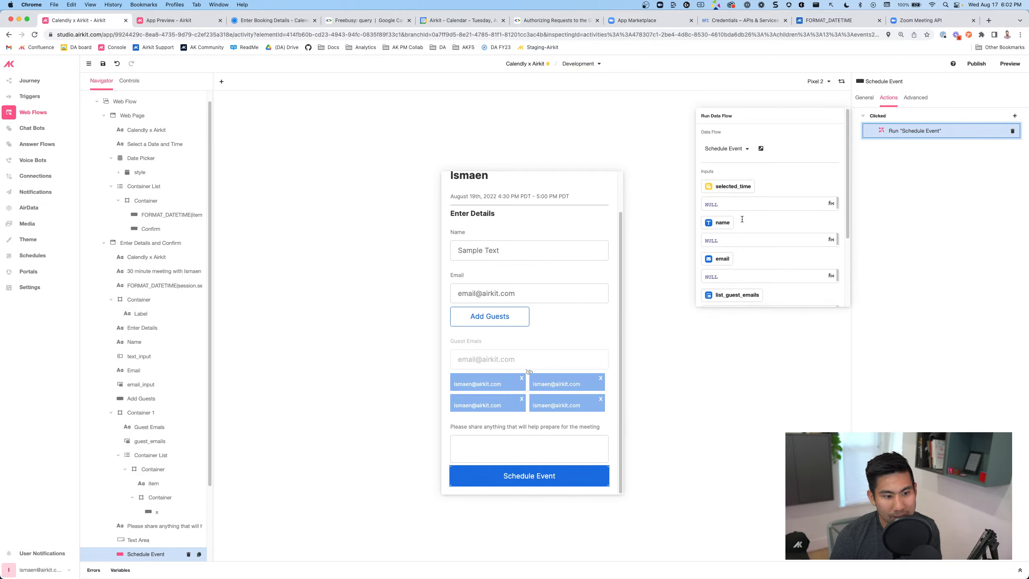
pyautogui.scroll(-3, 741, 220)
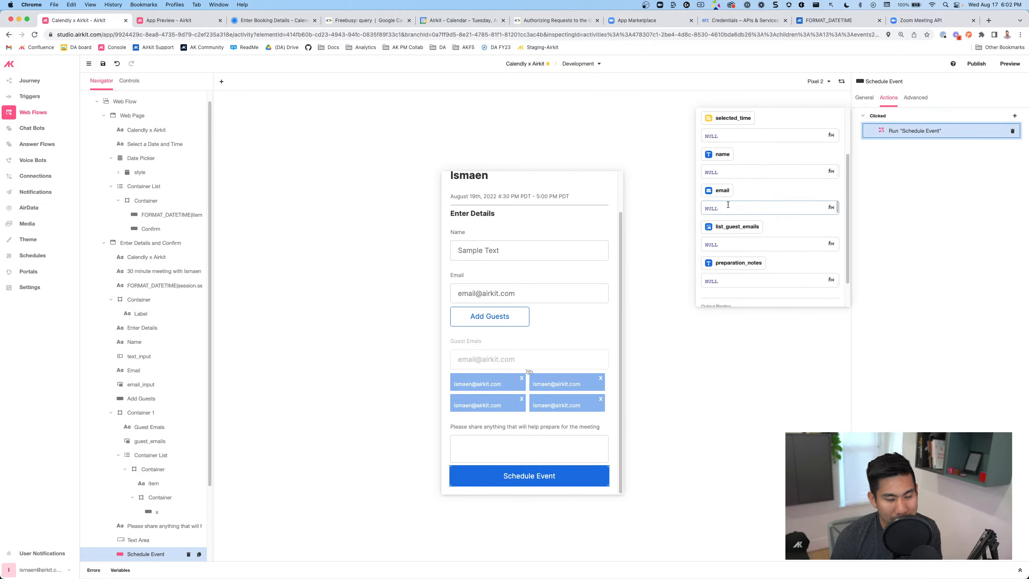
pyautogui.scroll(-1, 727, 204)
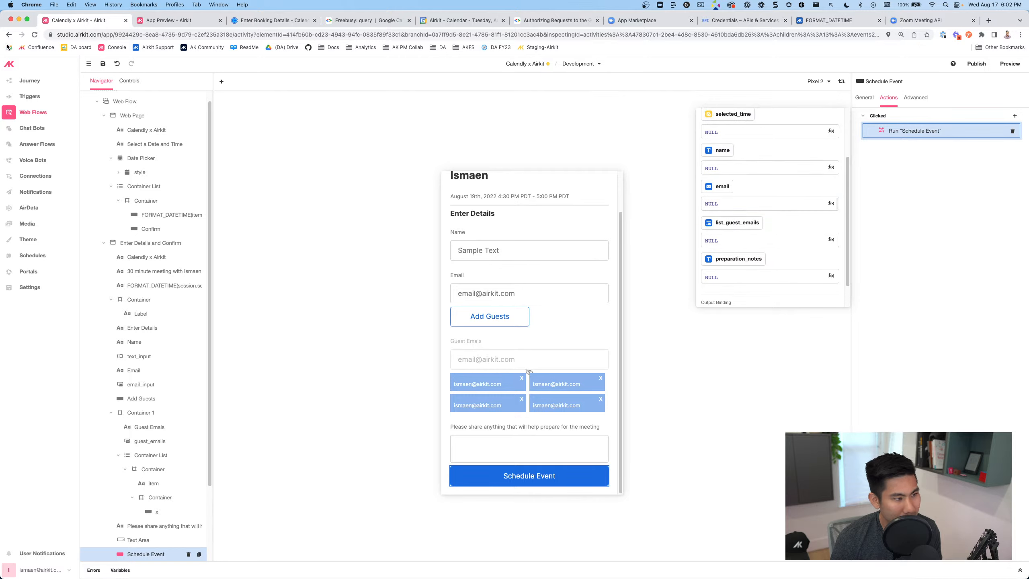
pyautogui.click(106, 64)
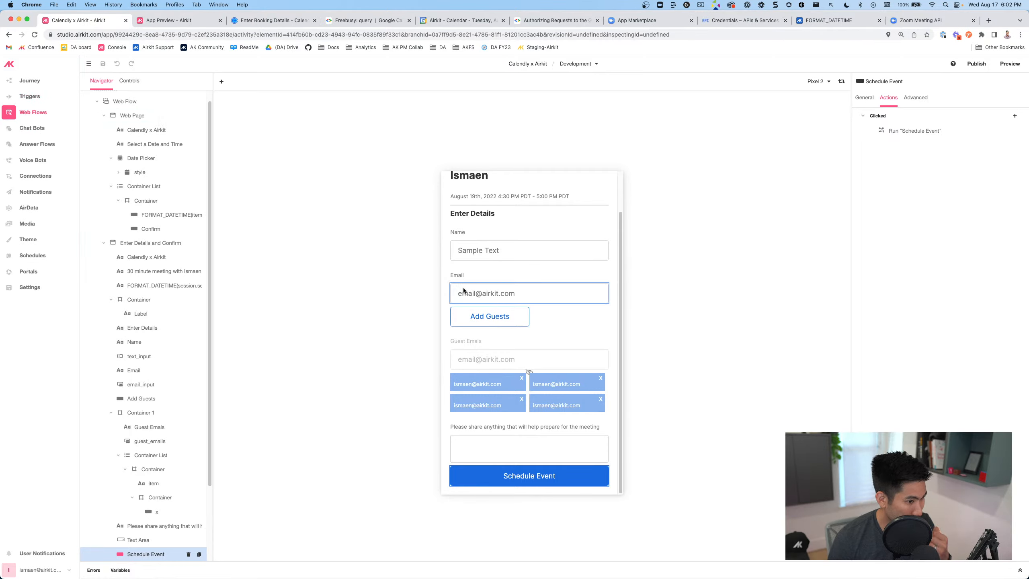
pyautogui.click(37, 175)
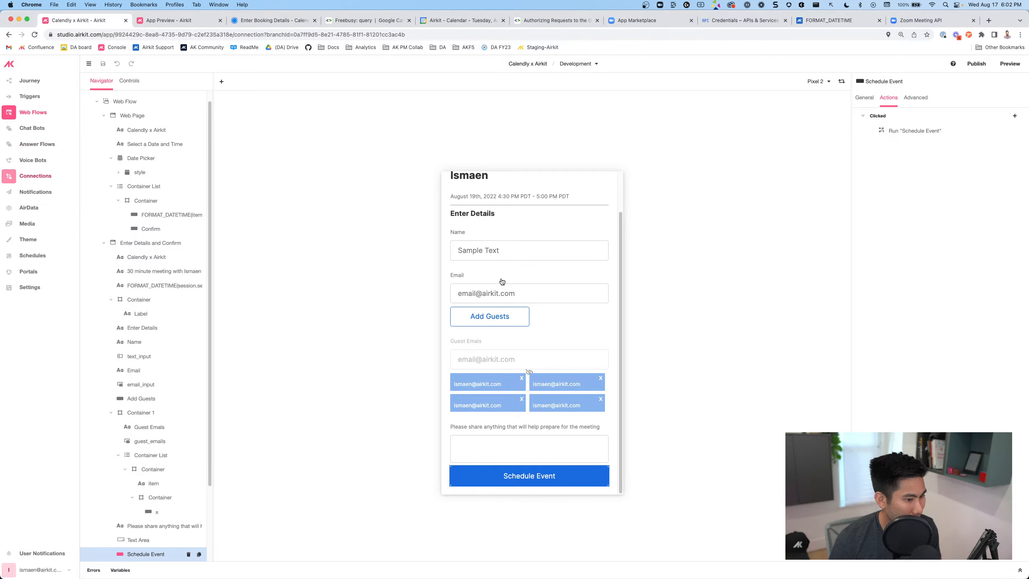
# Enter a MERGE_OBJECTS(list_guest_emails, email) emails expression and append 'and {{name}}' to the summary
pyautogui.scroll(-5, 265, 453)
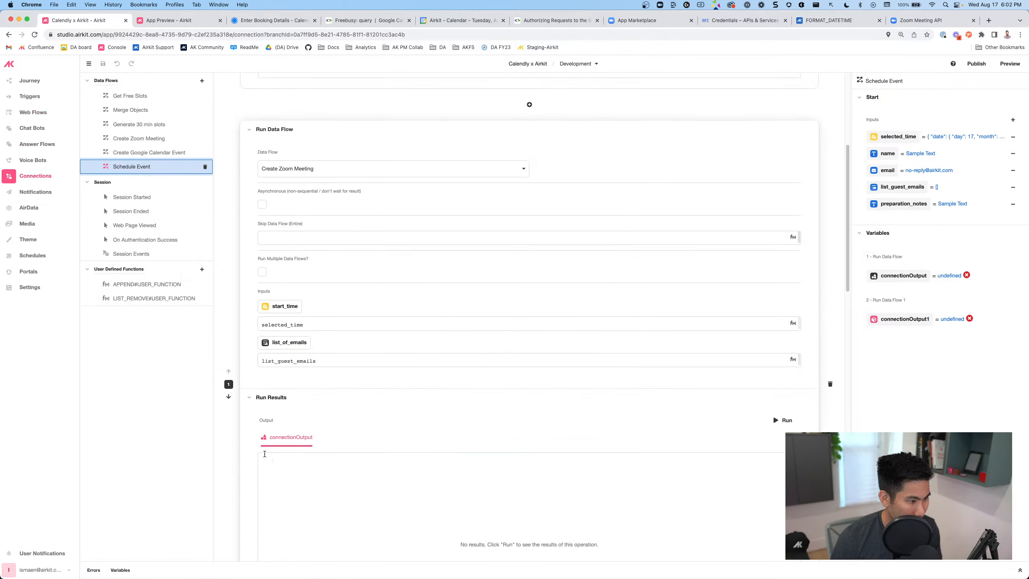
pyautogui.scroll(-8, 264, 453)
pyautogui.scroll(6, 264, 452)
pyautogui.scroll(-5, 307, 335)
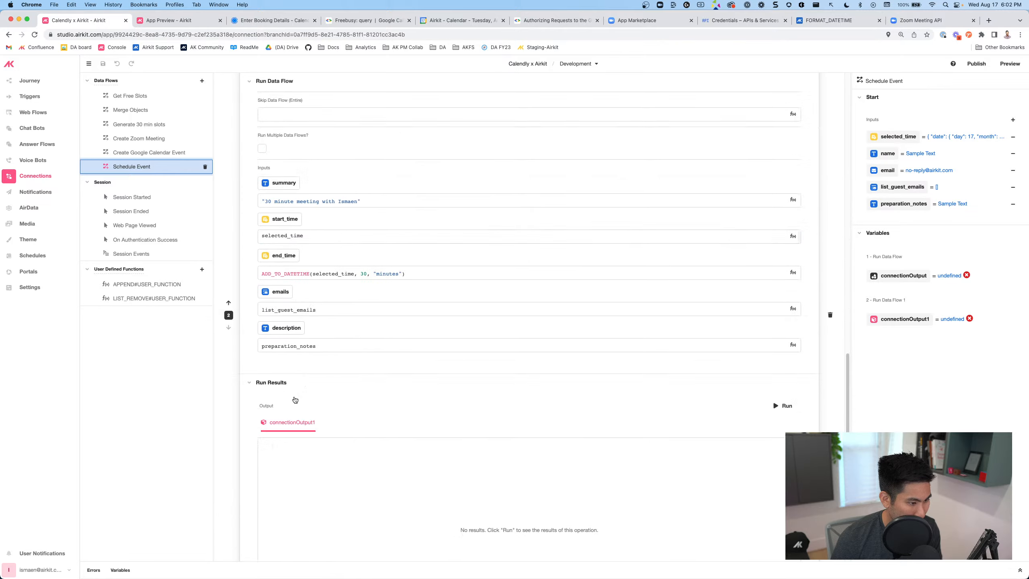
pyautogui.click(328, 252)
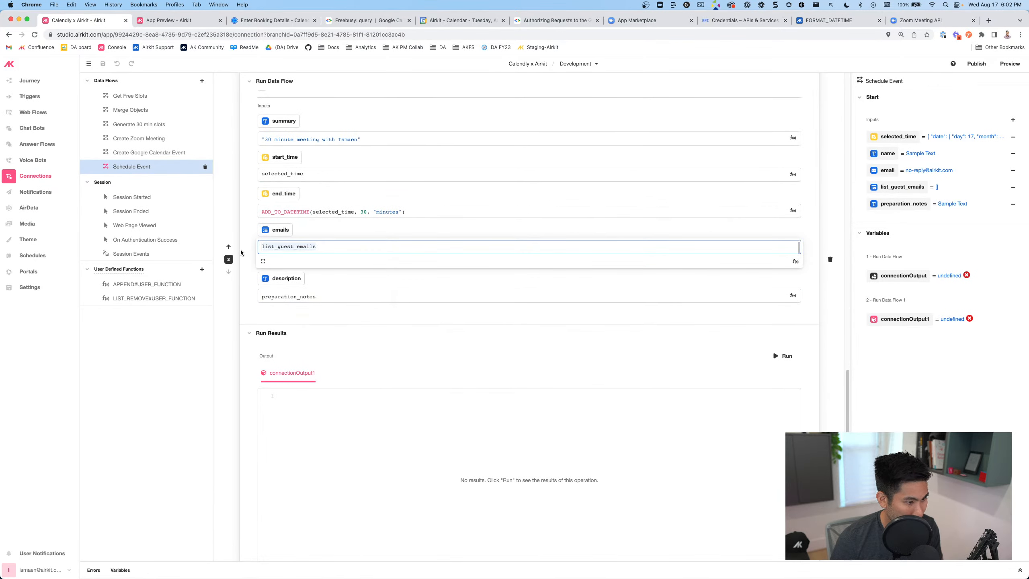
pyautogui.write('MERGE_OBJECTS()')
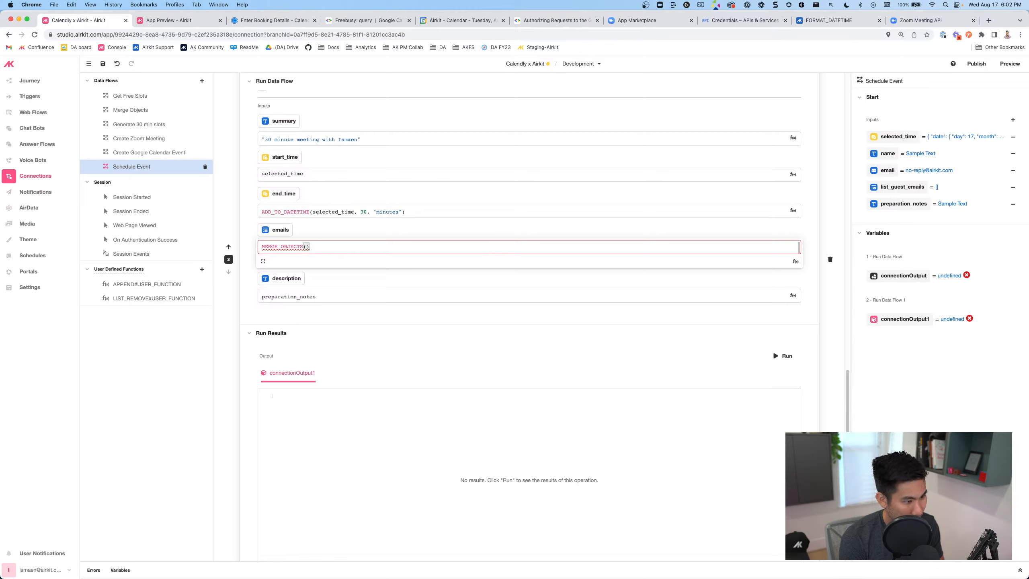
pyautogui.write('list_guest_emails,e')
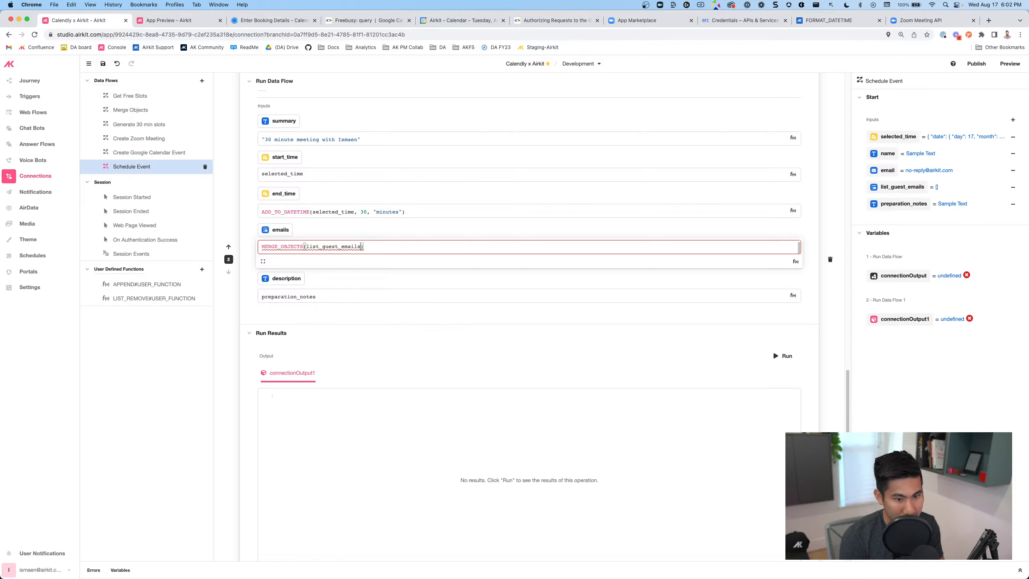
pyautogui.write('mail')
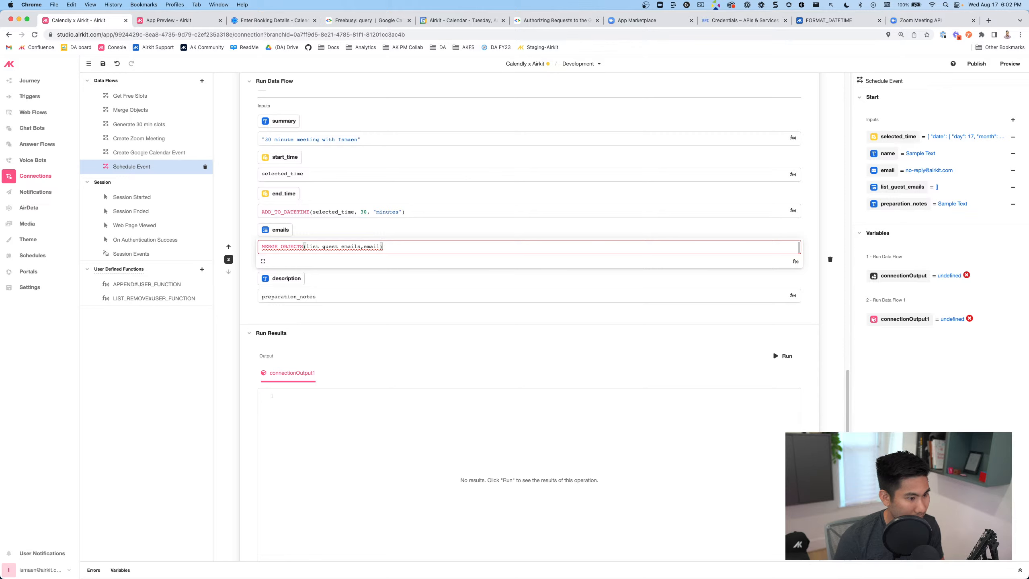
pyautogui.click(357, 139)
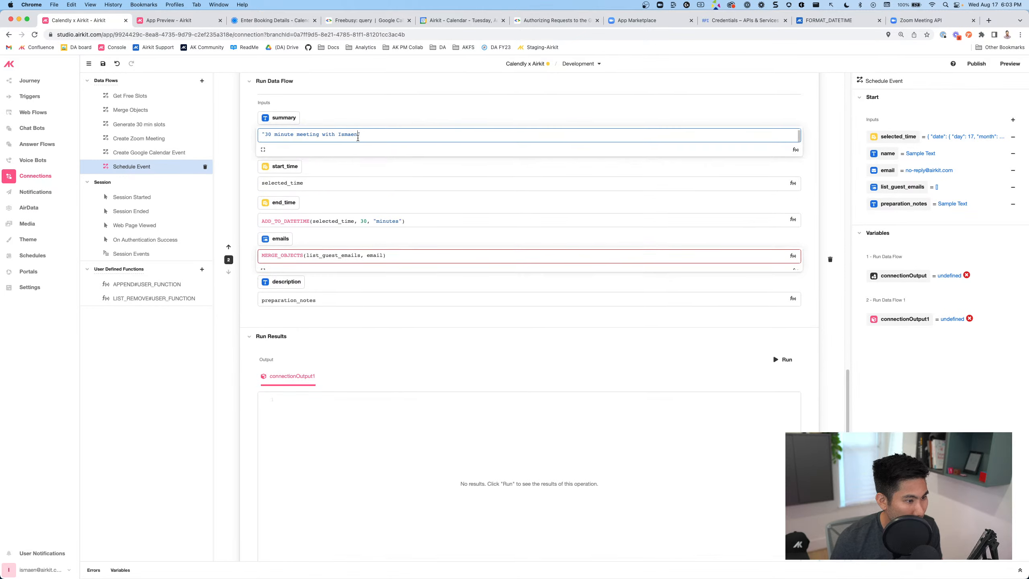
pyautogui.write('and ')
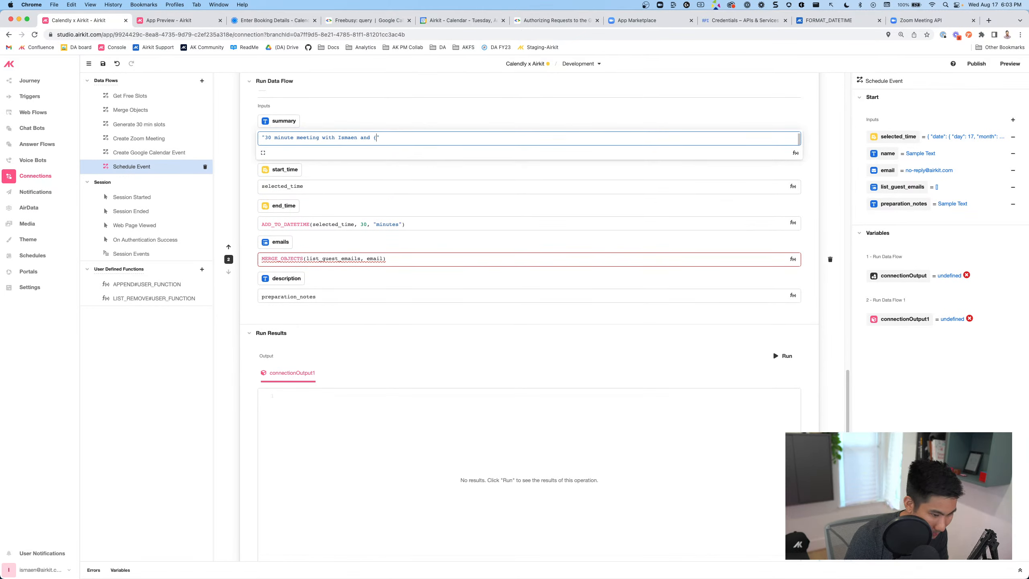
pyautogui.write('{{name}}')
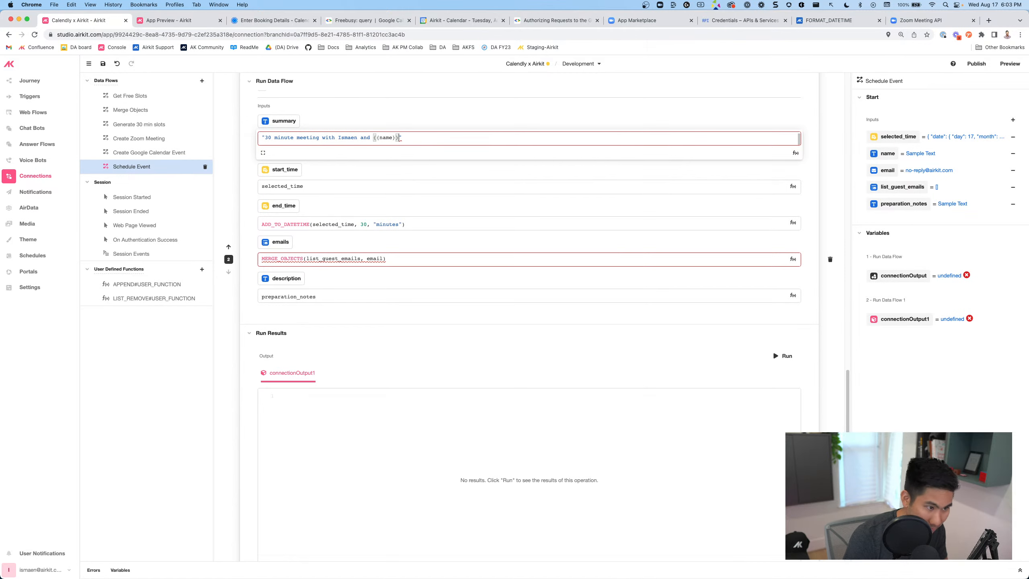
# Replace the emails expression with APPEND#USER_FUNCTION(list_guest_emails, email) and save the Schedule Event flow
pyautogui.moveTo(342, 261)
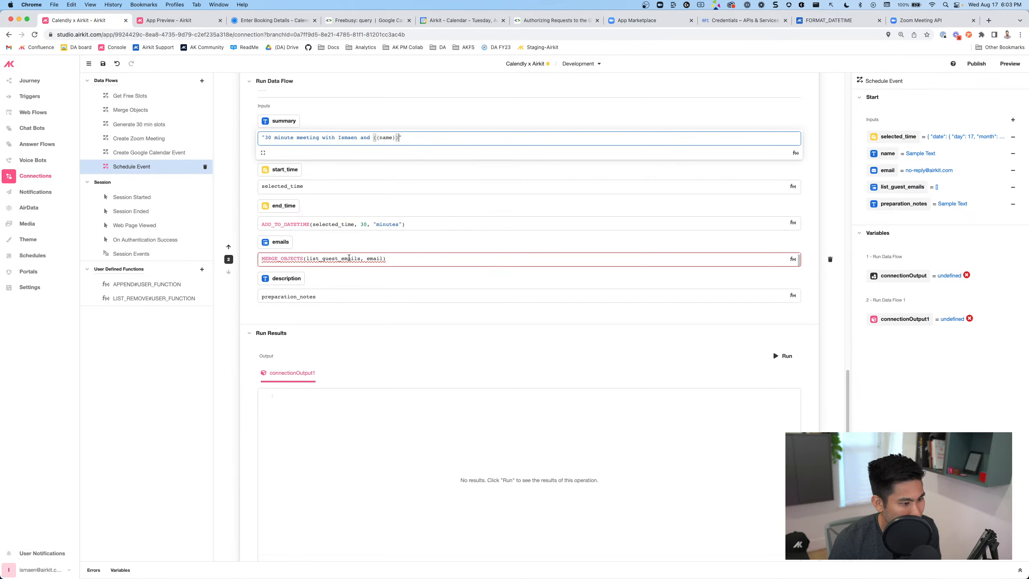
pyautogui.moveTo(395, 259); pyautogui.dragTo(254, 256)
pyautogui.write('add')
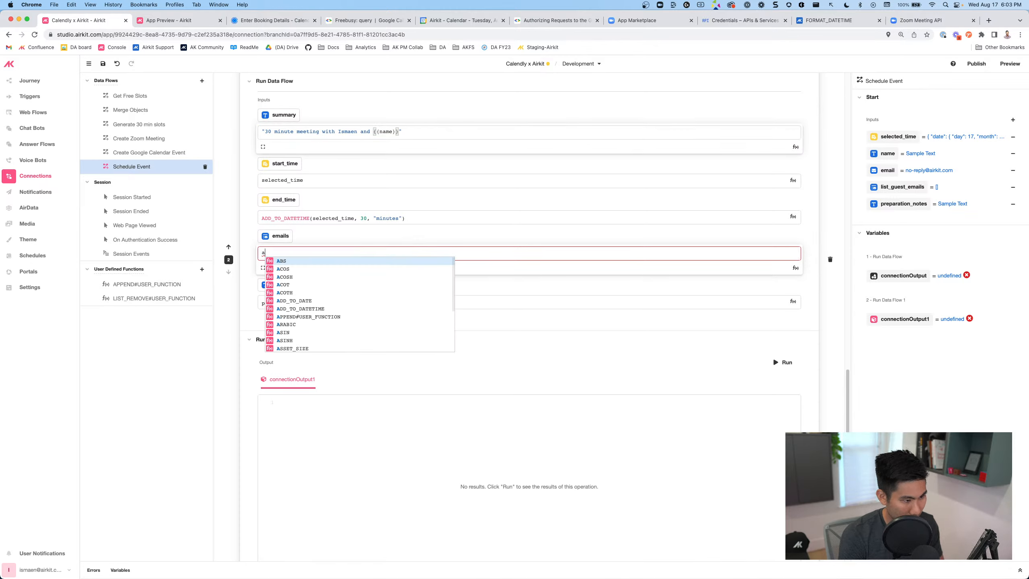
pyautogui.press('BackSpace')
pyautogui.press('BackSpace')
pyautogui.write('PPEND#USER_FUNCTION()')
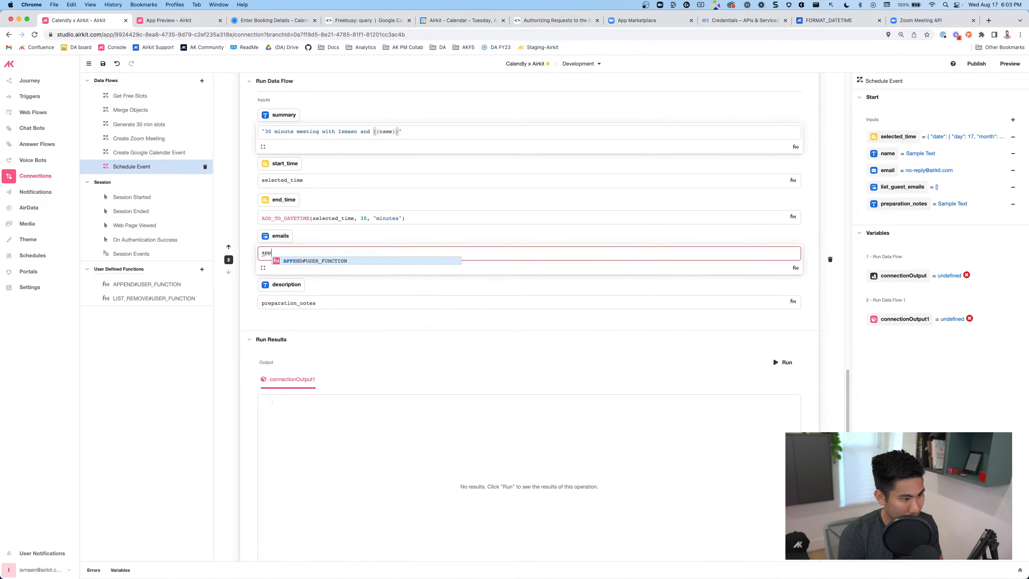
pyautogui.press('Return')
pyautogui.write('list_guest_emails')
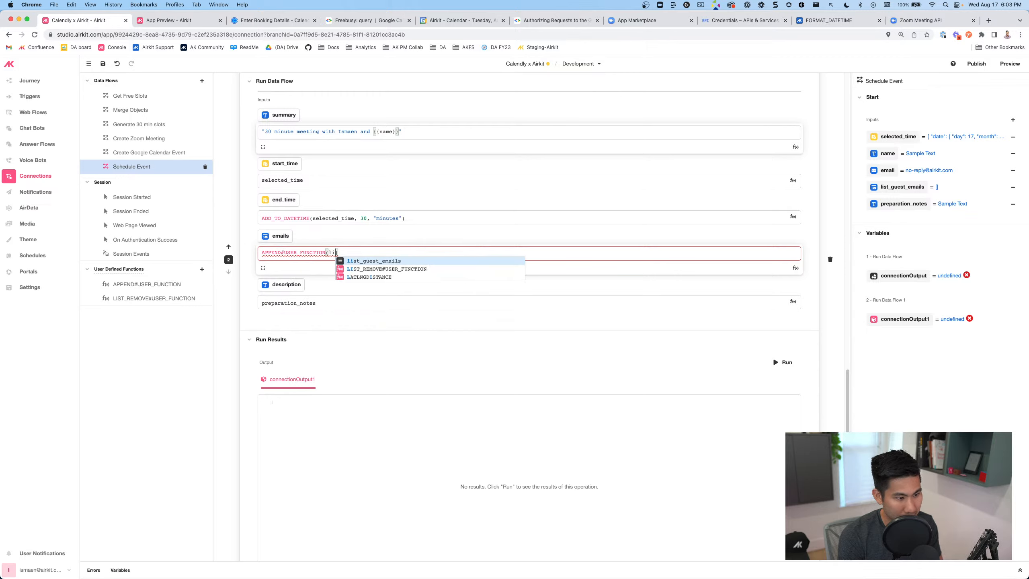
pyautogui.press('Return')
pyautogui.write(',em')
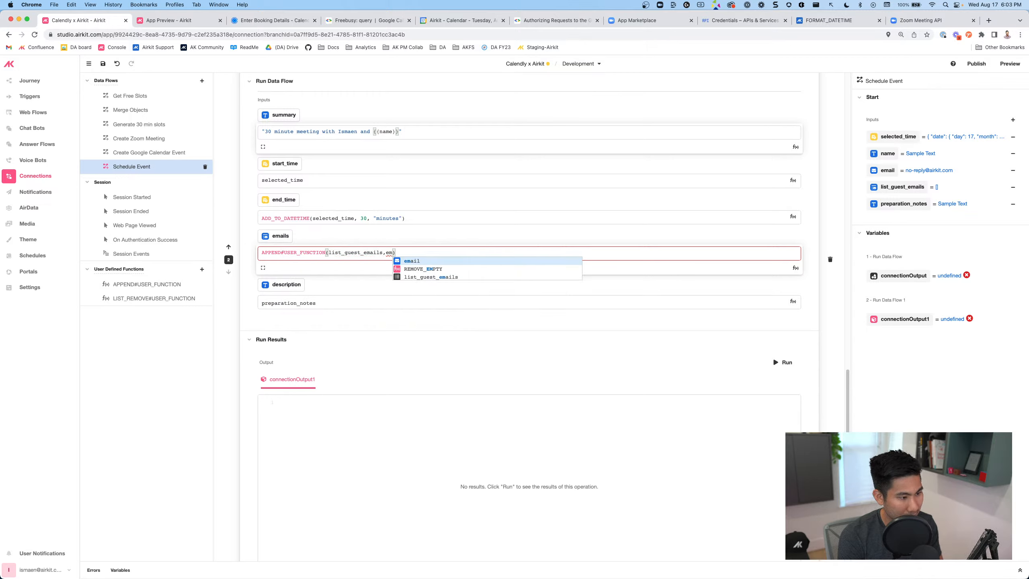
pyautogui.press('Return')
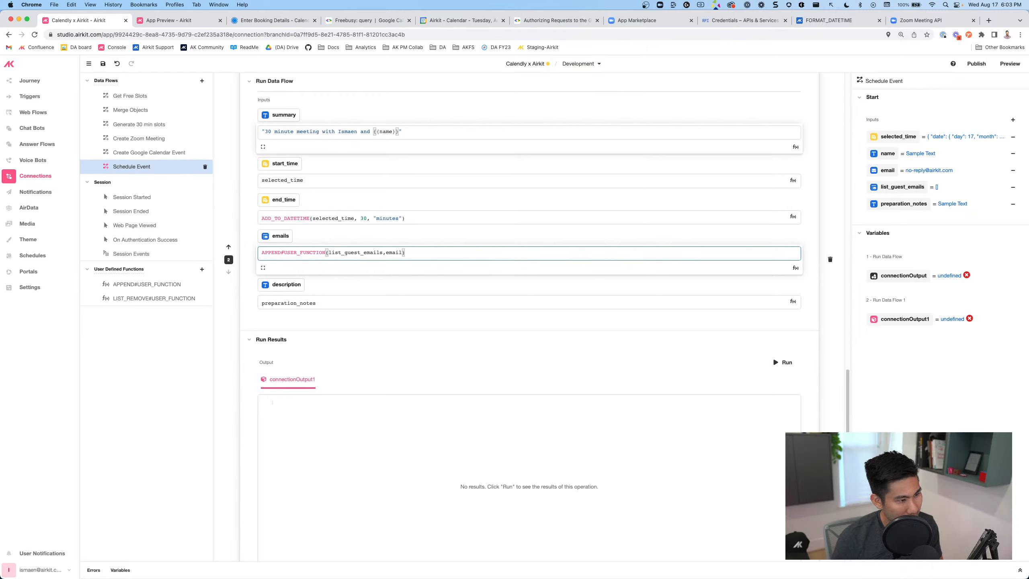
pyautogui.click(103, 63)
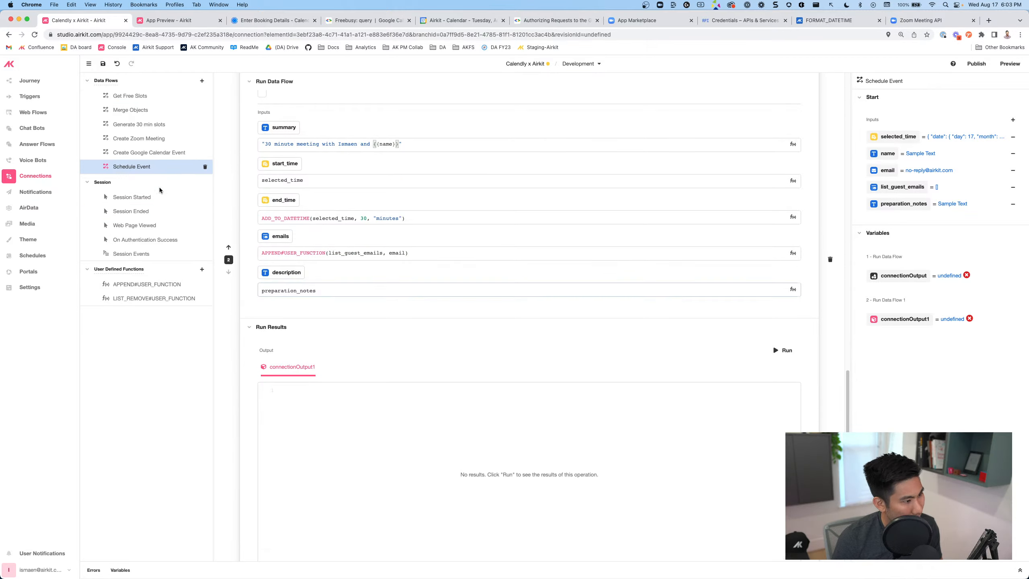
pyautogui.click(154, 153)
# Review the Create Google Calendar Event request body JSON and its Content-Type header
pyautogui.scroll(-4, 307, 335)
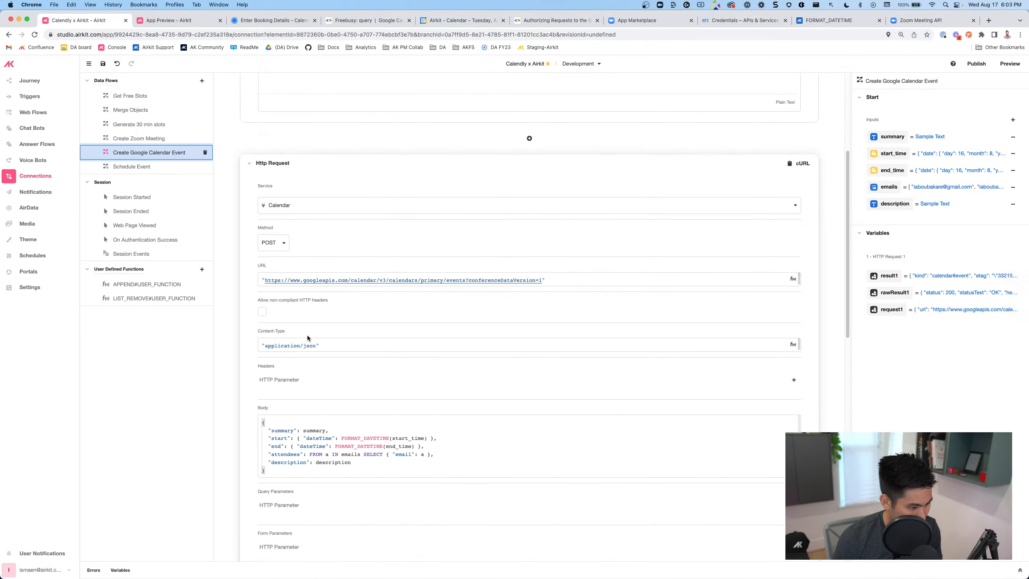
pyautogui.click(325, 438)
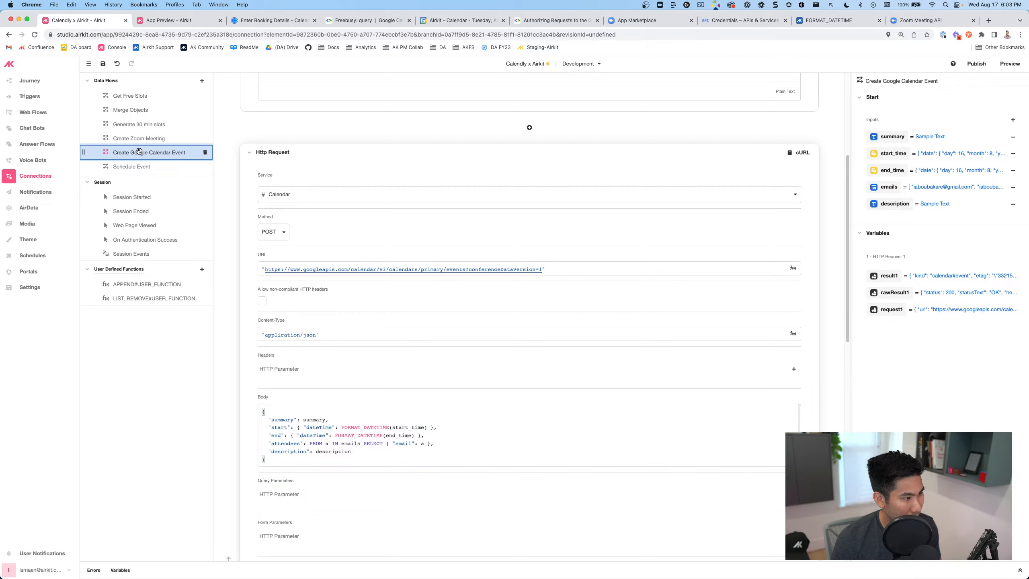
pyautogui.click(782, 329)
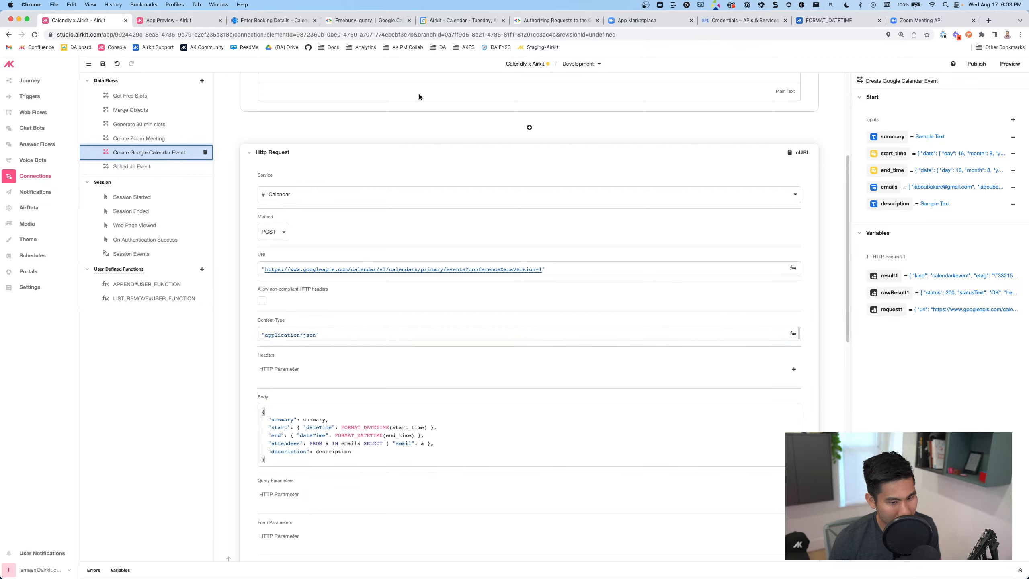
pyautogui.click(30, 112)
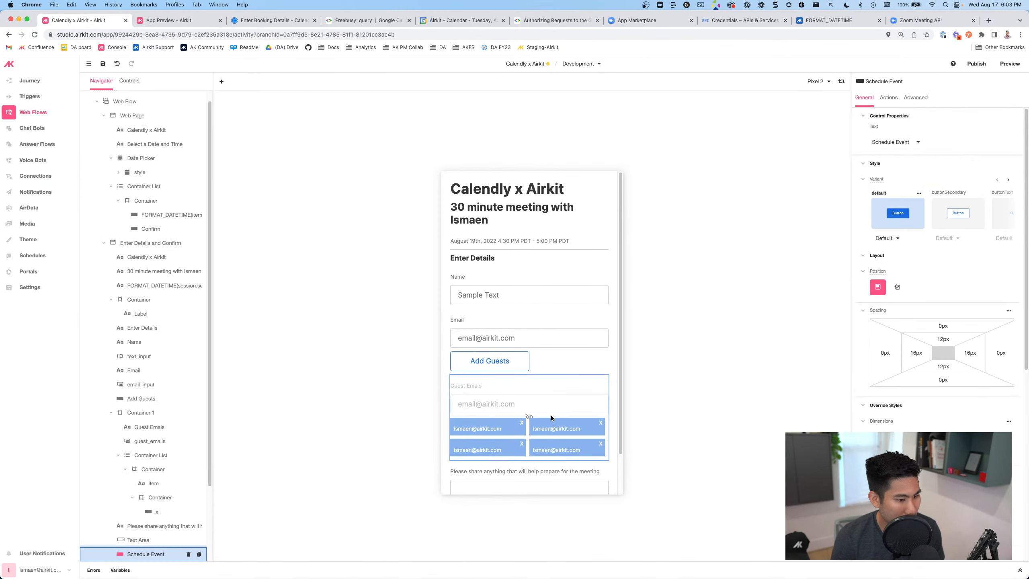
# Map the action's selected_time to session.selected_slot and name to activity.text_input
pyautogui.scroll(-2, 551, 415)
pyautogui.click(888, 97)
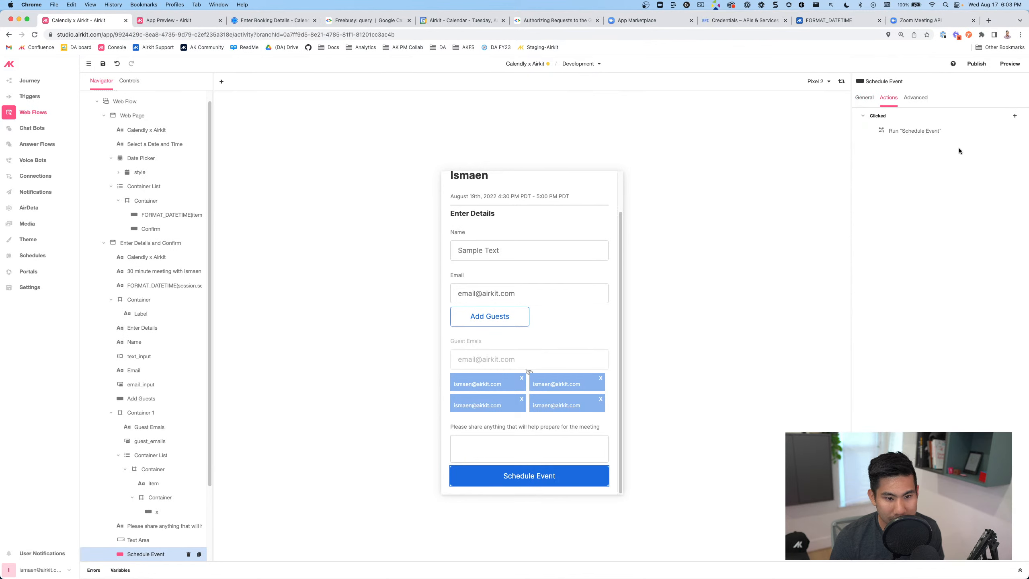
pyautogui.click(899, 131)
pyautogui.click(740, 203)
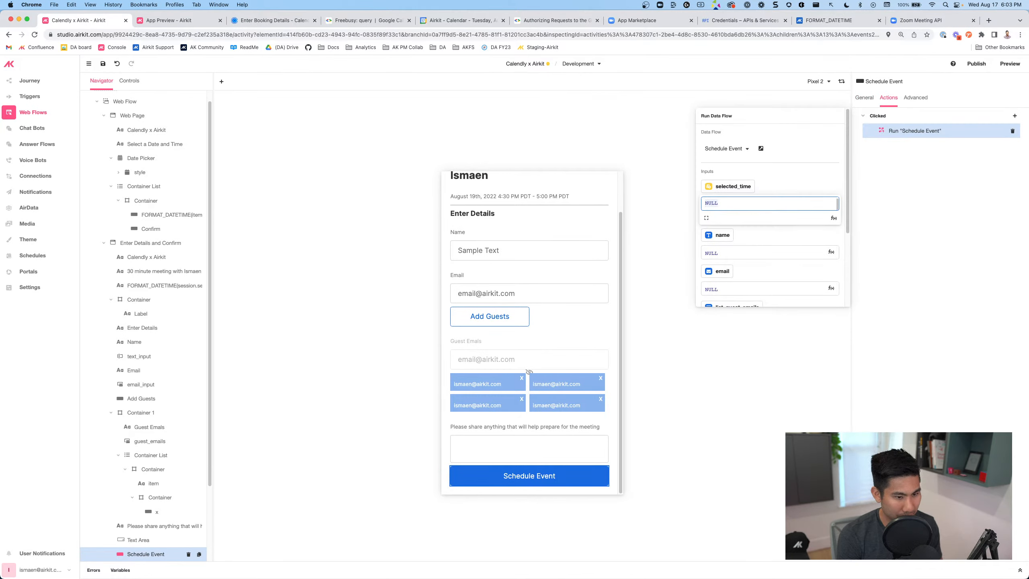
pyautogui.write('se;e')
pyautogui.press('BackSpace')
pyautogui.press('BackSpace')
pyautogui.press('BackSpace')
pyautogui.press('BackSpace')
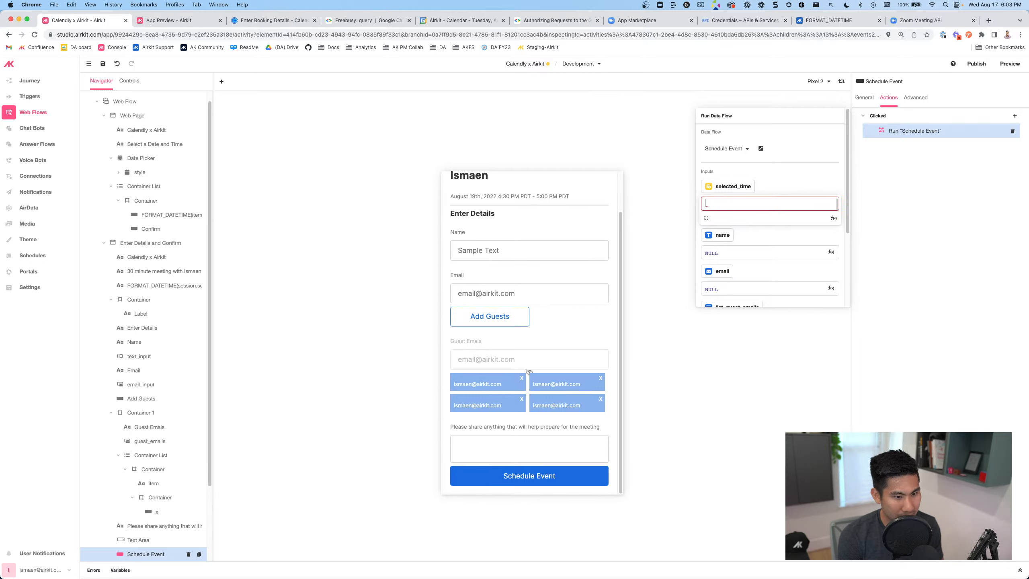
pyautogui.write('ses')
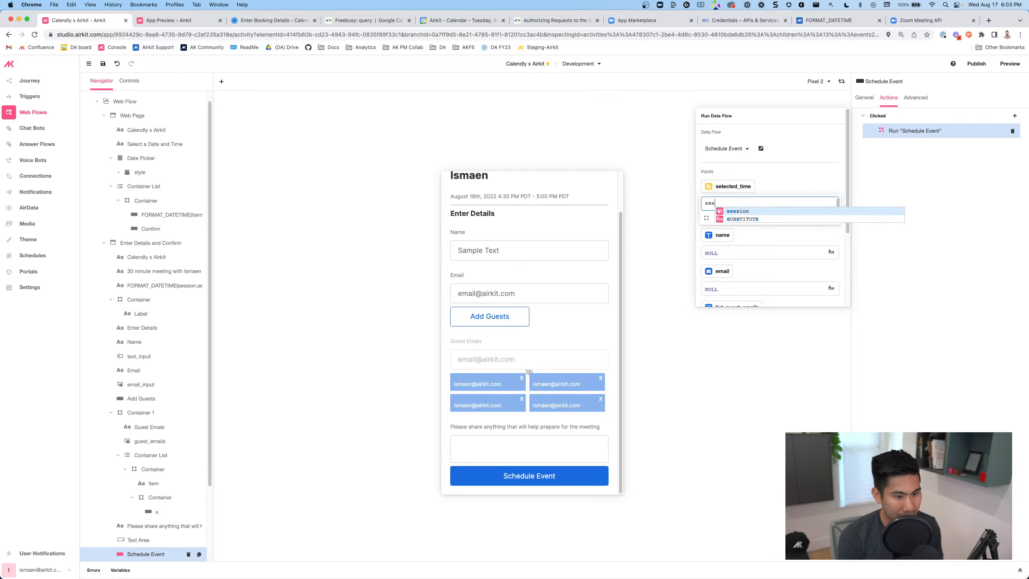
pyautogui.write('sion.')
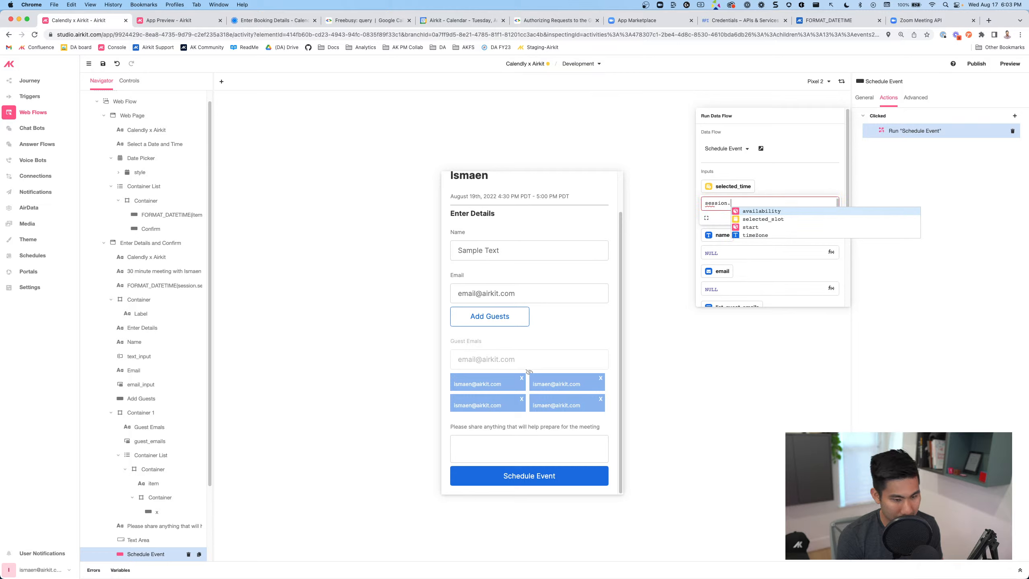
pyautogui.press('Down')
pyautogui.press('Return')
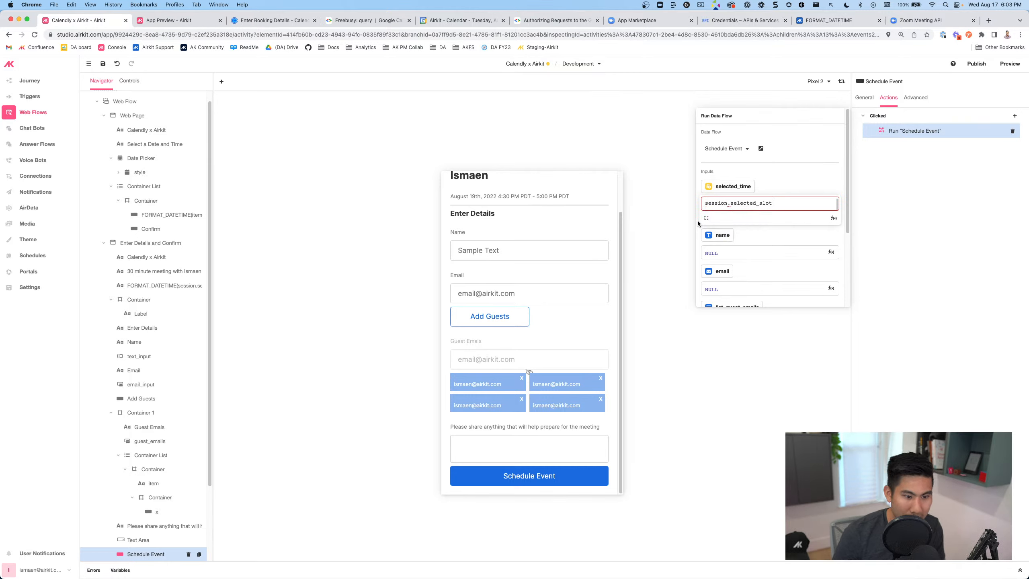
pyautogui.click(716, 252)
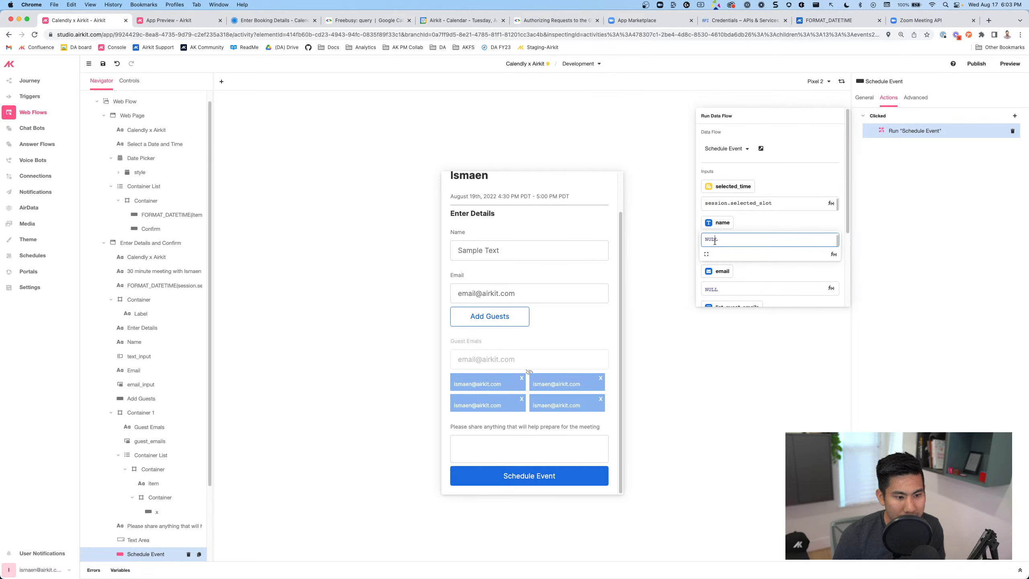
pyautogui.write('name')
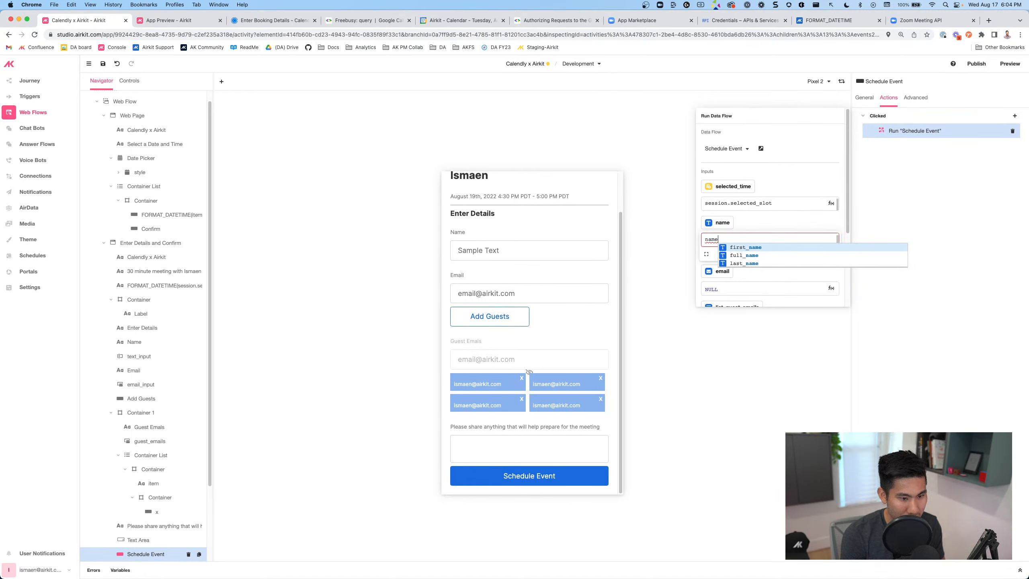
pyautogui.press('BackSpace')
pyautogui.press('BackSpace')
pyautogui.press('BackSpace')
pyautogui.press('BackSpace')
pyautogui.write('ac')
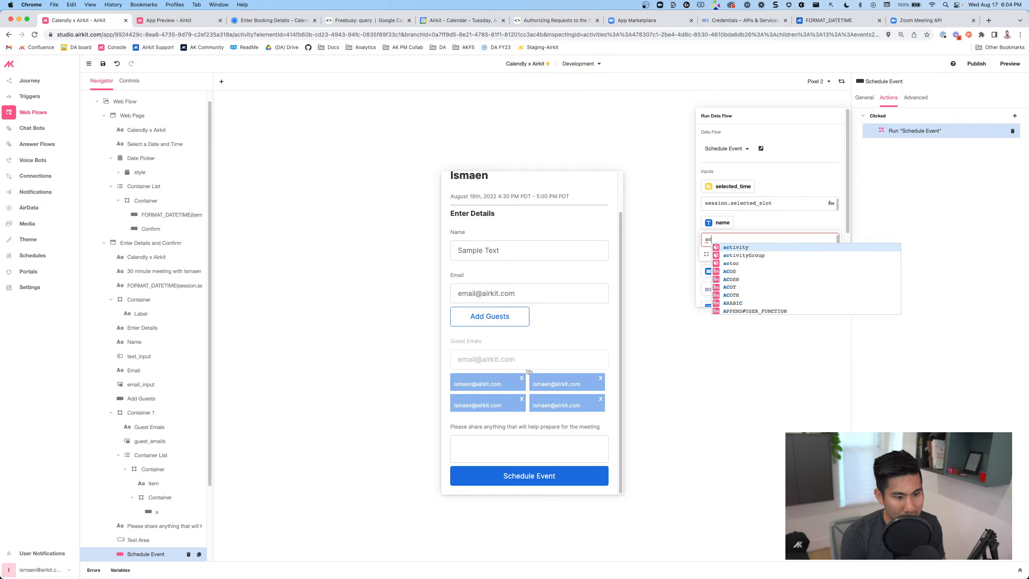
pyautogui.write('tiv.')
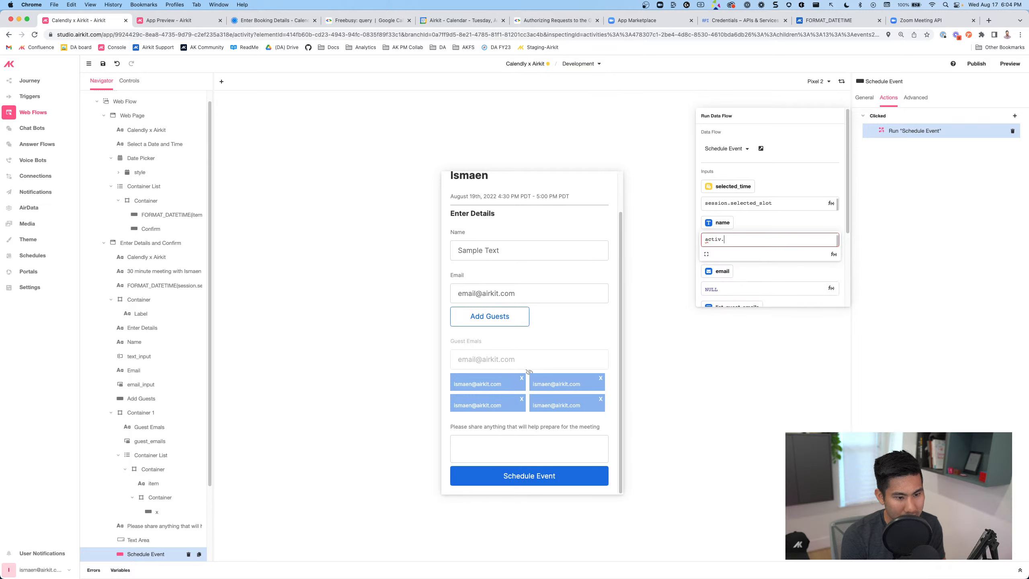
pyautogui.press('BackSpace')
pyautogui.write('ity.')
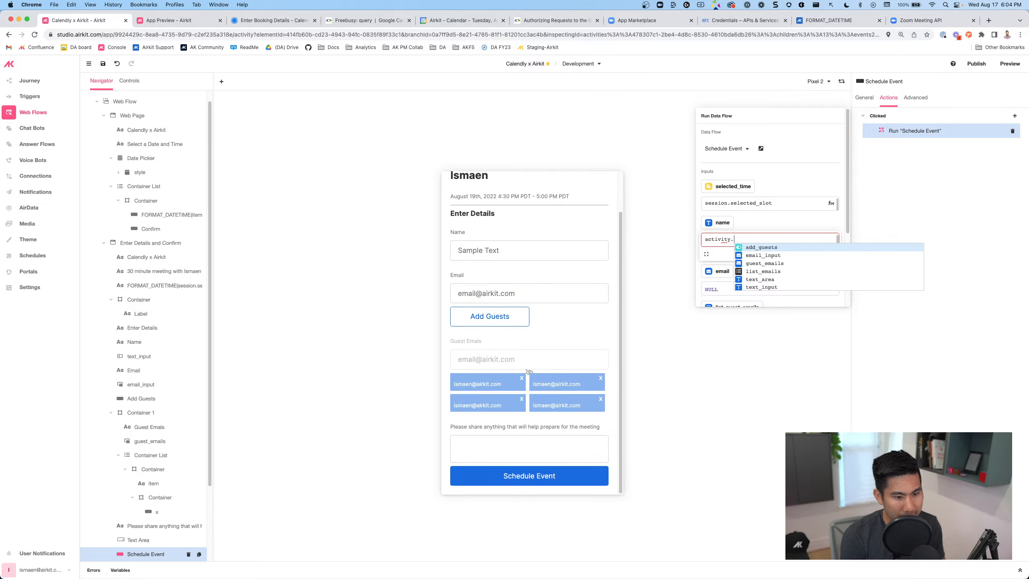
pyautogui.write('text')
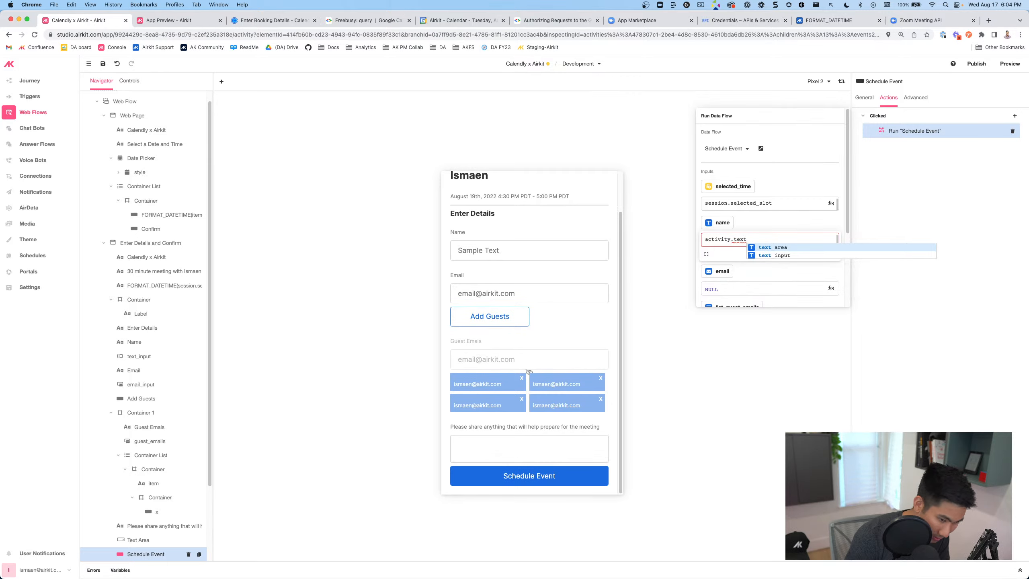
pyautogui.write('_input')
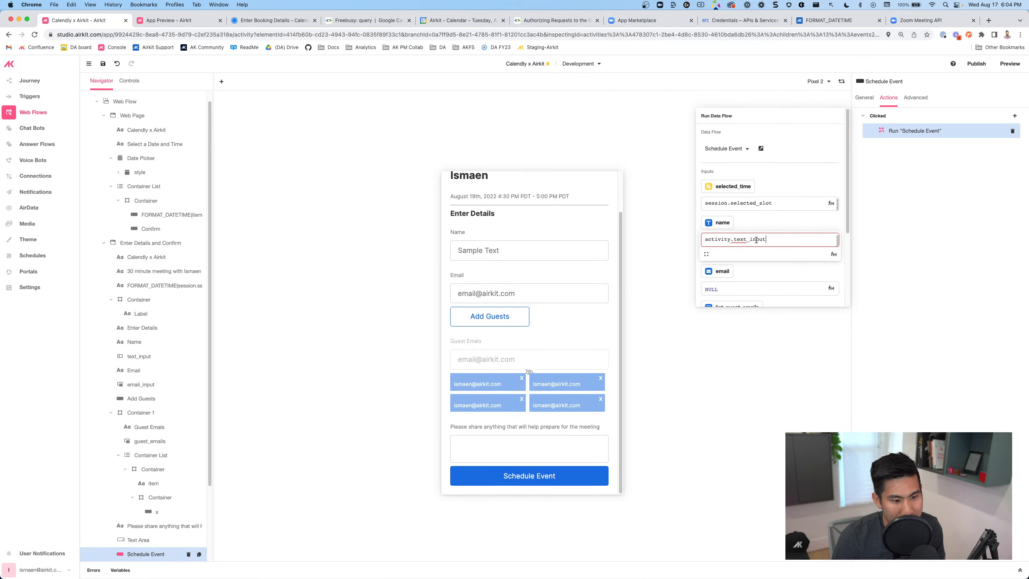
# Map email to activity.email_input, list_guest_emails to guest_emails and preparation_notes to text_area
pyautogui.scroll(-3, 756, 241)
pyautogui.click(699, 186)
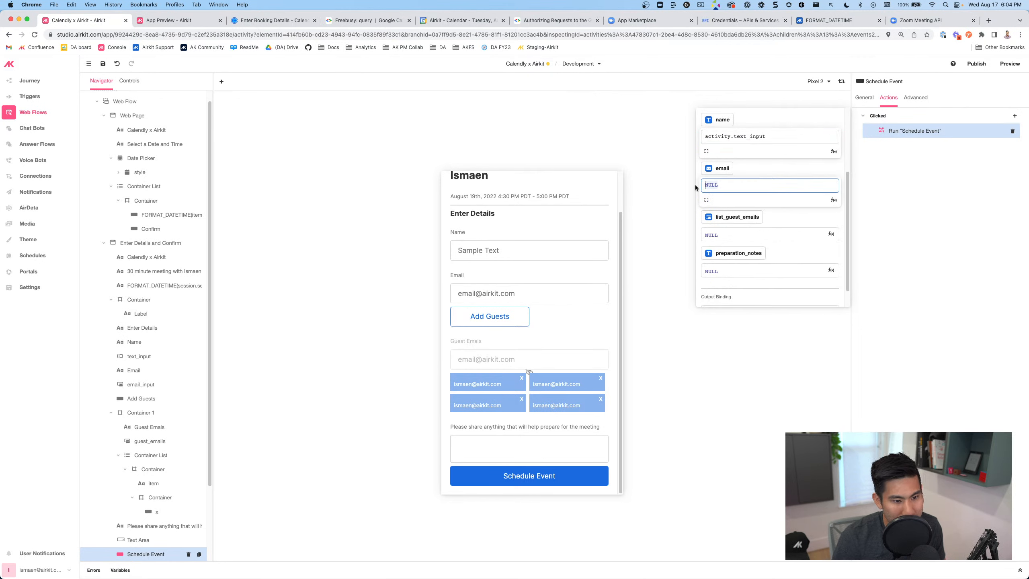
pyautogui.write('ac')
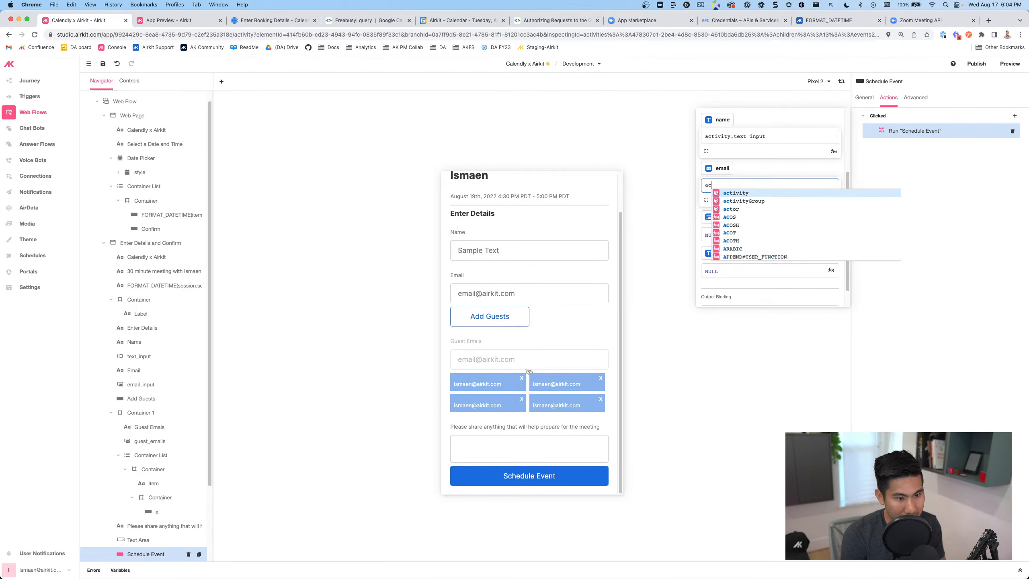
pyautogui.write('tivity.em')
pyautogui.press('Return')
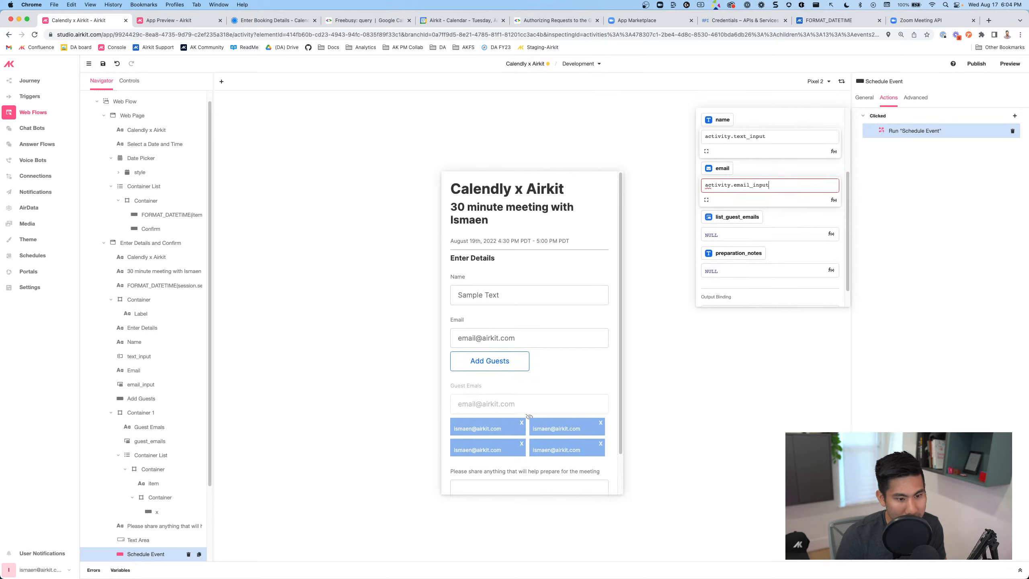
pyautogui.click(716, 229)
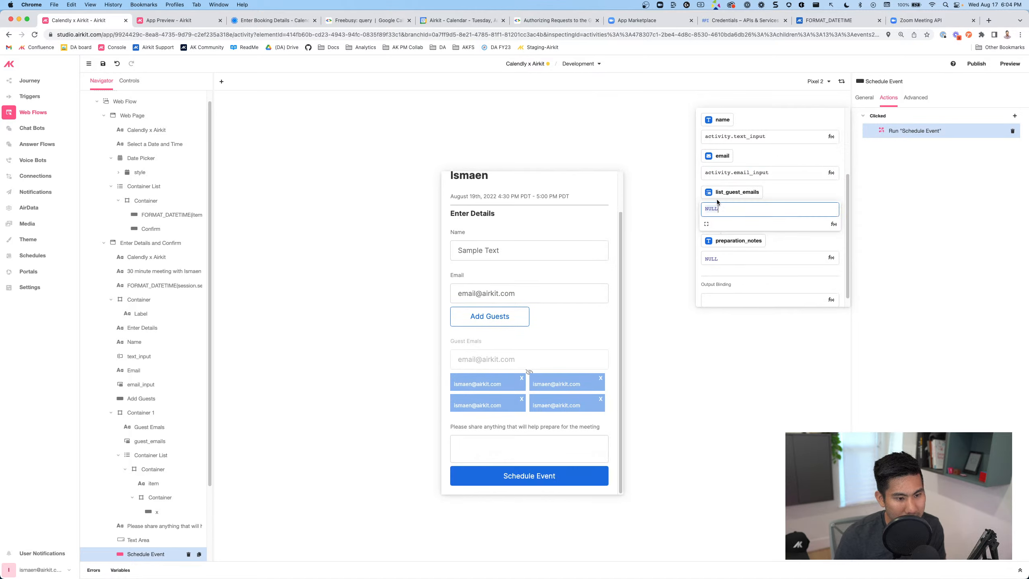
pyautogui.write('g')
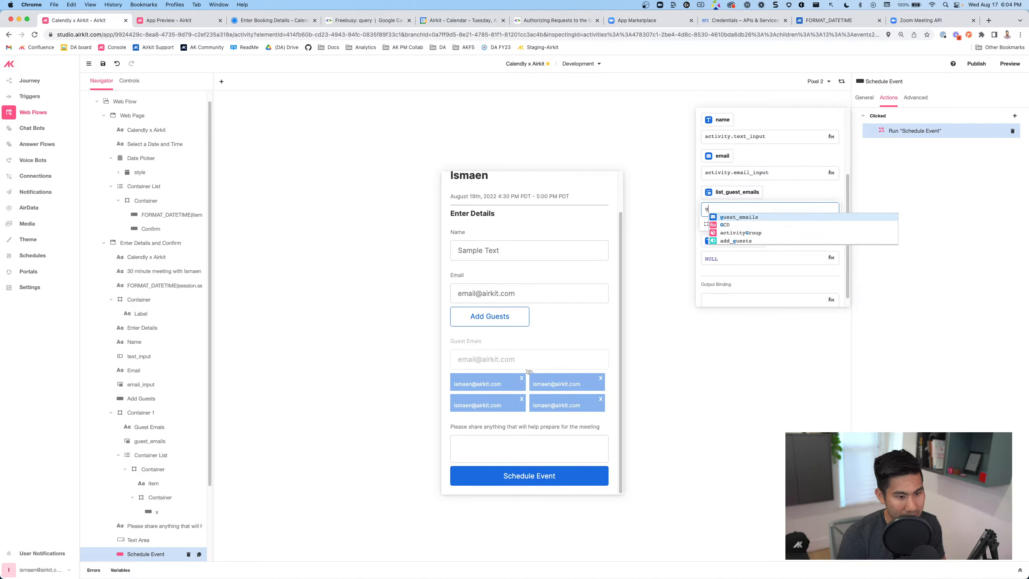
pyautogui.press('Return')
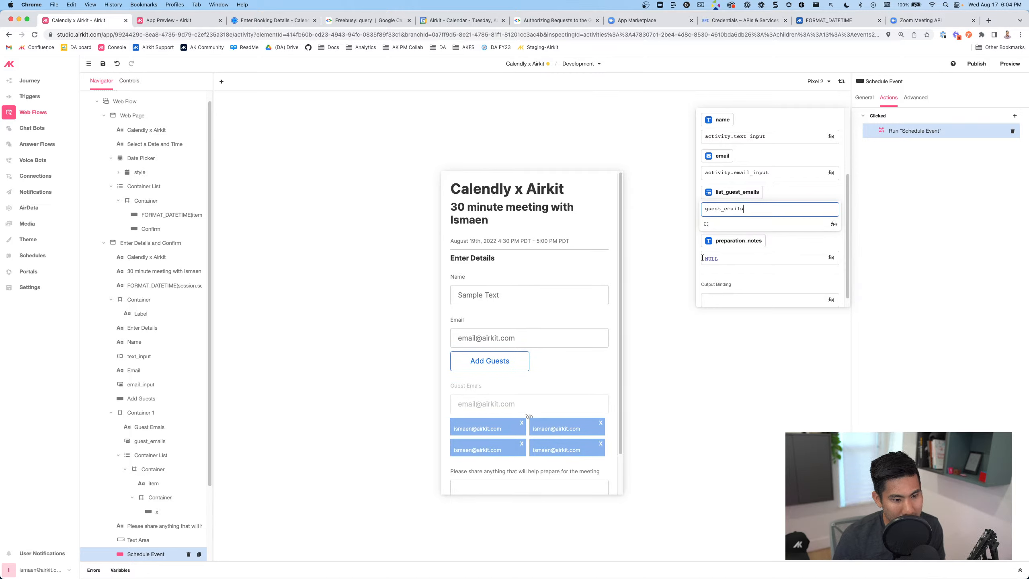
pyautogui.click(703, 258)
pyautogui.write('t')
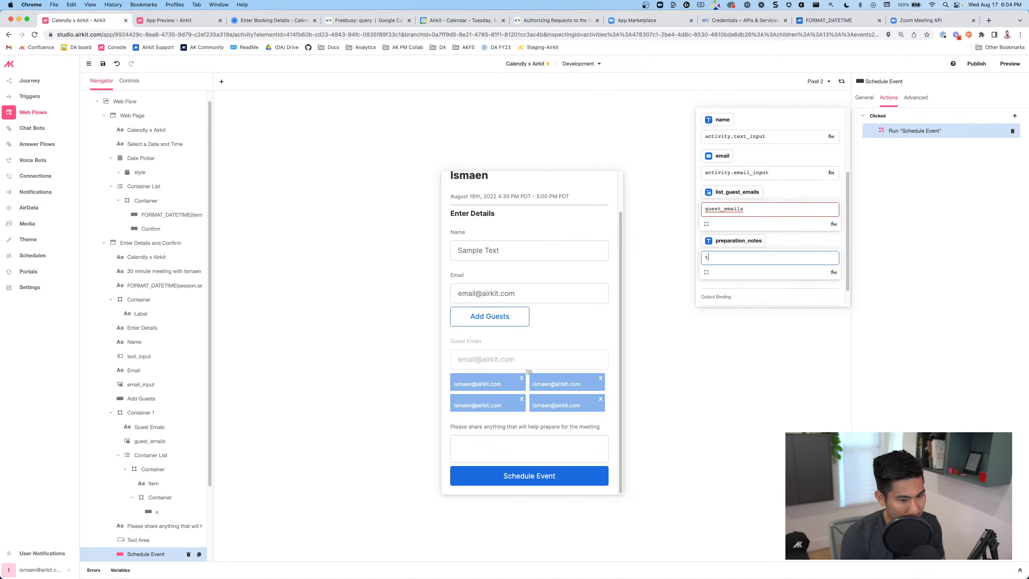
pyautogui.write('ext_')
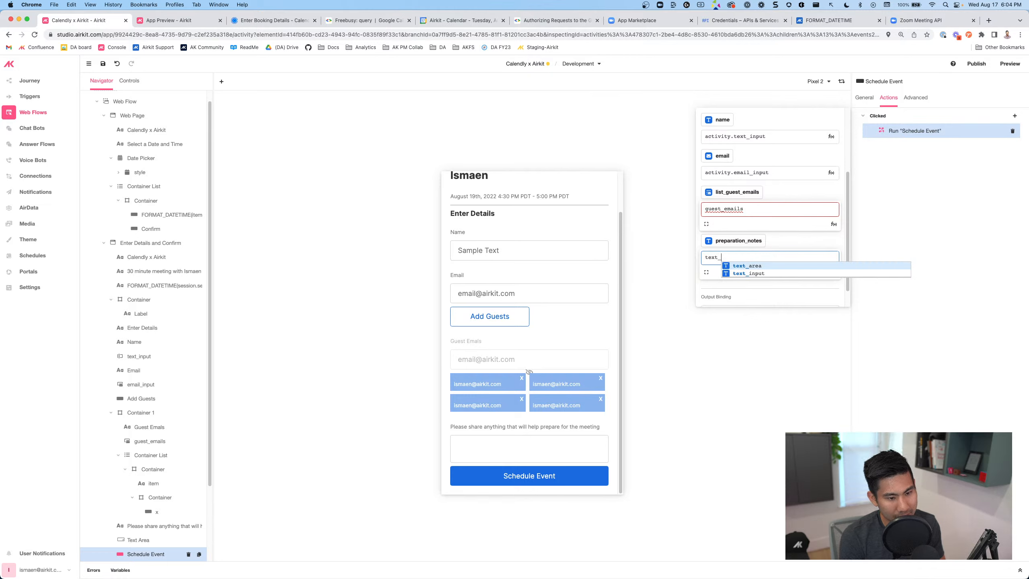
pyautogui.click(719, 266)
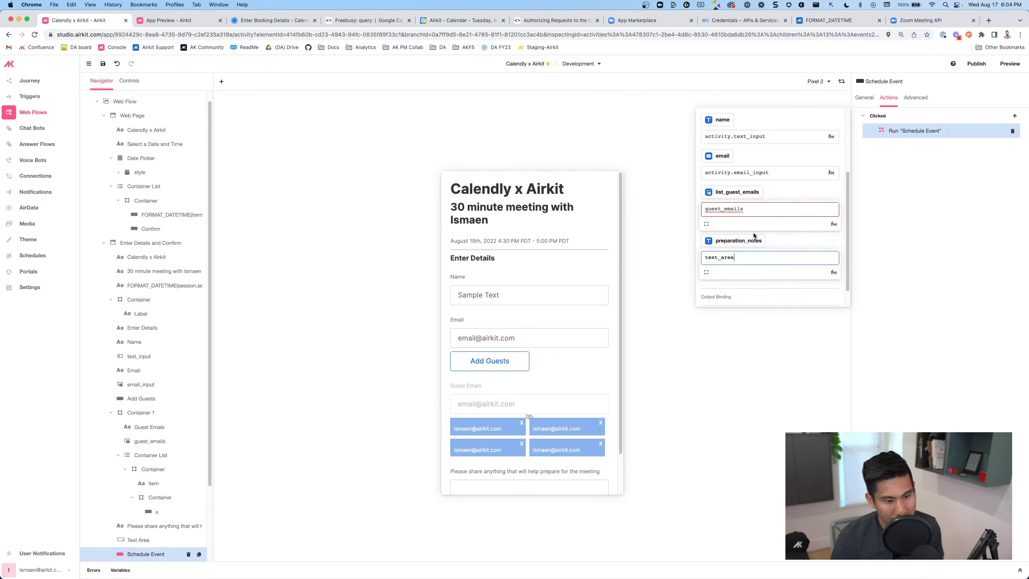
pyautogui.scroll(2, 482, 460)
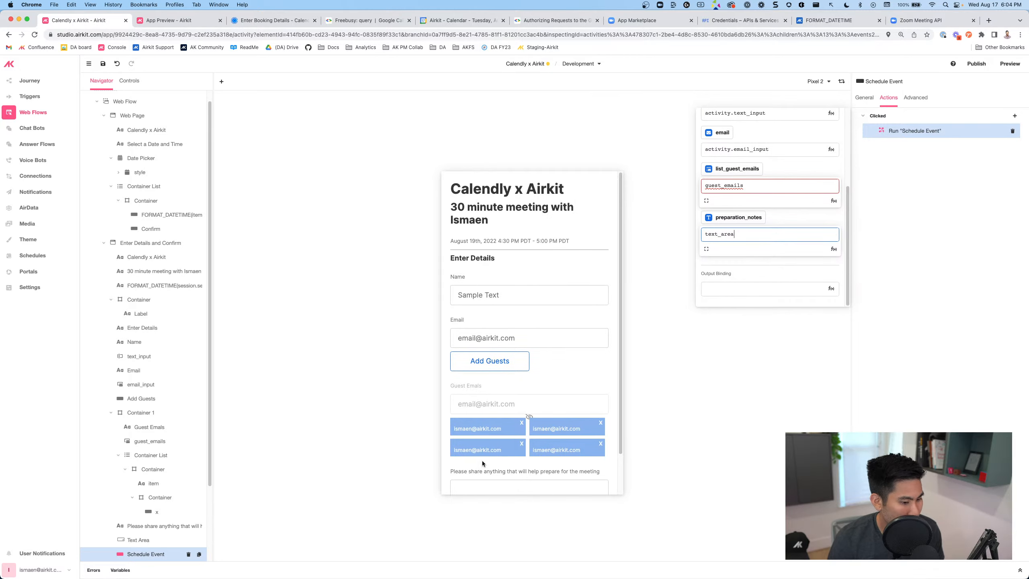
pyautogui.click(969, 177)
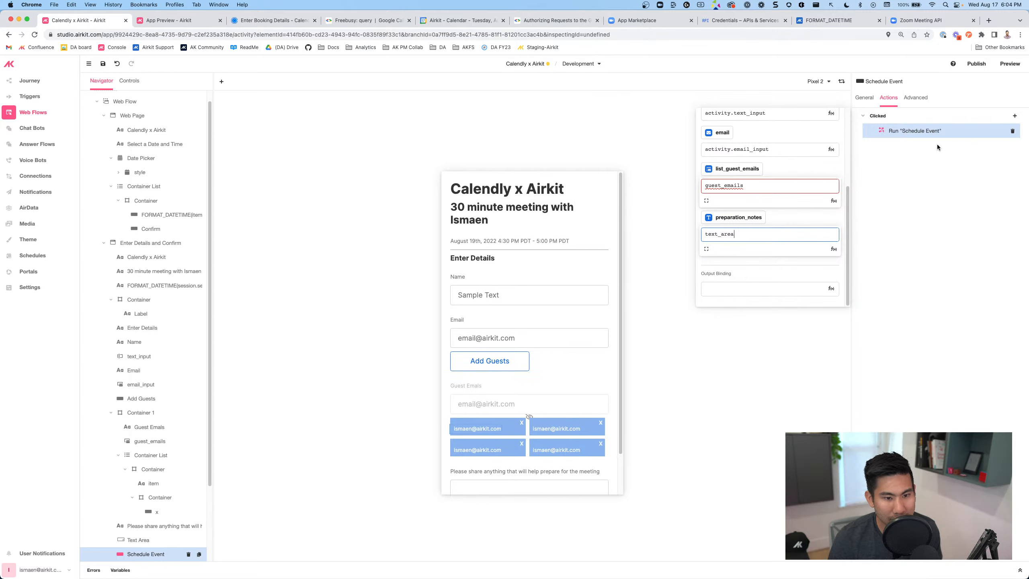
# Add a Navigate to Web Page action to the Schedule Event click, targeting a new Web Page 1
pyautogui.click(1015, 116)
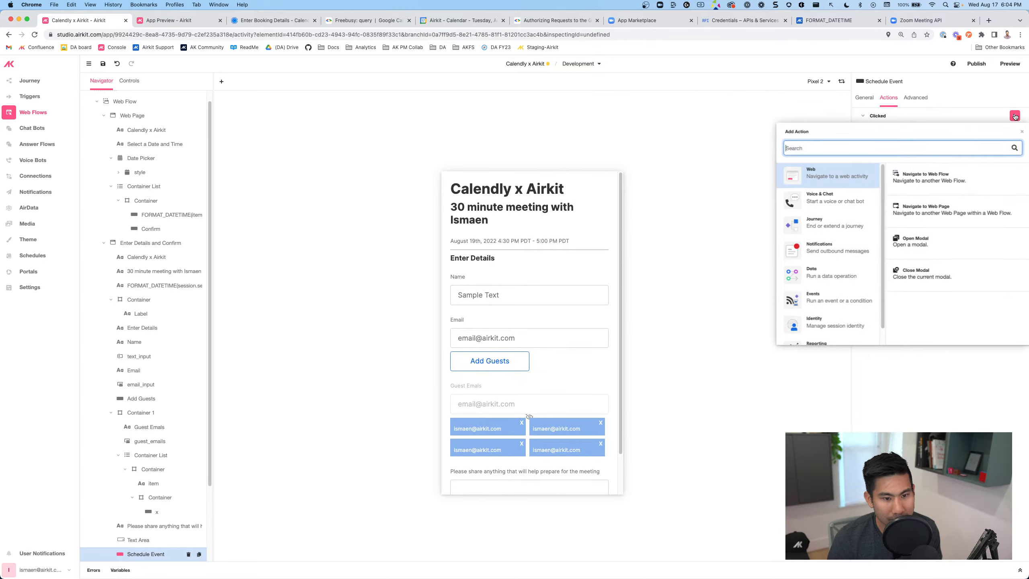
pyautogui.click(921, 205)
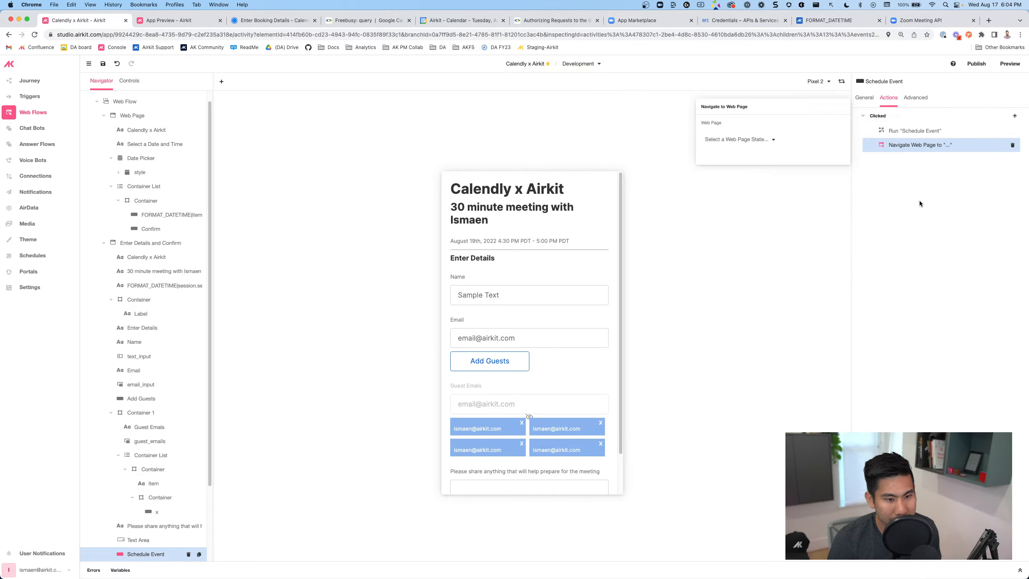
pyautogui.click(772, 144)
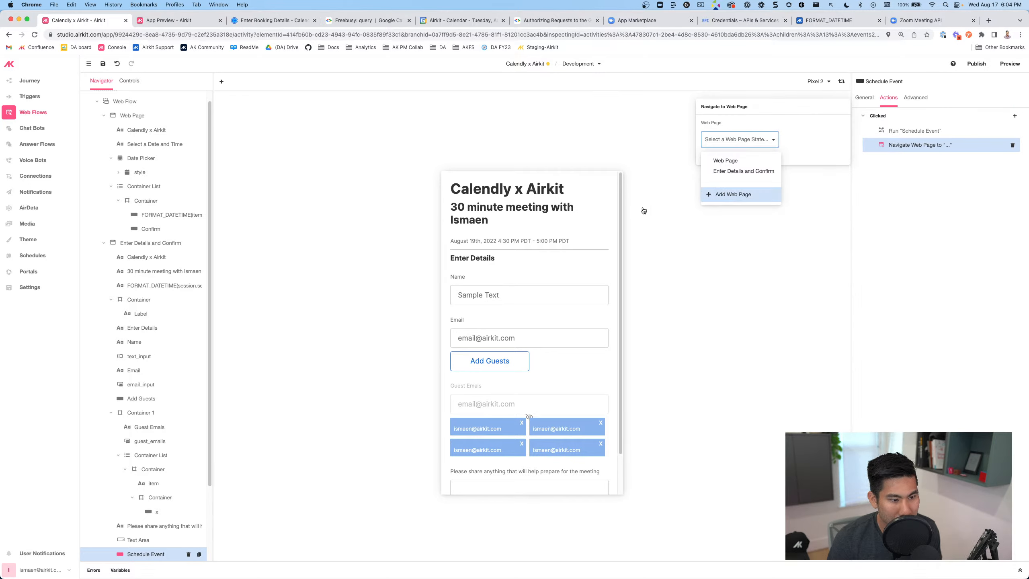
pyautogui.click(732, 194)
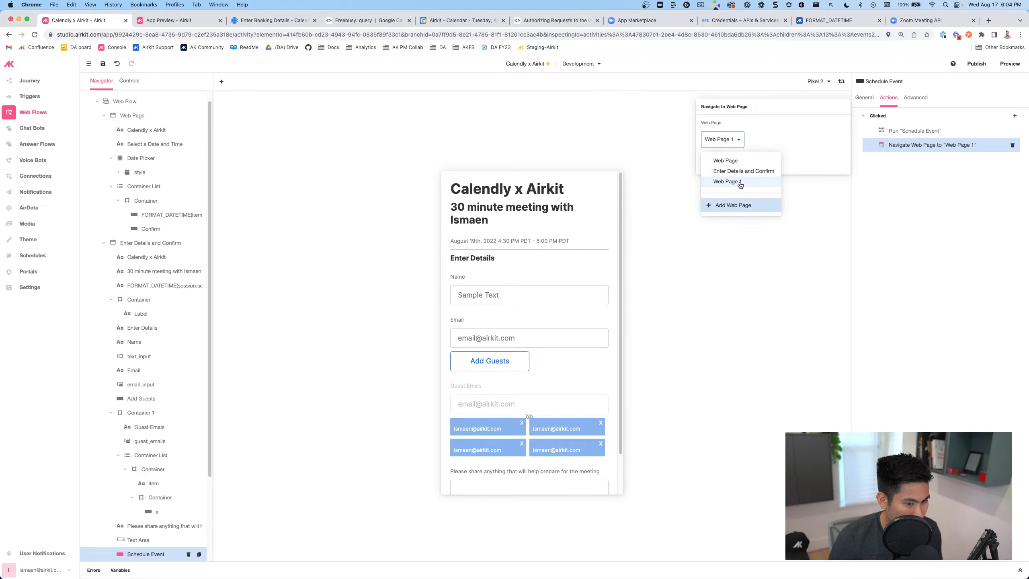
pyautogui.click(286, 453)
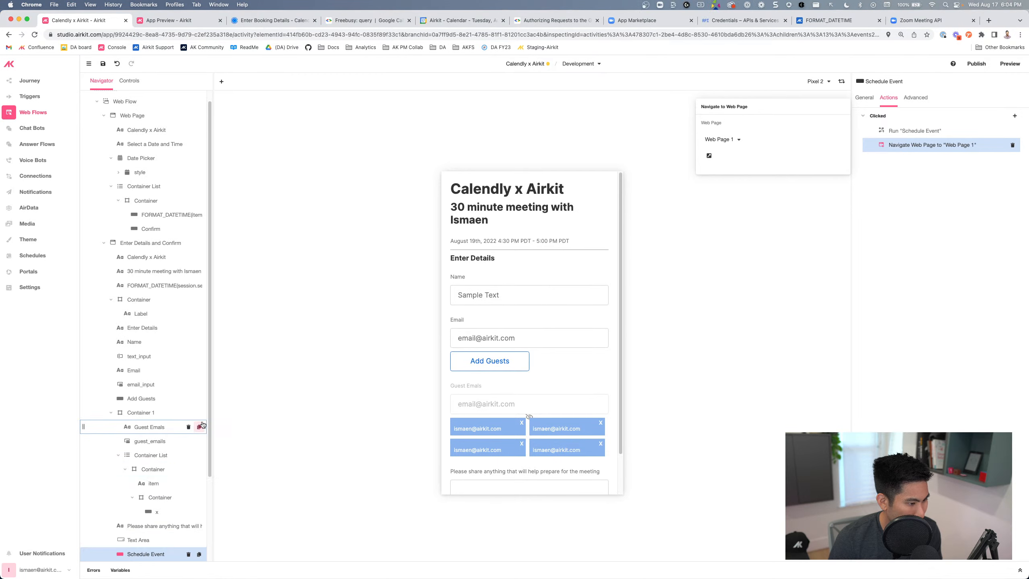
# Open Web Page 1 and place a Label control at the top of the page
pyautogui.moveTo(209, 337); pyautogui.dragTo(220, 494)
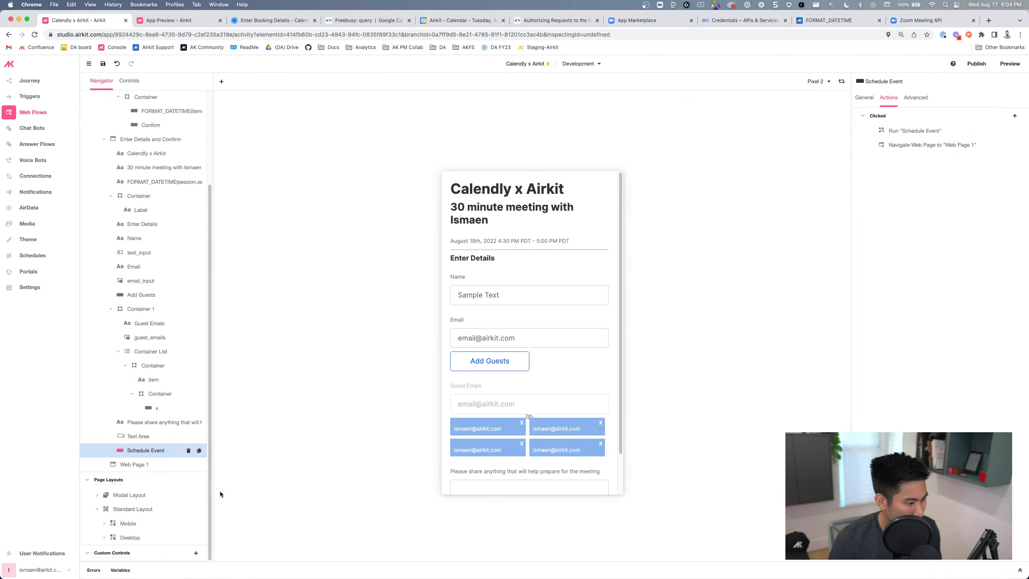
pyautogui.click(193, 465)
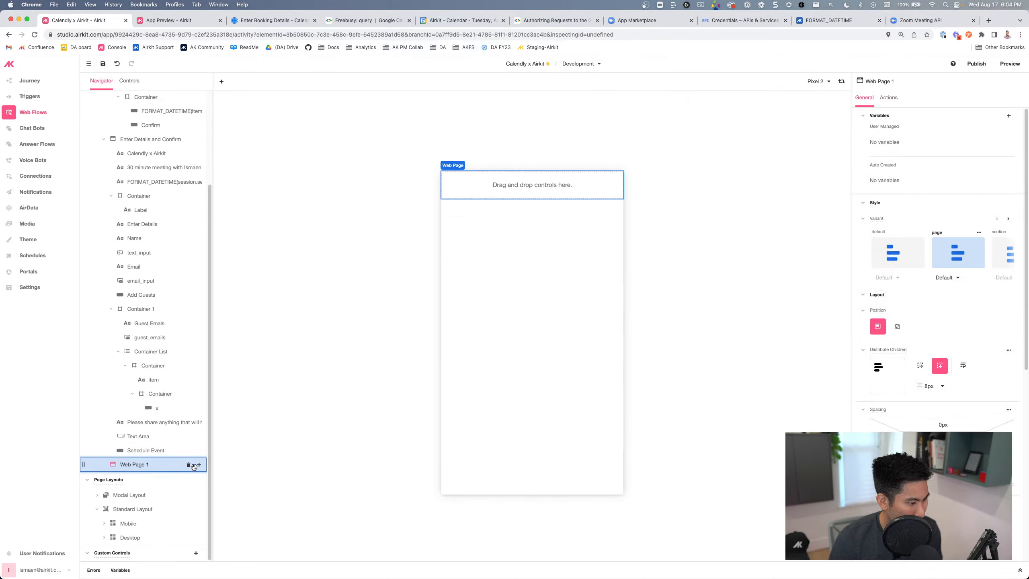
pyautogui.click(198, 465)
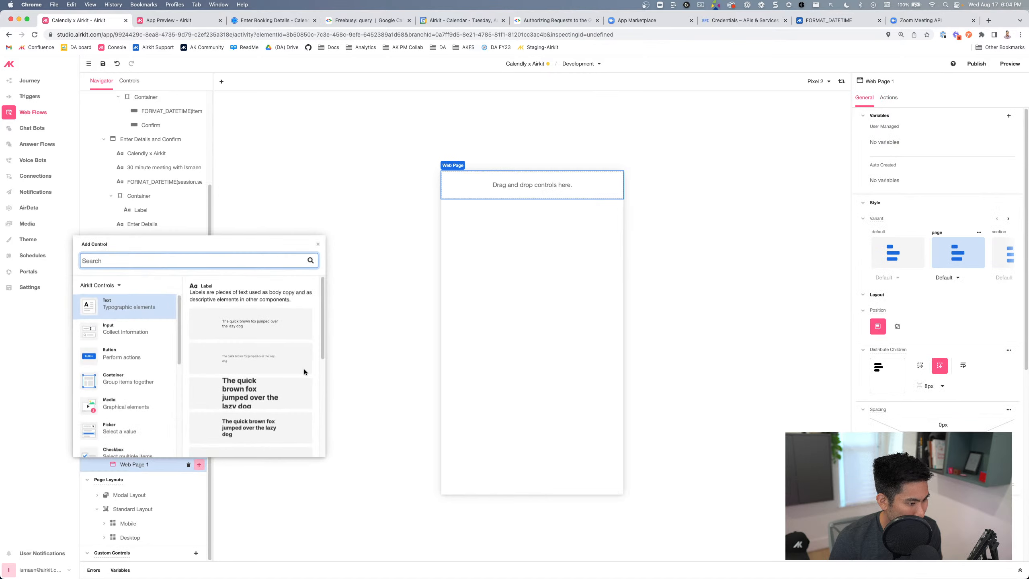
pyautogui.moveTo(253, 432); pyautogui.dragTo(477, 186)
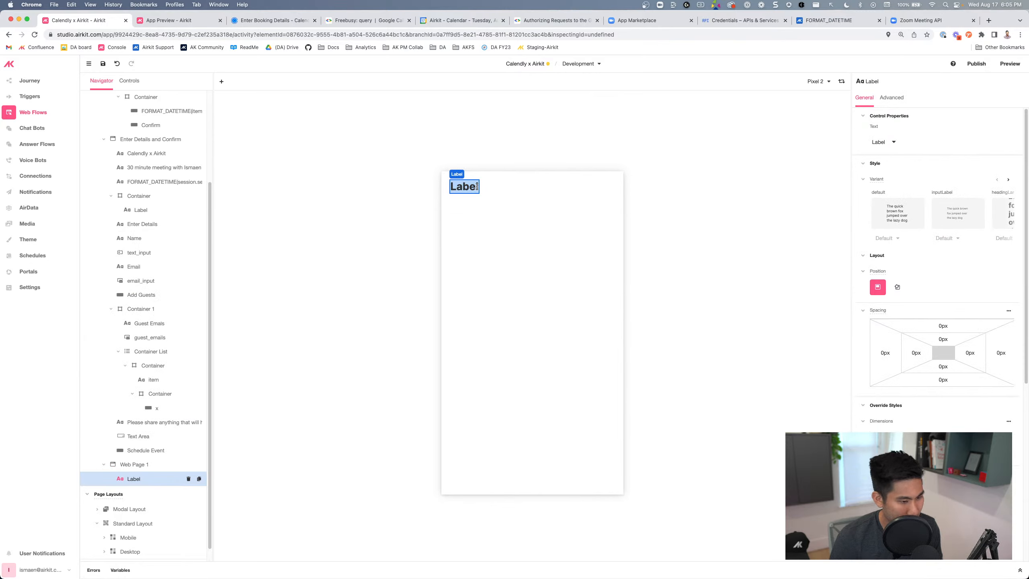
# Set the label text to 'Thank you!', save the app and launch the preview
pyautogui.write('Thank you!')
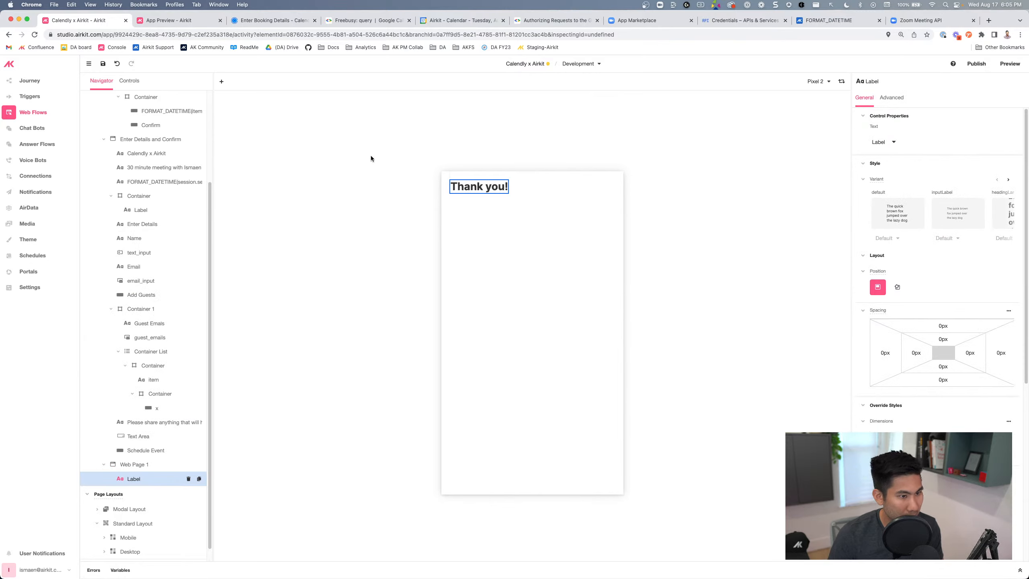
pyautogui.click(103, 63)
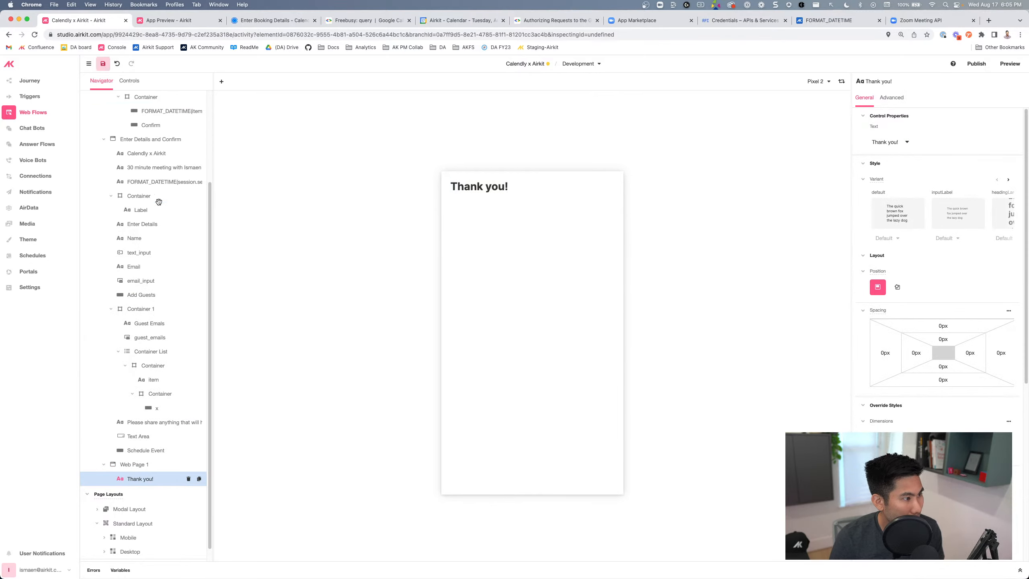
pyautogui.scroll(3, 157, 256)
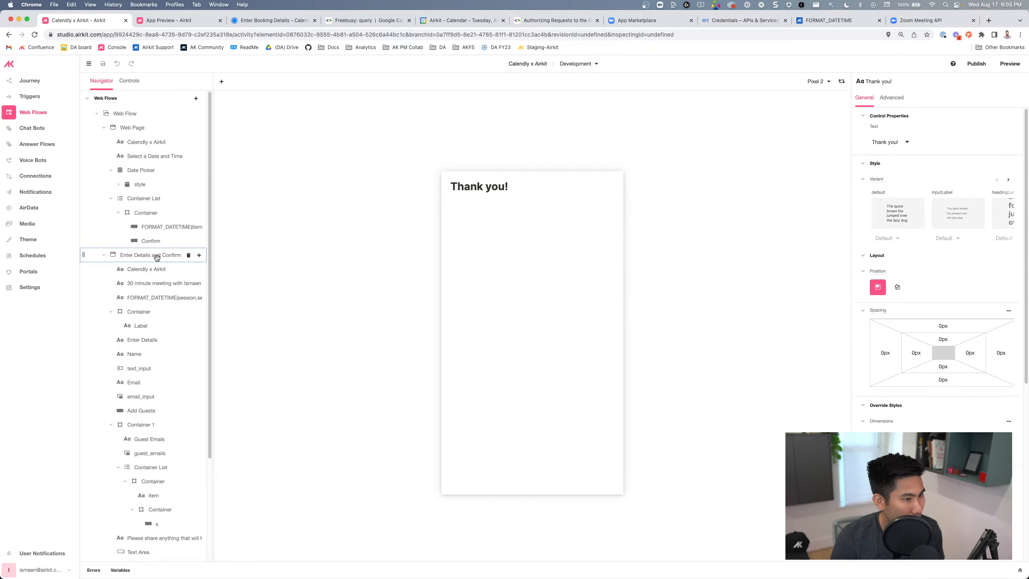
pyautogui.click(1009, 63)
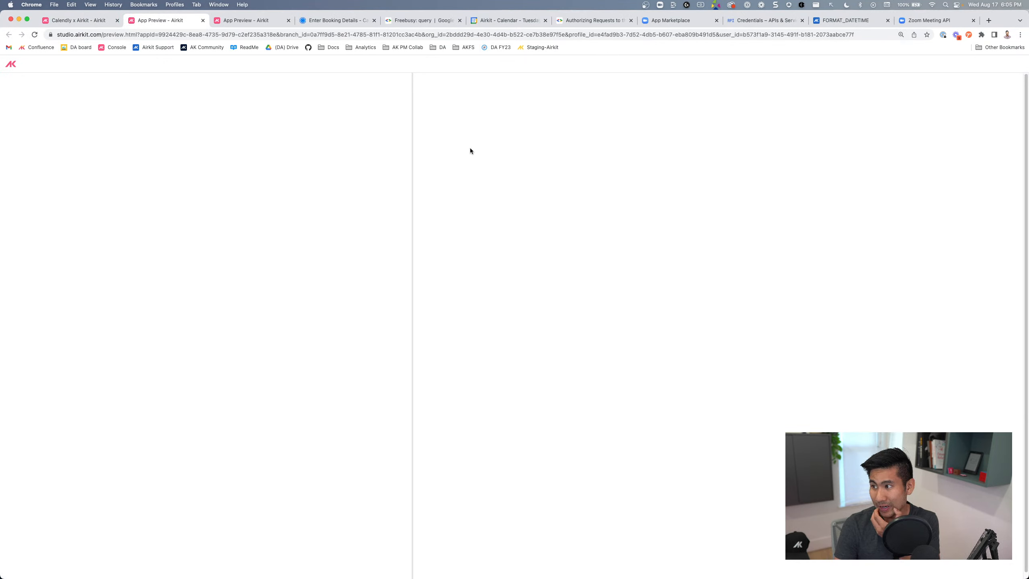
# Start a test booking in the preview for August 19 at 11:30
pyautogui.click(235, 493)
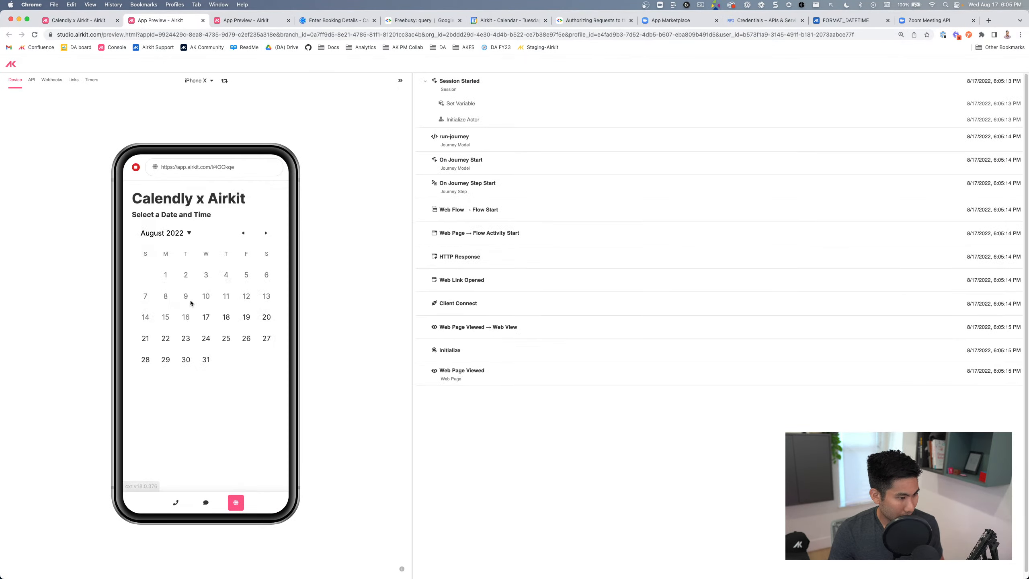
pyautogui.click(244, 318)
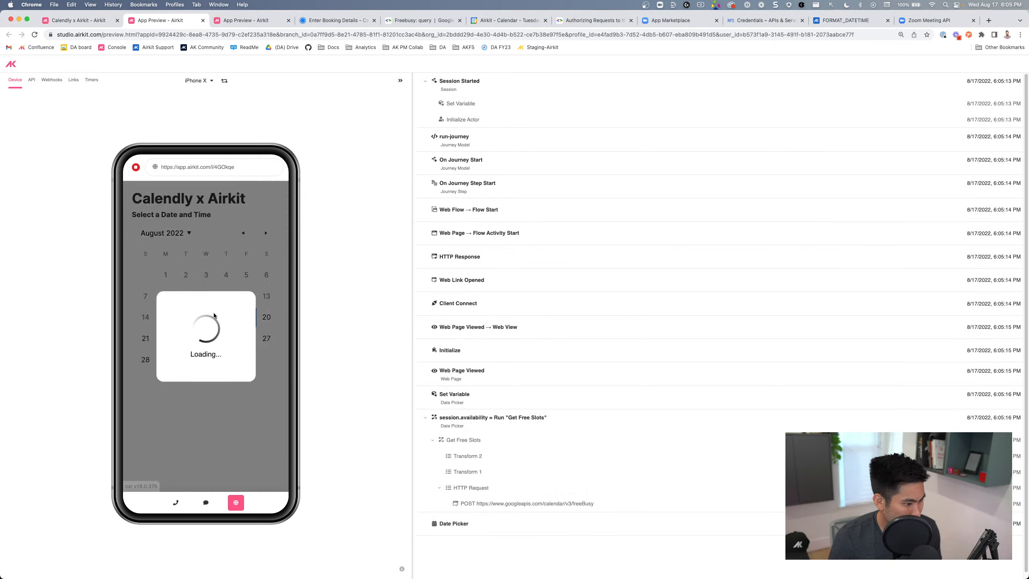
pyautogui.click(210, 391)
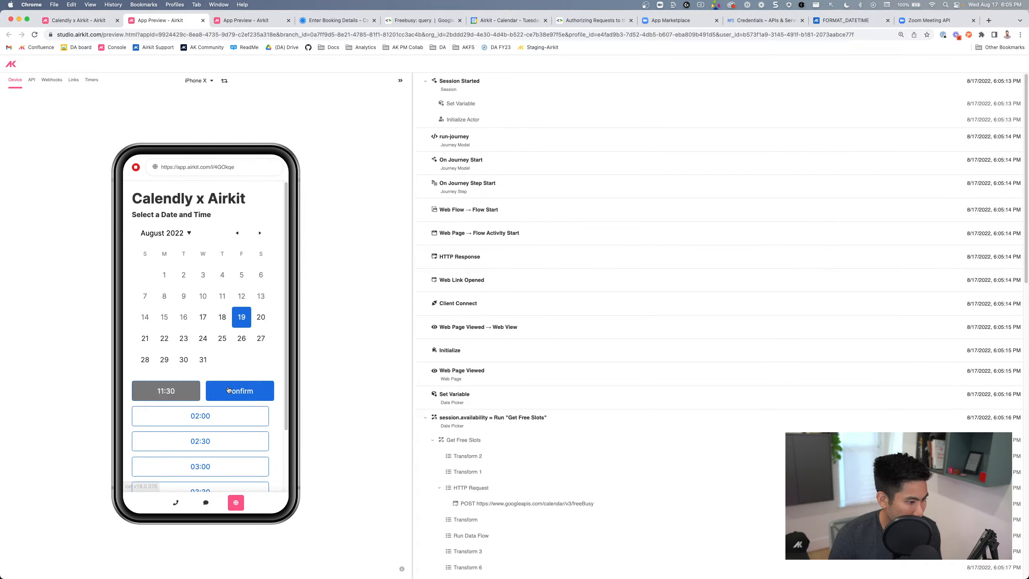
pyautogui.click(236, 392)
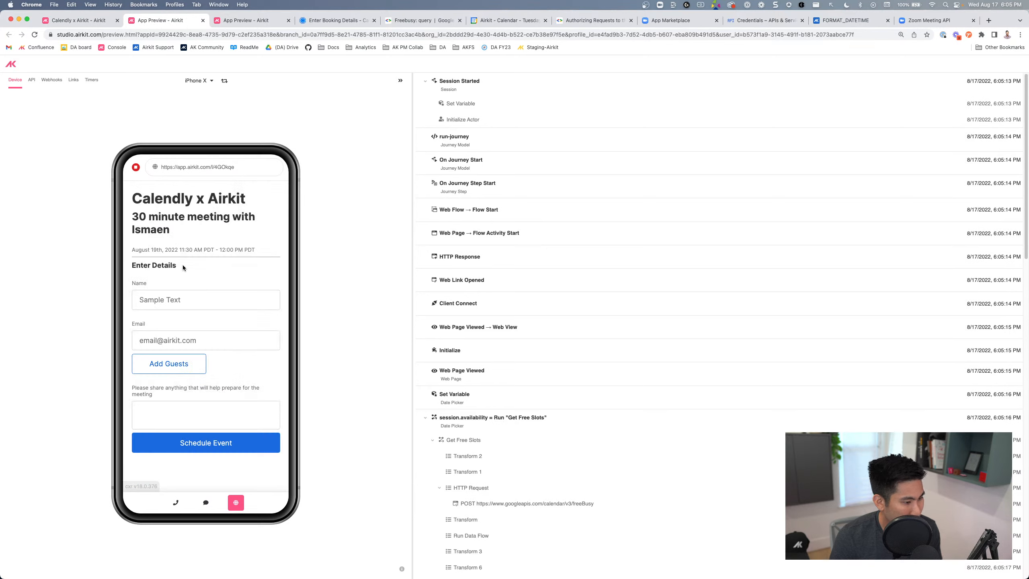
# Fill in the booker's name and e-mail address in the details form
pyautogui.click(172, 298)
pyautogui.write('Ismaen')
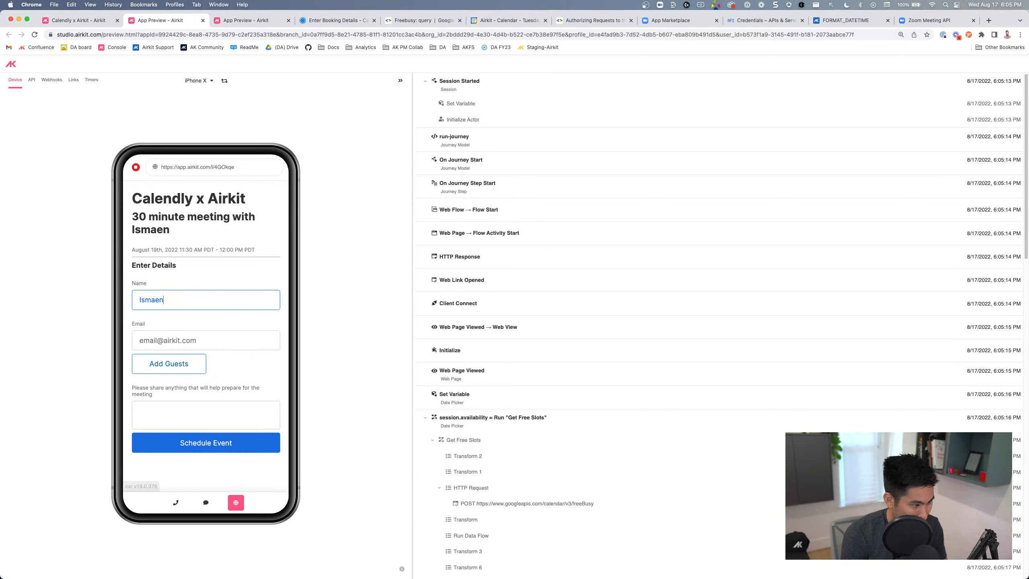
pyautogui.press('BackSpace')
pyautogui.press('BackSpace')
pyautogui.press('BackSpace')
pyautogui.press('BackSpace')
pyautogui.press('BackSpace')
pyautogui.press('BackSpace')
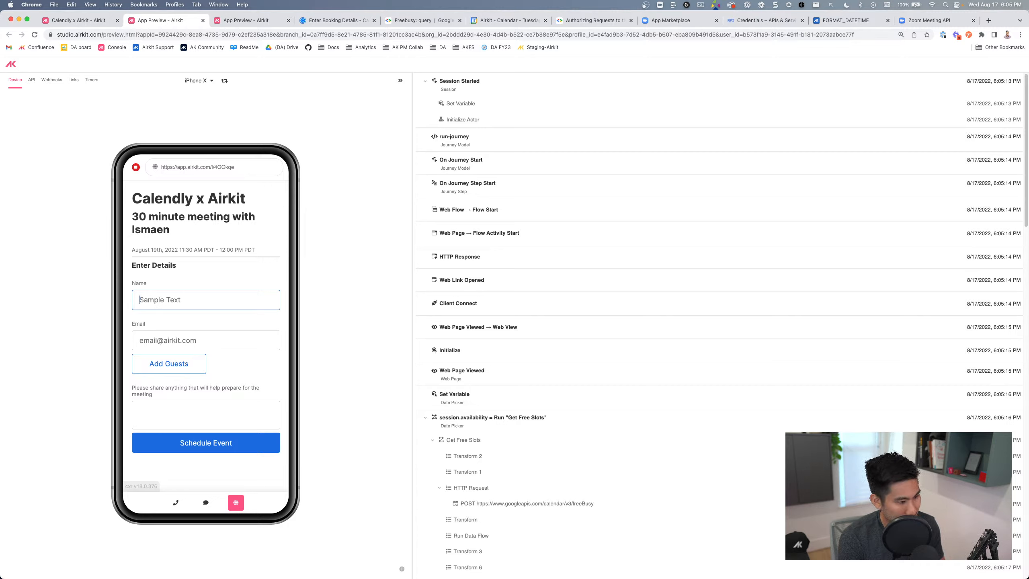
pyautogui.write('Michael Jordan')
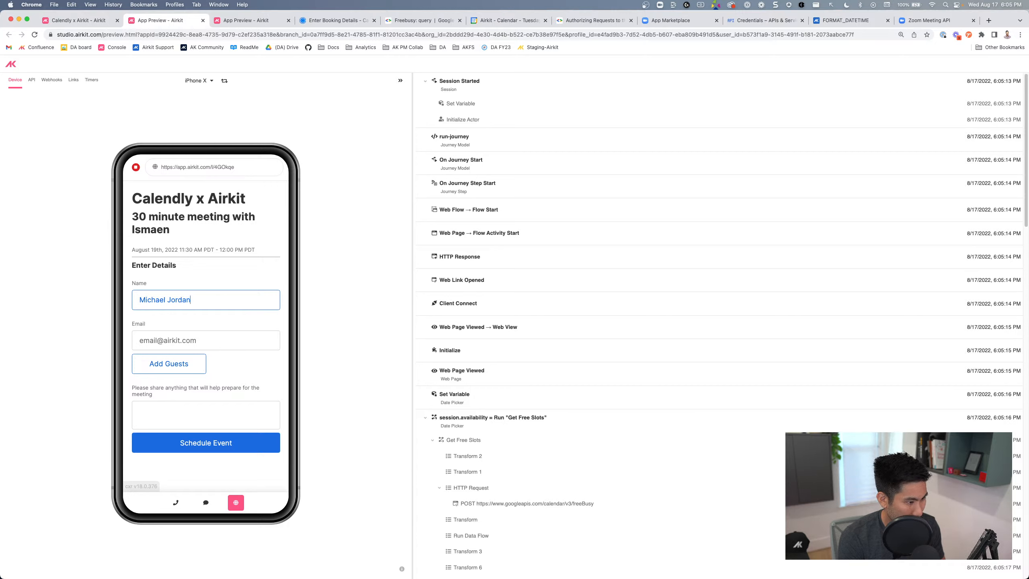
pyautogui.press('Tab')
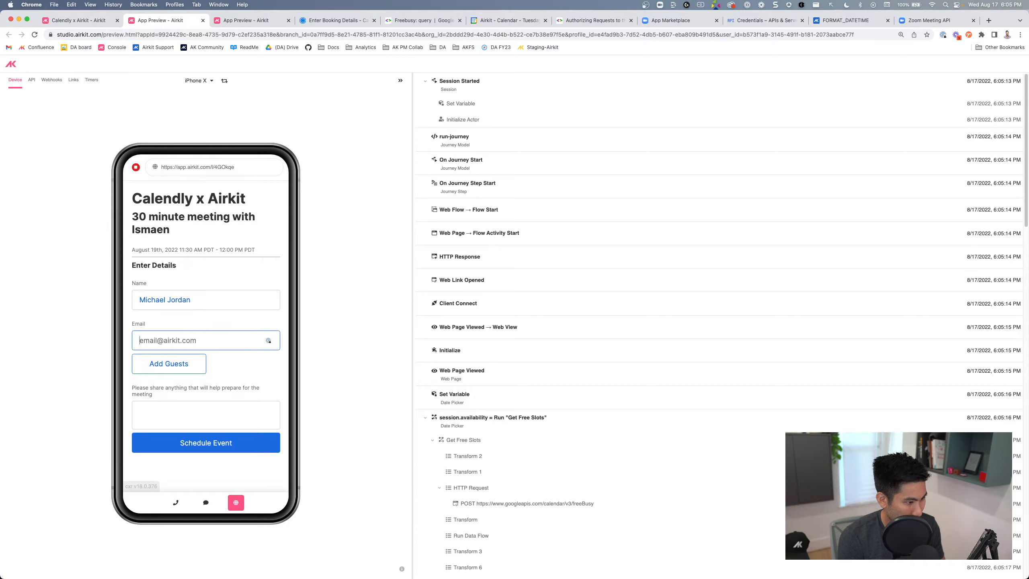
pyautogui.write('mic')
pyautogui.press('BackSpace')
pyautogui.press('BackSpace')
pyautogui.press('BackSpace')
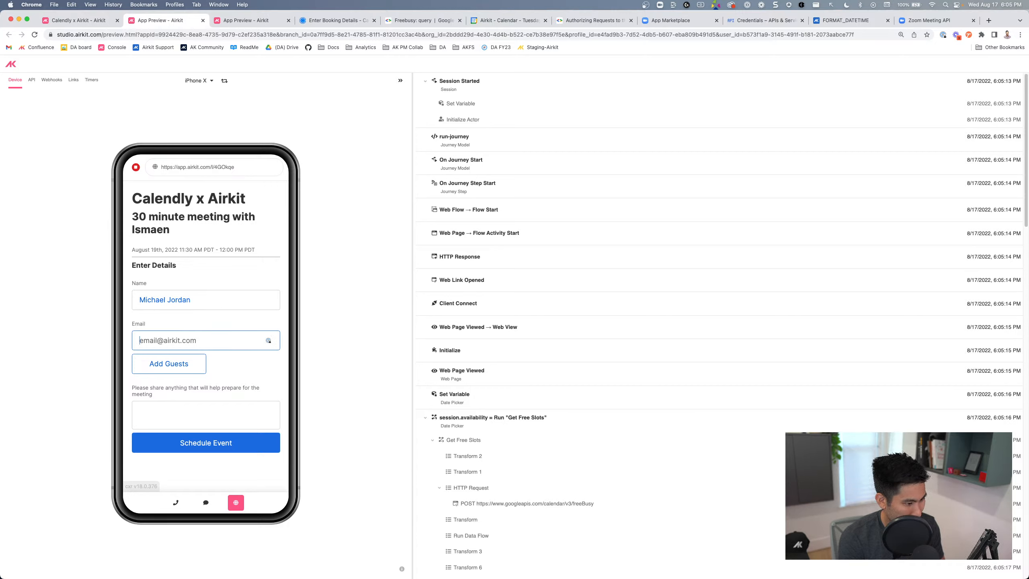
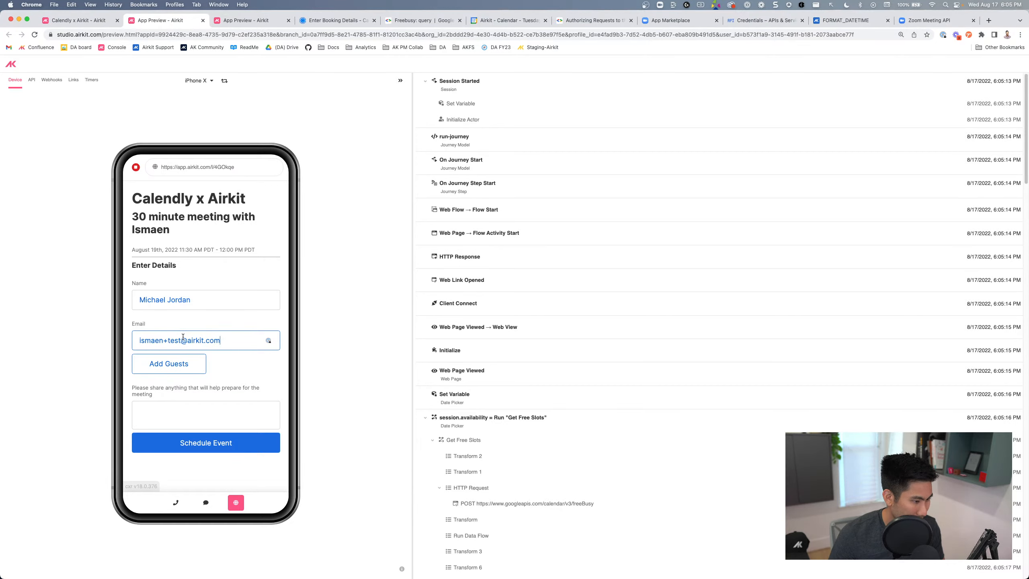
# Add two guest e-mail addresses to the booking's guest list
pyautogui.click(182, 363)
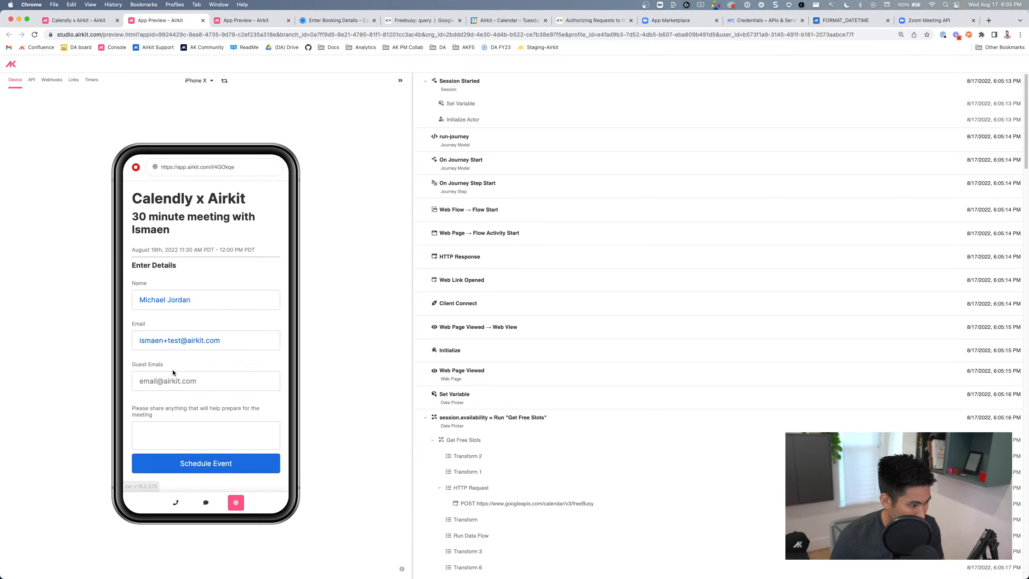
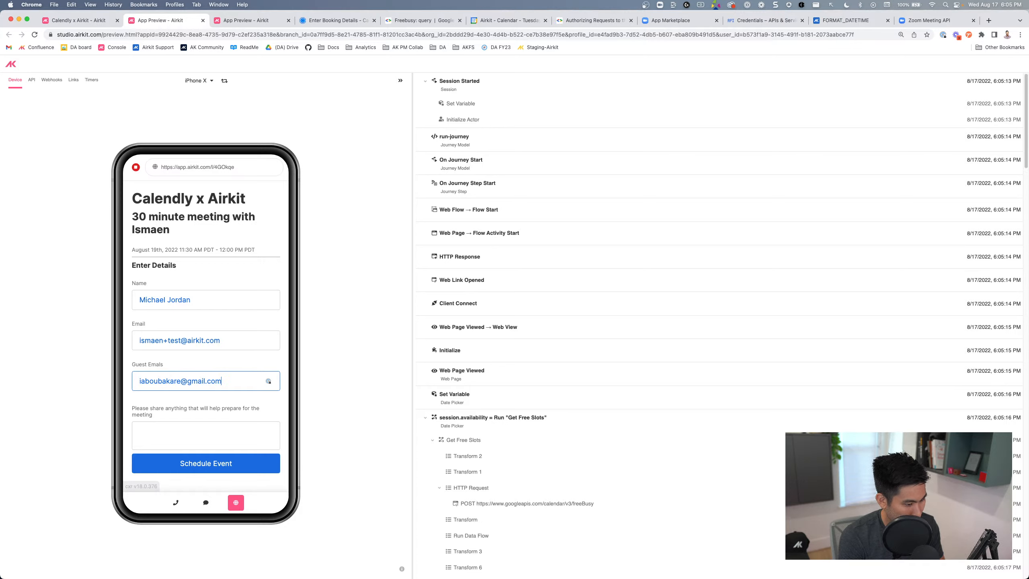
pyautogui.press('Return')
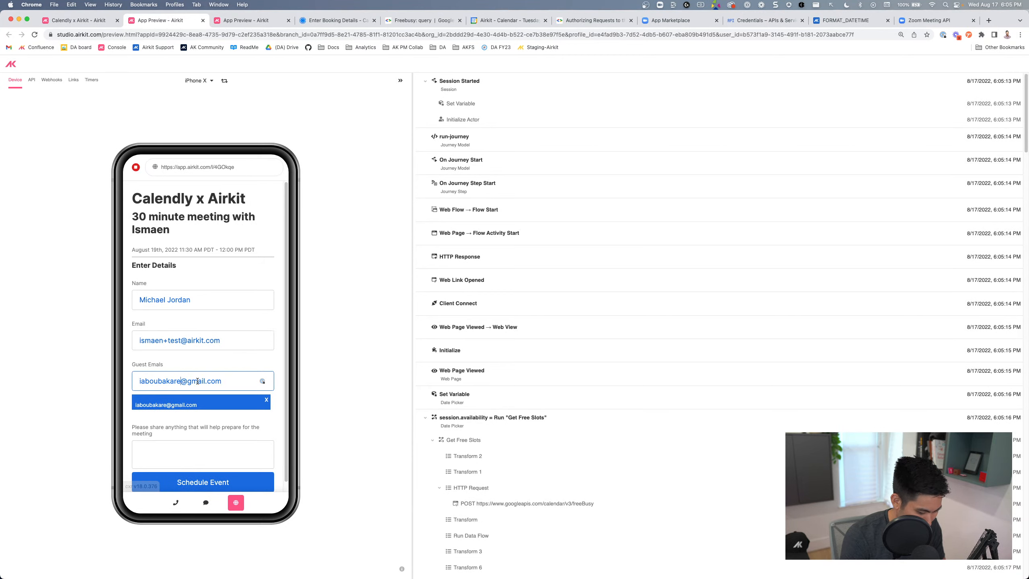
pyautogui.write('+test')
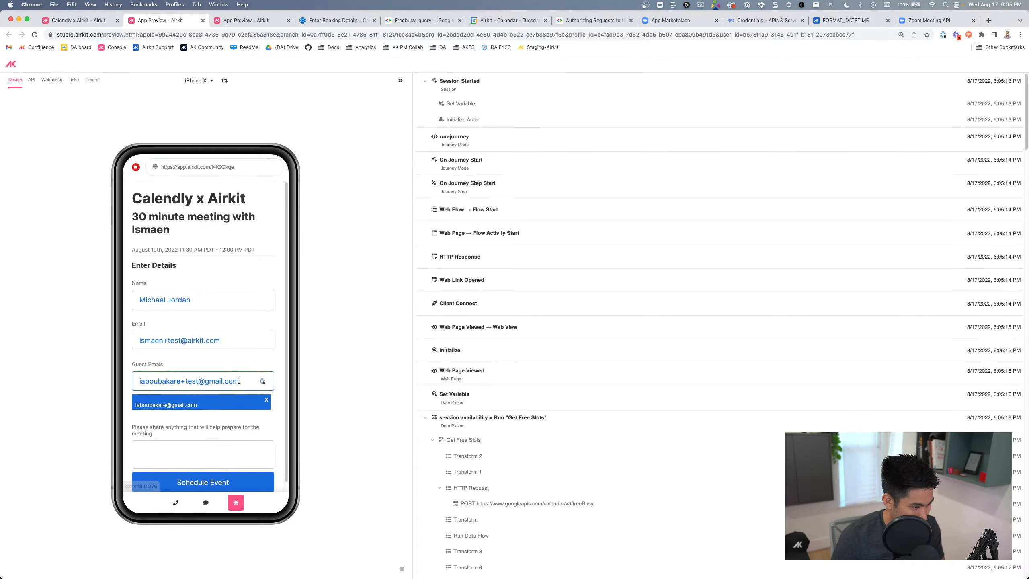
pyautogui.press('Return')
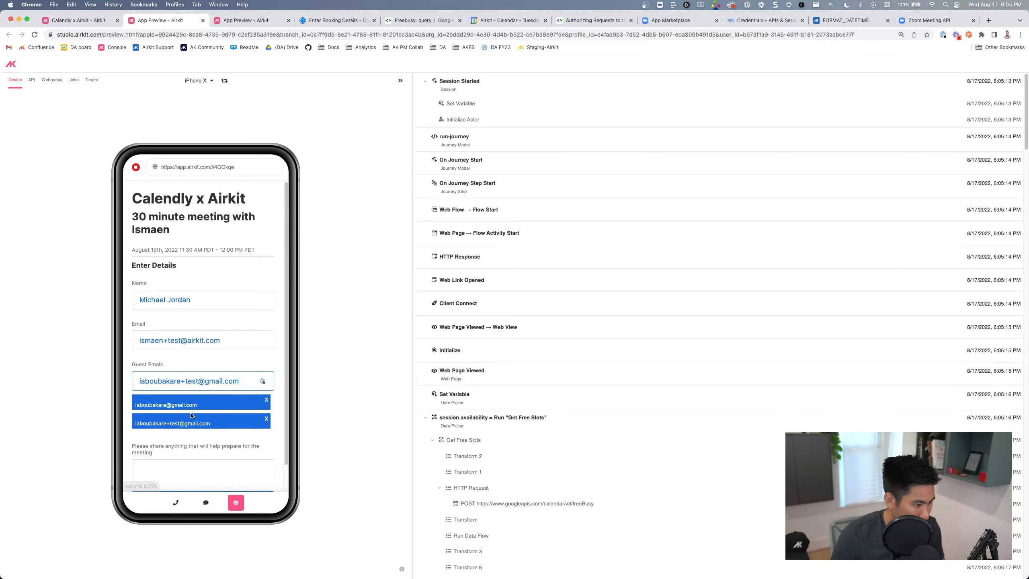
# Add the note 'be prepared!', submit the booking, and check Google Calendar for the event
pyautogui.scroll(-2, 211, 399)
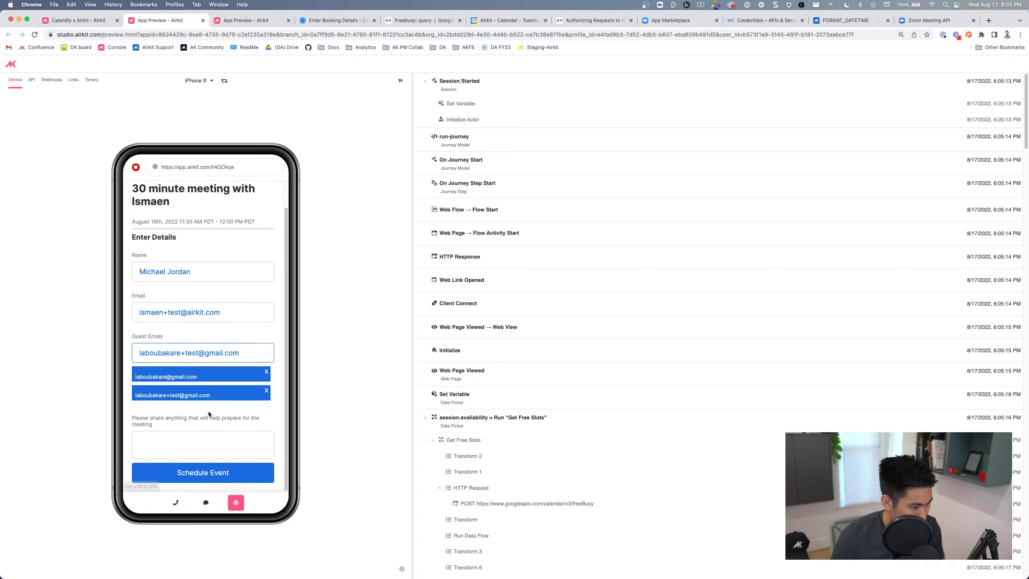
pyautogui.click(198, 447)
pyautogui.write('N')
pyautogui.press('BackSpace')
pyautogui.press('BackSpace')
pyautogui.write('be prepared!')
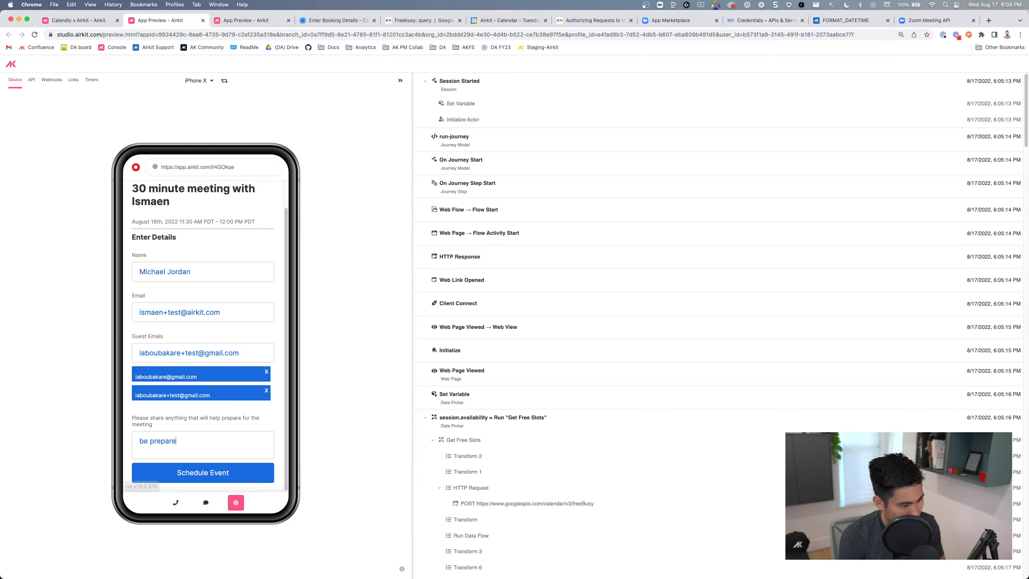
pyautogui.click(239, 474)
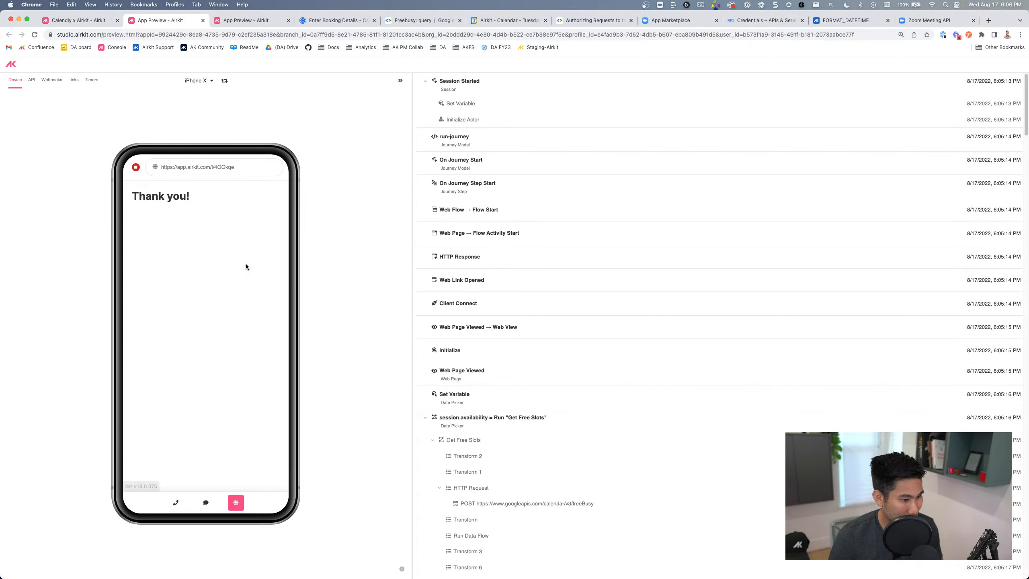
pyautogui.scroll(-10, 537, 409)
pyautogui.scroll(-15, 534, 399)
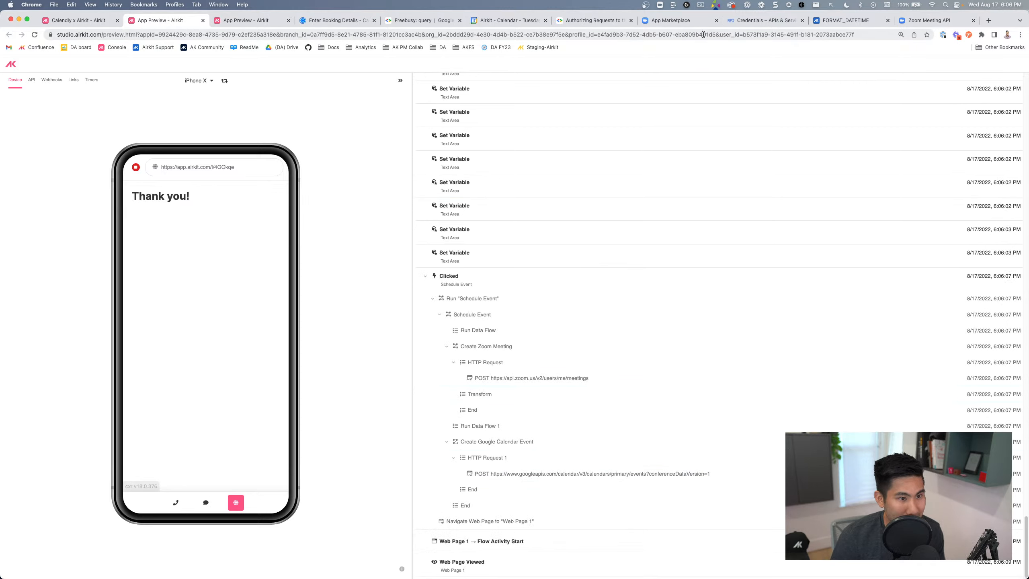
pyautogui.click(499, 21)
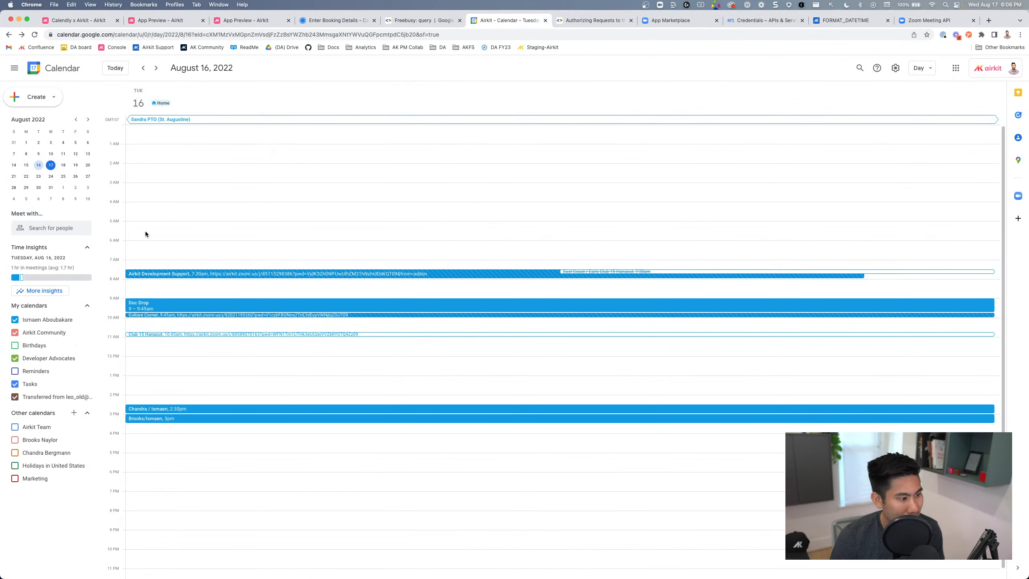
# Step Google Calendar to August 19, view the 30 minute meeting's guests and note, then return to the app preview
pyautogui.click(156, 68)
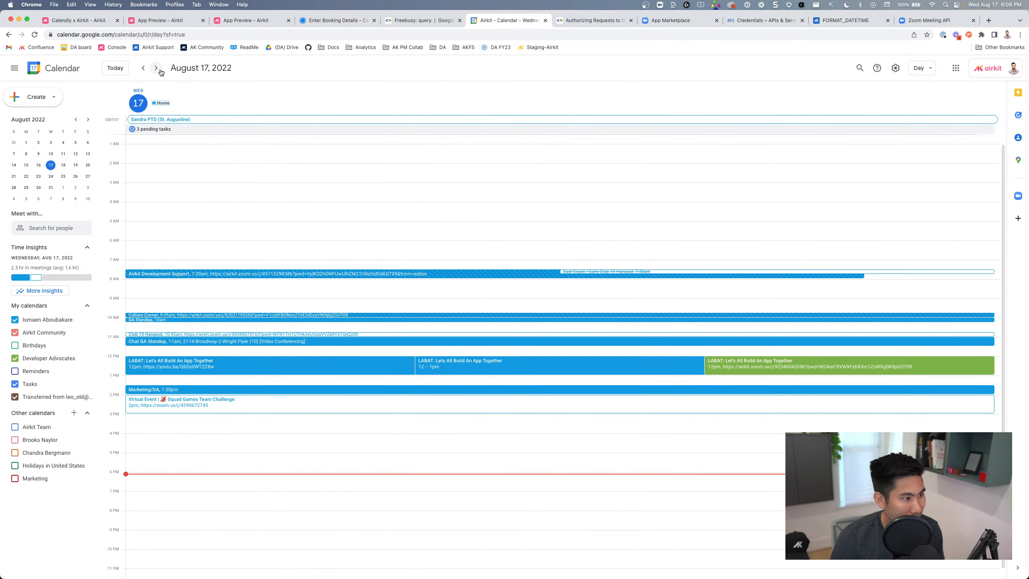
pyautogui.click(157, 68)
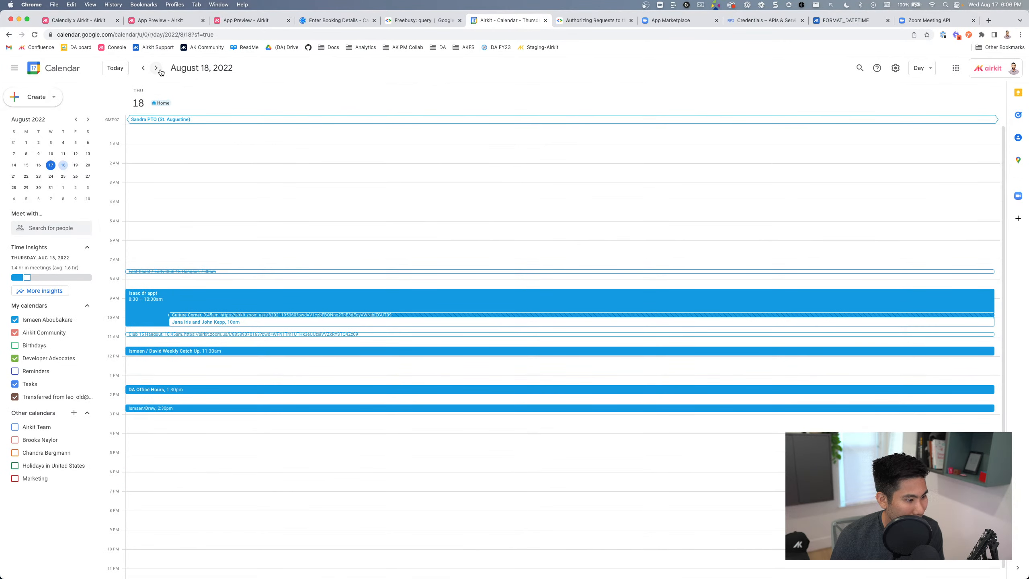
pyautogui.click(156, 68)
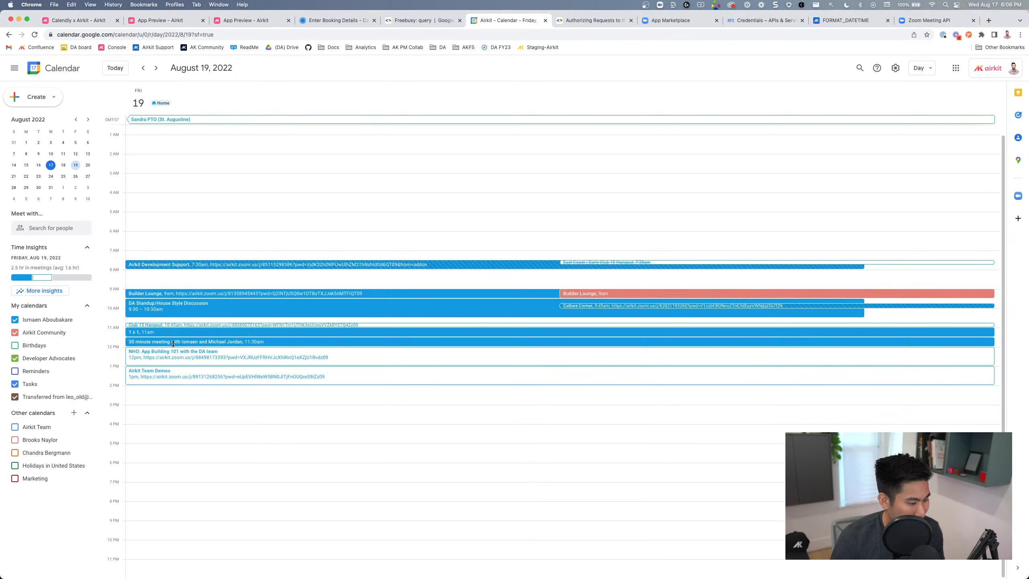
pyautogui.click(173, 342)
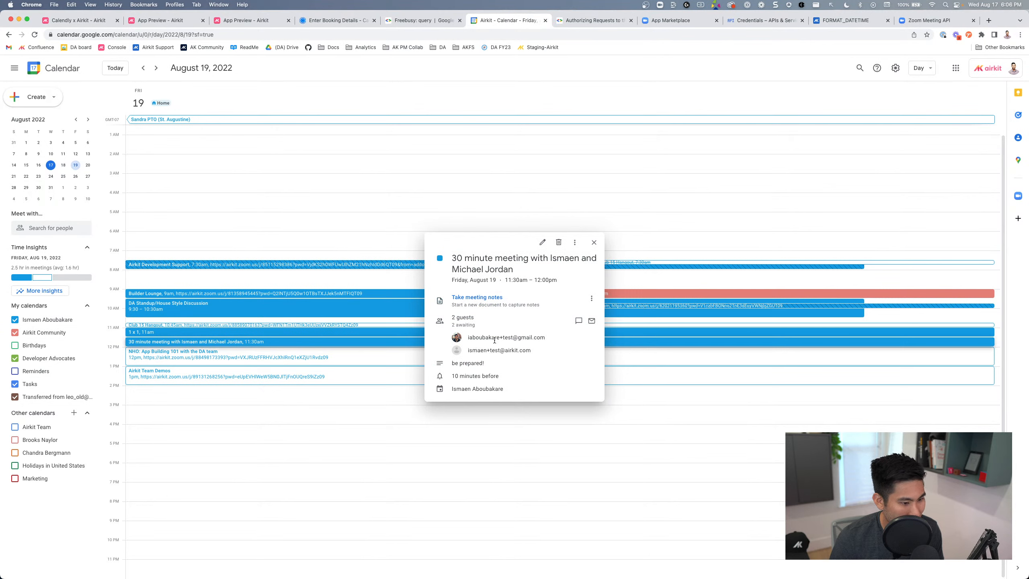
pyautogui.moveTo(473, 340)
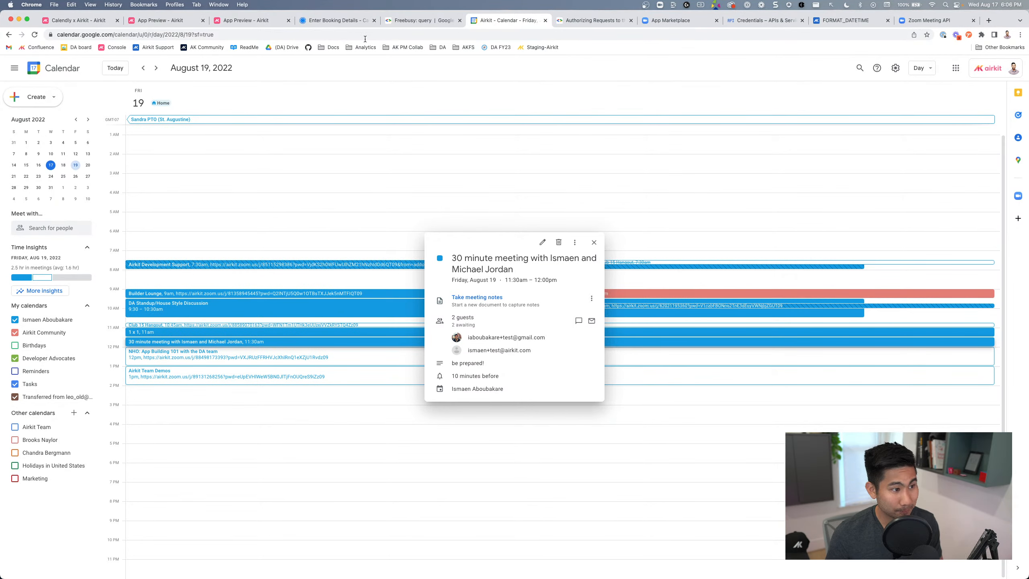
pyautogui.click(183, 23)
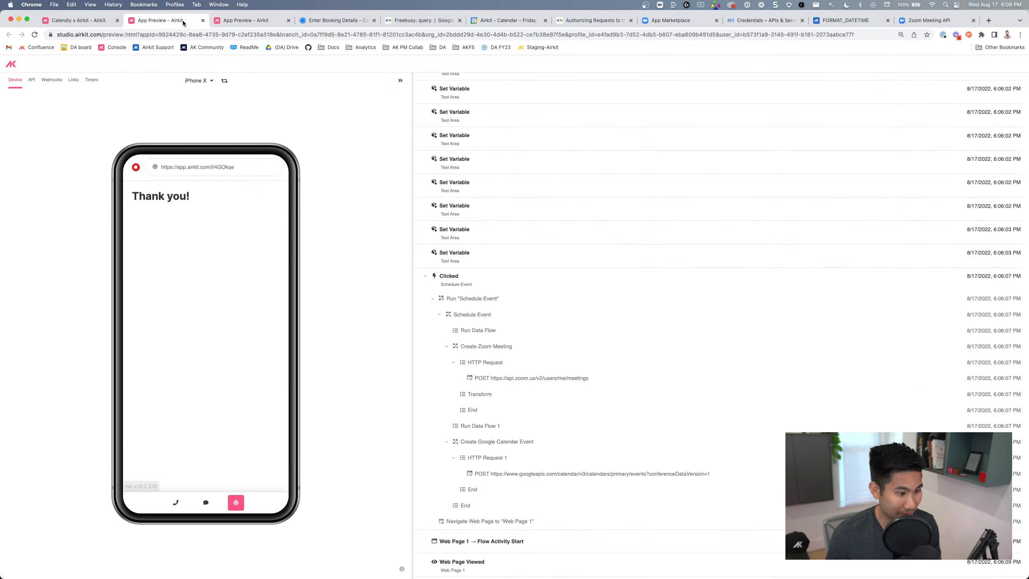
# Switch between the app preview and the Calendly x Airkit studio project, ending in the editor
pyautogui.click(76, 20)
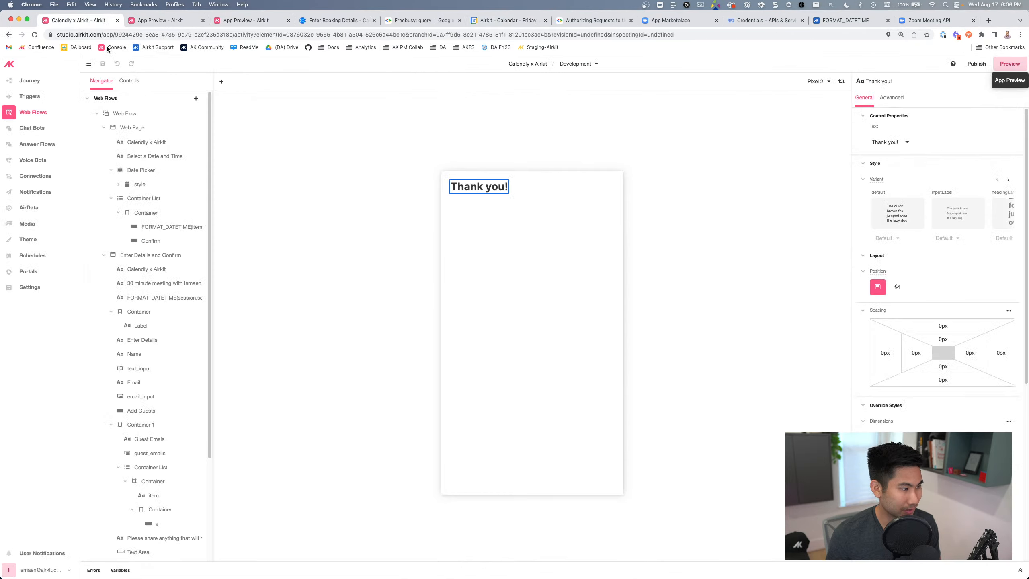
pyautogui.click(168, 21)
pyautogui.click(86, 20)
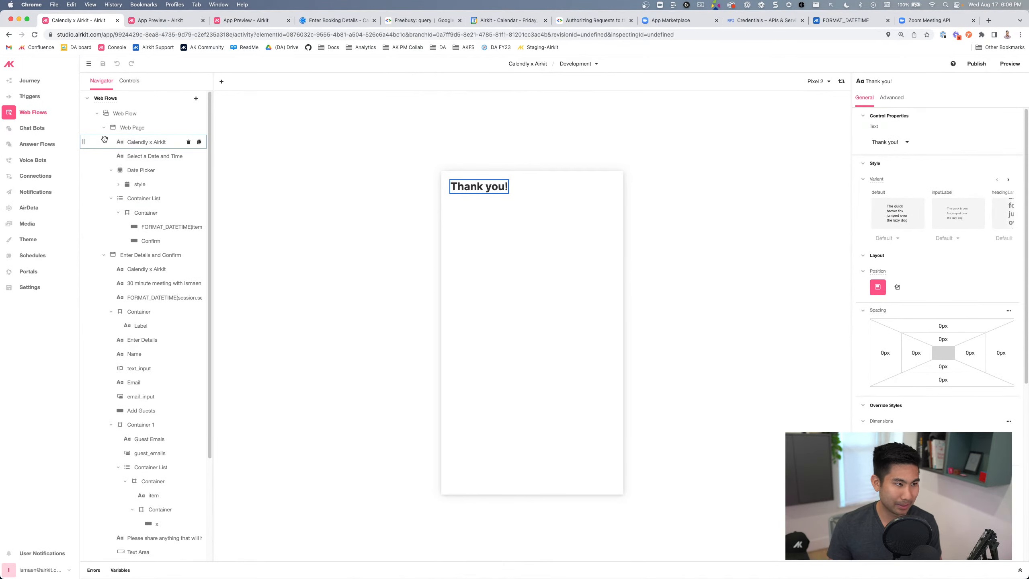
pyautogui.click(163, 22)
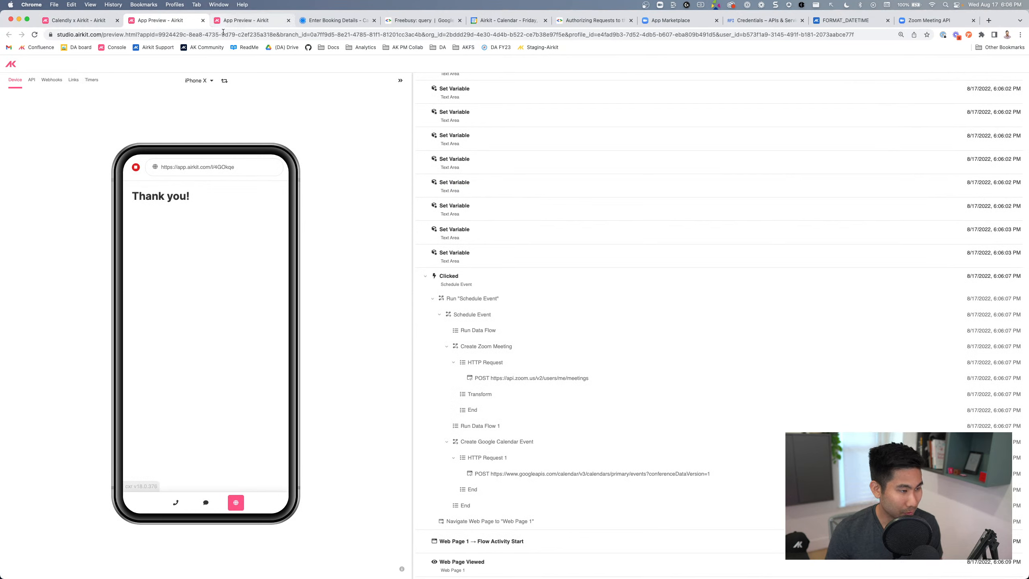
pyautogui.click(77, 20)
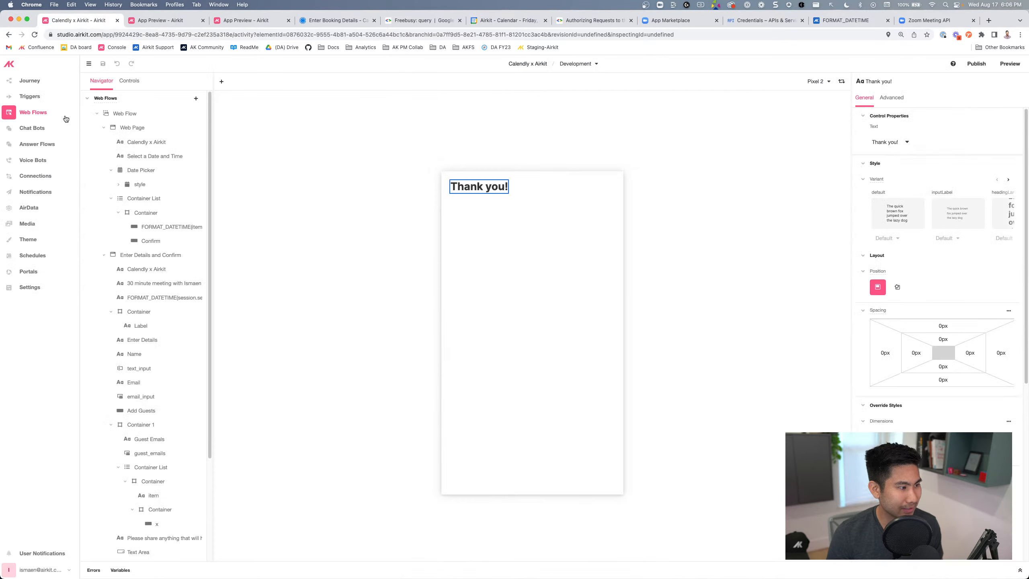
# Under Connections, show the Generate 30 min slots data flow, then Get Free Slots
pyautogui.click(45, 176)
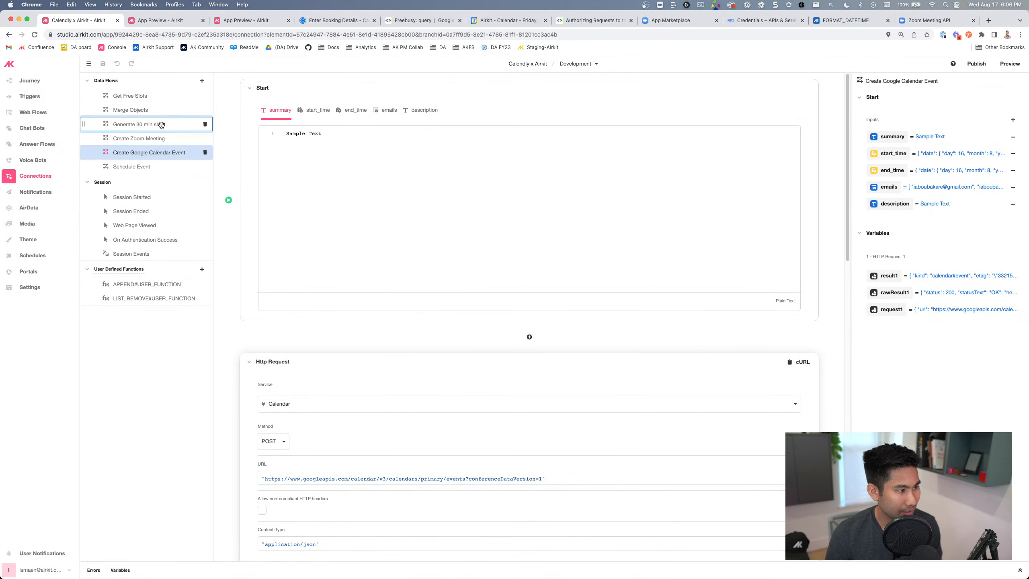
pyautogui.click(162, 125)
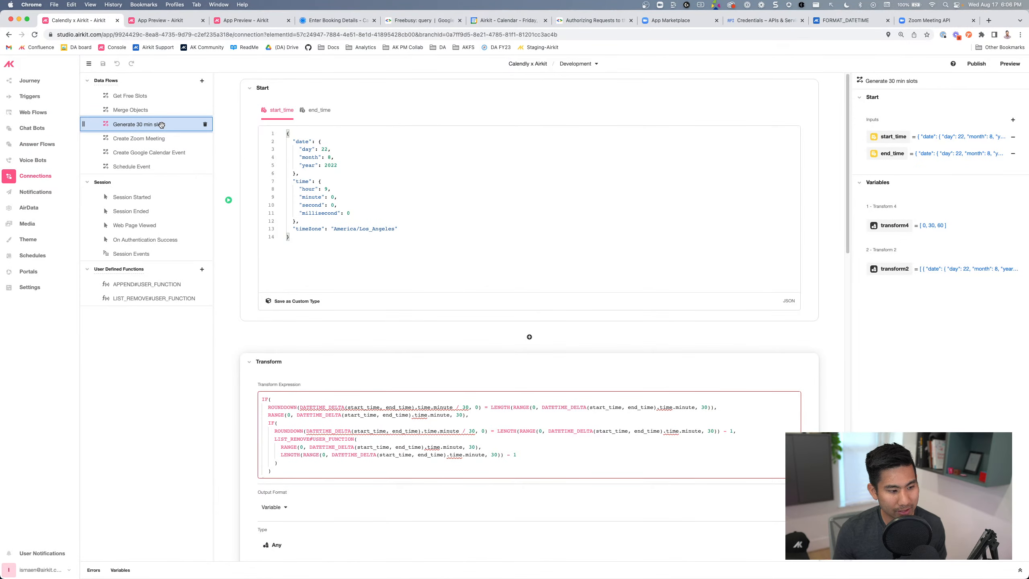
pyautogui.click(162, 98)
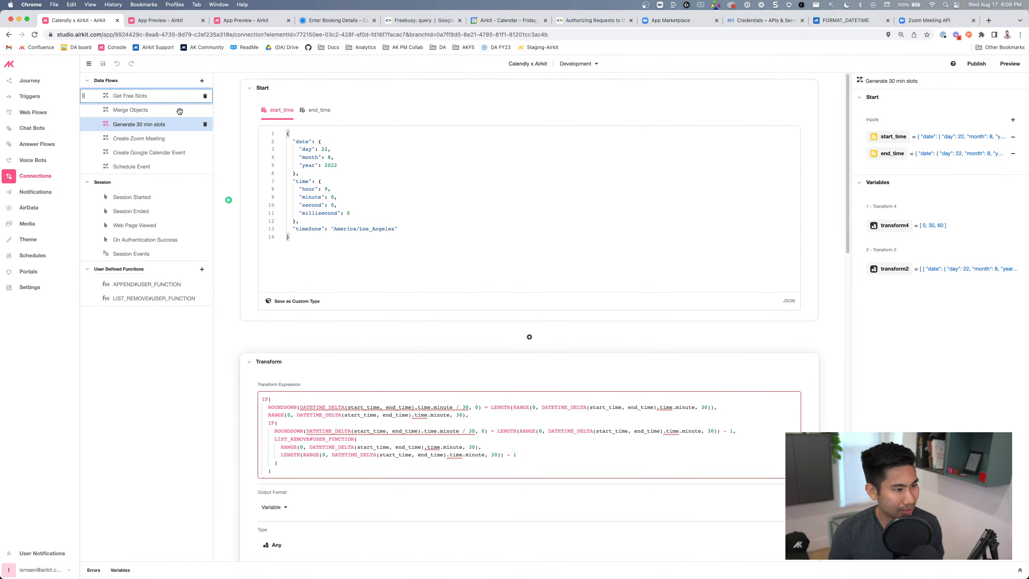